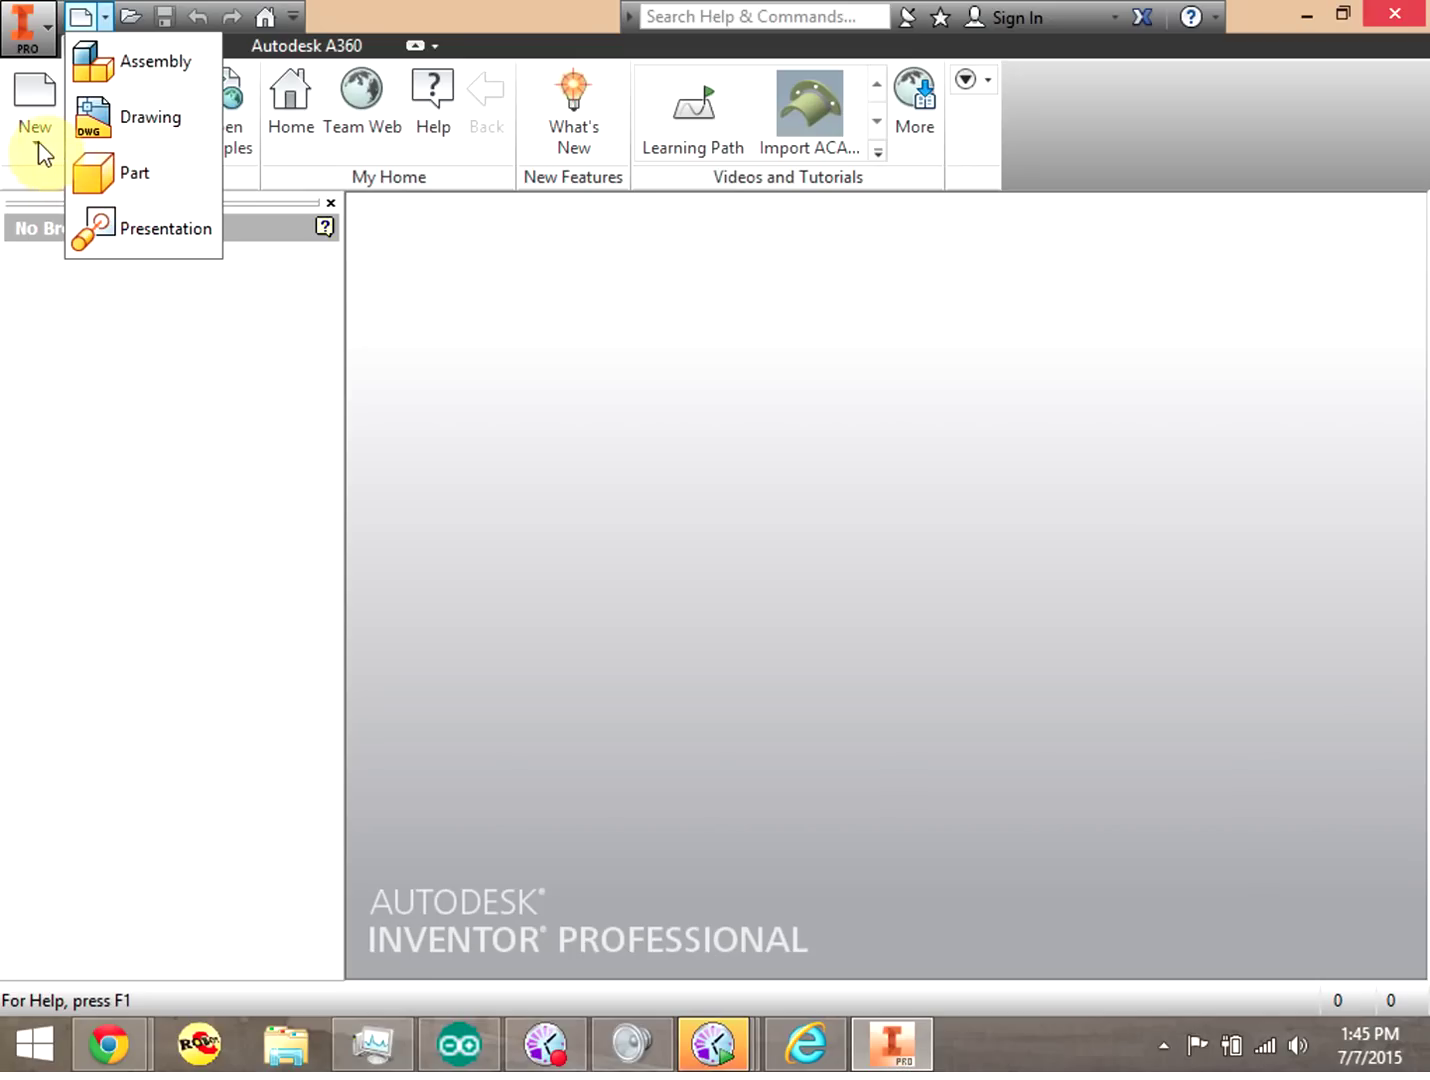
Create a new part and start a 2D sketch on the XZ plane.
left_click(120, 172)
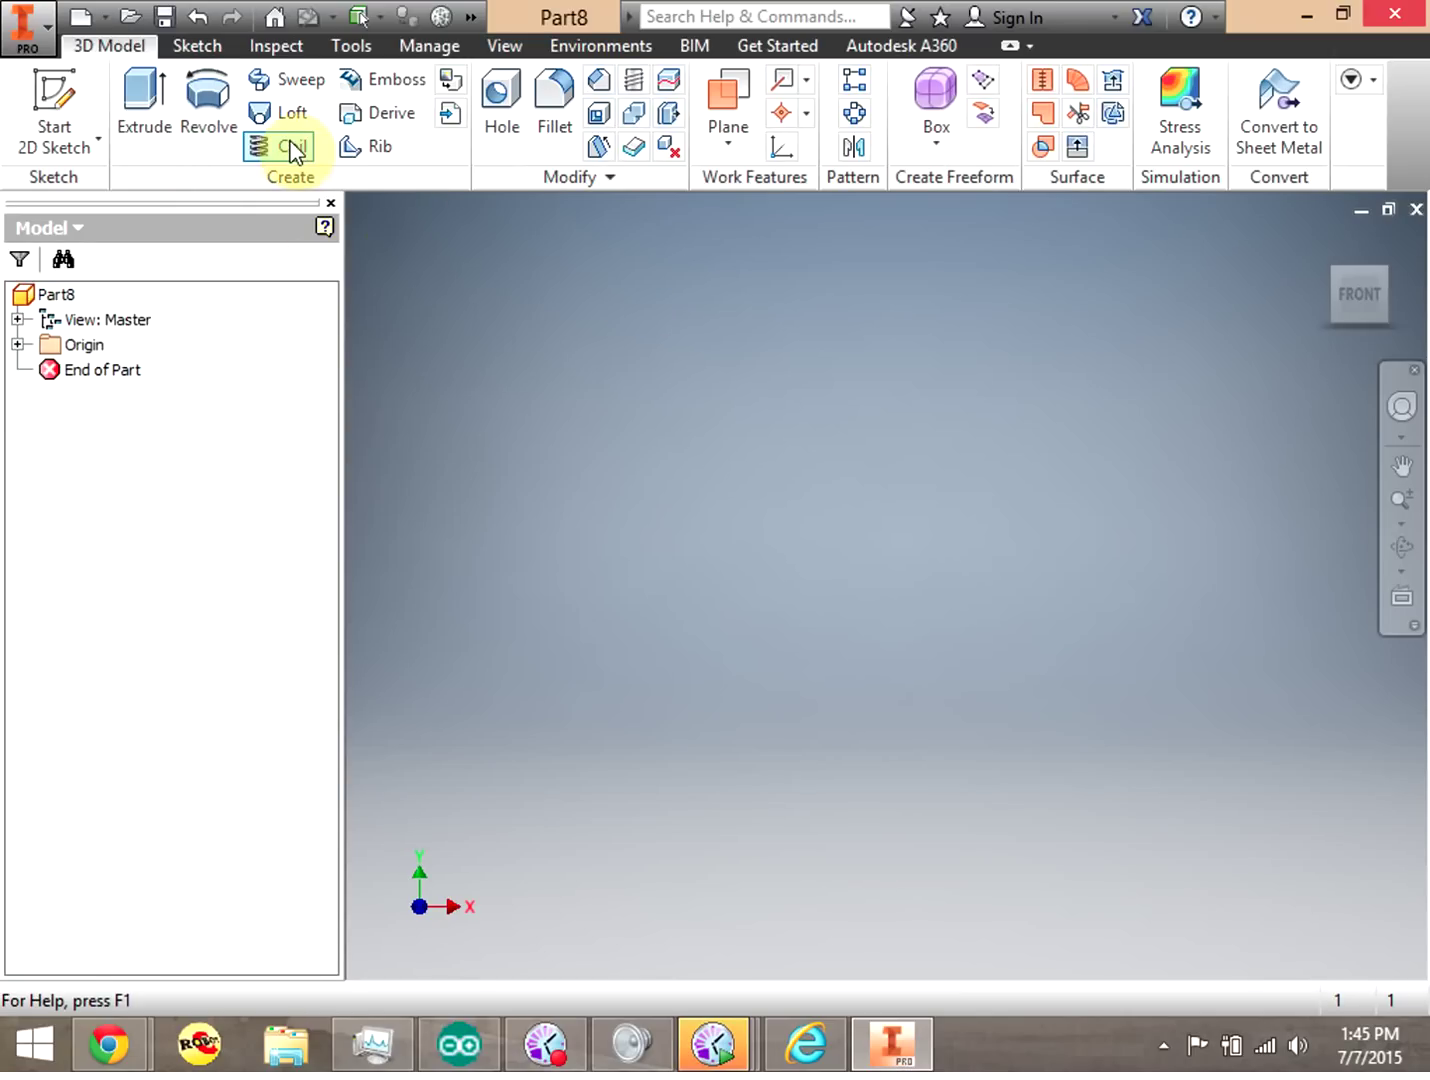
left_click(64, 90)
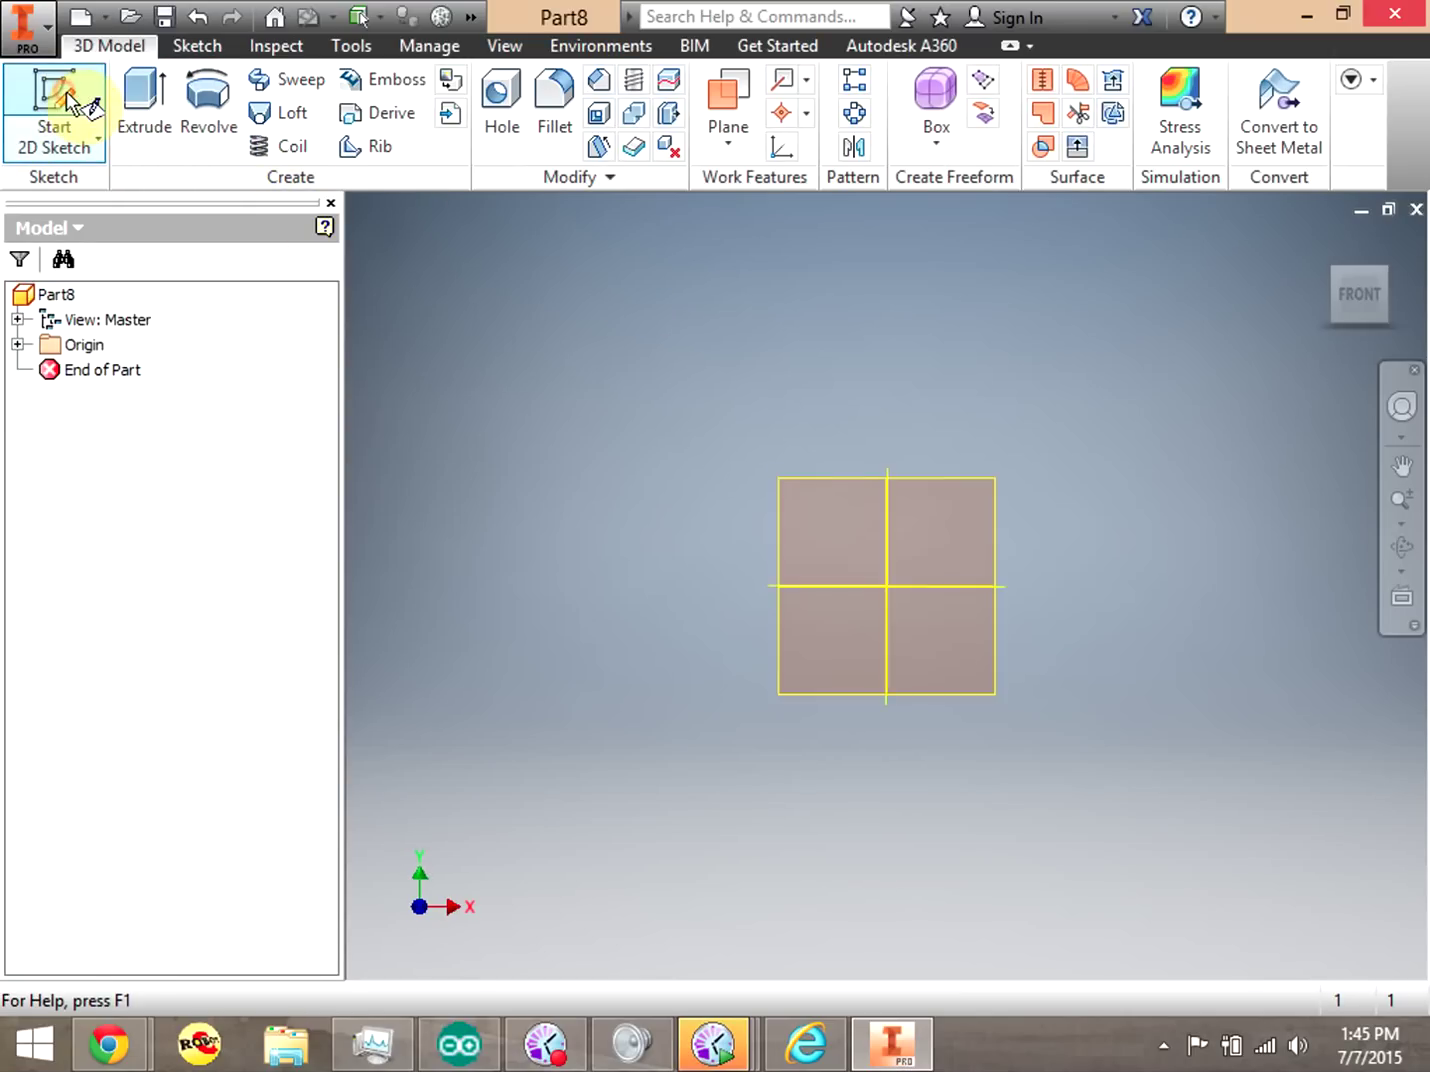
left_click(893, 605)
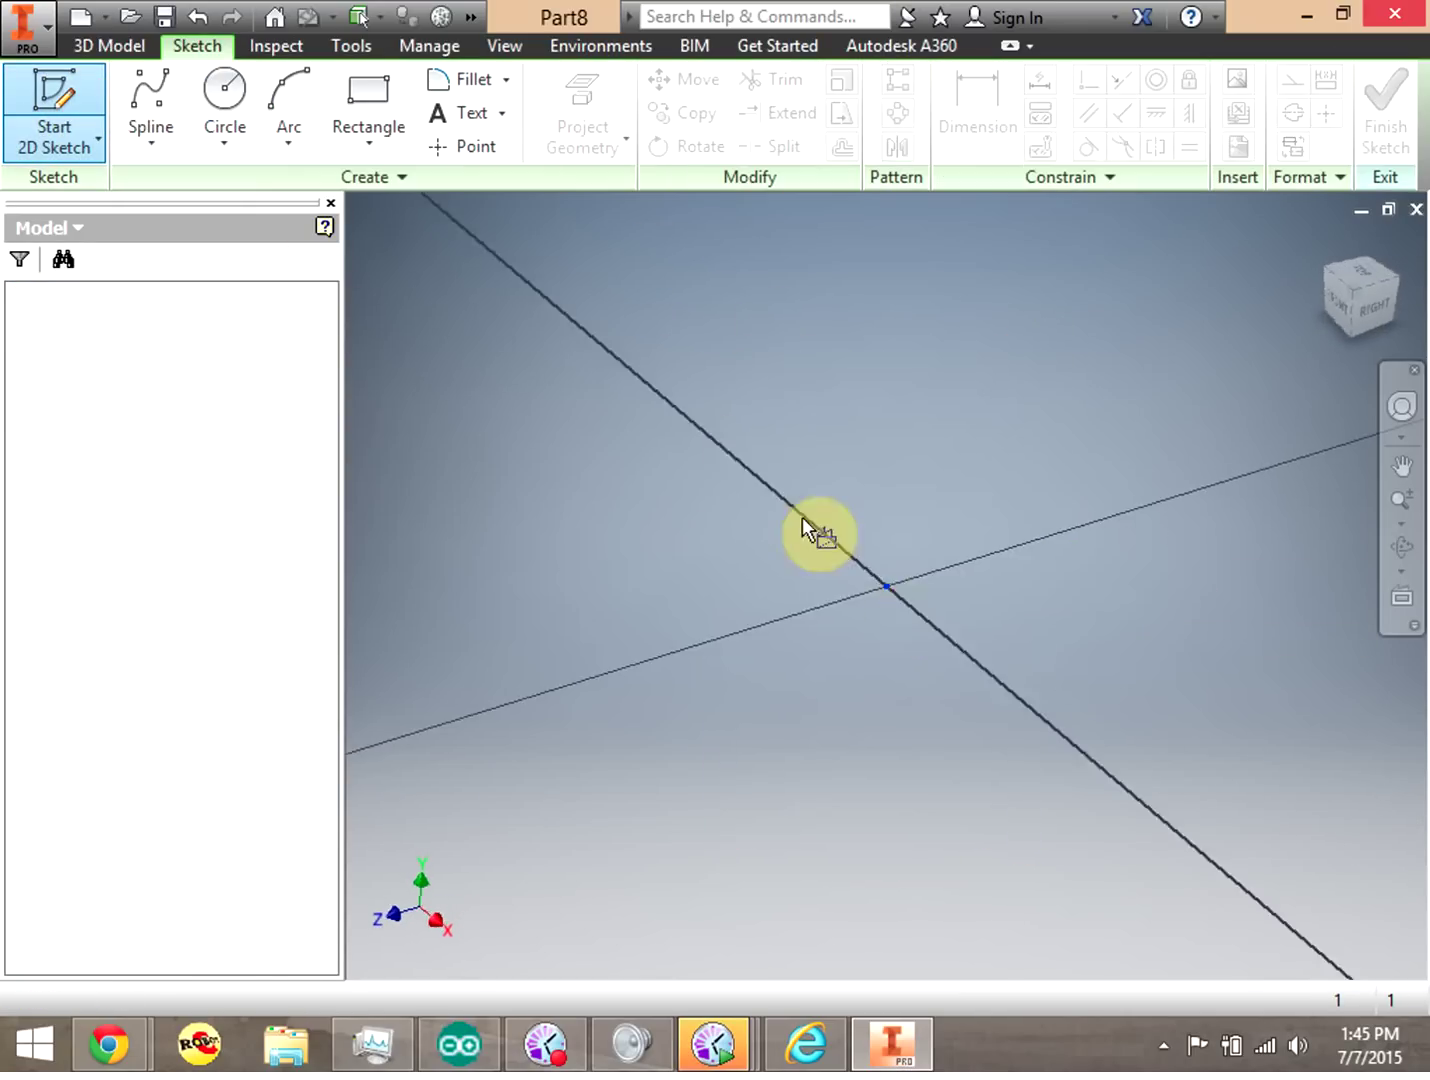
Sketch a circle centred on the origin and dimension its diameter to 0.5 in.
left_click(219, 98)
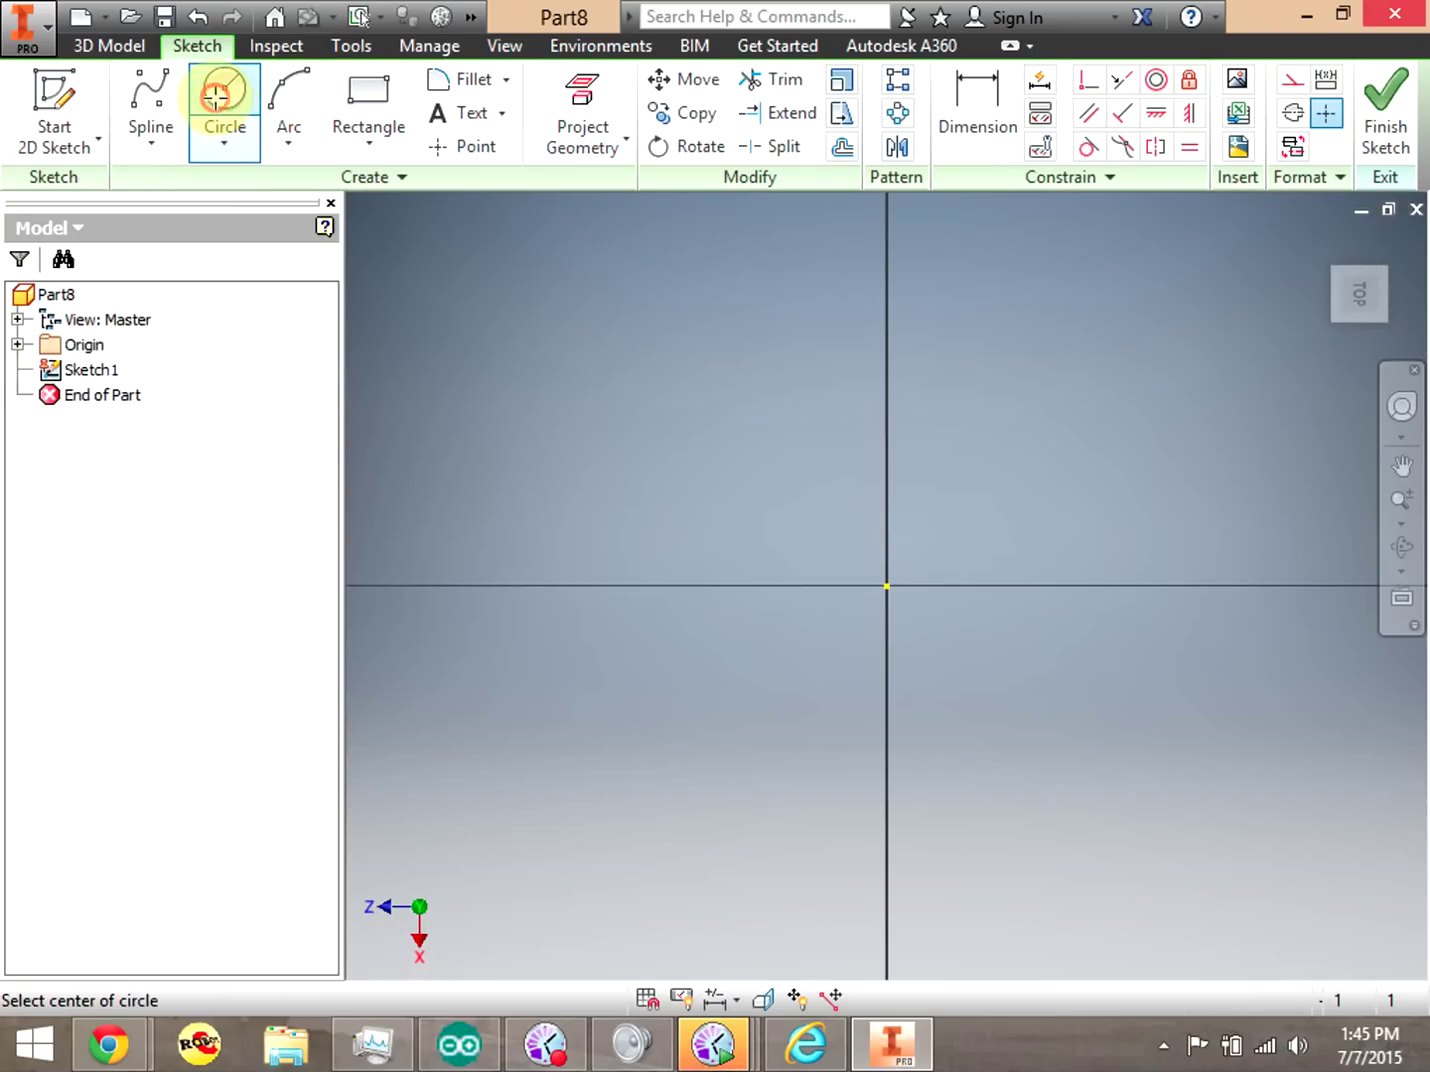
left_click(890, 587)
left_click(957, 501)
left_click(972, 117)
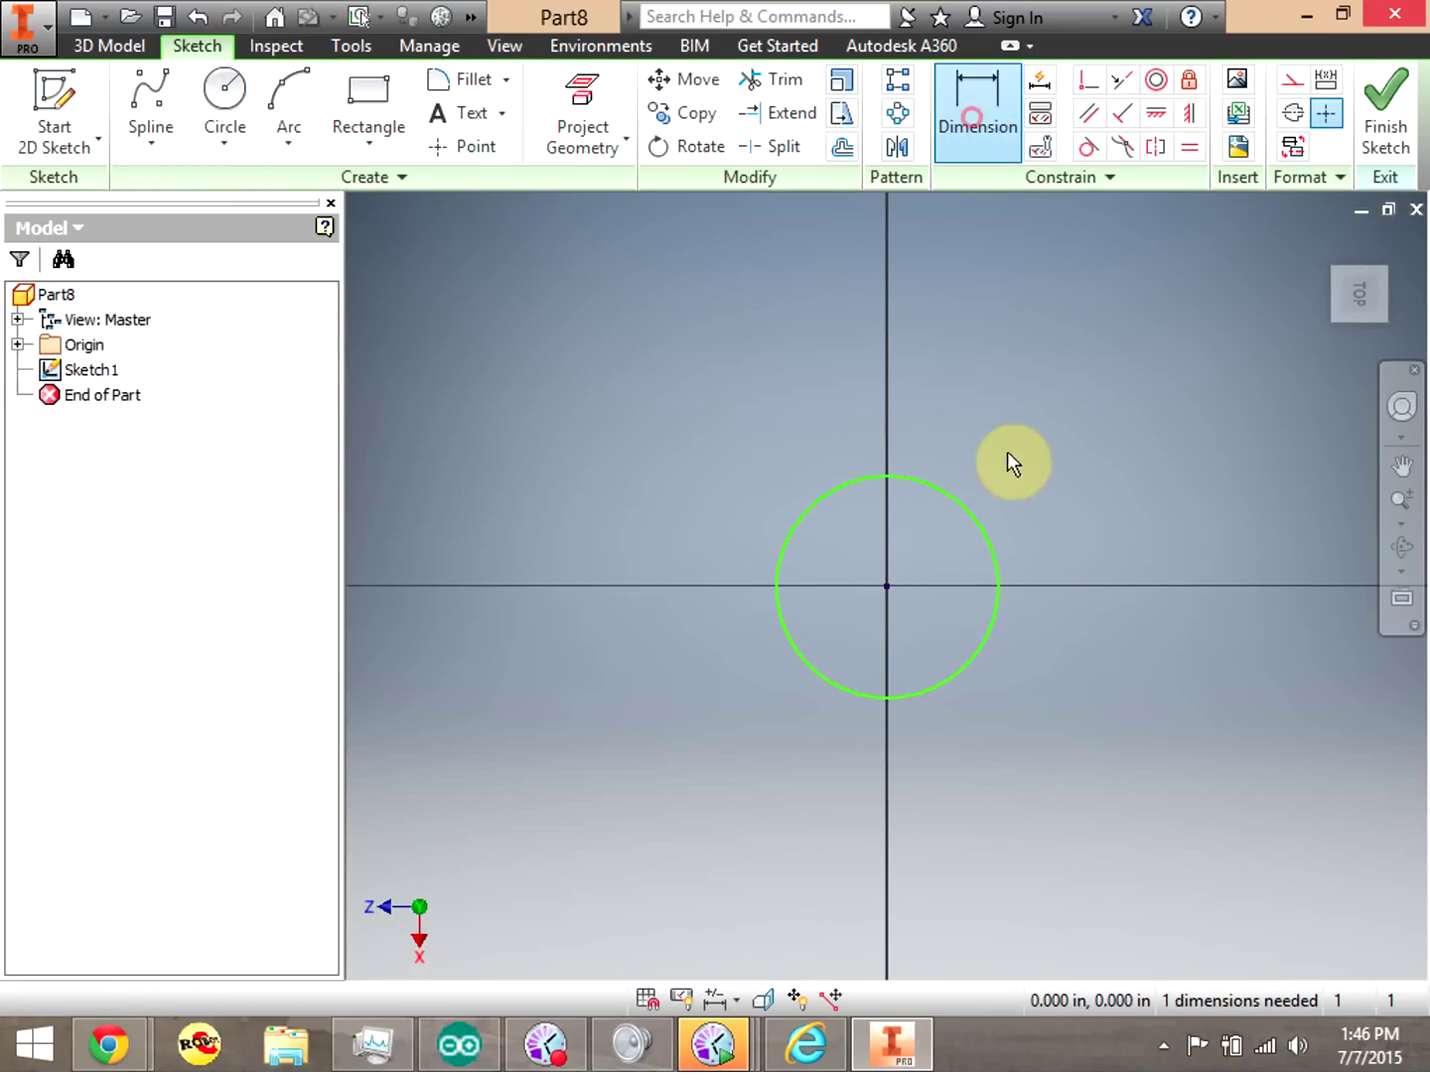
left_click(967, 507)
left_click(1024, 412)
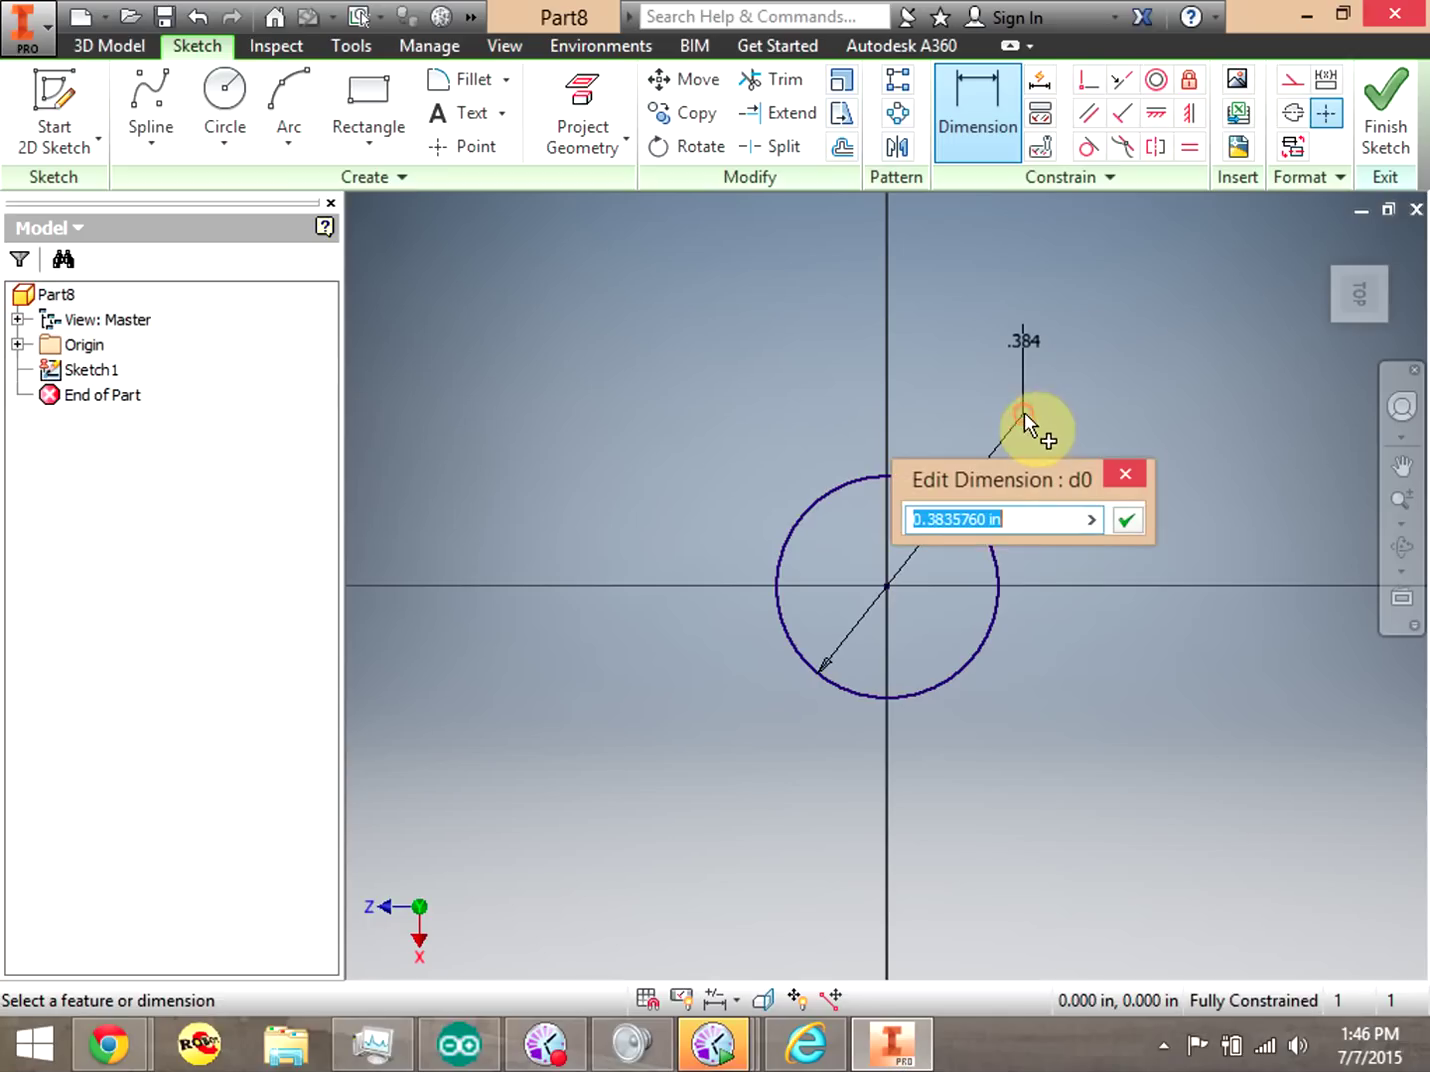
left_click(986, 520)
left_click_drag(986, 520, 848, 515)
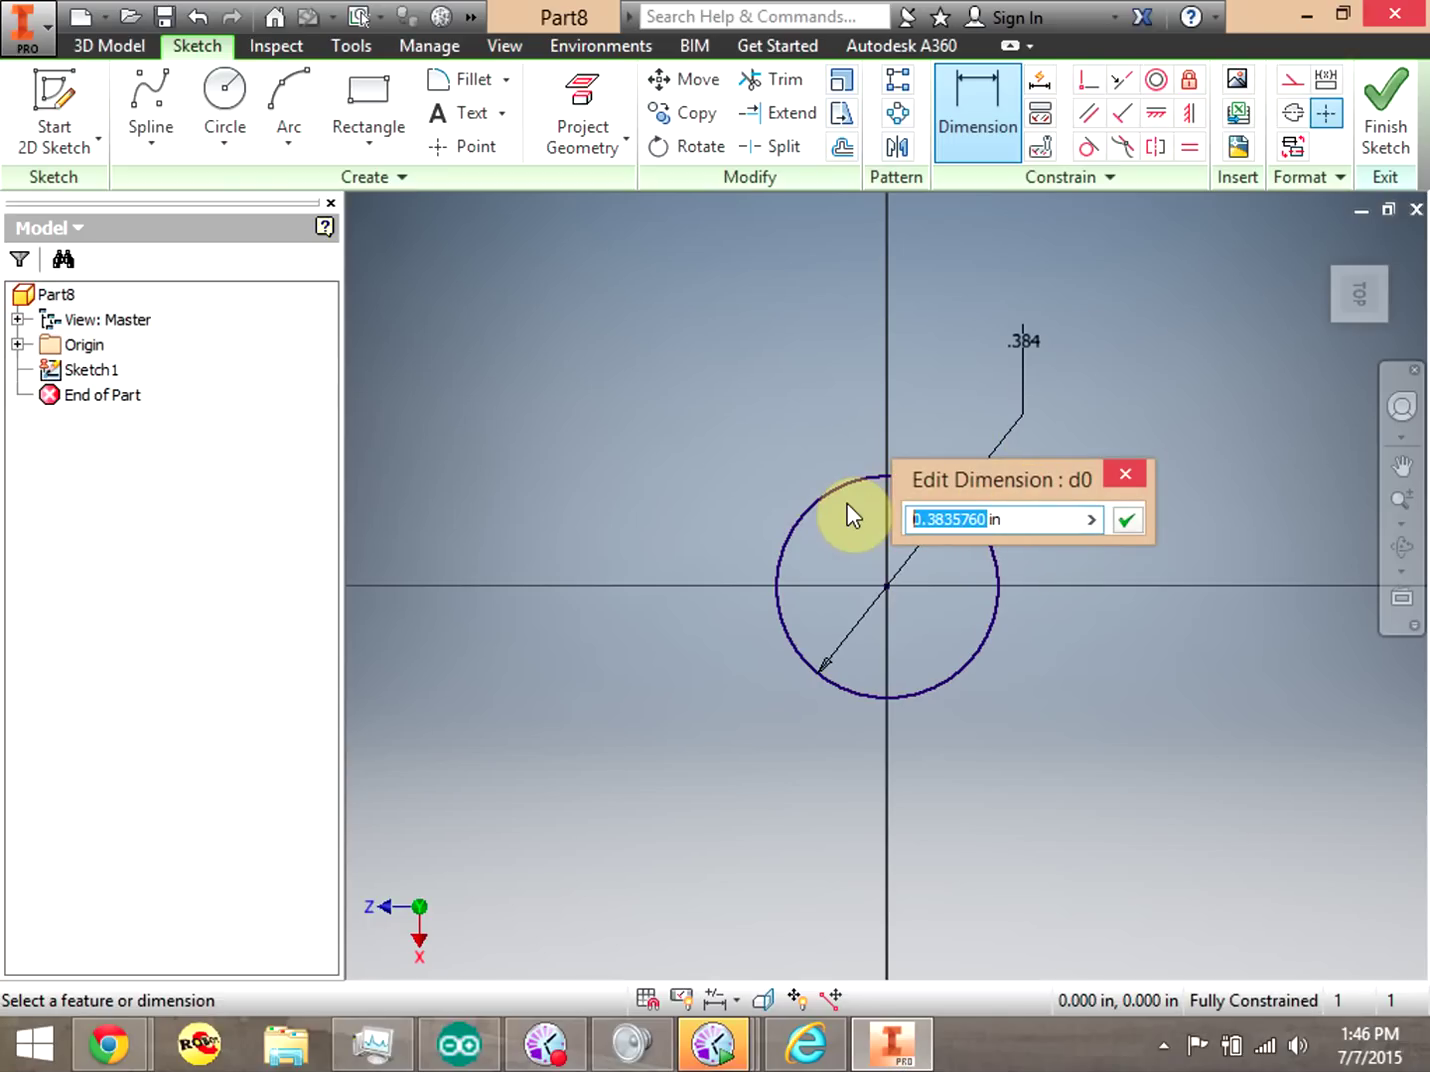
type(".5")
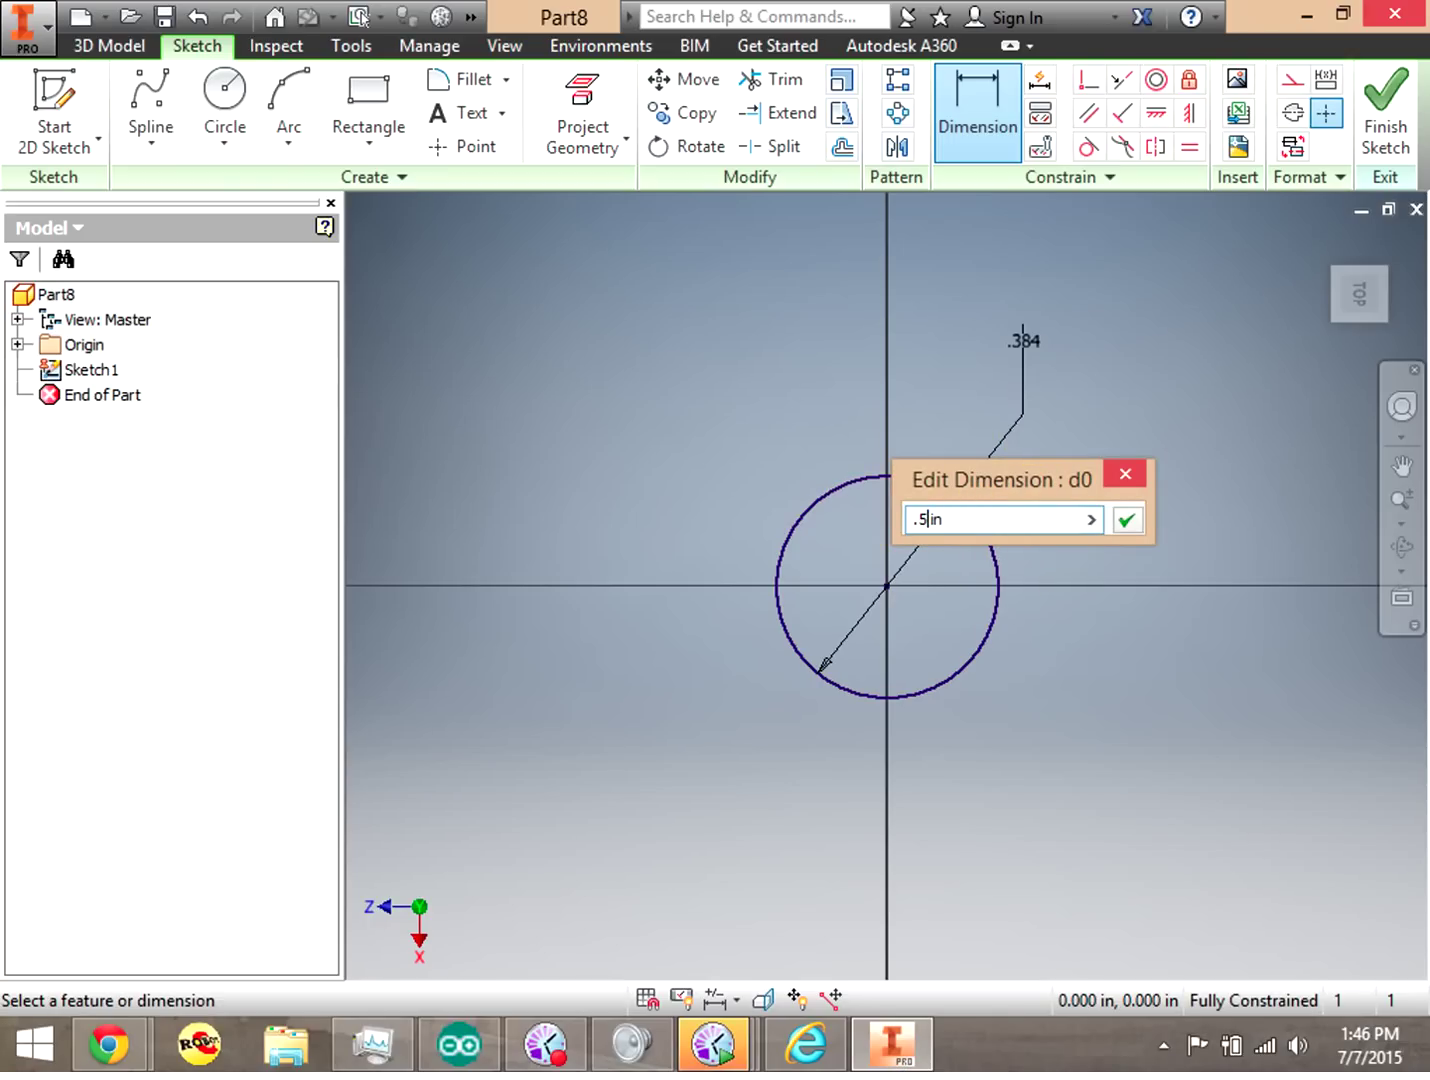
left_click(1137, 517)
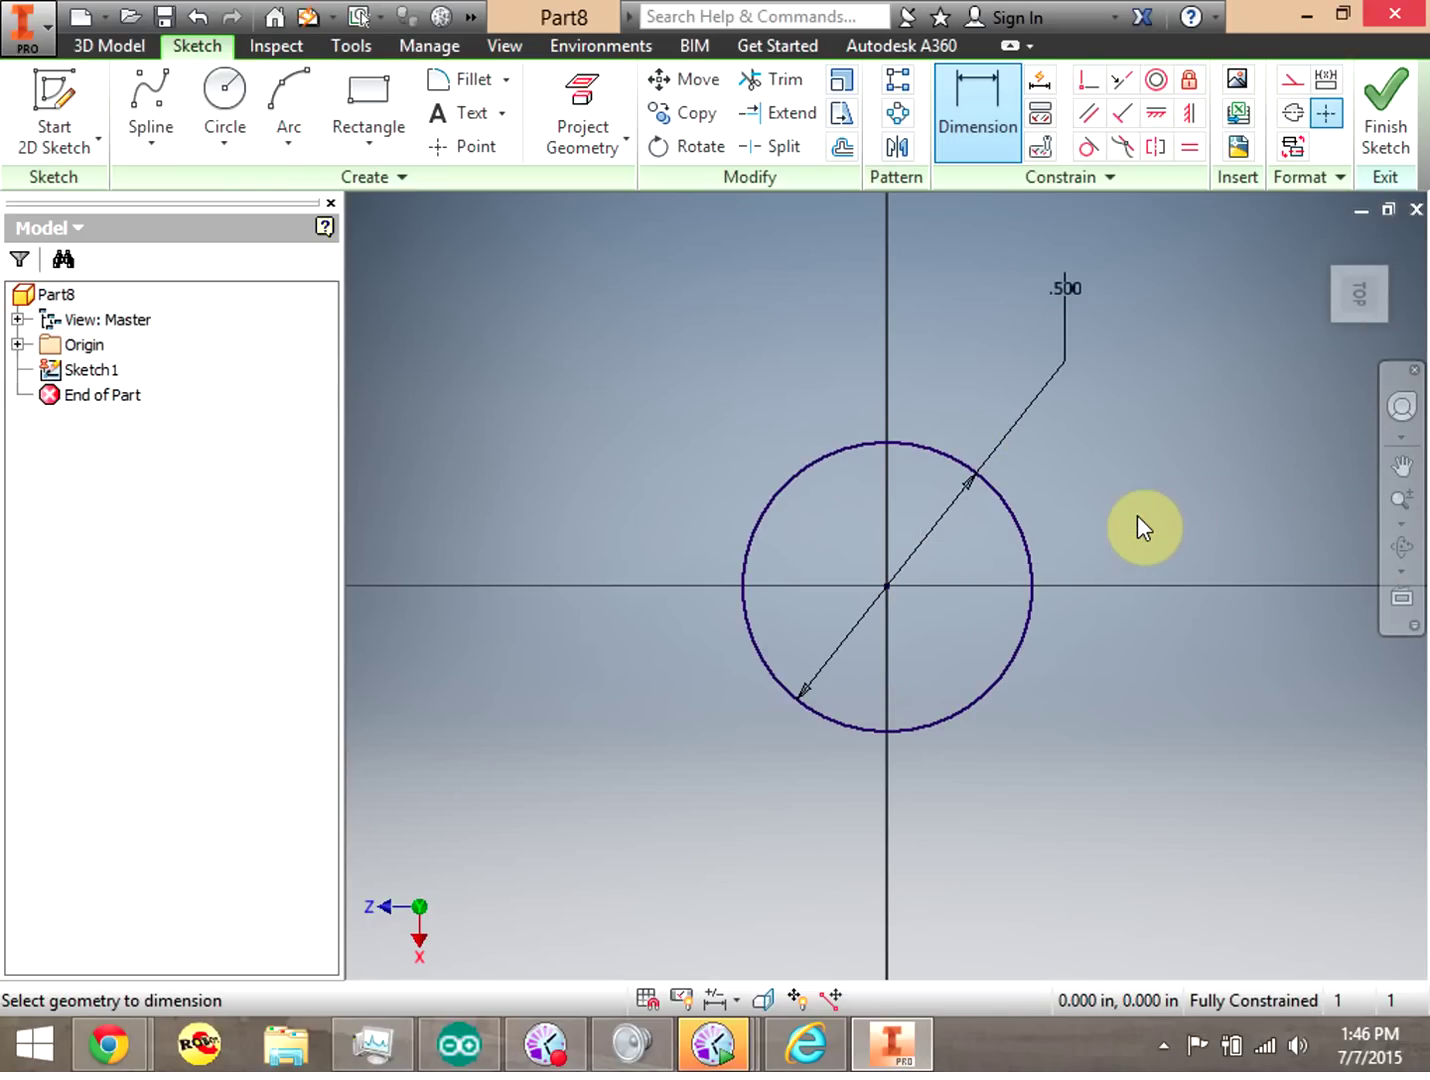
Finish the sketch and extrude the circle 1 in into a solid cylinder.
left_click(1377, 141)
left_click(142, 115)
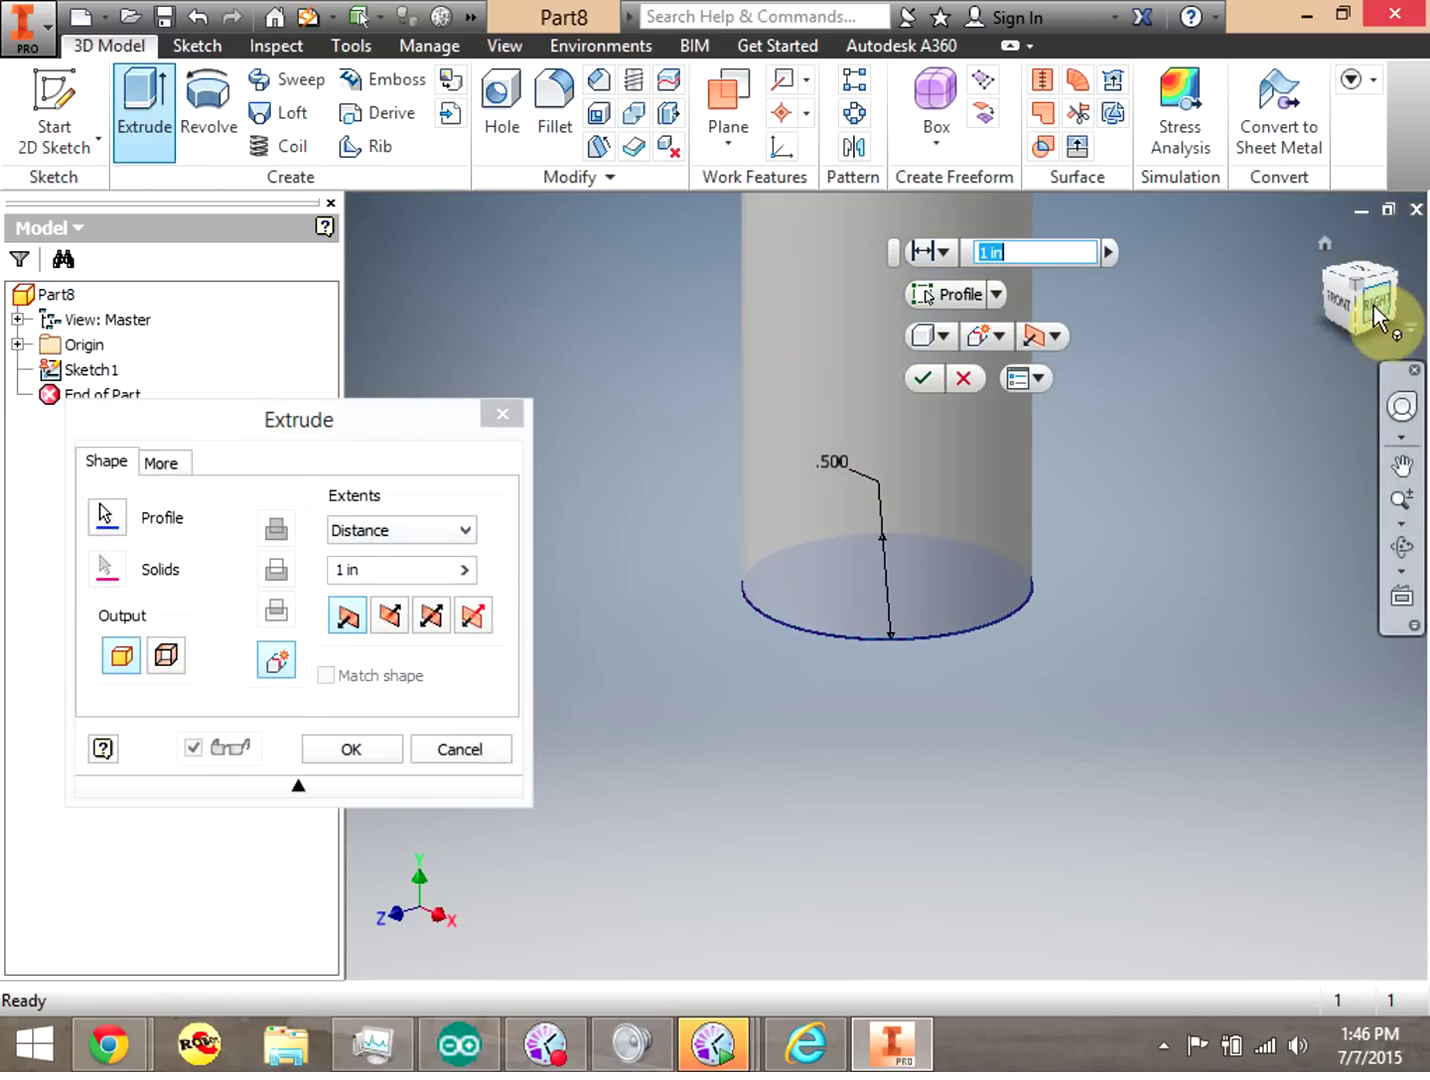
left_click(1378, 318)
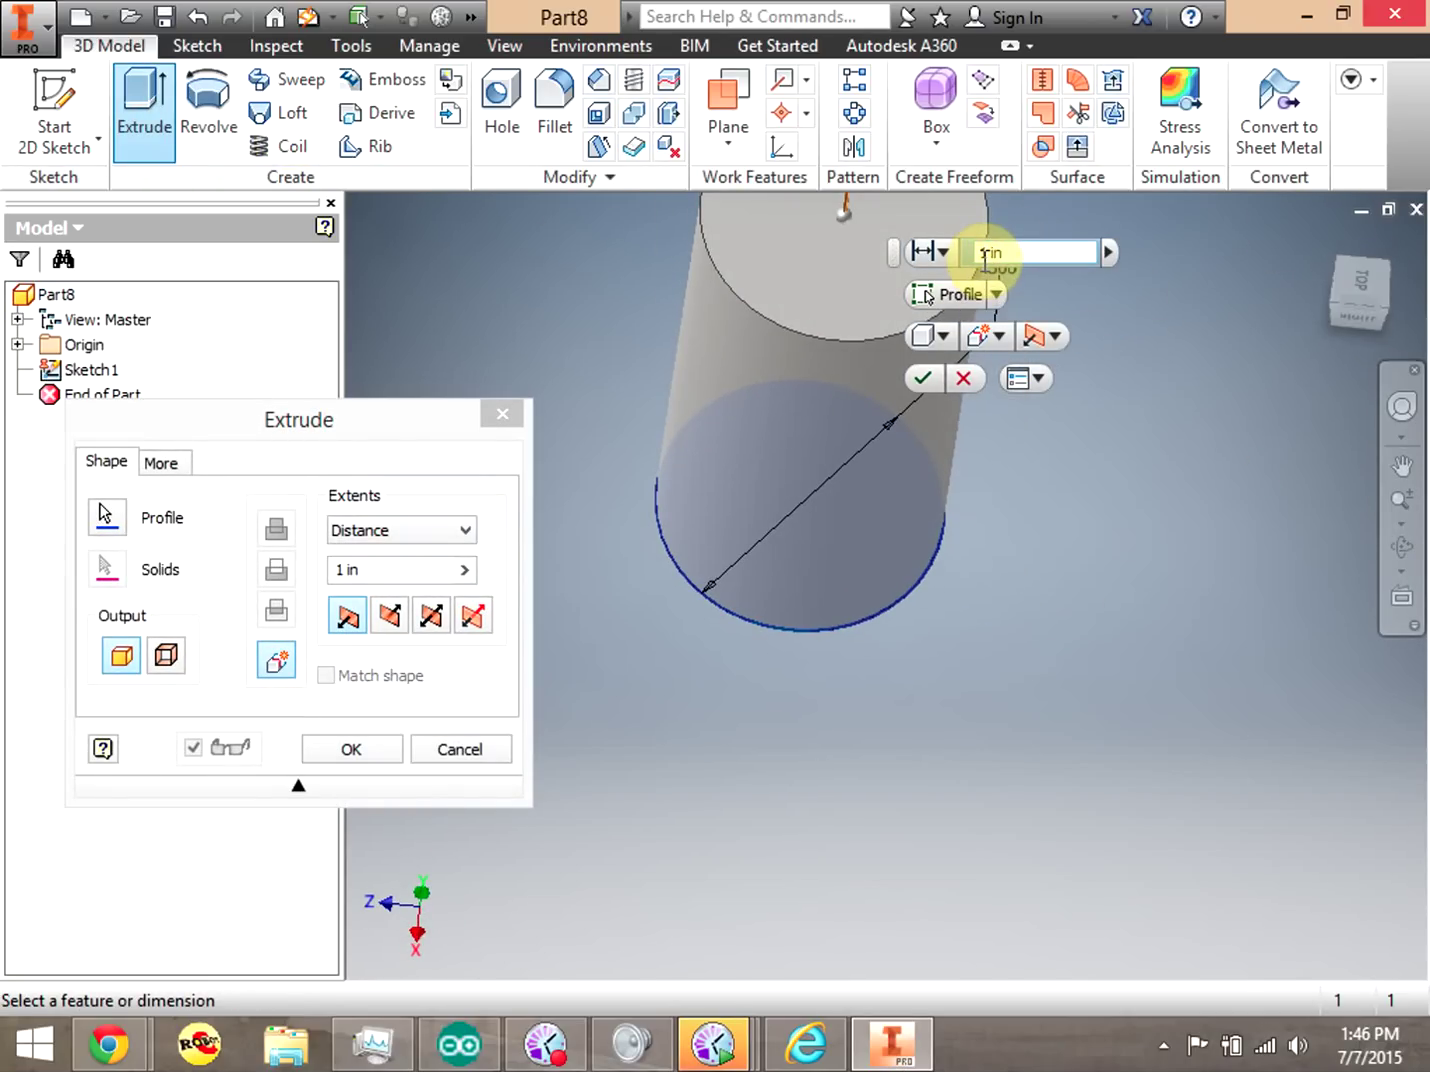
left_click(366, 757)
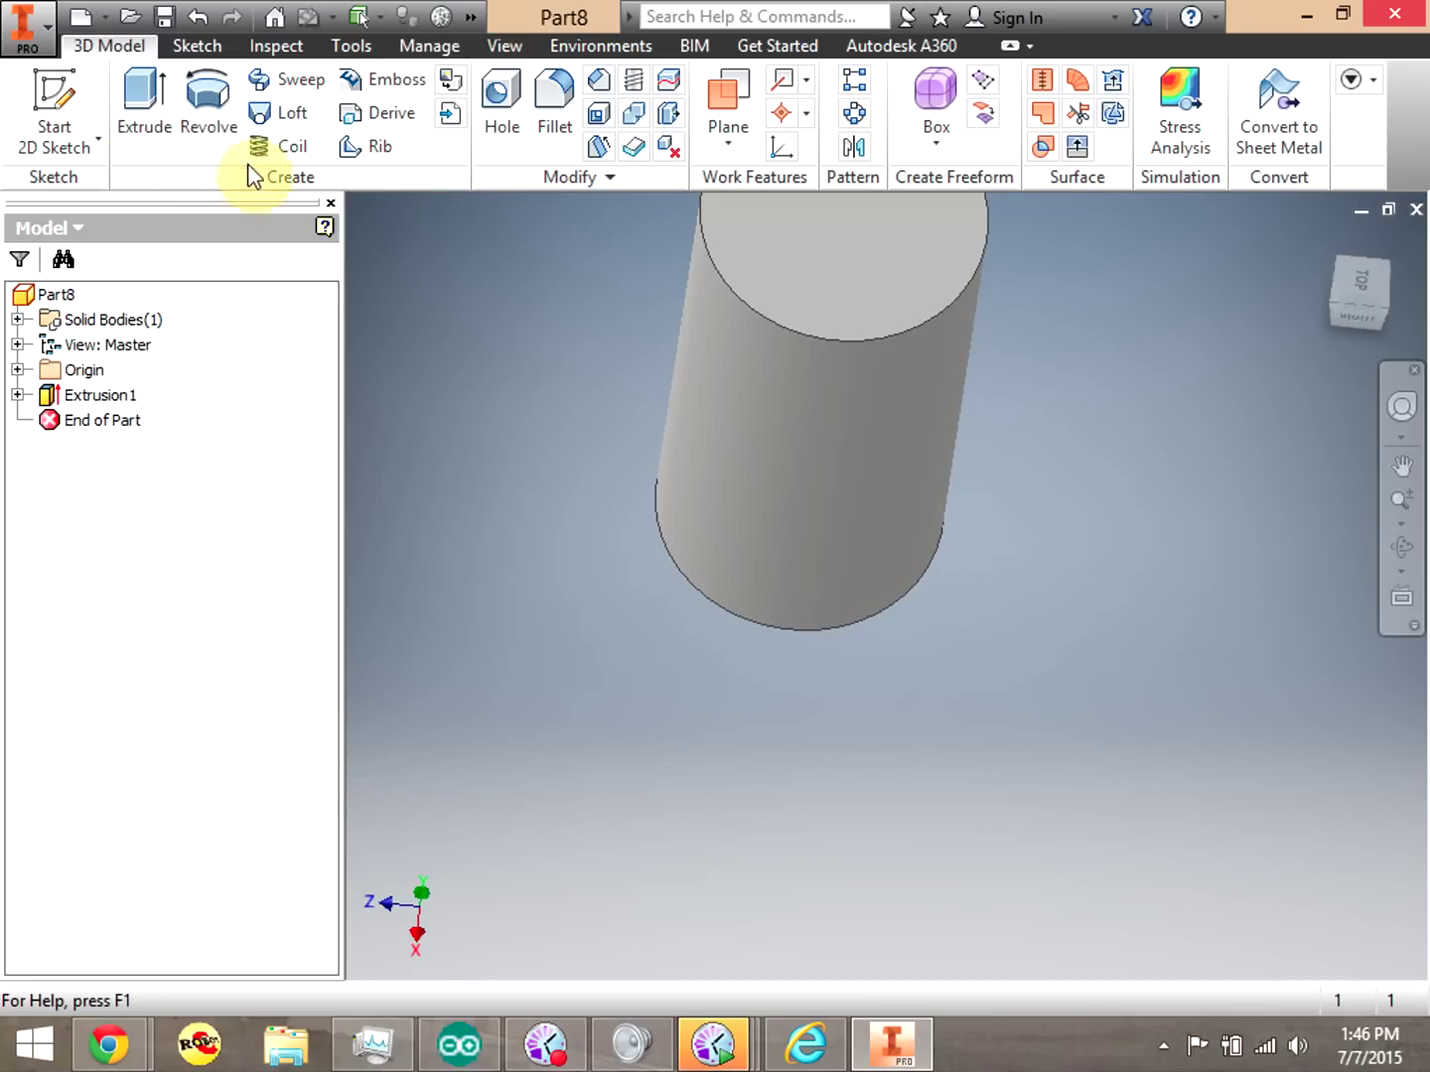
Save the part in the Documents folder as Sample_Lesson06_Peg.
key("ctrl+s")
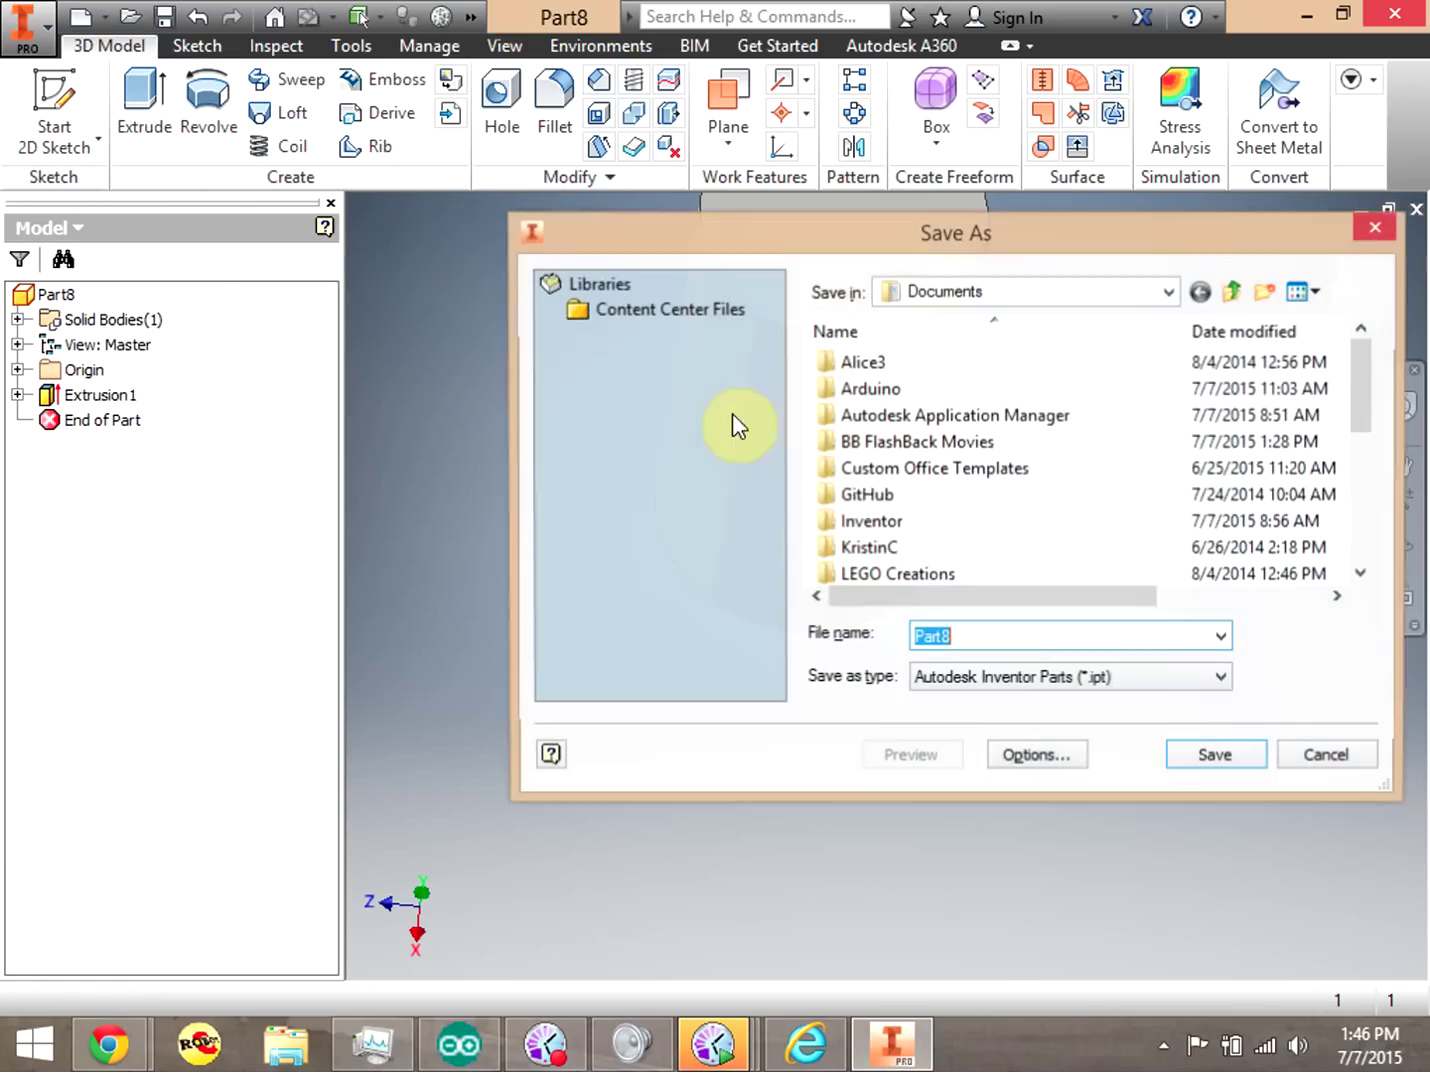
left_click_drag(1358, 413, 1362, 560)
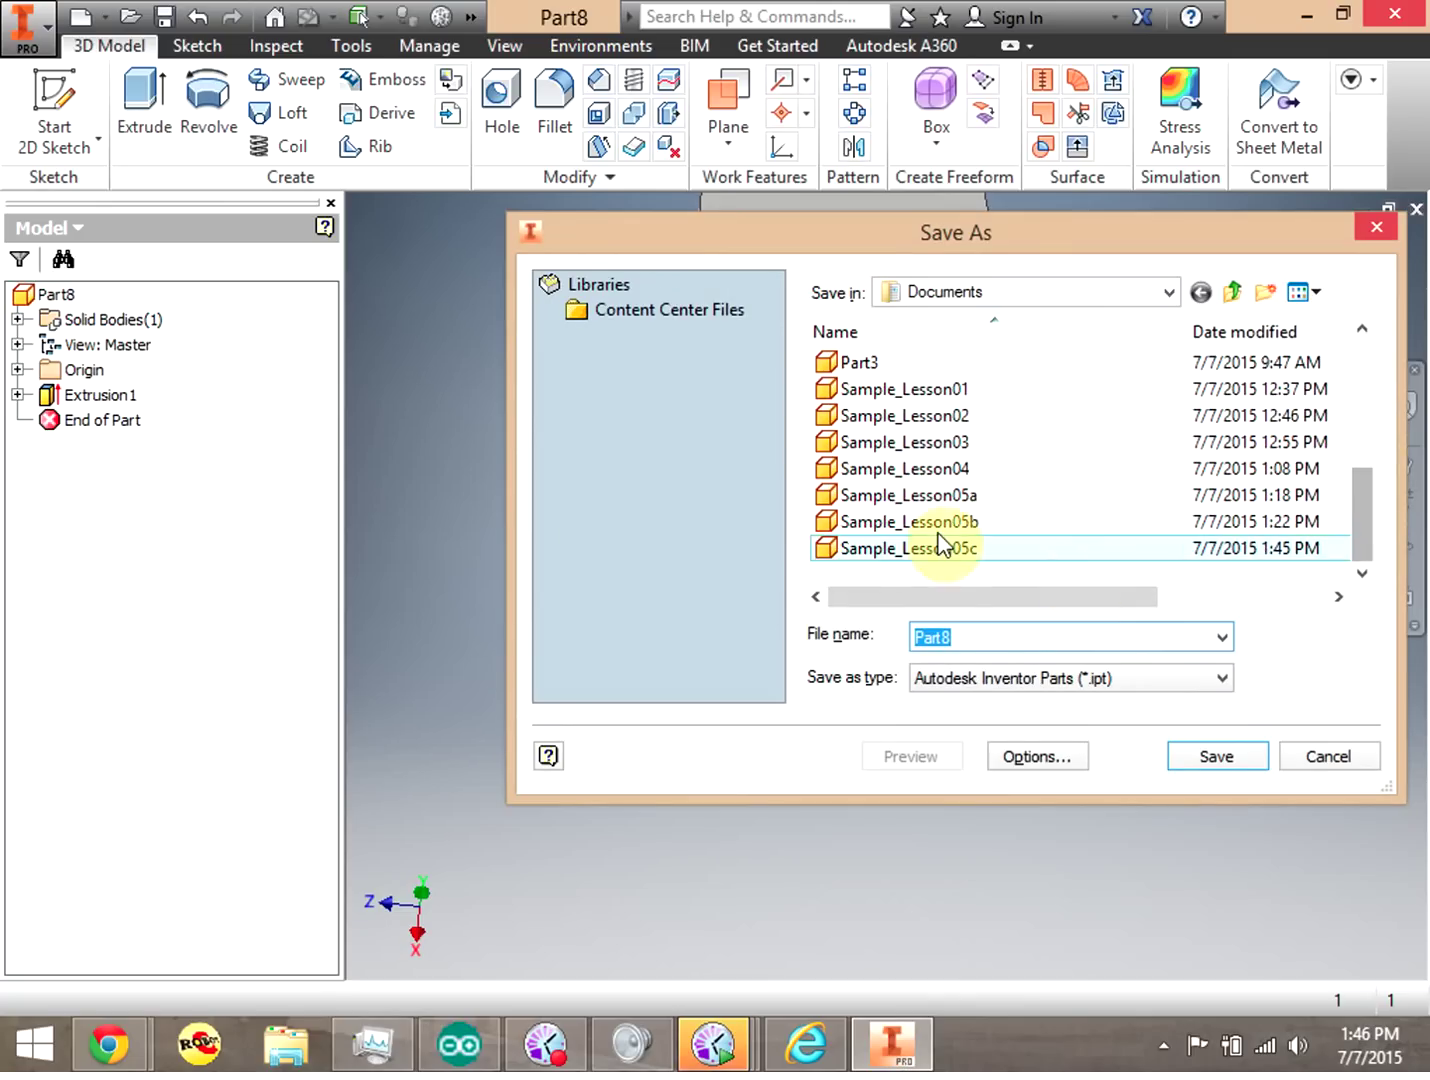
left_click(945, 548)
left_click(1031, 643)
left_click(1036, 644)
type("6_Peg")
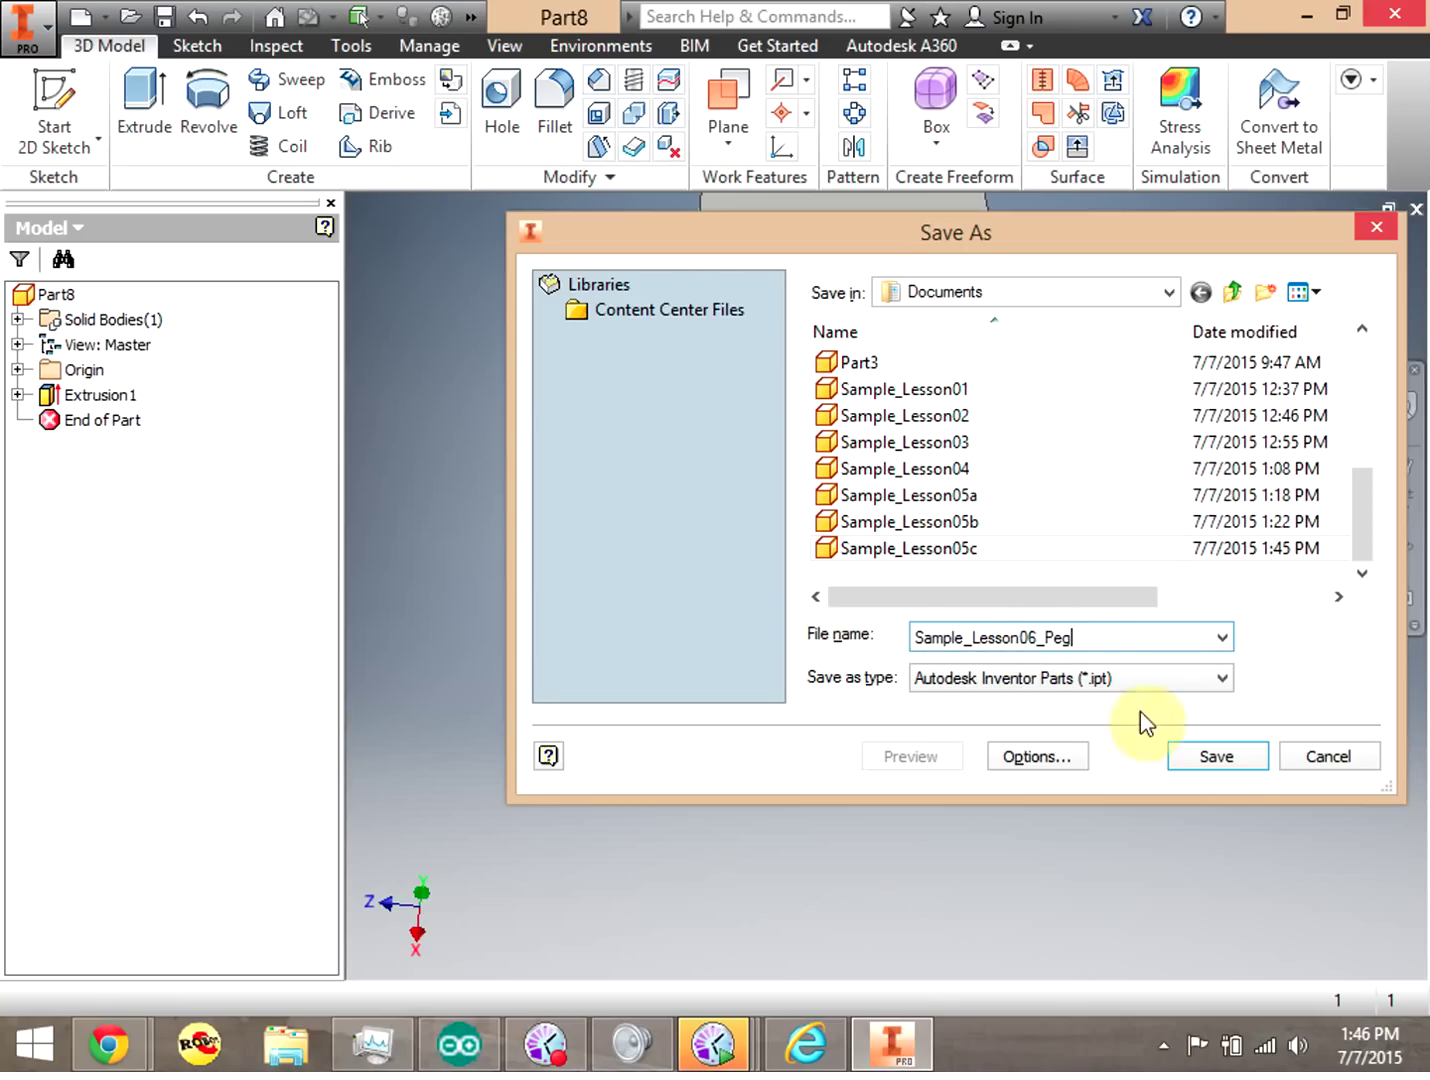
left_click(1216, 756)
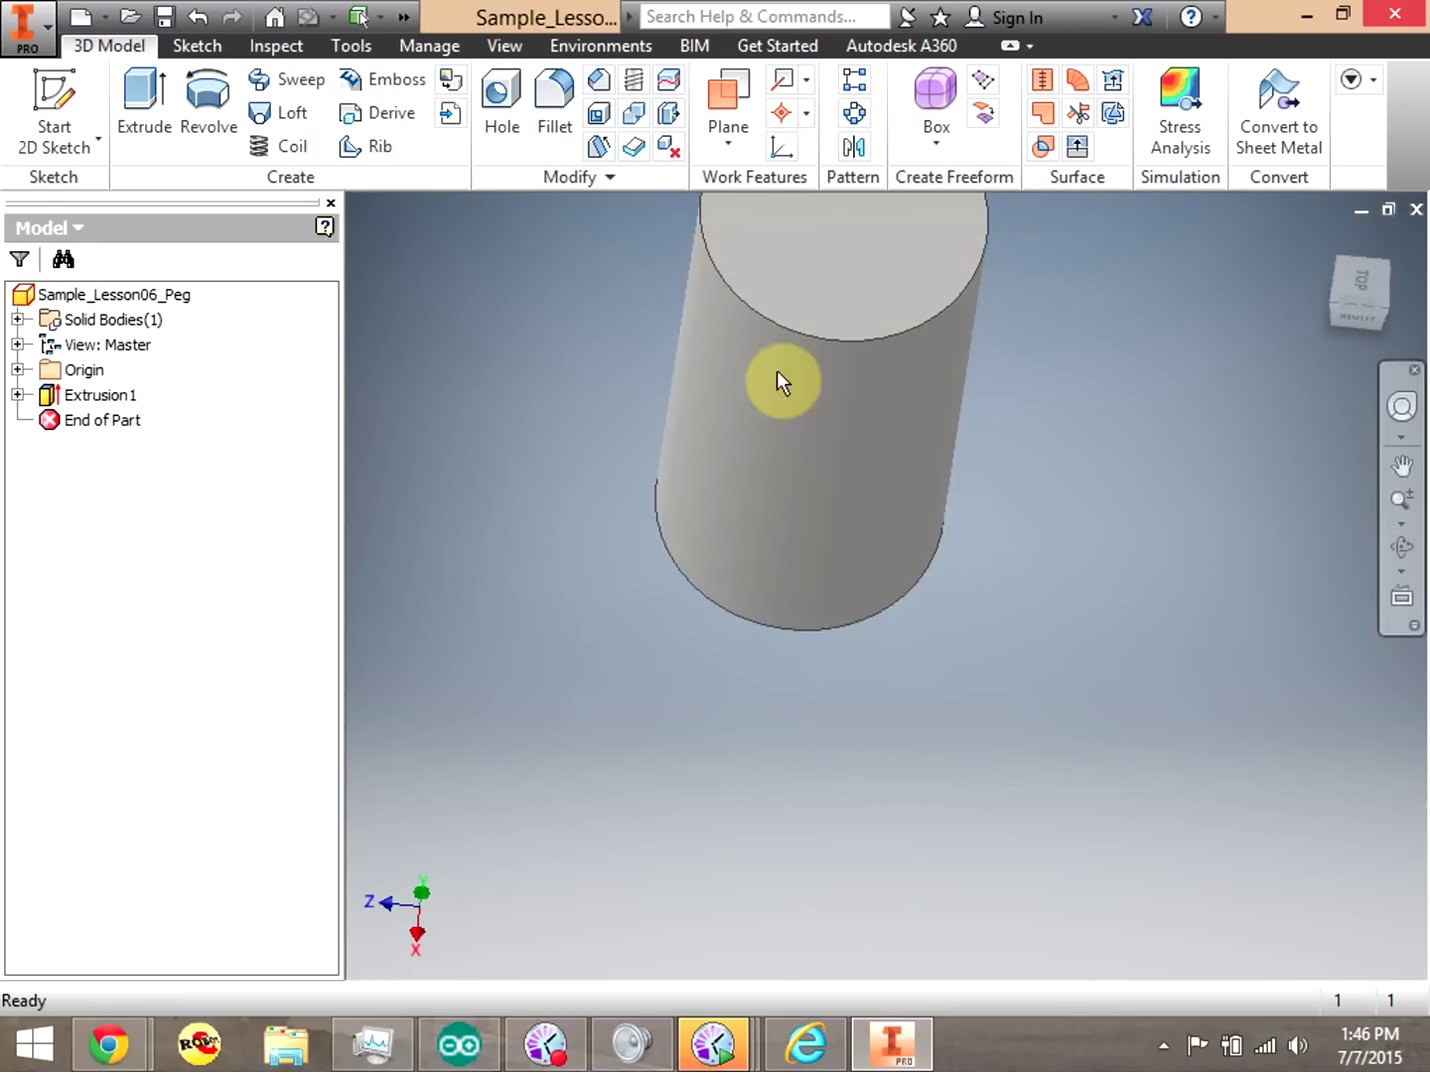
Create another new part and start a 2D sketch on its XZ plane.
left_click(110, 16)
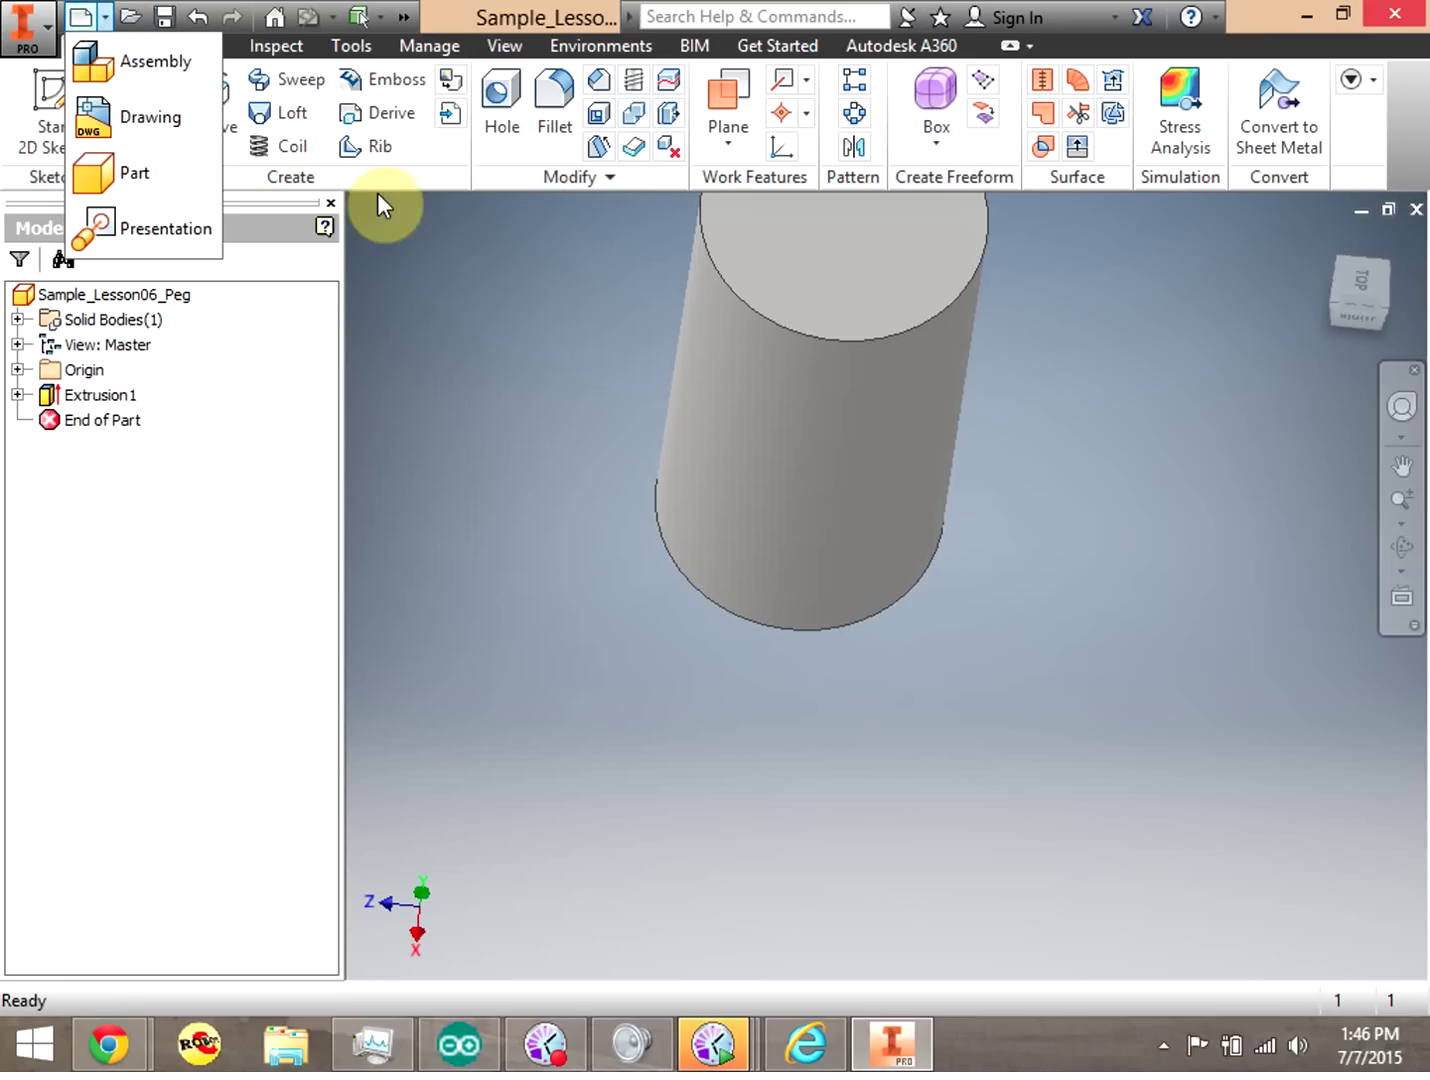
left_click(155, 176)
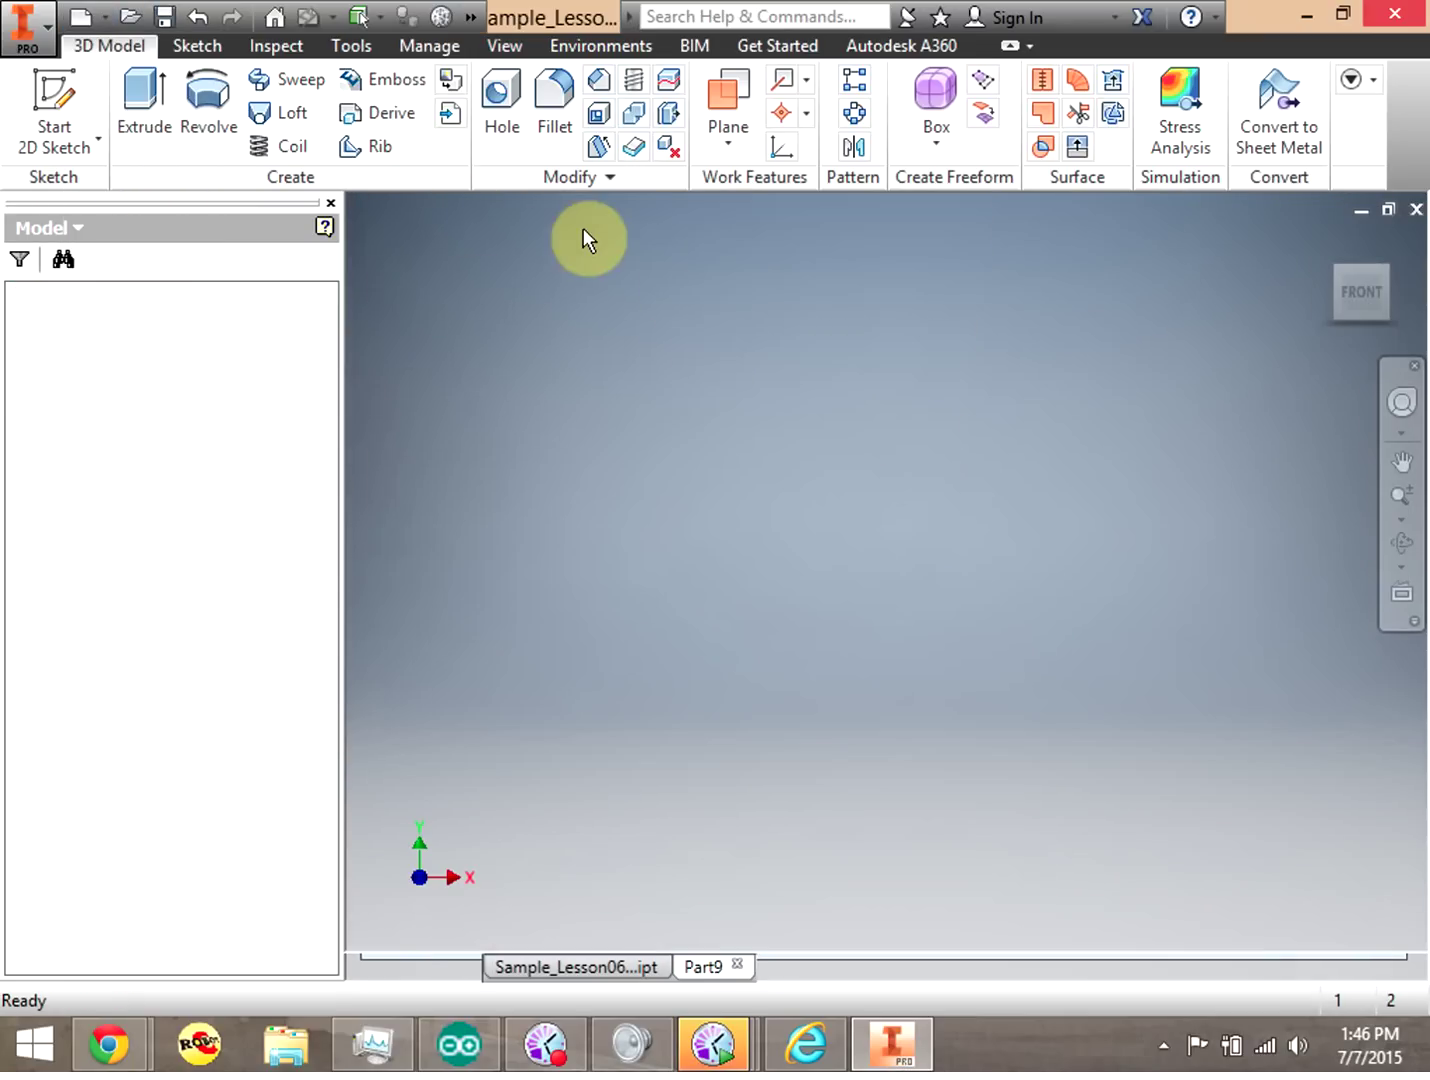
left_click(130, 110)
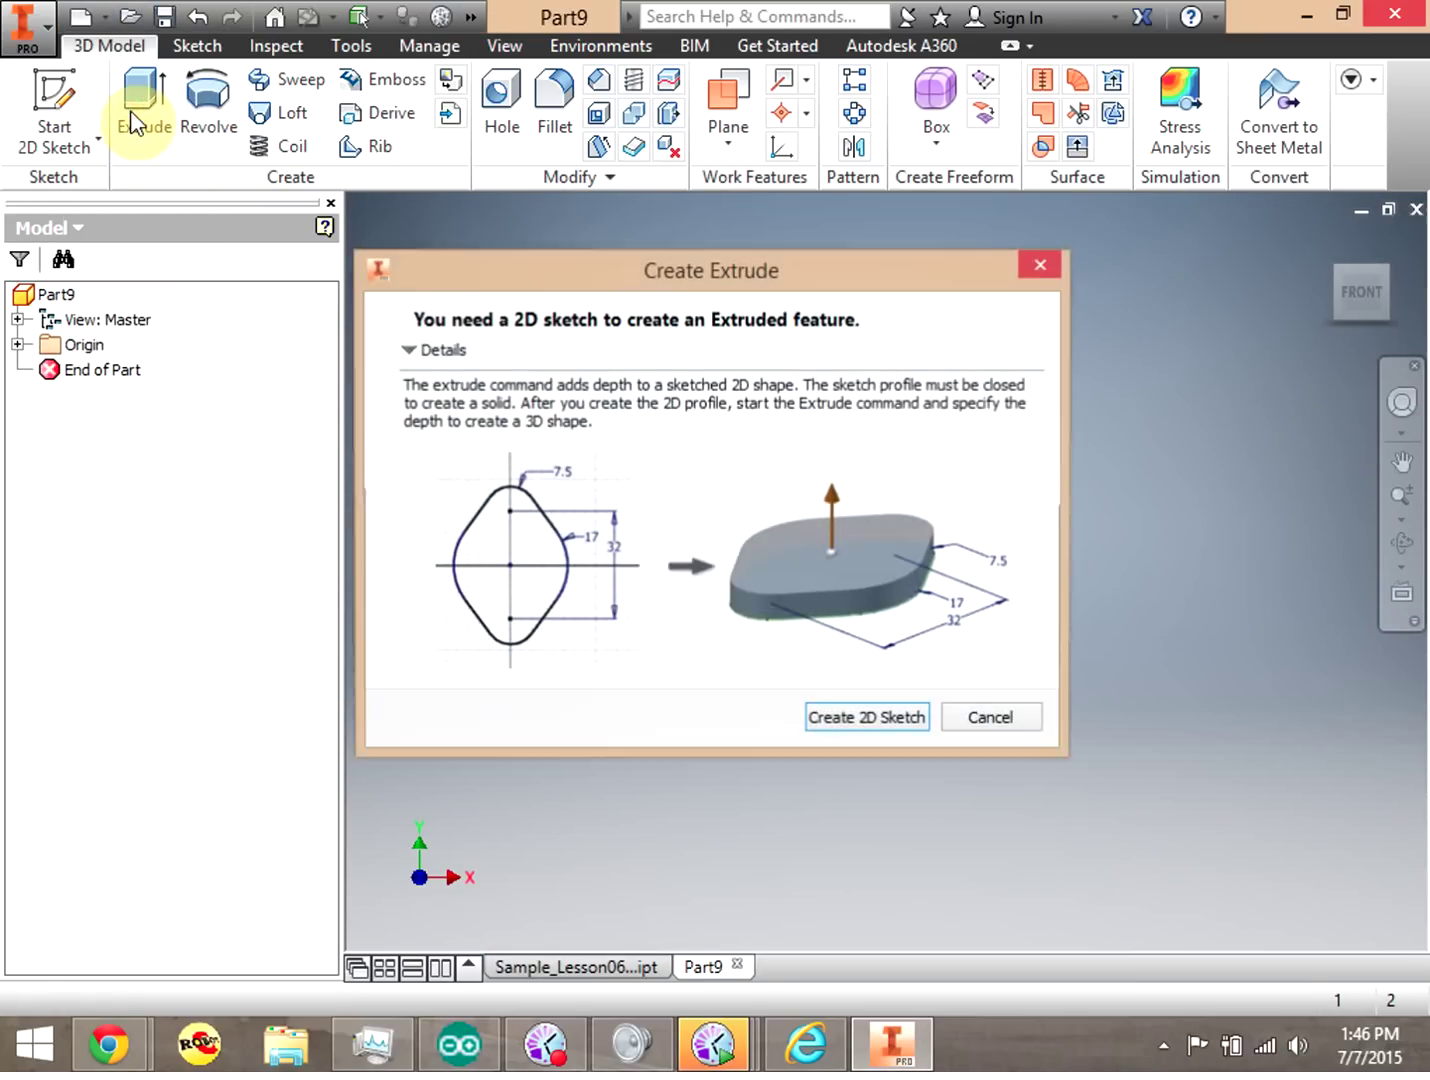
left_click(1031, 266)
left_click(53, 95)
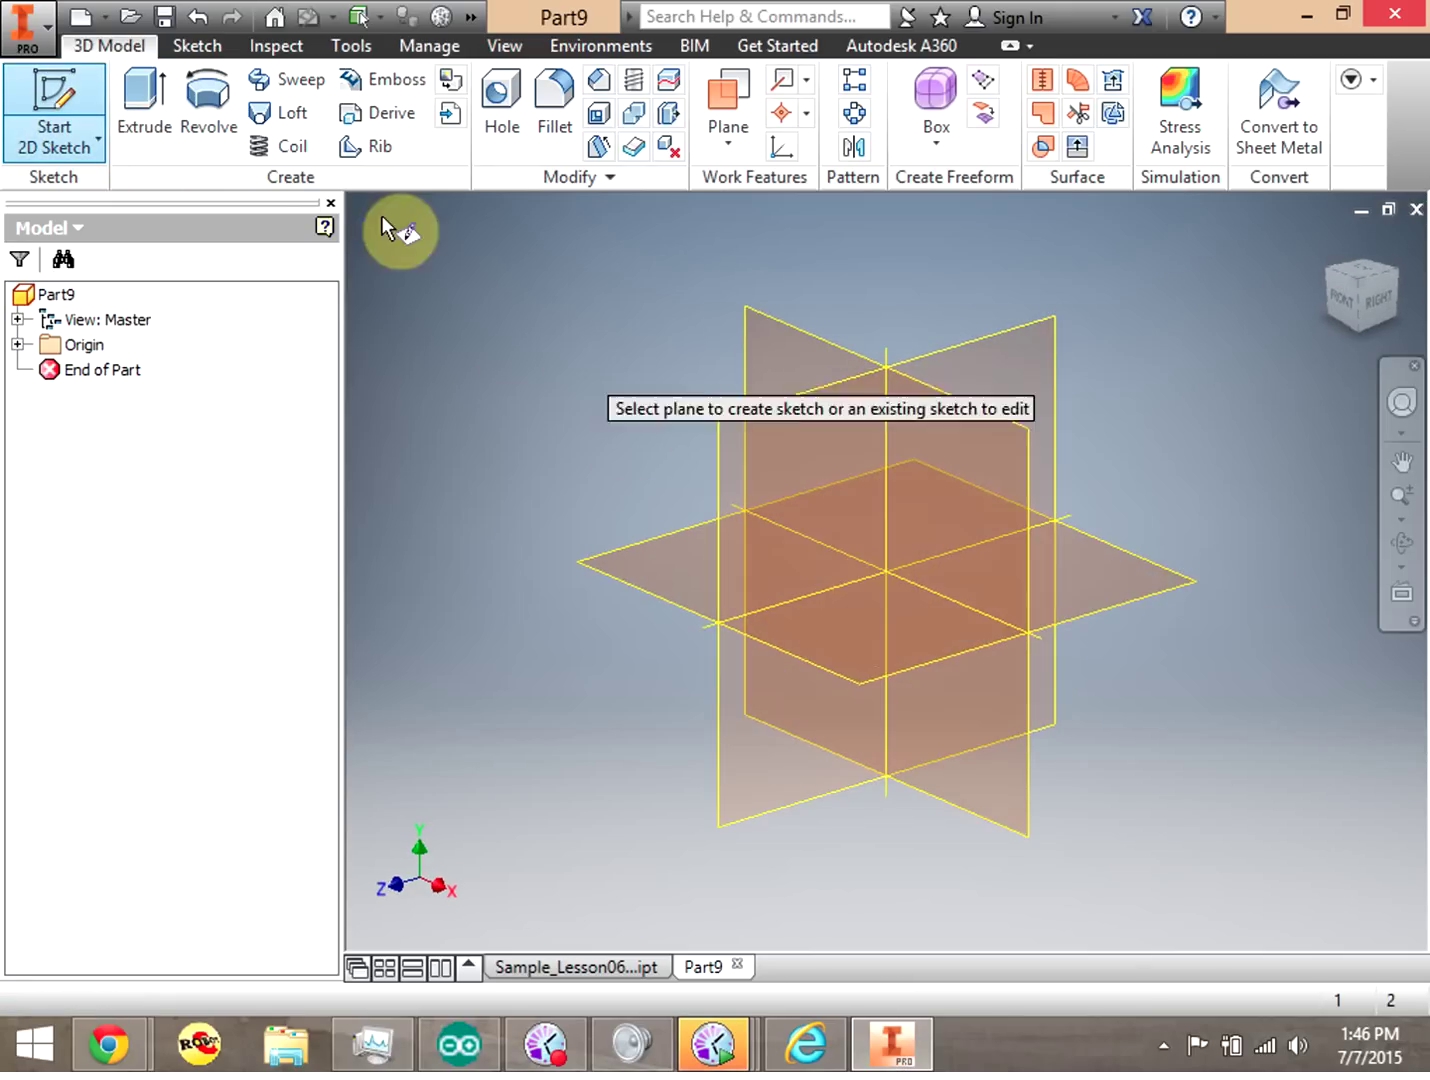
left_click(893, 595)
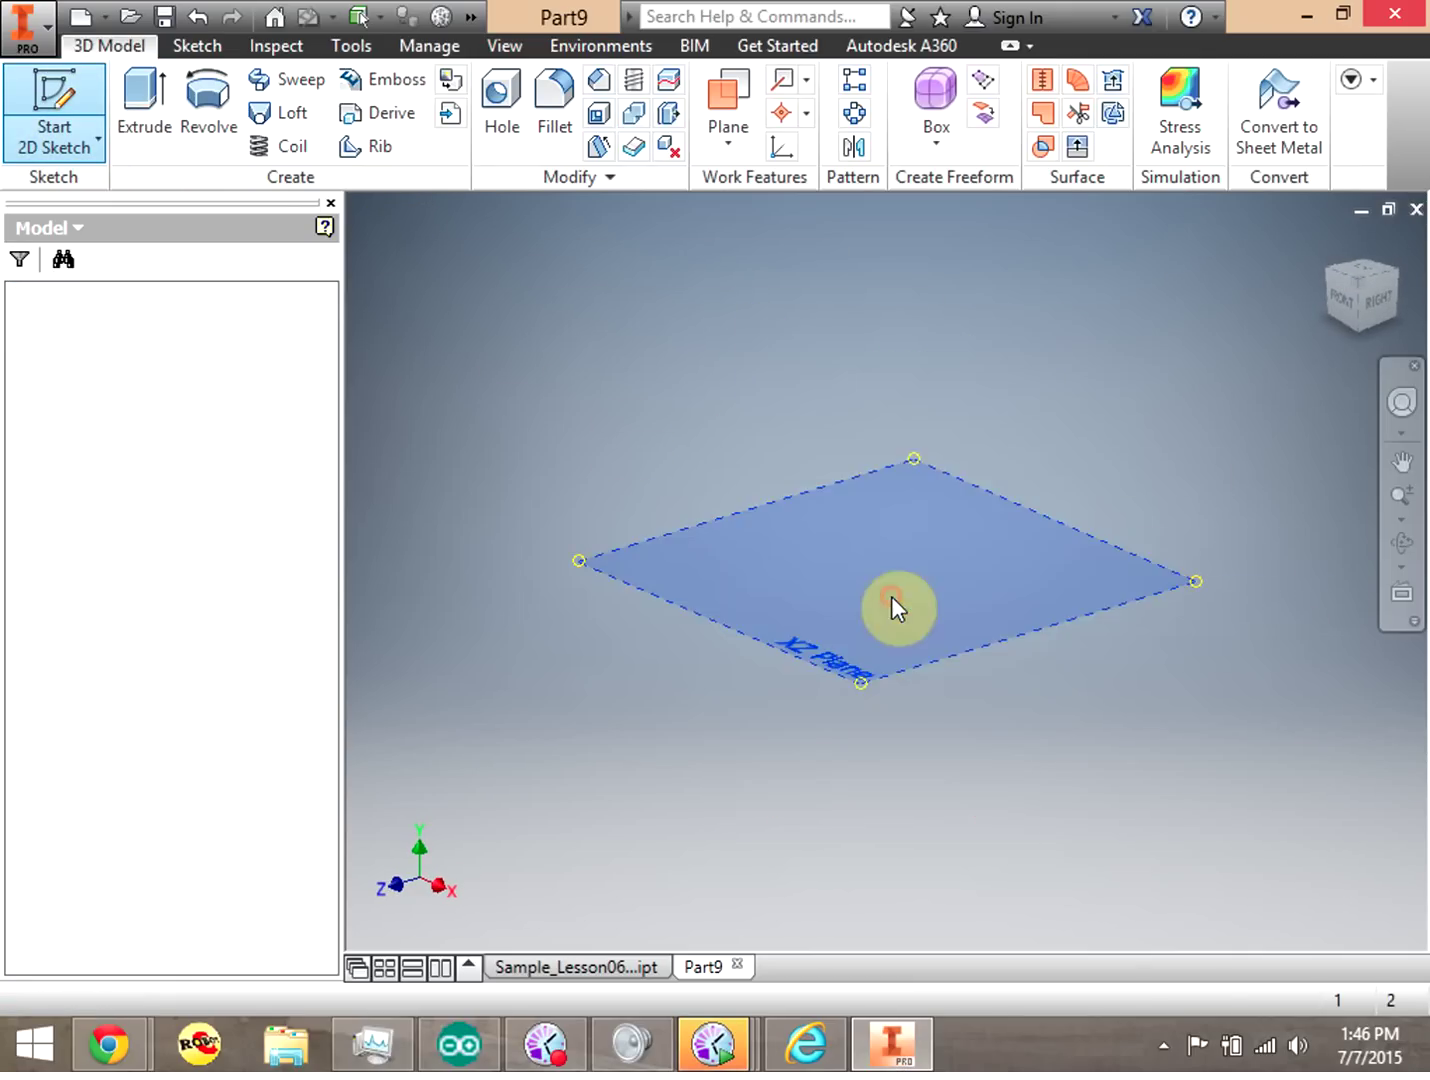
Sketch a two-point rectangle about 1.53 in wide and 0.74 in high around the origin.
left_click(371, 100)
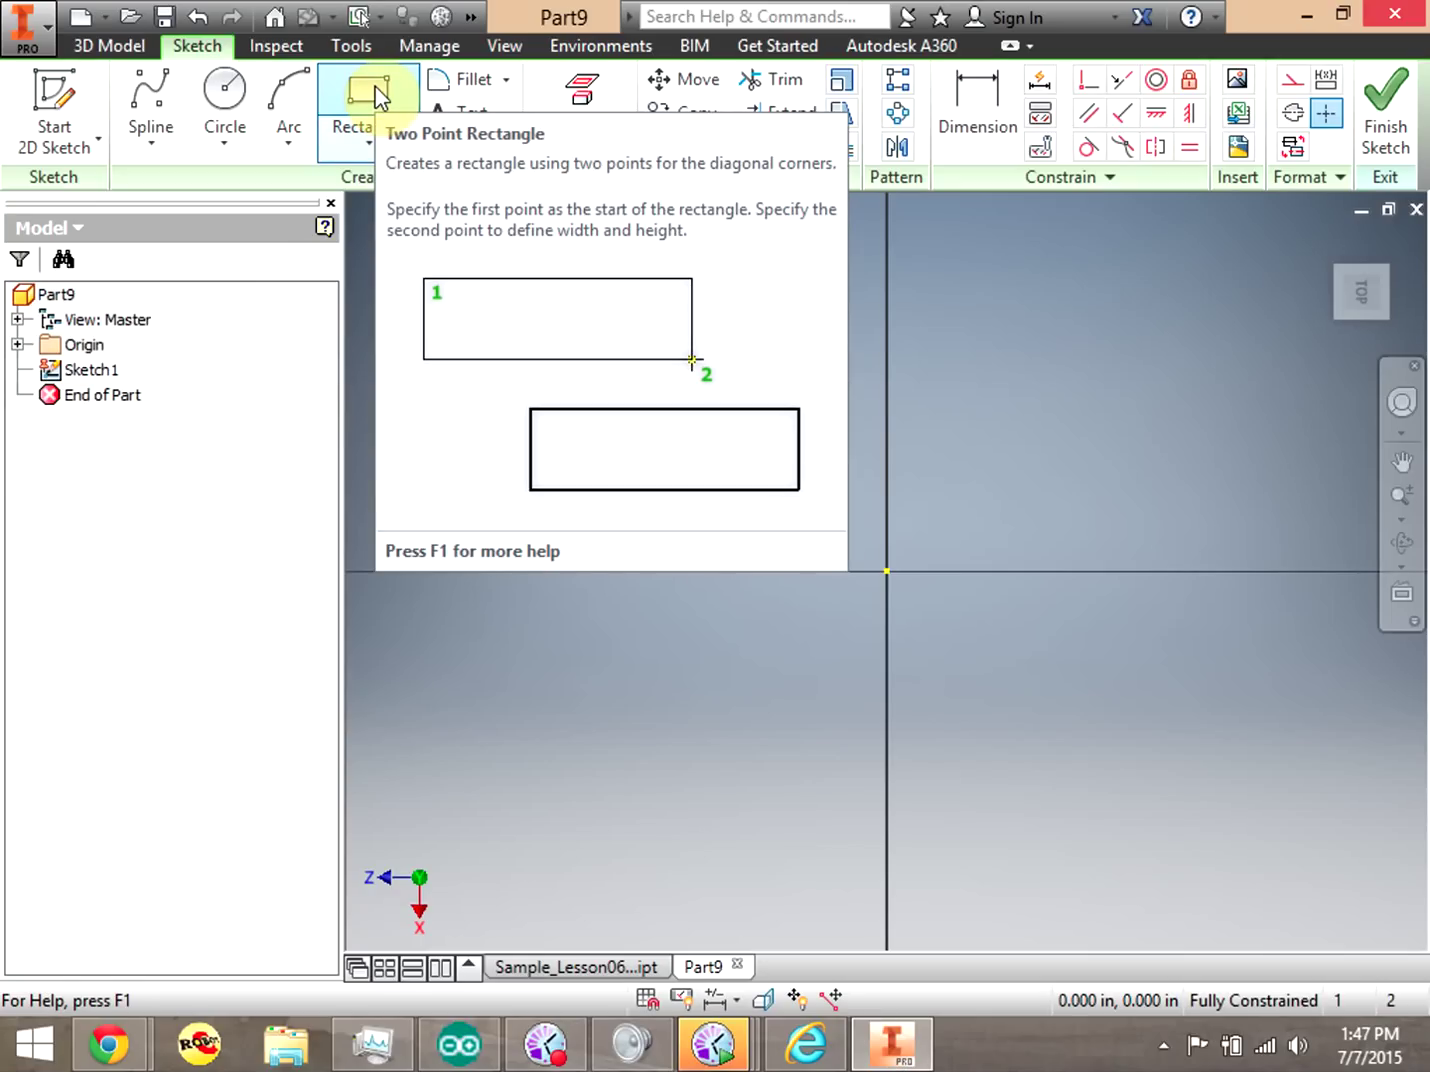
left_click(379, 97)
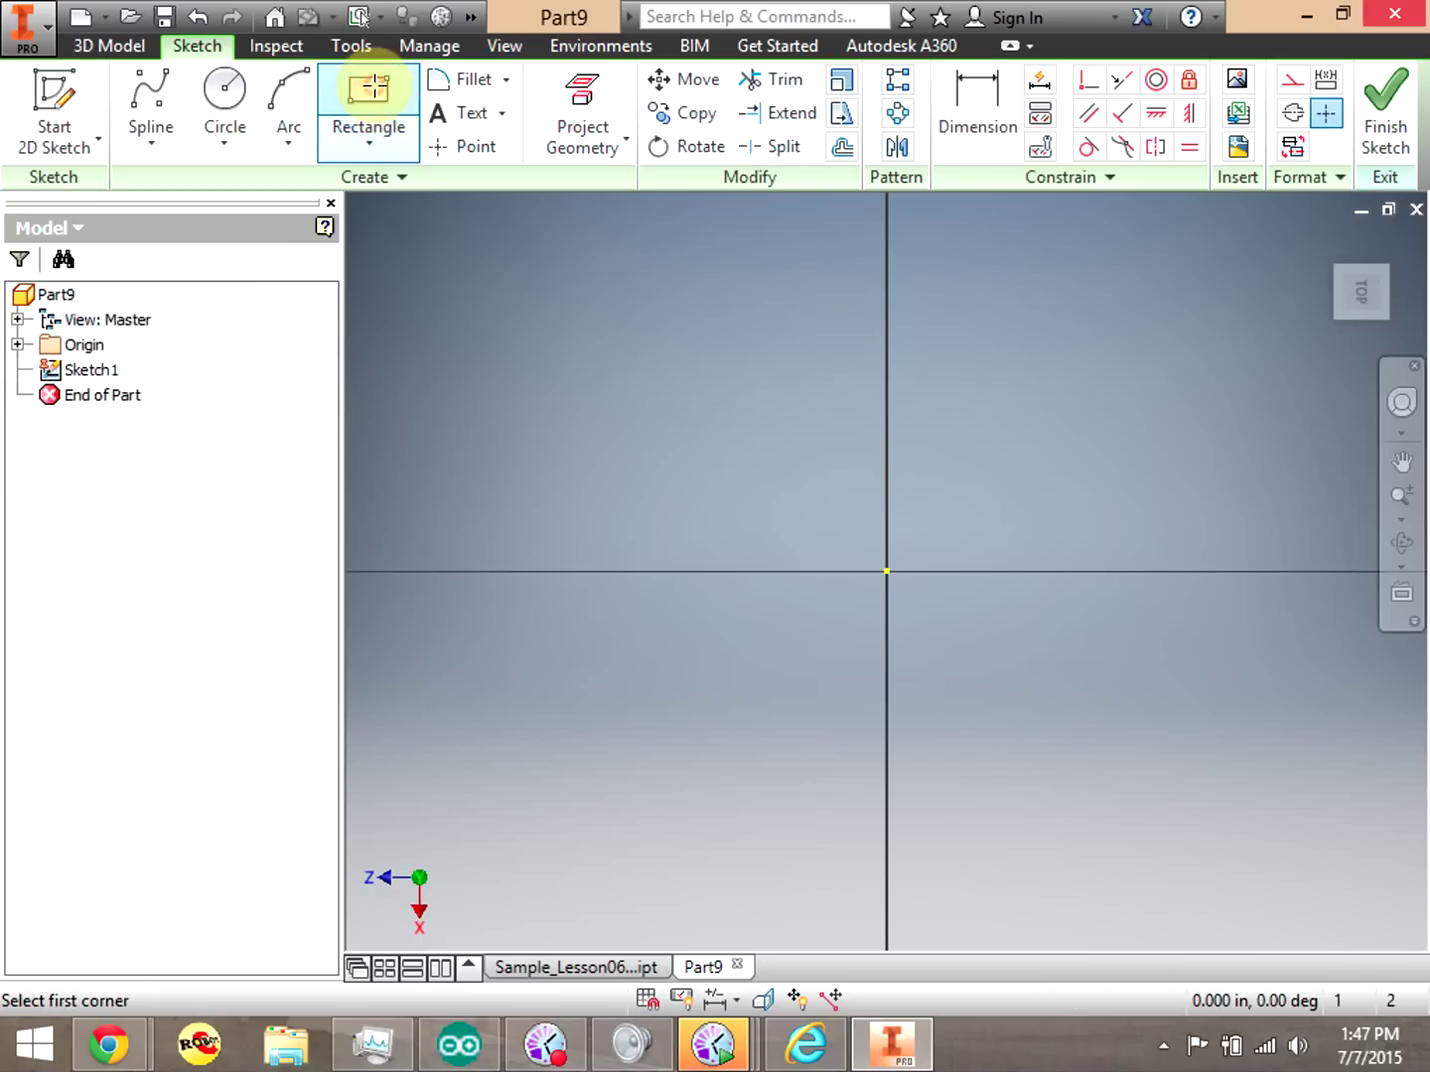
left_click(434, 401)
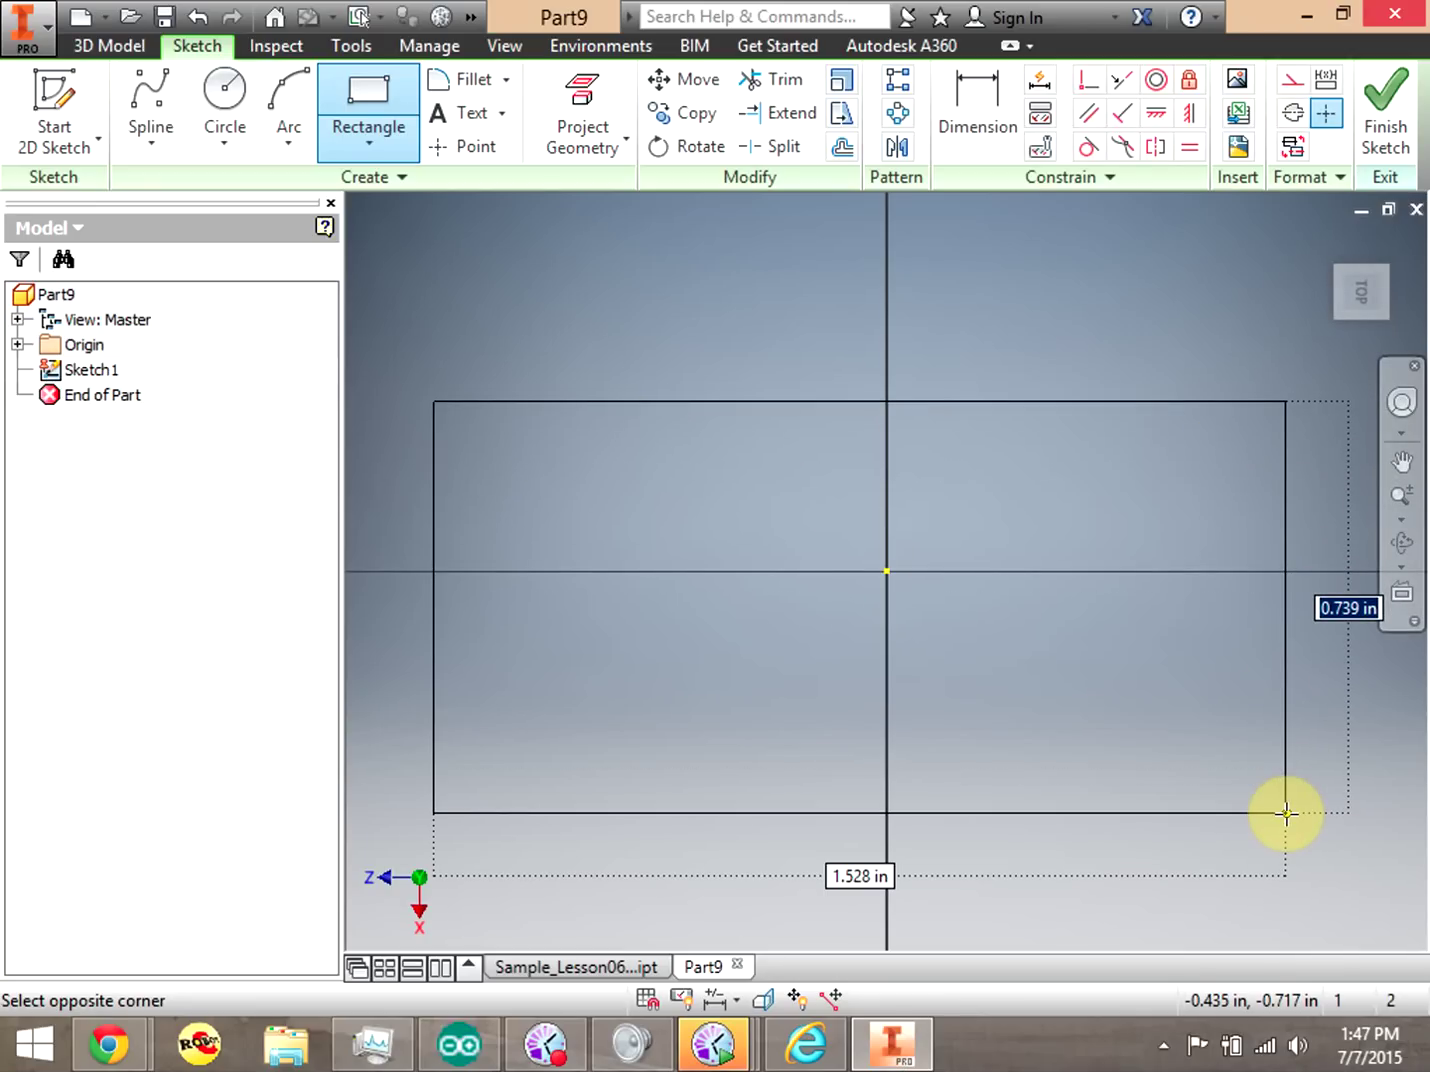
left_click(1286, 812)
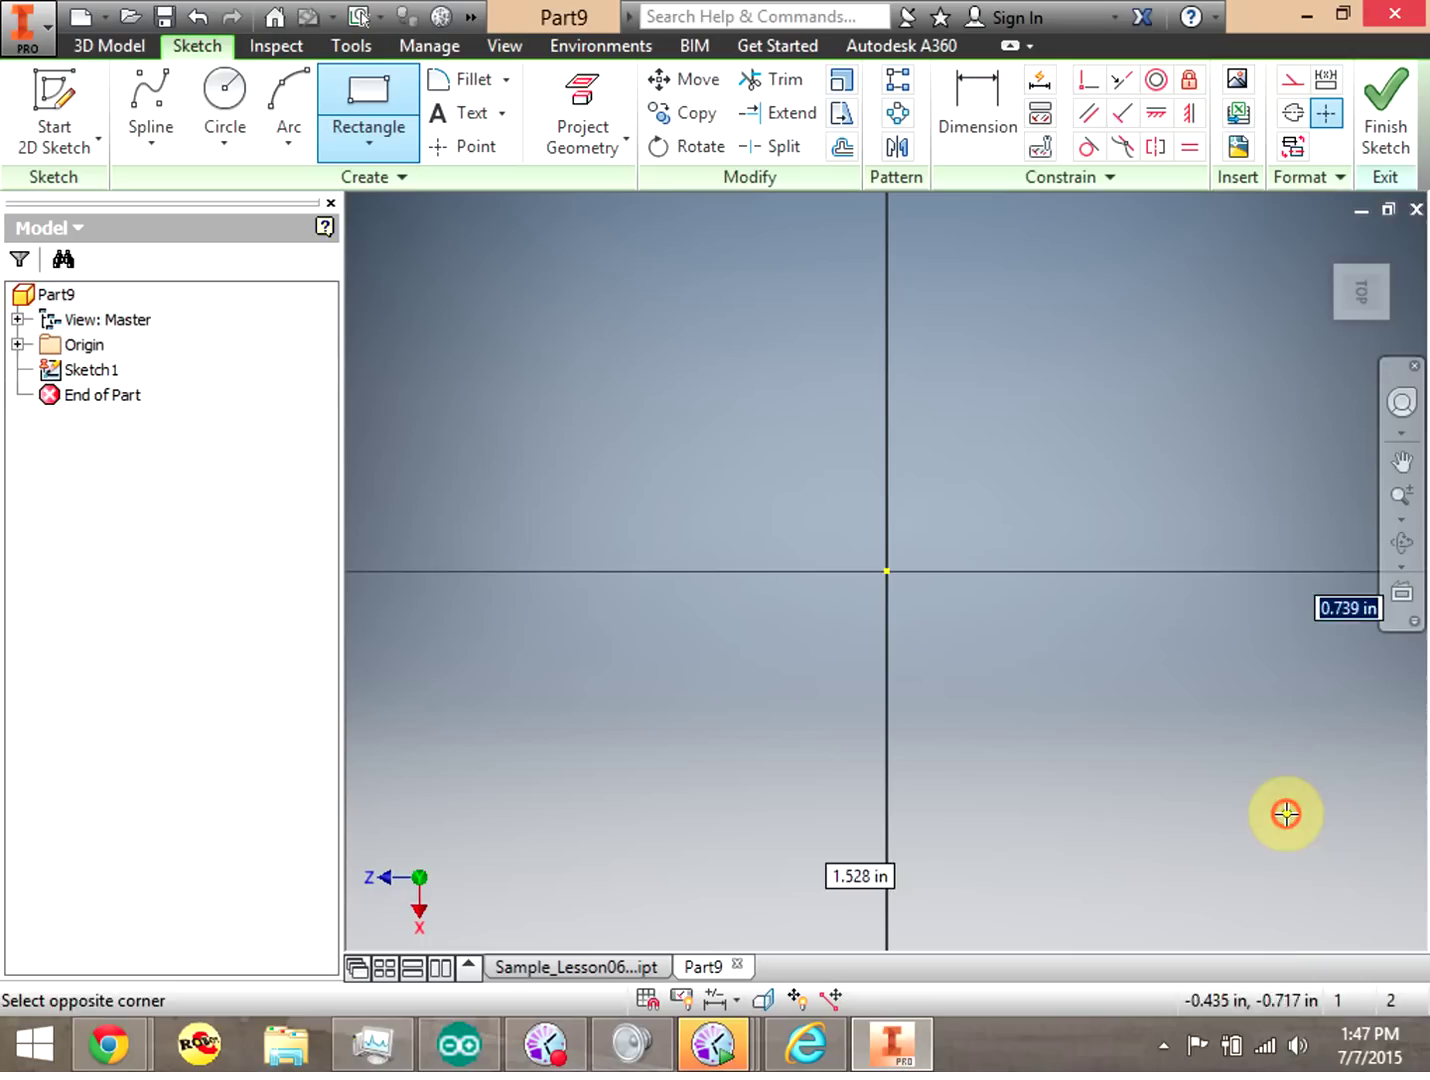
Dimension the rectangle's upper horizontal edge to 3 in.
left_click(978, 118)
left_click(1003, 402)
left_click(860, 326)
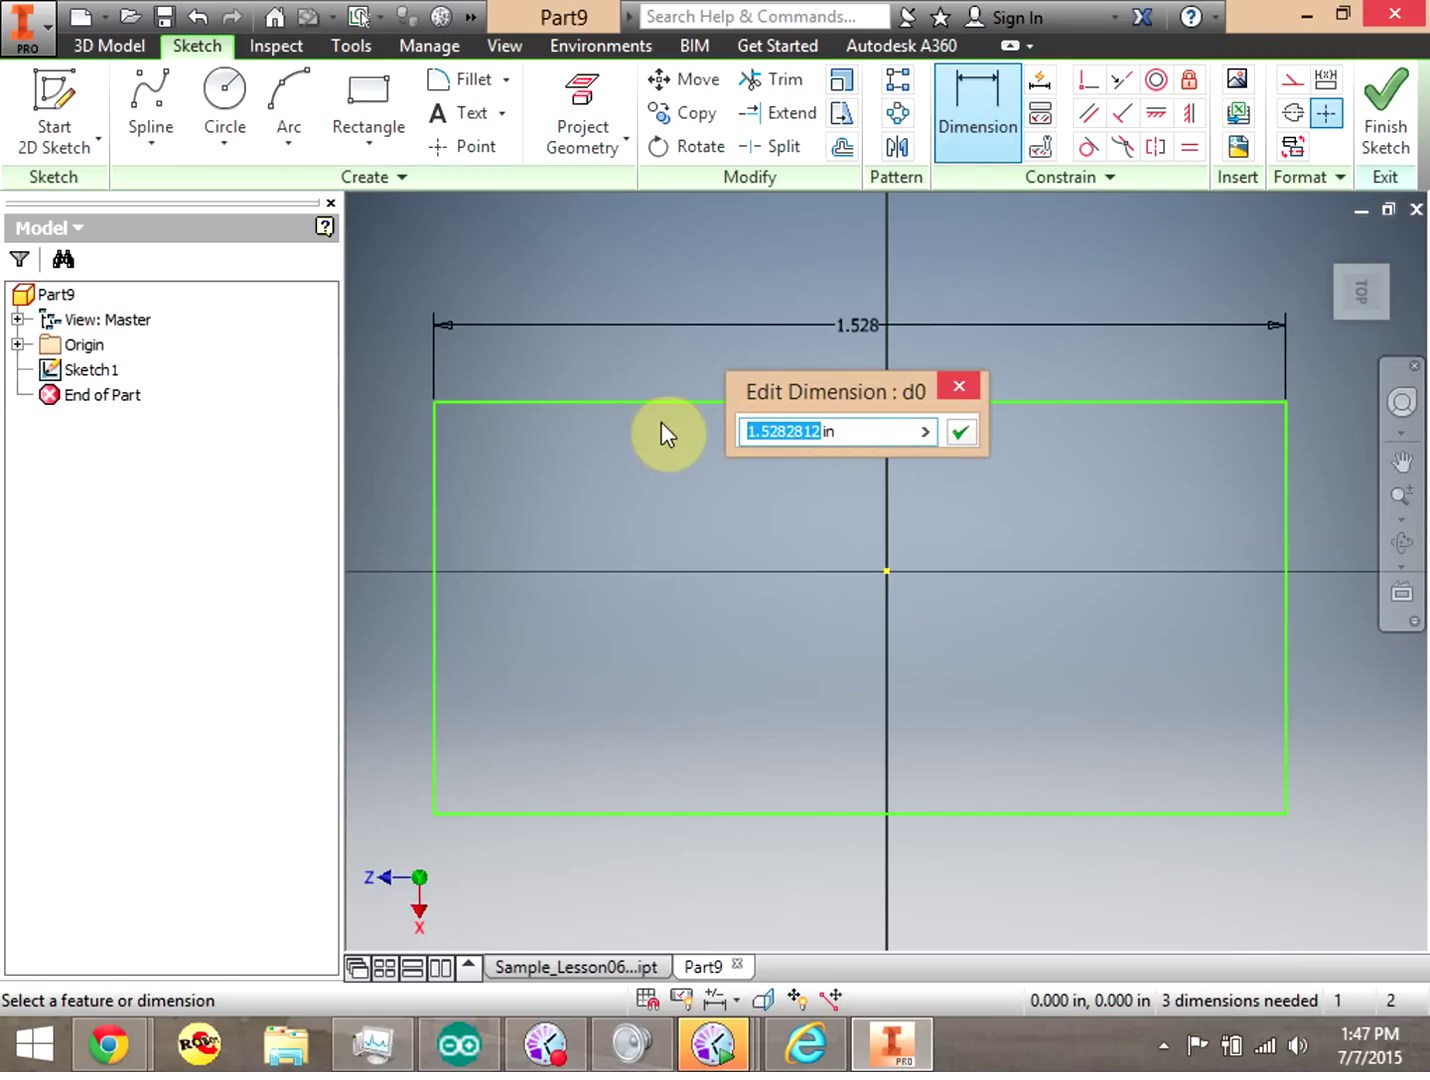
type("3")
left_click(963, 431)
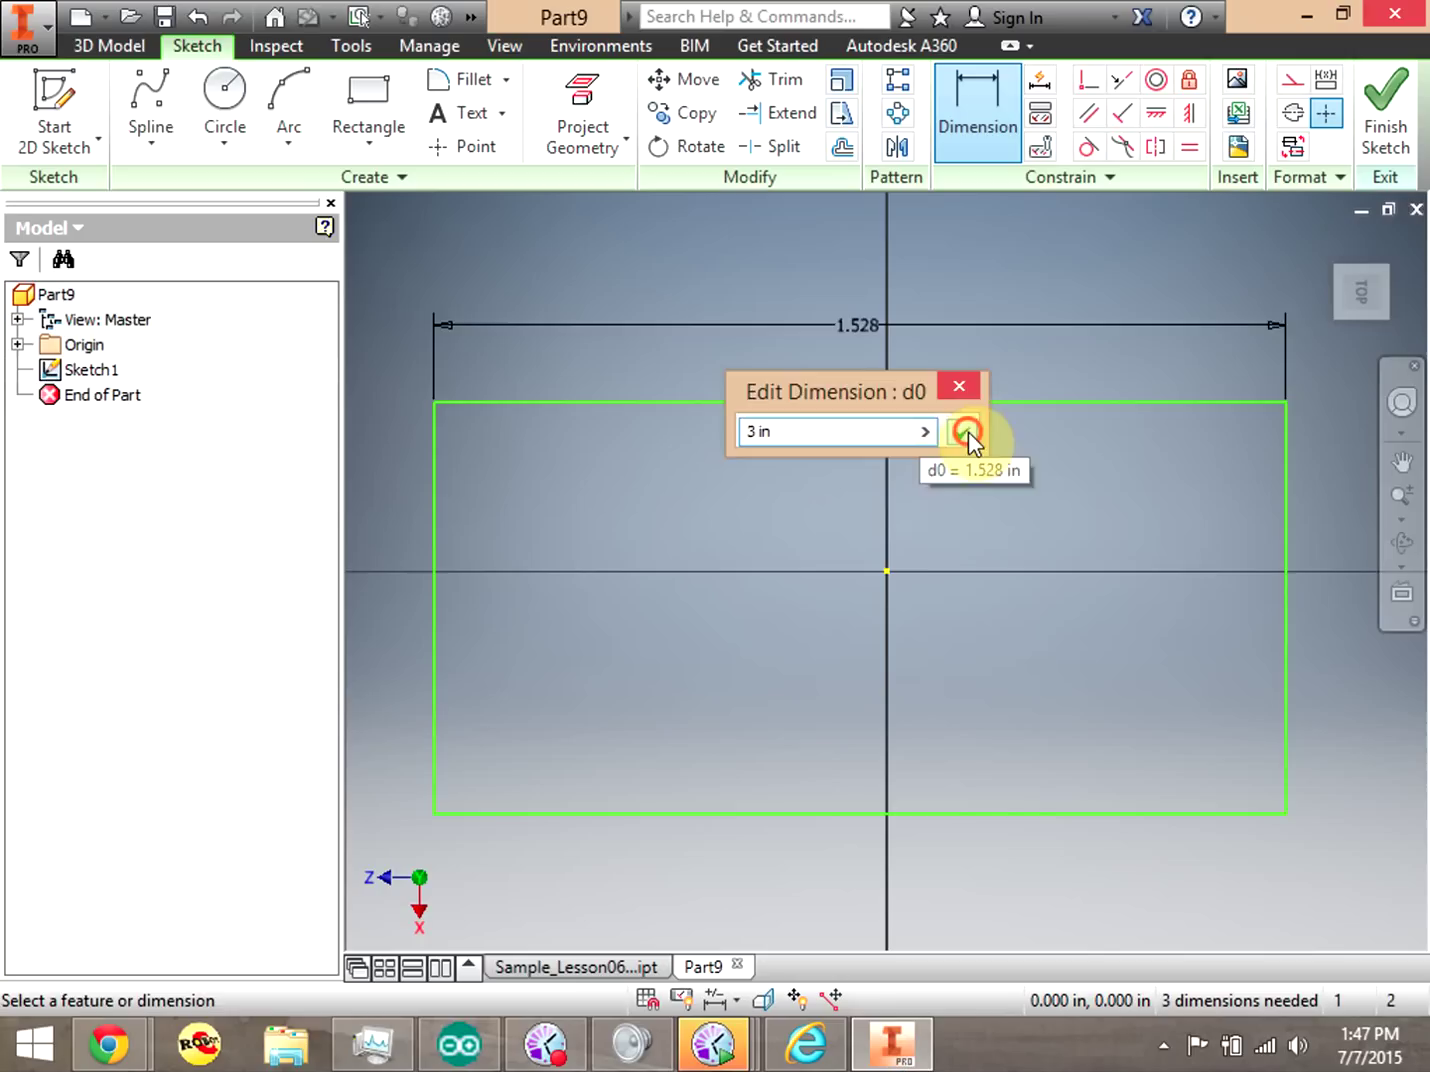
Dimension the rectangle's left vertical edge to 2 in.
left_click(1407, 498)
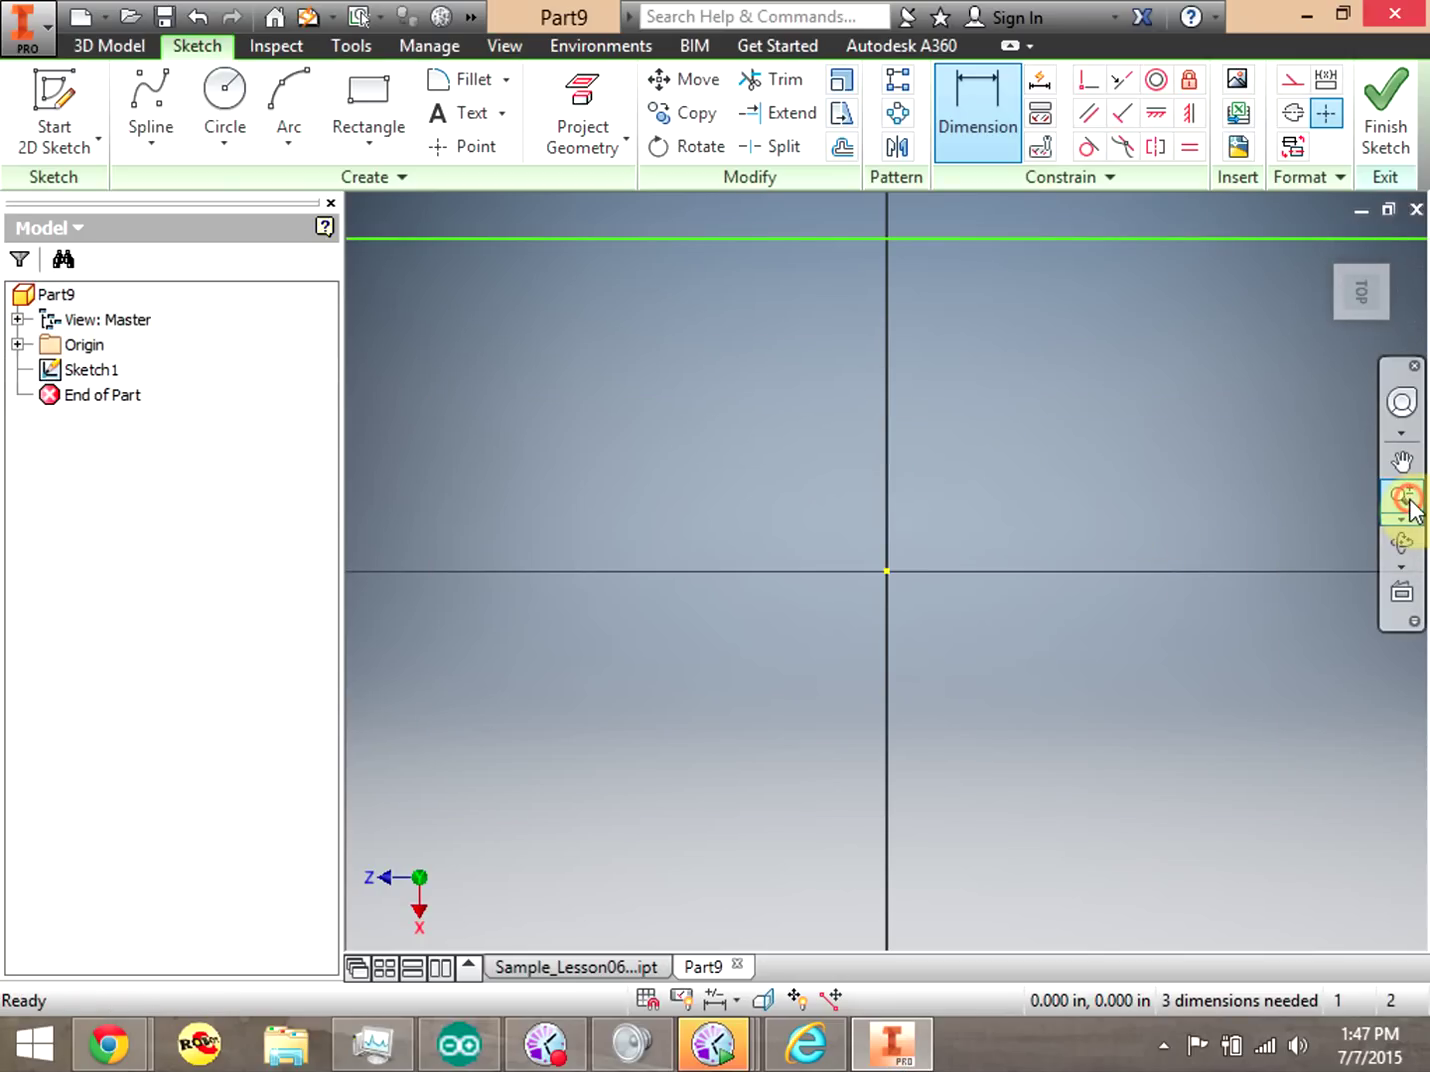
left_click(1405, 519)
left_click(1185, 576)
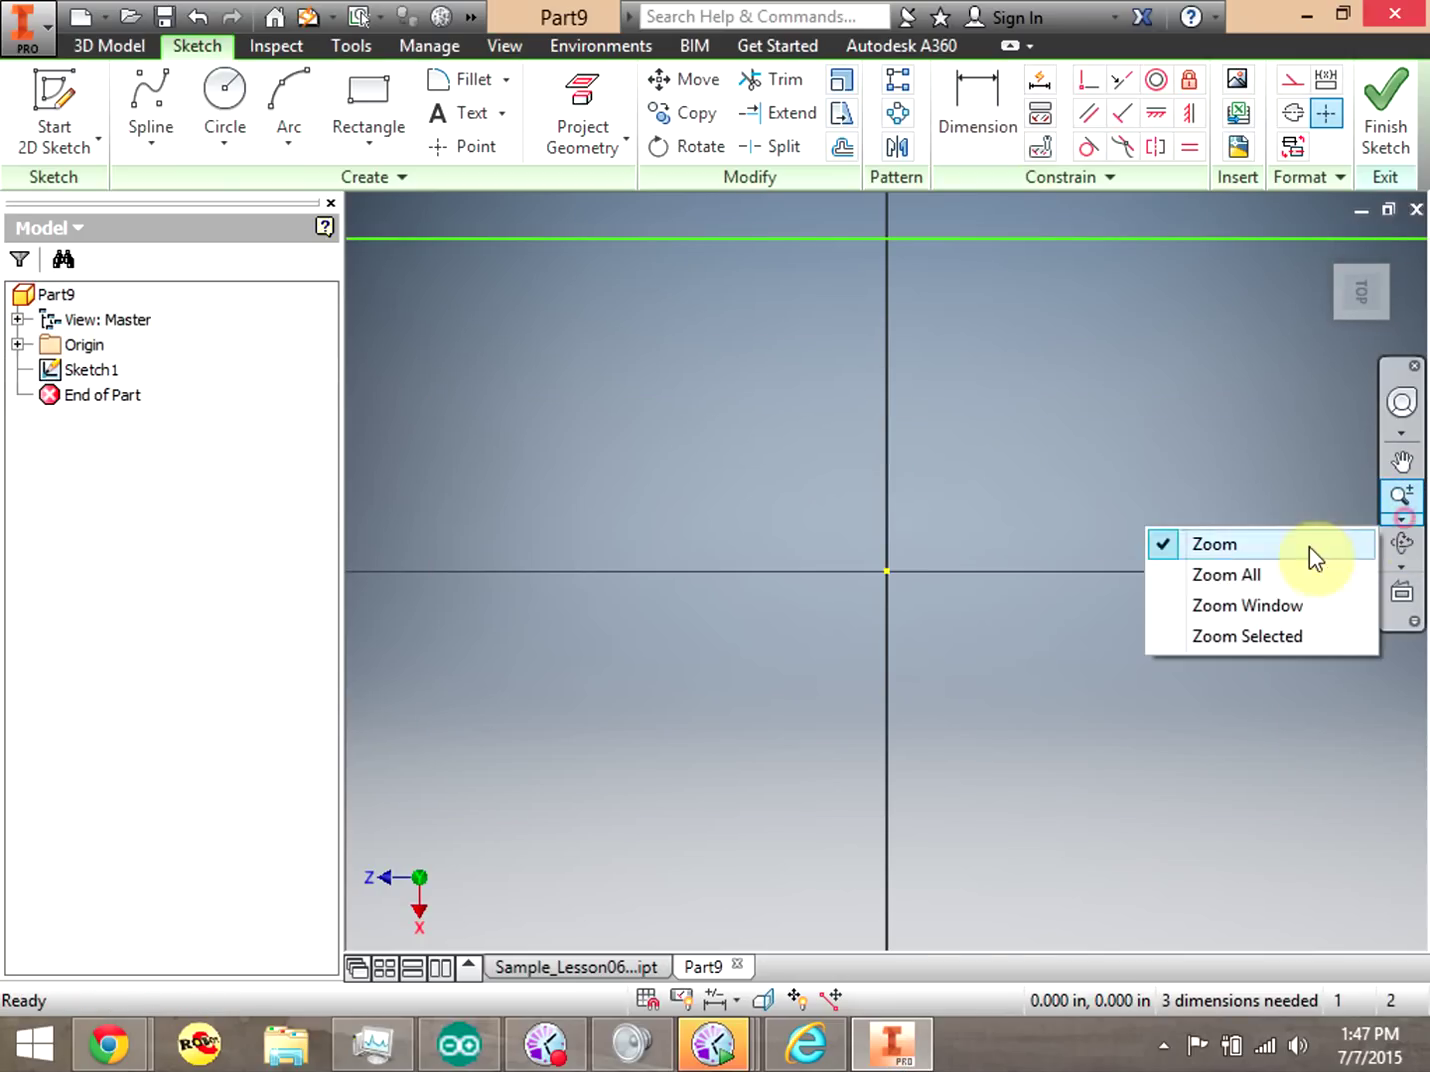
left_click(960, 100)
left_click(374, 586)
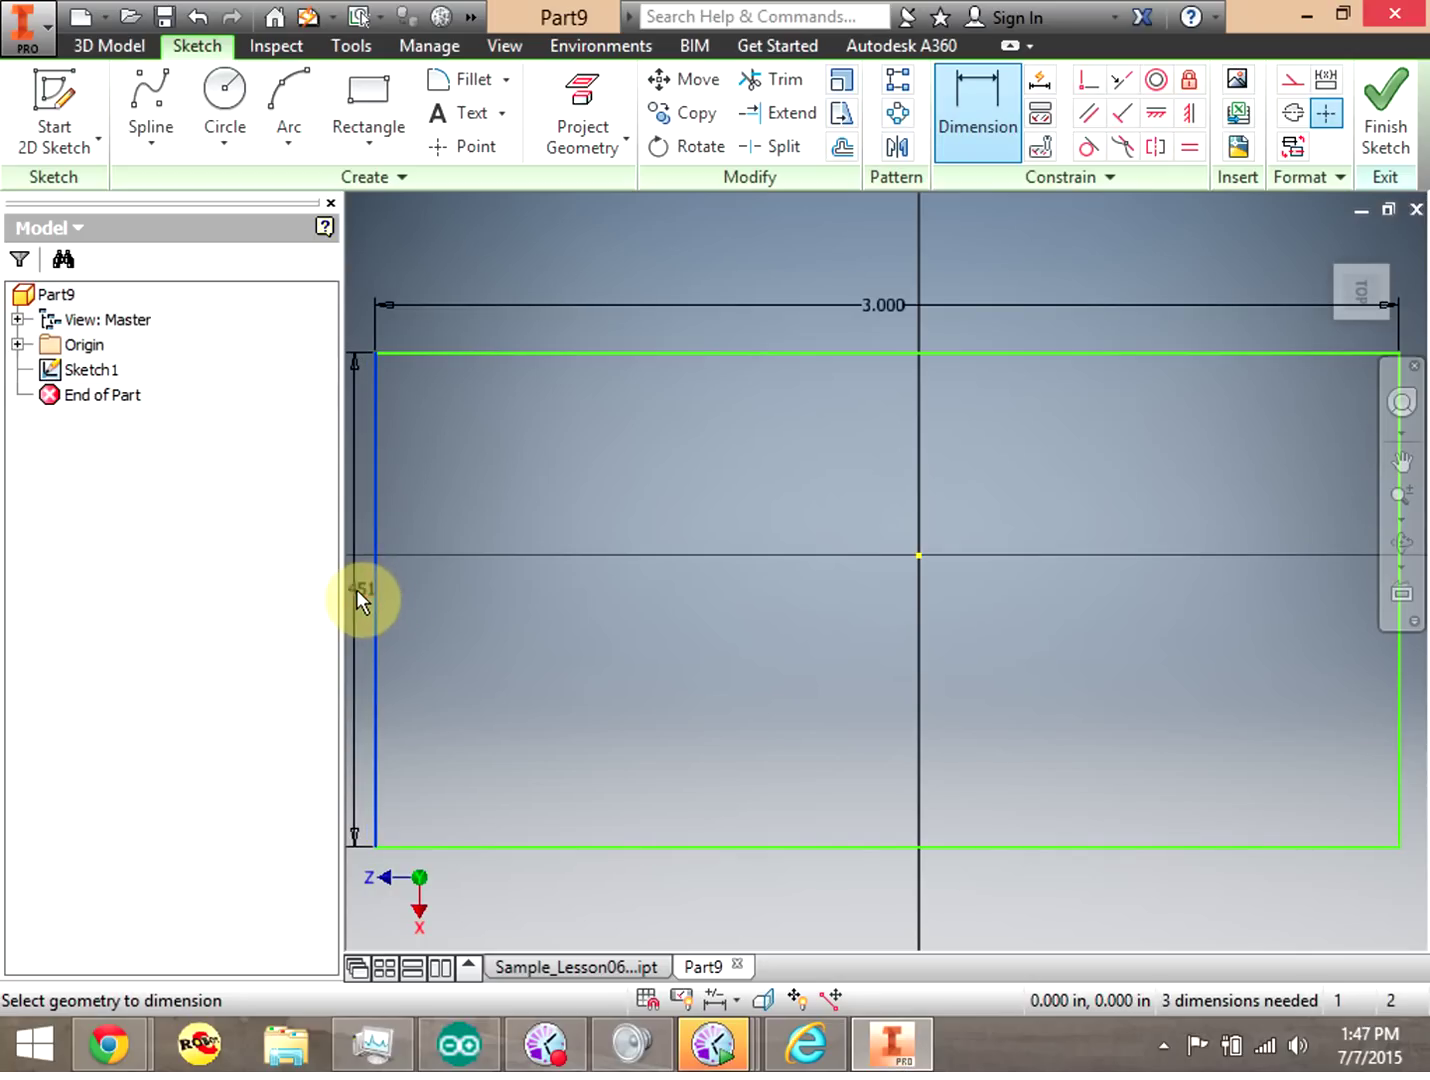
left_click(358, 592)
left_click(311, 696)
left_click_drag(311, 696, 153, 693)
type("1.5")
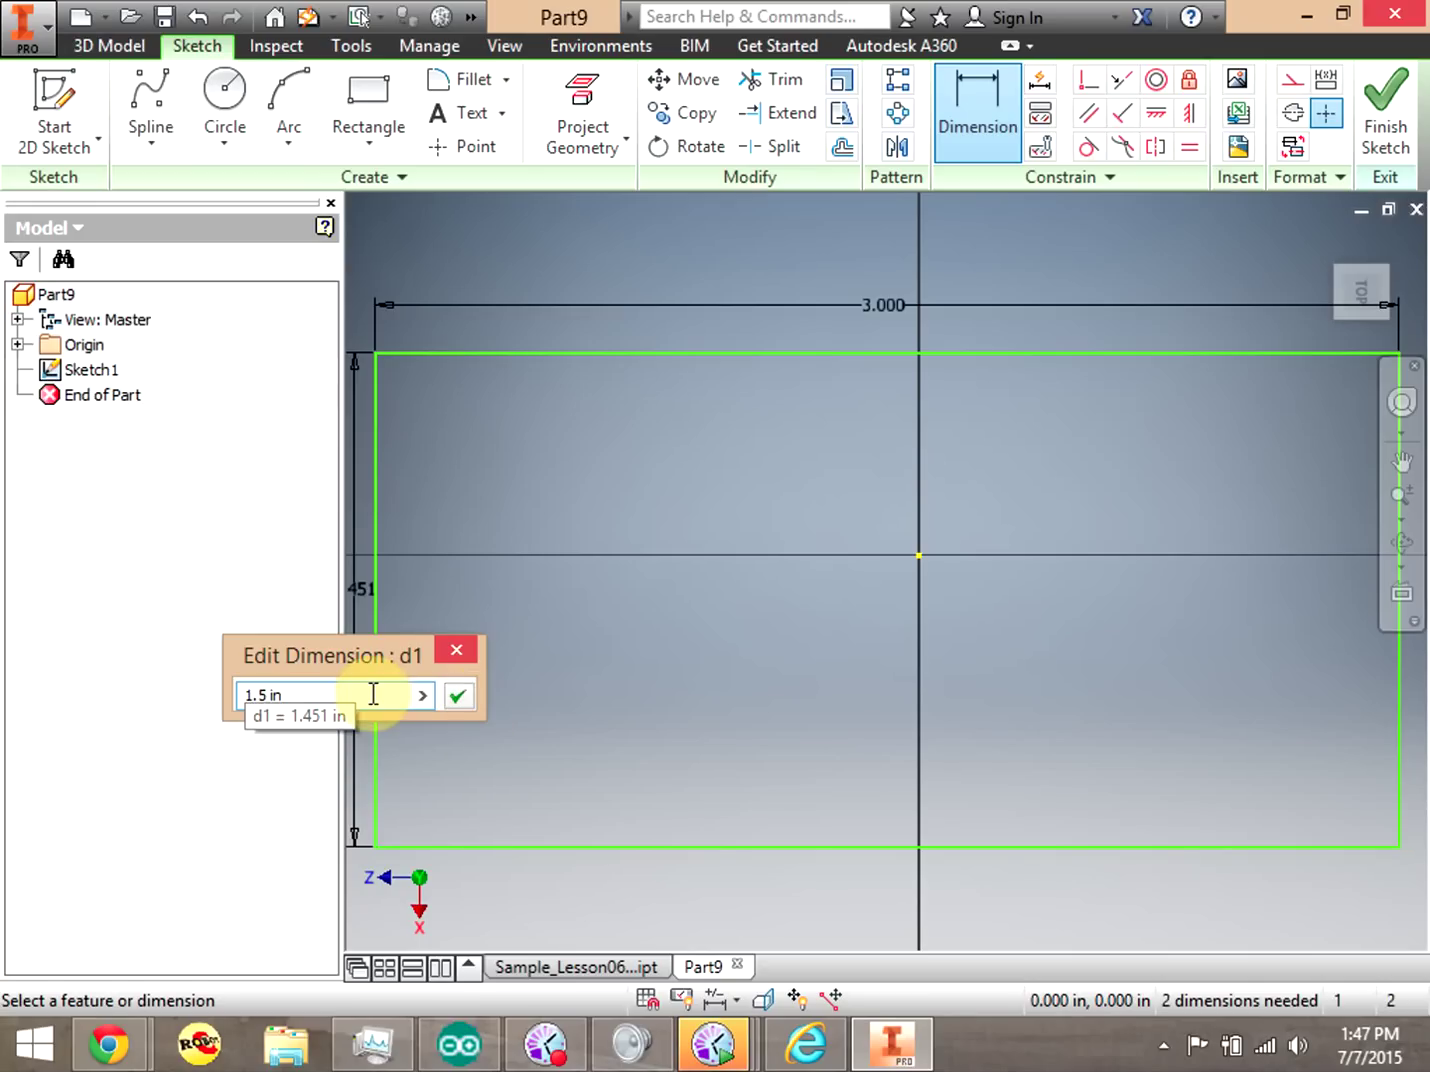
left_click(457, 695)
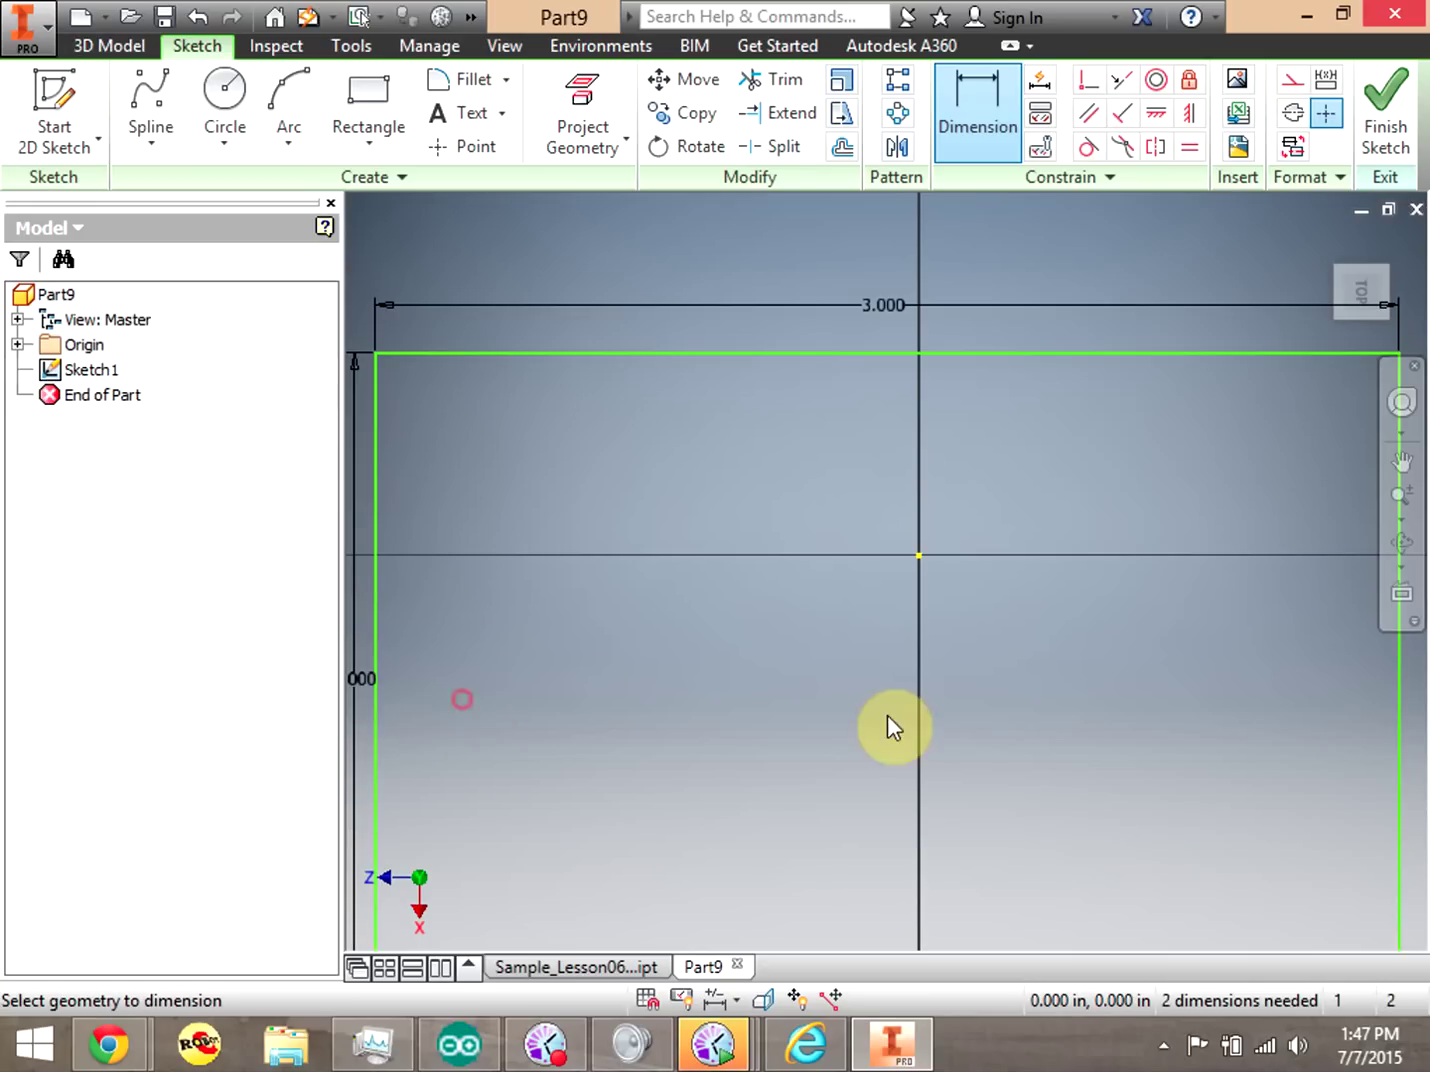
Set the rectangle's horizontal width dimension to 4 in.
left_click(1403, 500)
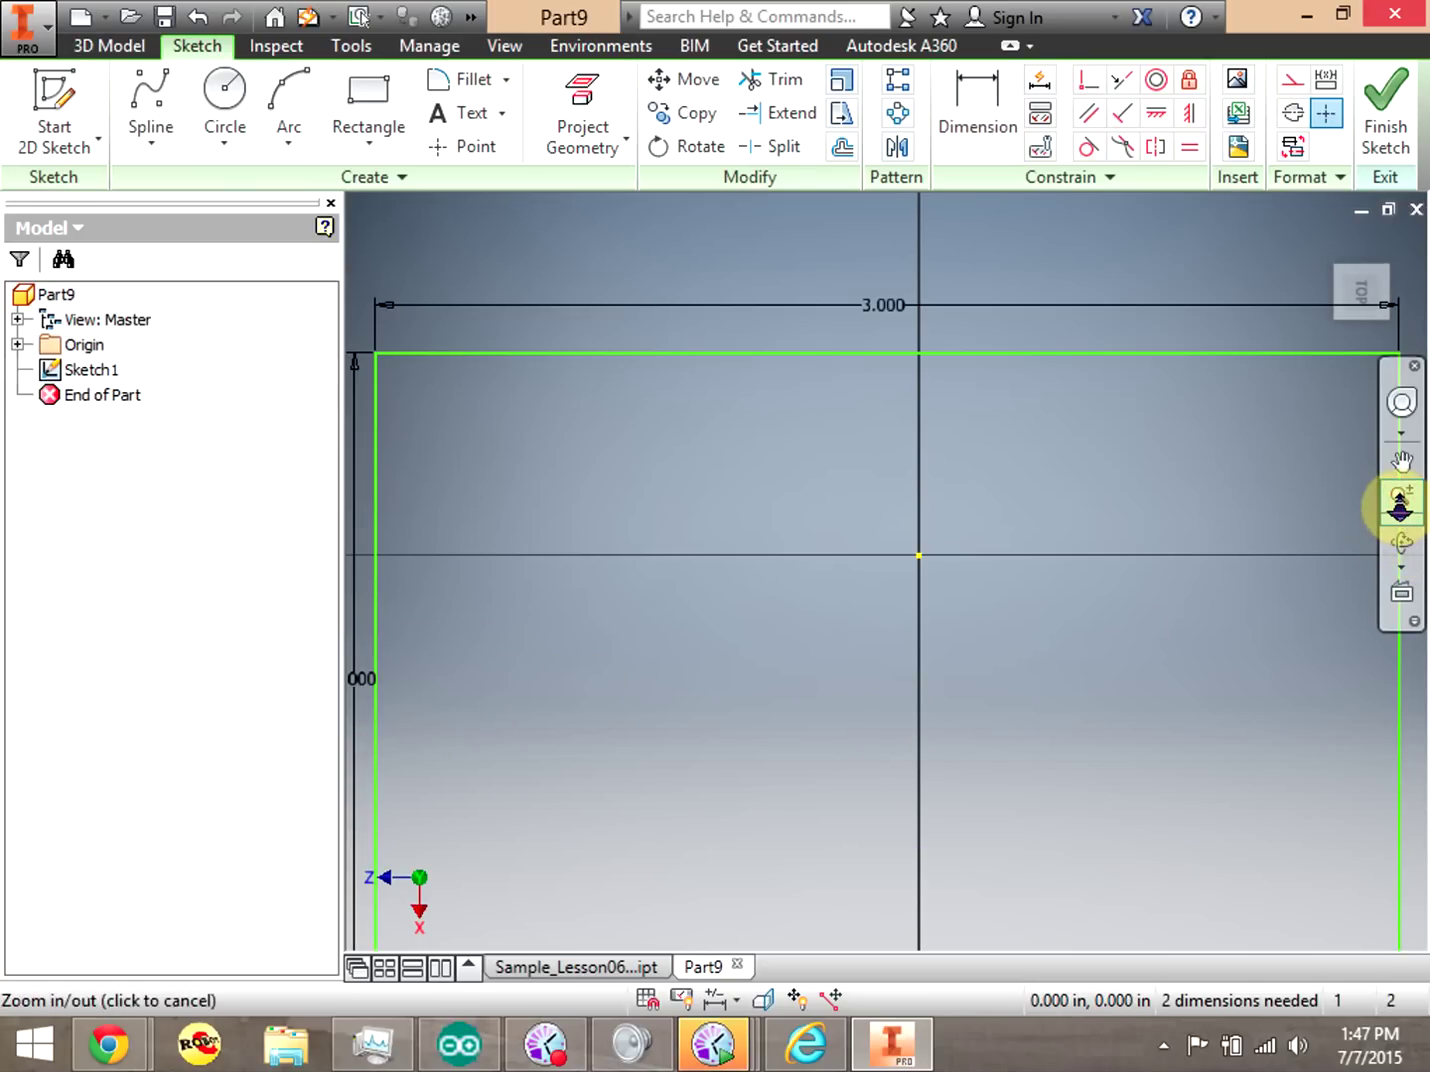
left_click(1400, 524)
left_click(1295, 572)
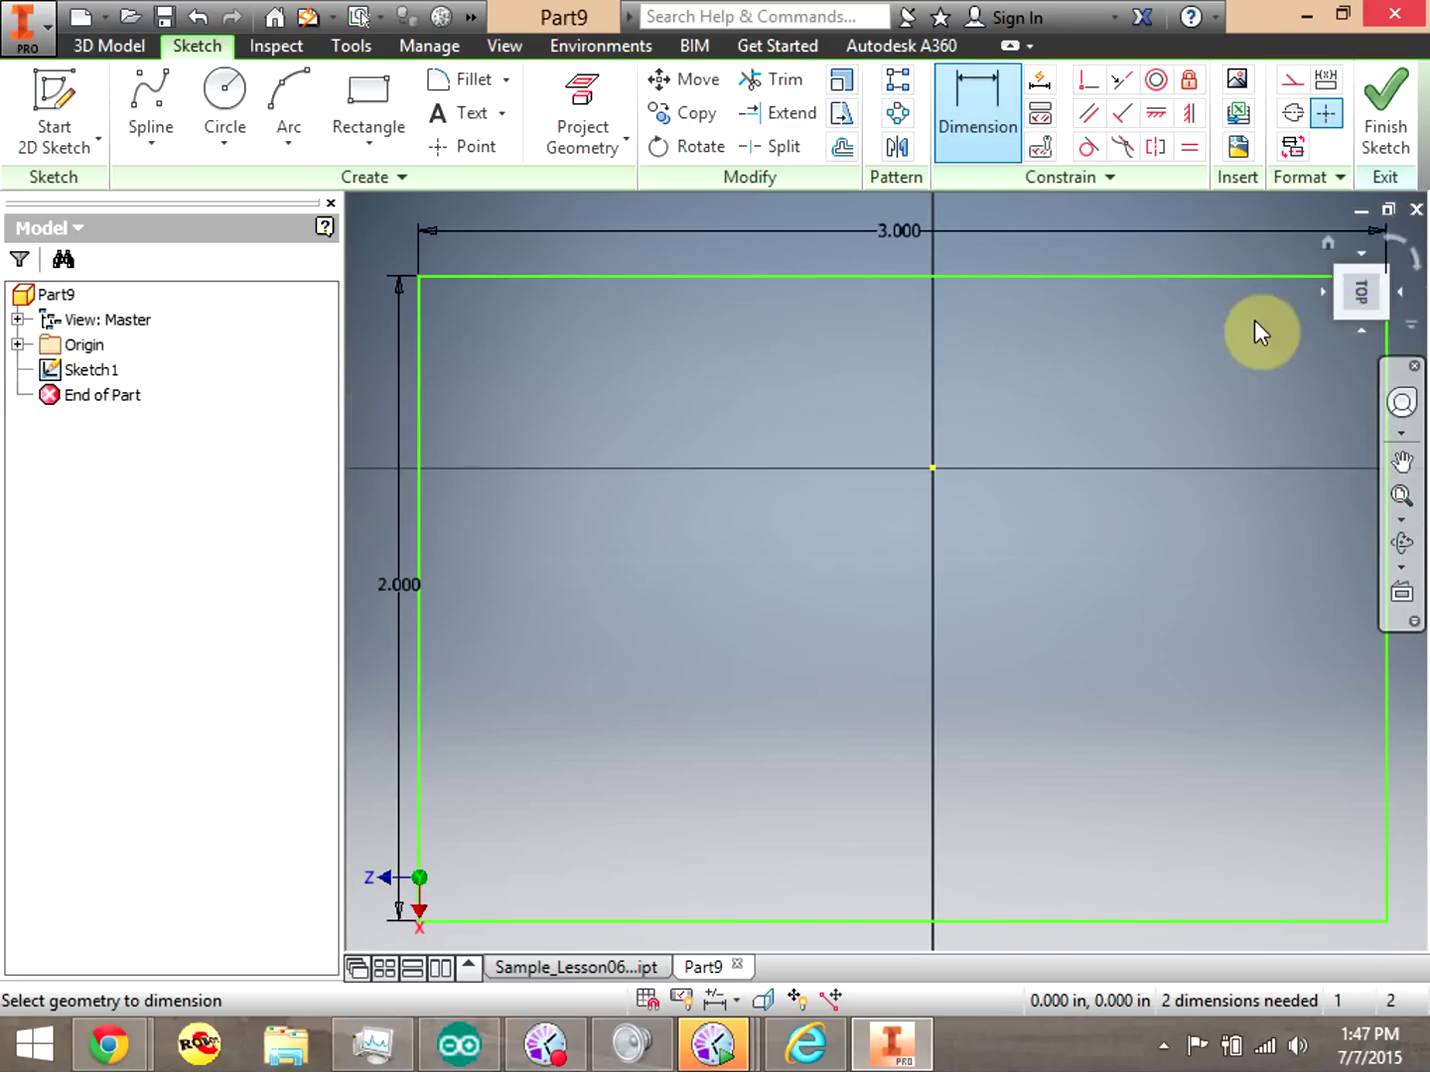
left_click(898, 228)
type("4")
left_click(1000, 333)
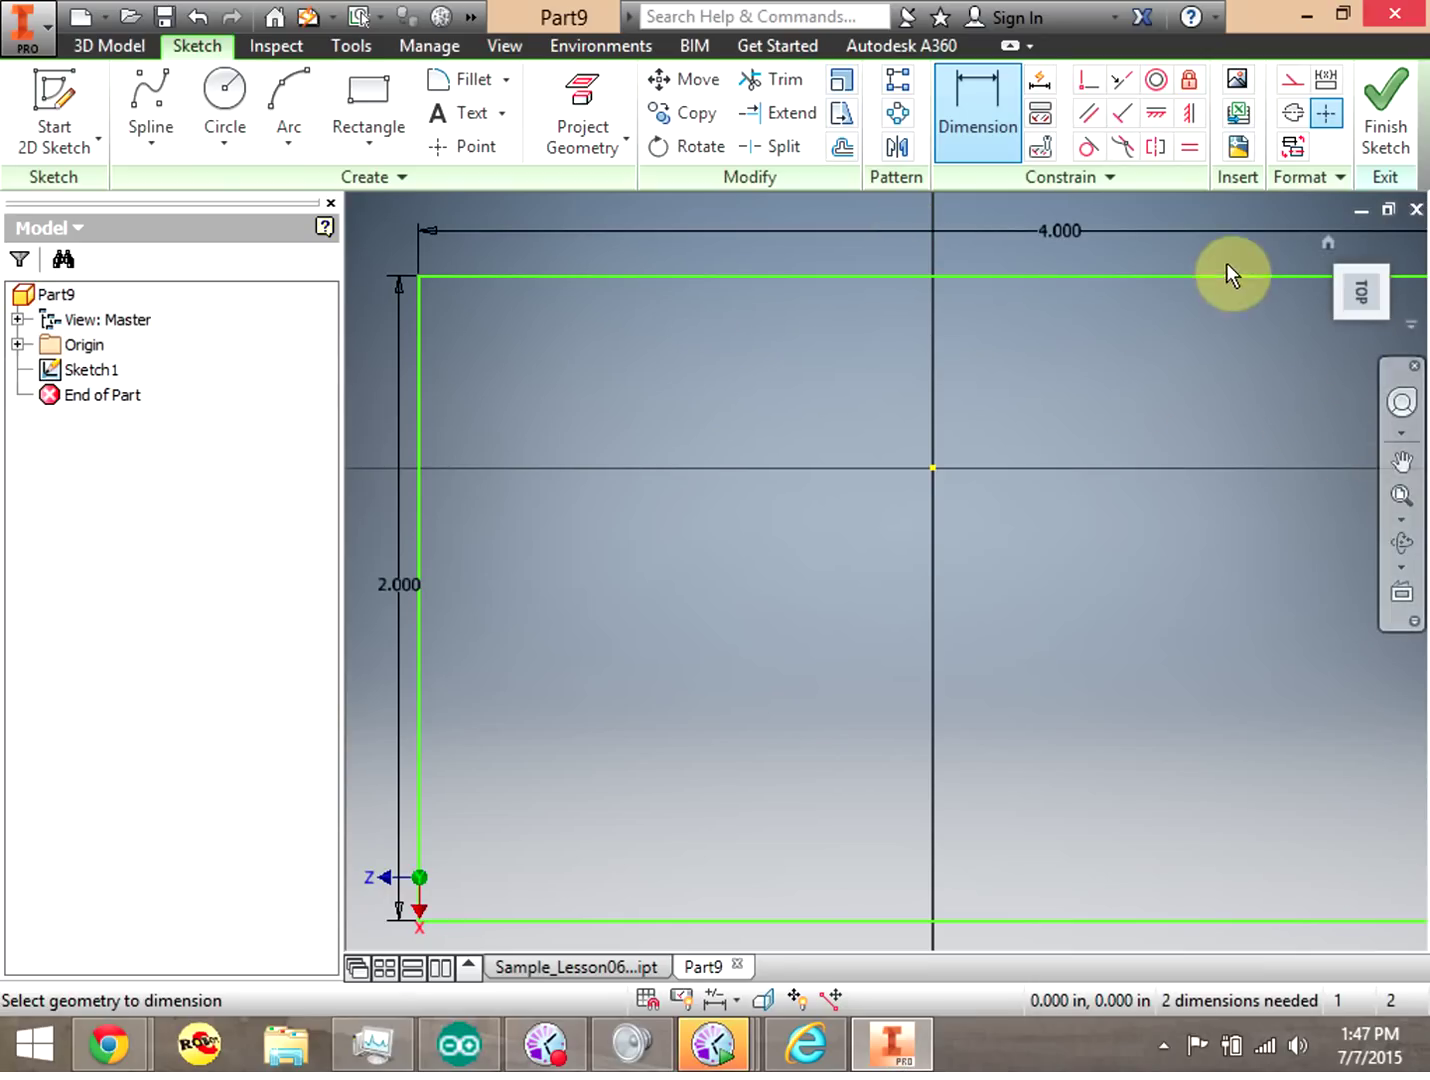
Finish the rectangle sketch and extrude its profile 0.5 in into a solid block.
left_click(1386, 100)
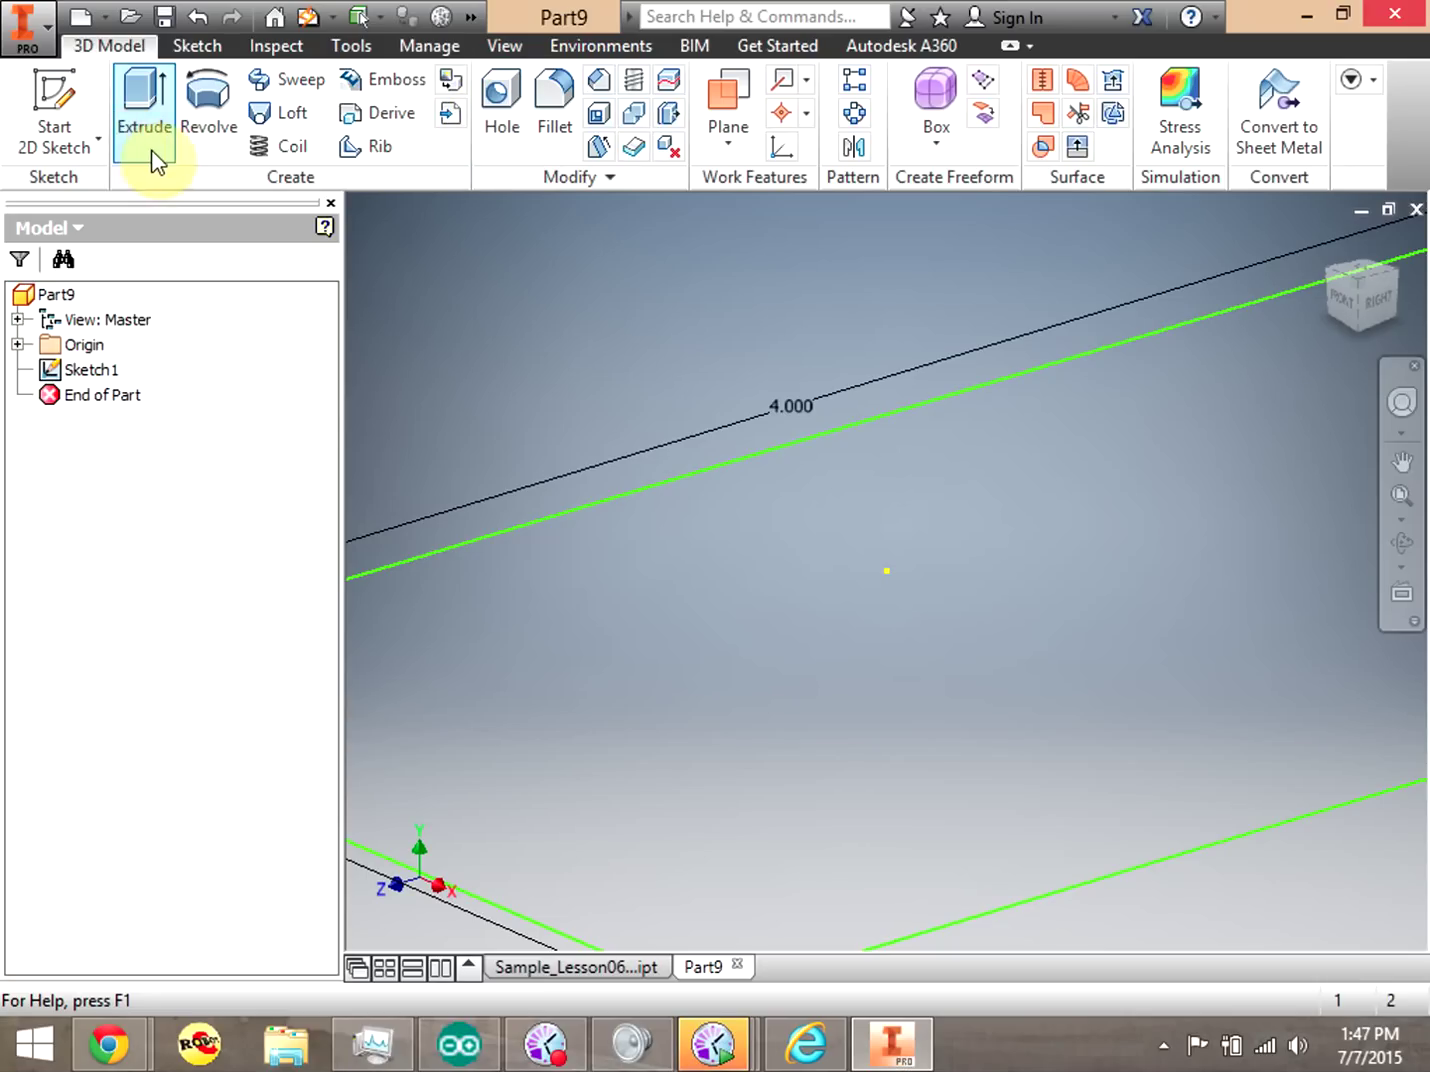
left_click(141, 113)
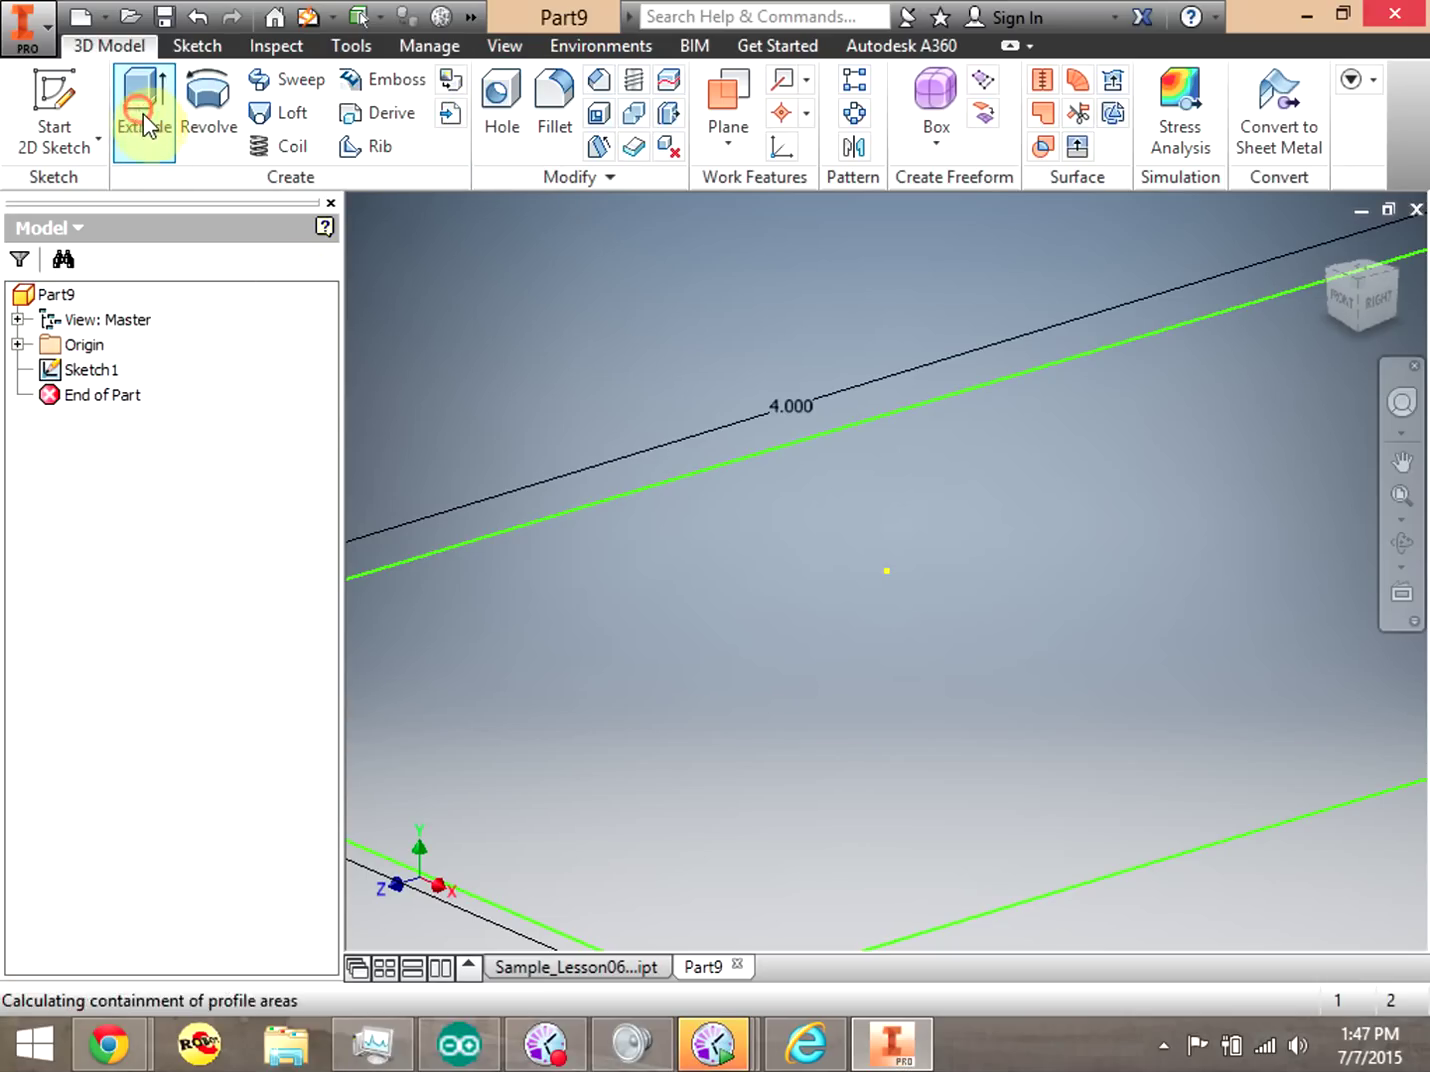
left_click(352, 572)
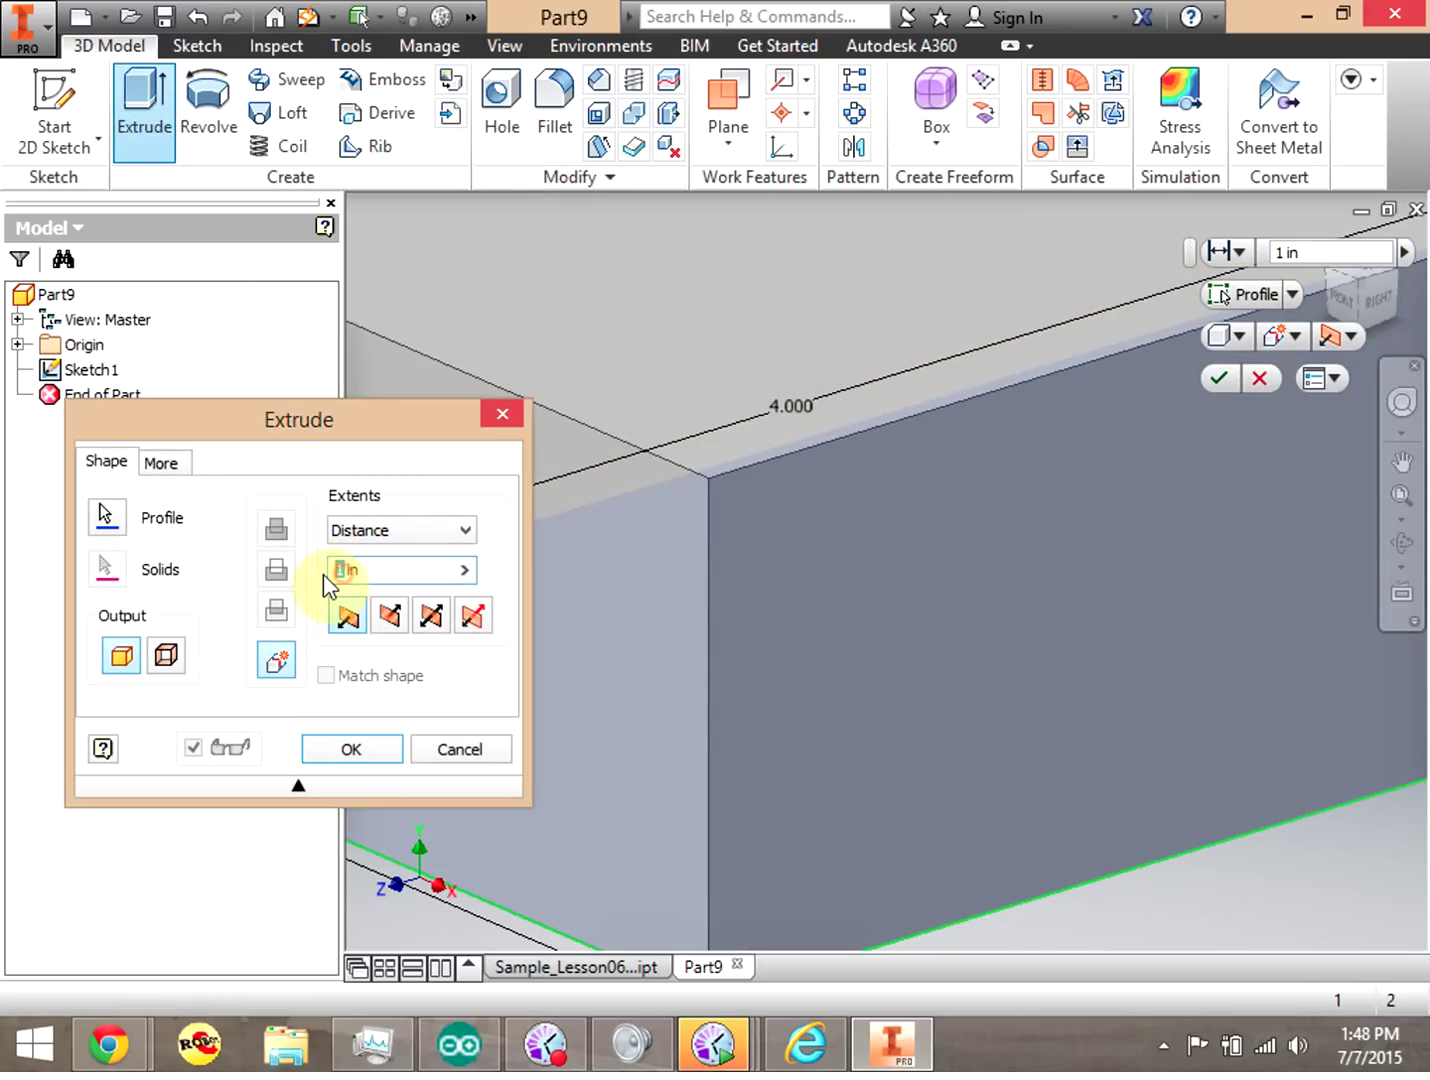
type(".5")
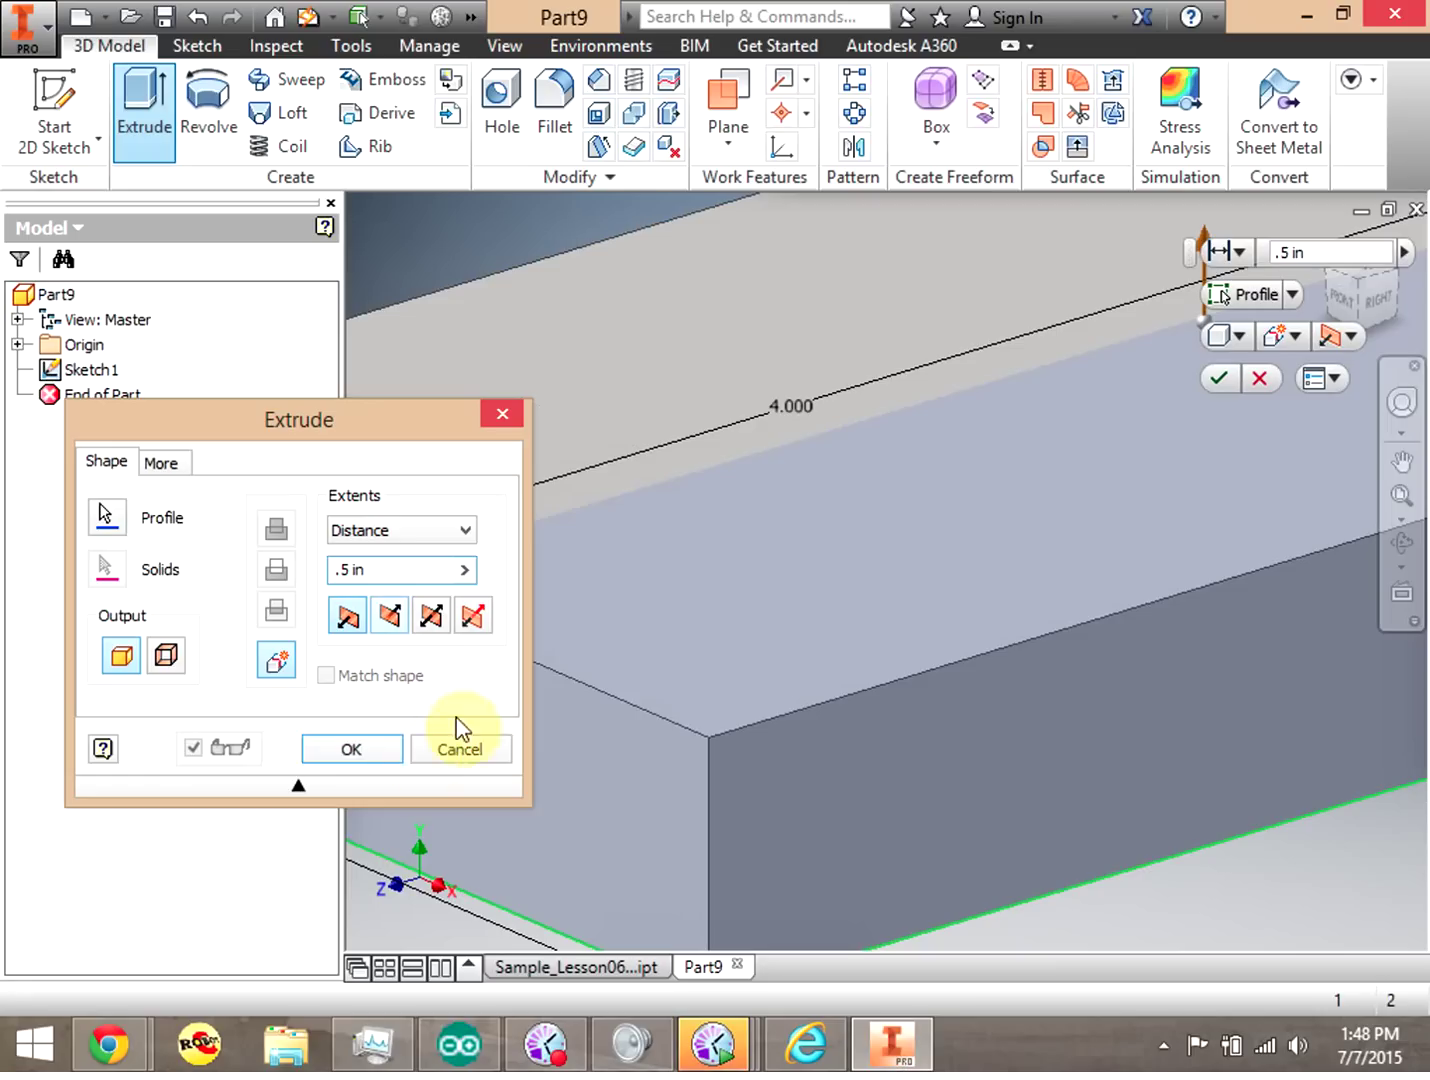
left_click(356, 752)
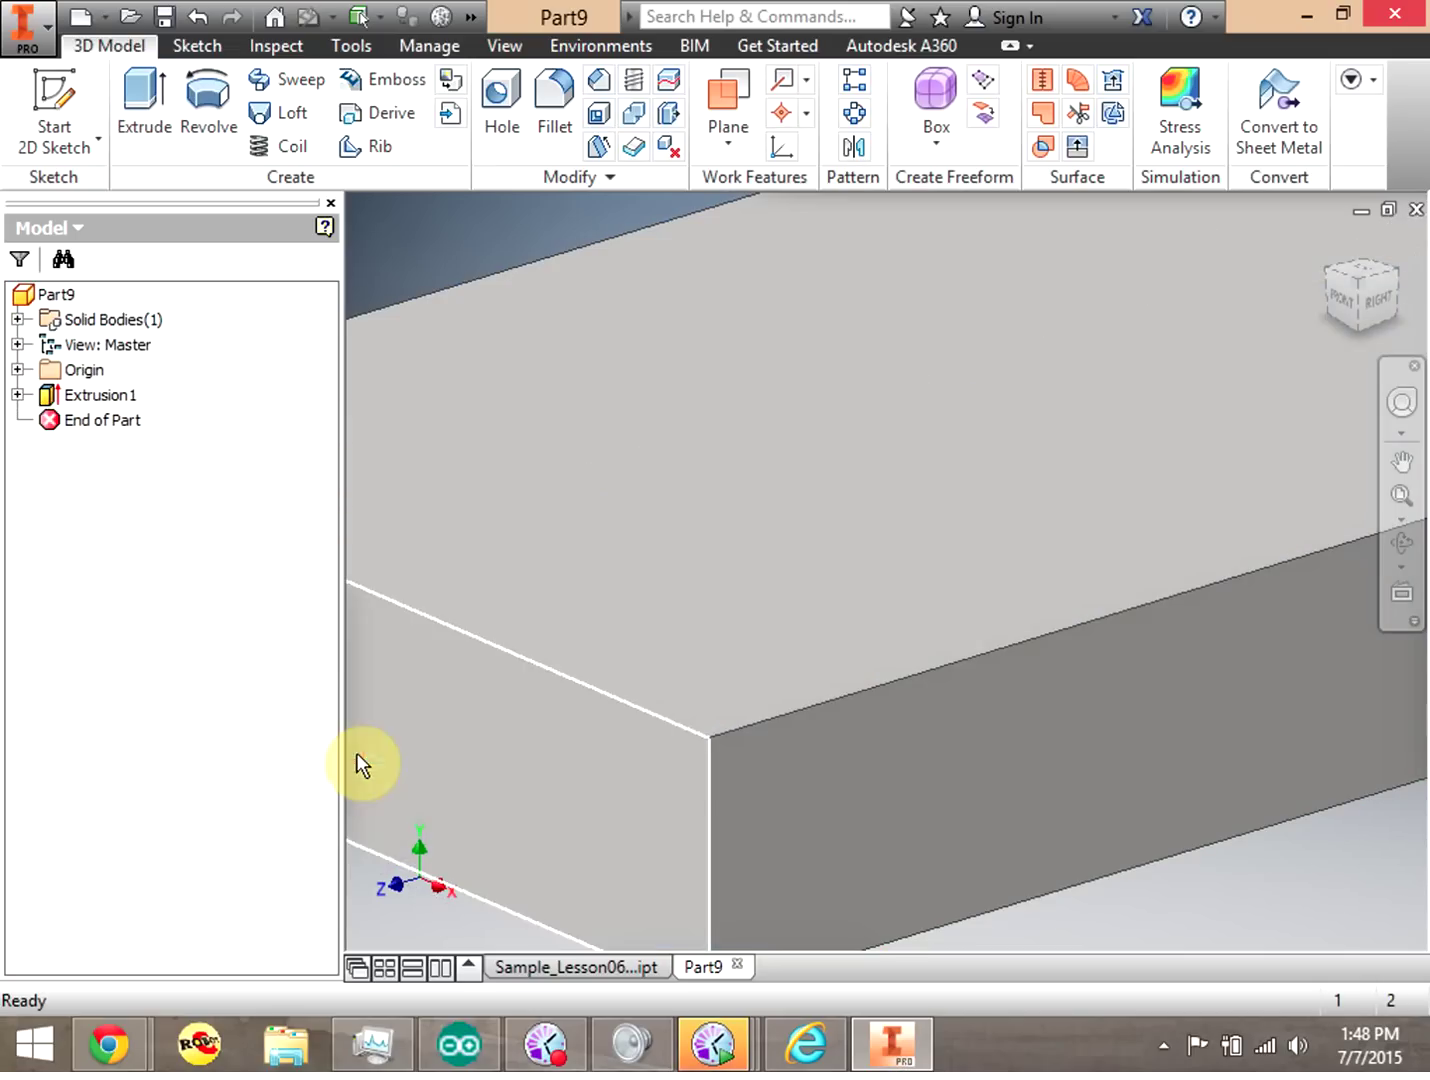
Start a new 2D sketch on the top face of the extruded block.
left_click(1401, 518)
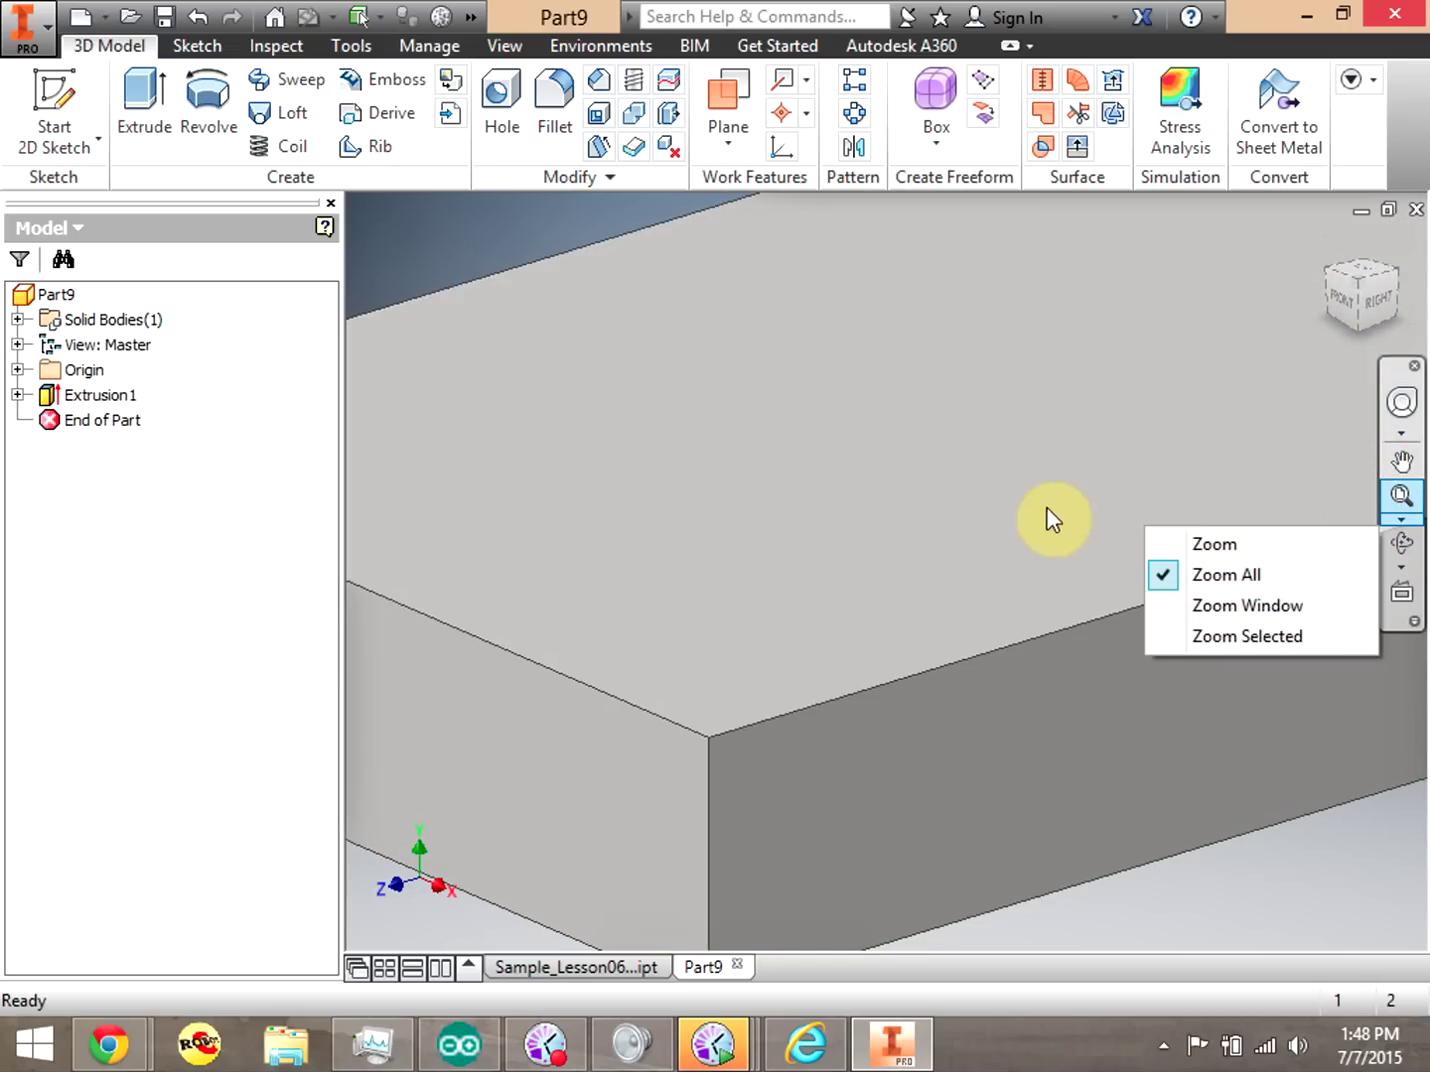
left_click(1230, 542)
left_click_drag(1028, 504, 1023, 398)
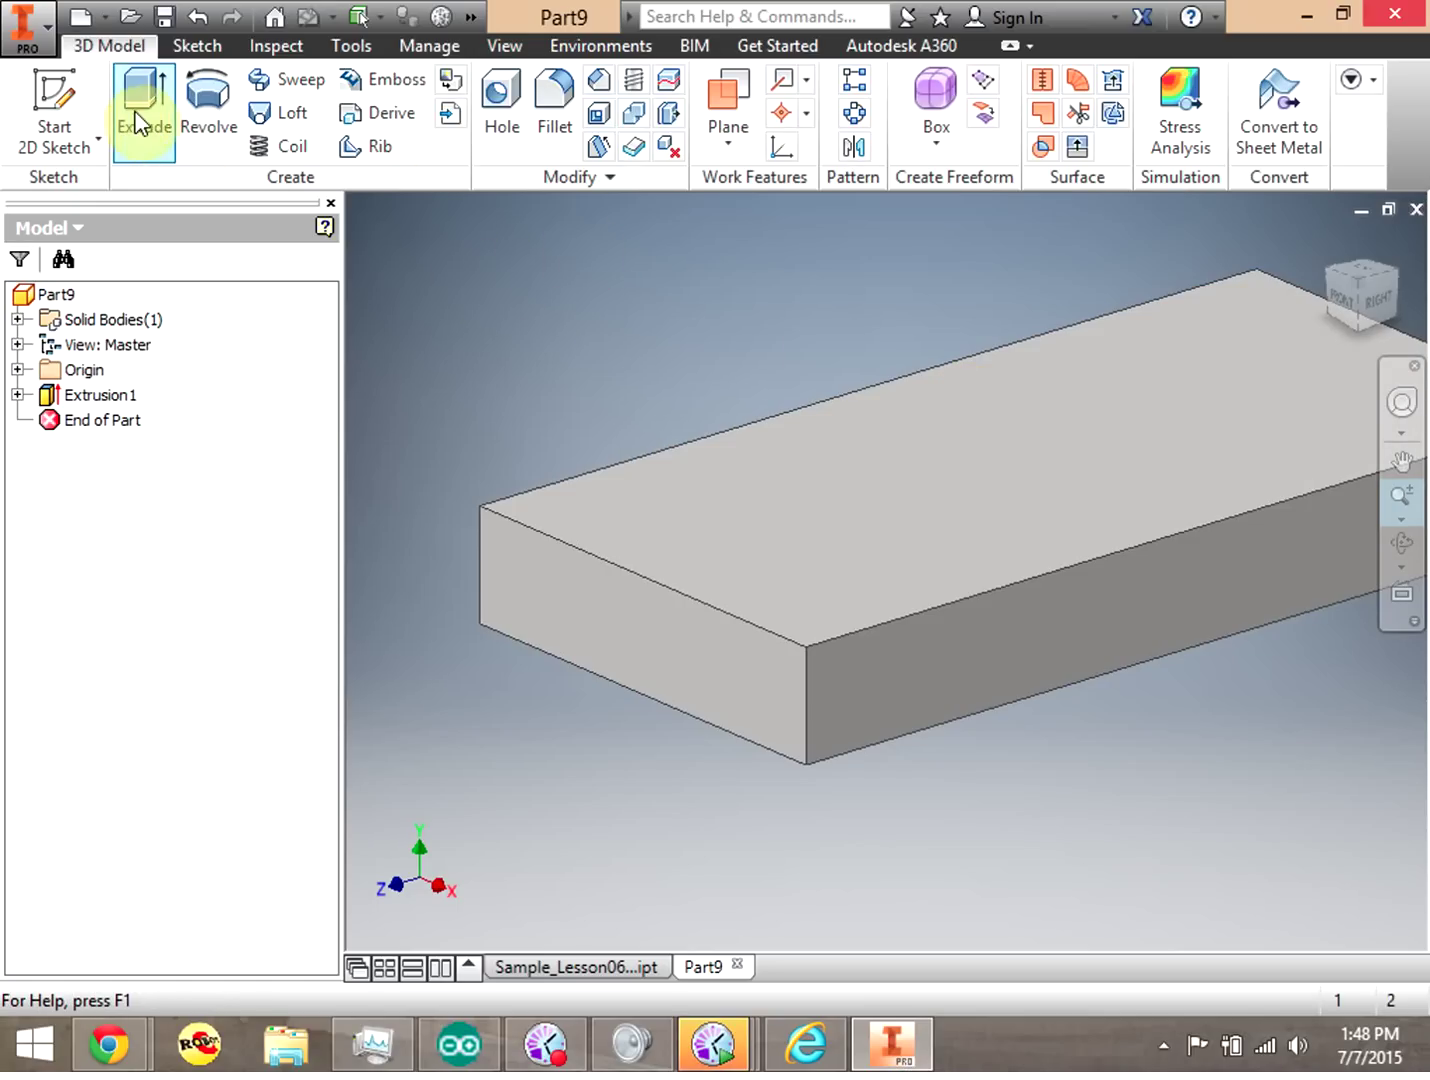
left_click(58, 90)
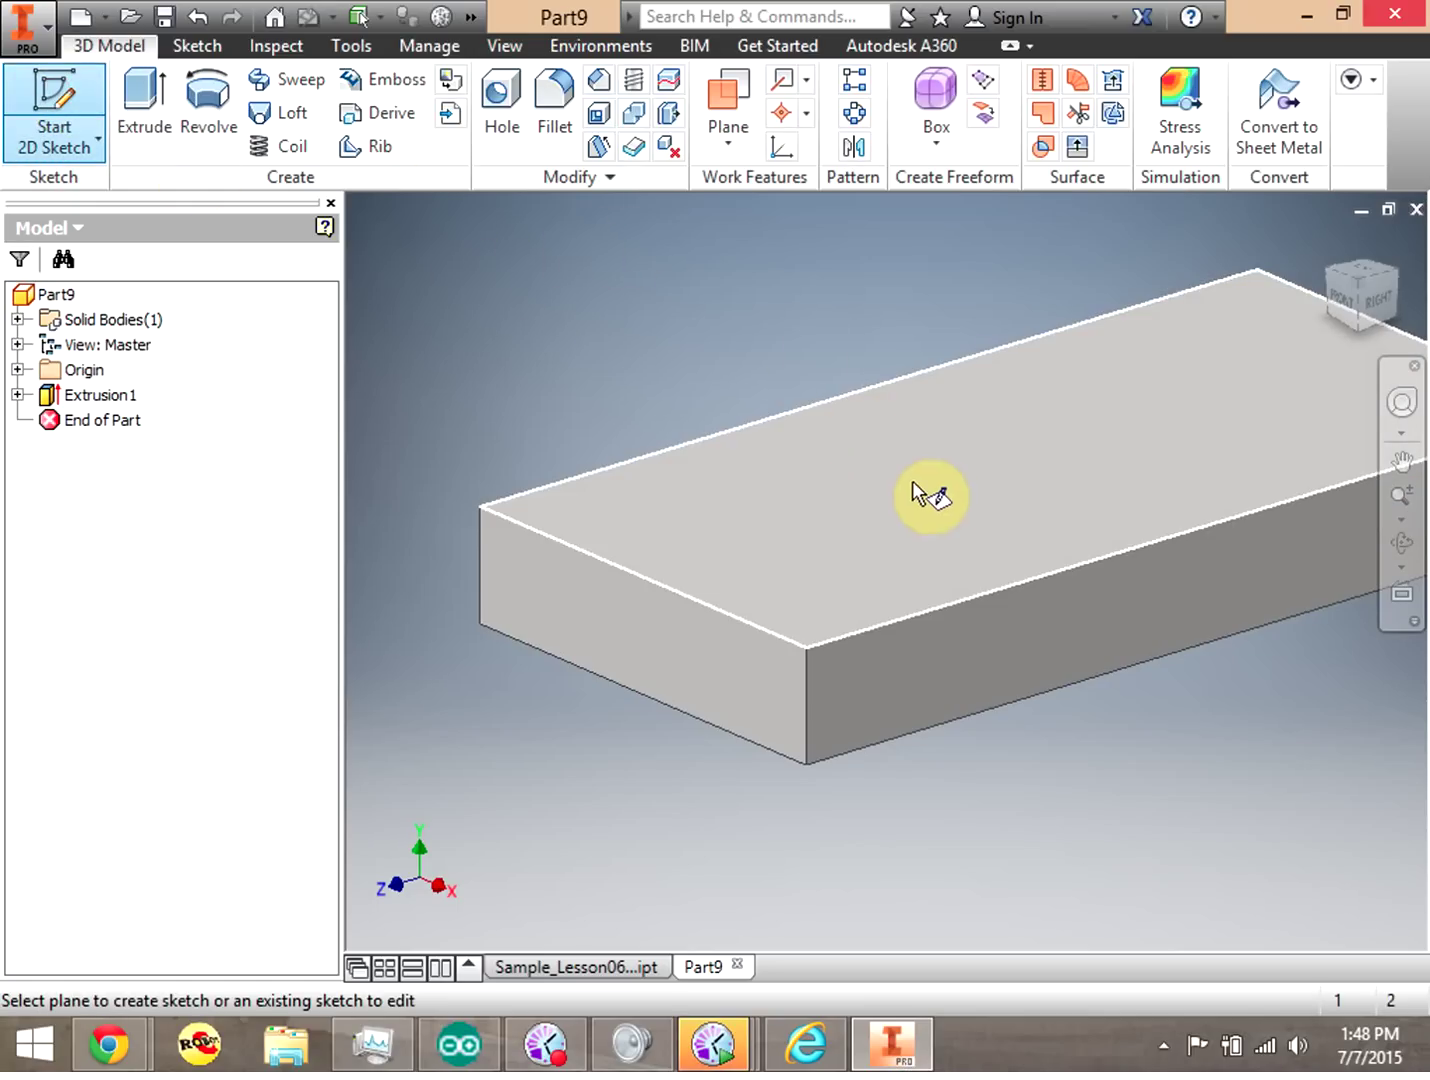
left_click(48, 96)
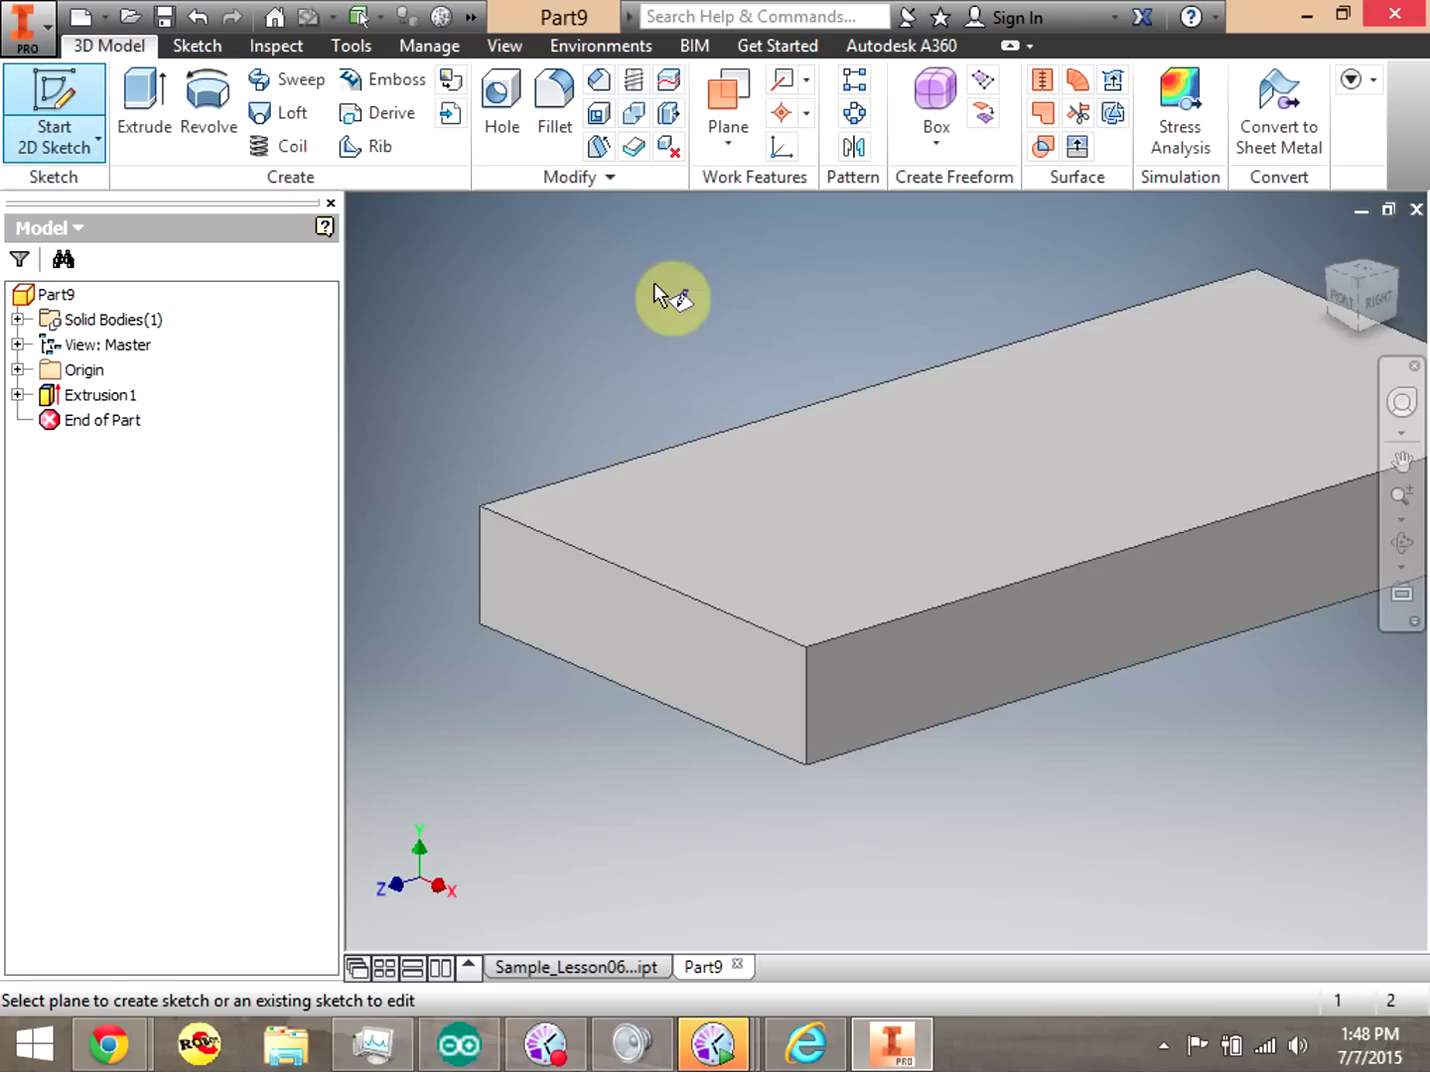
left_click(922, 450)
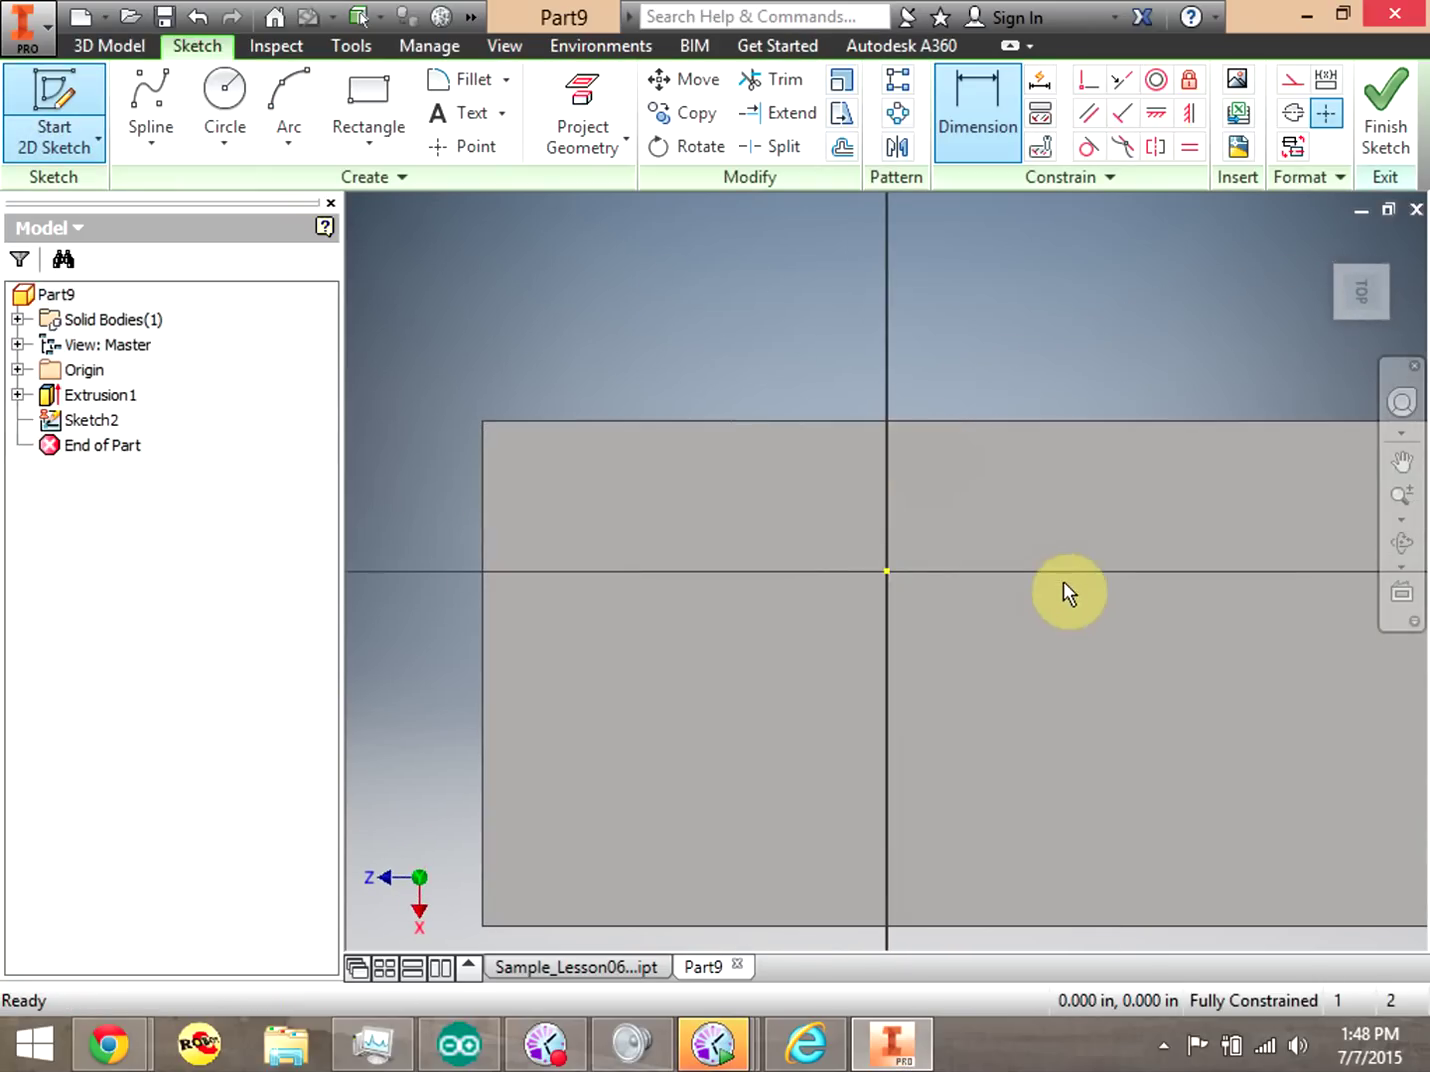
Sketch a two-point rectangle about 3.37 in wide inside the outline of the block's top face.
left_click(372, 102)
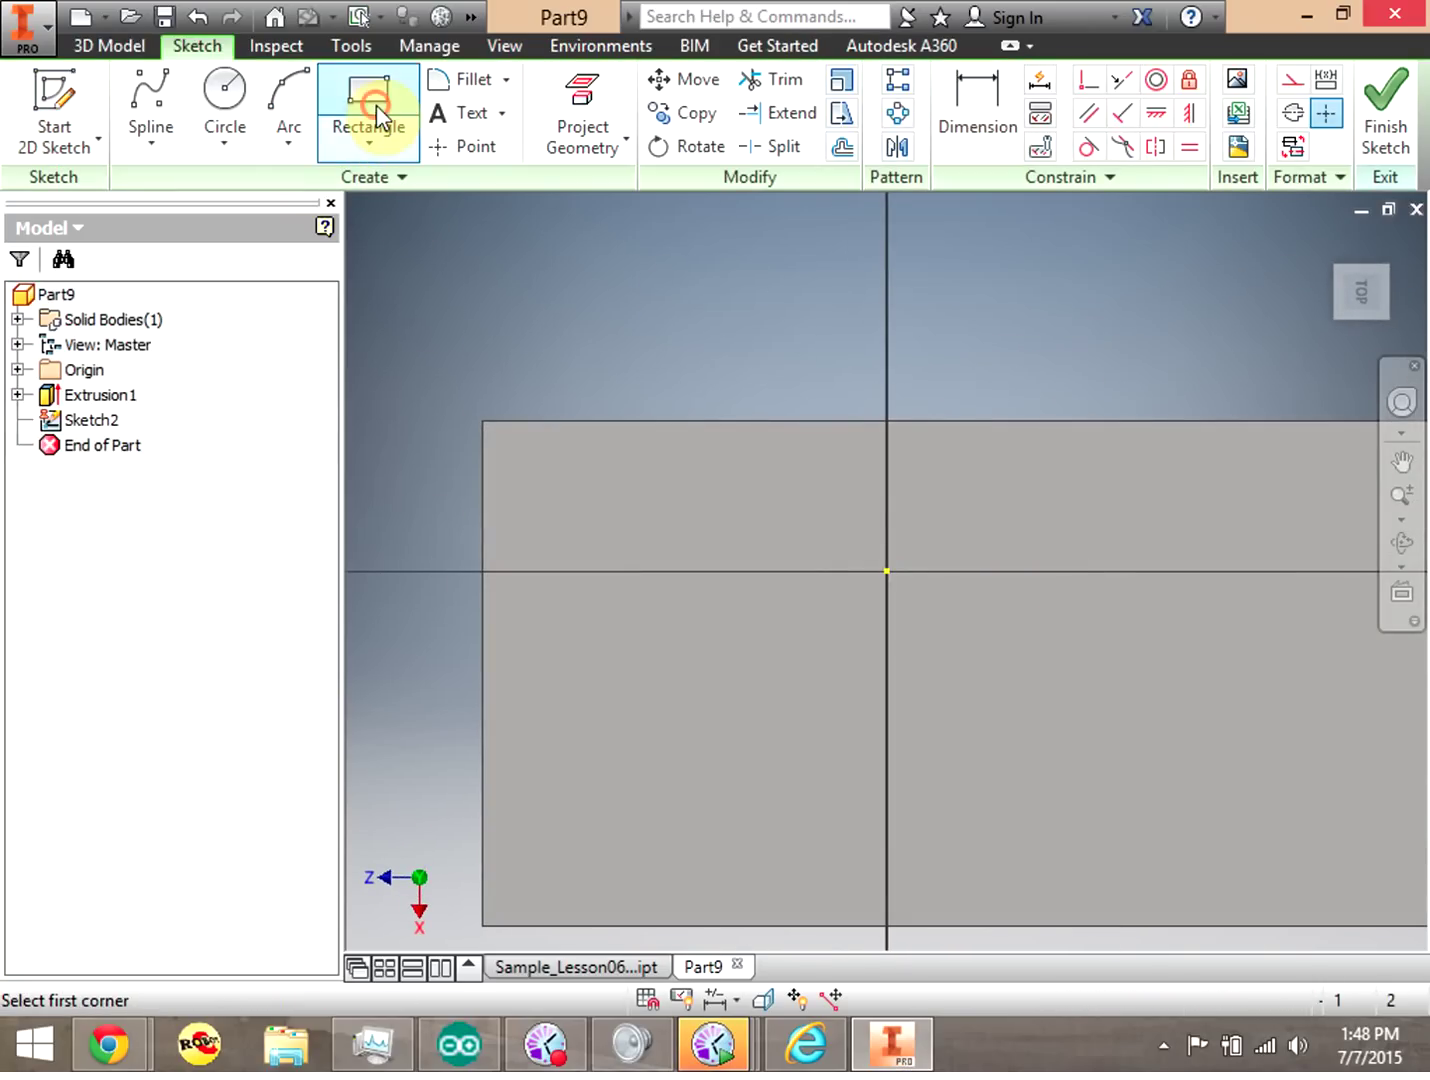
left_click(516, 463)
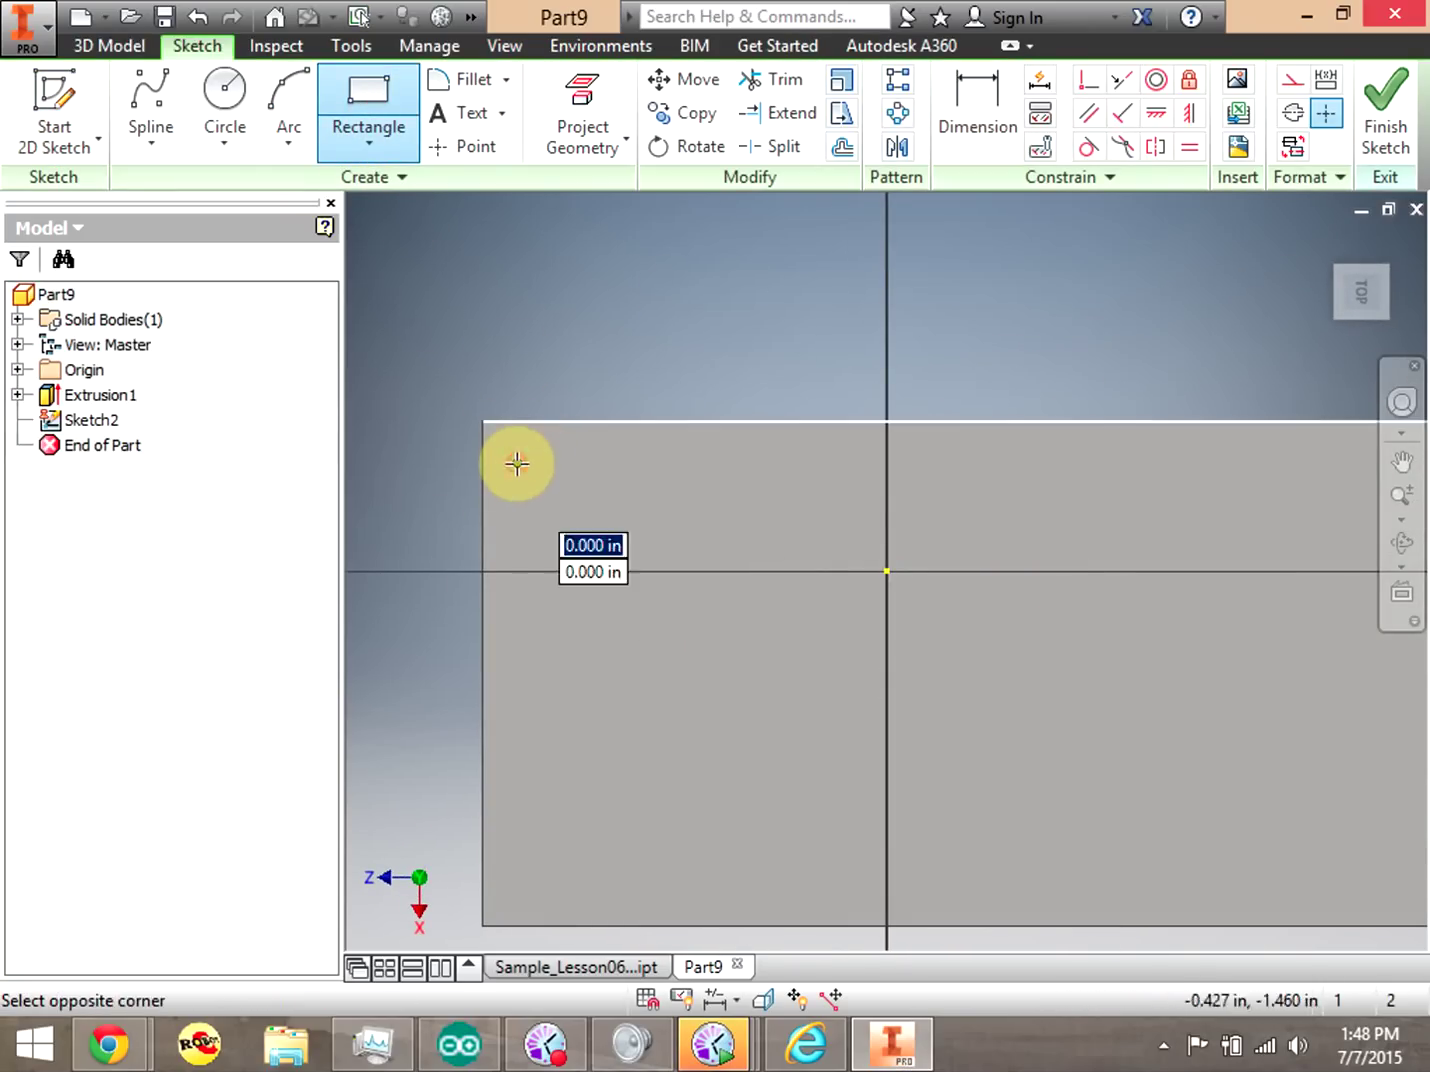
left_click(1371, 869)
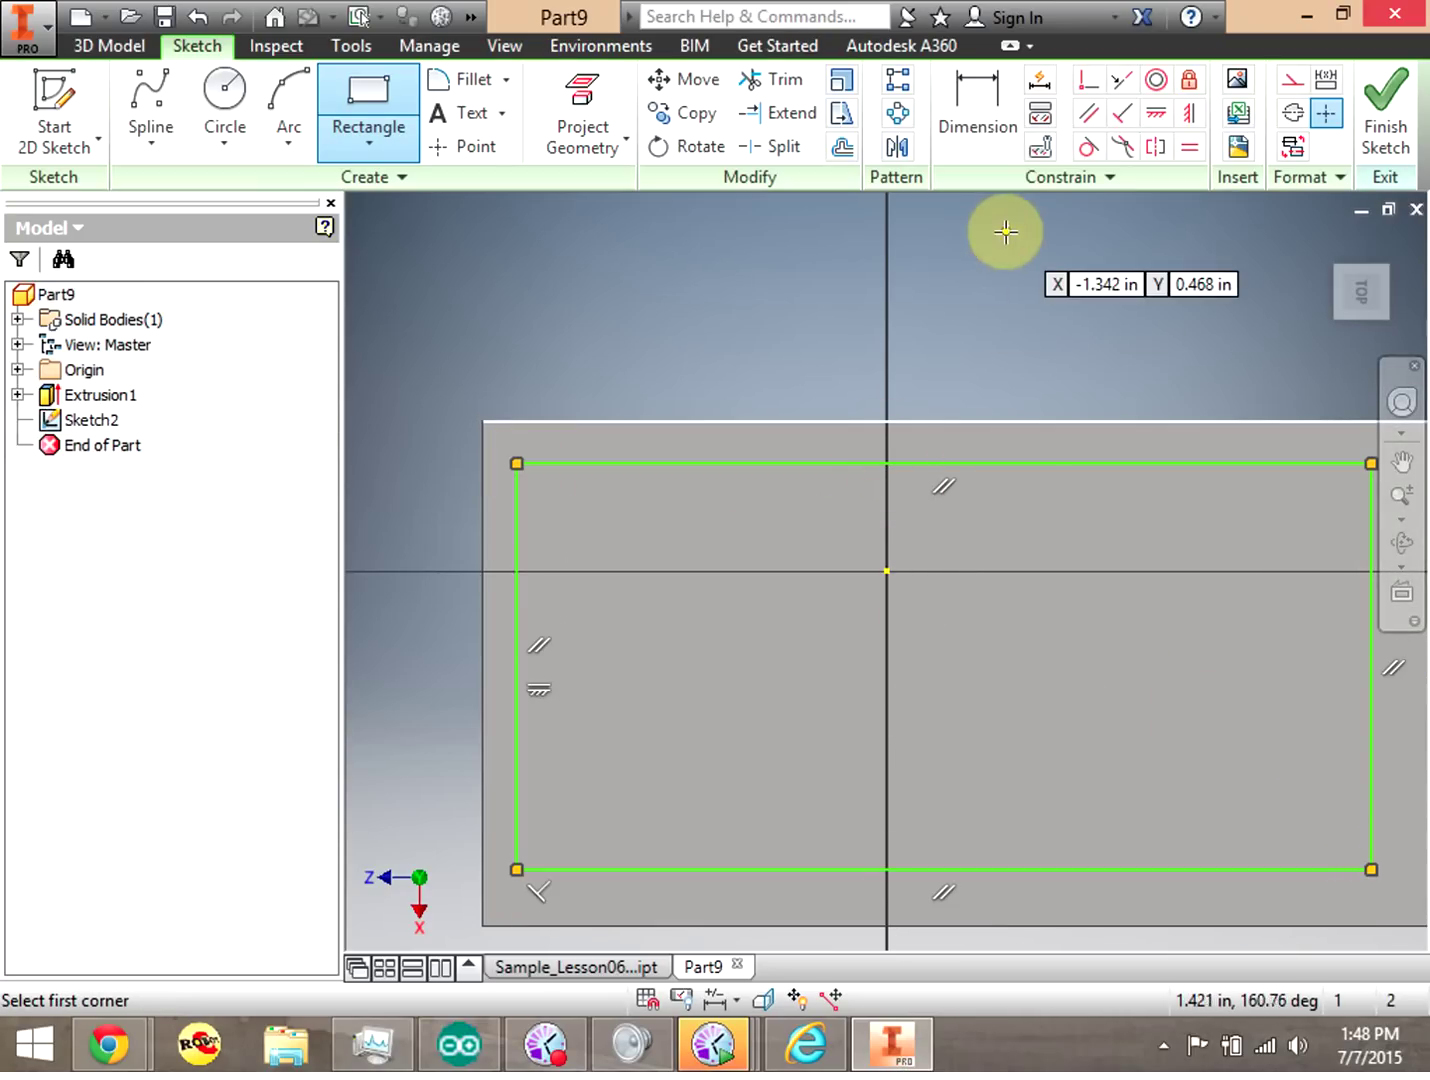
left_click(977, 118)
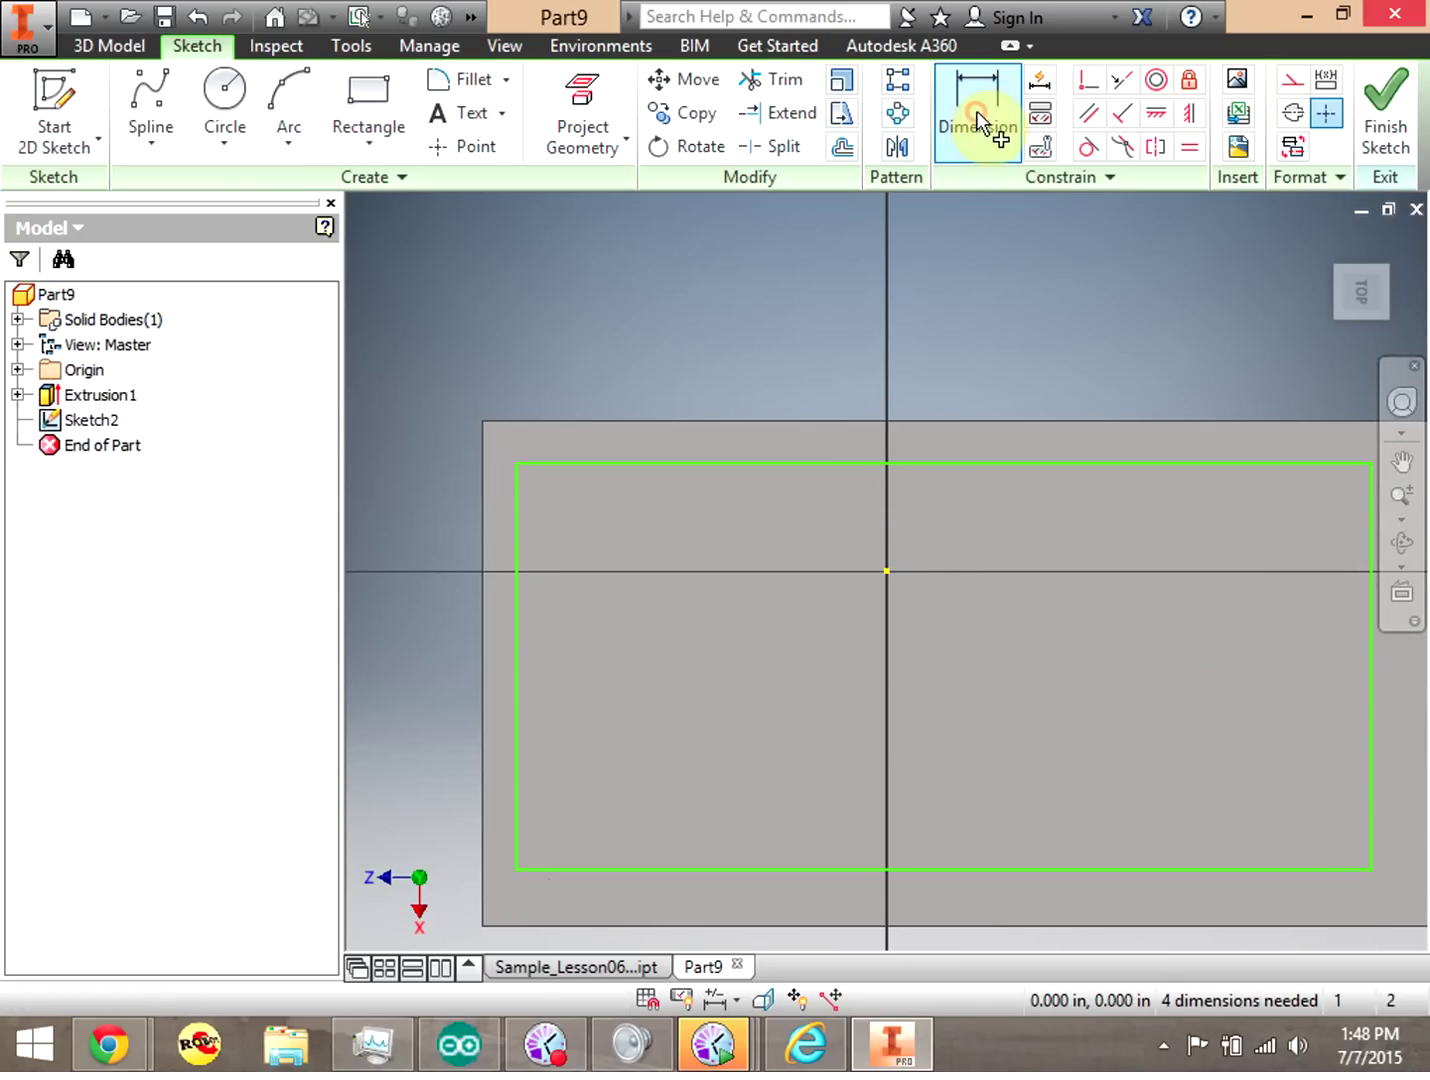
left_click(724, 461)
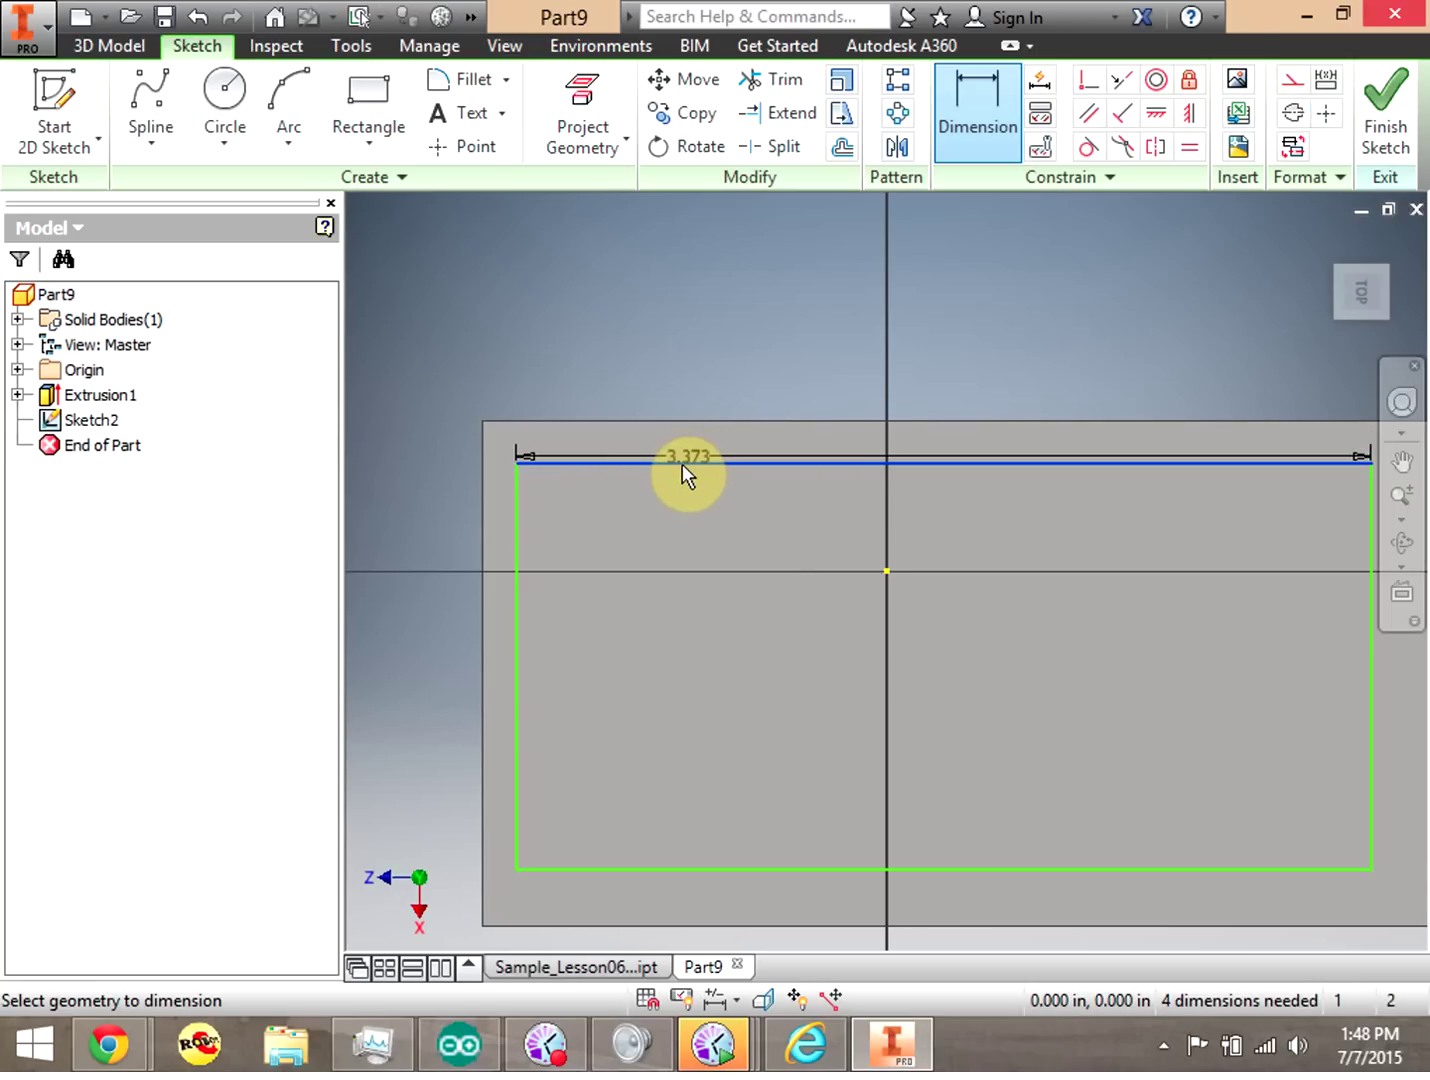
left_click(680, 463)
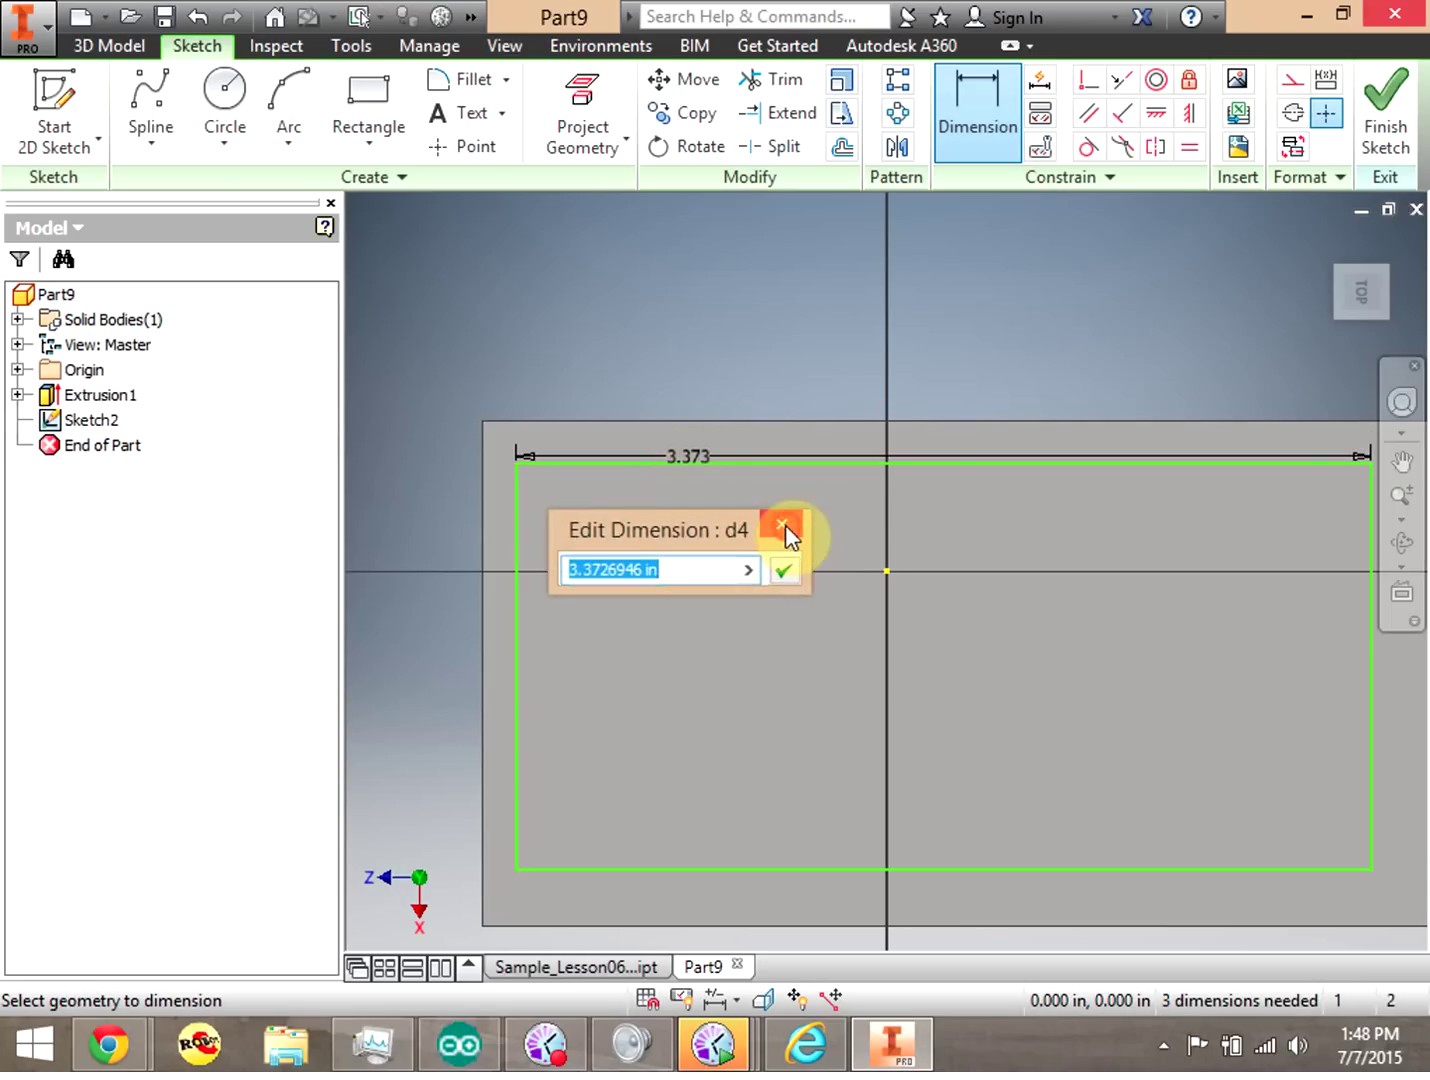
left_click(782, 528)
key("ctrl+z")
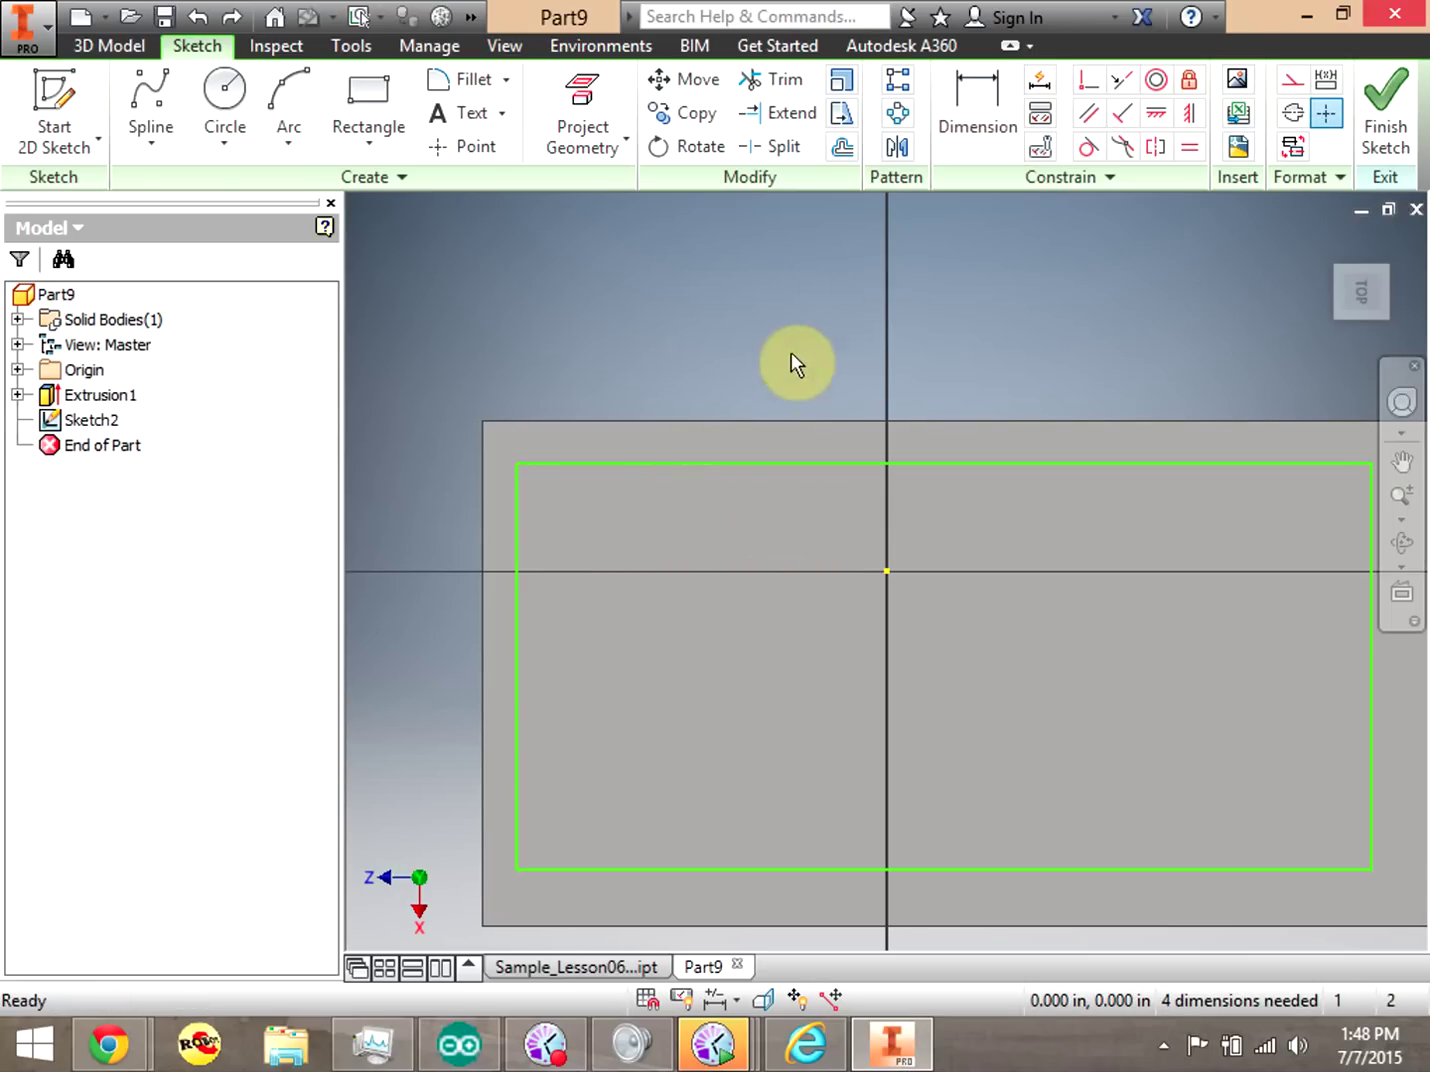
Try to dimension the gap between the inner rectangle's upper edge and the block's upper edge.
left_click(644, 458)
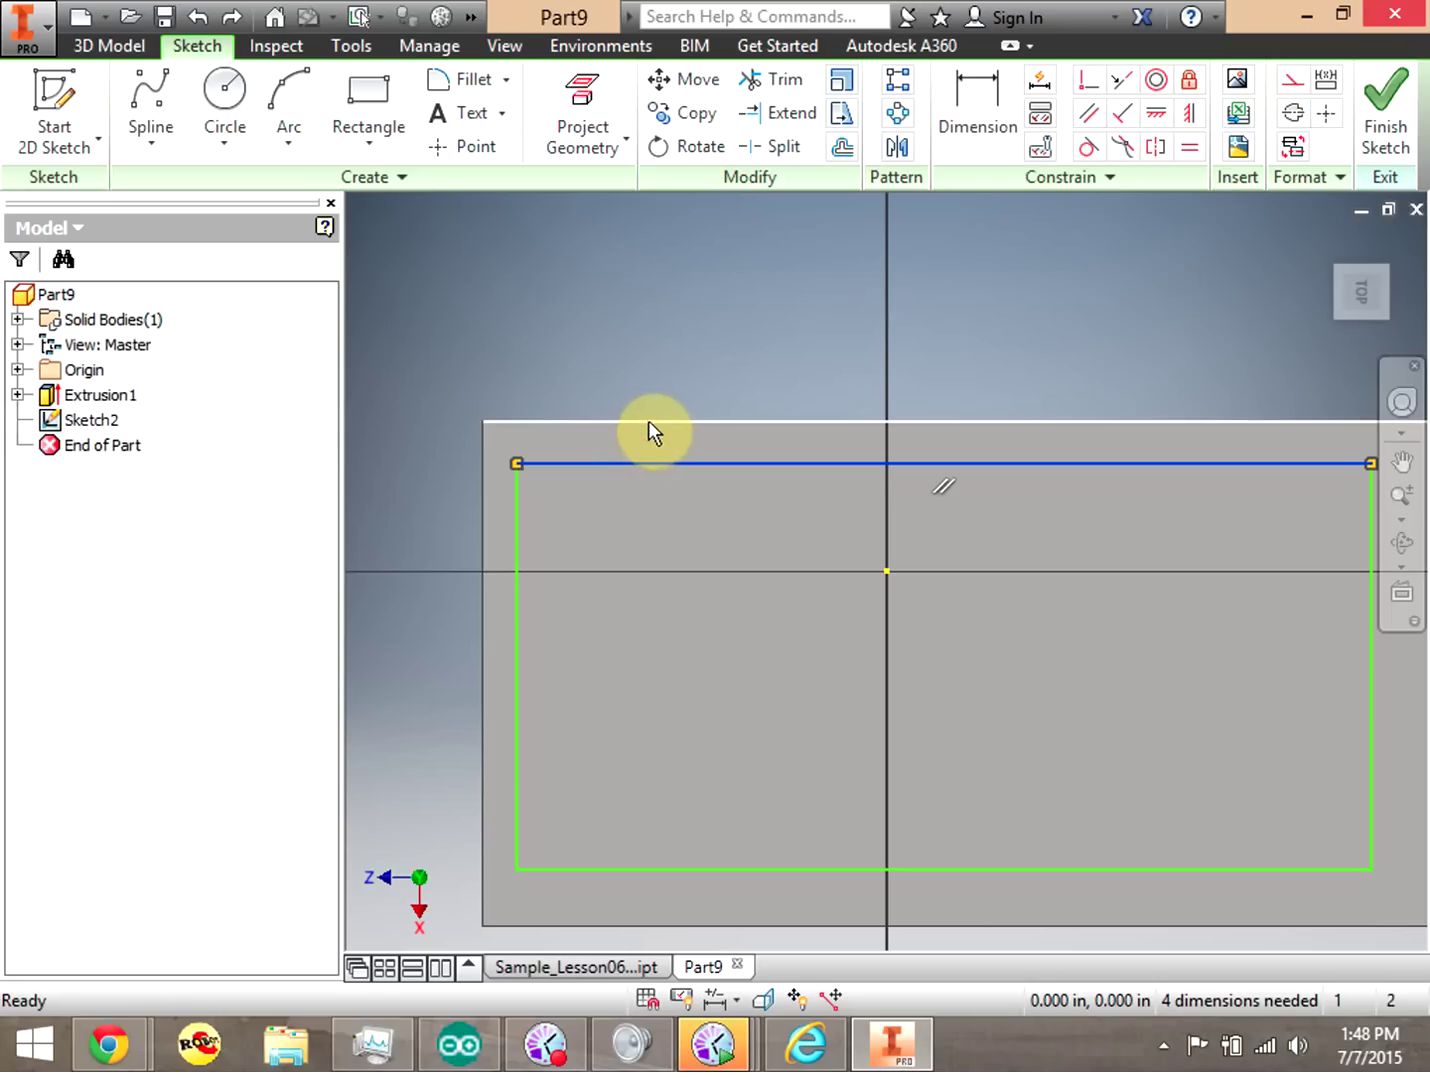
left_click(648, 419)
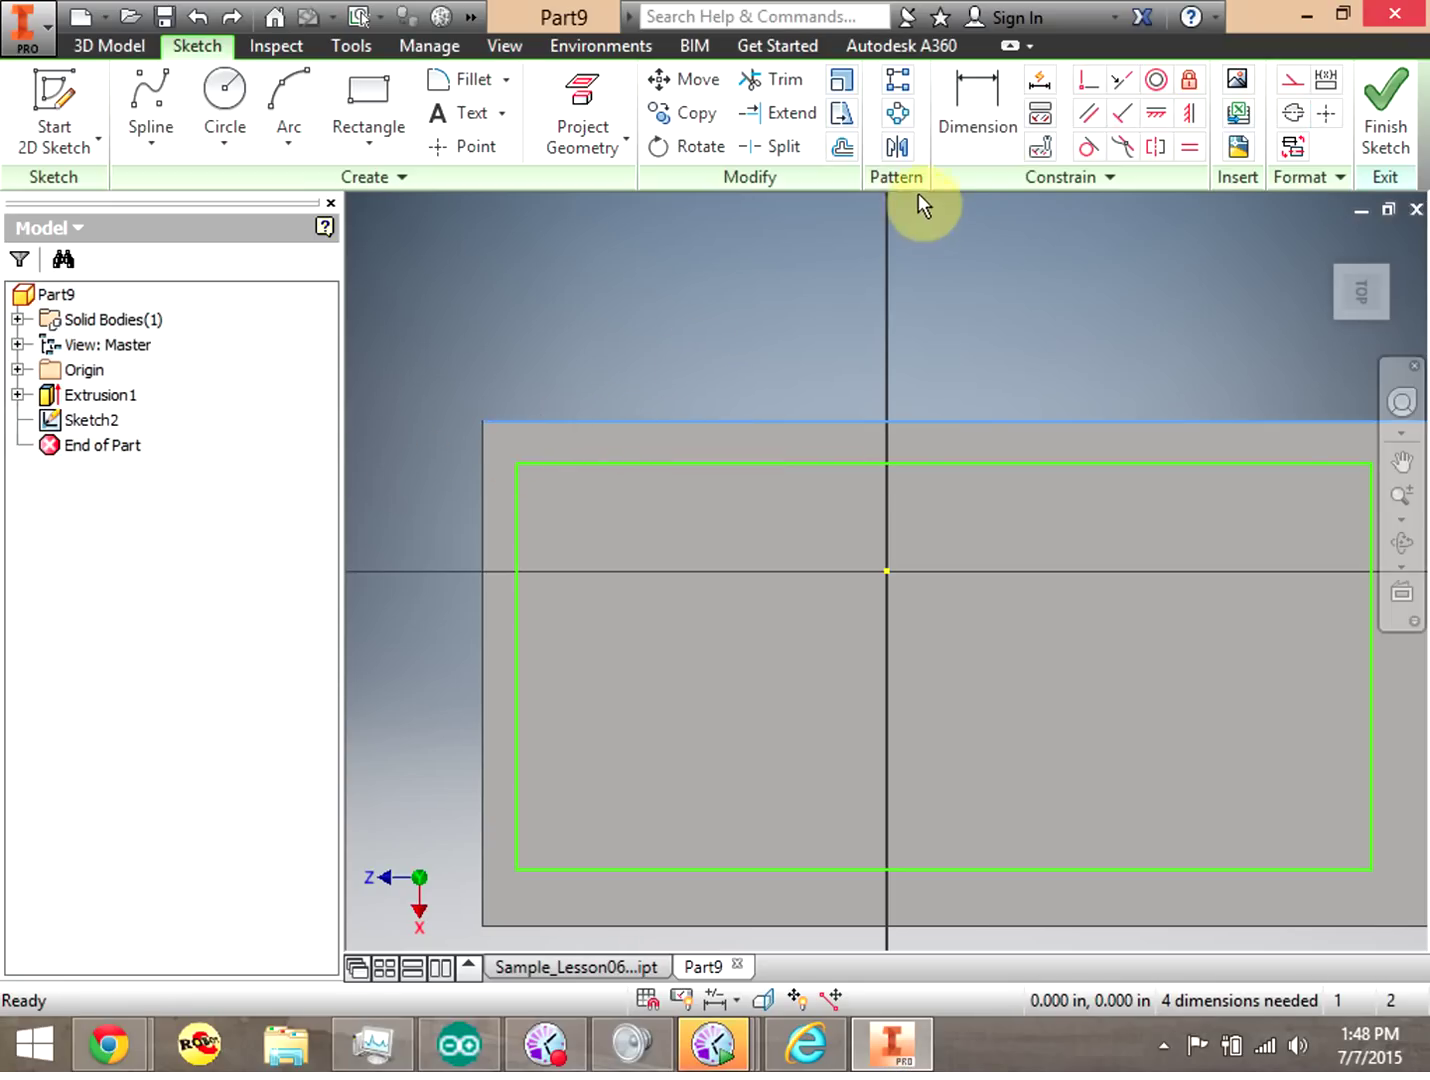
left_click(975, 112)
left_click(817, 466)
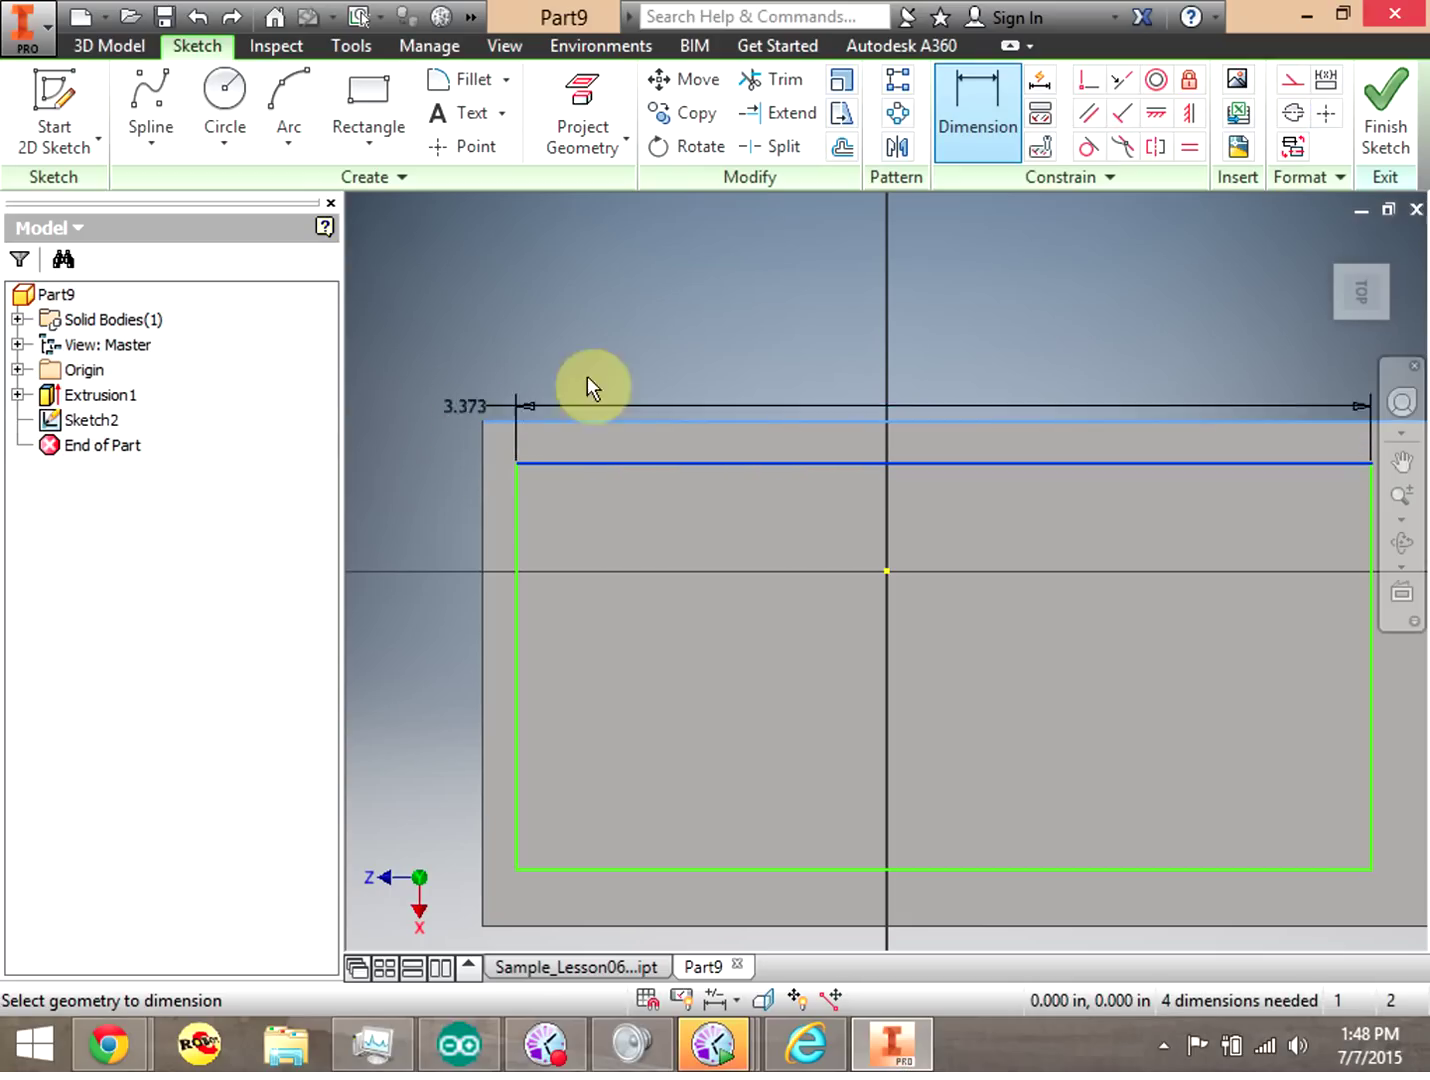
right_click(764, 333)
left_click(843, 336)
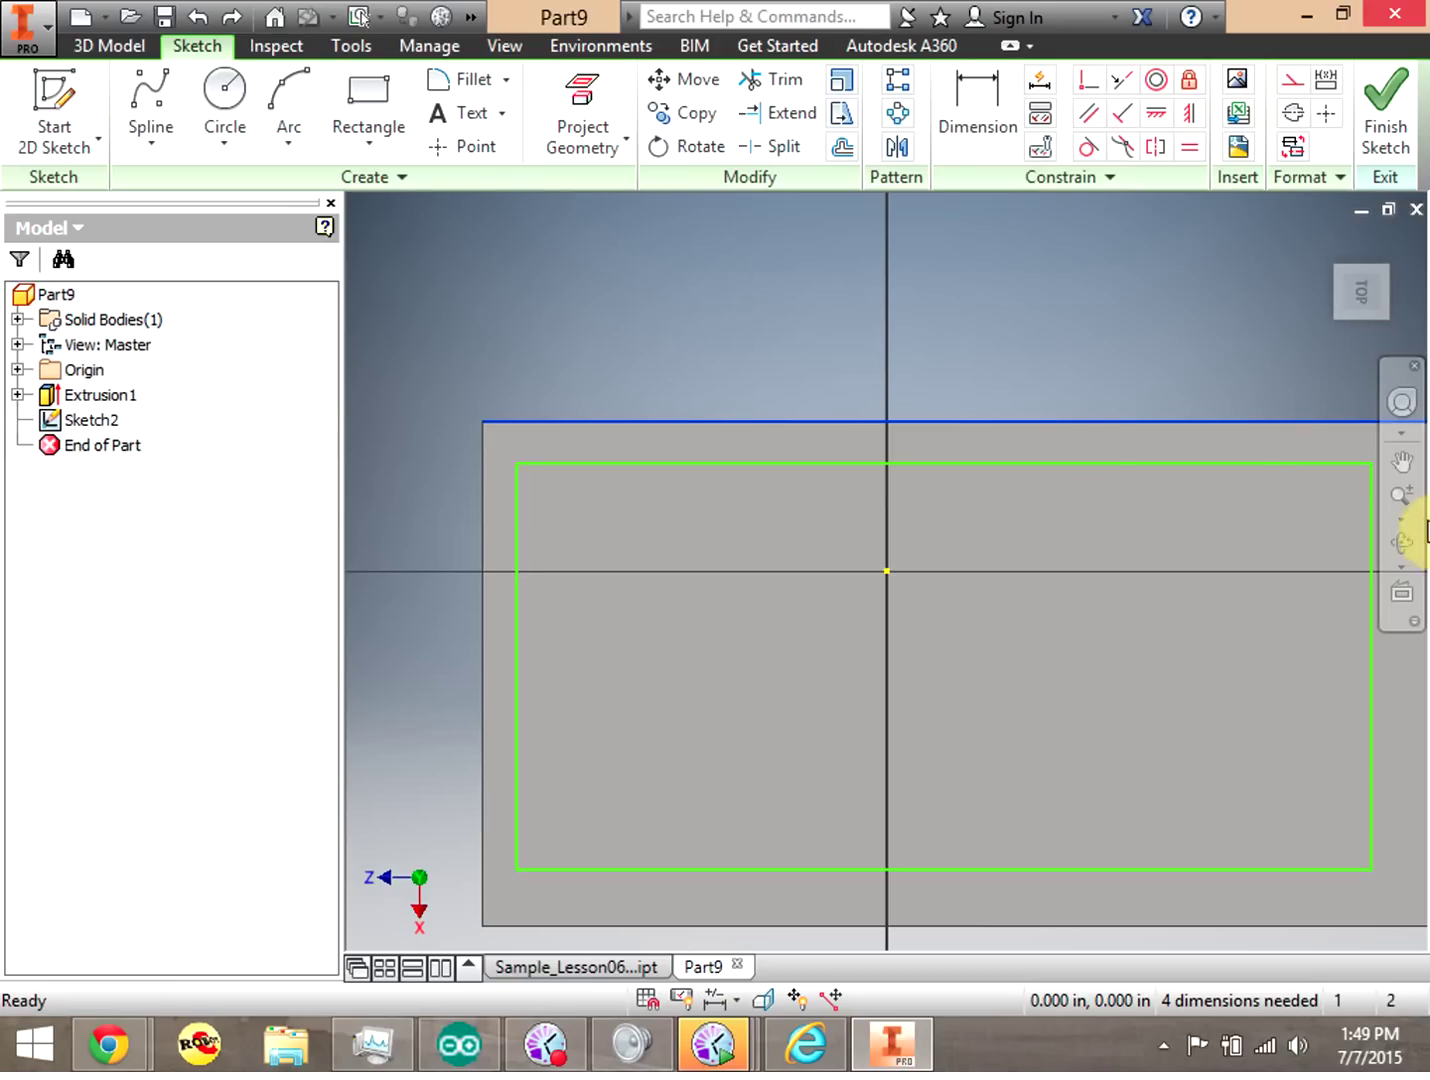
Project the four outer edges of the block's top face into the sketch with Project Geometry.
left_click(1400, 500)
left_click_drag(1153, 524, 1131, 483)
left_click(583, 95)
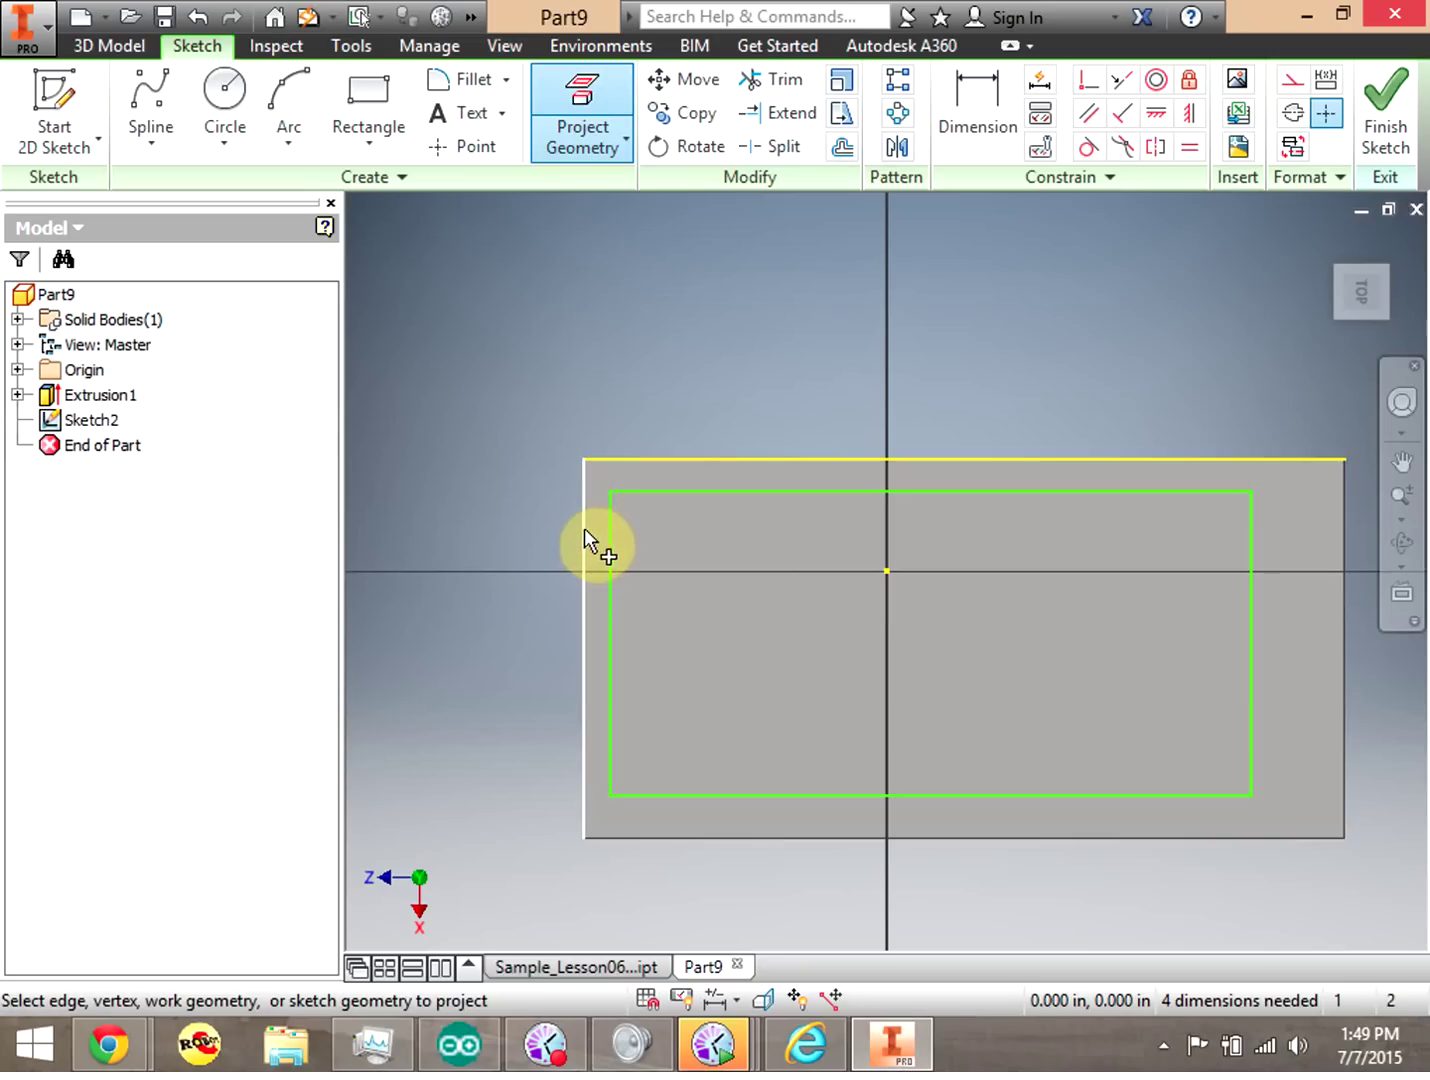
left_click(739, 735)
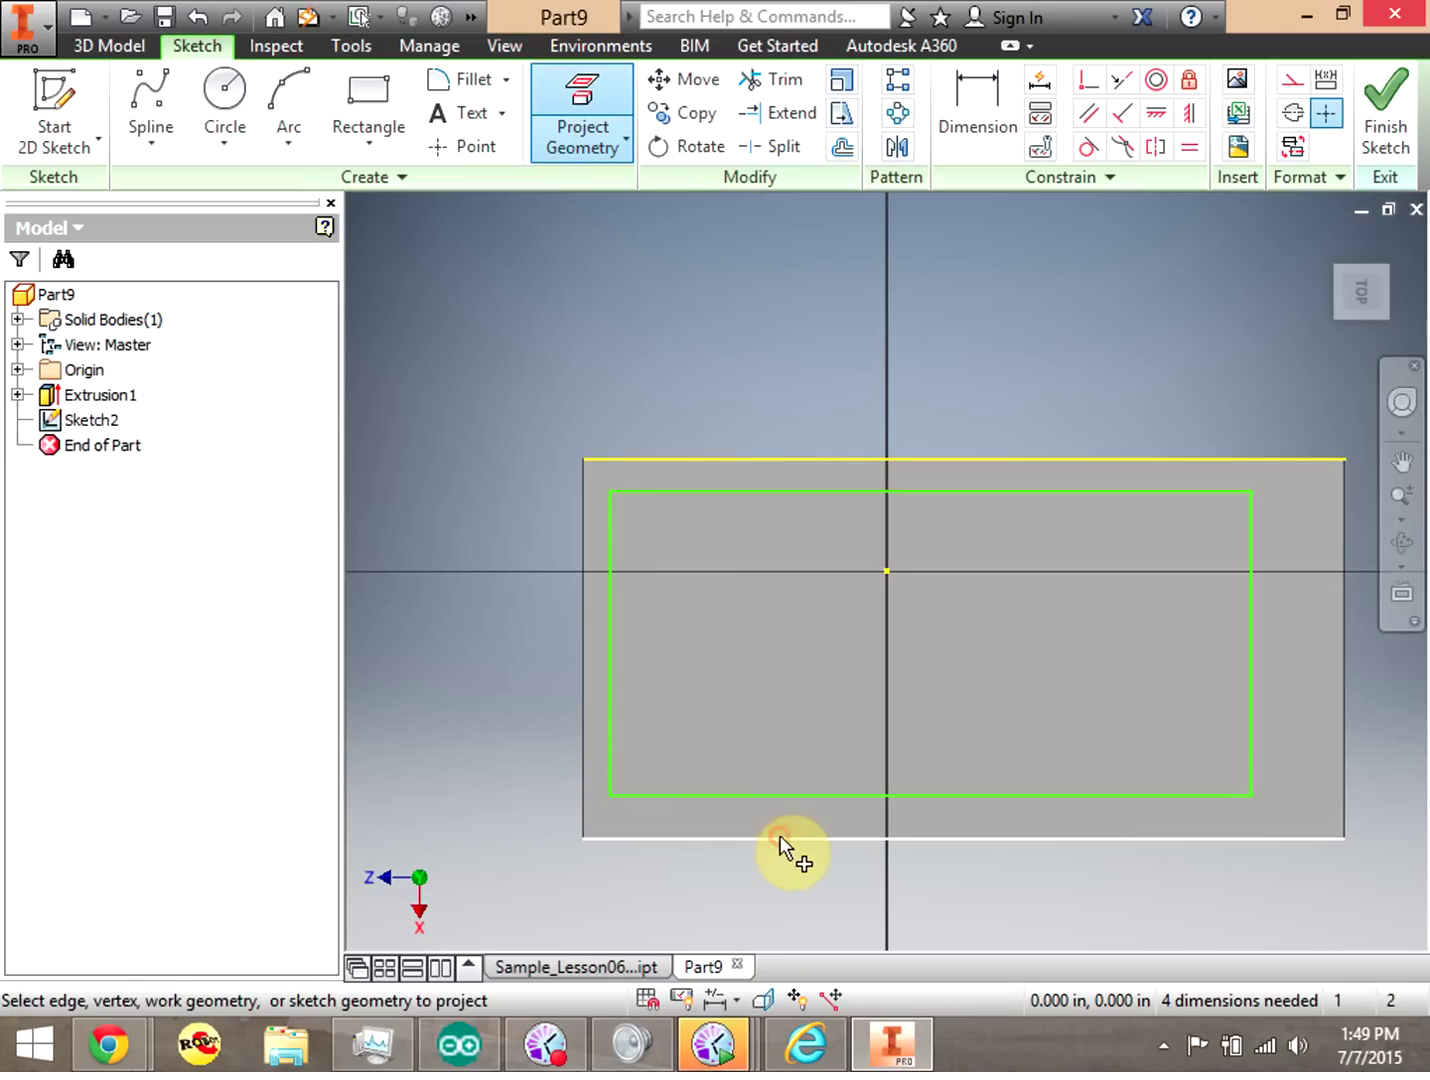
left_click(781, 839)
left_click(584, 121)
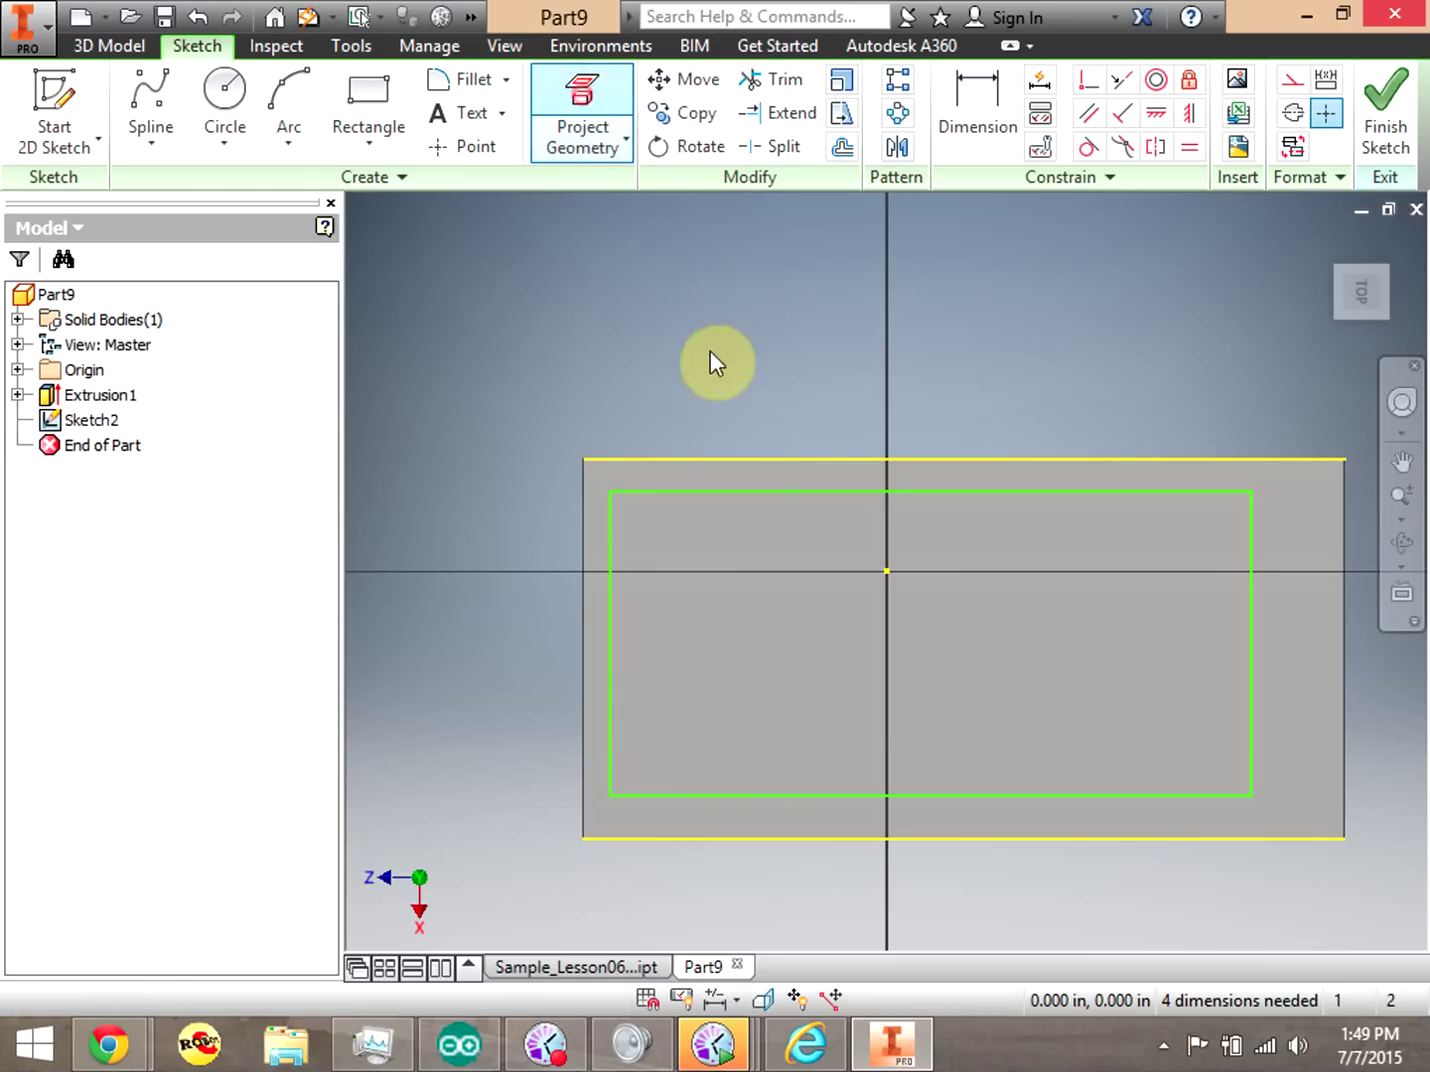
left_click(584, 685)
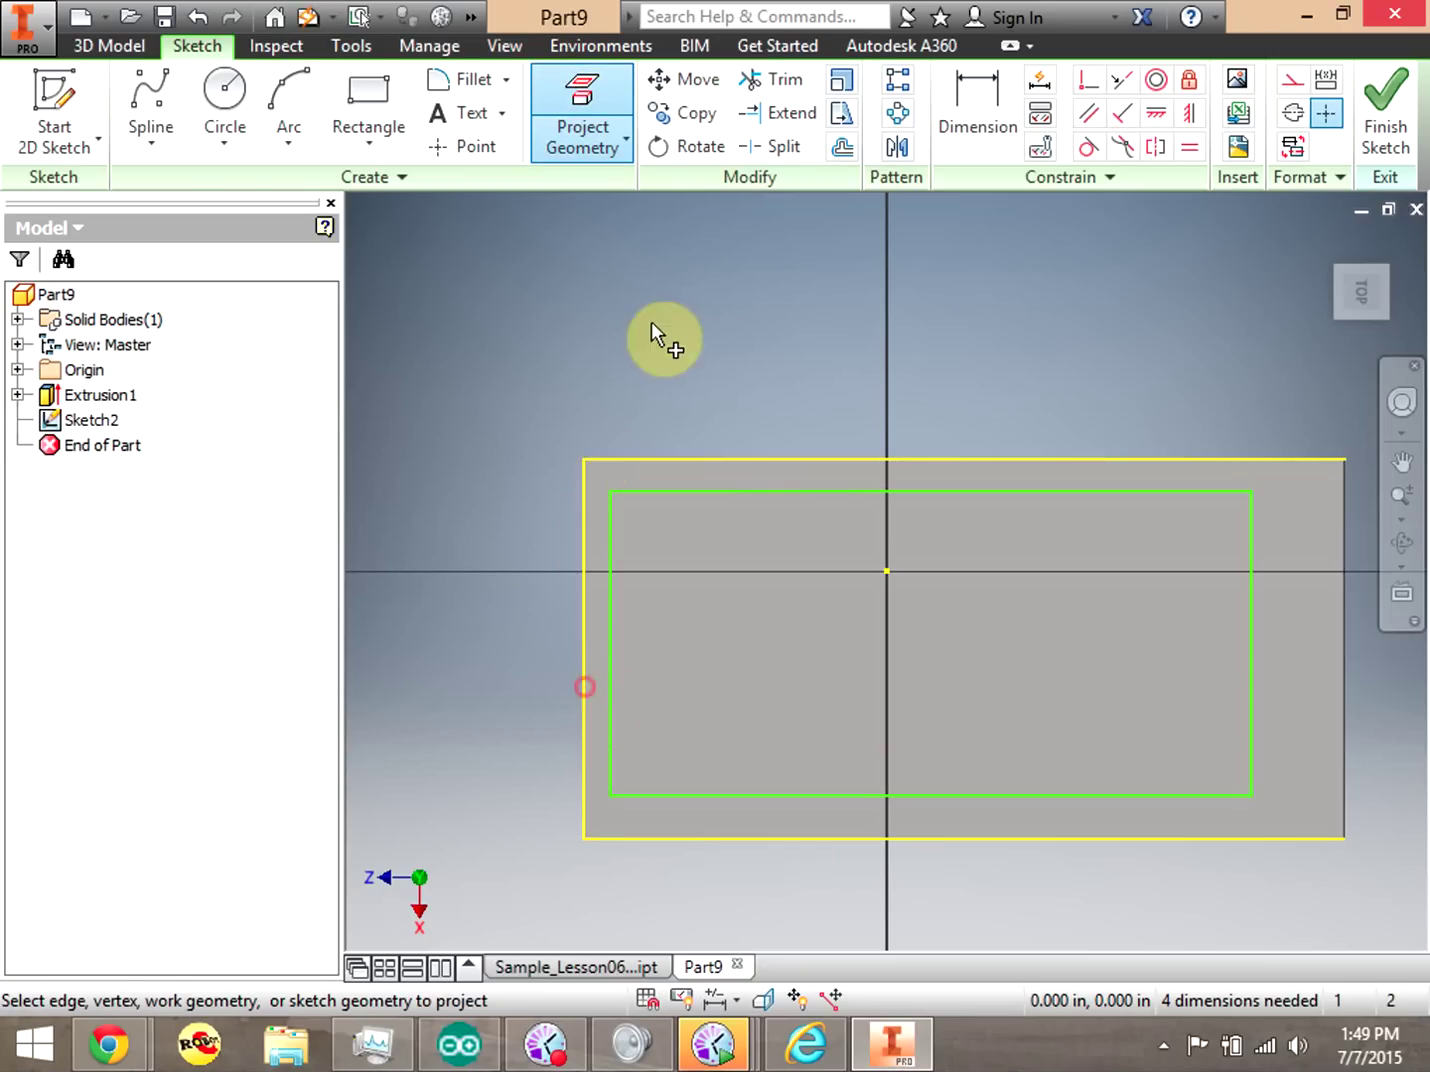
left_click(584, 95)
left_click(925, 507)
left_click(1345, 678)
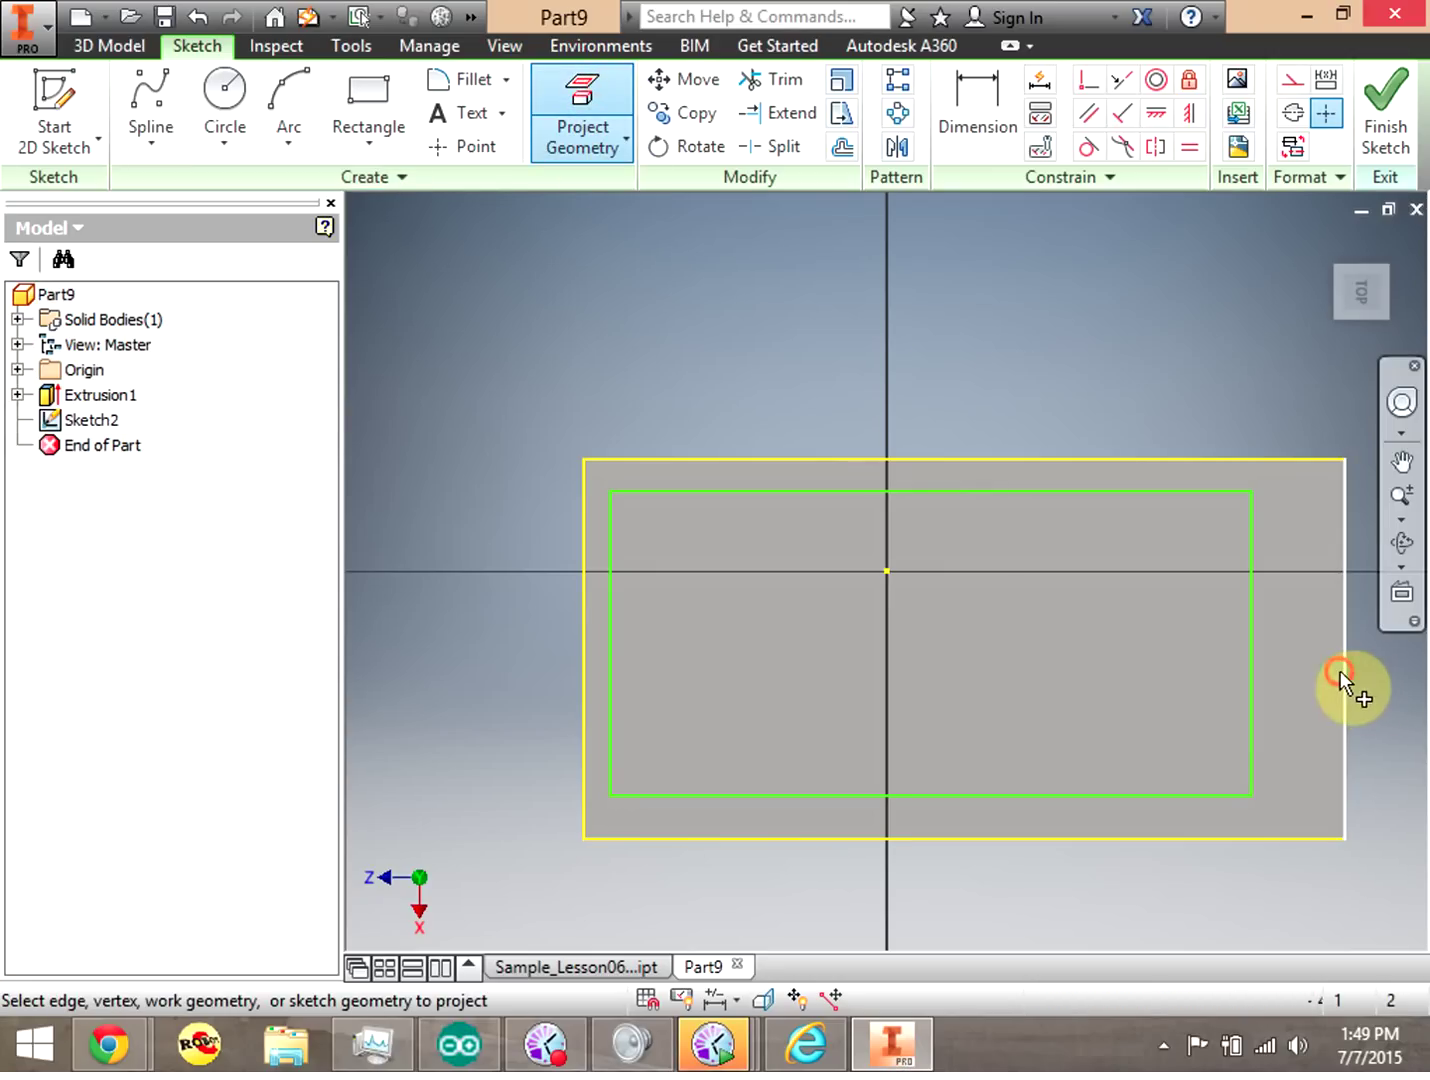
left_click(558, 104)
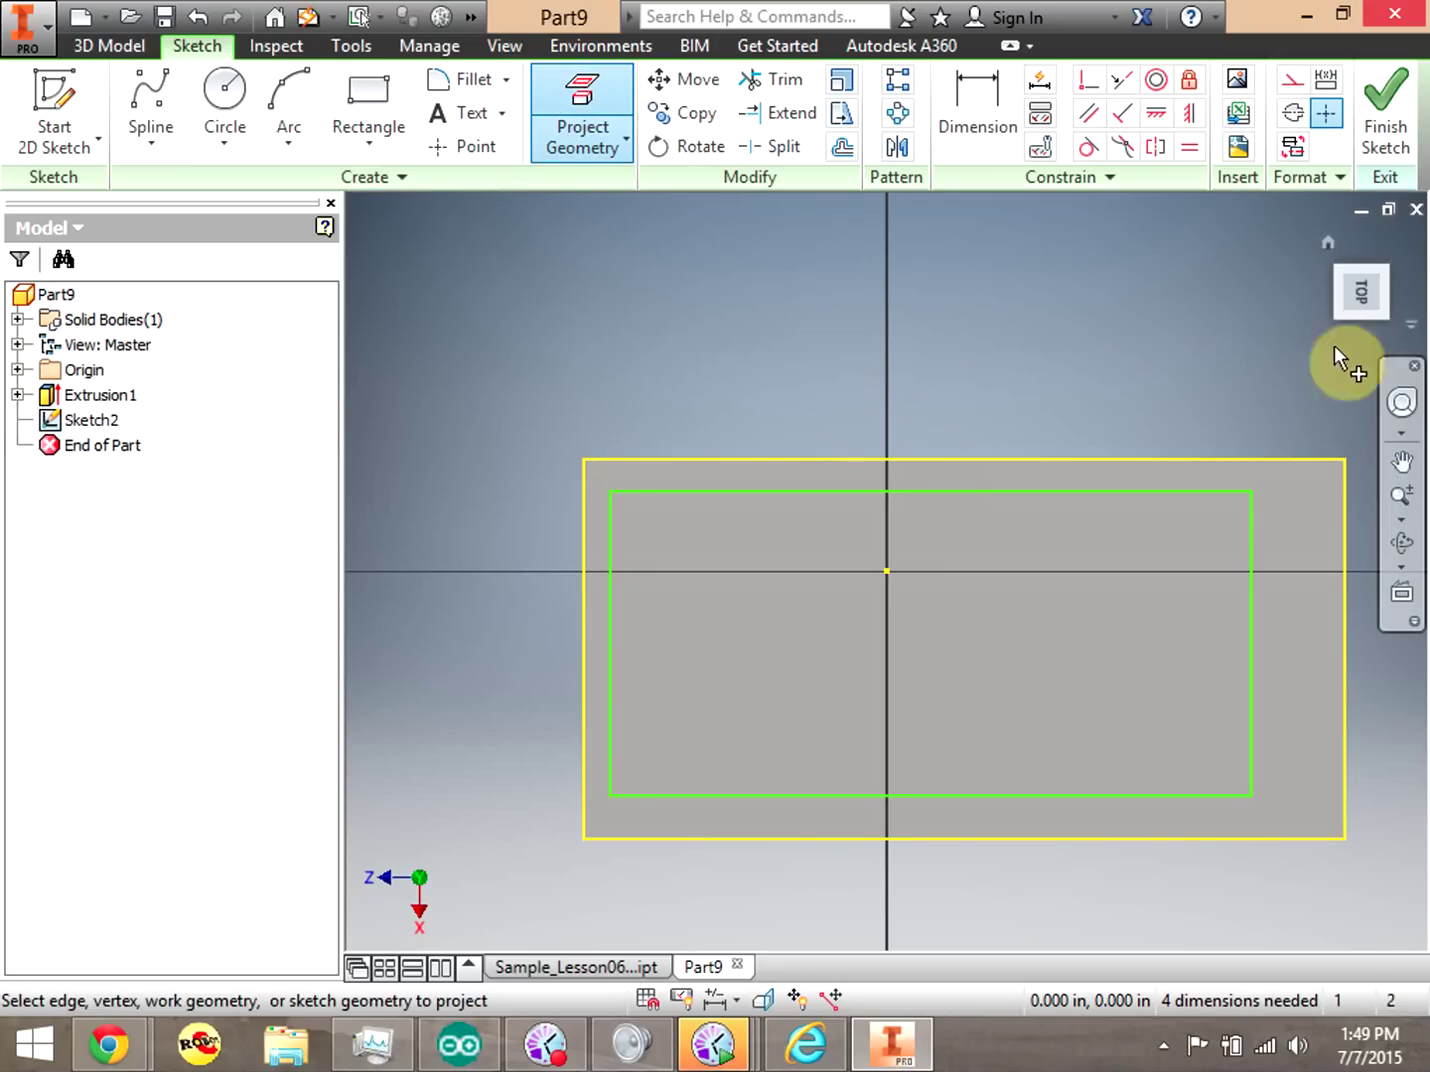
right_click(647, 321)
left_click(597, 95)
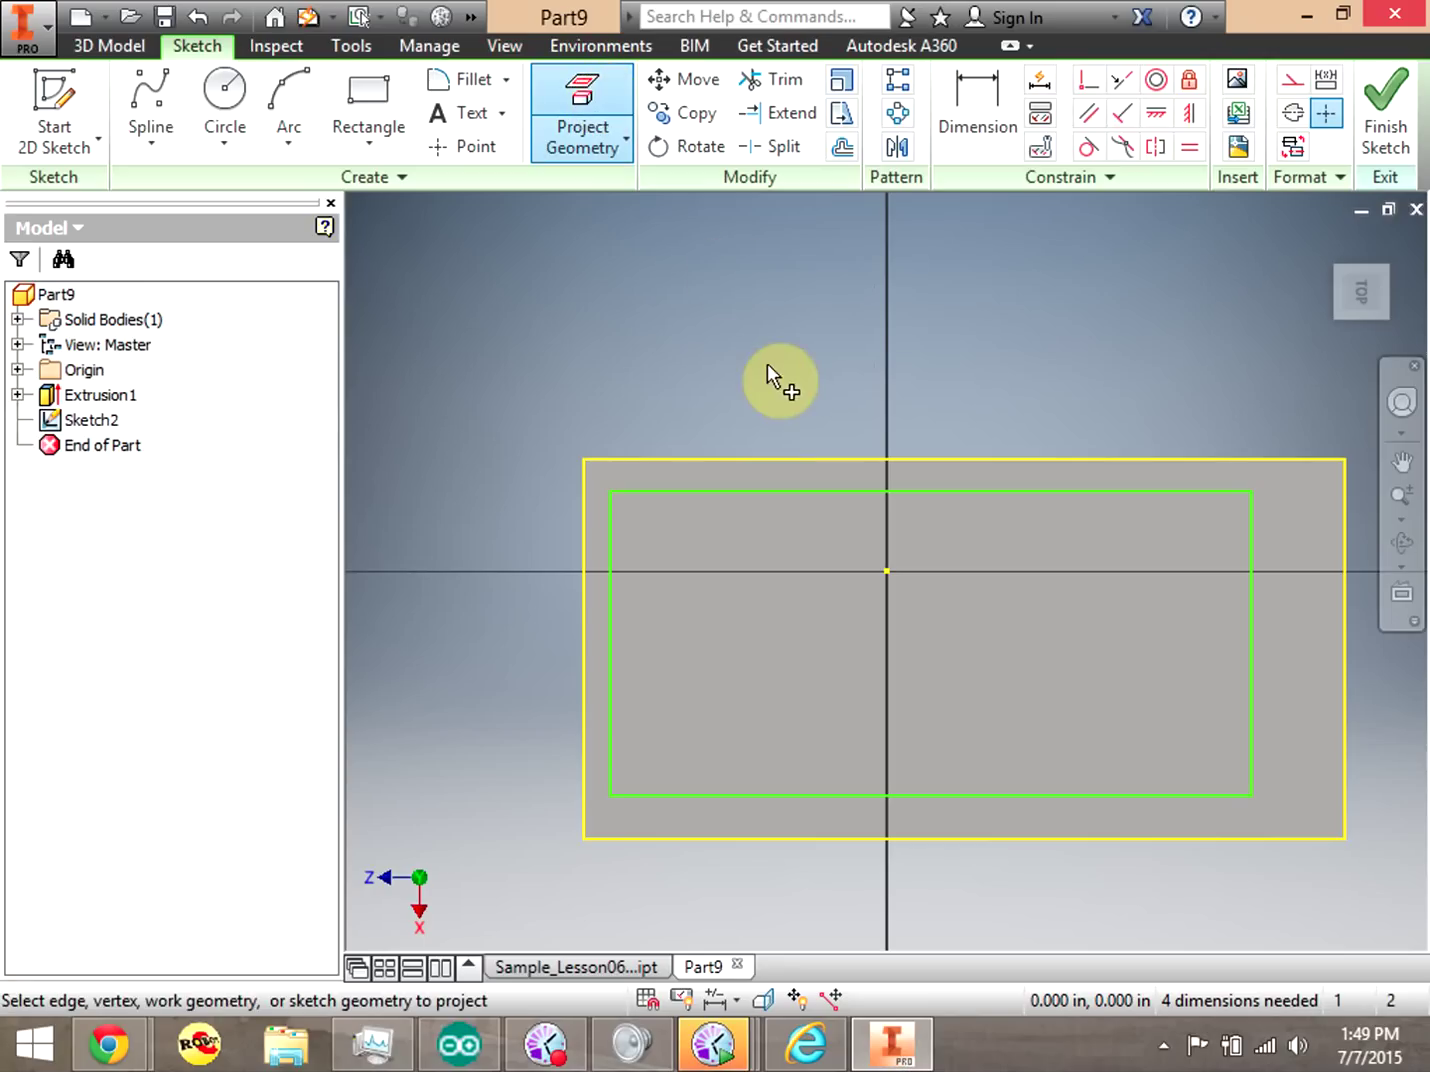
Dimension the gap between the inner rectangle's upper edge and the projected upper block edge as 0.1 in.
left_click(985, 130)
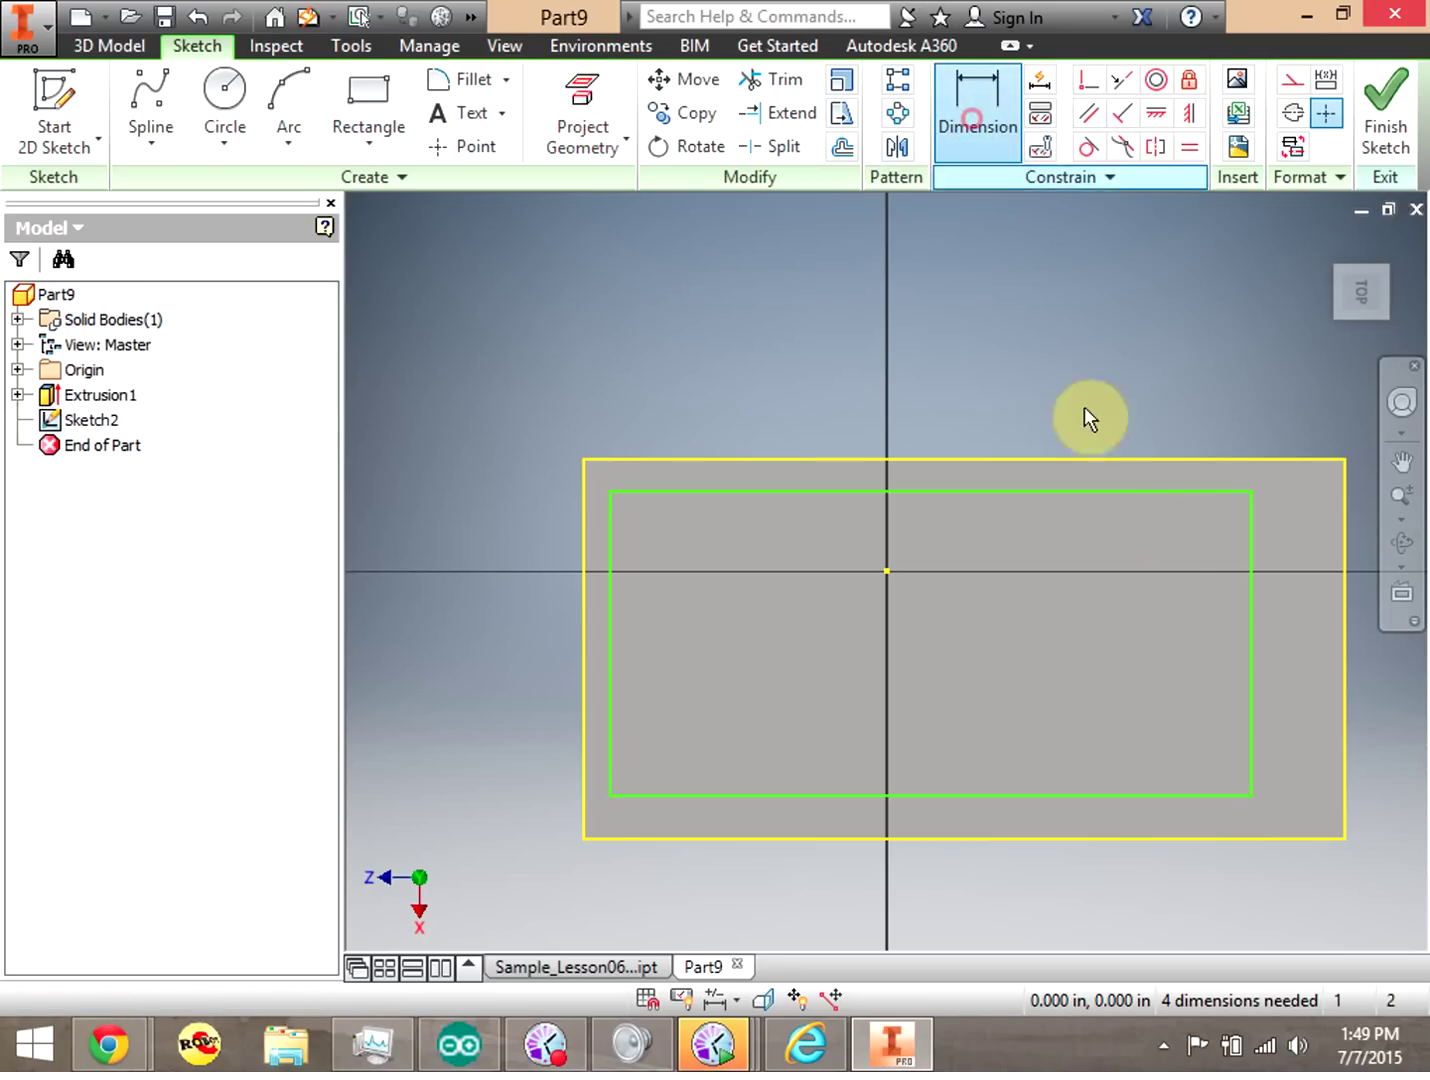
left_click(1095, 493)
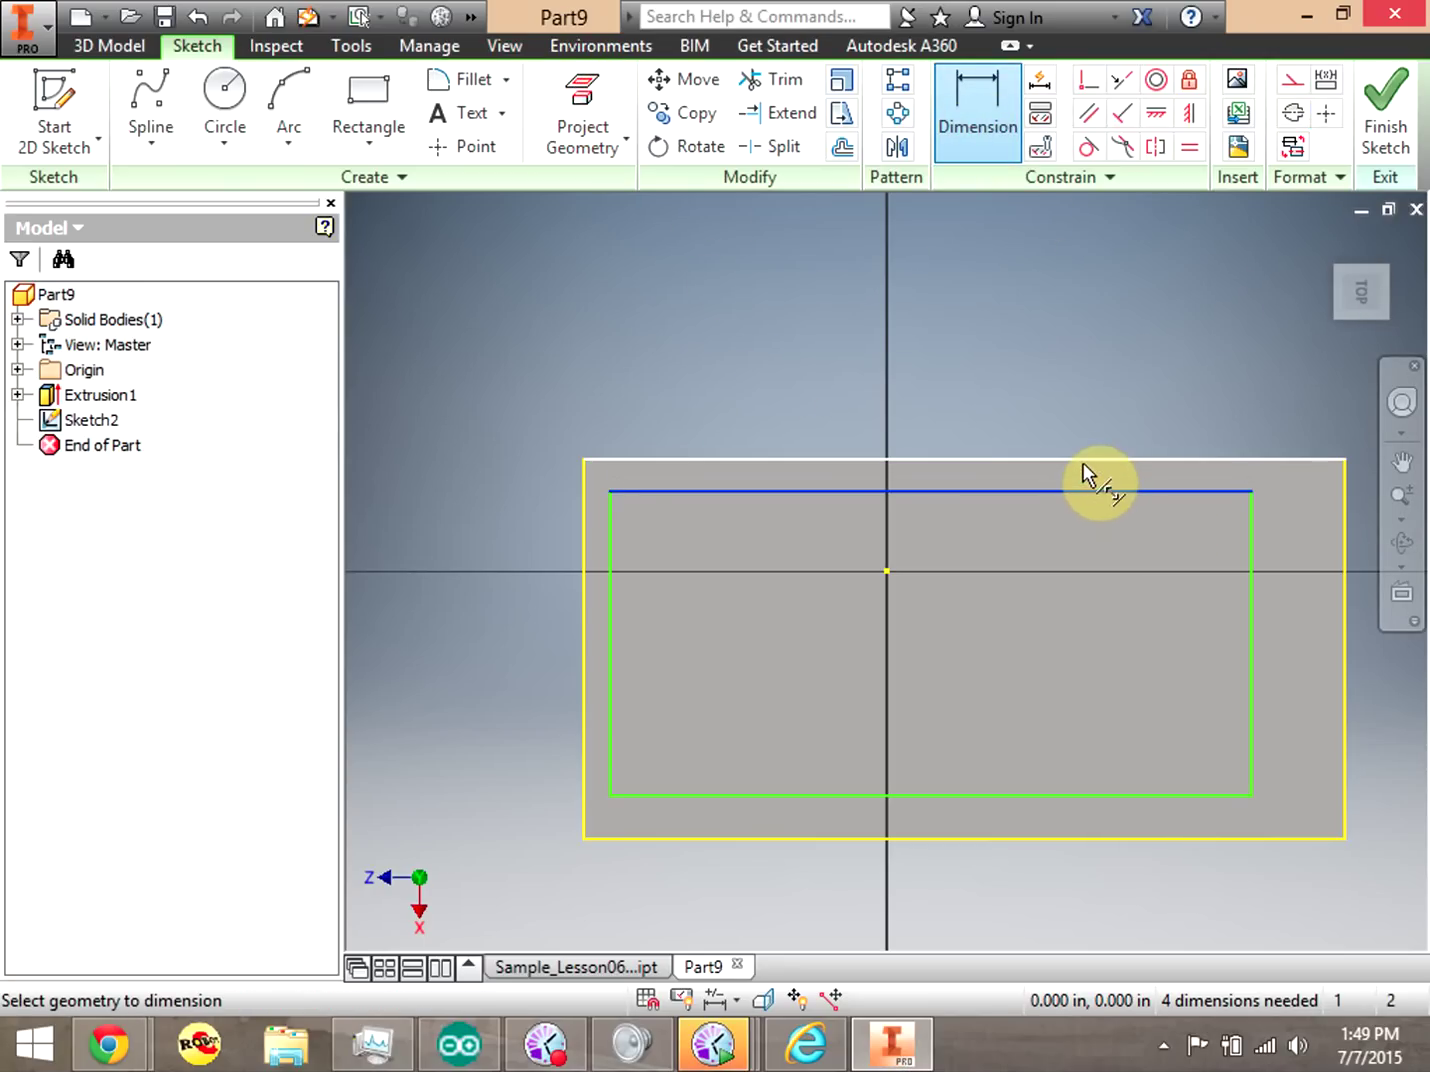
left_click(1083, 464)
left_click(1041, 375)
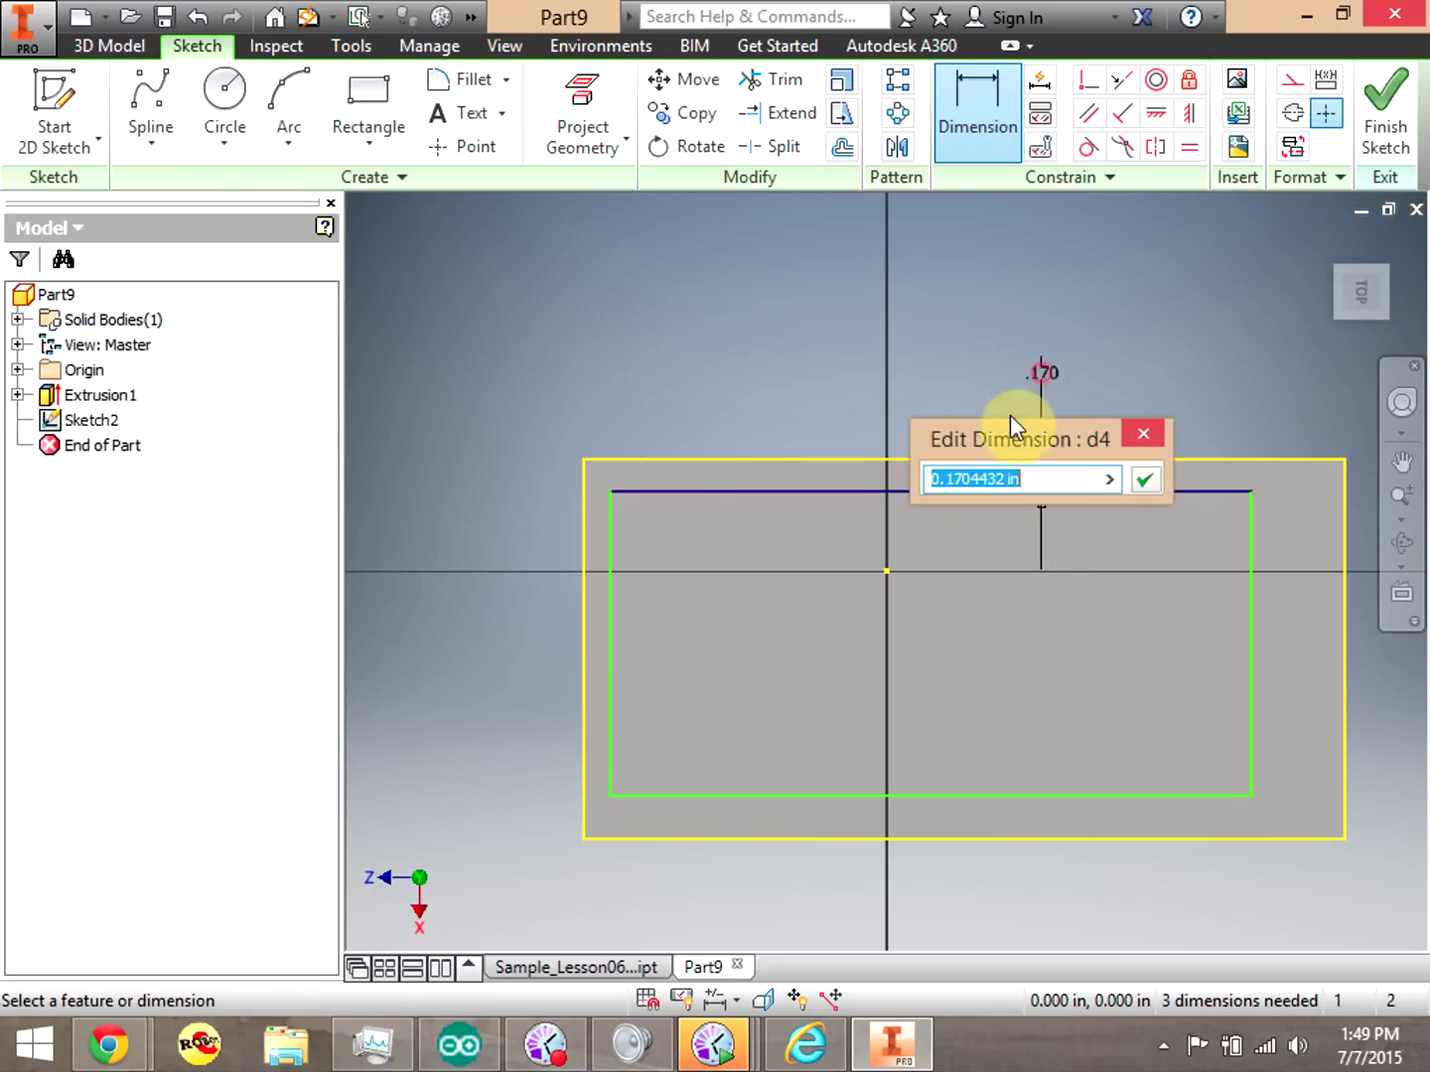
left_click_drag(1006, 484, 958, 481)
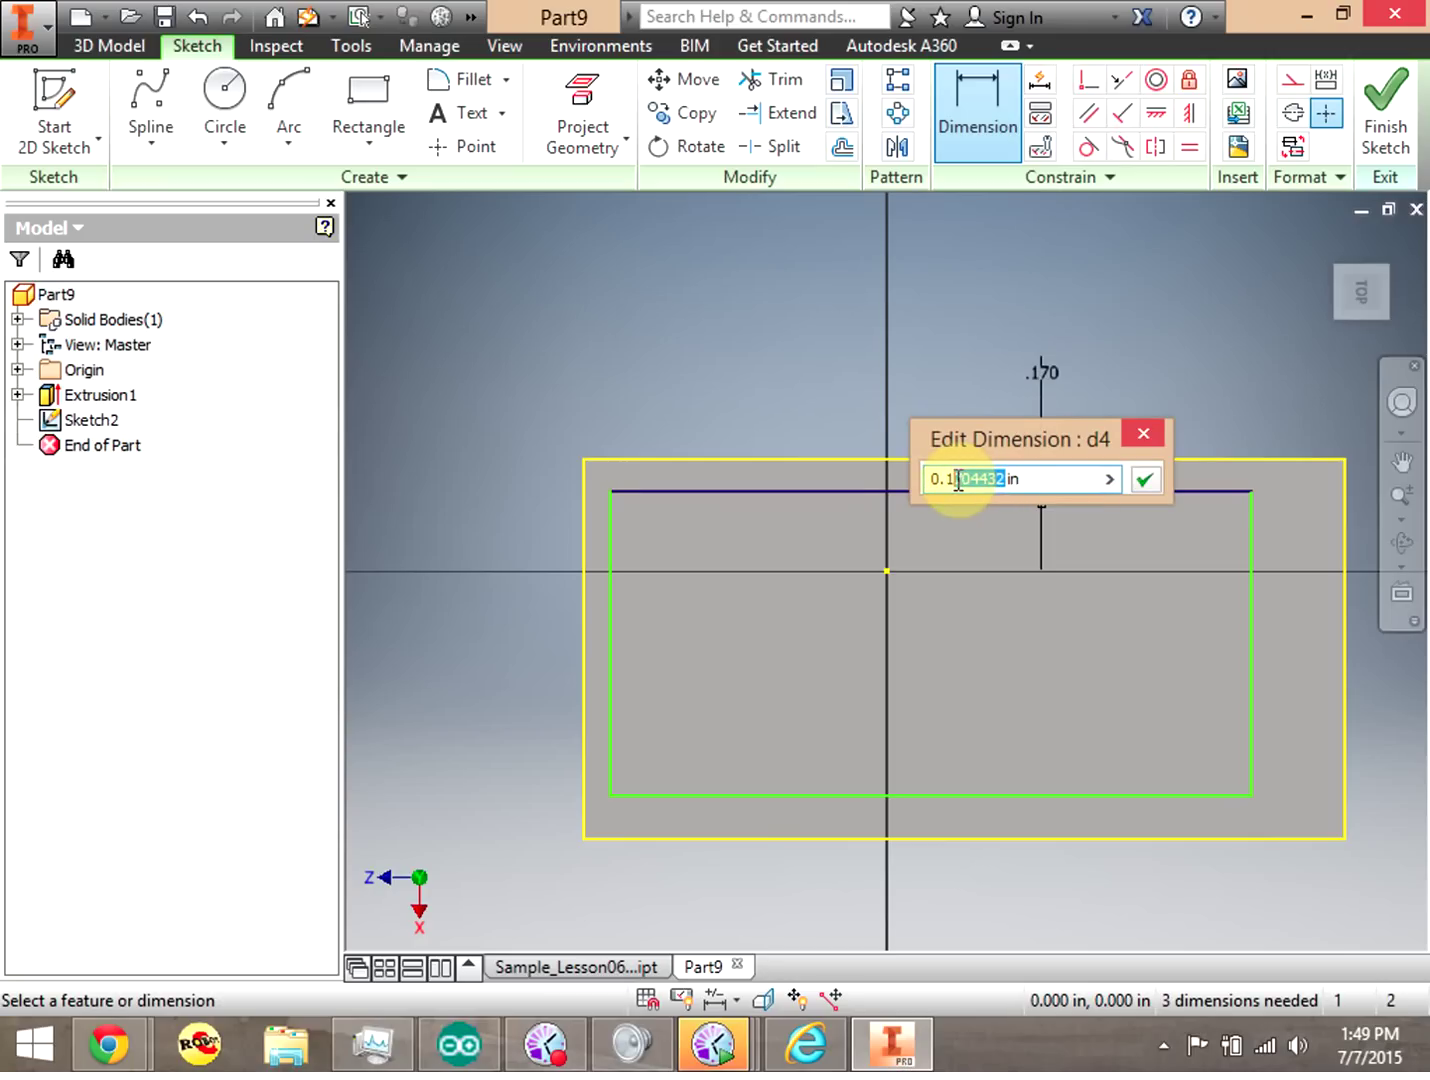
key("BackSpace")
left_click(1143, 478)
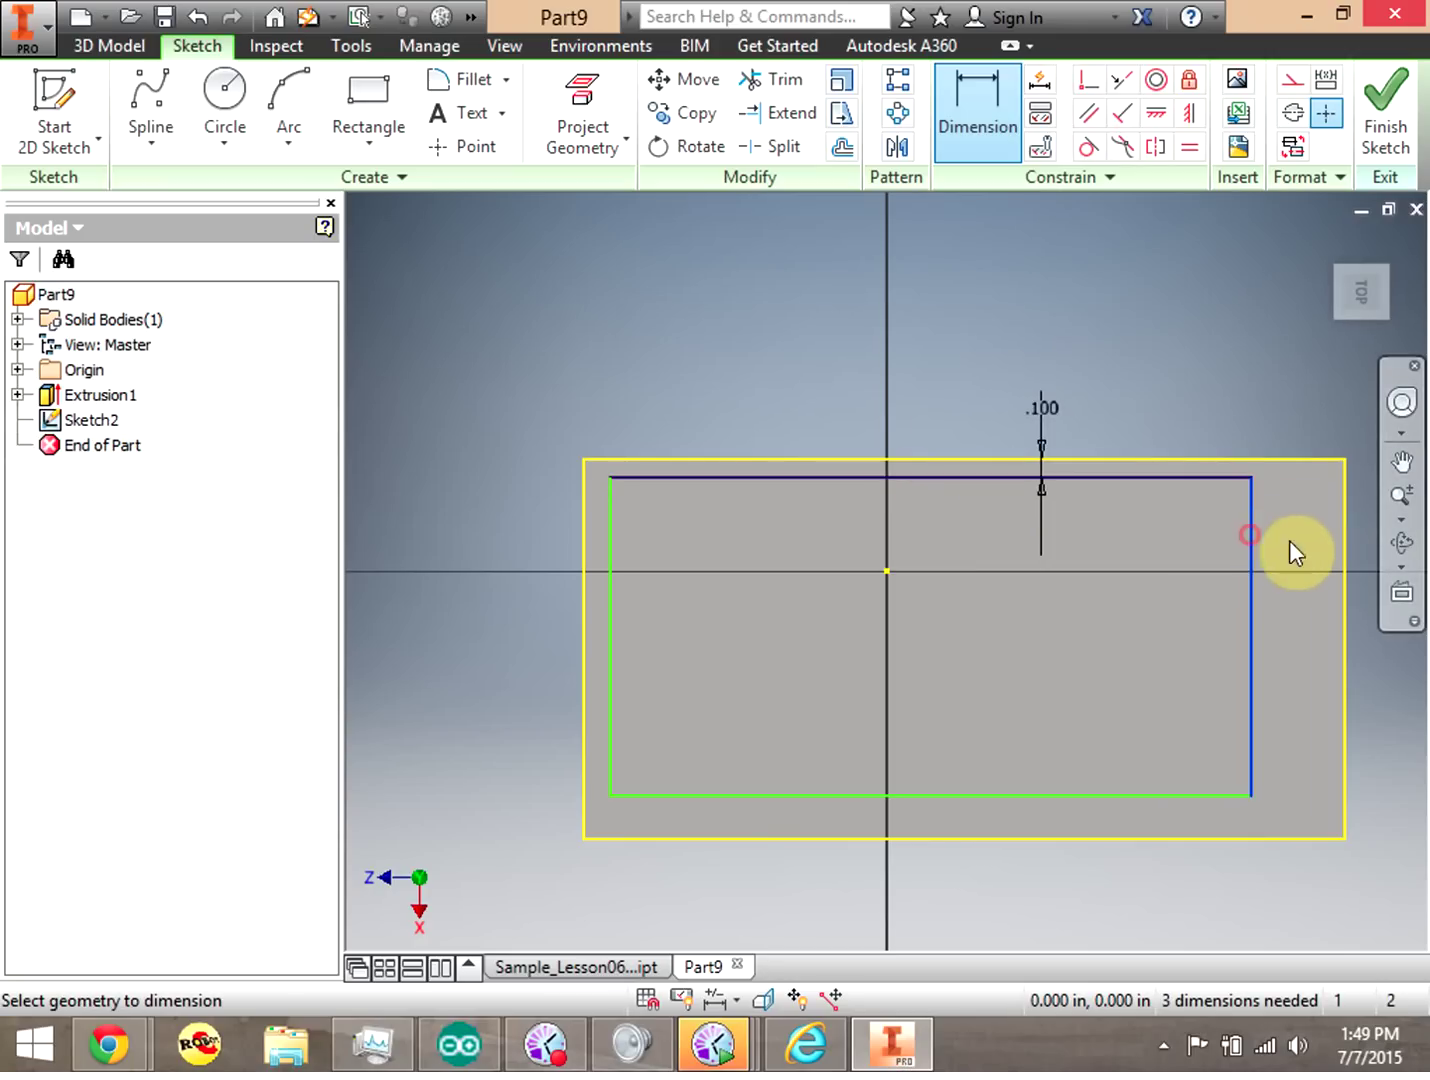
Dimension the gap between the inner rectangle's right edge and the projected right block edge, linking its value to the upper 0.1 in dimension (d4).
left_click(1344, 556)
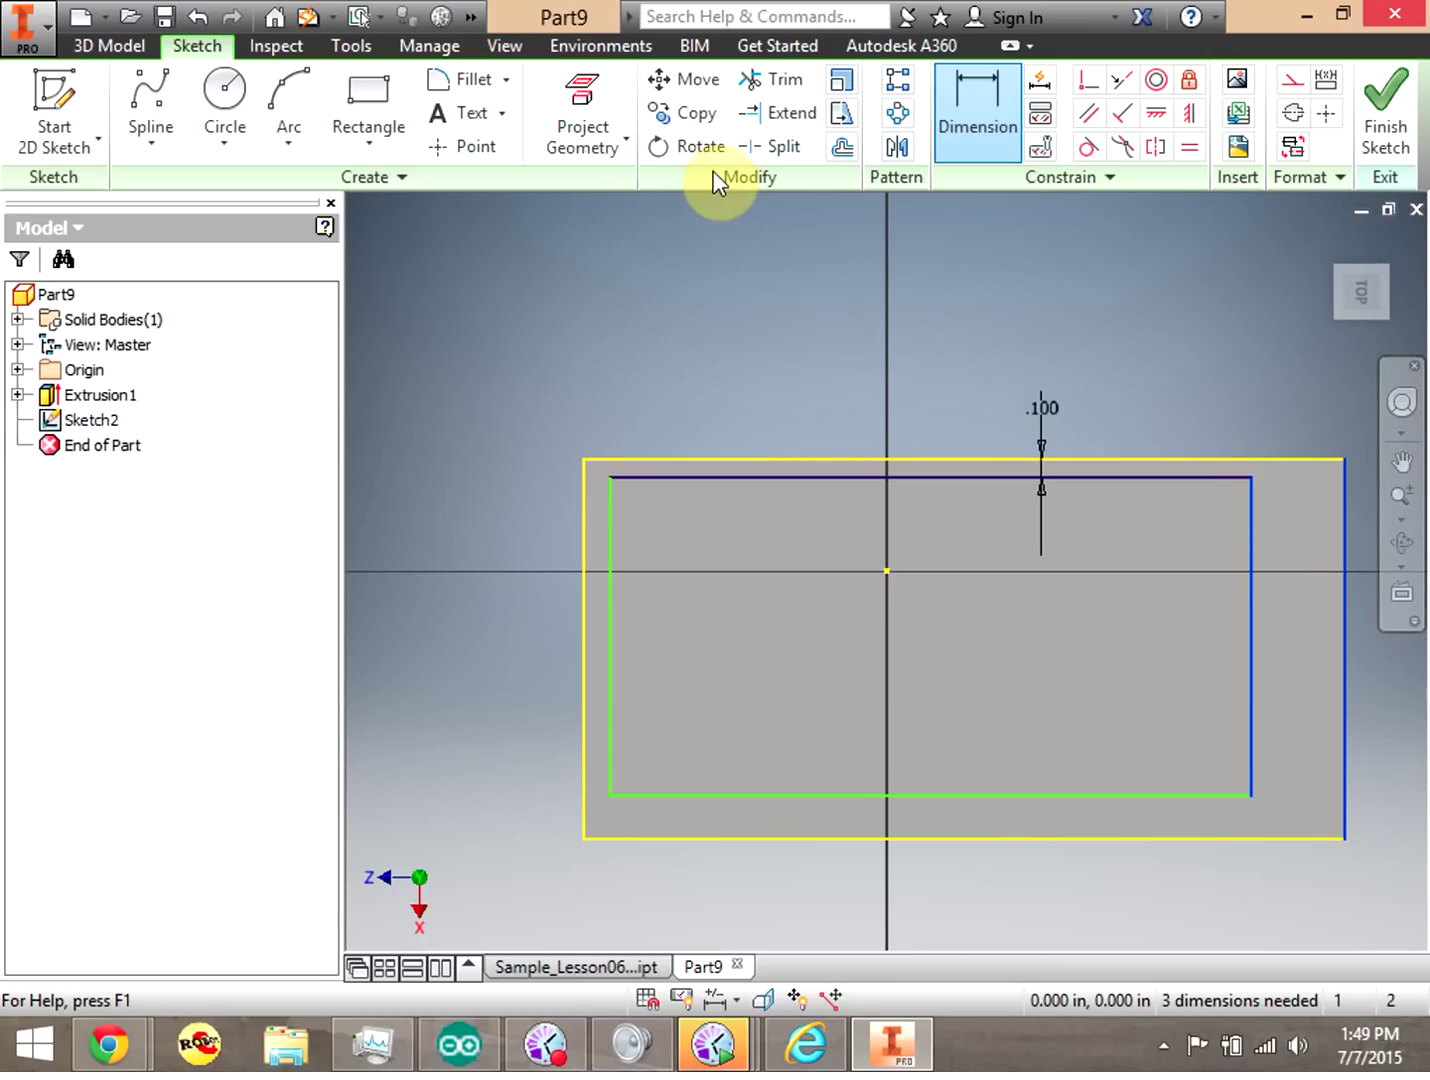
left_click(583, 103)
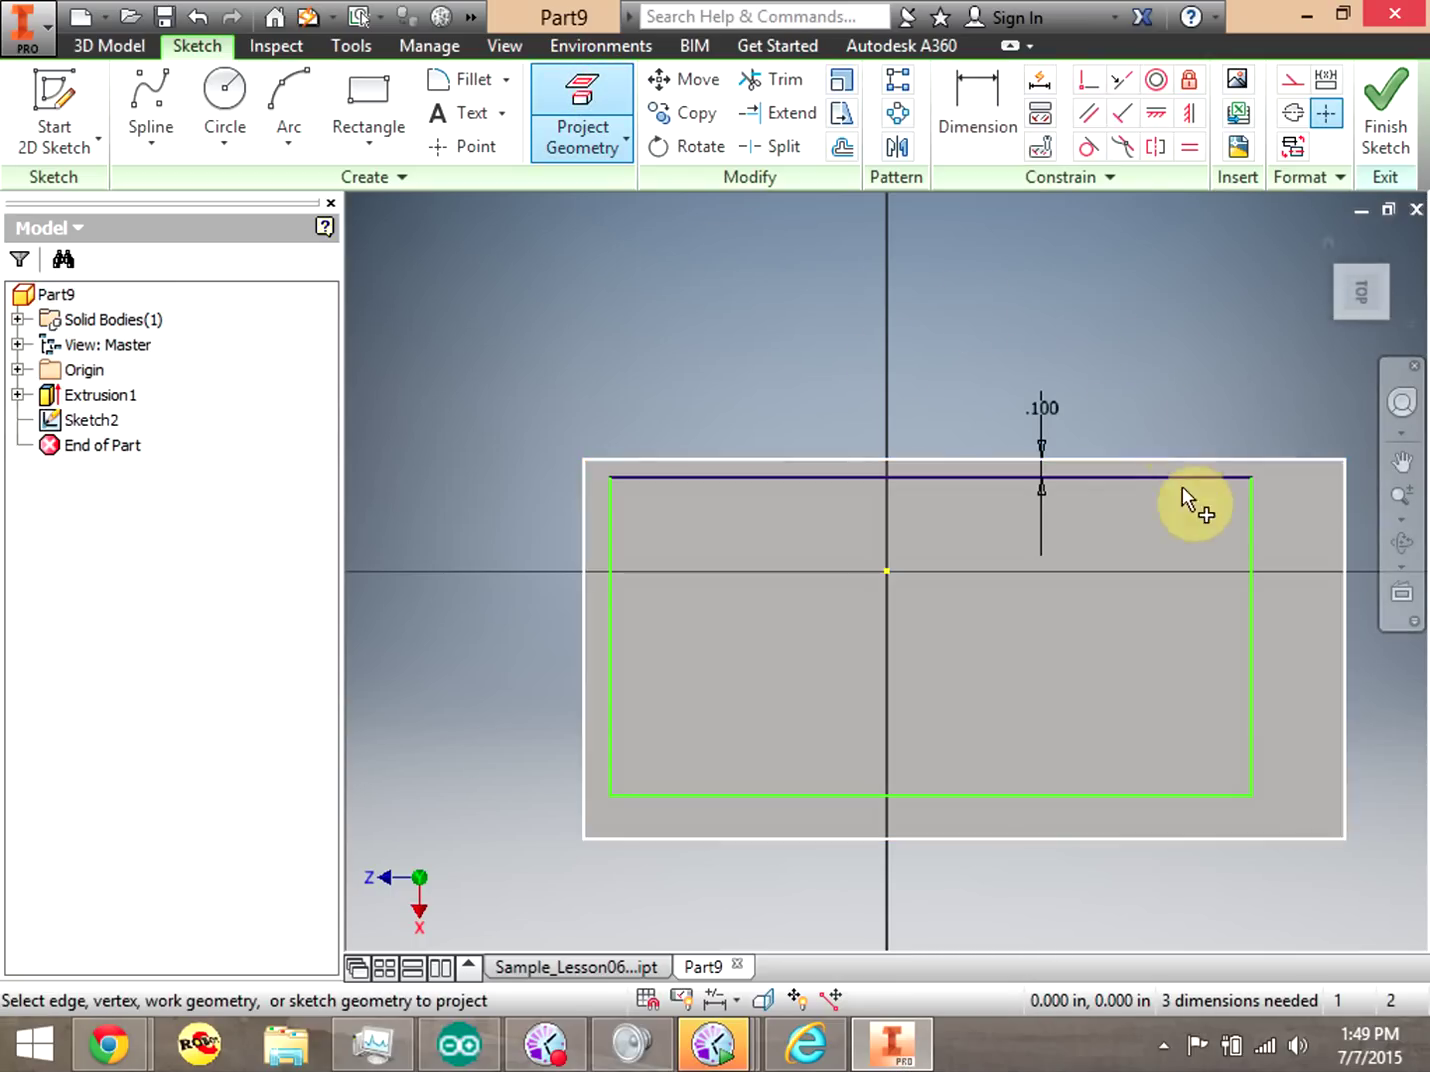
left_click(971, 103)
left_click(1252, 594)
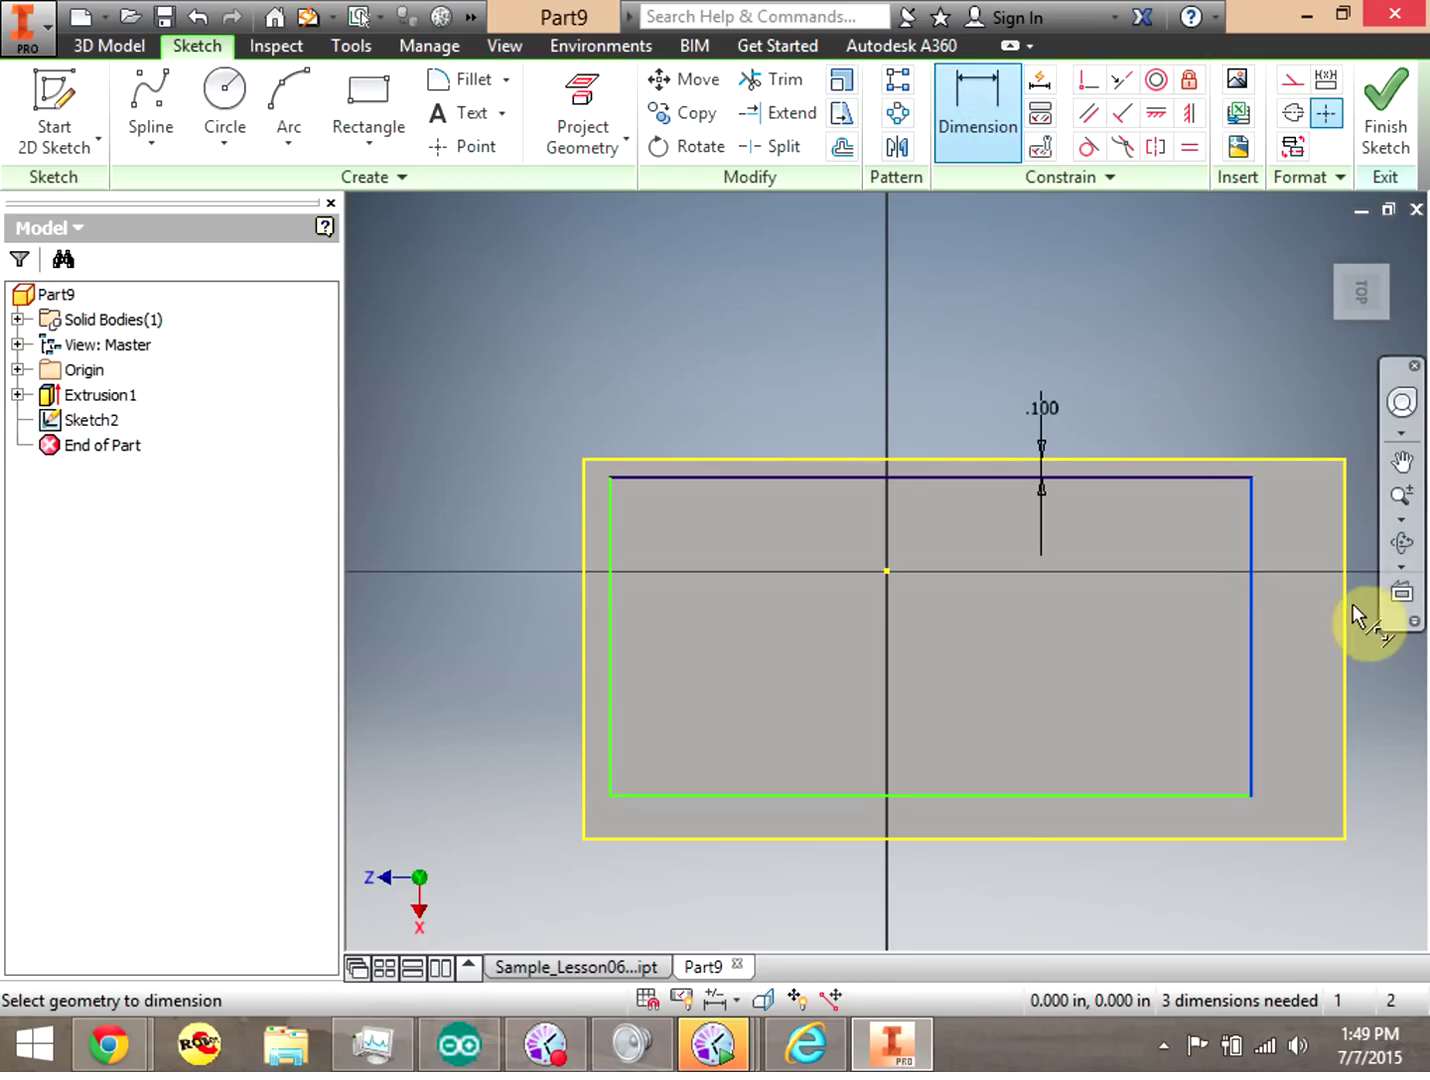
left_click(1344, 607)
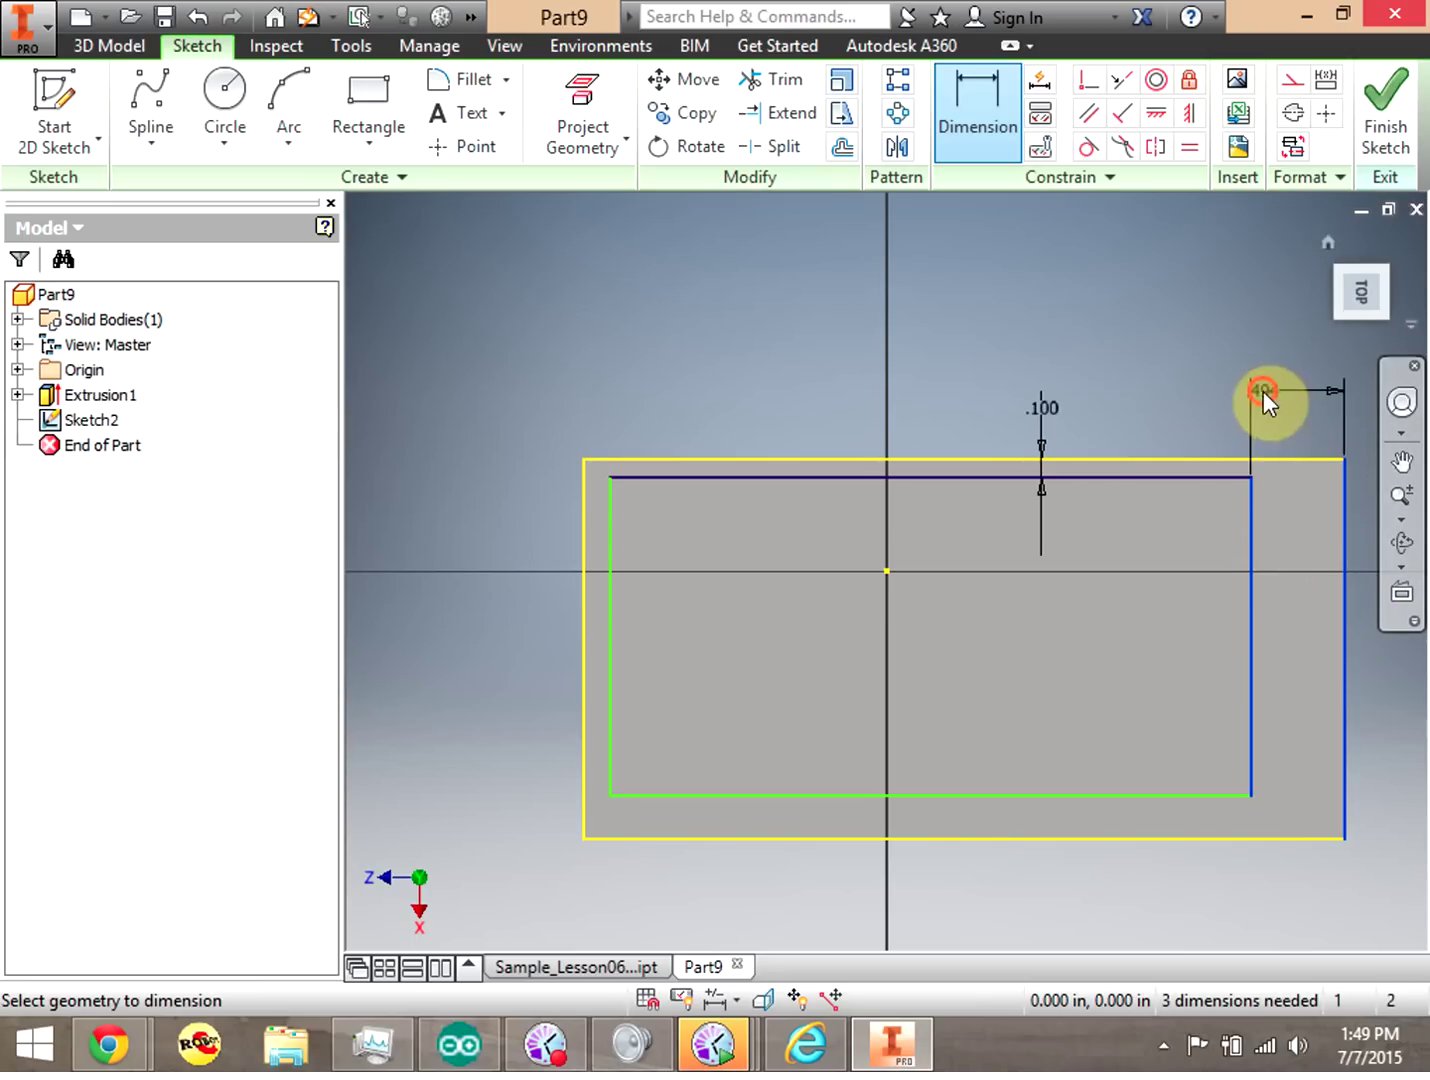
left_click(1264, 391)
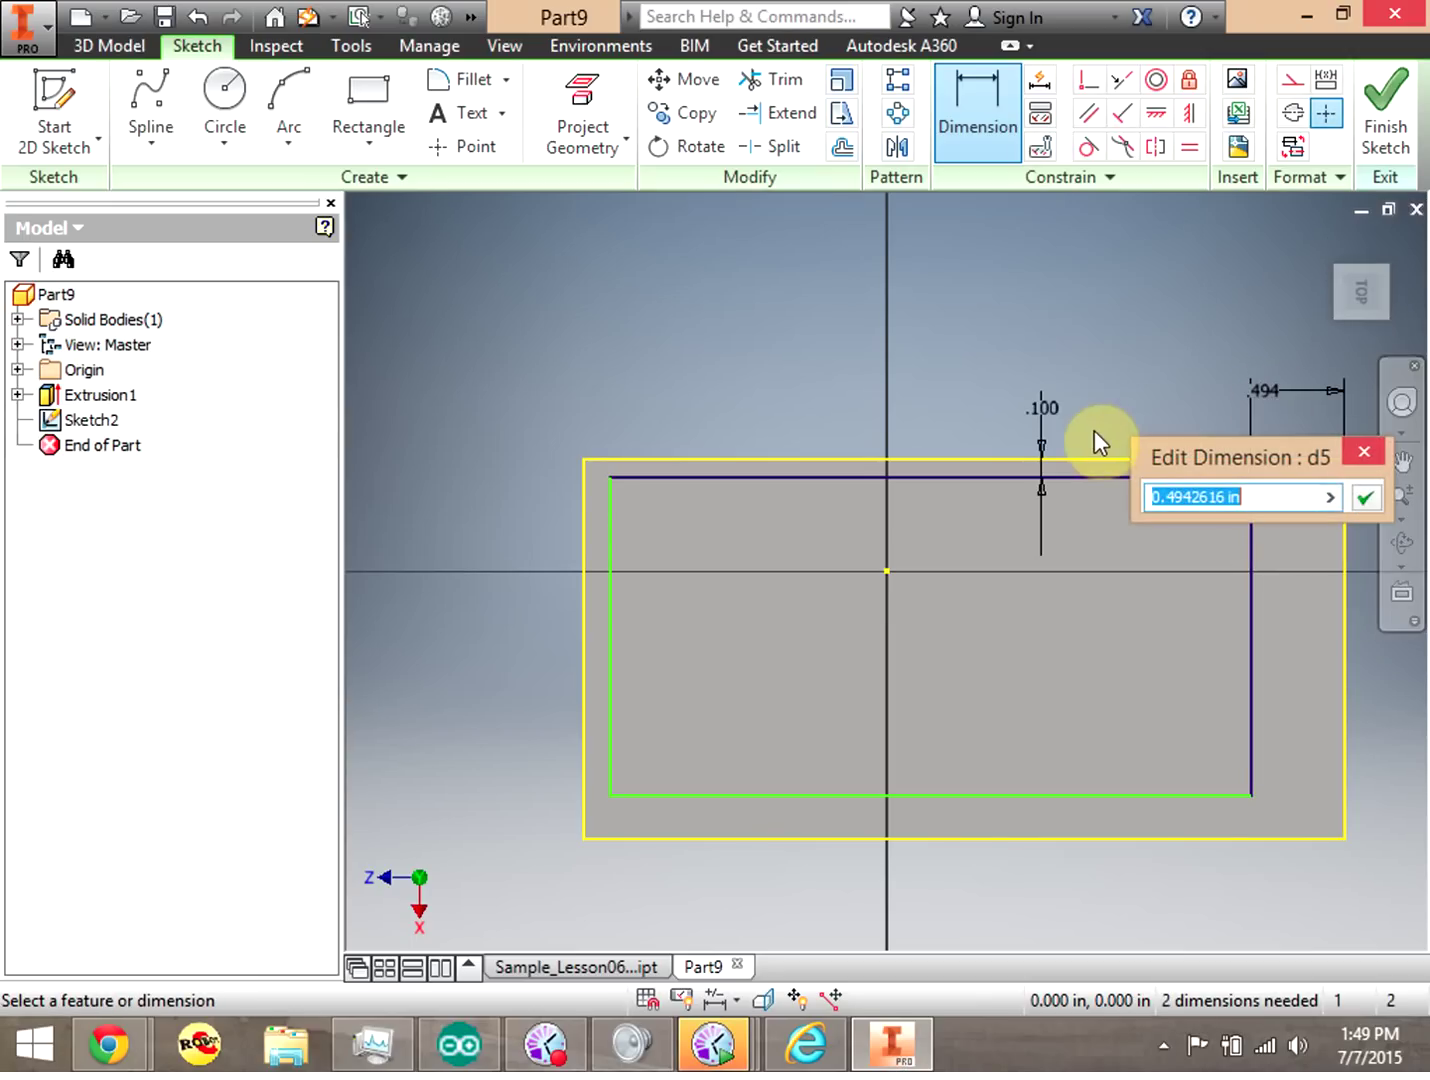
left_click(1046, 414)
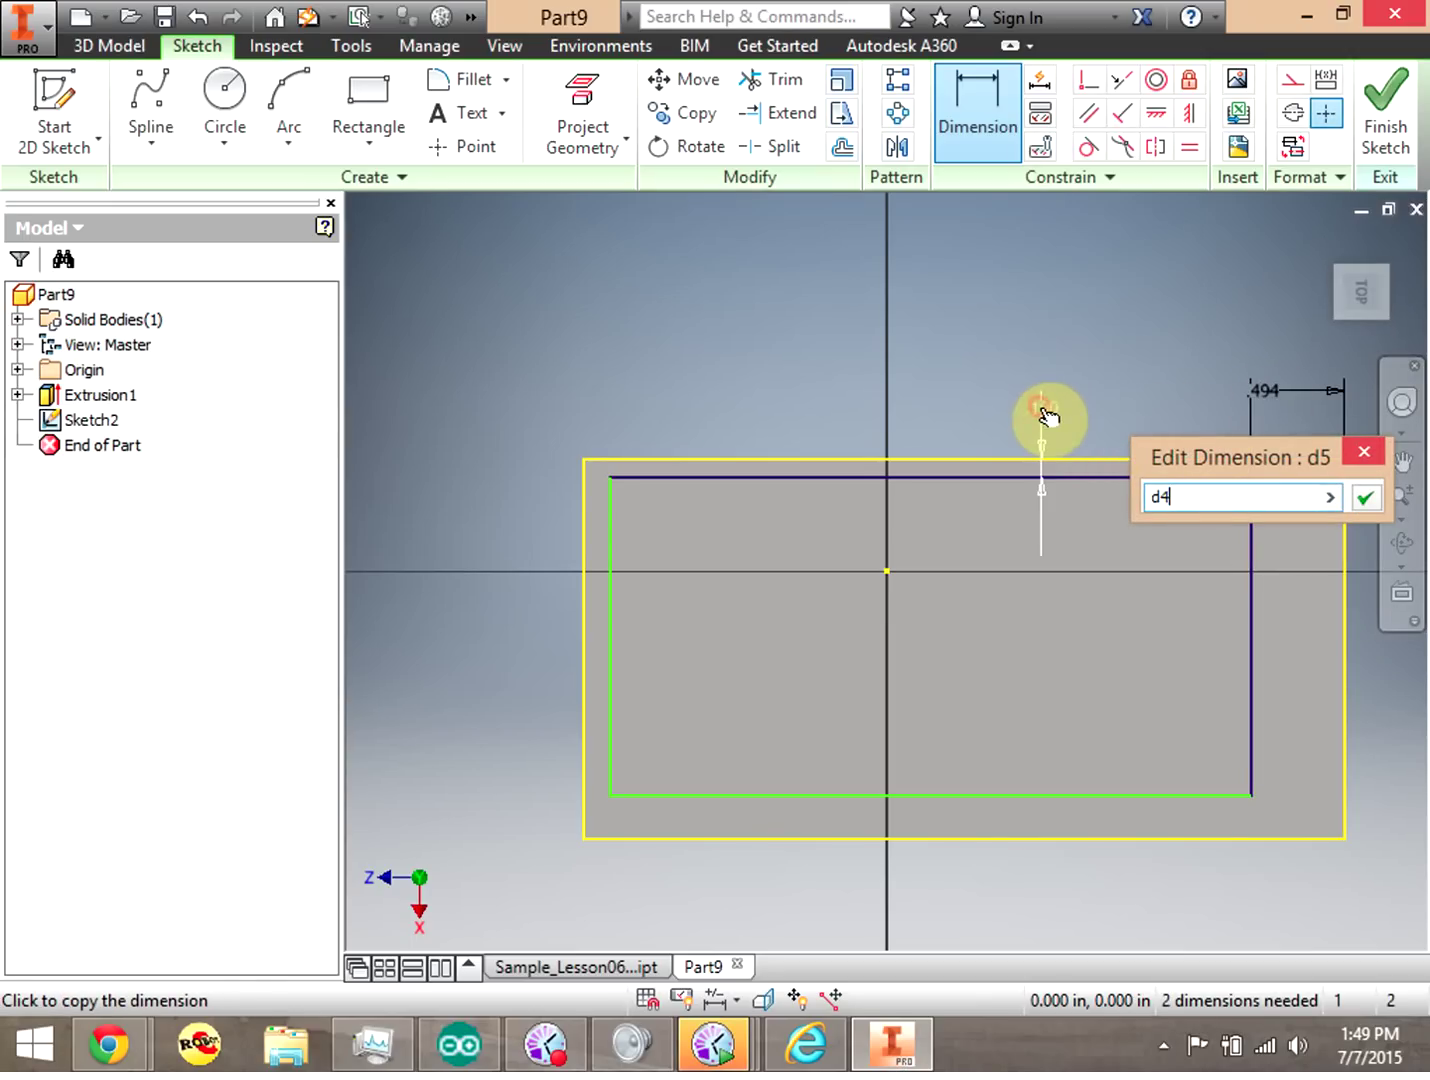
left_click(1366, 497)
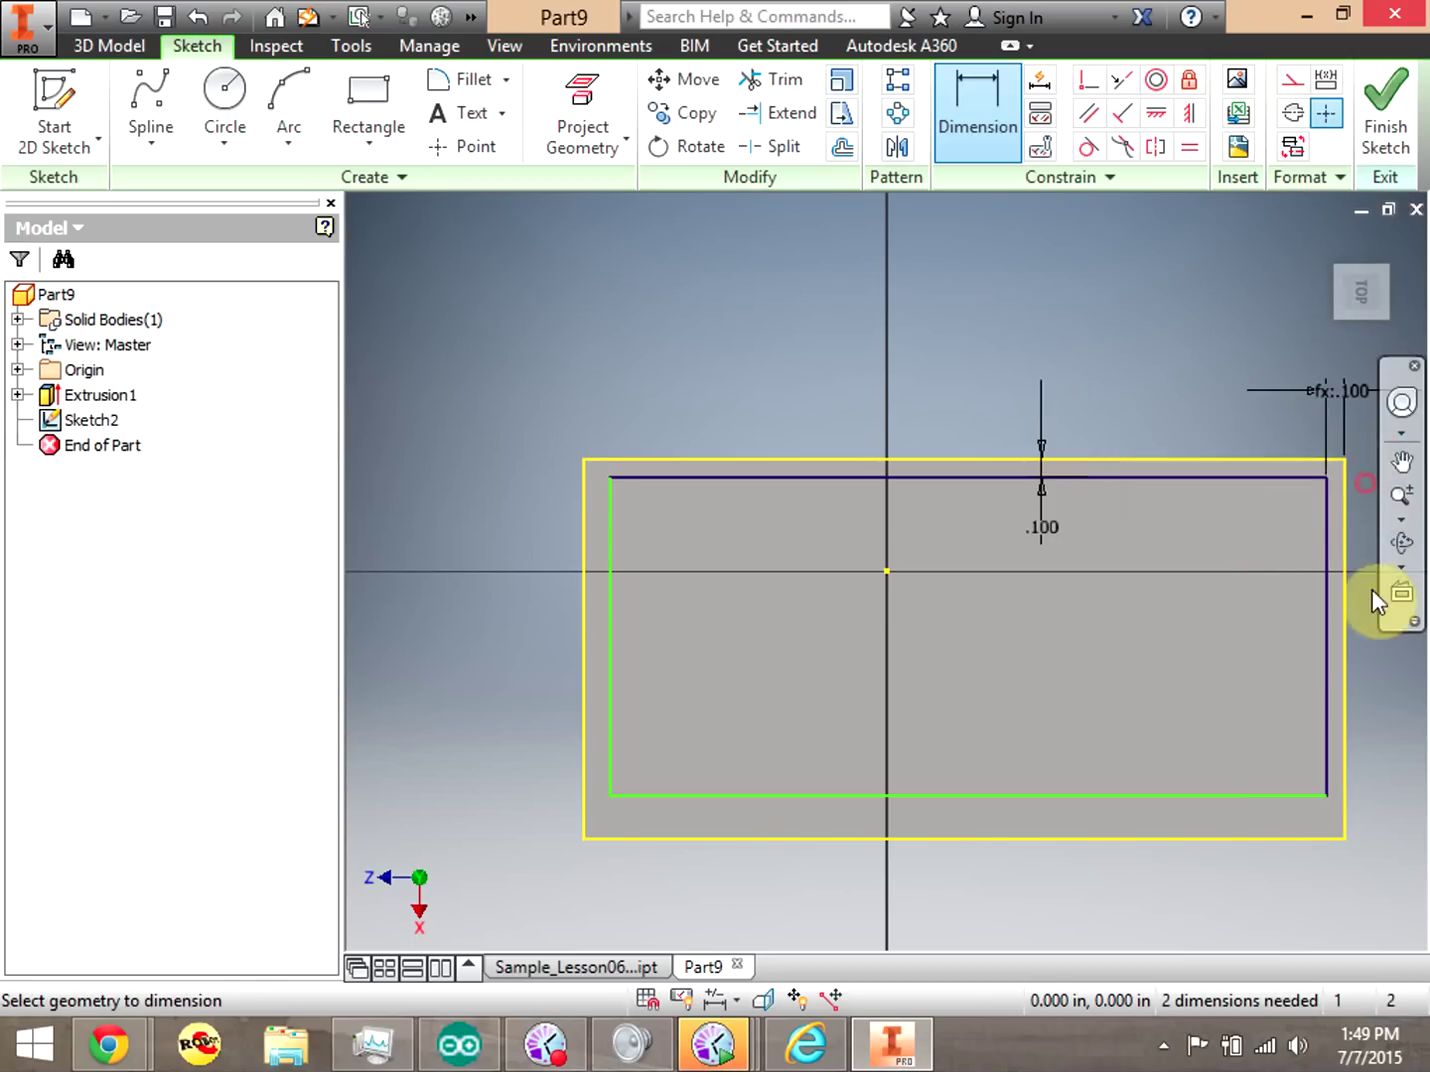
Dimension the gap between the inner rectangle's lower edge and the projected lower block edge, linking its value to d4.
left_click(1110, 838)
left_click(1113, 795)
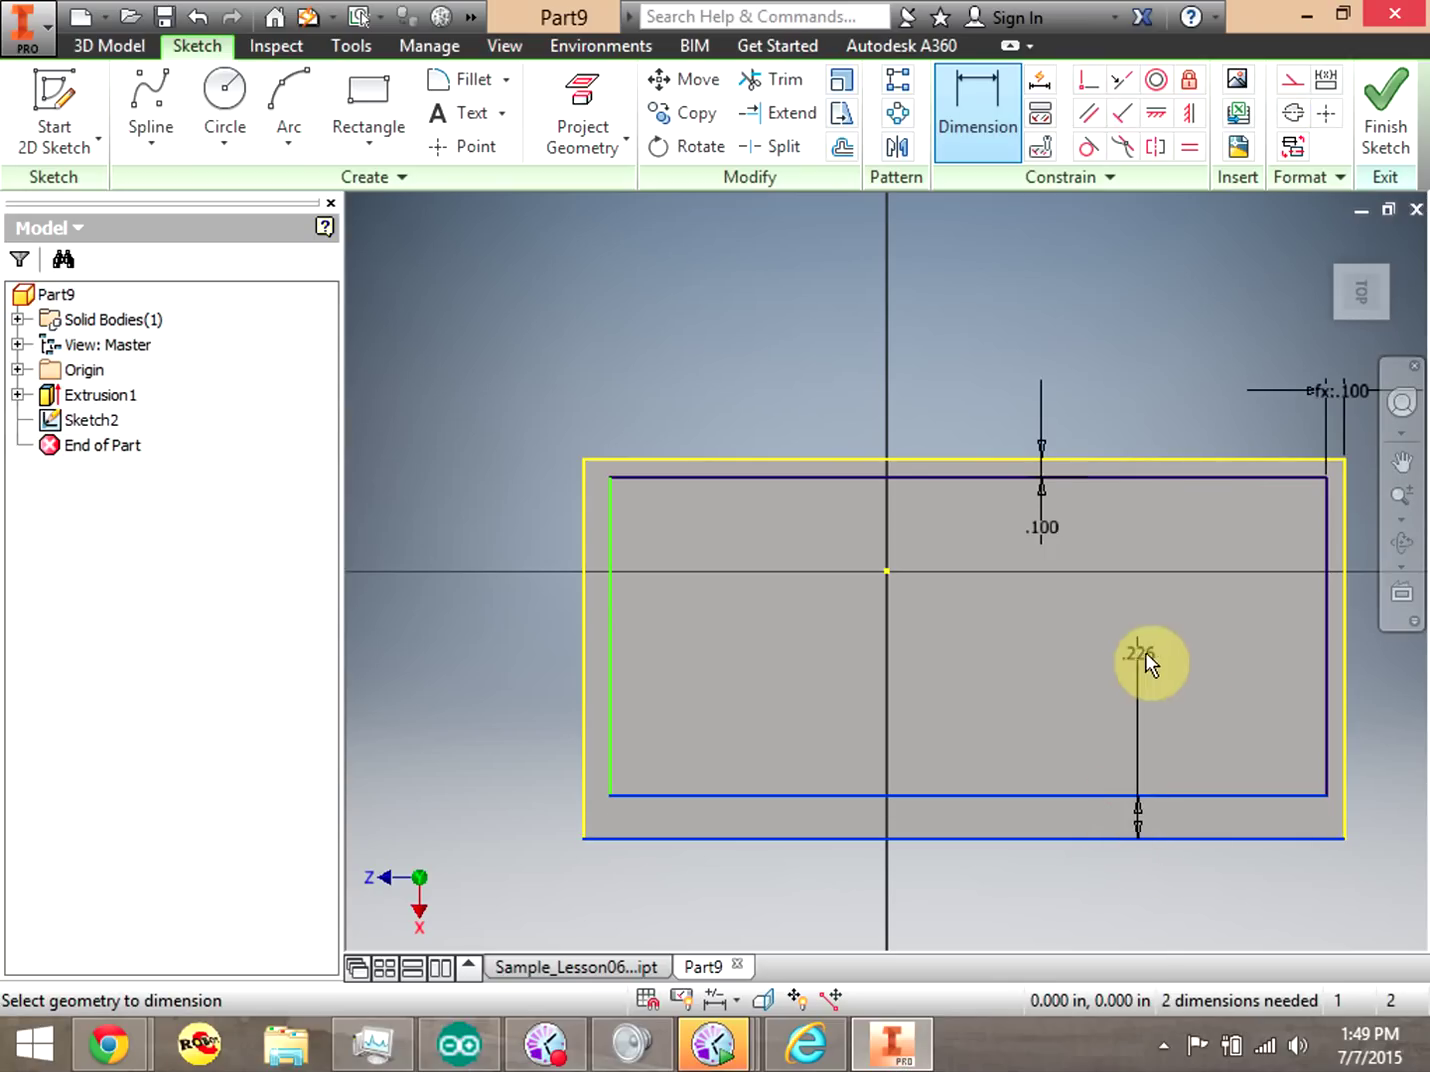
left_click(1141, 899)
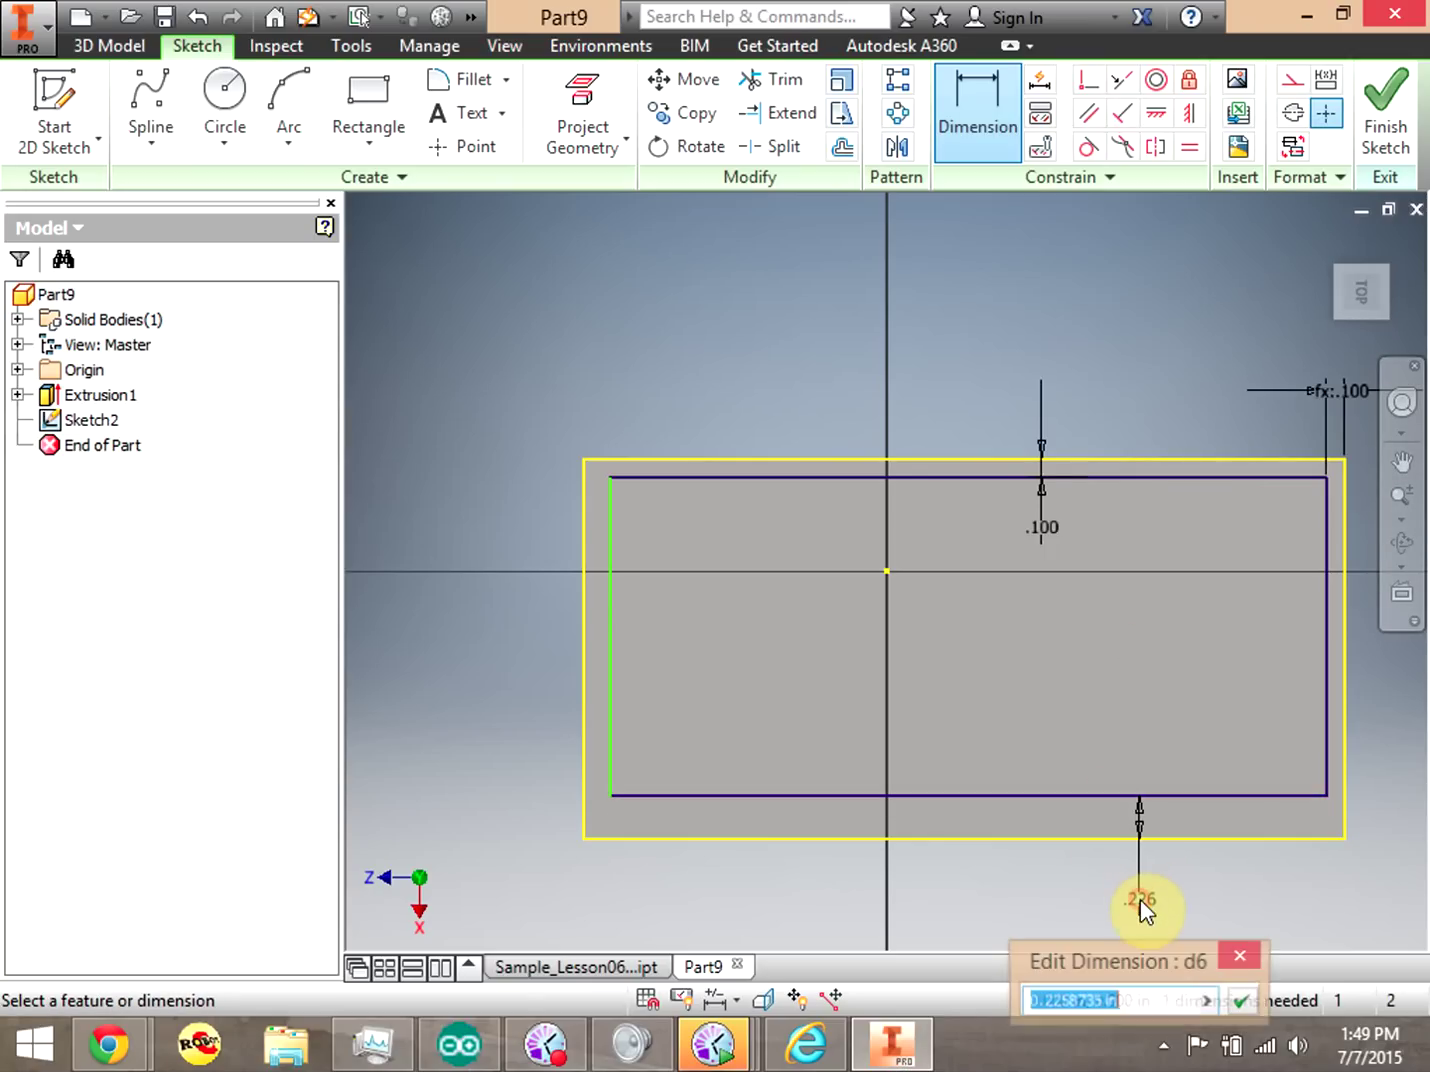
left_click(1047, 530)
left_click(1243, 1011)
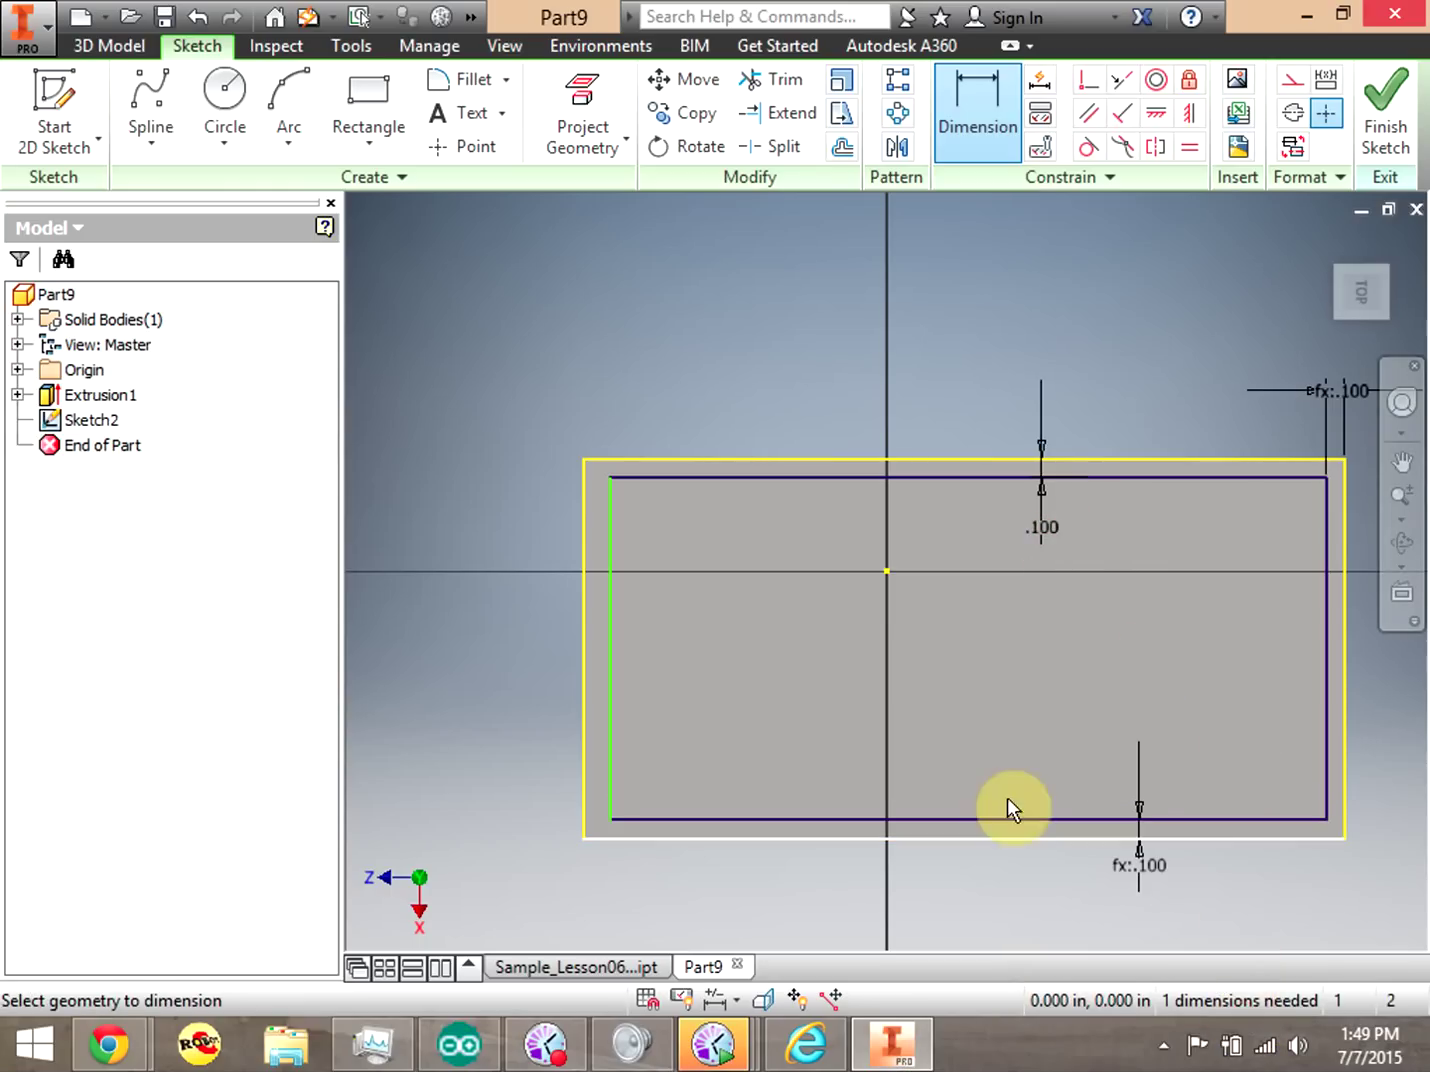
Dimension the gap between the inner rectangle's left edge and the projected left block edge, linking its value to d4.
left_click(611, 688)
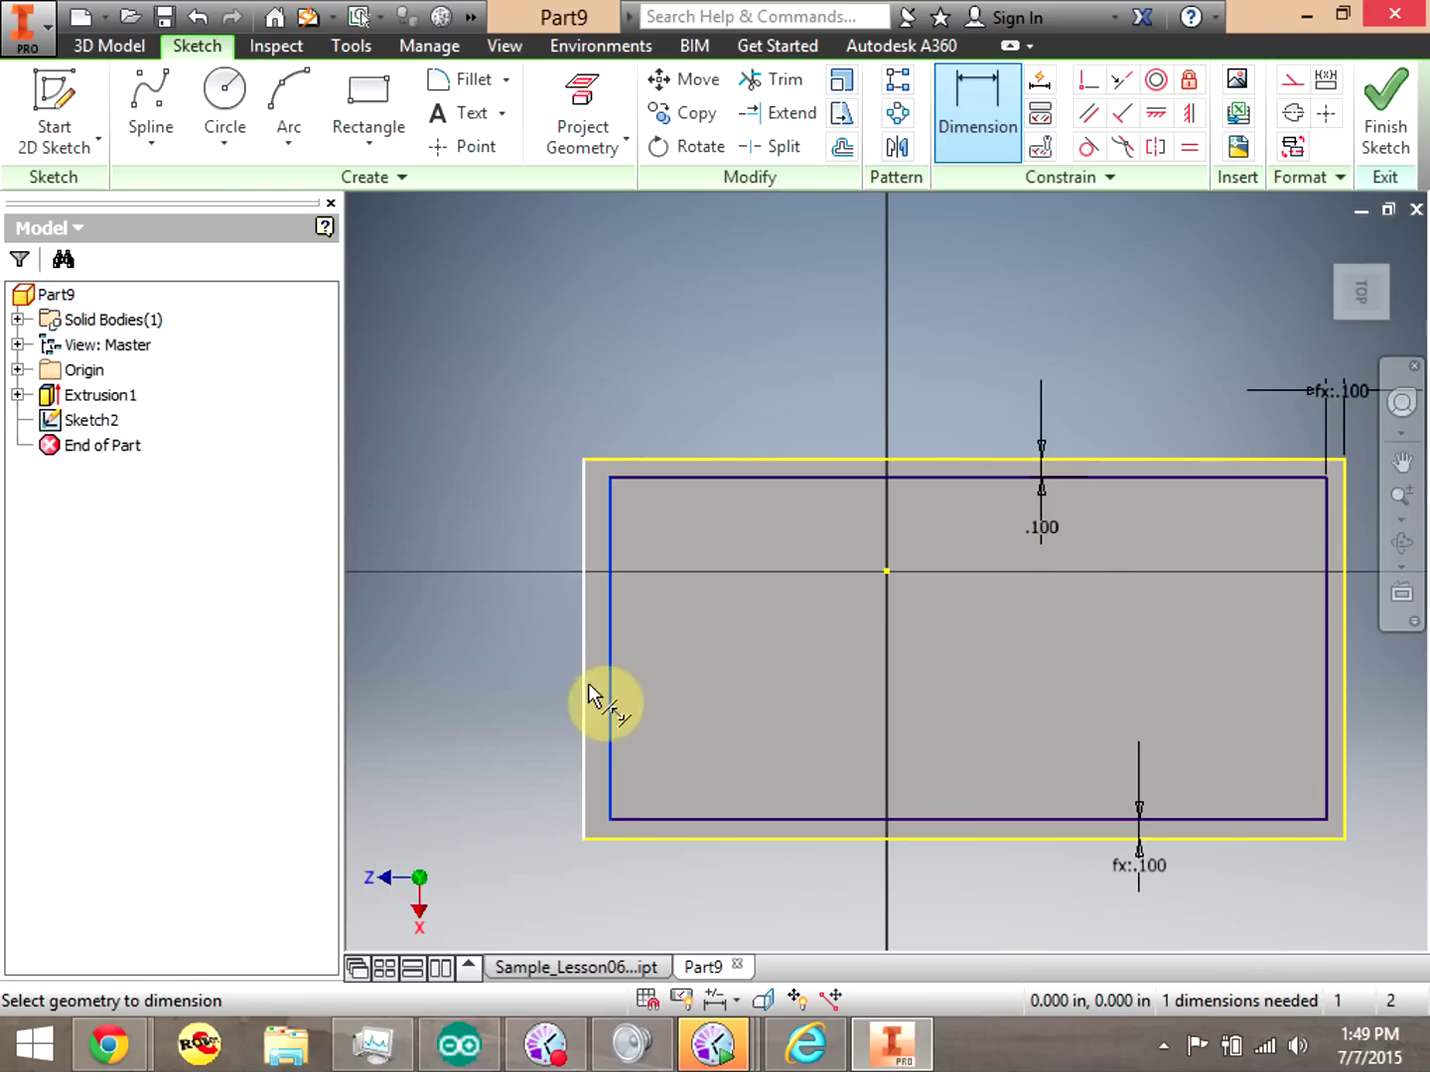
left_click(583, 686)
left_click(468, 658)
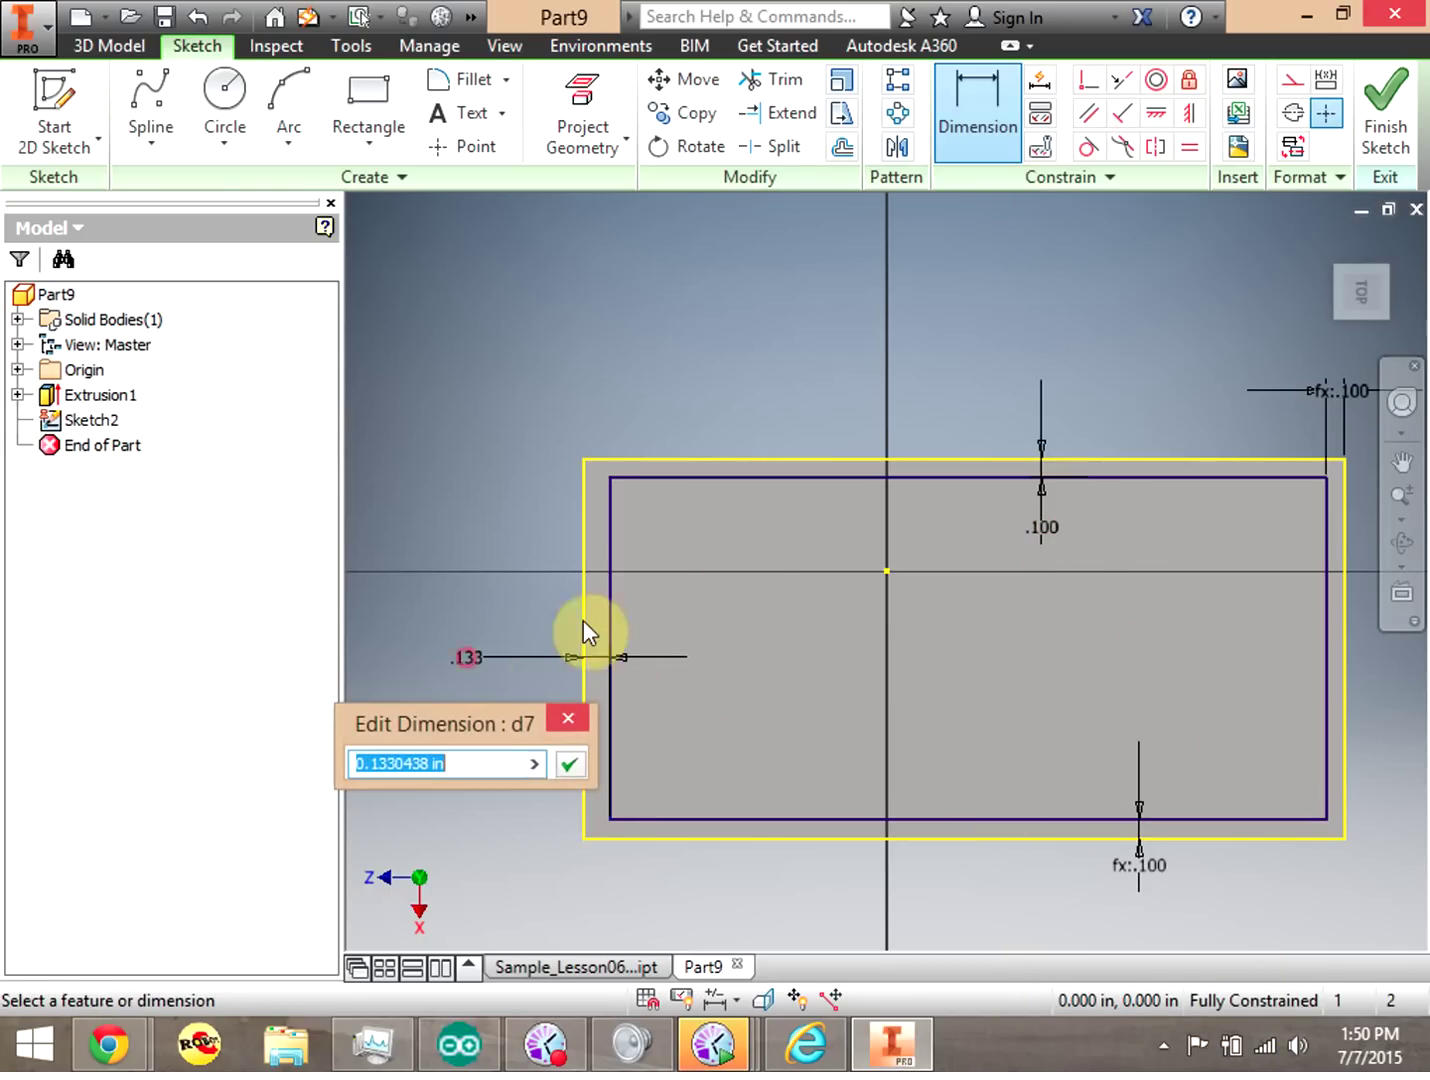
left_click(1036, 527)
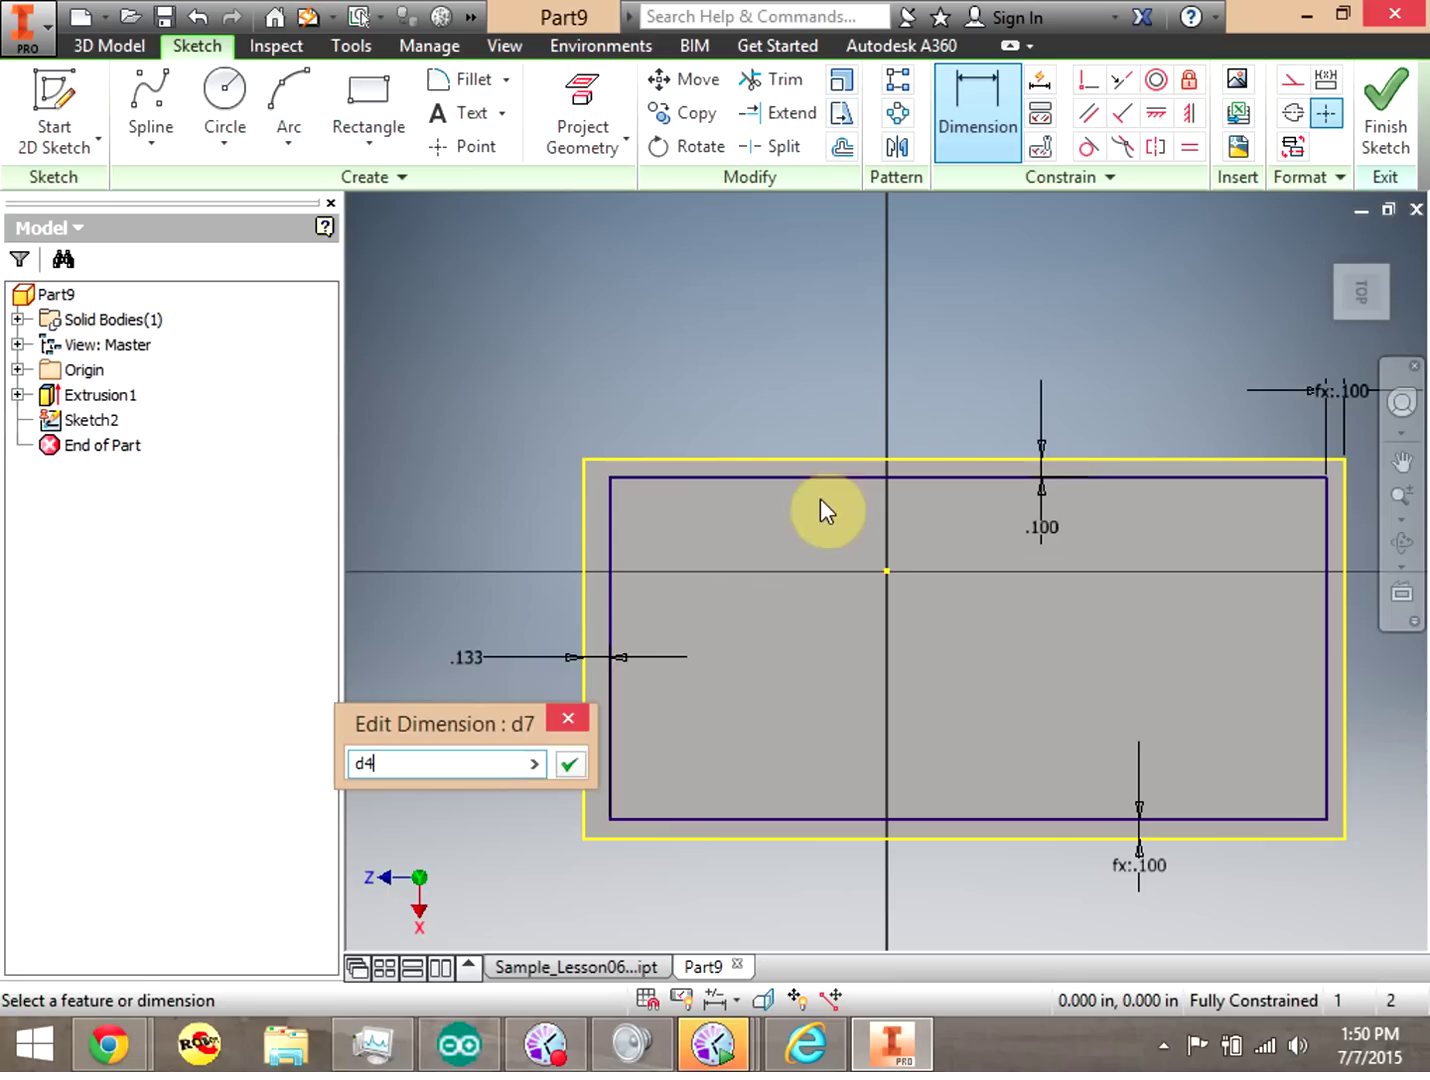
left_click(580, 763)
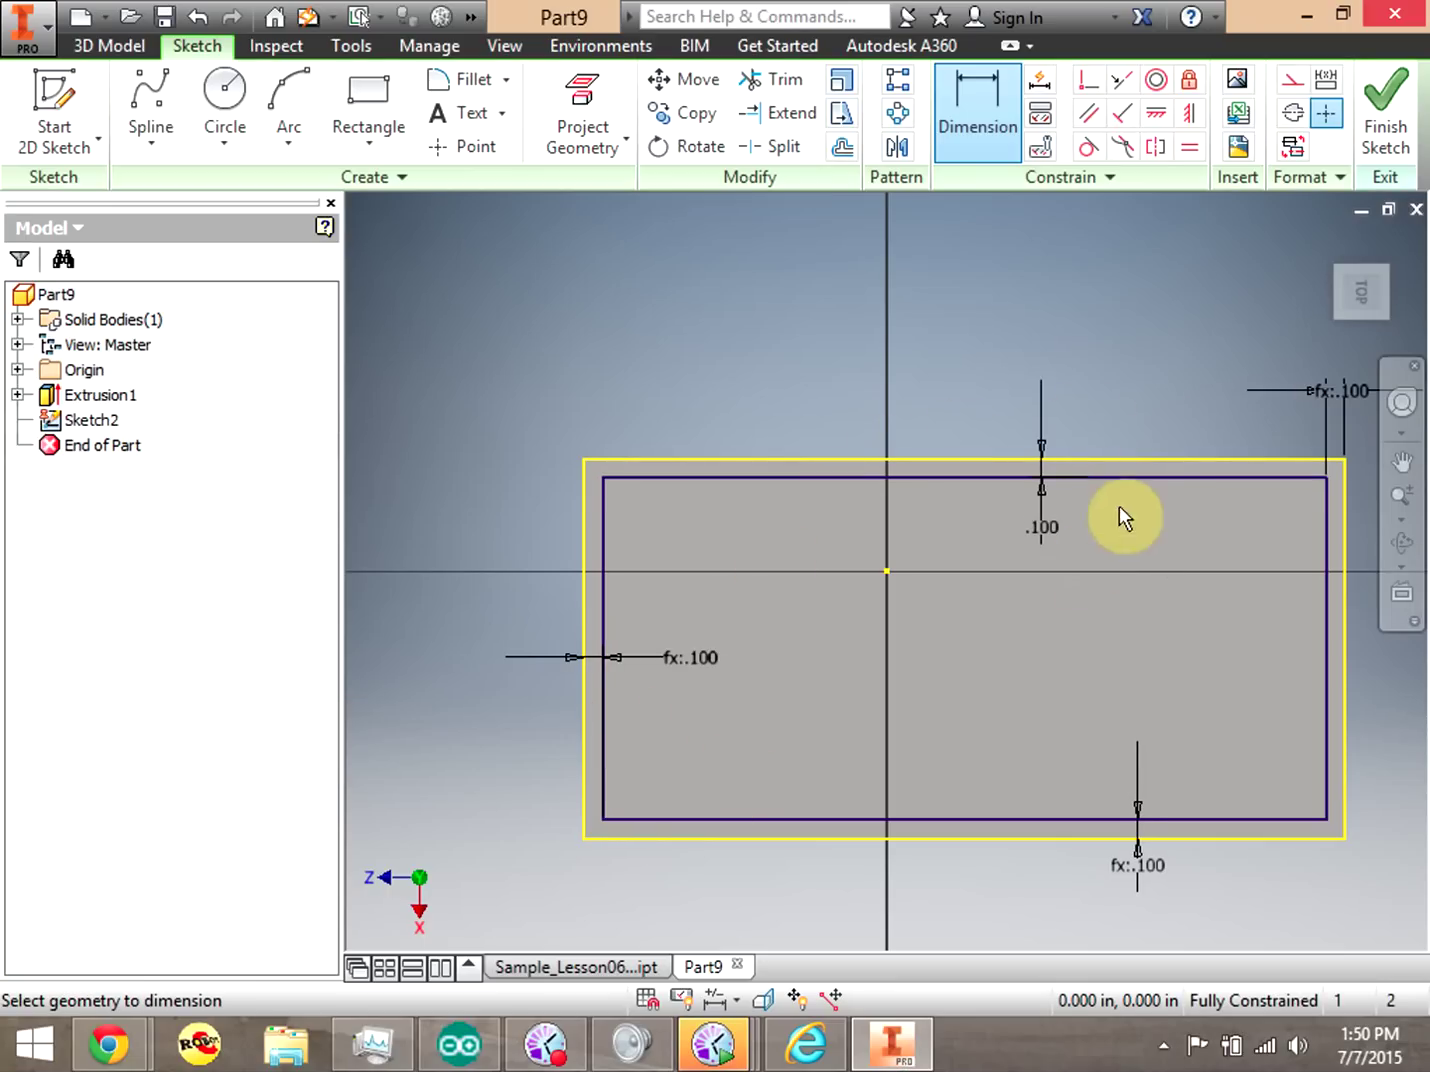
Set the upper gap dimension d4, which drives the other three offsets, to 0.5 in.
left_click(1049, 534)
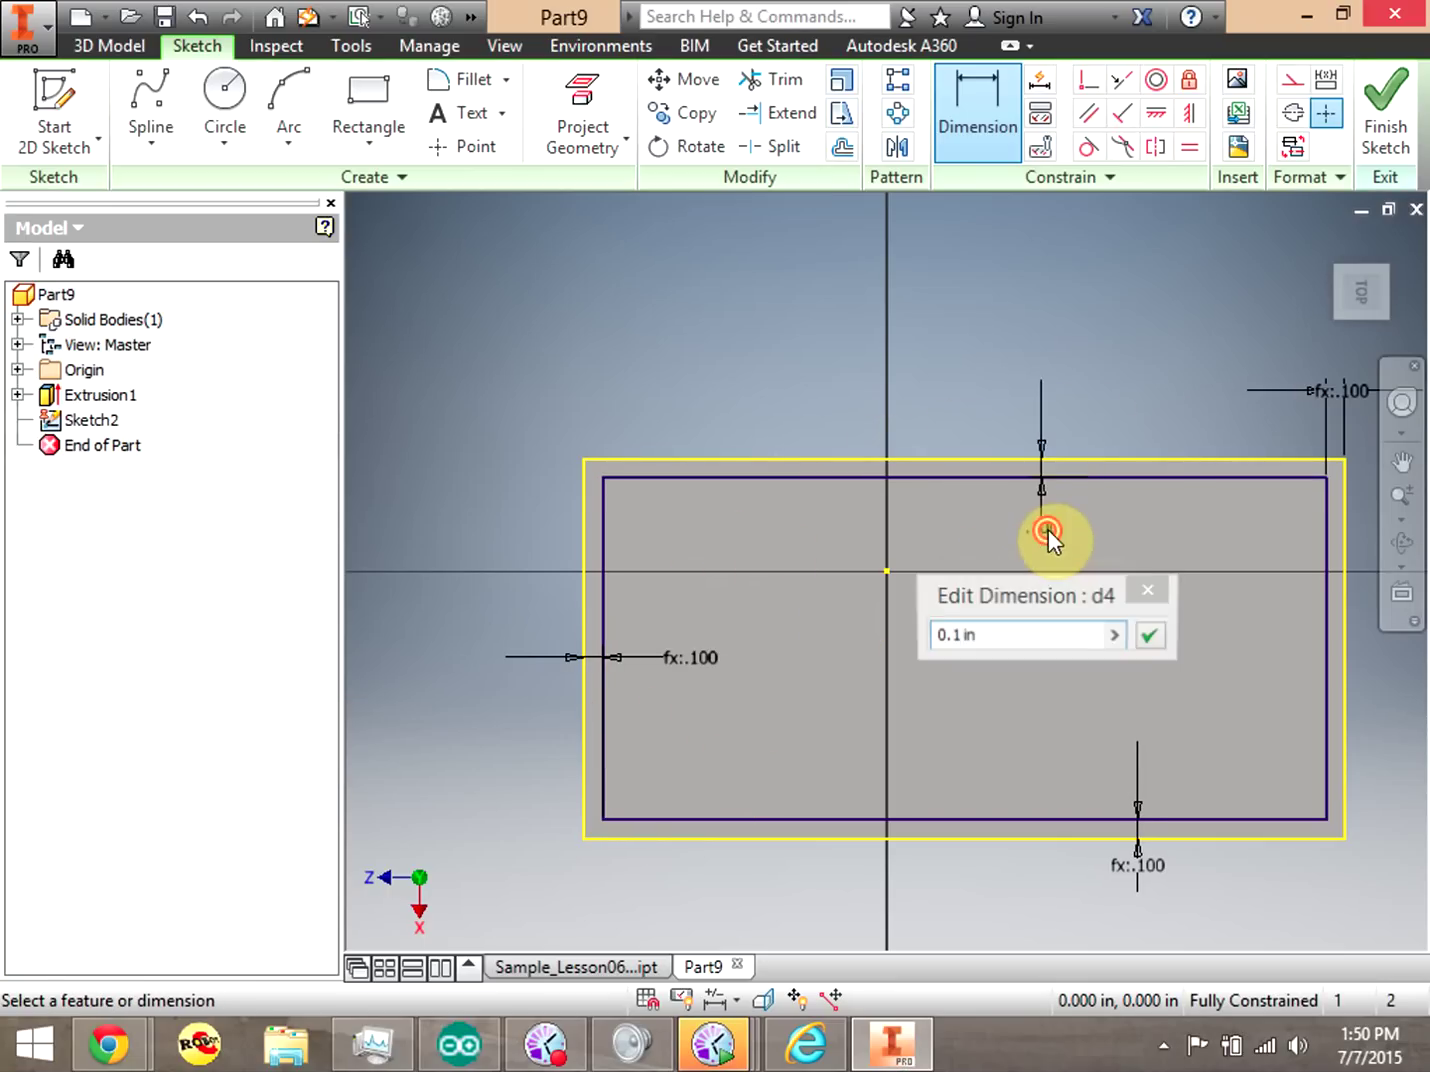
left_click(957, 634)
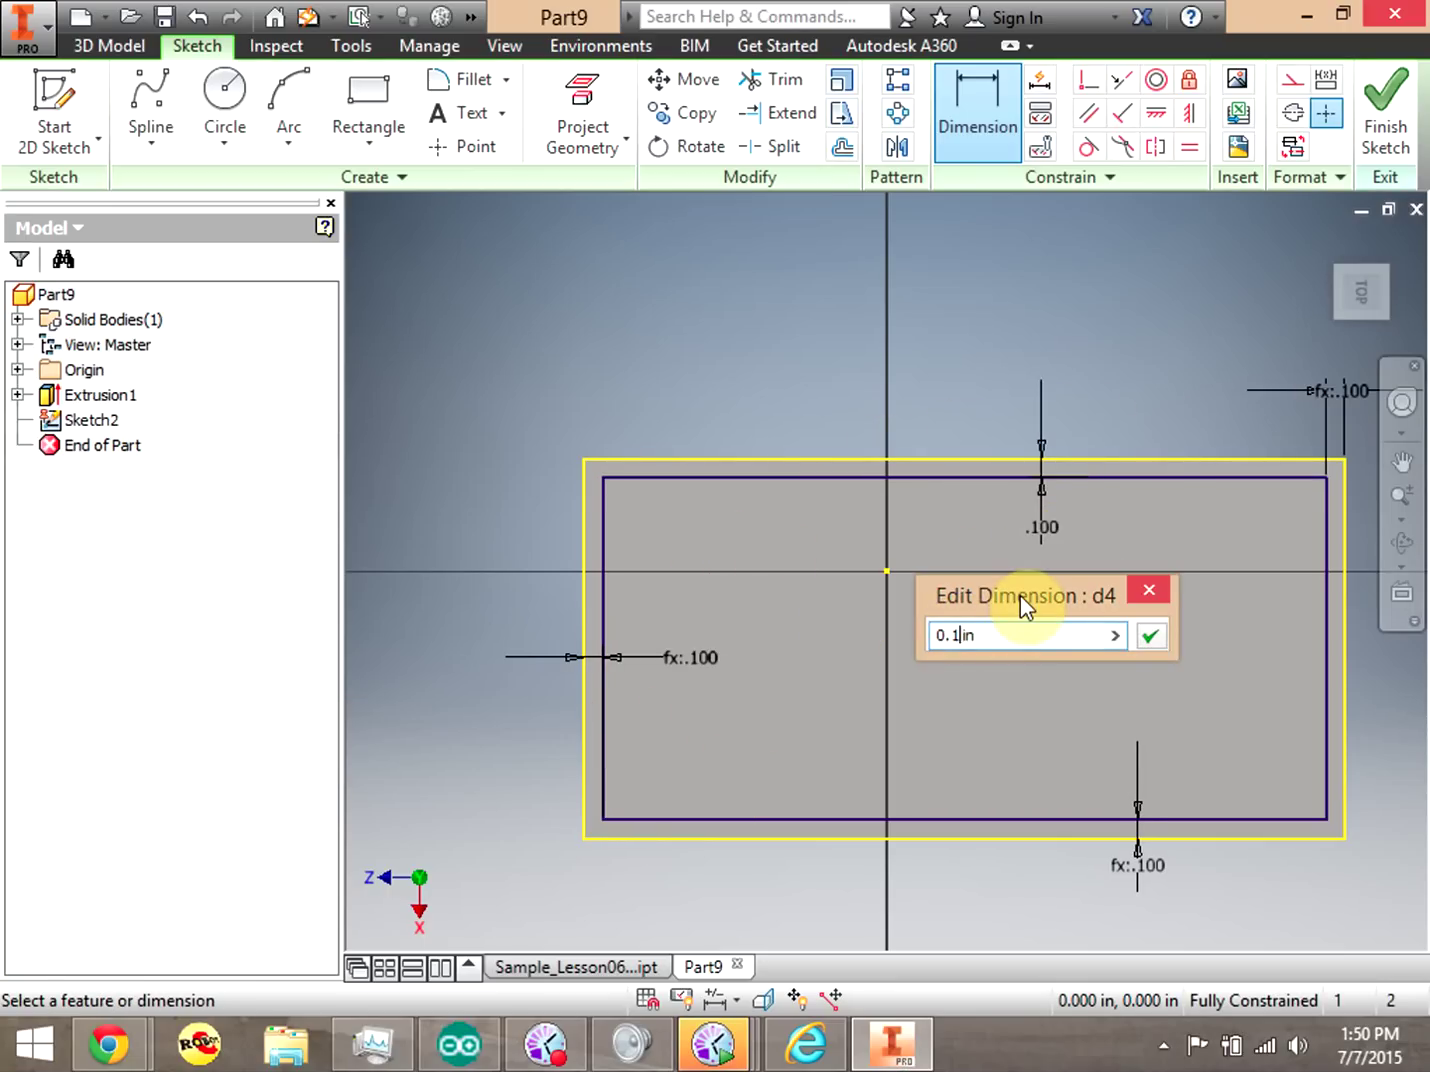
key("BackSpace")
type("5")
left_click(1155, 634)
Set the upper gap dimension d4 back to 0.1 in.
left_click(1043, 212)
left_click(949, 309)
key("BackSpace")
type("1")
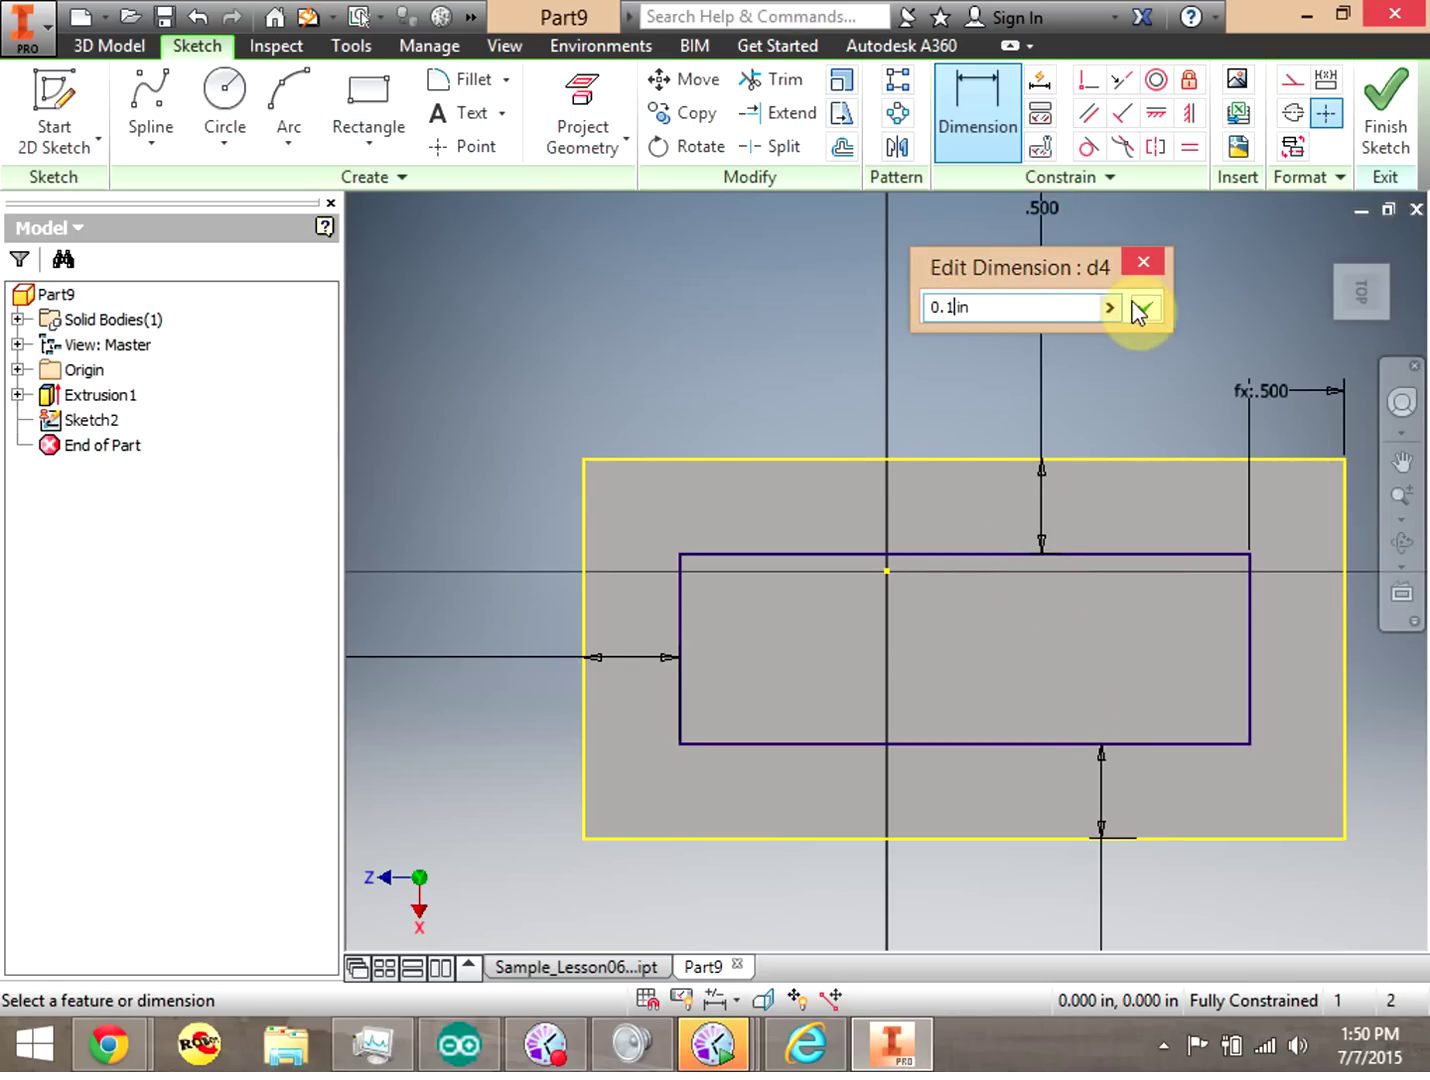
left_click(1141, 306)
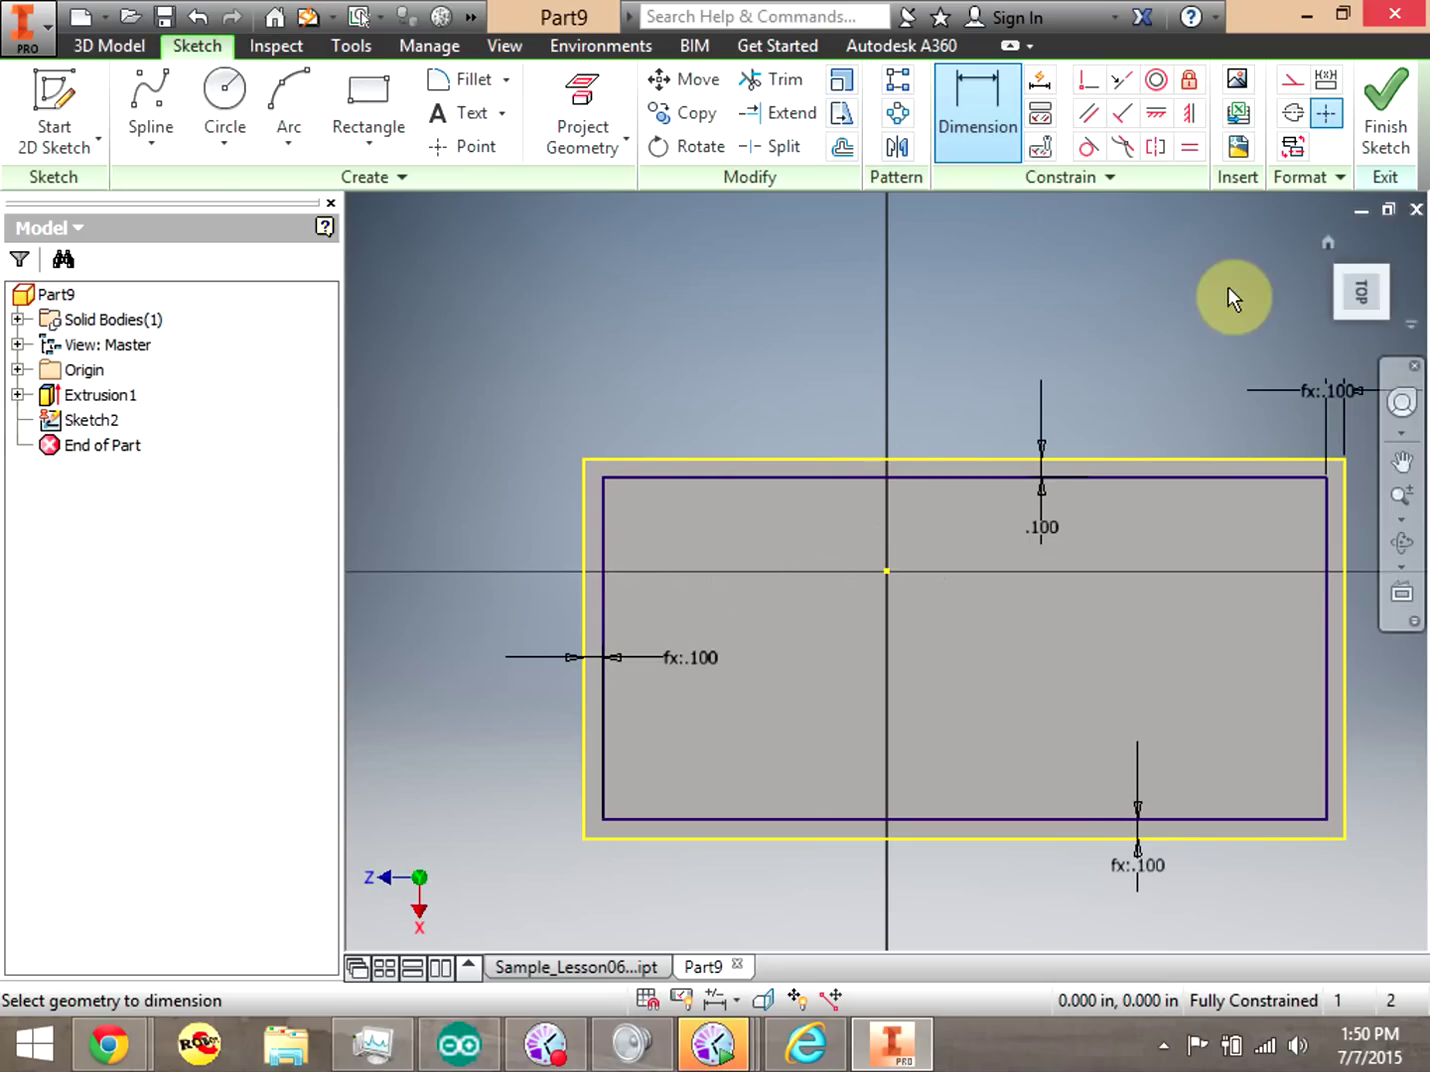
Finish the sketch on the block's top face and show the part in the home view.
key("F6")
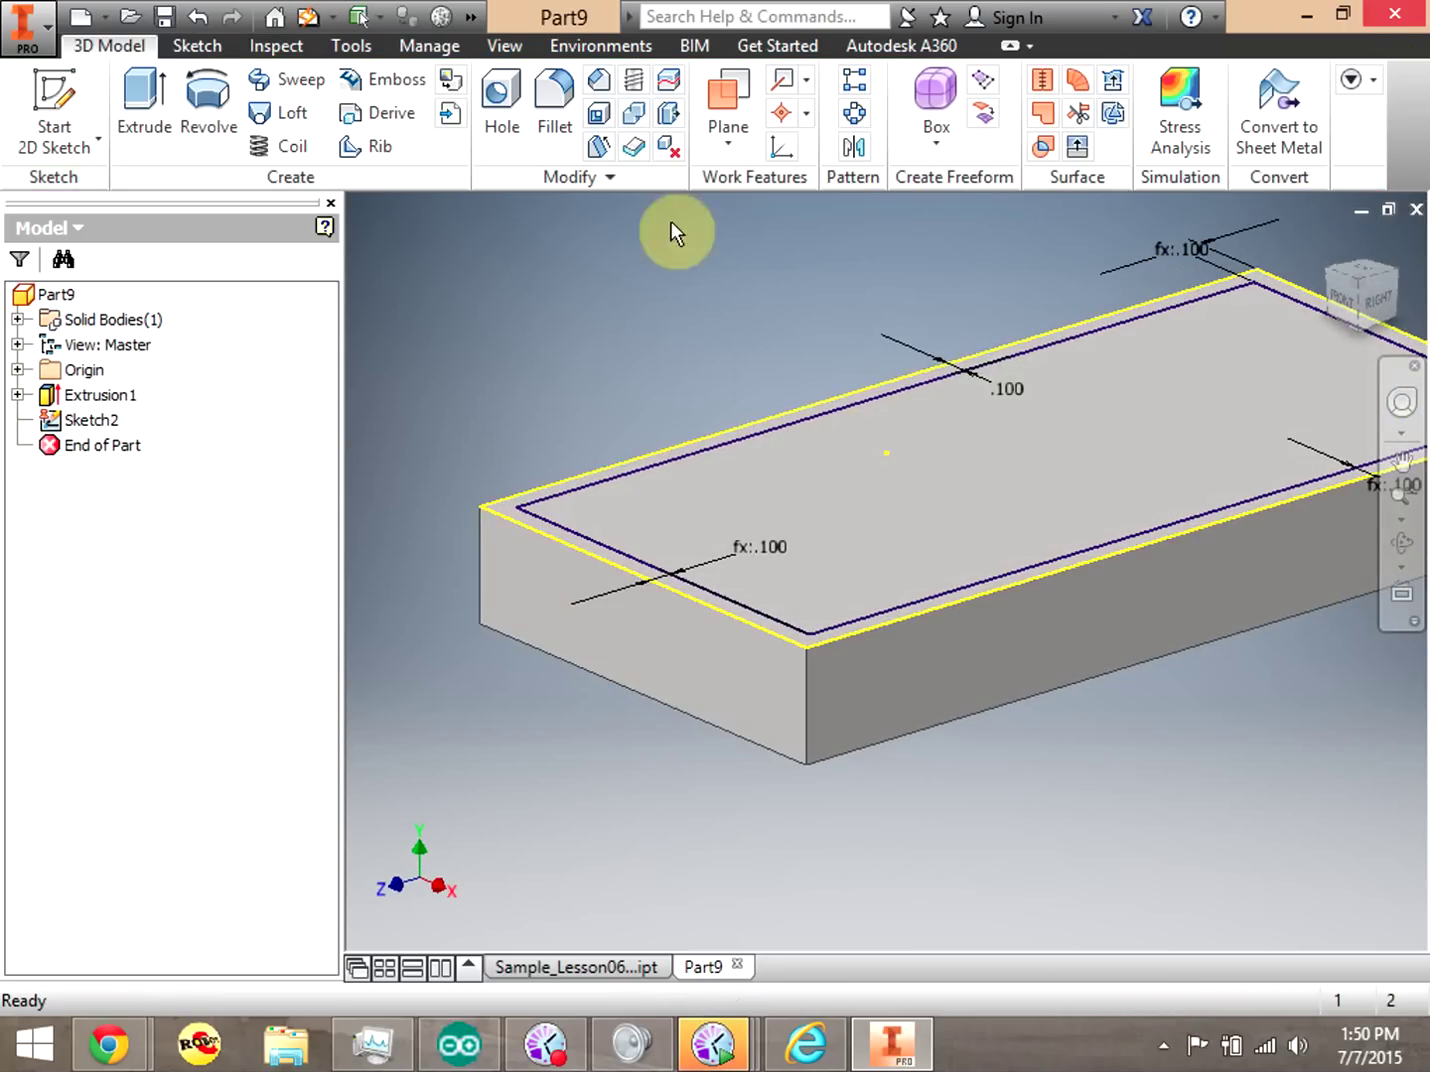
right_click(805, 693)
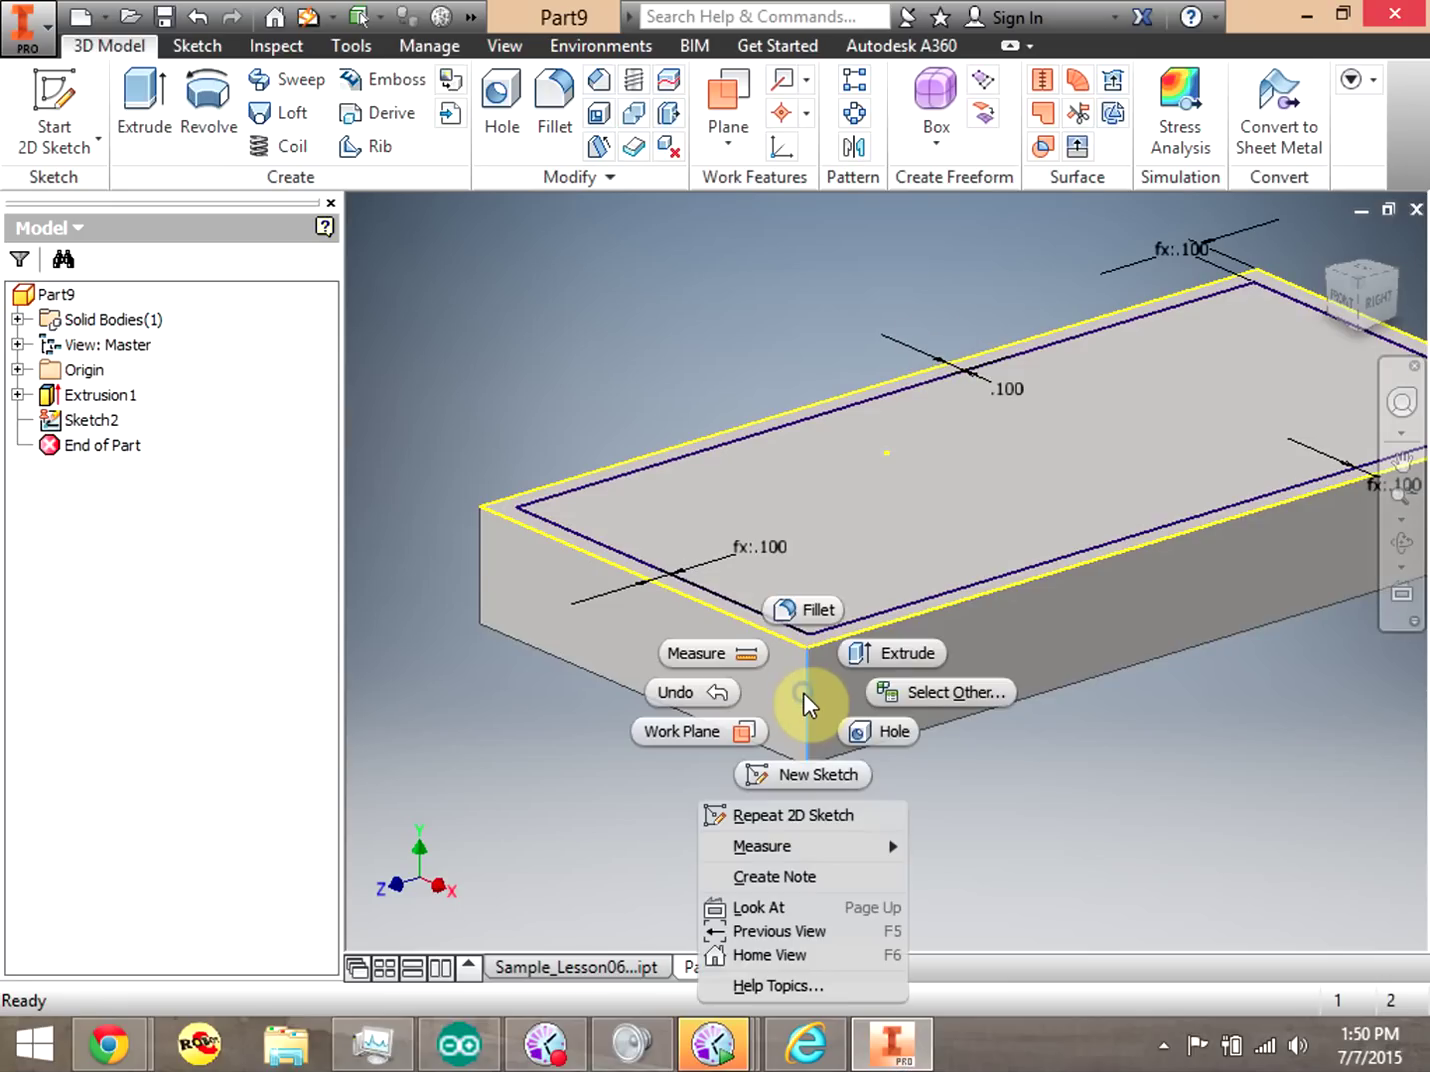
left_click(985, 756)
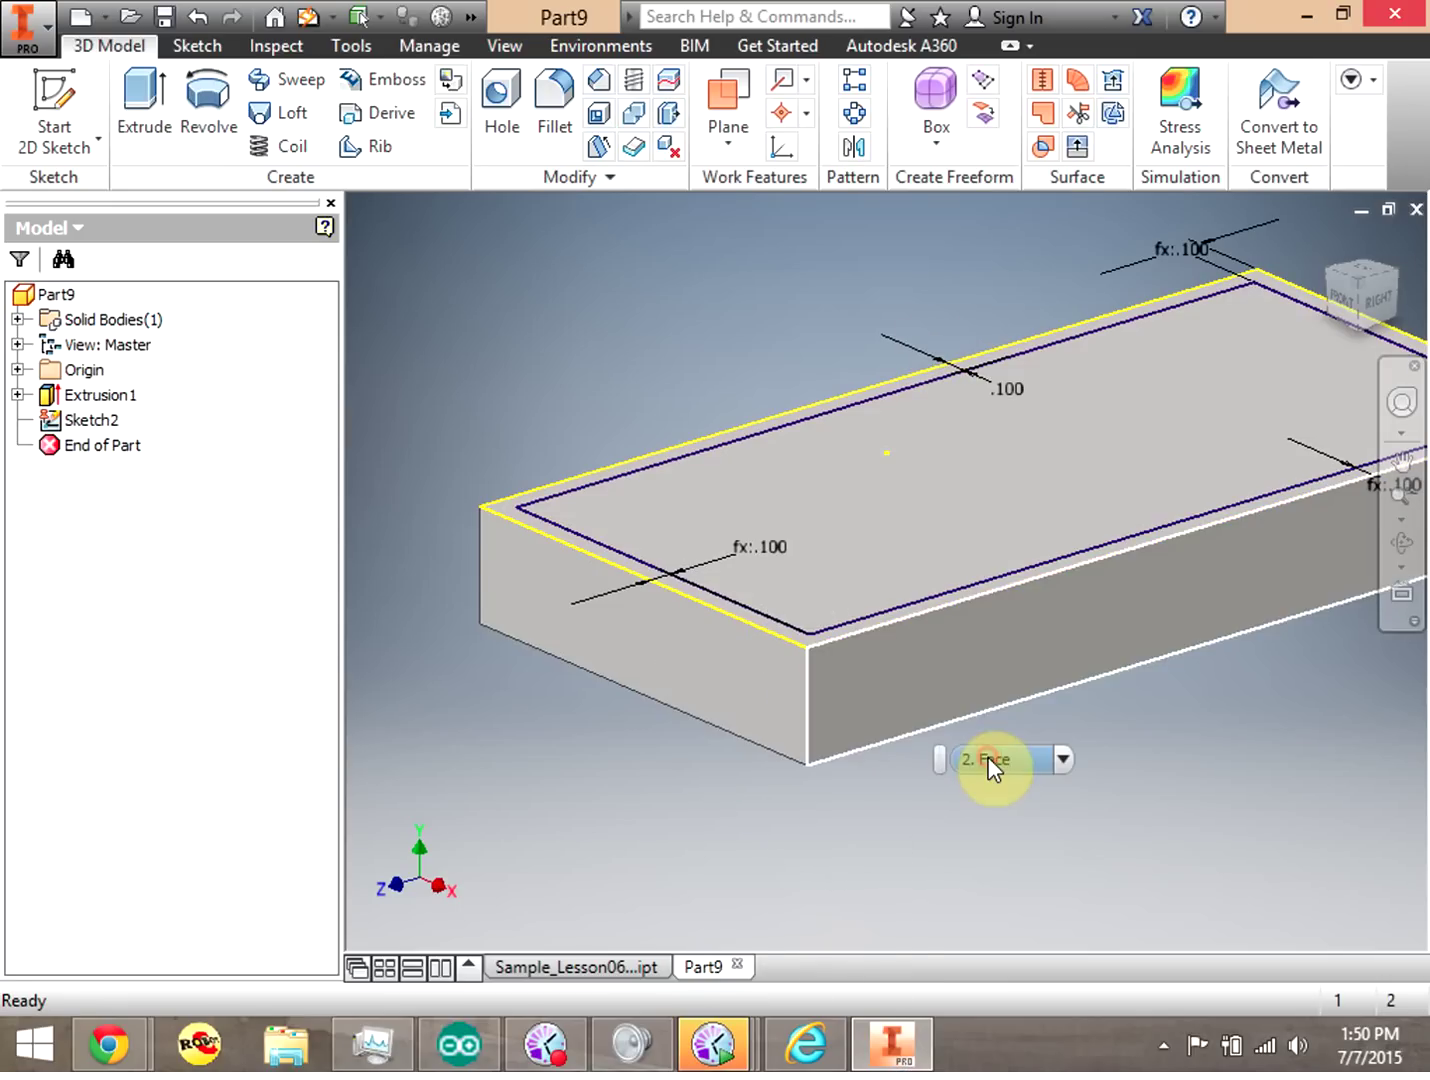
left_click(855, 586)
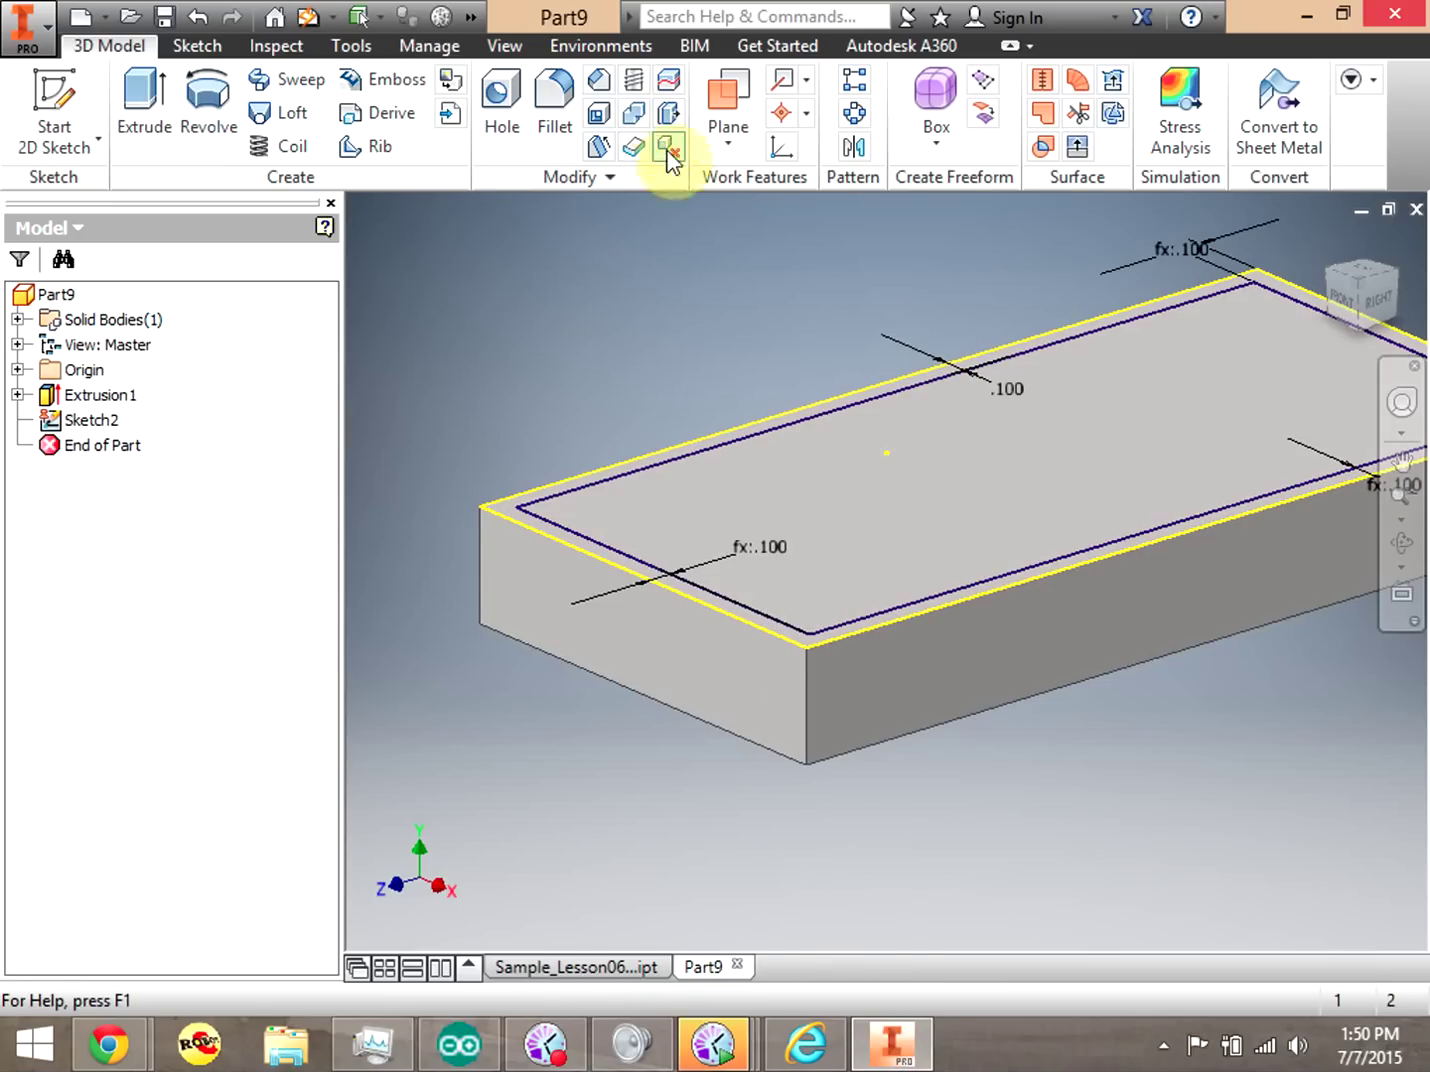
Extrude the inner rectangle as a cut 0.4 in deep into the block.
left_click(145, 96)
left_click(814, 505)
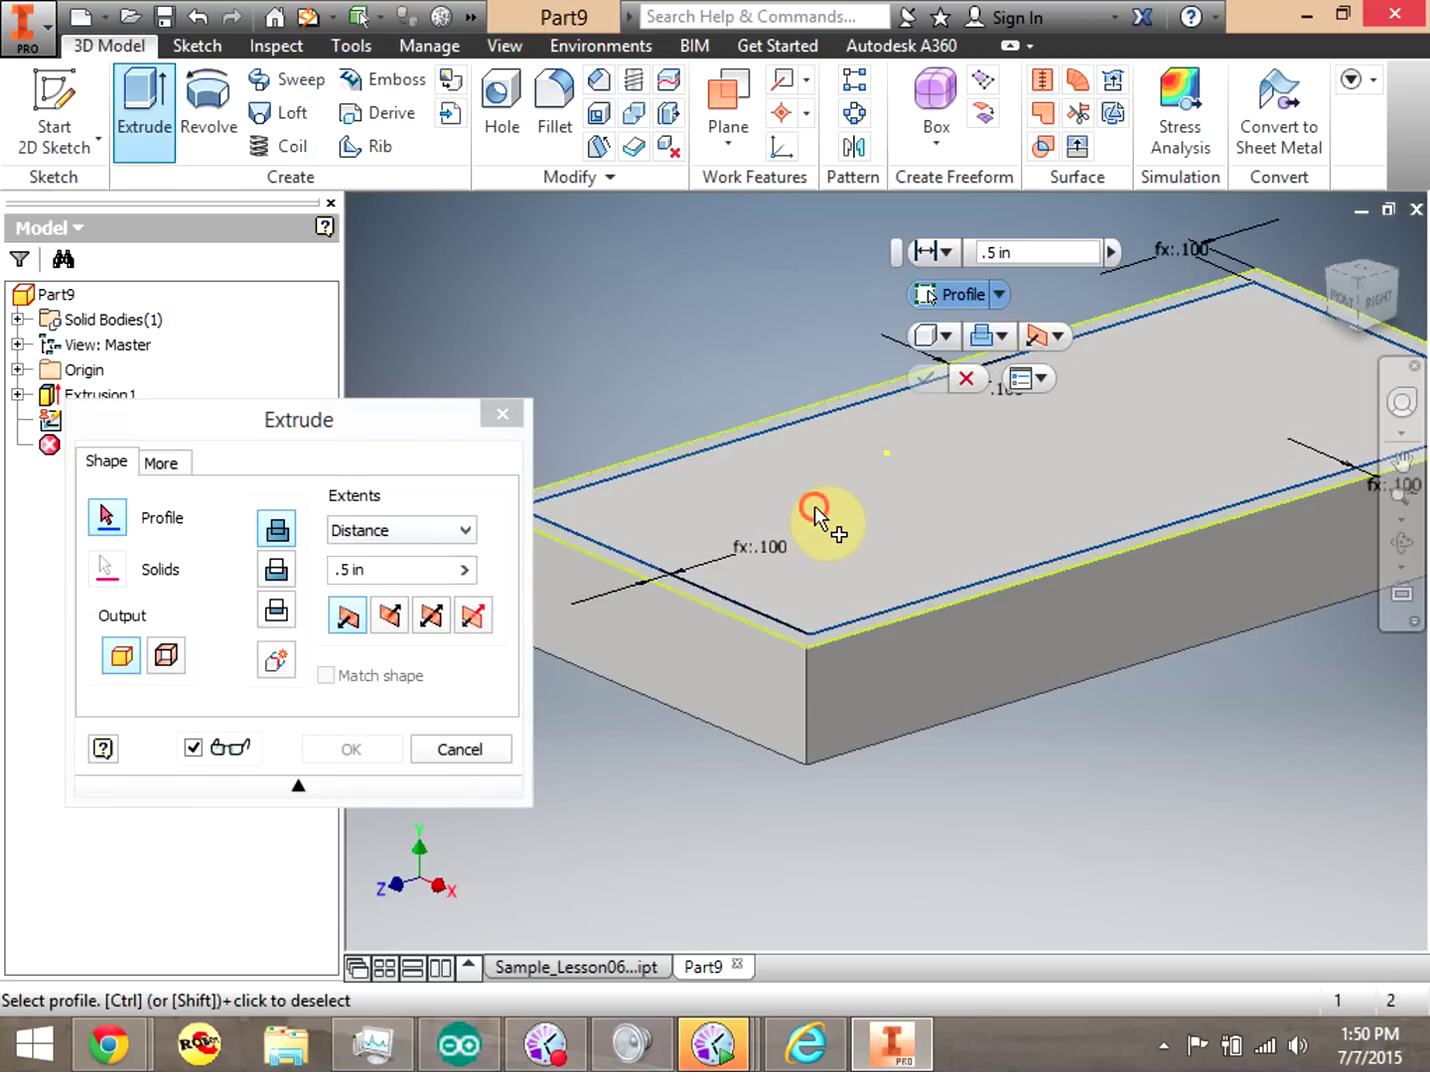
left_click_drag(351, 440, 297, 416)
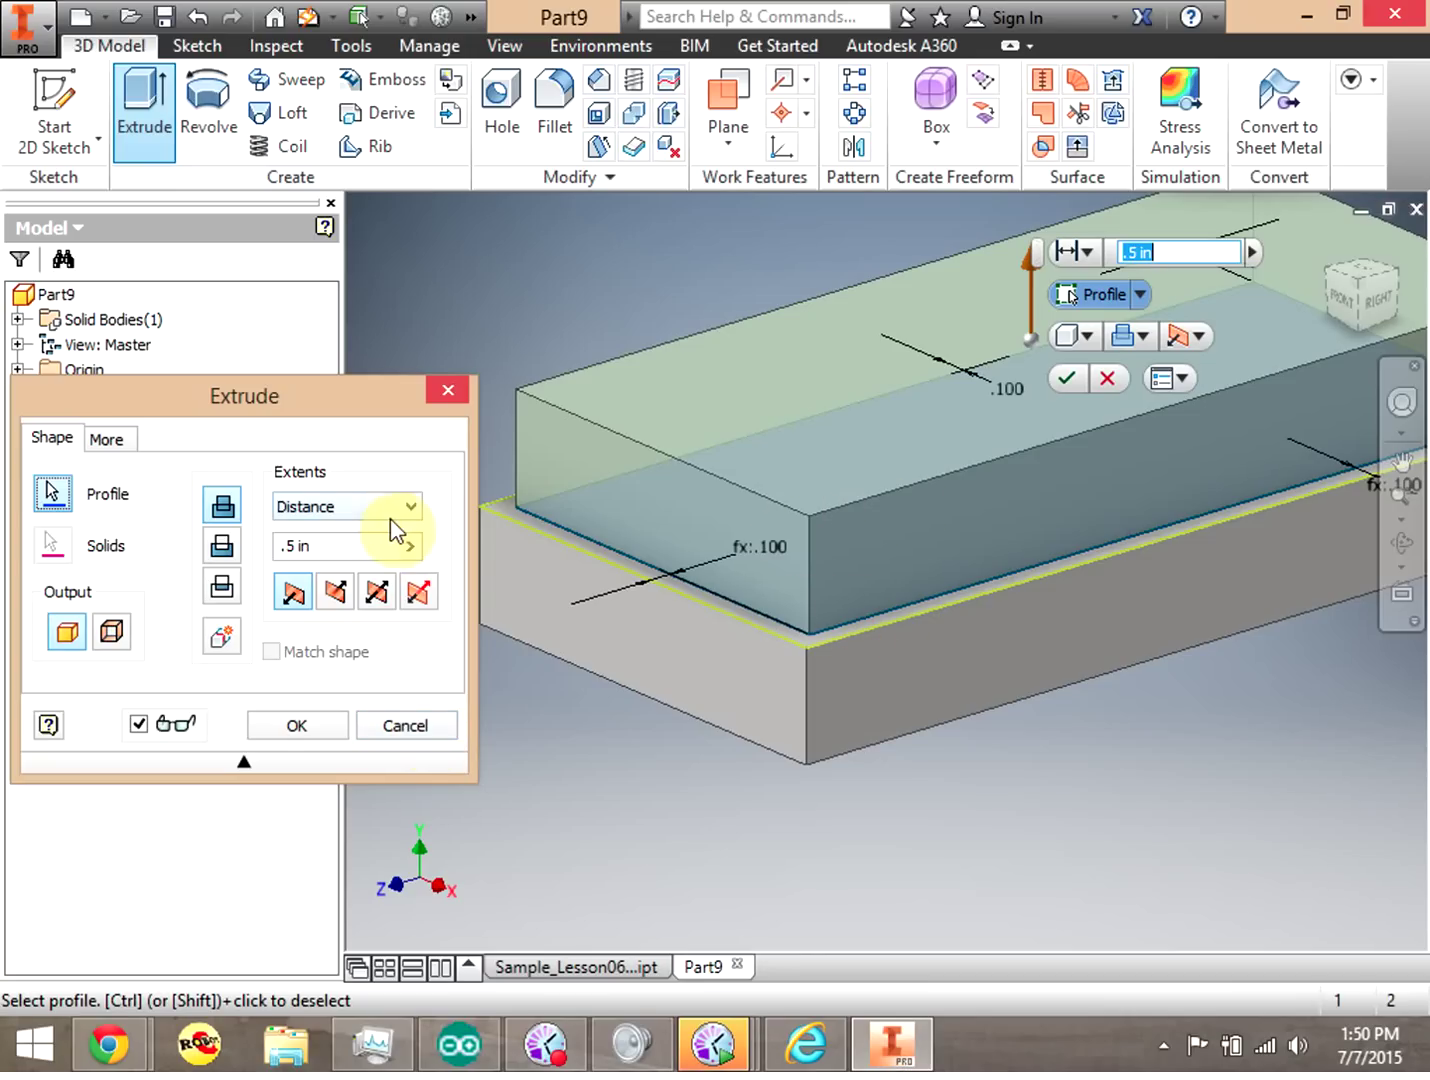
left_click(237, 549)
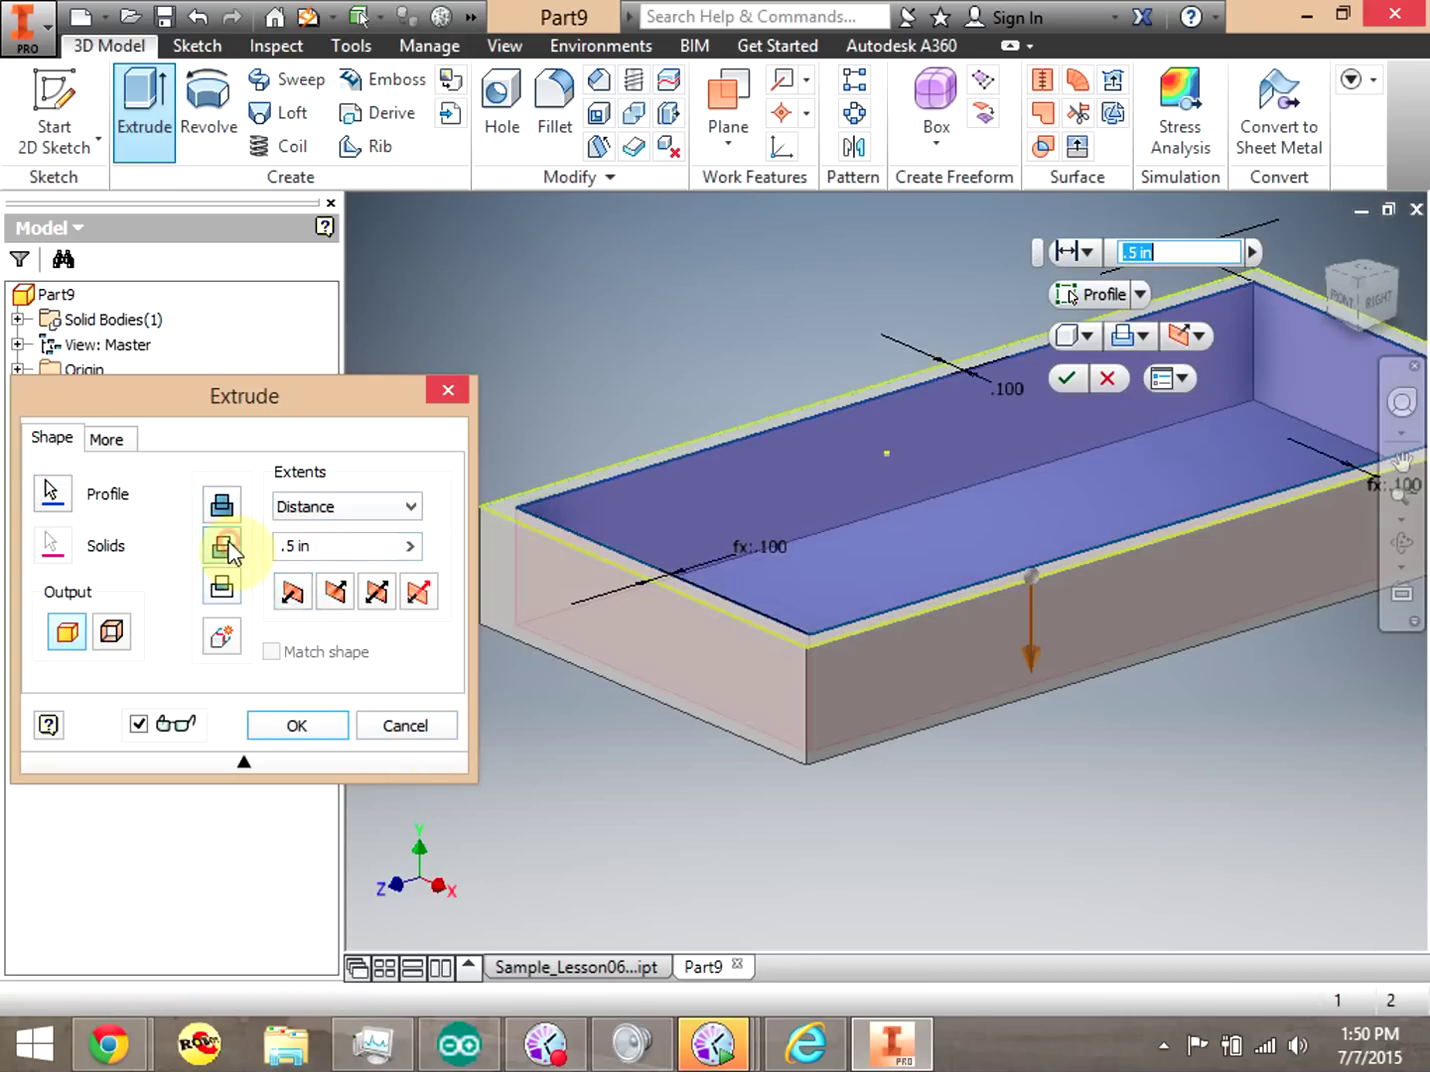
left_click(295, 546)
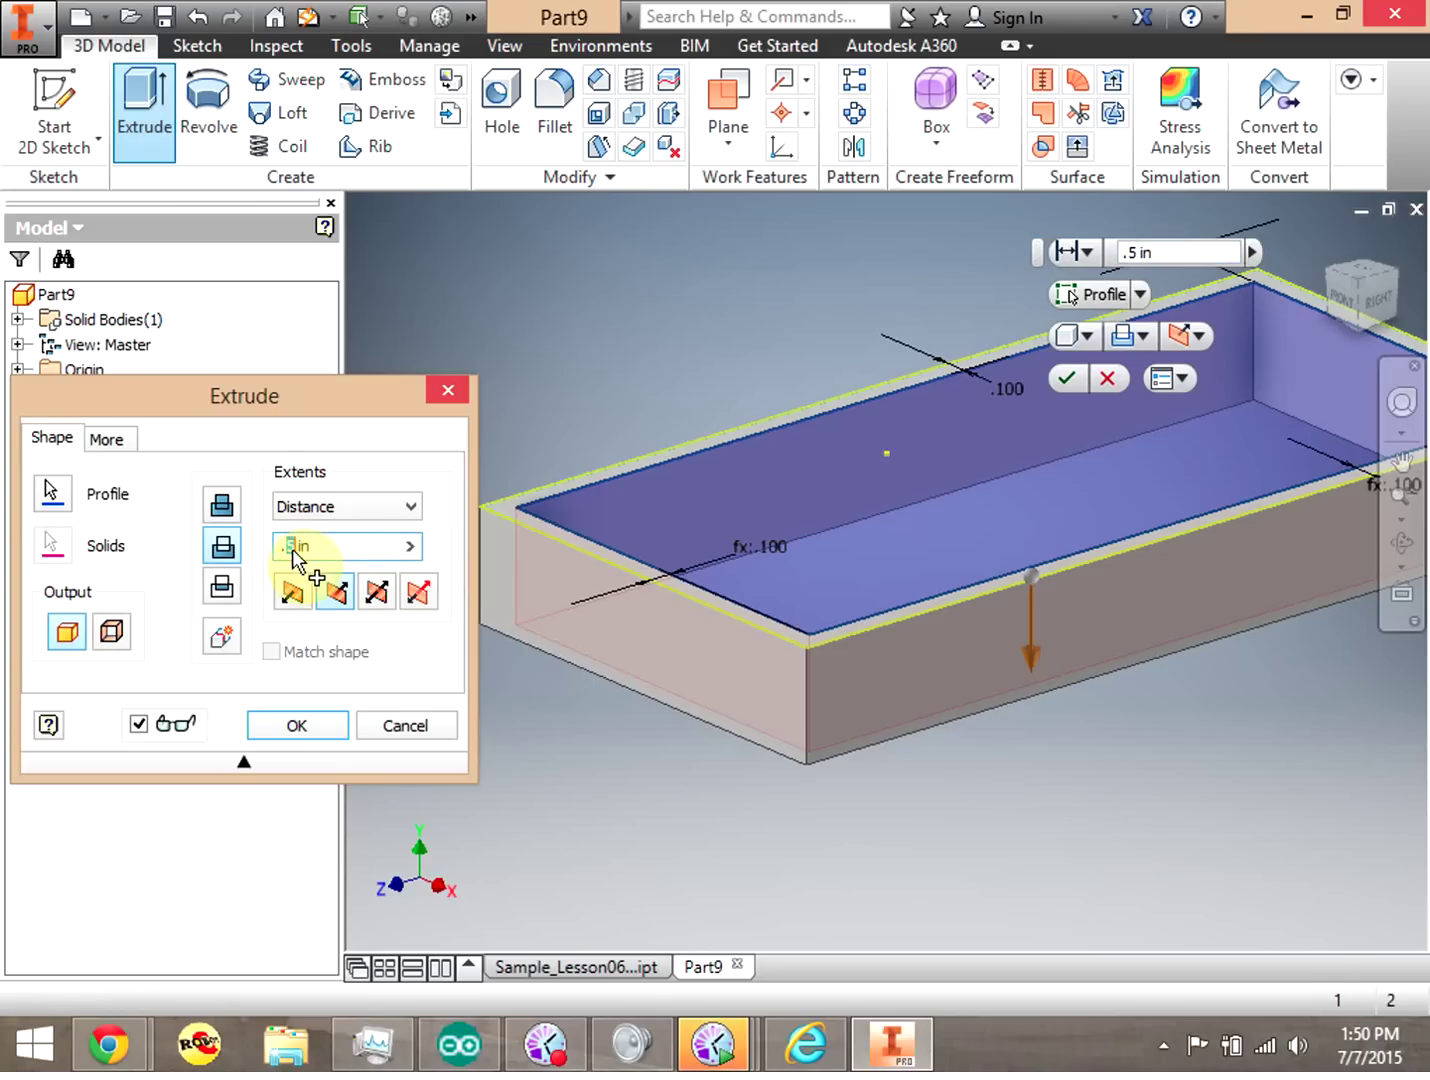
key("BackSpace")
type("4")
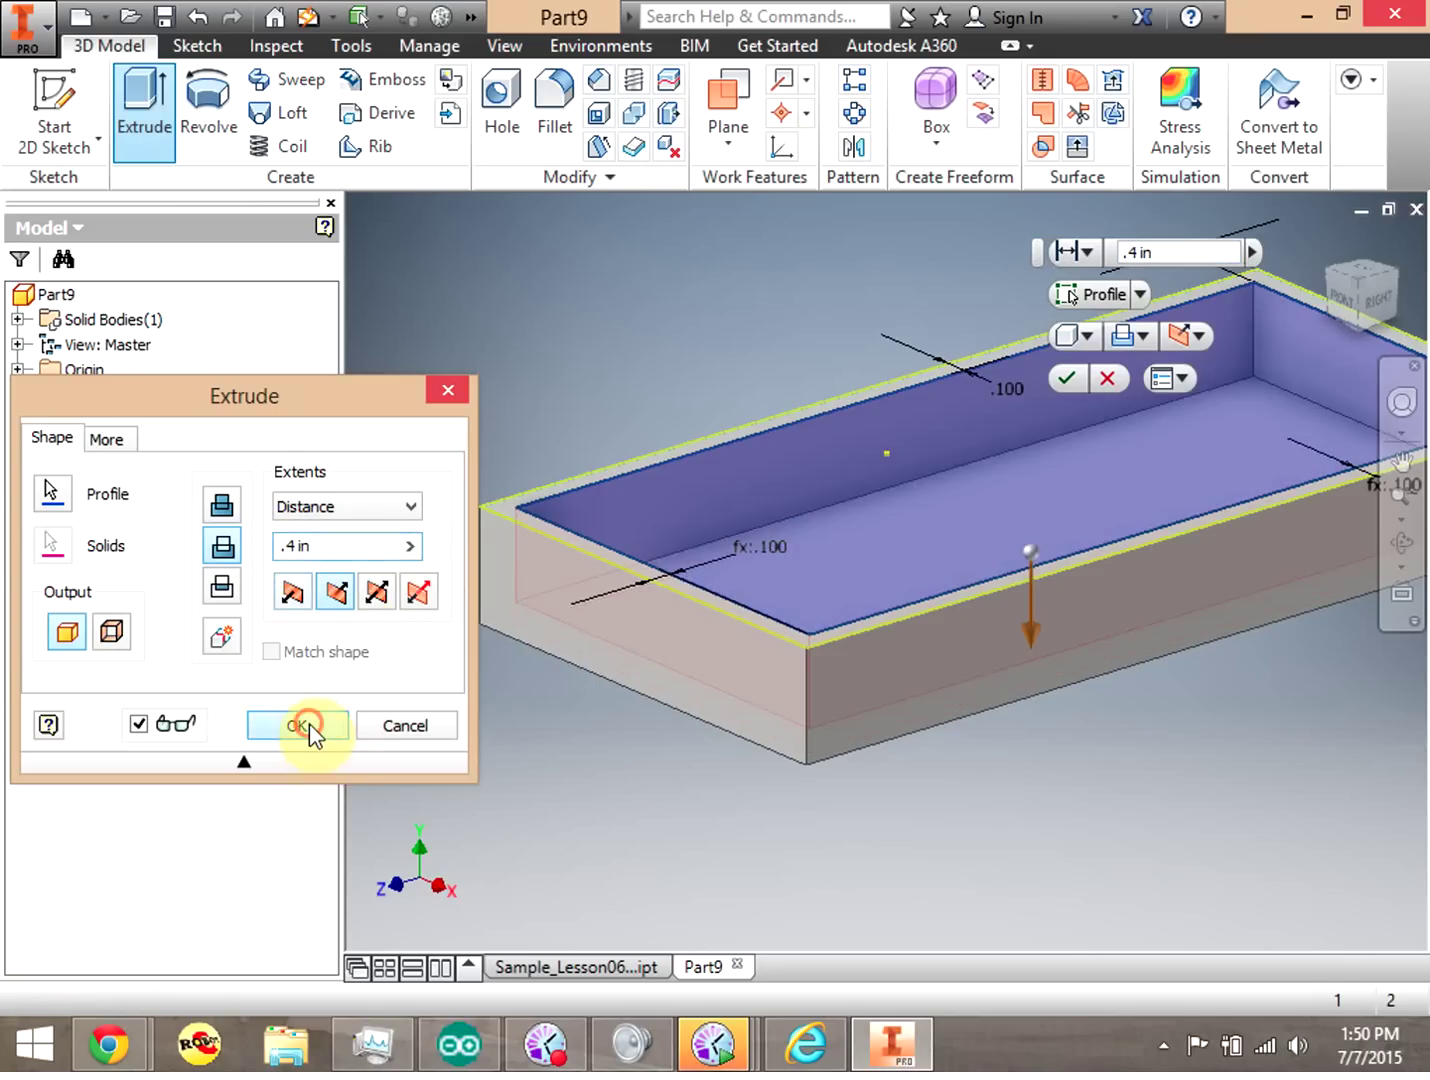
left_click(303, 726)
Start a fillet with 0.125 in radius on the four outer edges of the tray's underside and one vertical corner edge.
mouse_move(1366, 288)
left_mouse_down()
mouse_move(1270, 380)
mouse_move(817, 357)
left_mouse_up()
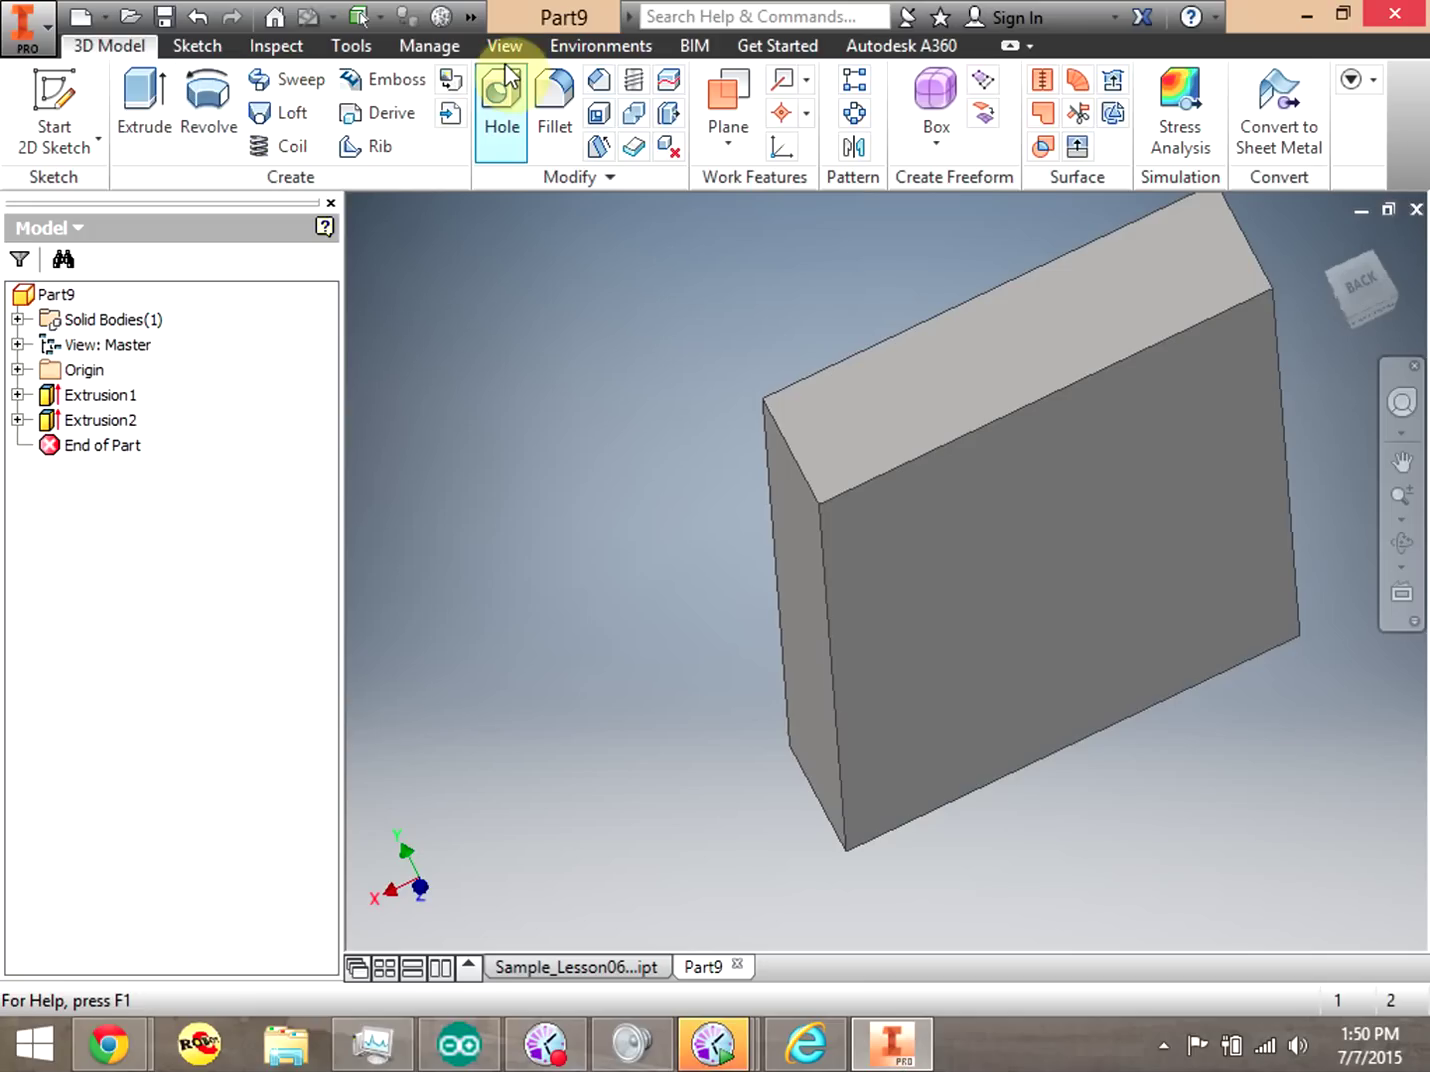
left_click(553, 106)
left_click(794, 448)
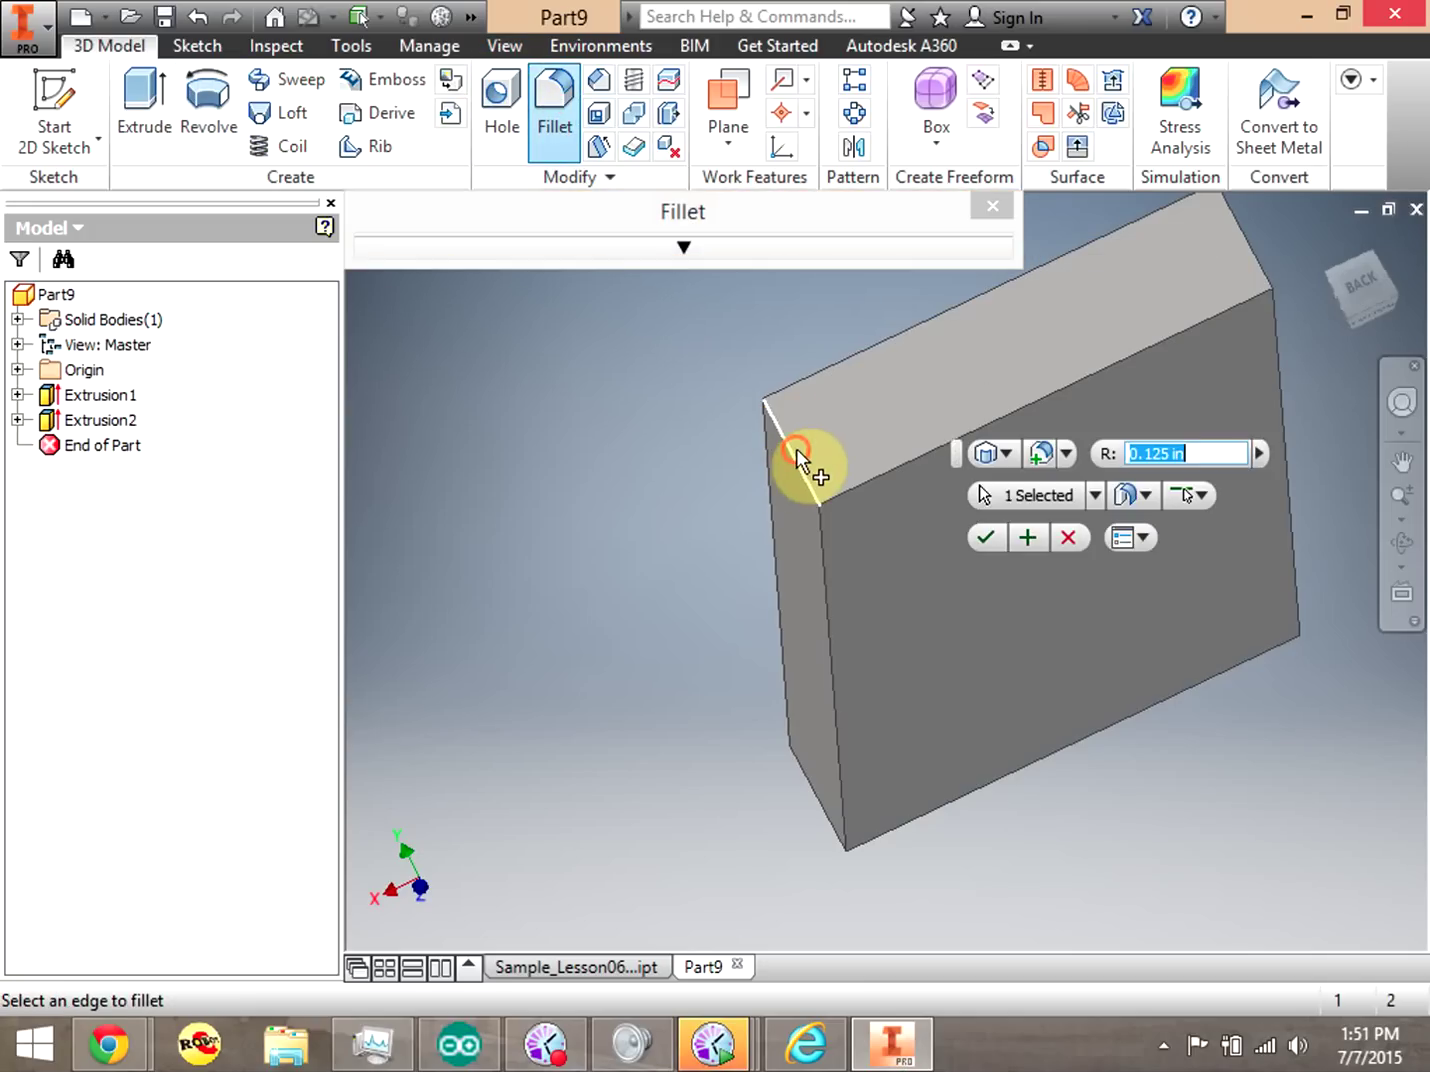
left_click(873, 477)
left_click(836, 645)
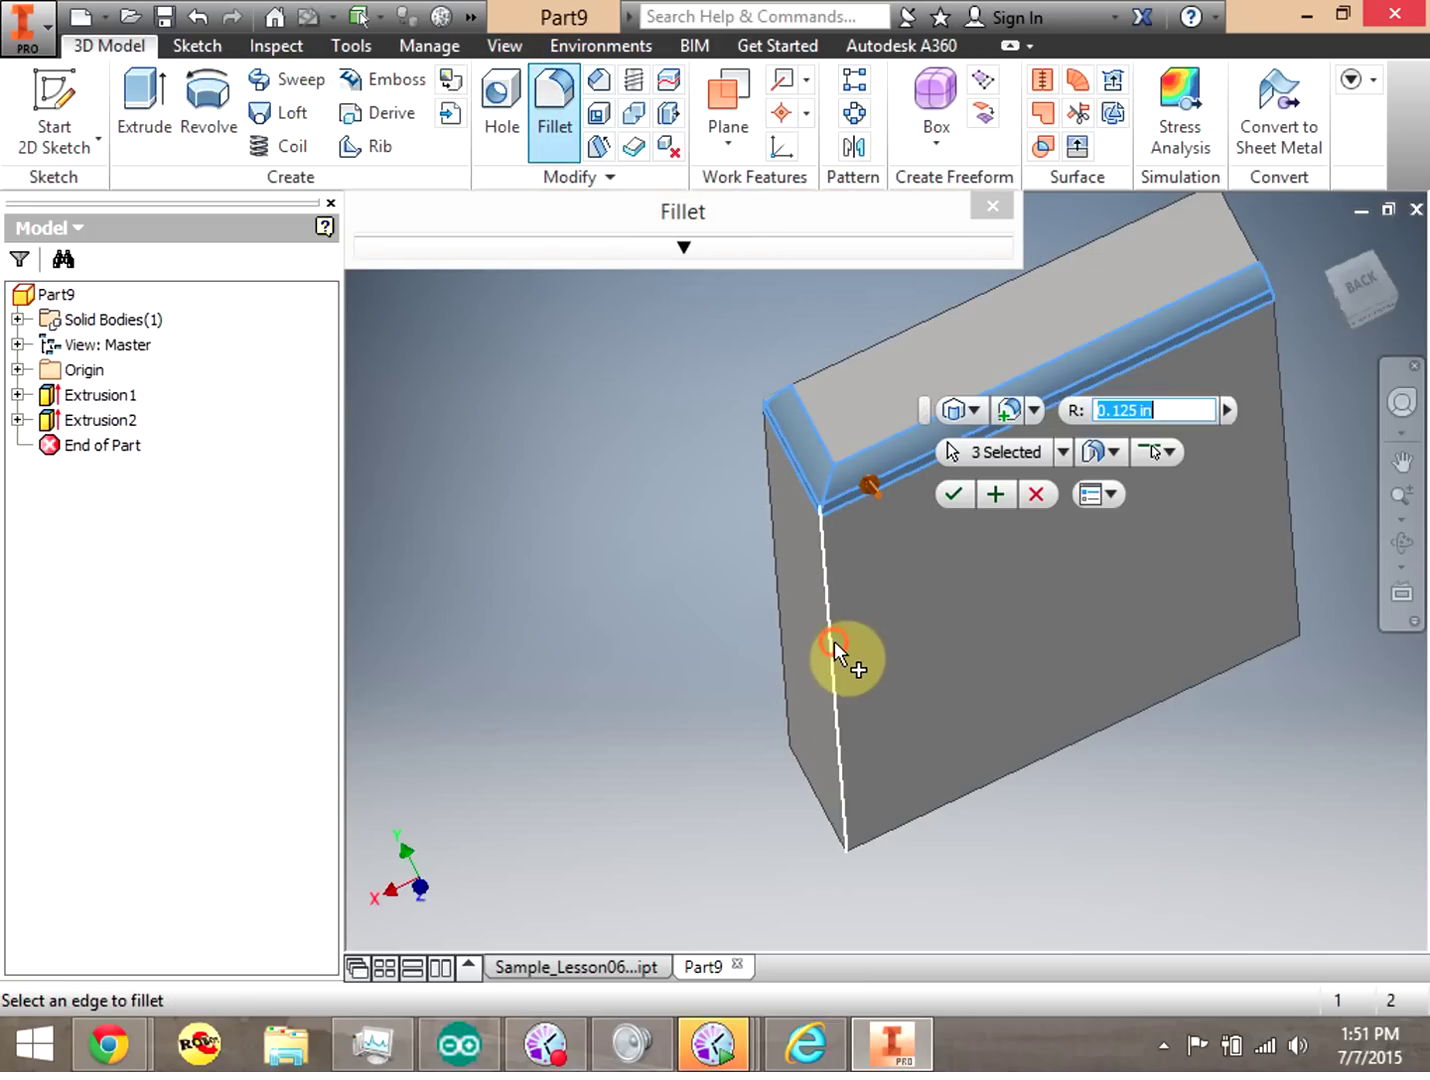
left_click(940, 808)
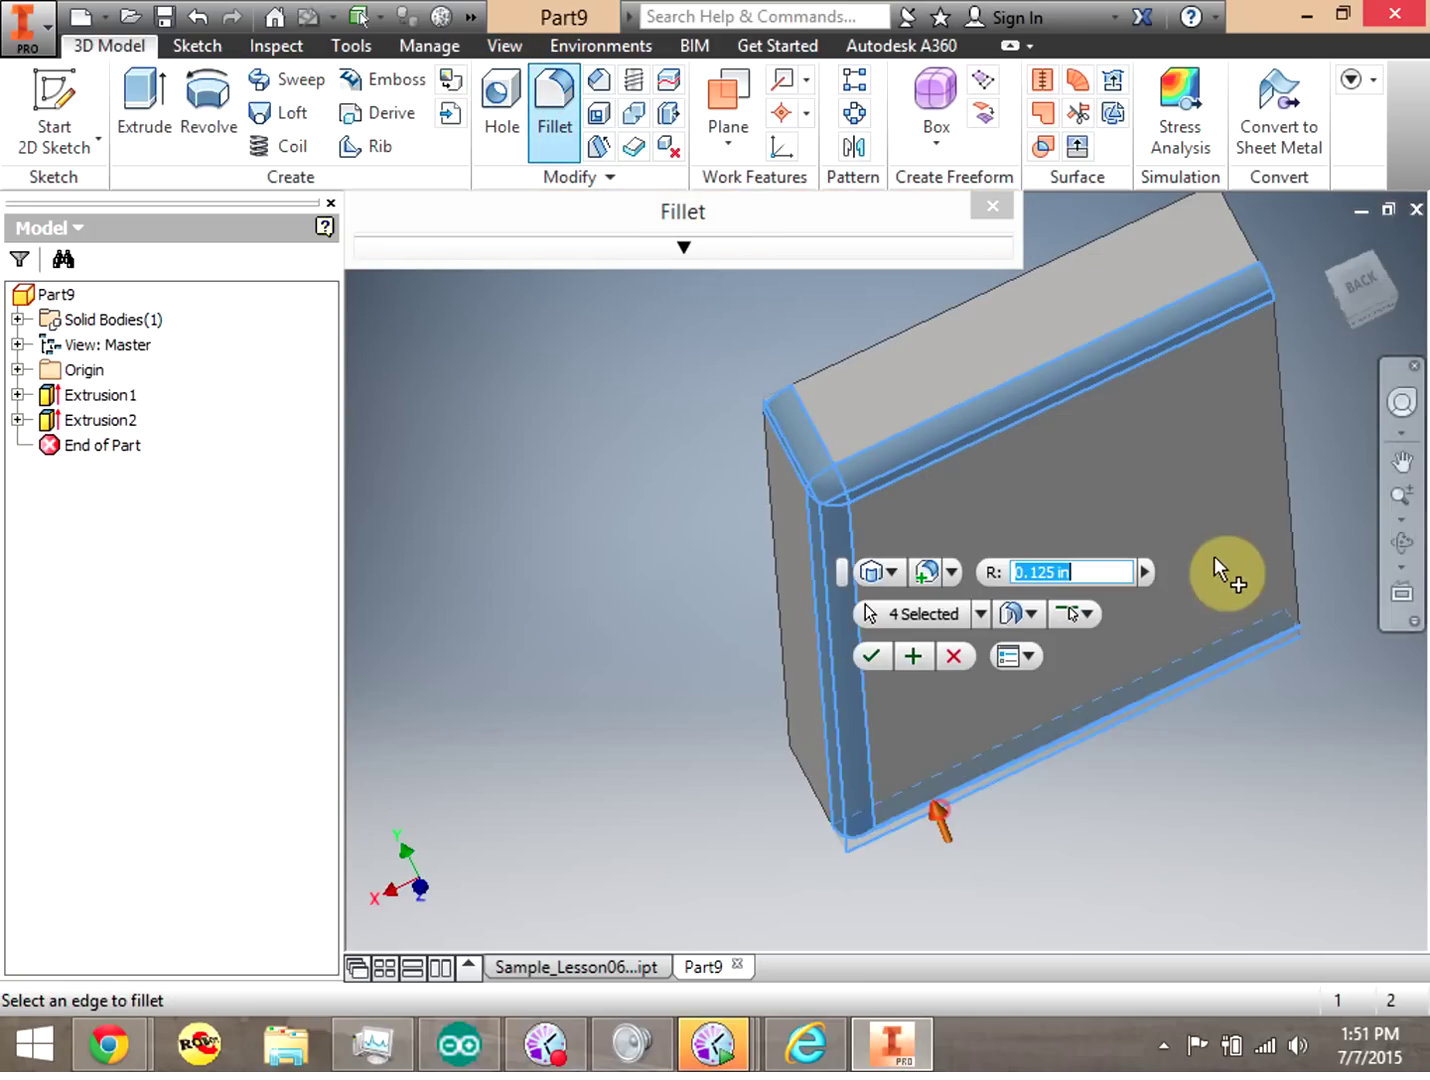
left_click(1288, 525)
Add the tray's remaining three vertical corner edges to the fillet selection and apply the 0.125 in fillet.
left_click(1340, 301)
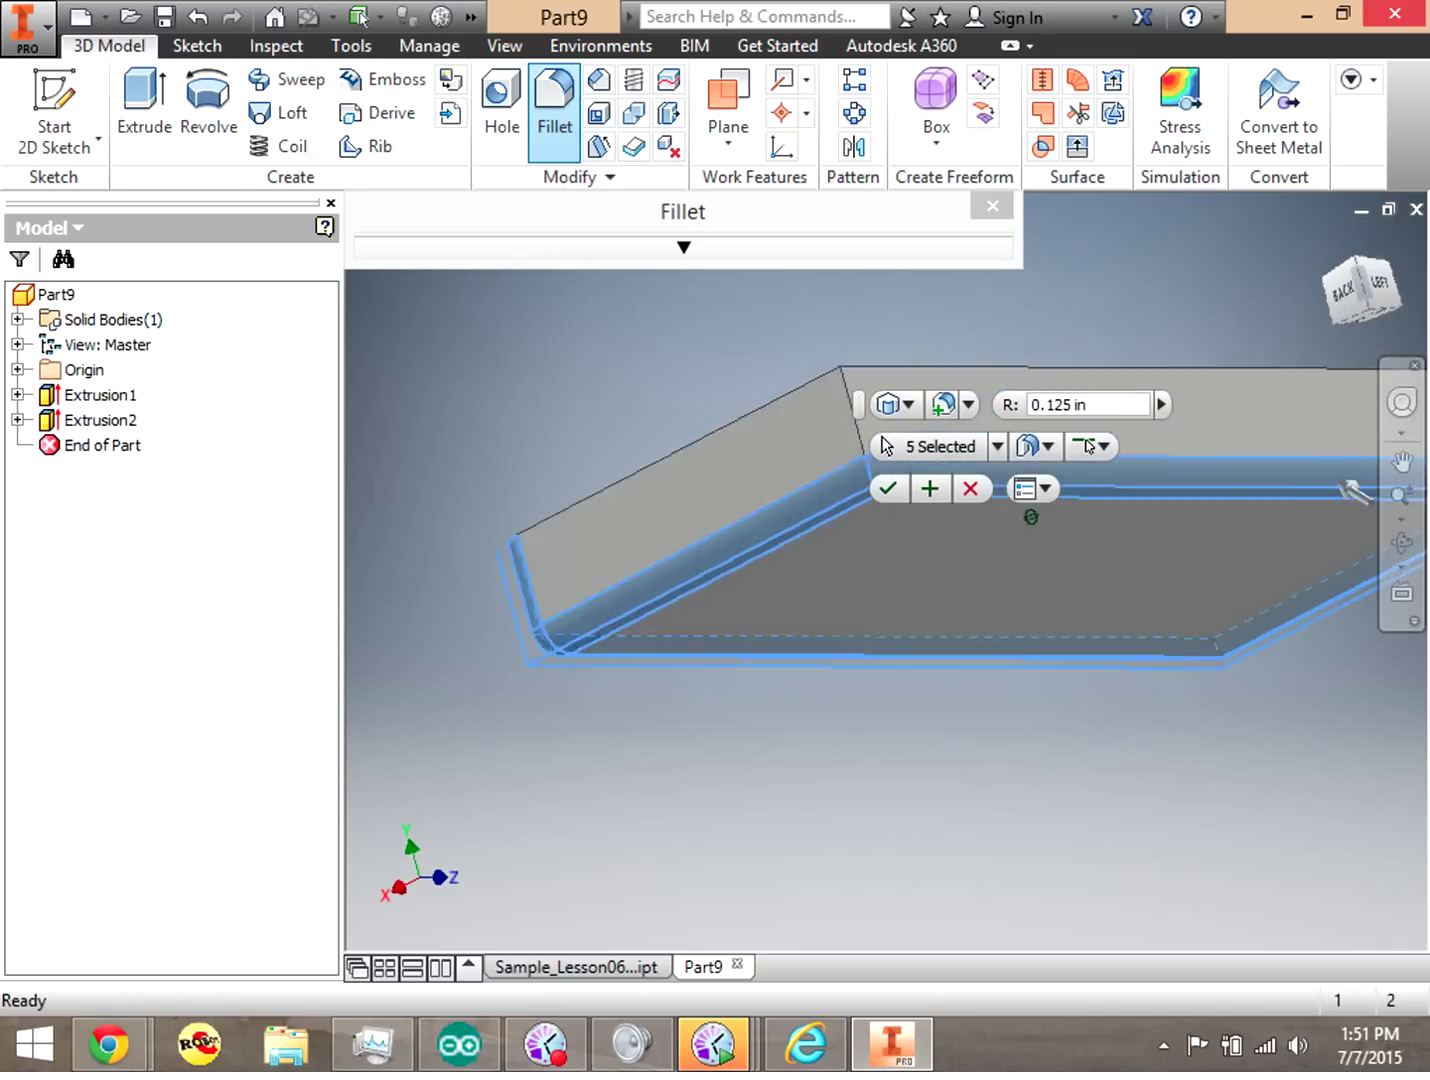
left_click(860, 554)
mouse_move(1334, 325)
left_mouse_down()
mouse_move(1289, 285)
mouse_move(1320, 300)
mouse_move(1372, 287)
left_mouse_up()
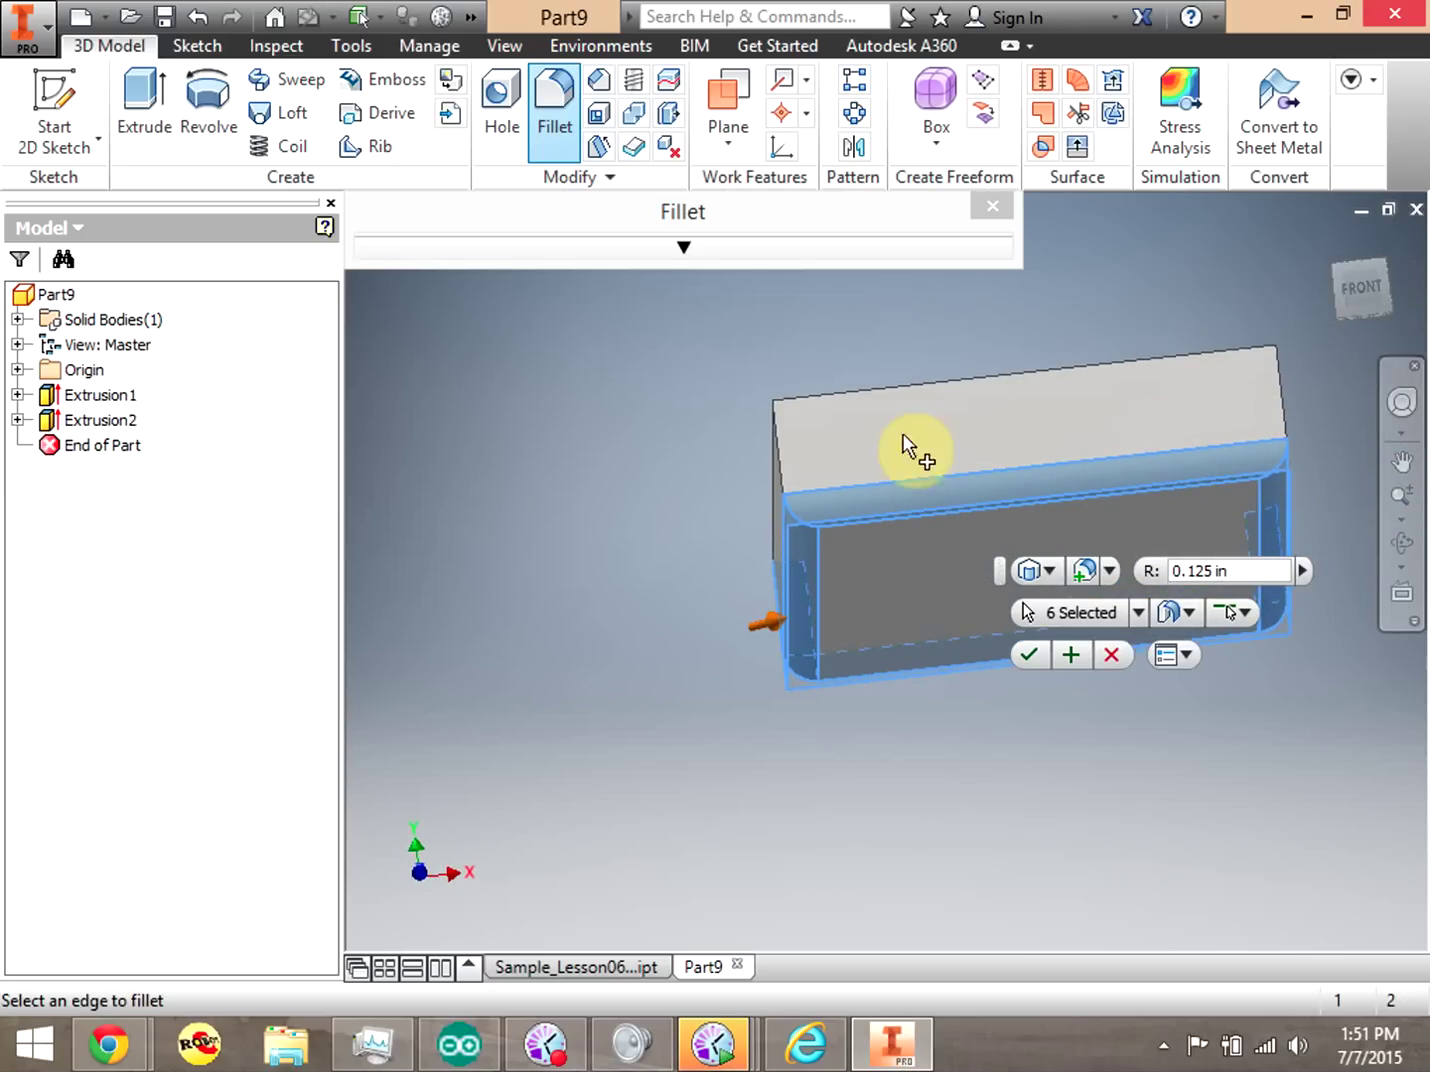
left_click(781, 448)
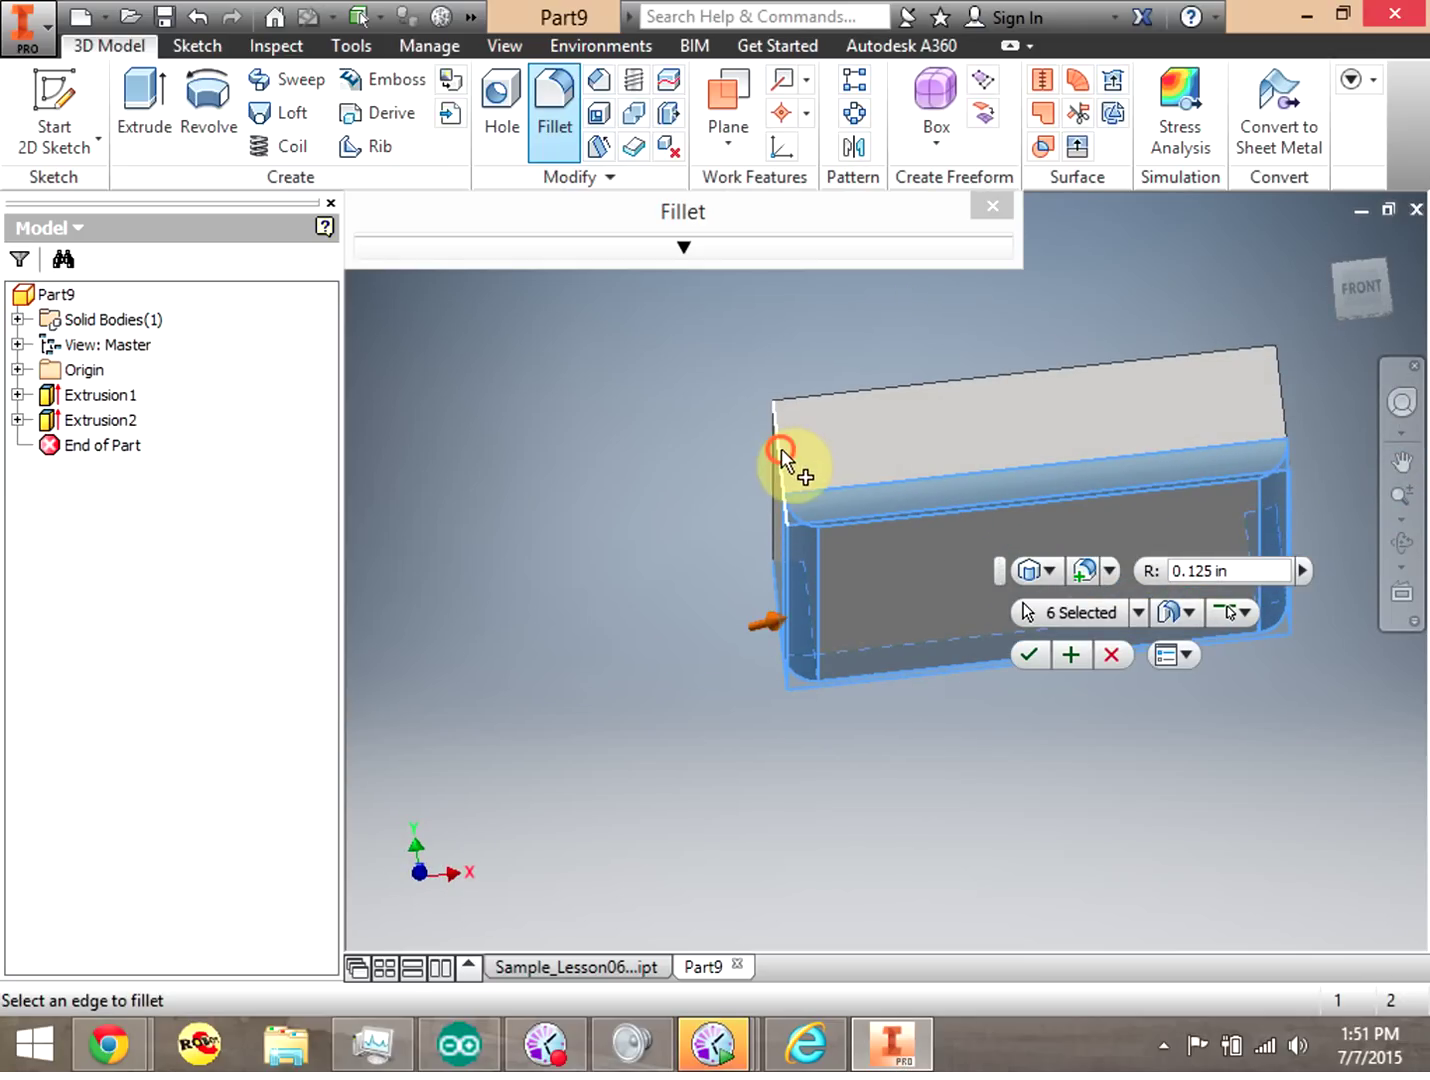
left_click(1283, 424)
left_click(1378, 283)
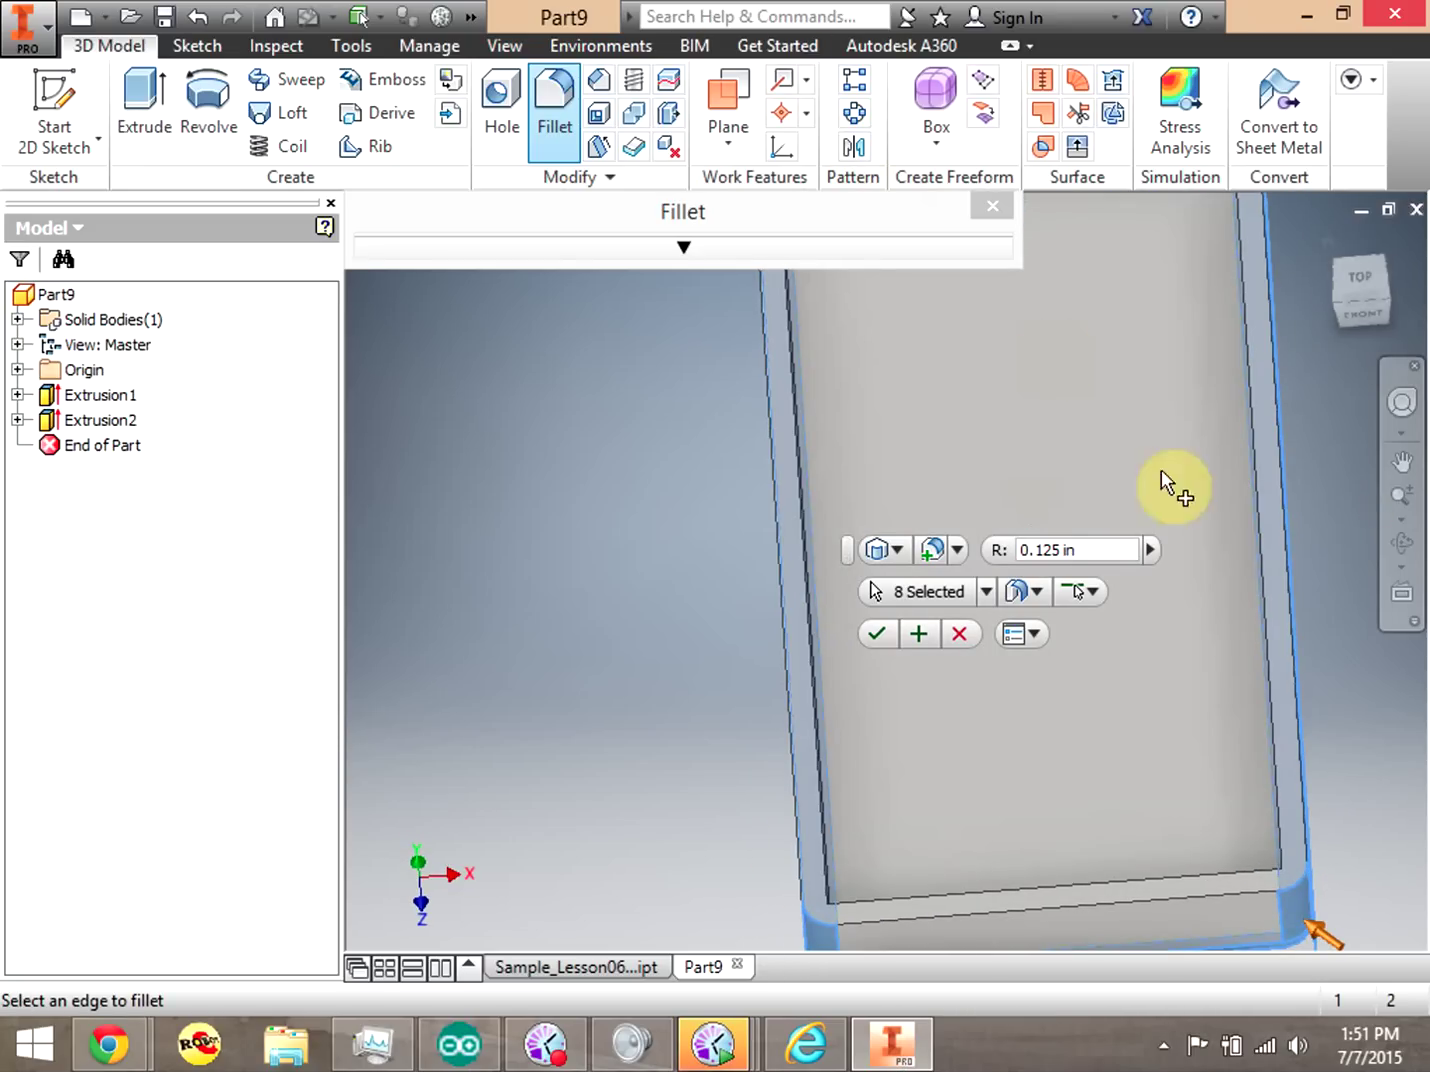
left_click(876, 633)
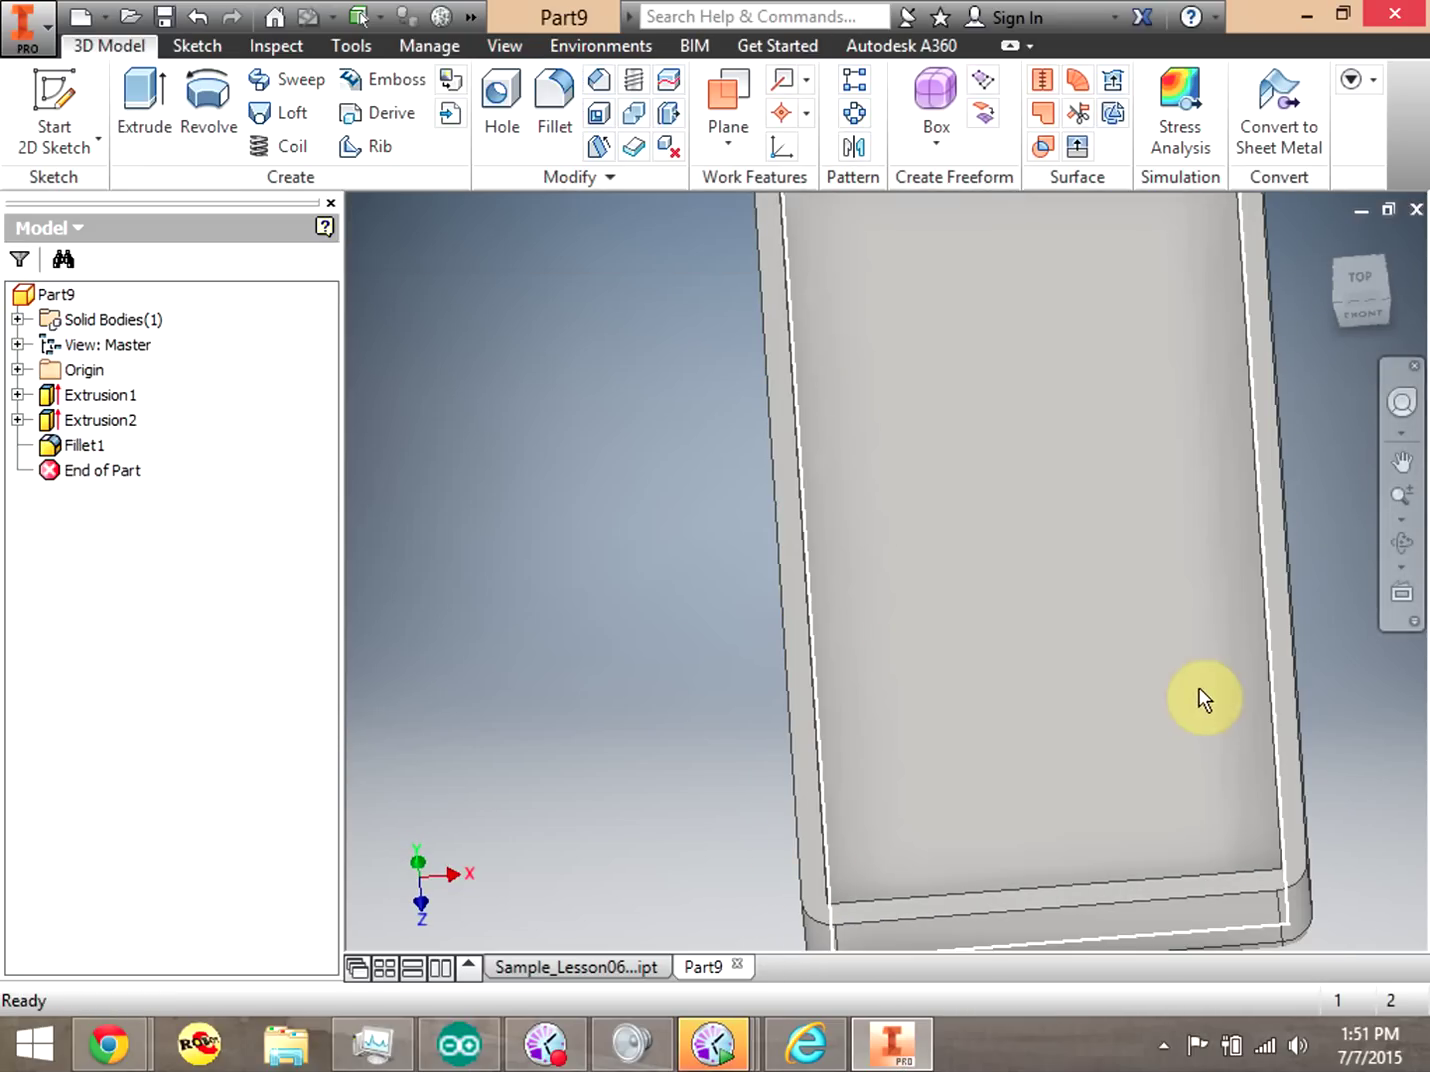
Start a sketch on the tray's underside and draw a small rectangle about 0.36 in wide near one short end.
mouse_move(1407, 268)
left_mouse_down()
mouse_move(1320, 215)
mouse_move(1295, 245)
mouse_move(1350, 300)
mouse_move(1302, 313)
left_mouse_up()
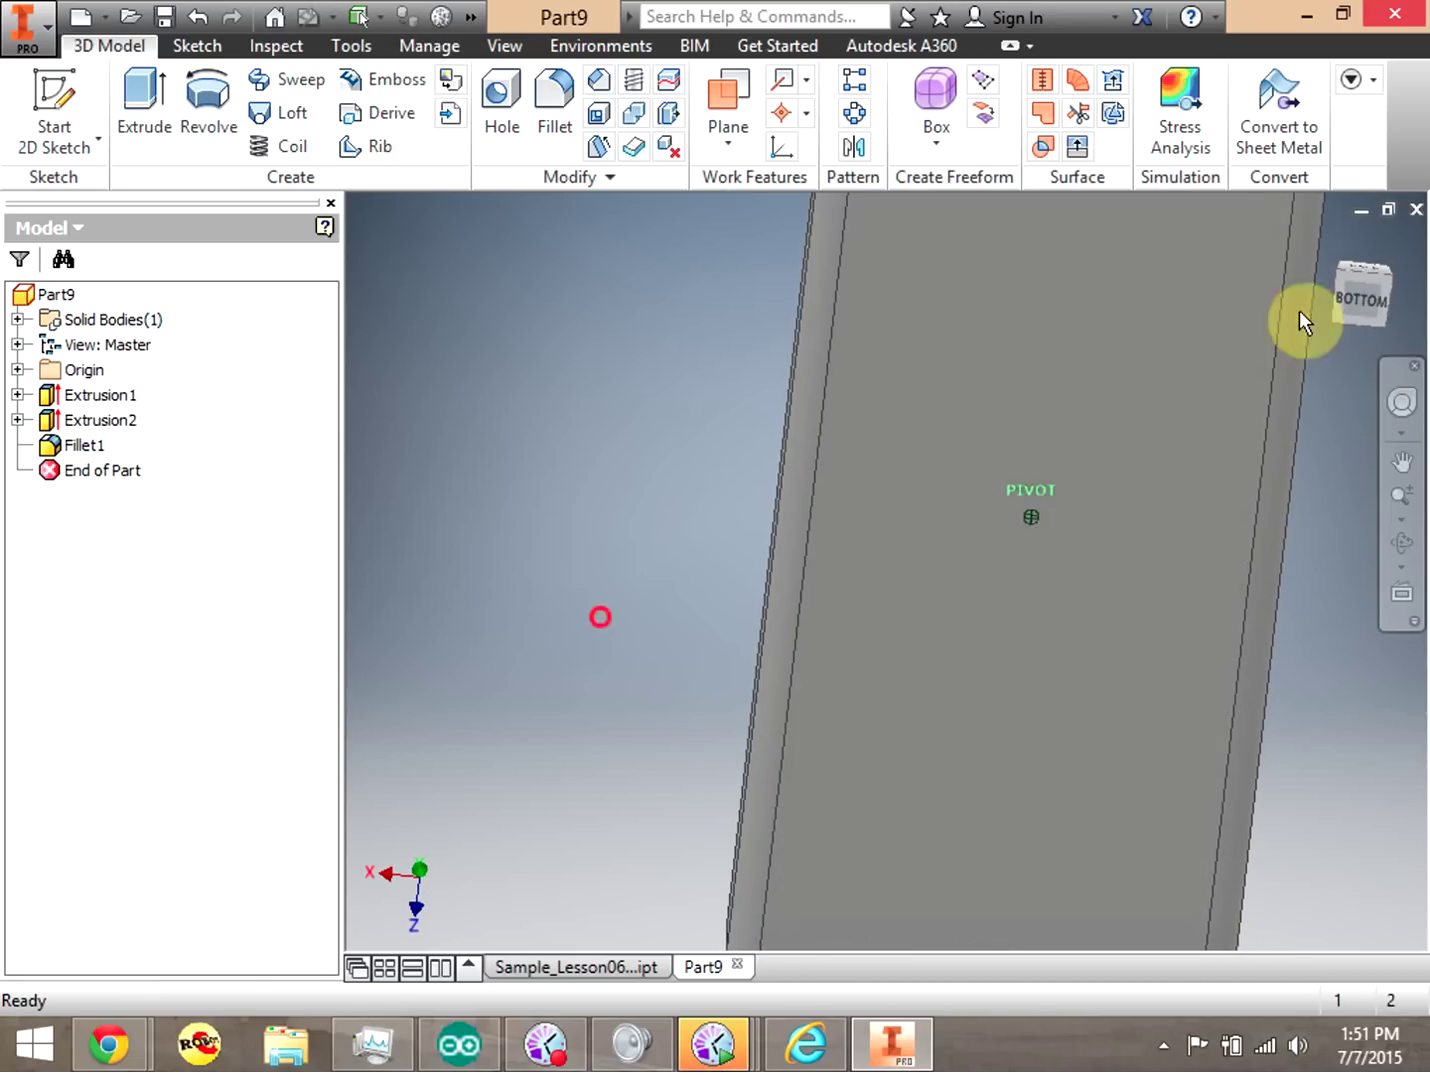
left_click(68, 90)
left_click(1220, 250)
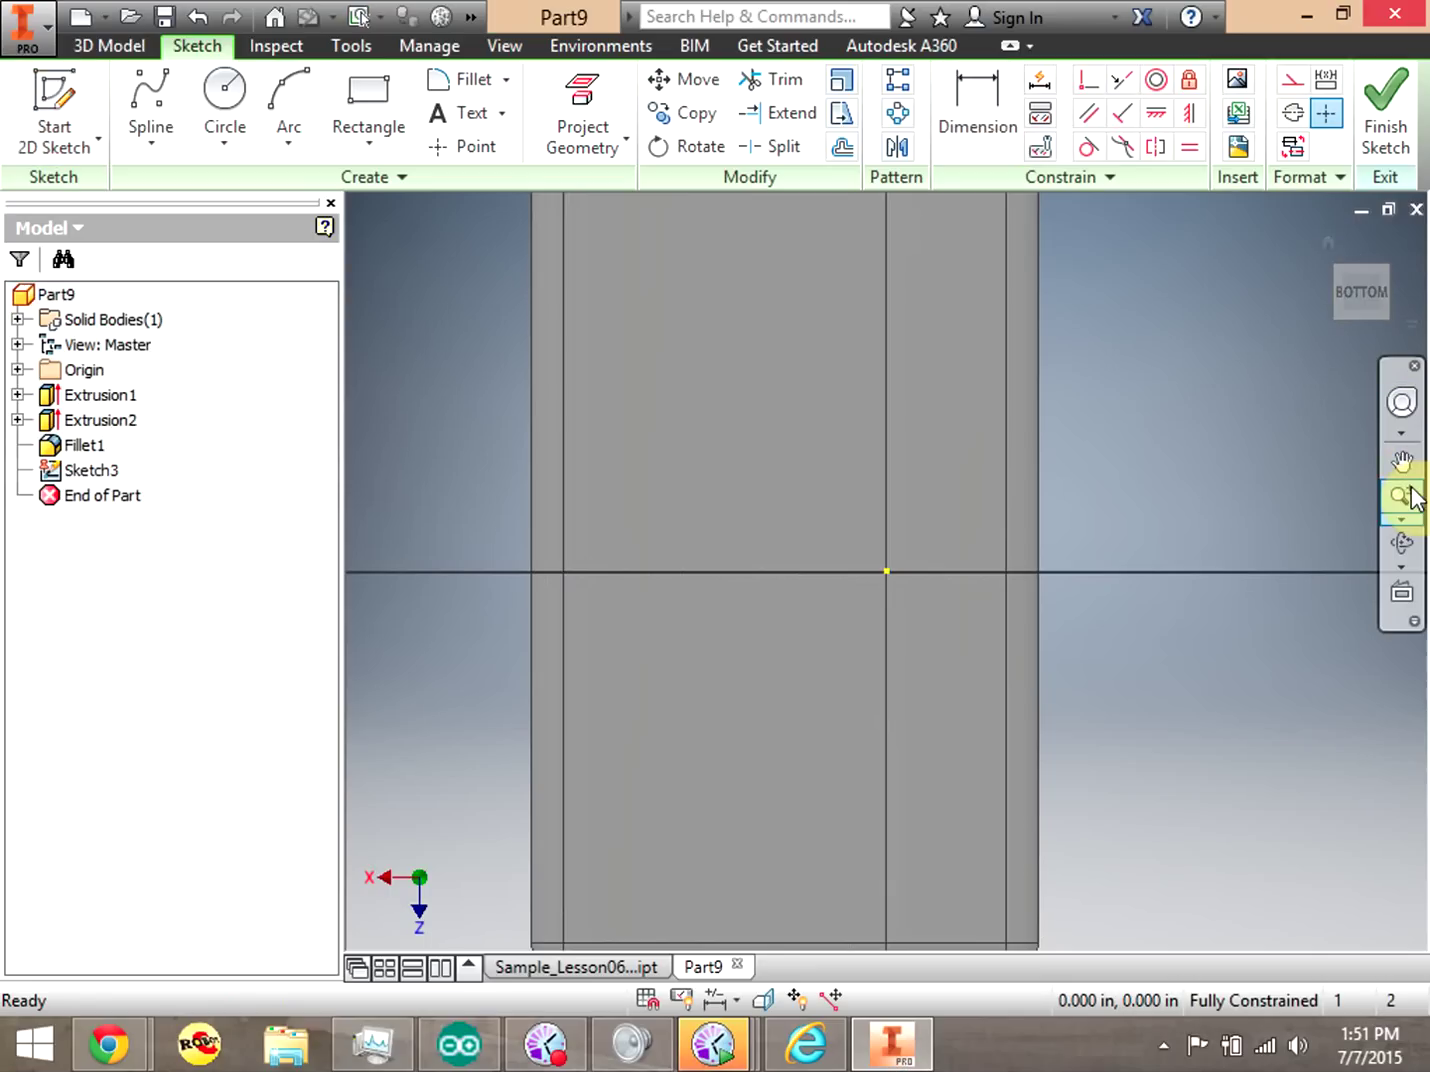
left_click(1408, 518)
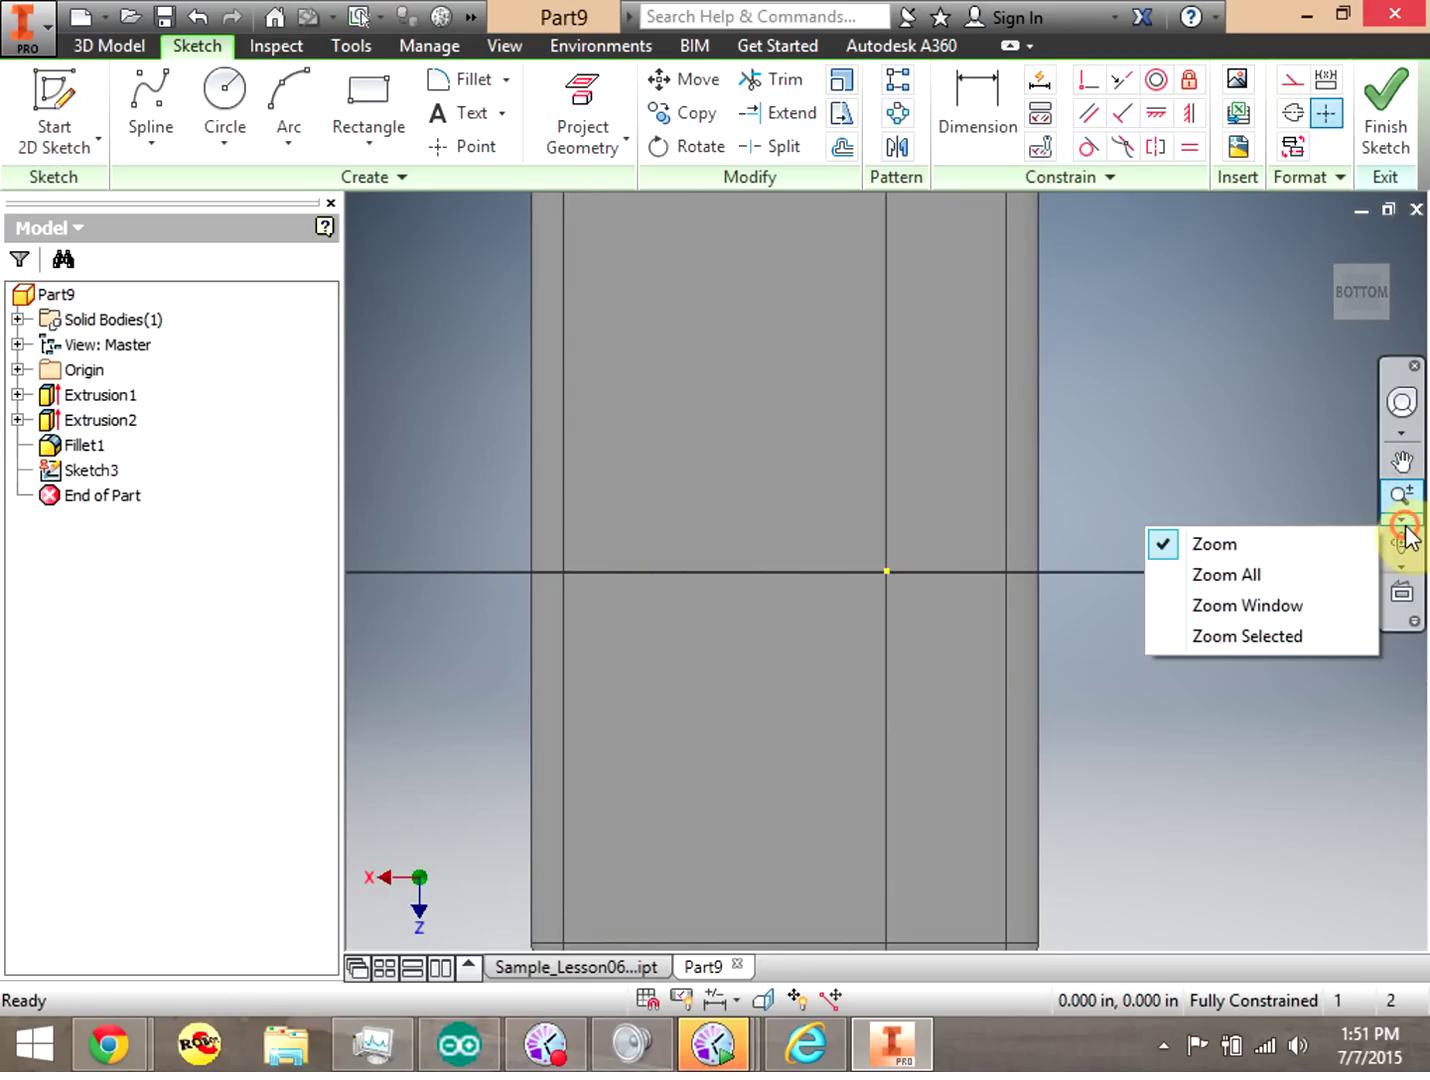
left_click(1286, 571)
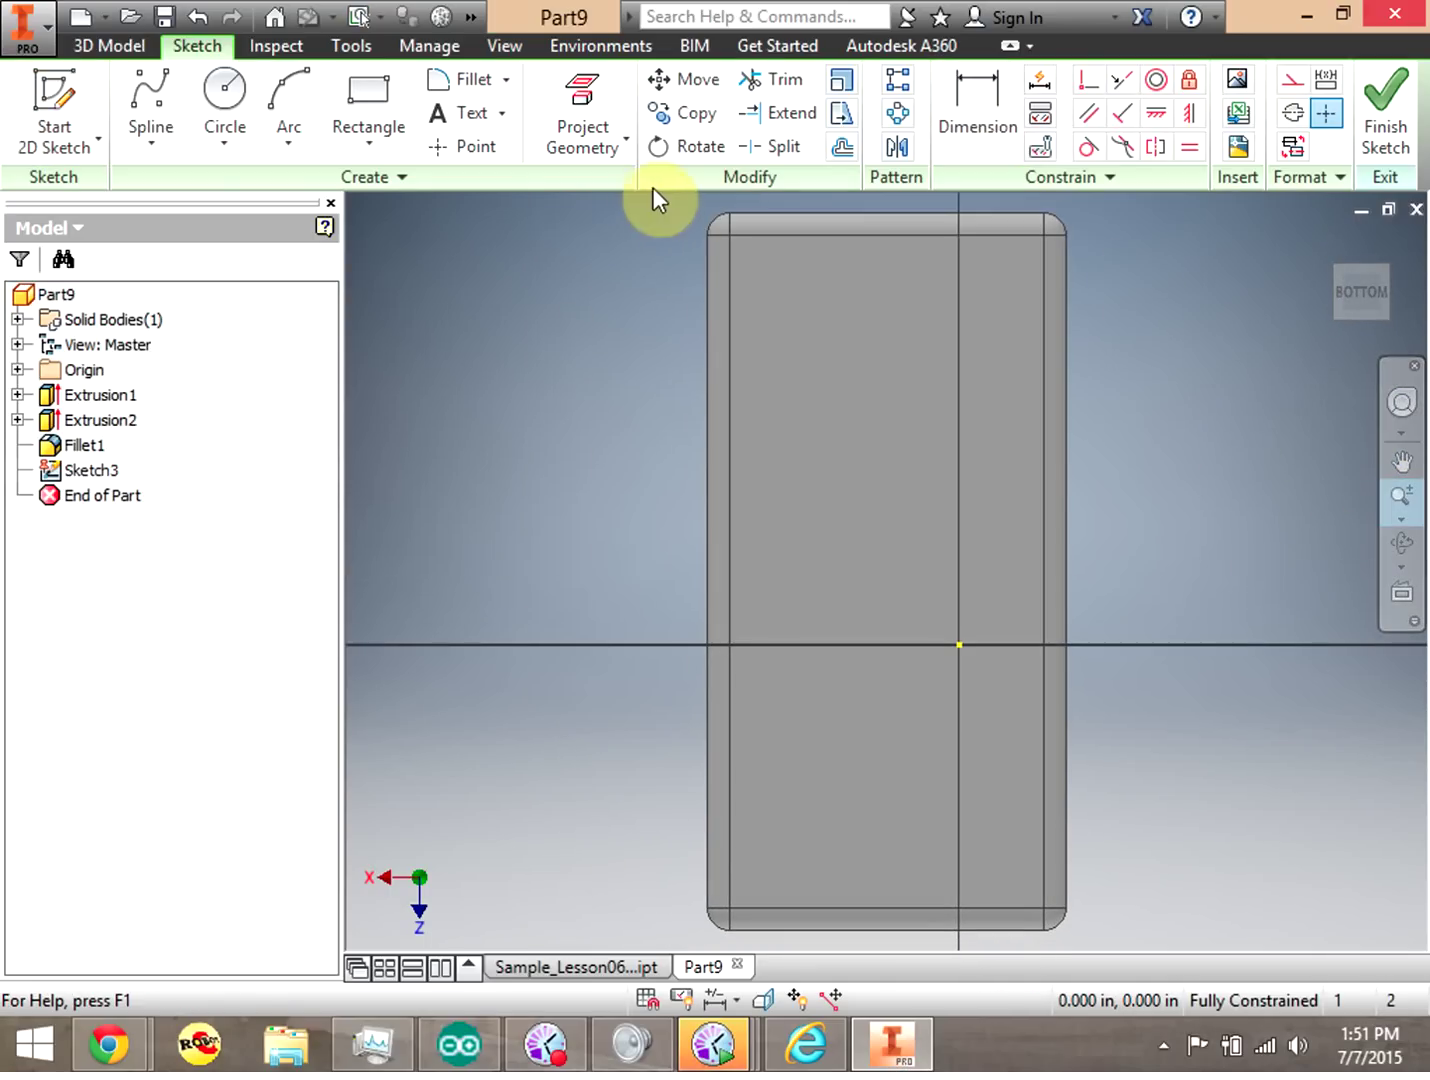
left_click(340, 100)
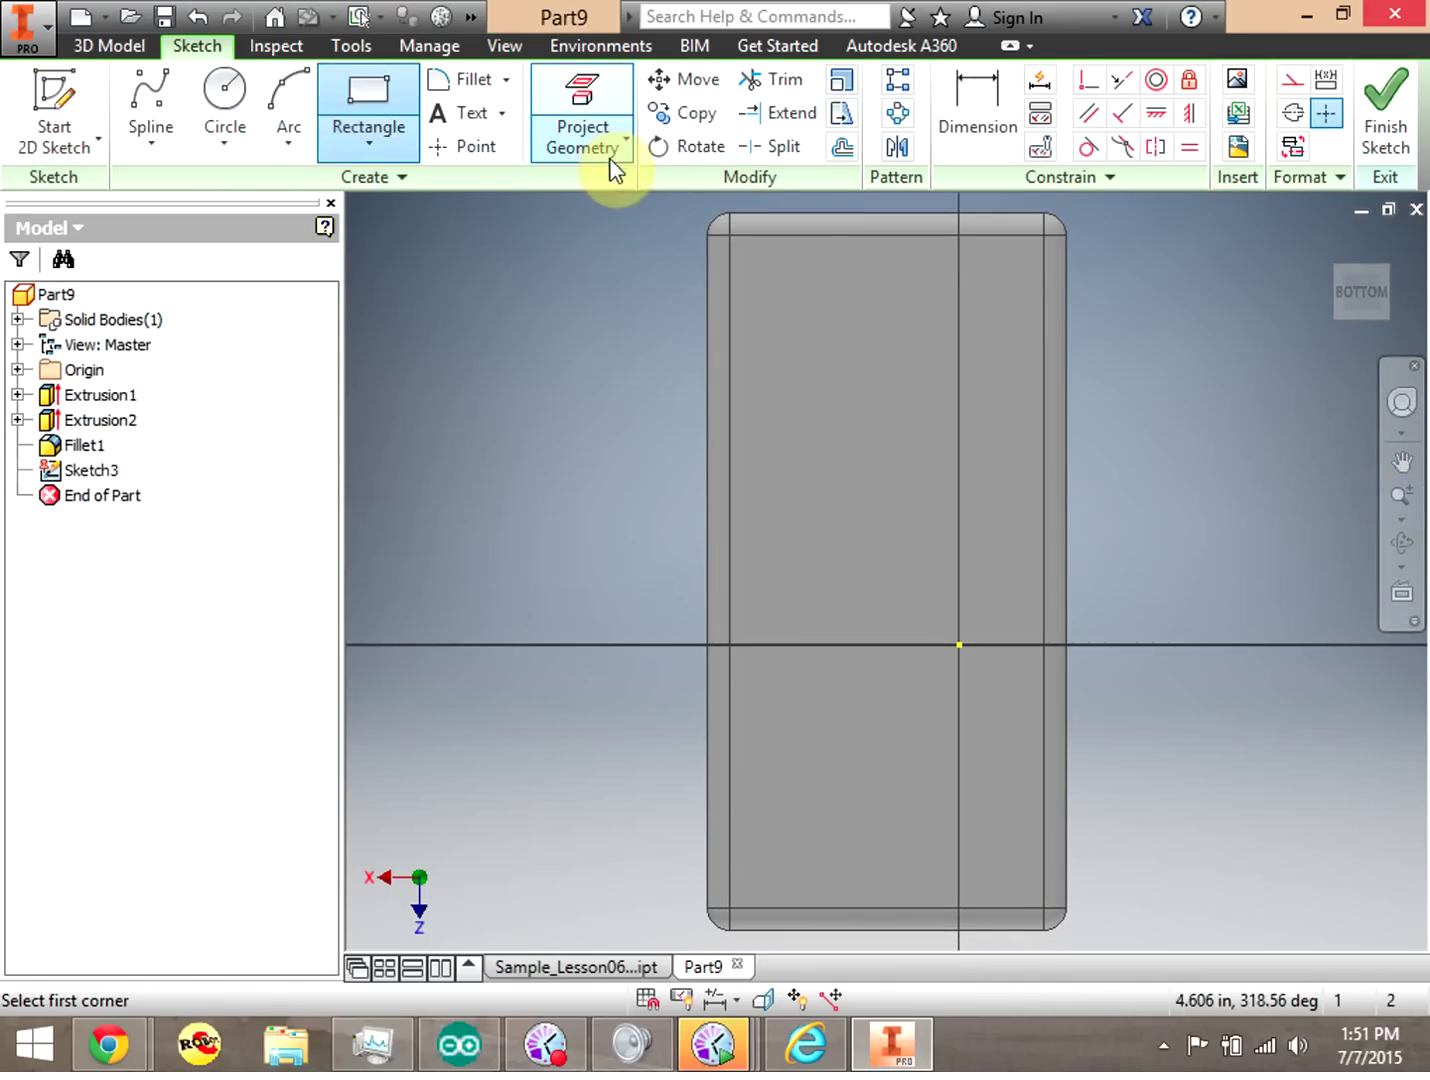
left_click(959, 289)
left_click(1024, 257)
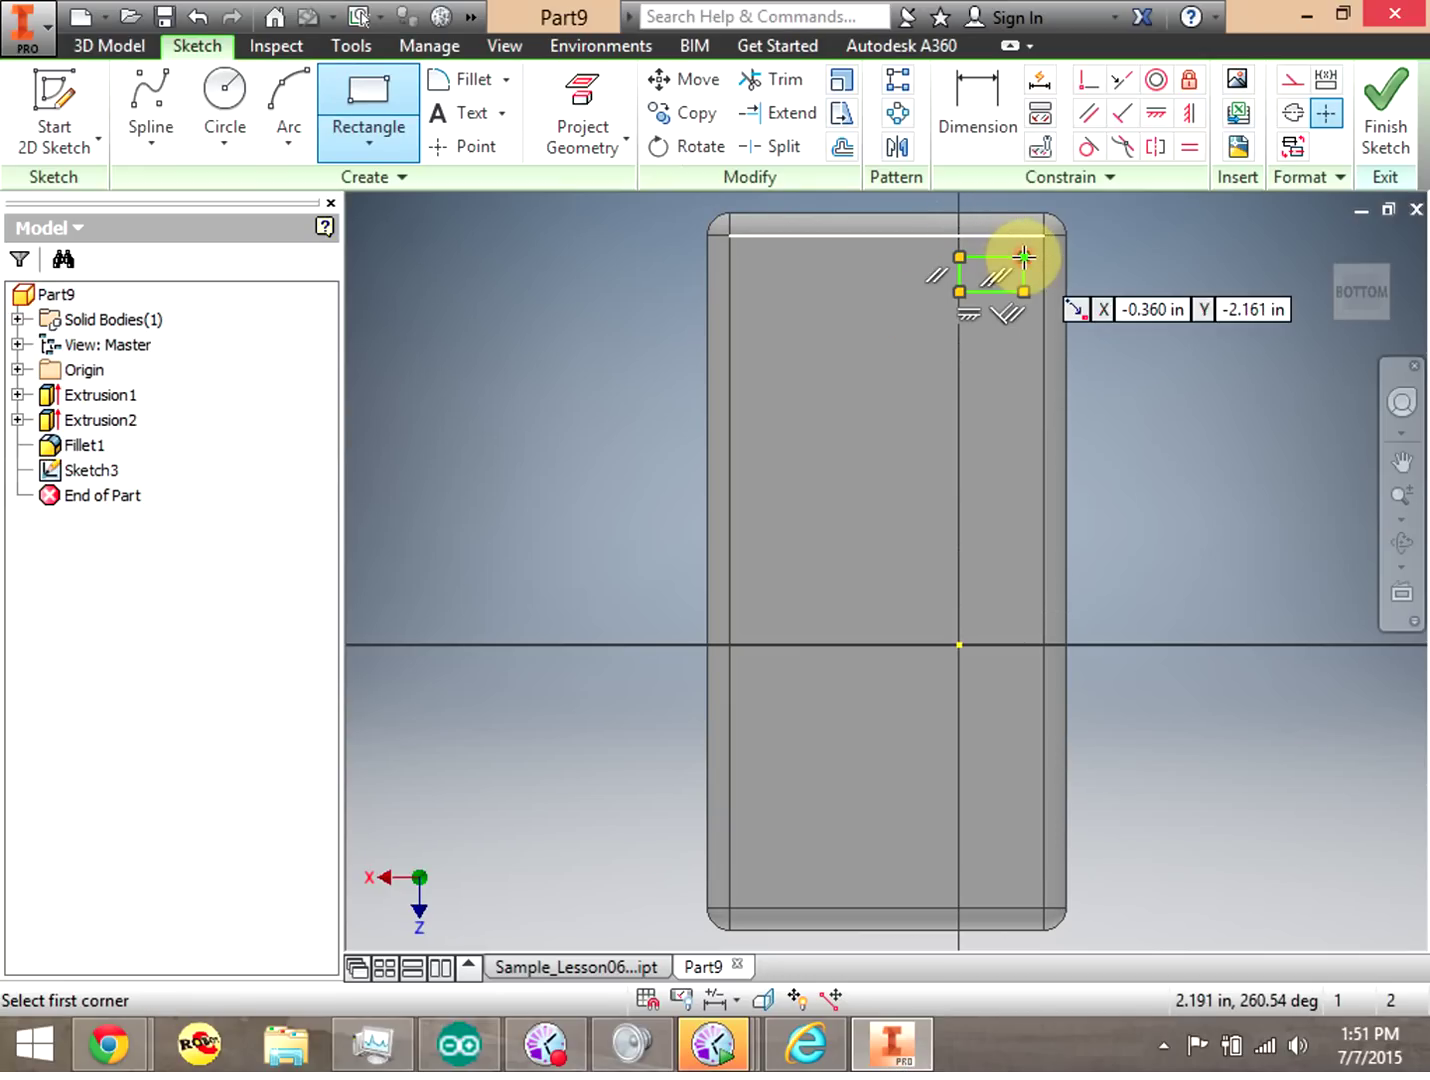
Dimension the small rectangle's width as 0.2 in.
left_click(977, 95)
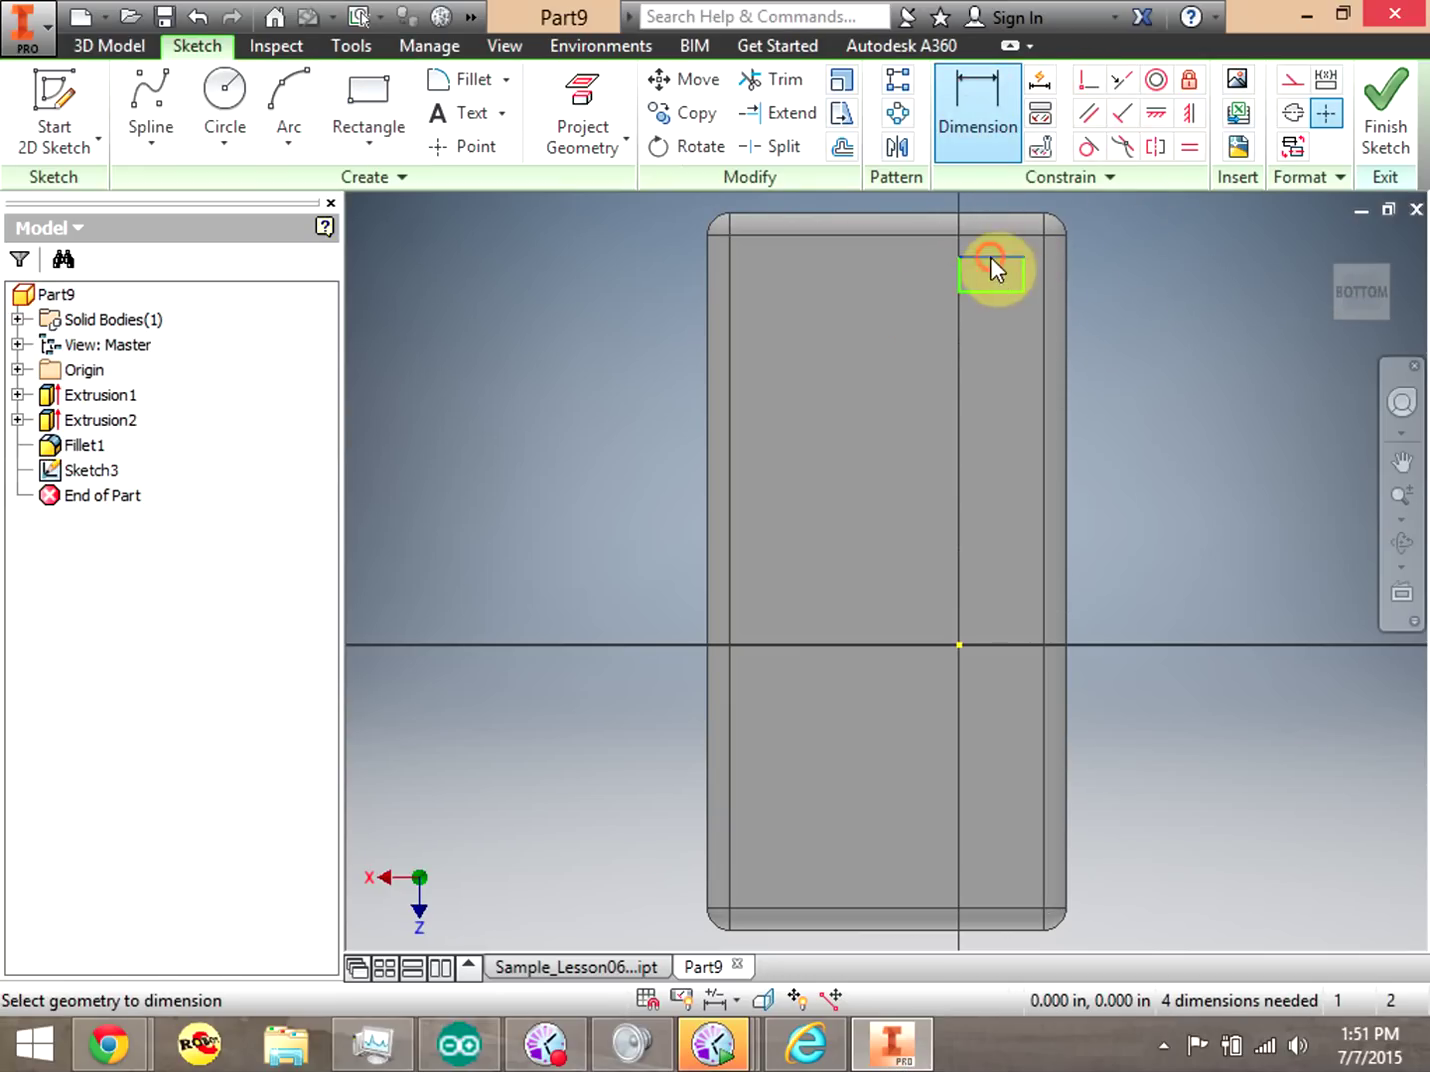
left_click(990, 257)
left_click(990, 197)
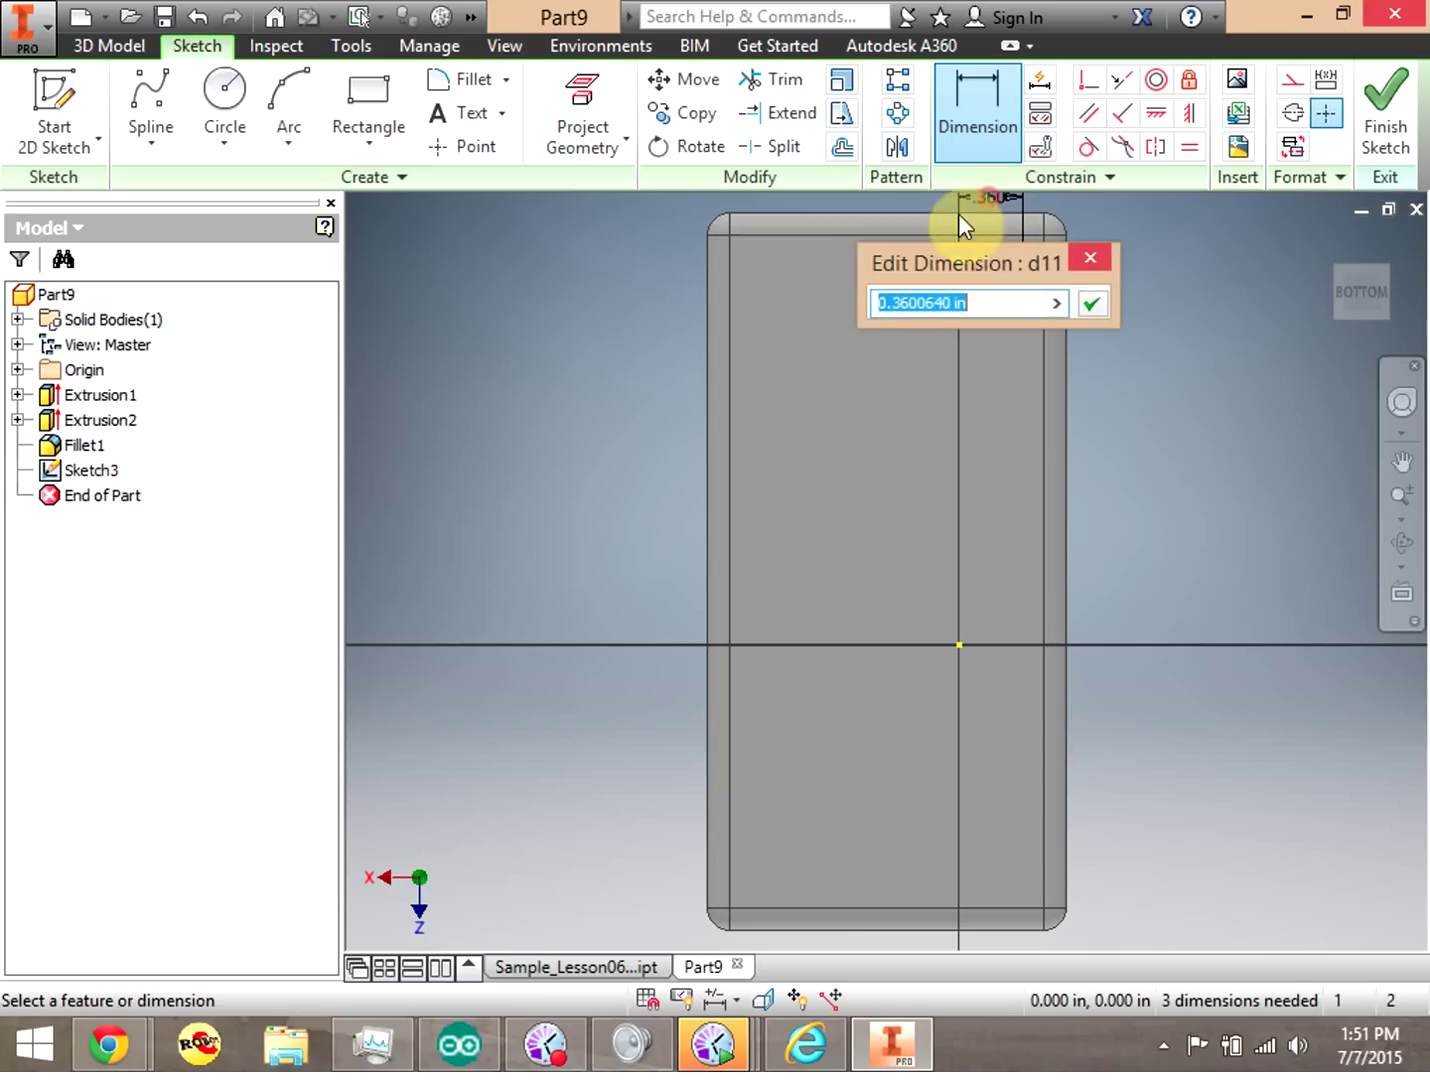
left_click_drag(950, 302, 895, 310)
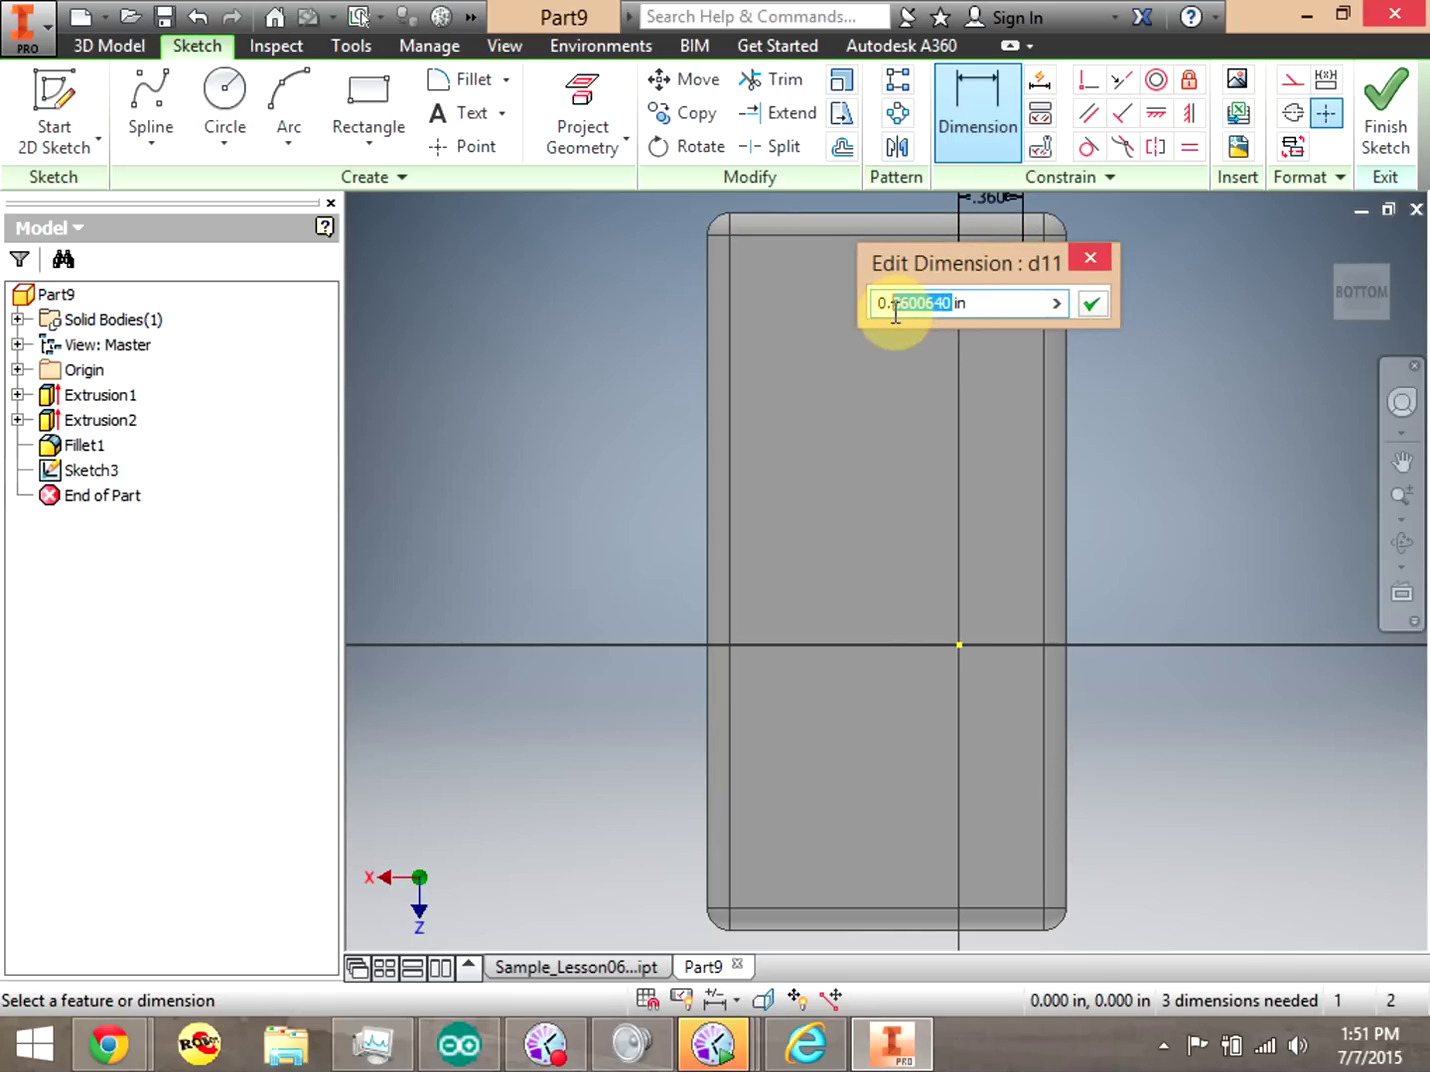
type("2")
left_click(1092, 304)
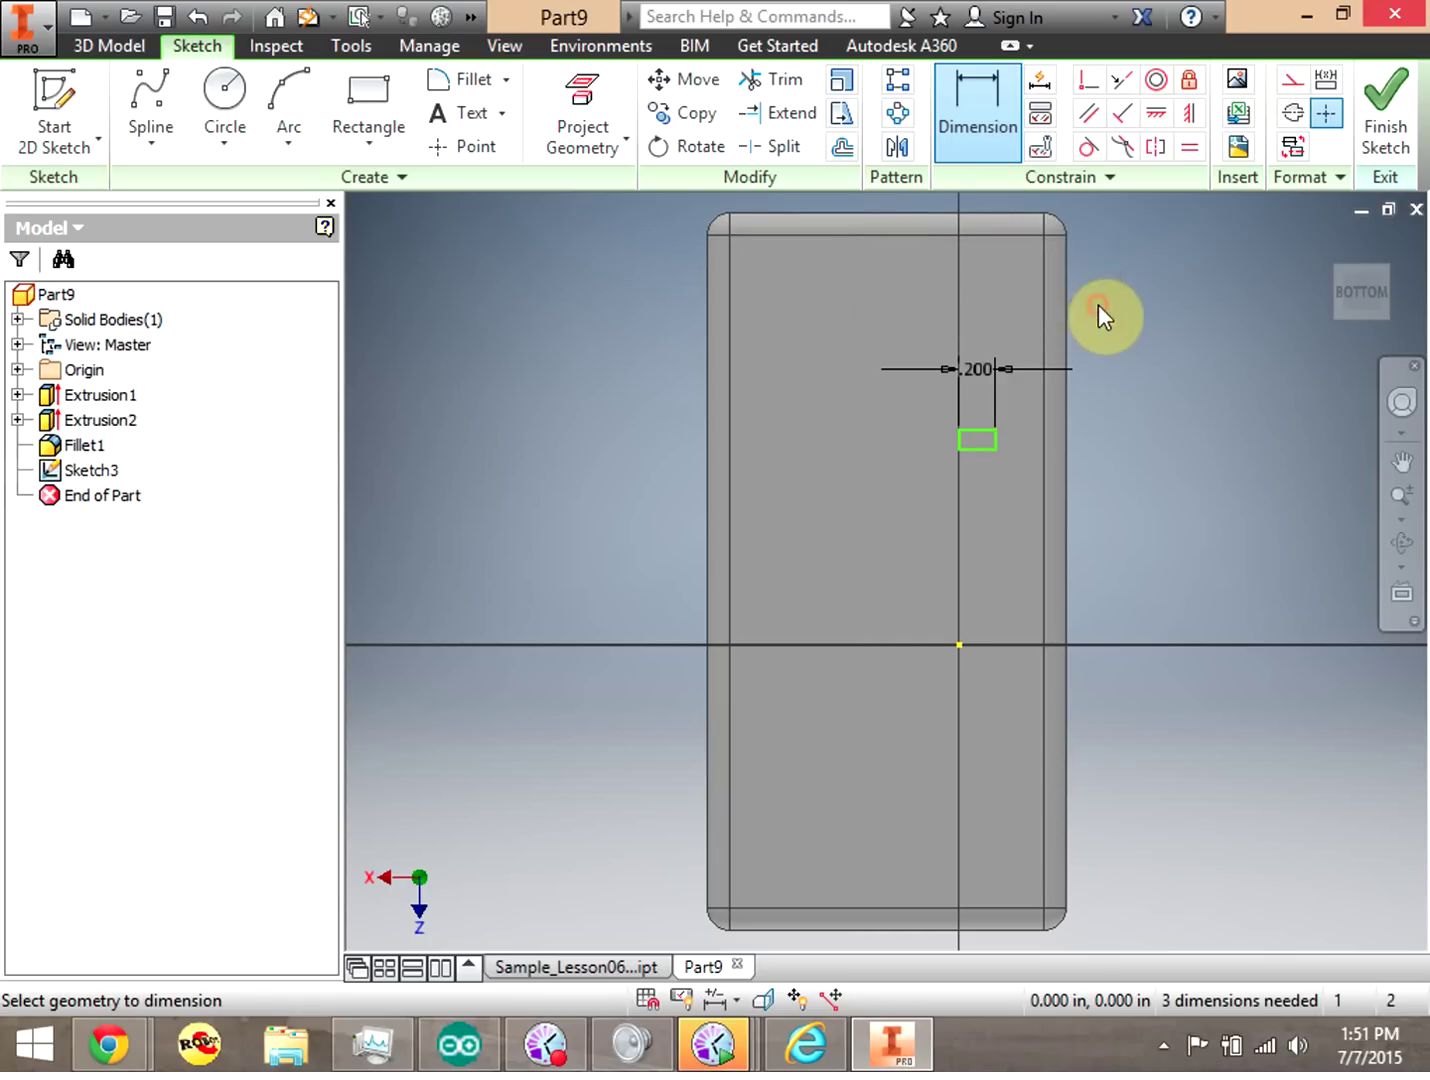
Dimension the small rectangle's height as 0.1 in and leave the Dimension command.
left_click(995, 436)
left_click(1150, 433)
left_click_drag(1114, 541, 1056, 545)
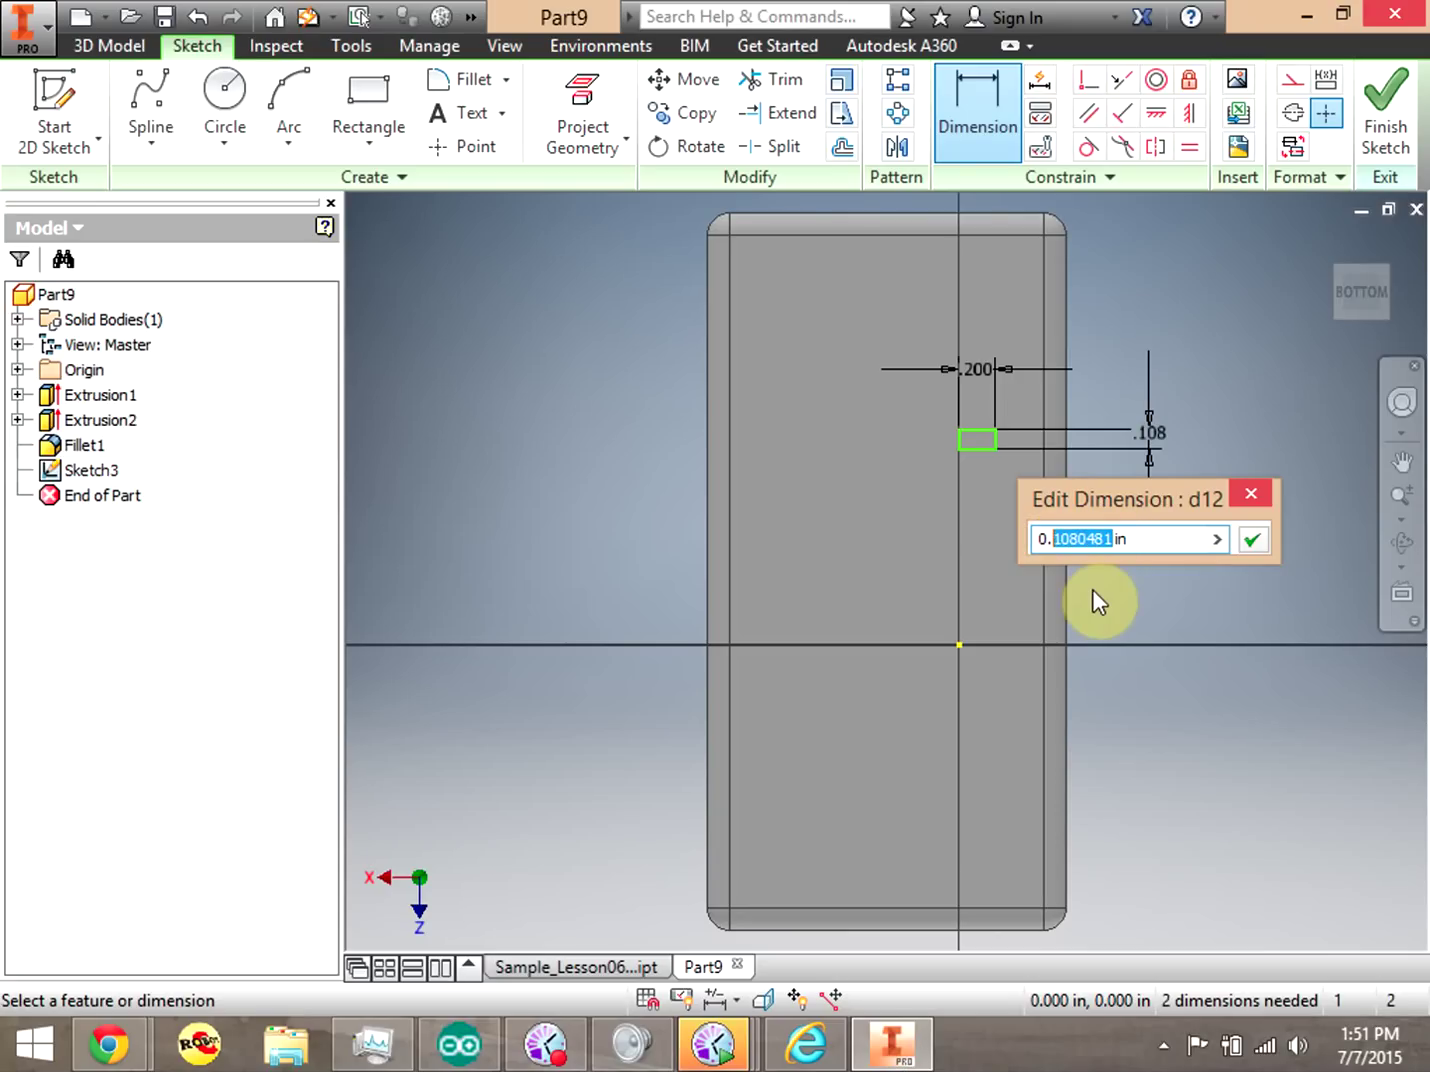
key("BackSpace")
type("1")
left_click(1256, 541)
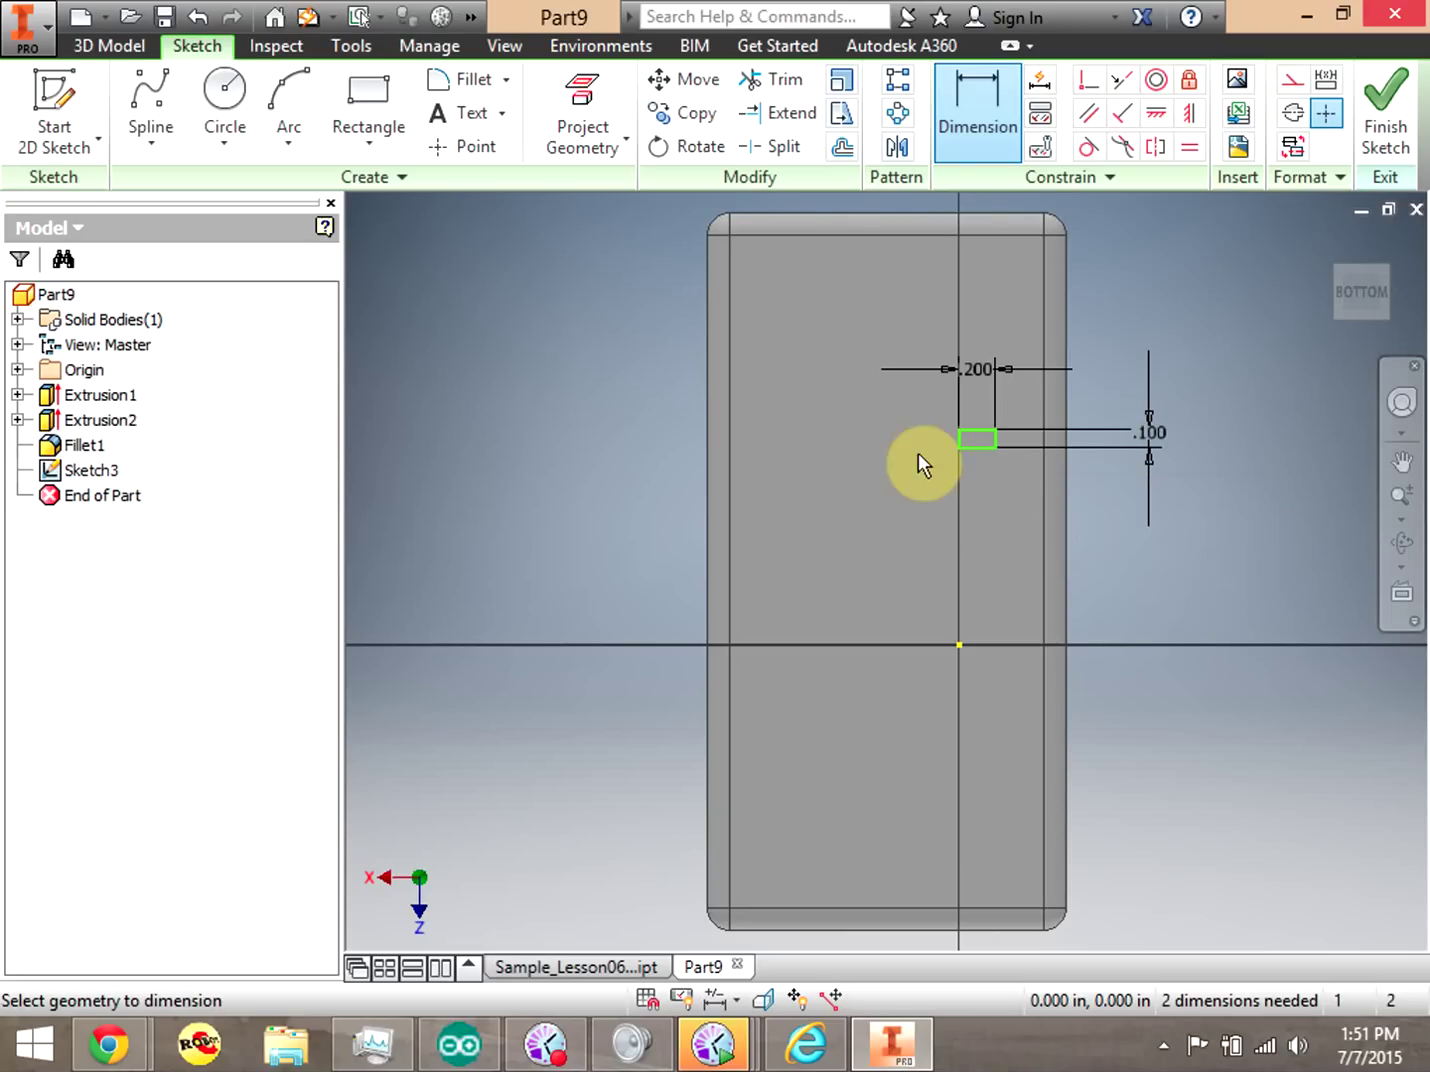
right_click(1116, 307)
left_click(1220, 308)
Move the small rectangle towards the upper corner of the underside and set its height to 0.2 in.
mouse_move(985, 441)
left_mouse_down()
mouse_move(976, 251)
mouse_move(1010, 254)
mouse_move(992, 271)
mouse_move(997, 251)
mouse_move(1016, 254)
mouse_move(990, 286)
mouse_move(1028, 251)
left_mouse_up()
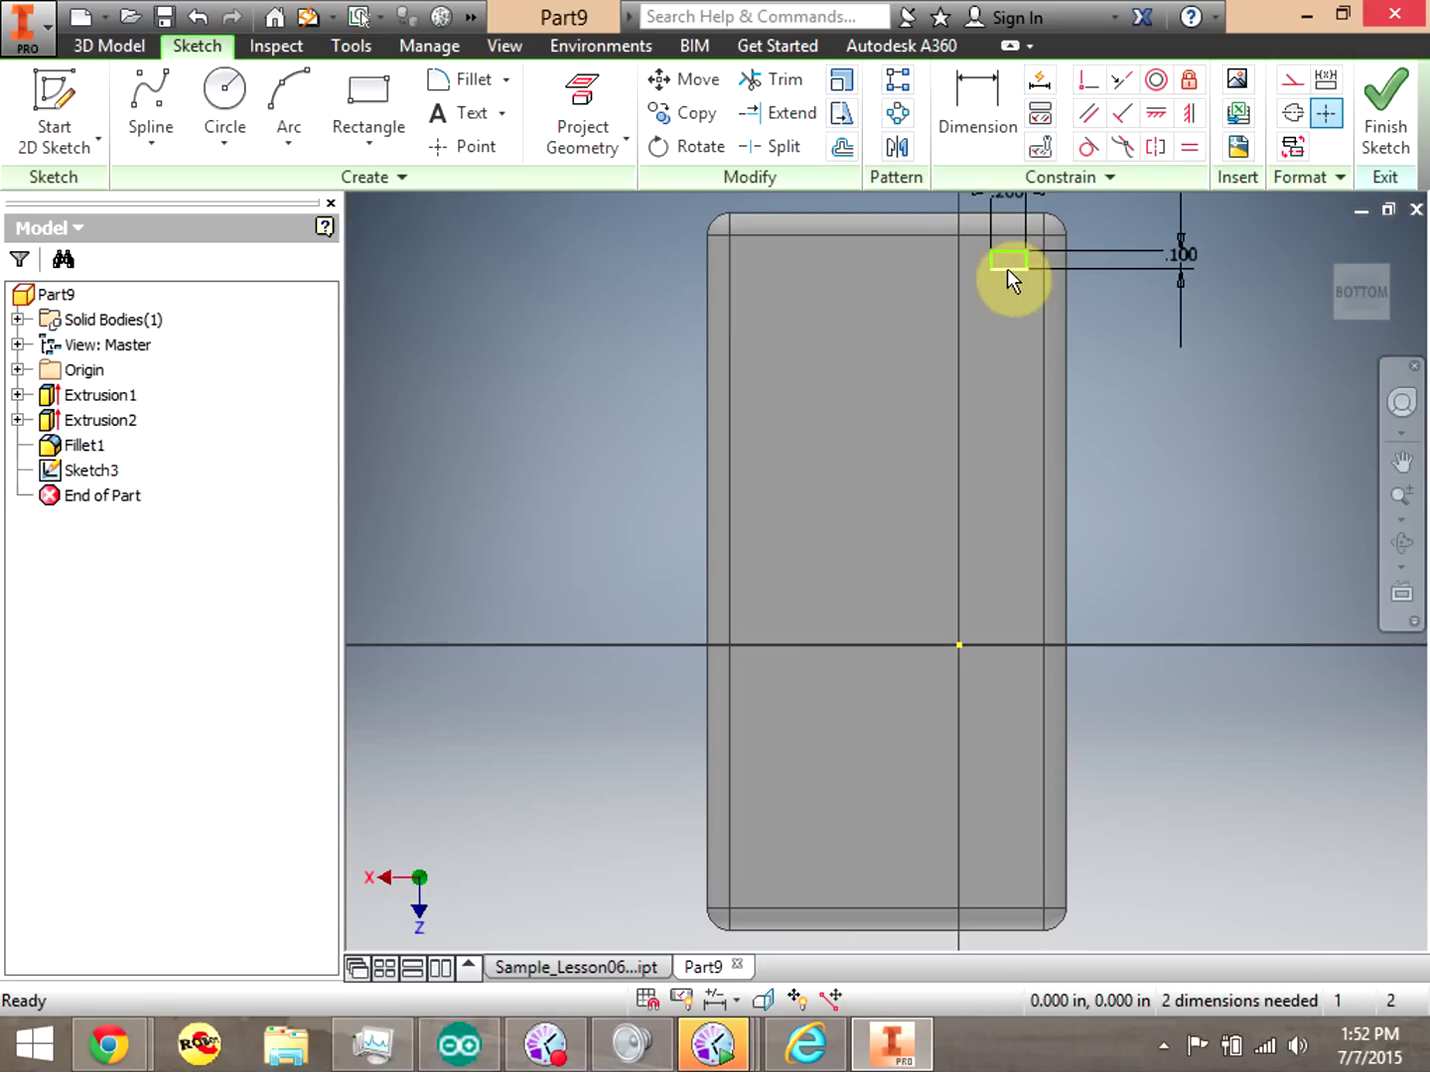
left_click(1173, 252)
left_click(1079, 362)
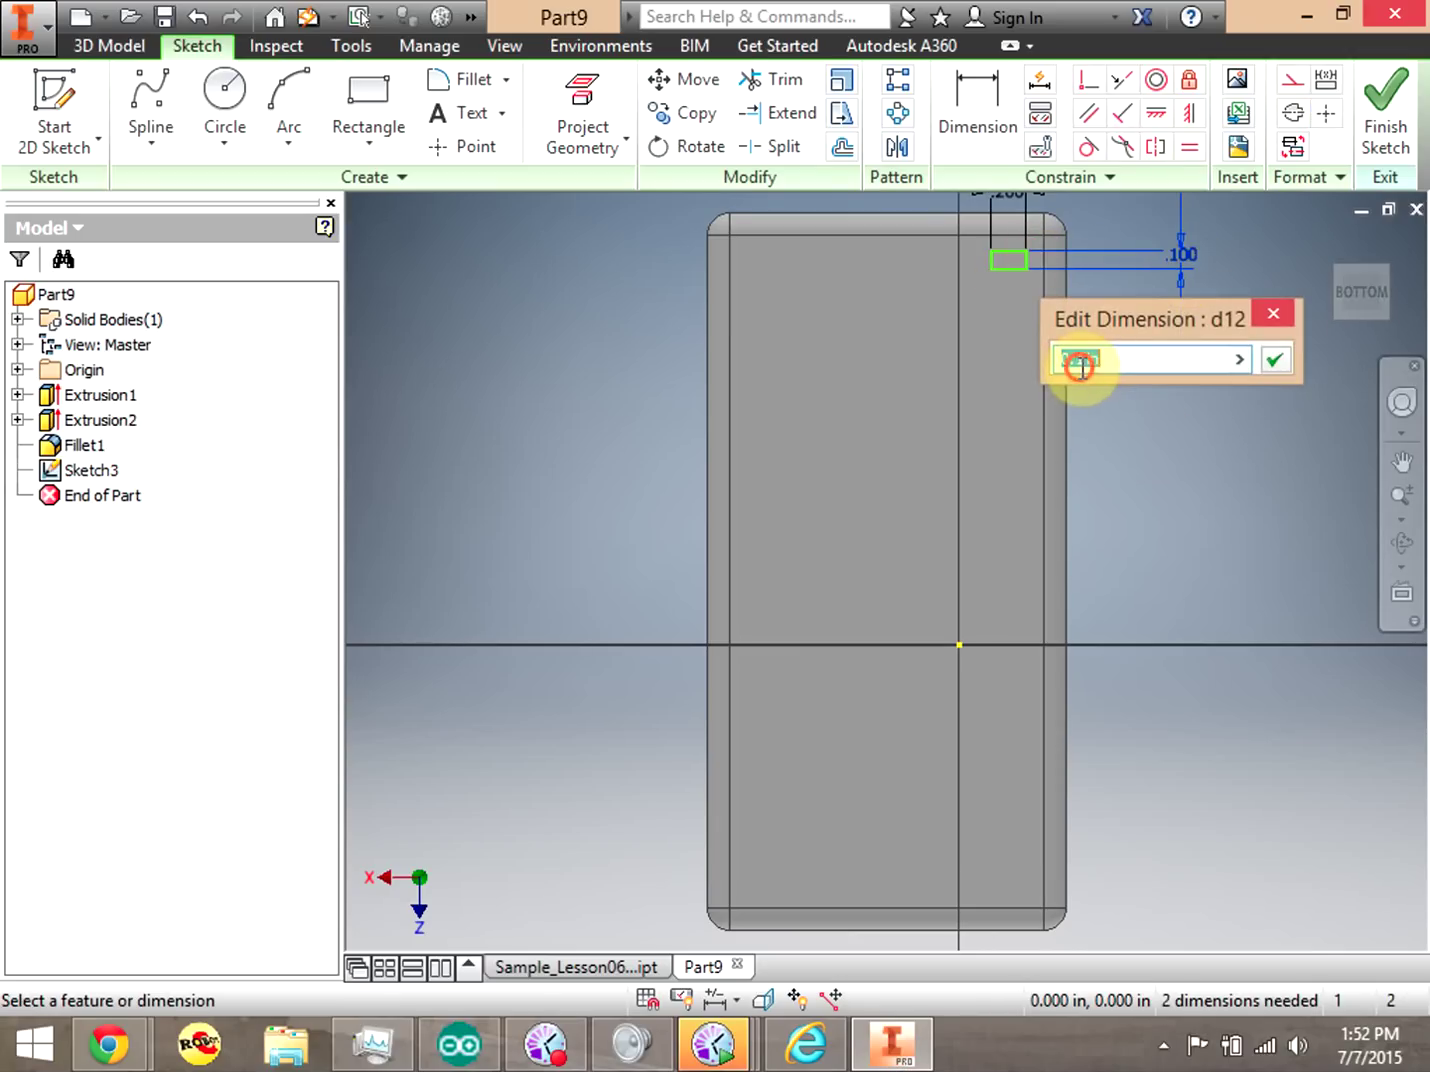
type("2")
left_click(1275, 359)
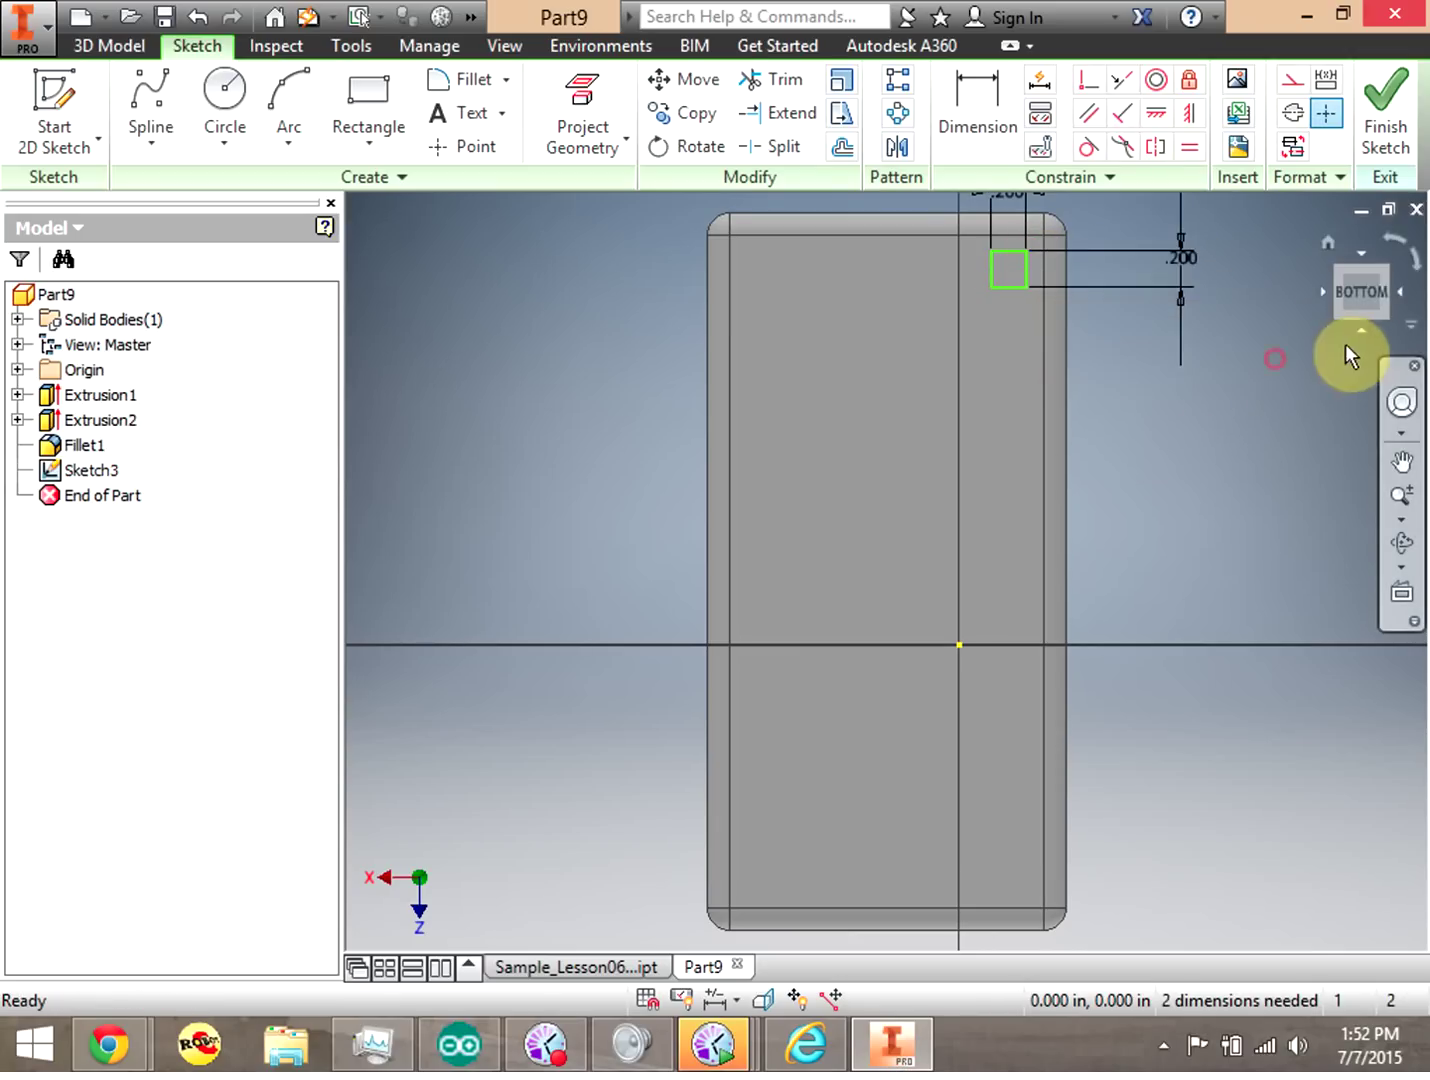
Set the small rectangle's width to 0.4 in.
left_click(1402, 495)
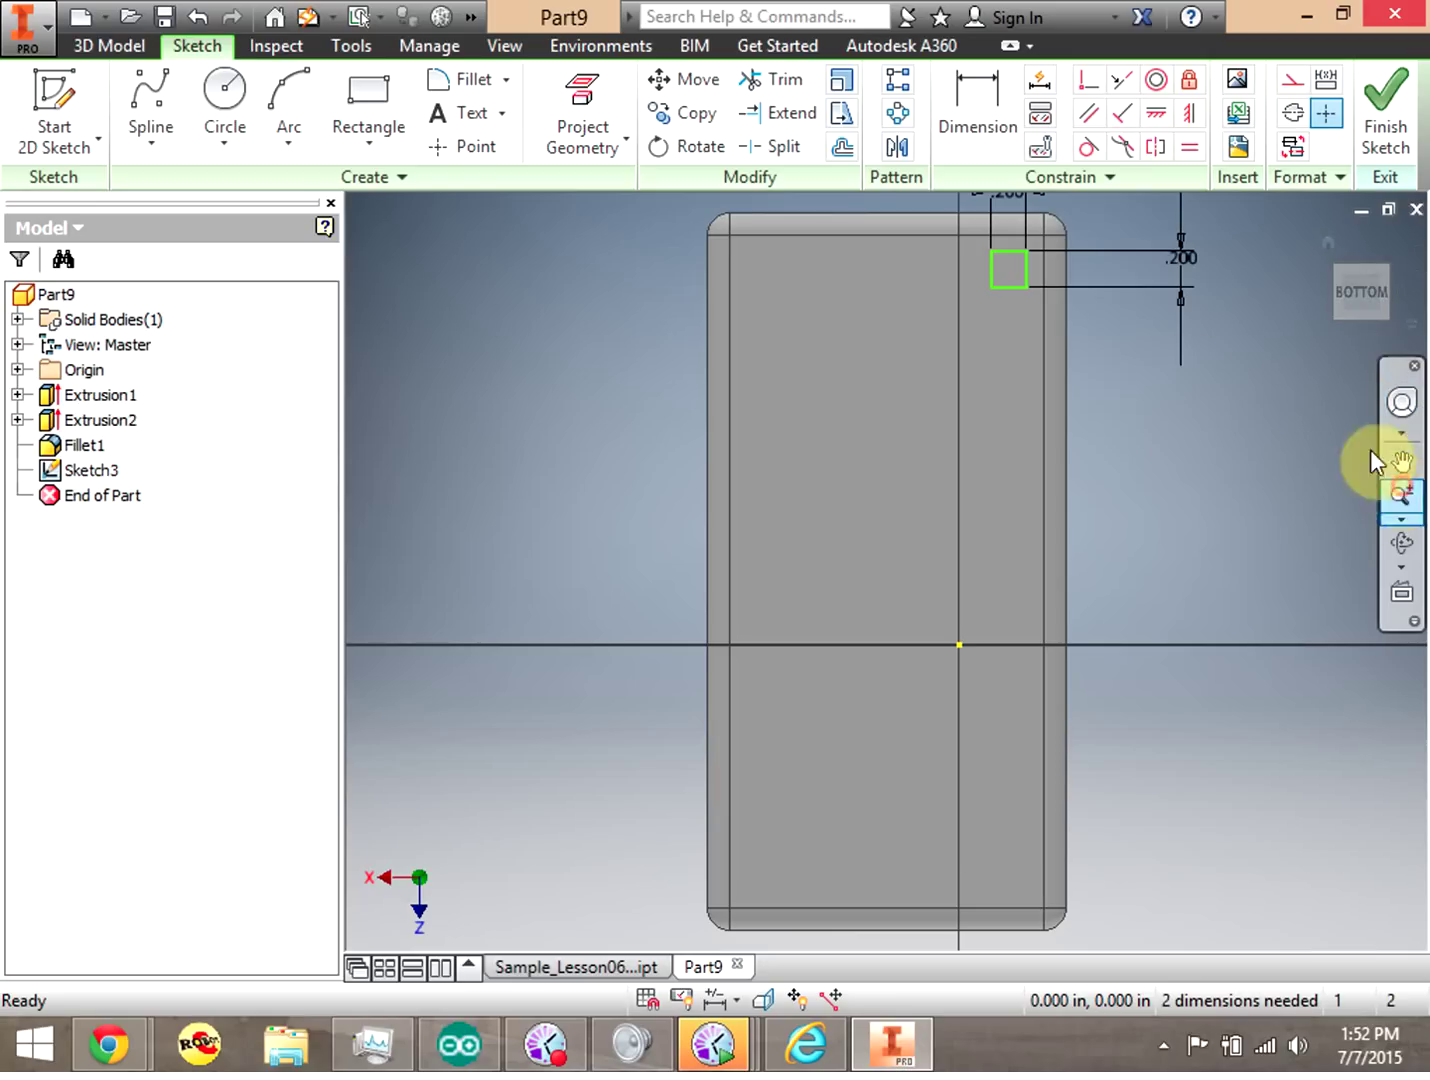
left_click_drag(1232, 424, 1209, 383)
right_click(1239, 292)
left_click(1325, 290)
double_click(993, 245)
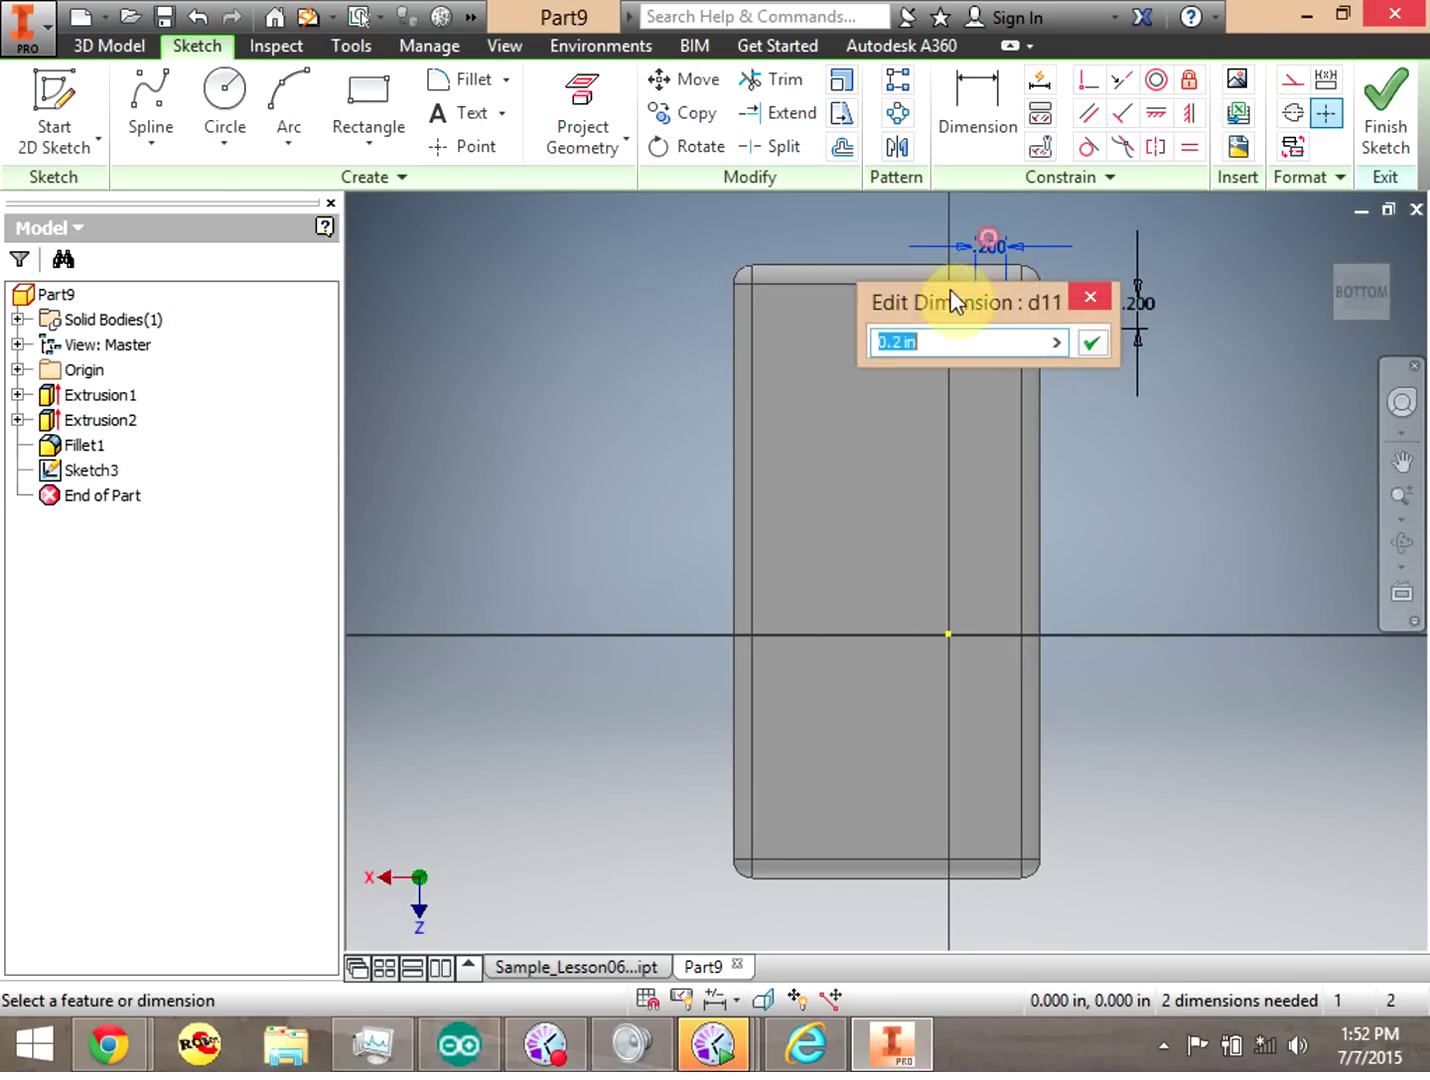
type("4")
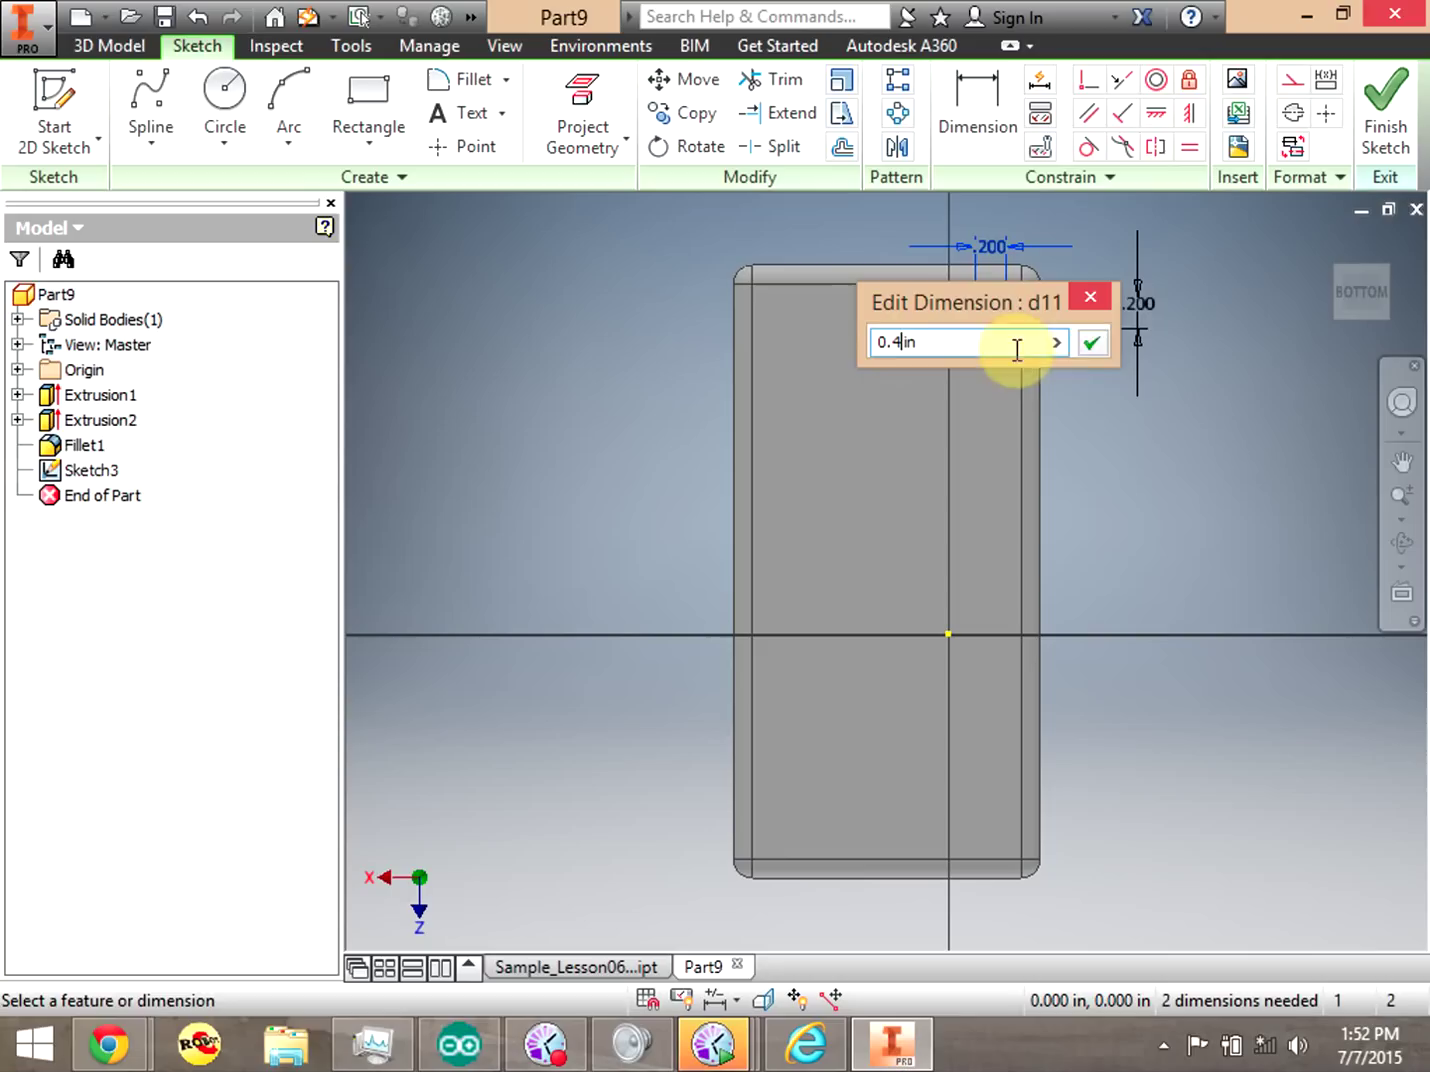
left_click(1091, 348)
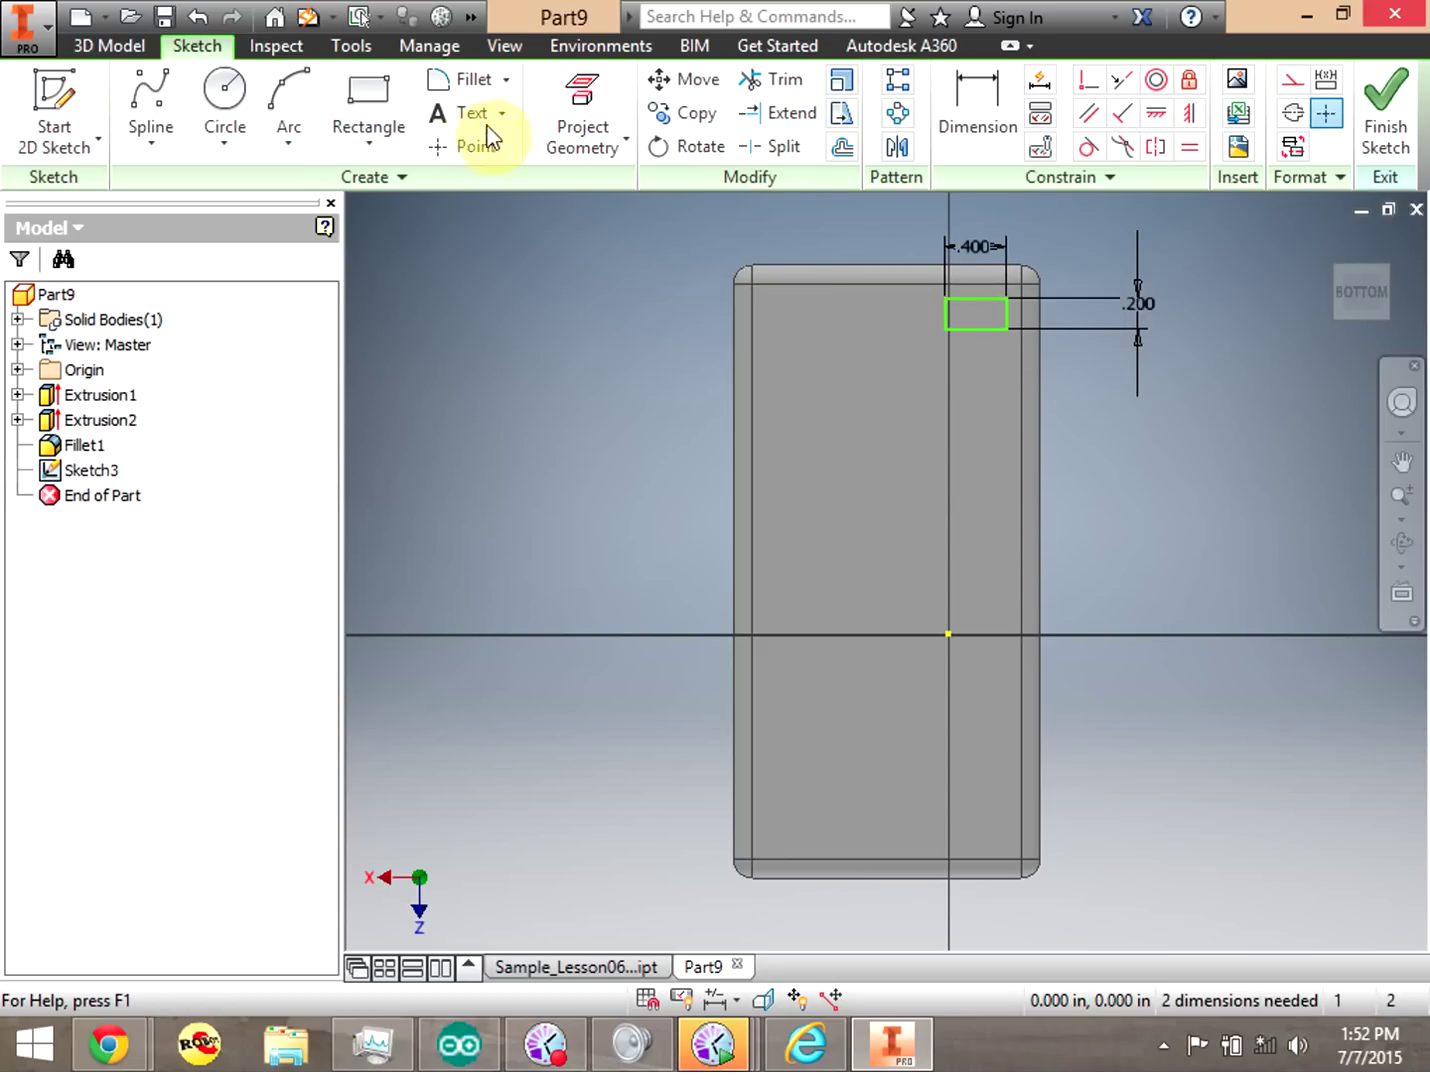
Round all four corners of the small rectangle with 0.125 in sketch fillets and leave the 2D Fillet command.
left_click(470, 80)
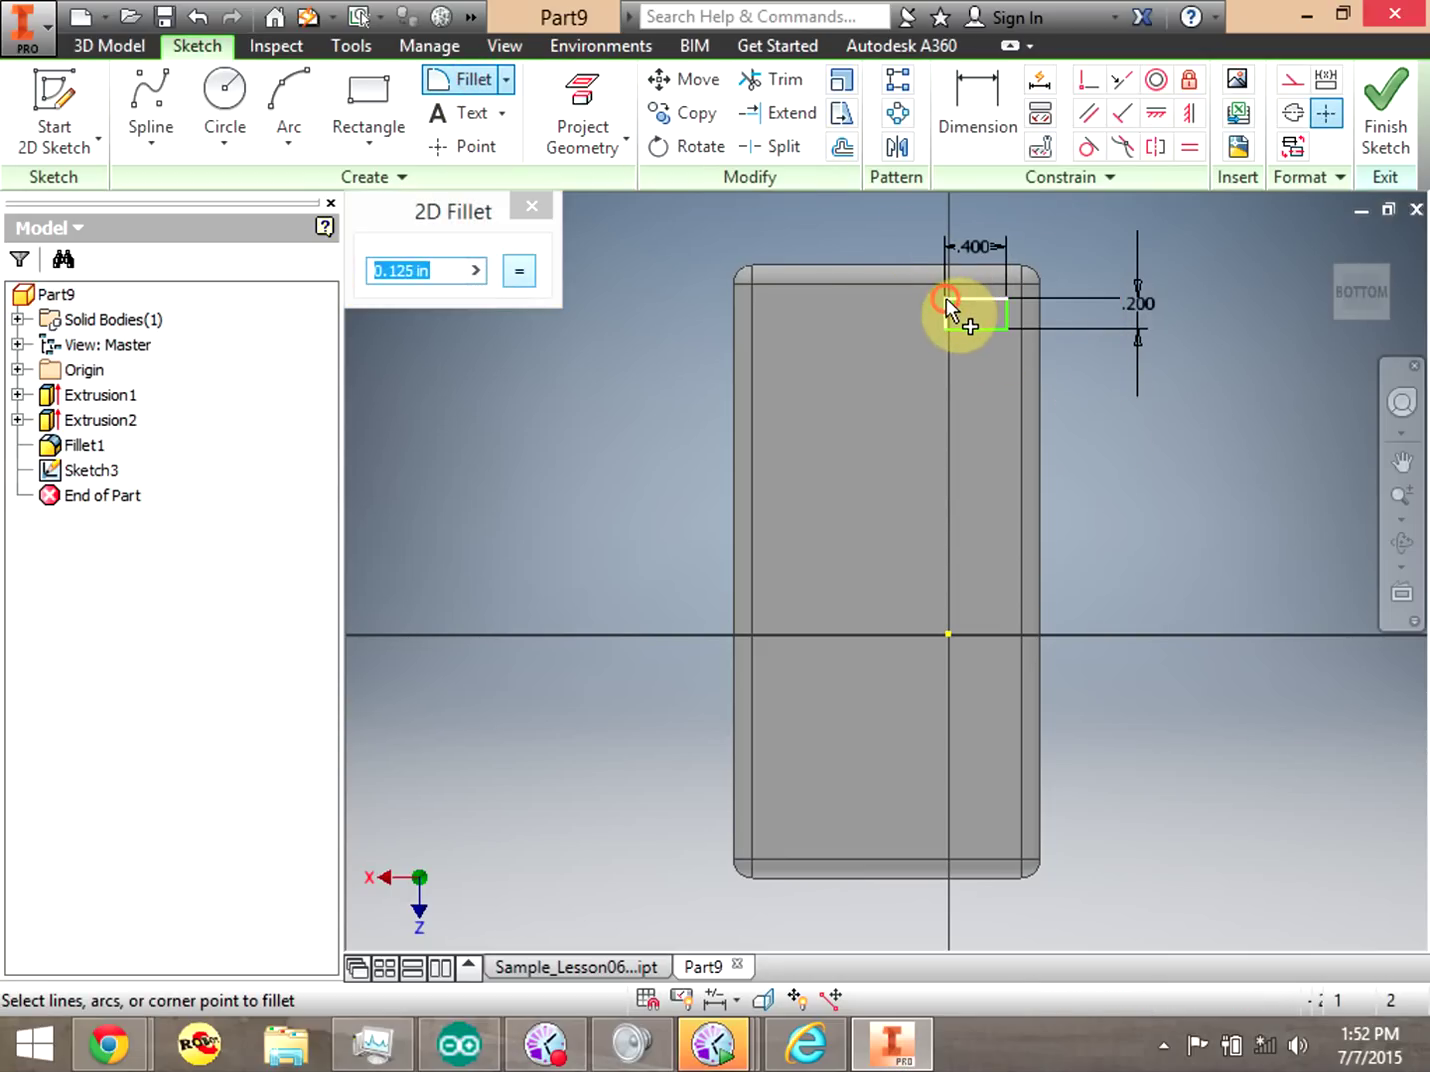
left_click(946, 298)
left_click(1008, 299)
left_click(1007, 322)
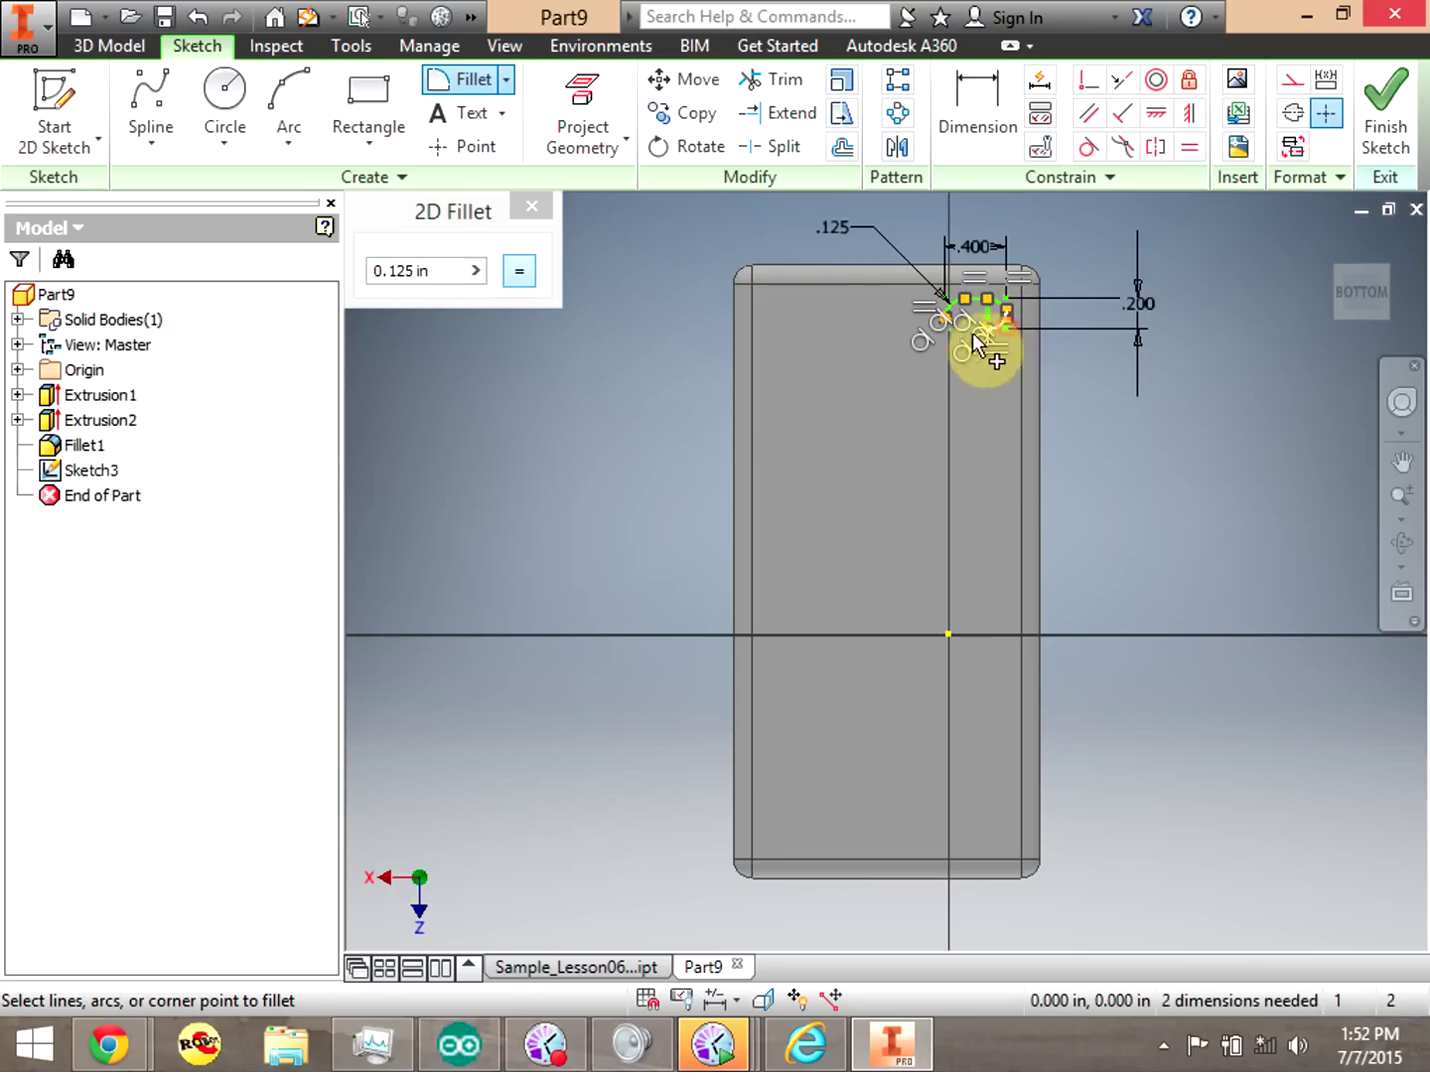
left_click(945, 320)
left_click_drag(410, 283, 393, 280)
type(".")
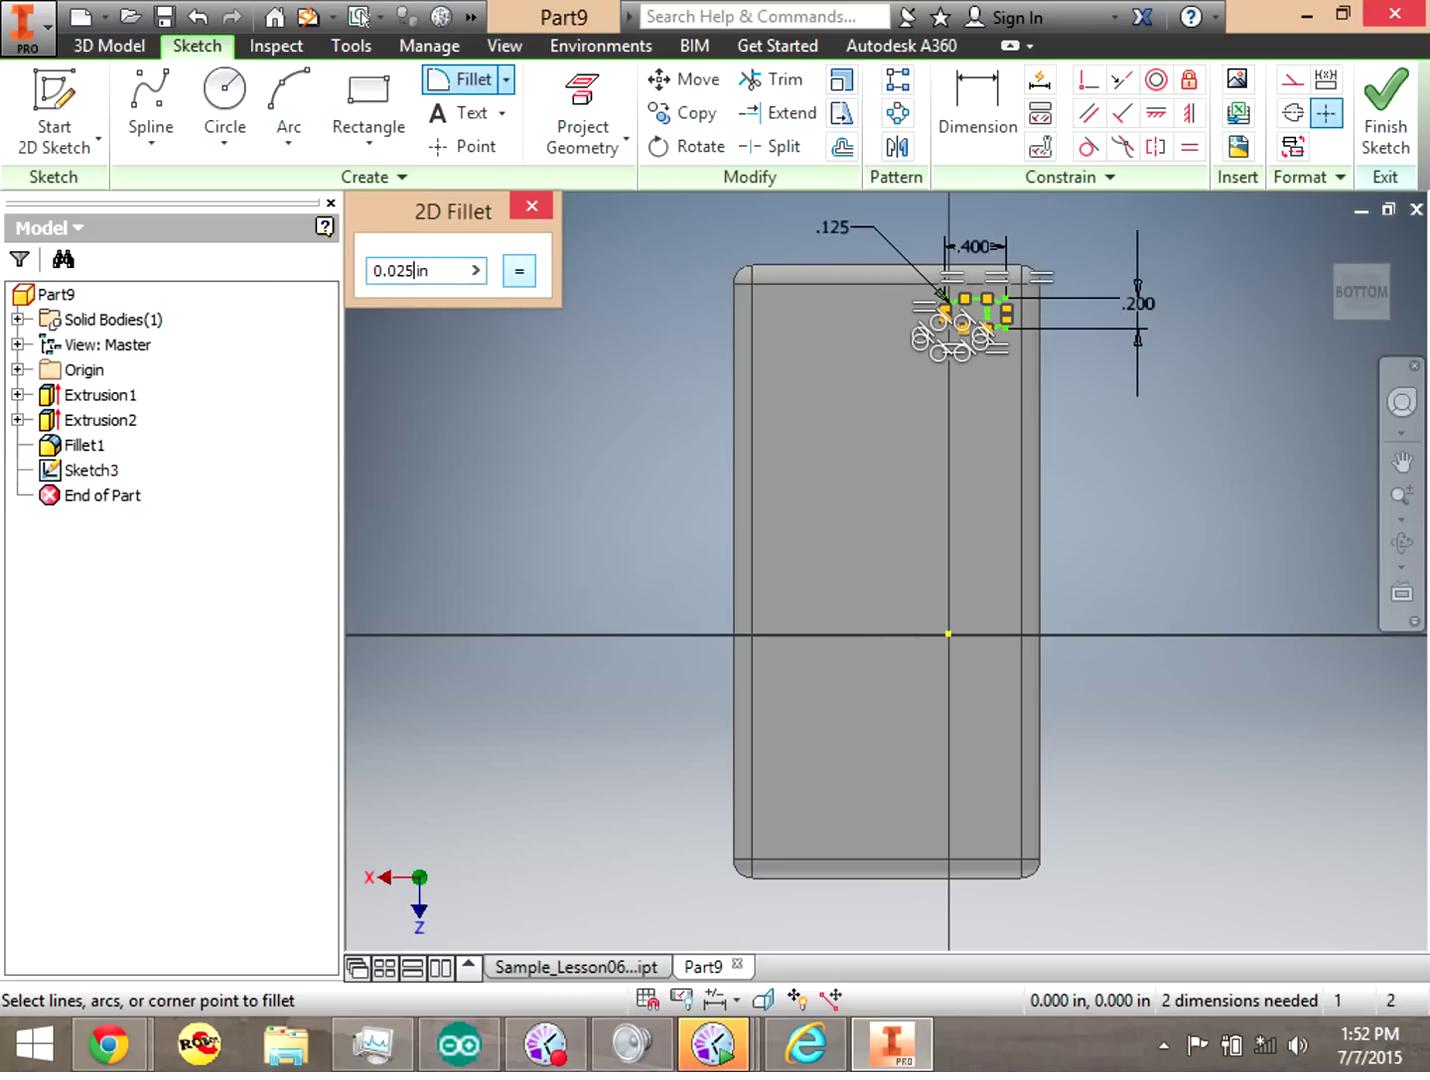
key("Escape")
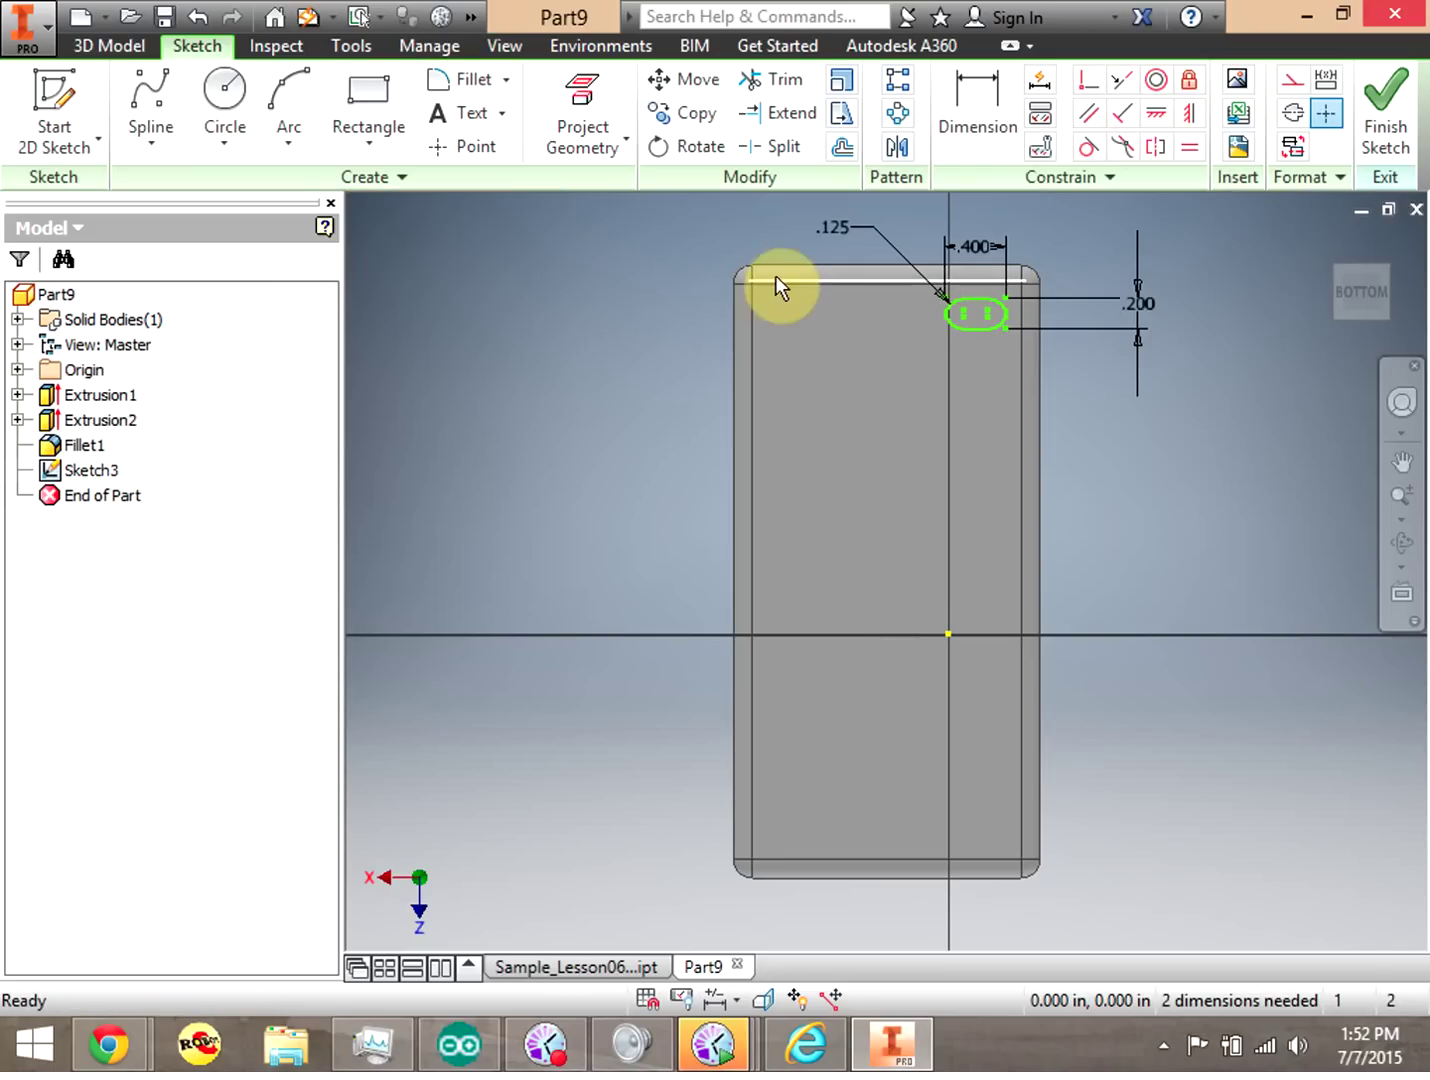
Set the radius of the small rectangle's corner fillets to 0.025 in.
double_click(835, 226)
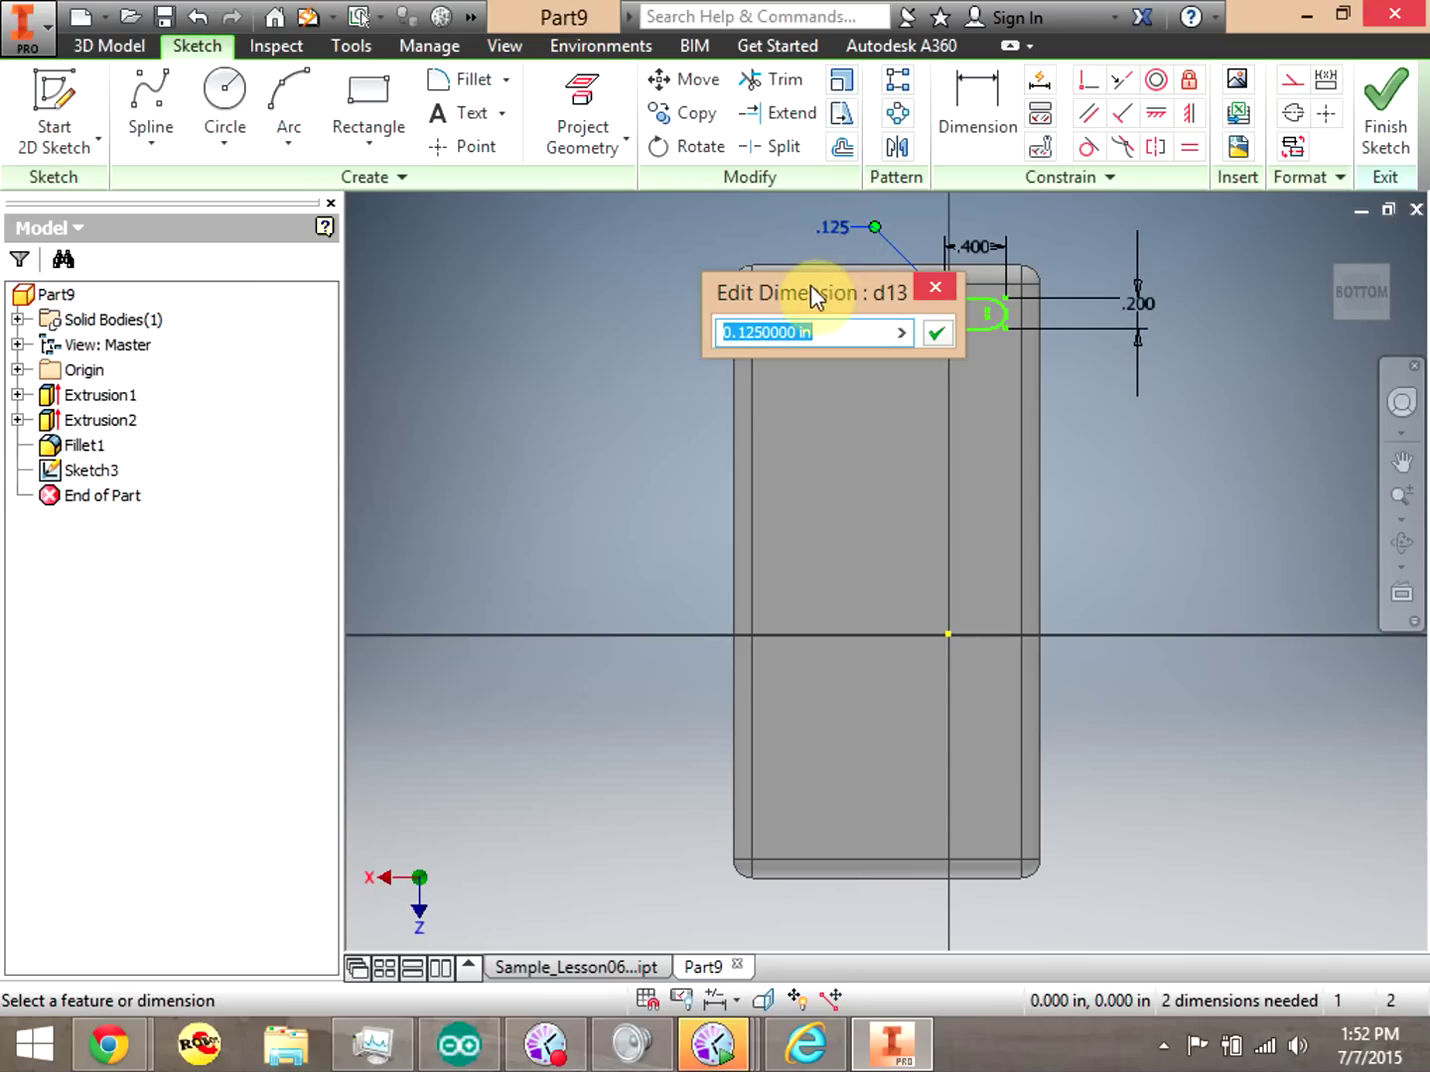
left_click_drag(809, 286, 690, 345)
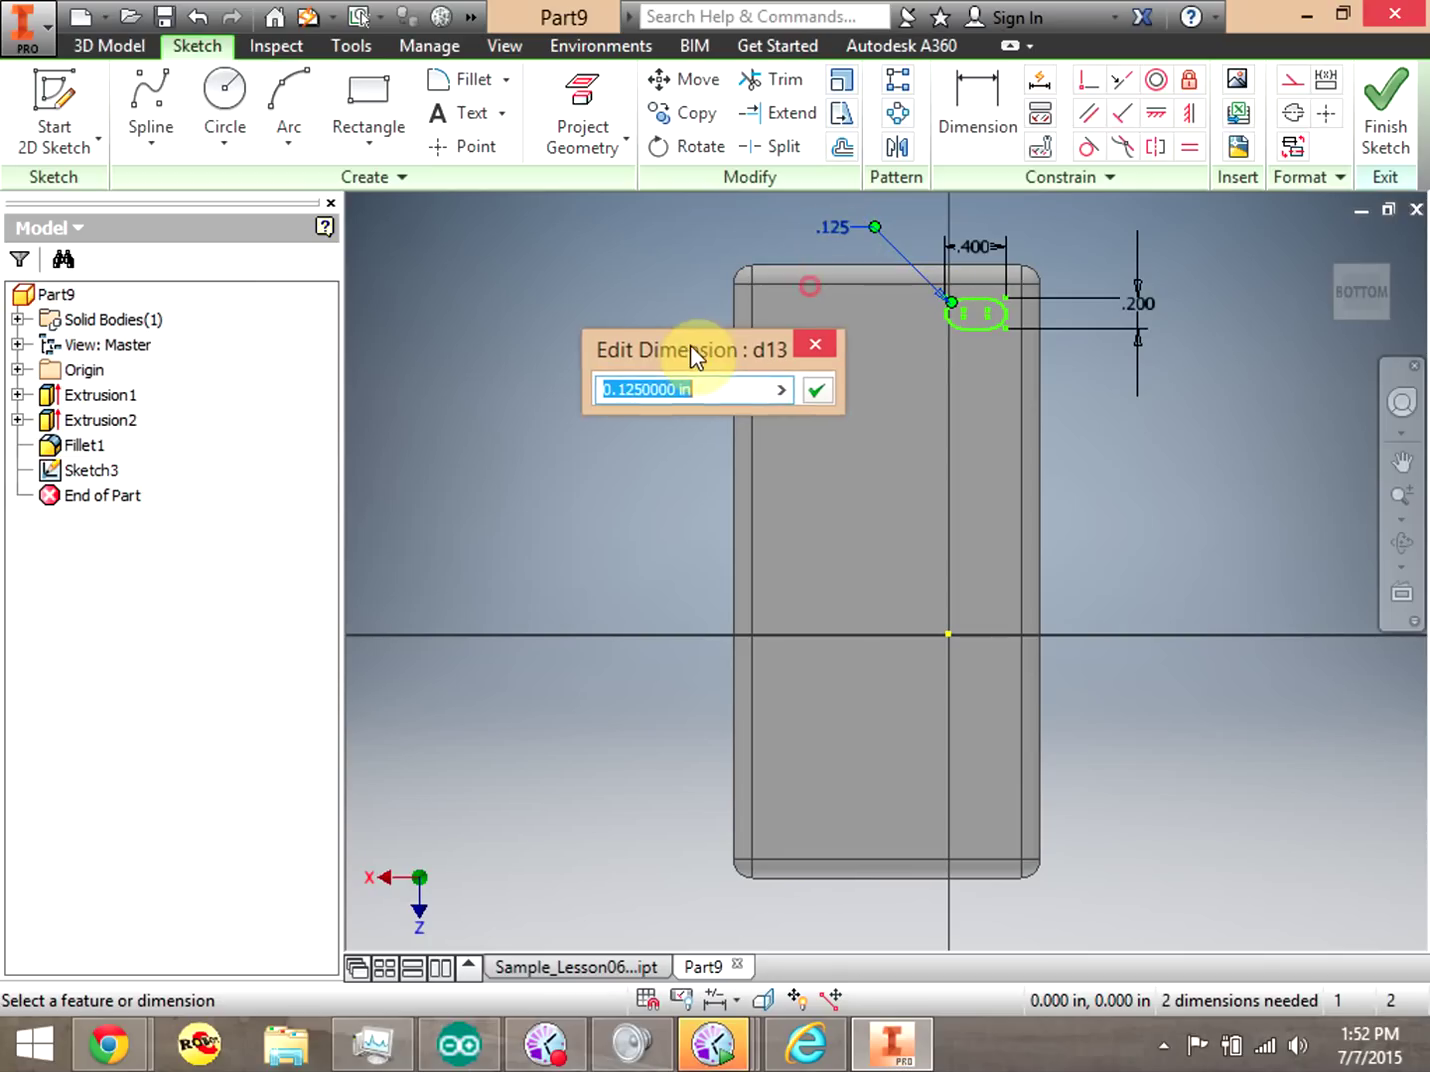
double_click(621, 398)
type("02")
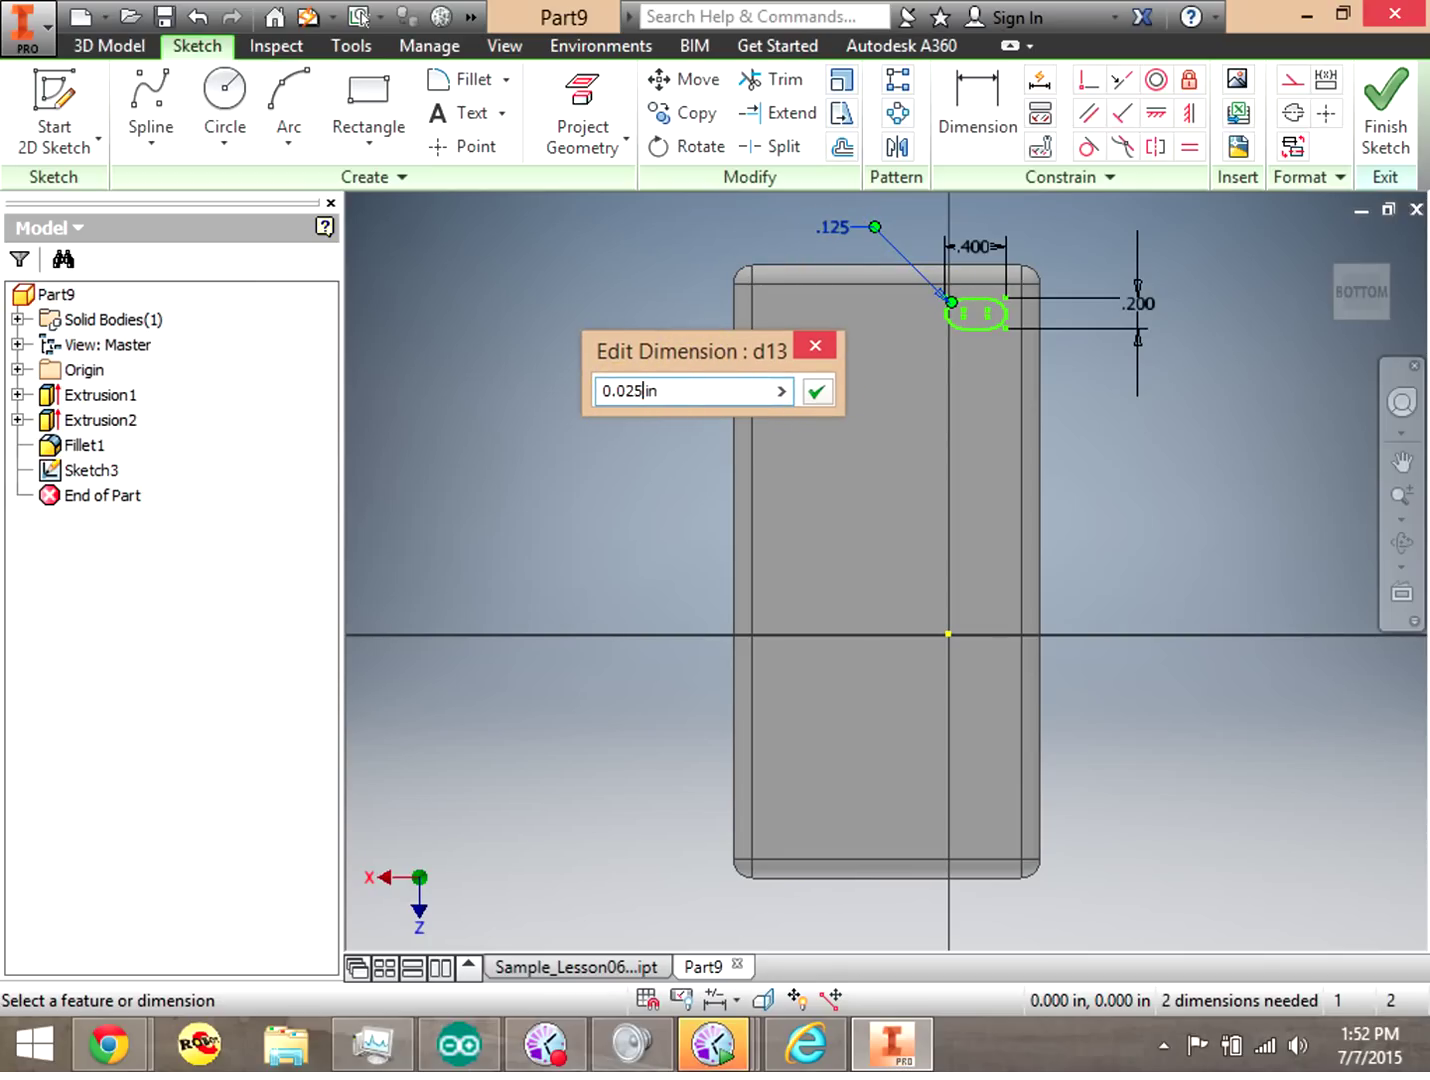
left_click(817, 391)
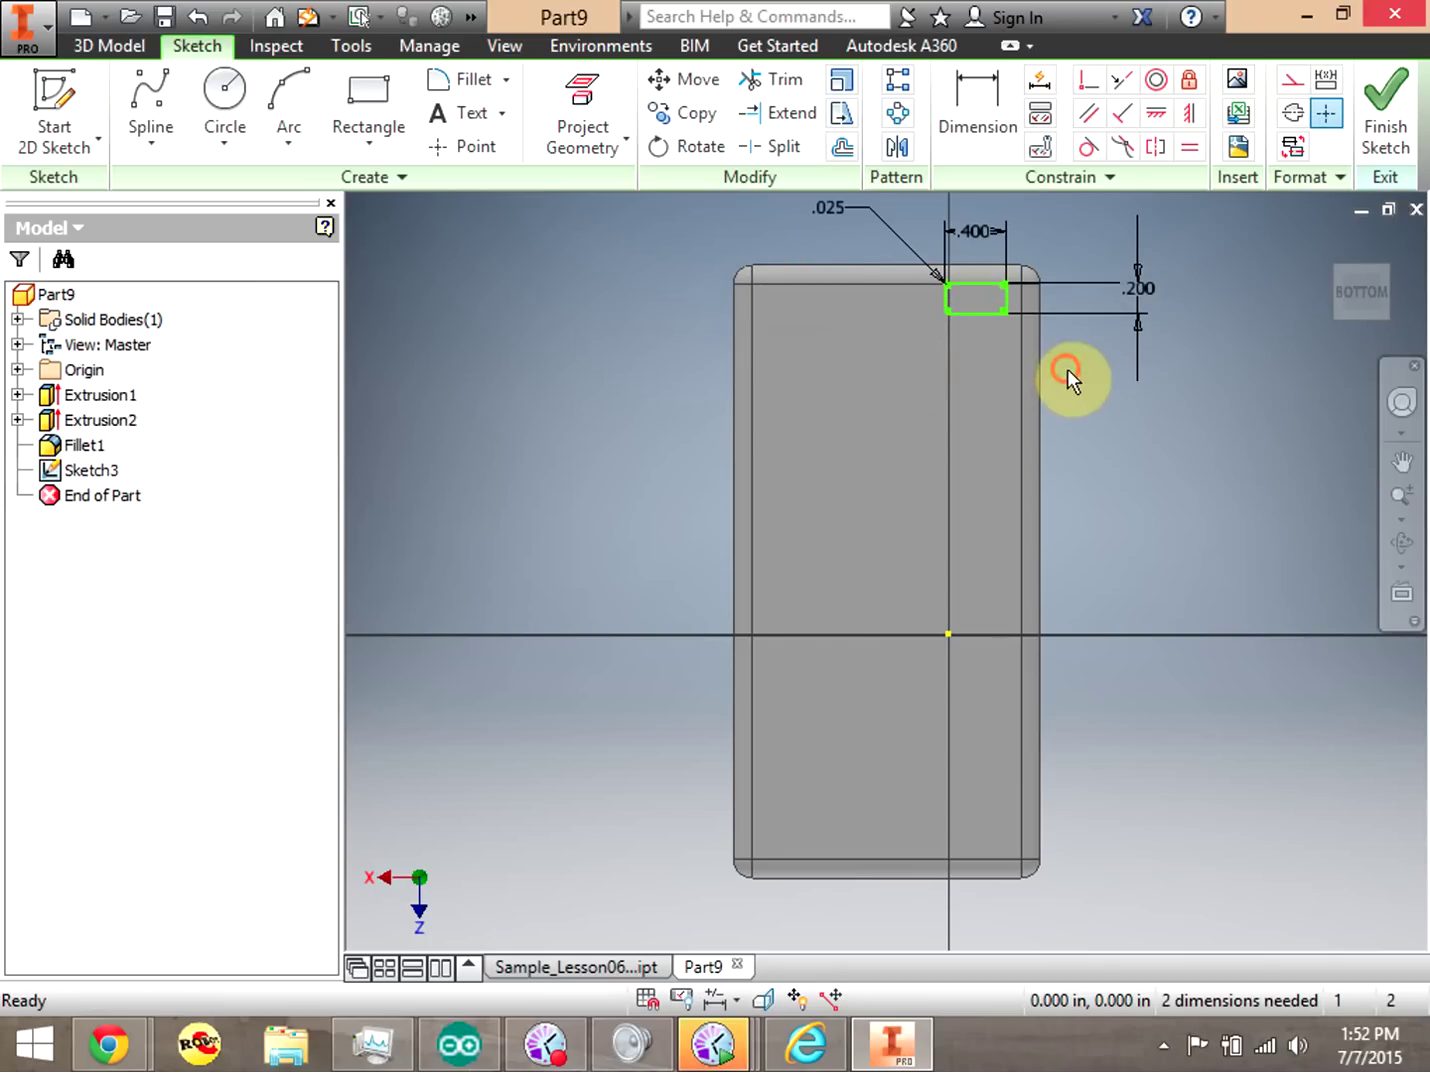
Shift the small rectangle slightly and dimension its distance from the underside's upper short edge as 0.2 in.
left_click_drag(979, 313, 979, 321)
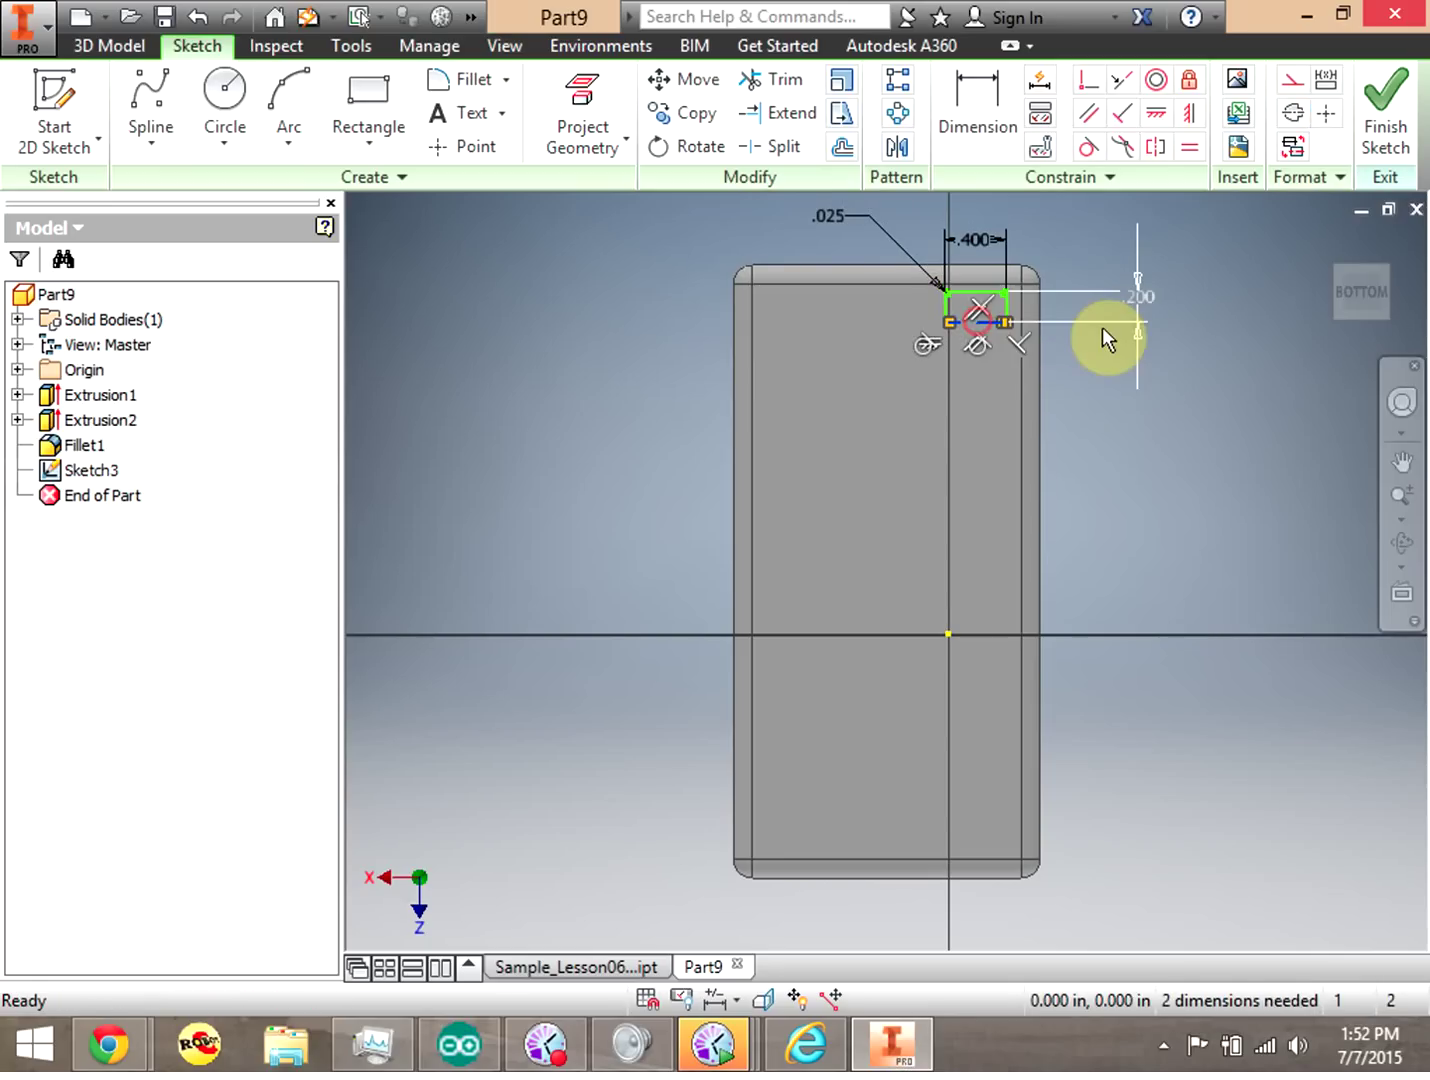
left_click(984, 122)
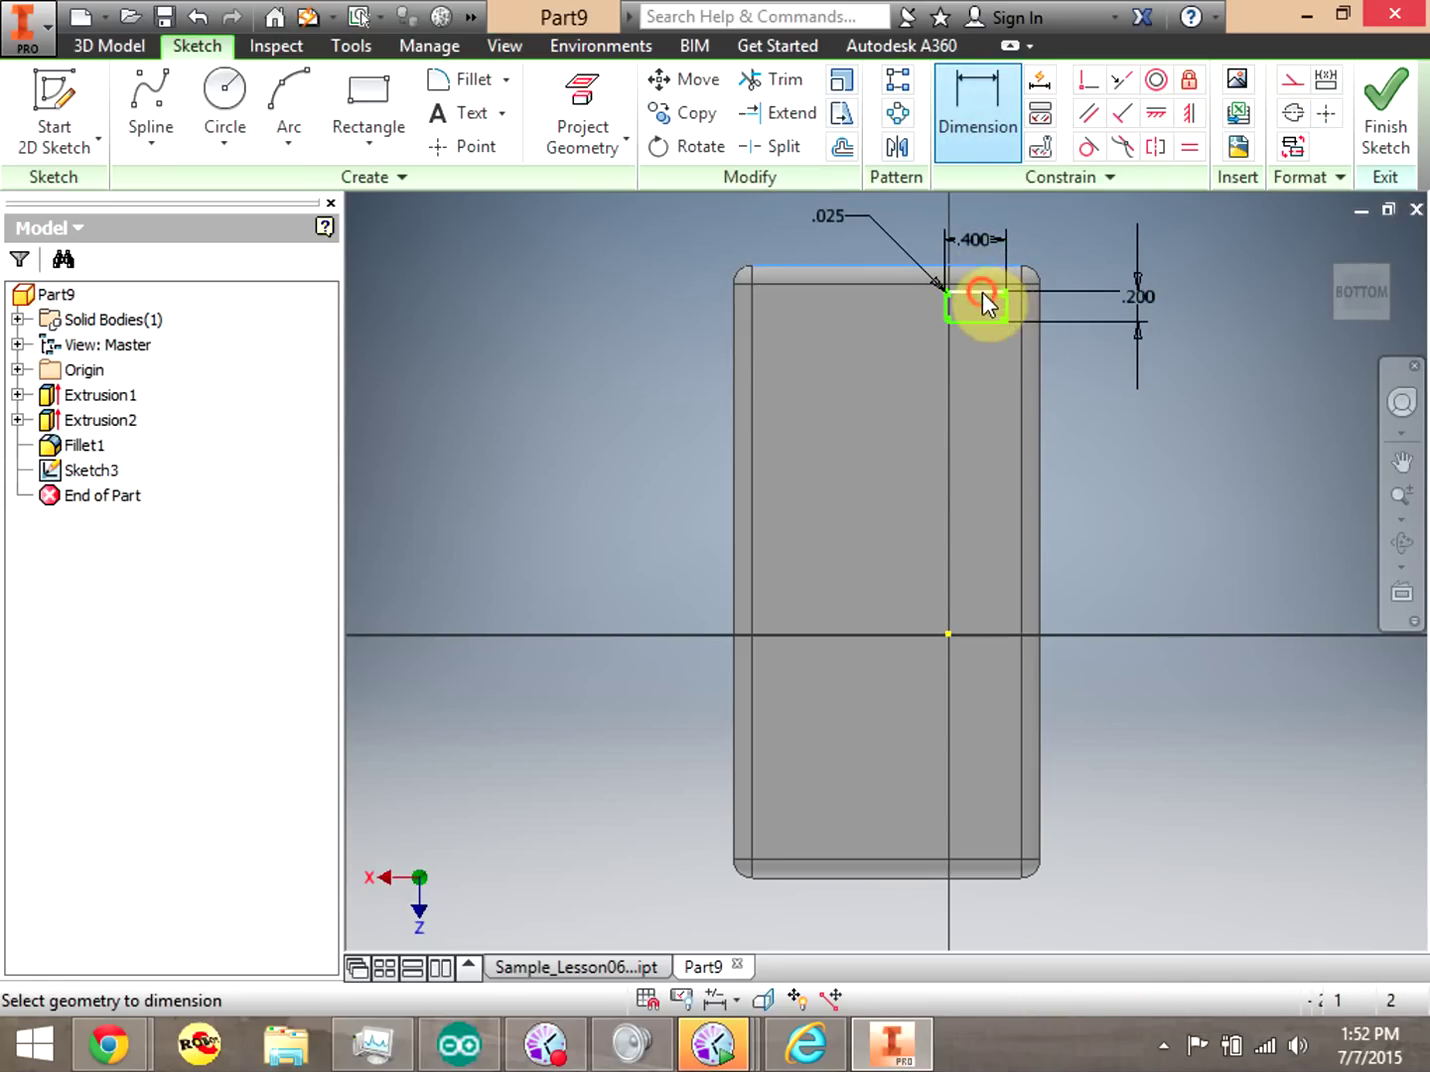
left_click(982, 290)
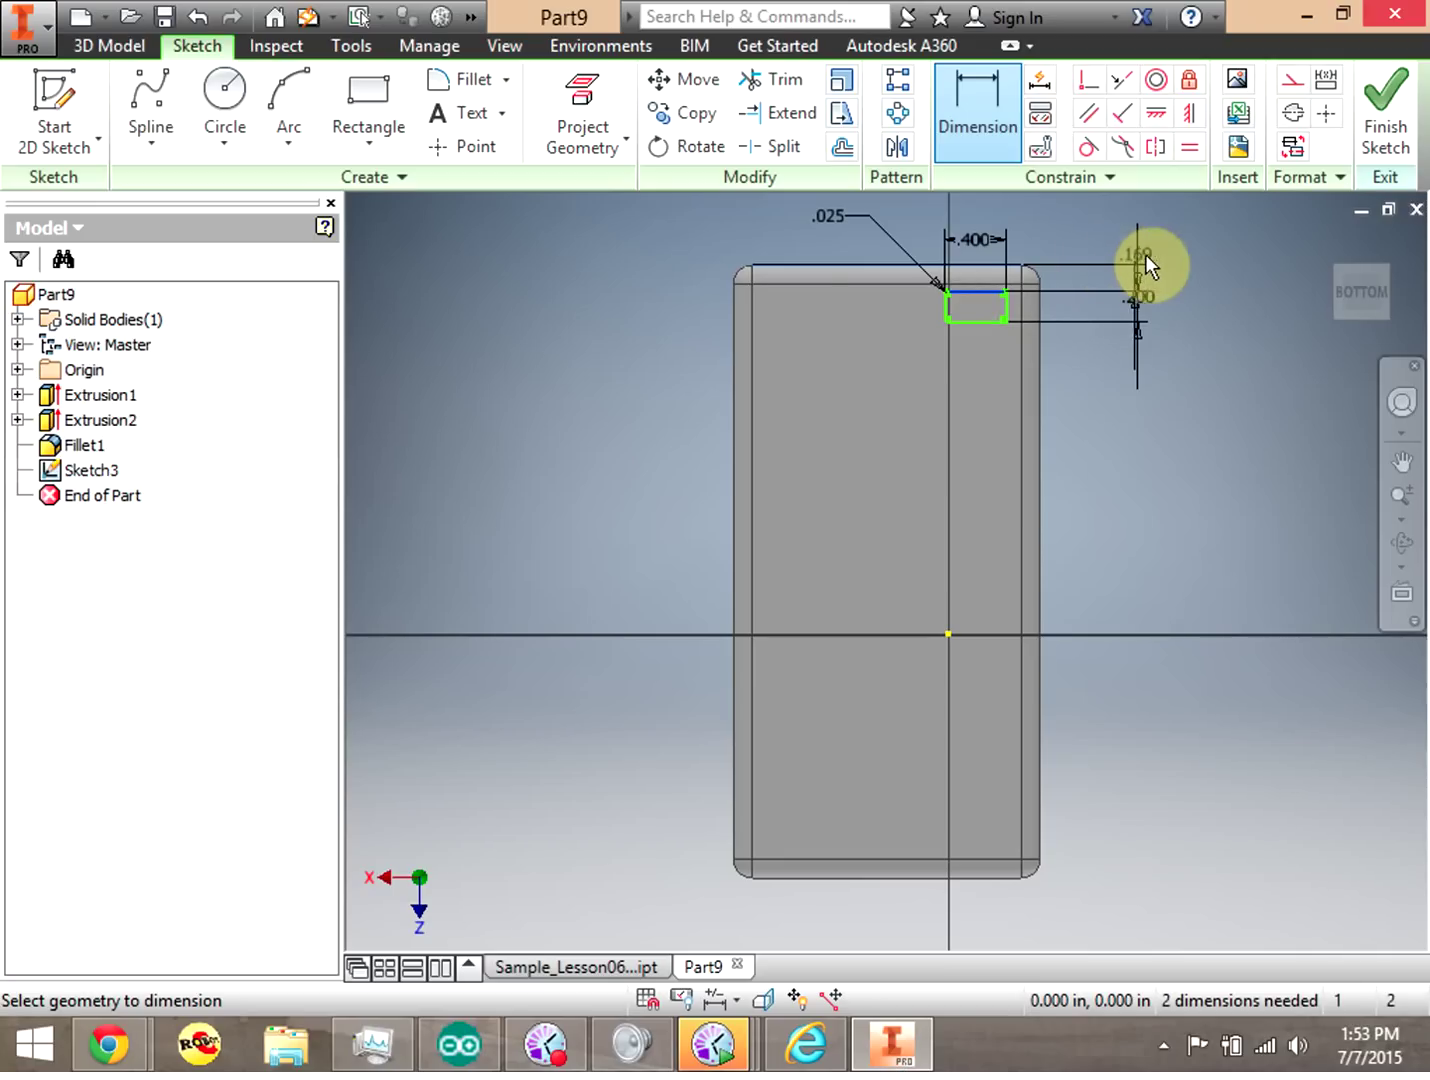
left_click(1128, 253)
left_click_drag(1085, 361, 1035, 372)
type("2")
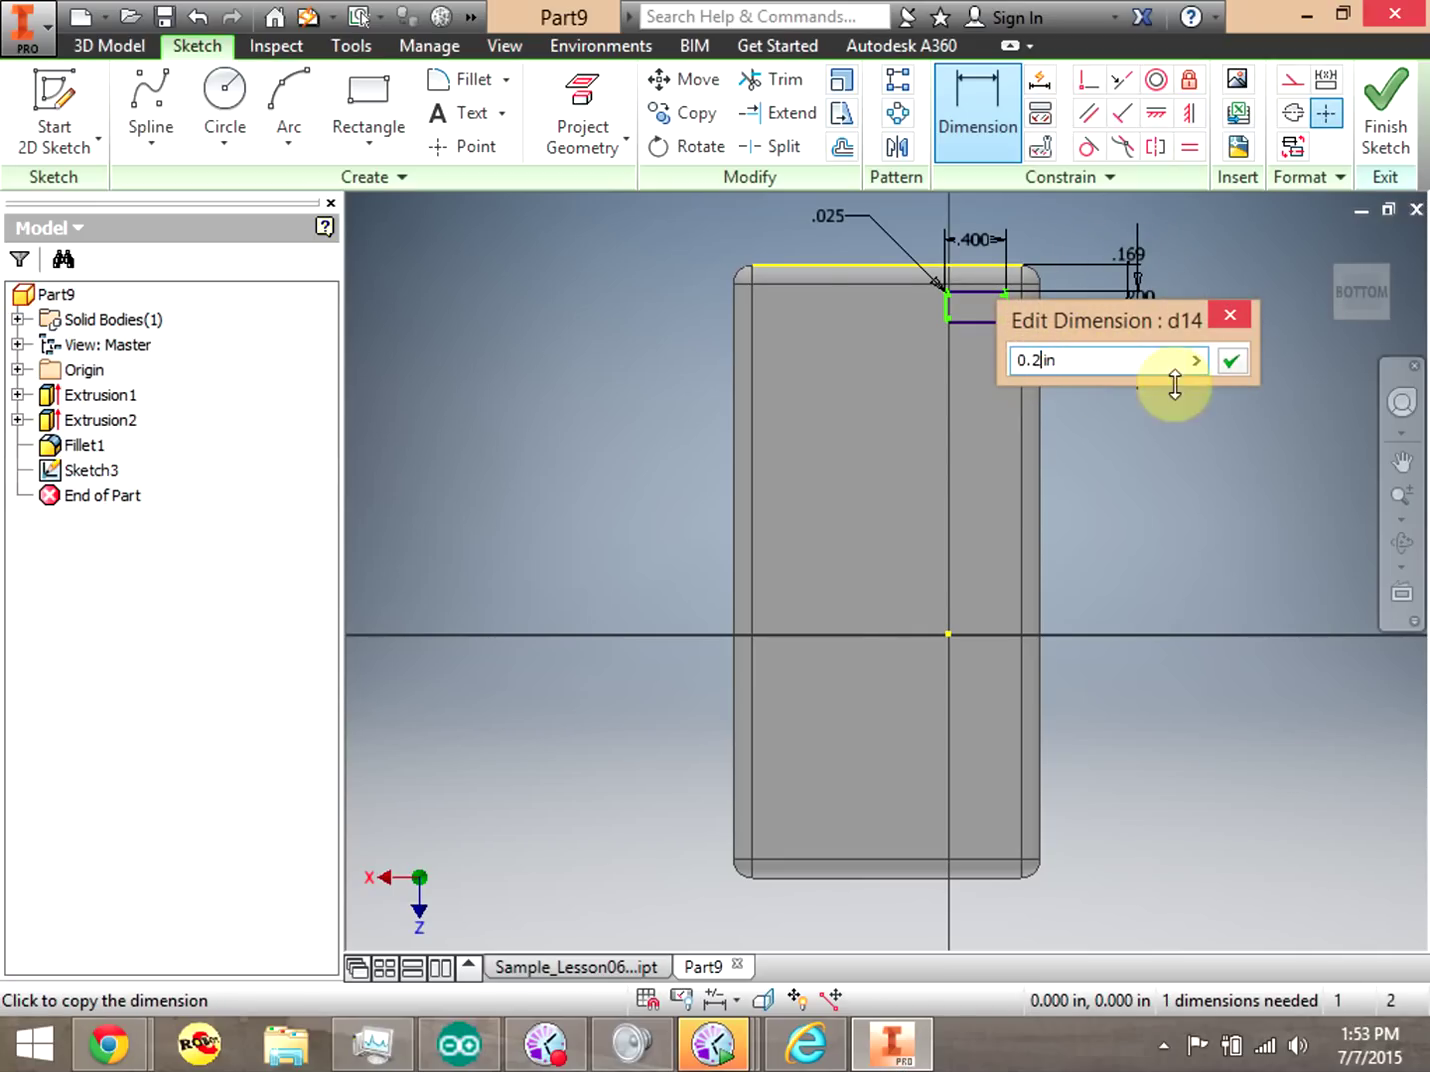
left_click(1237, 366)
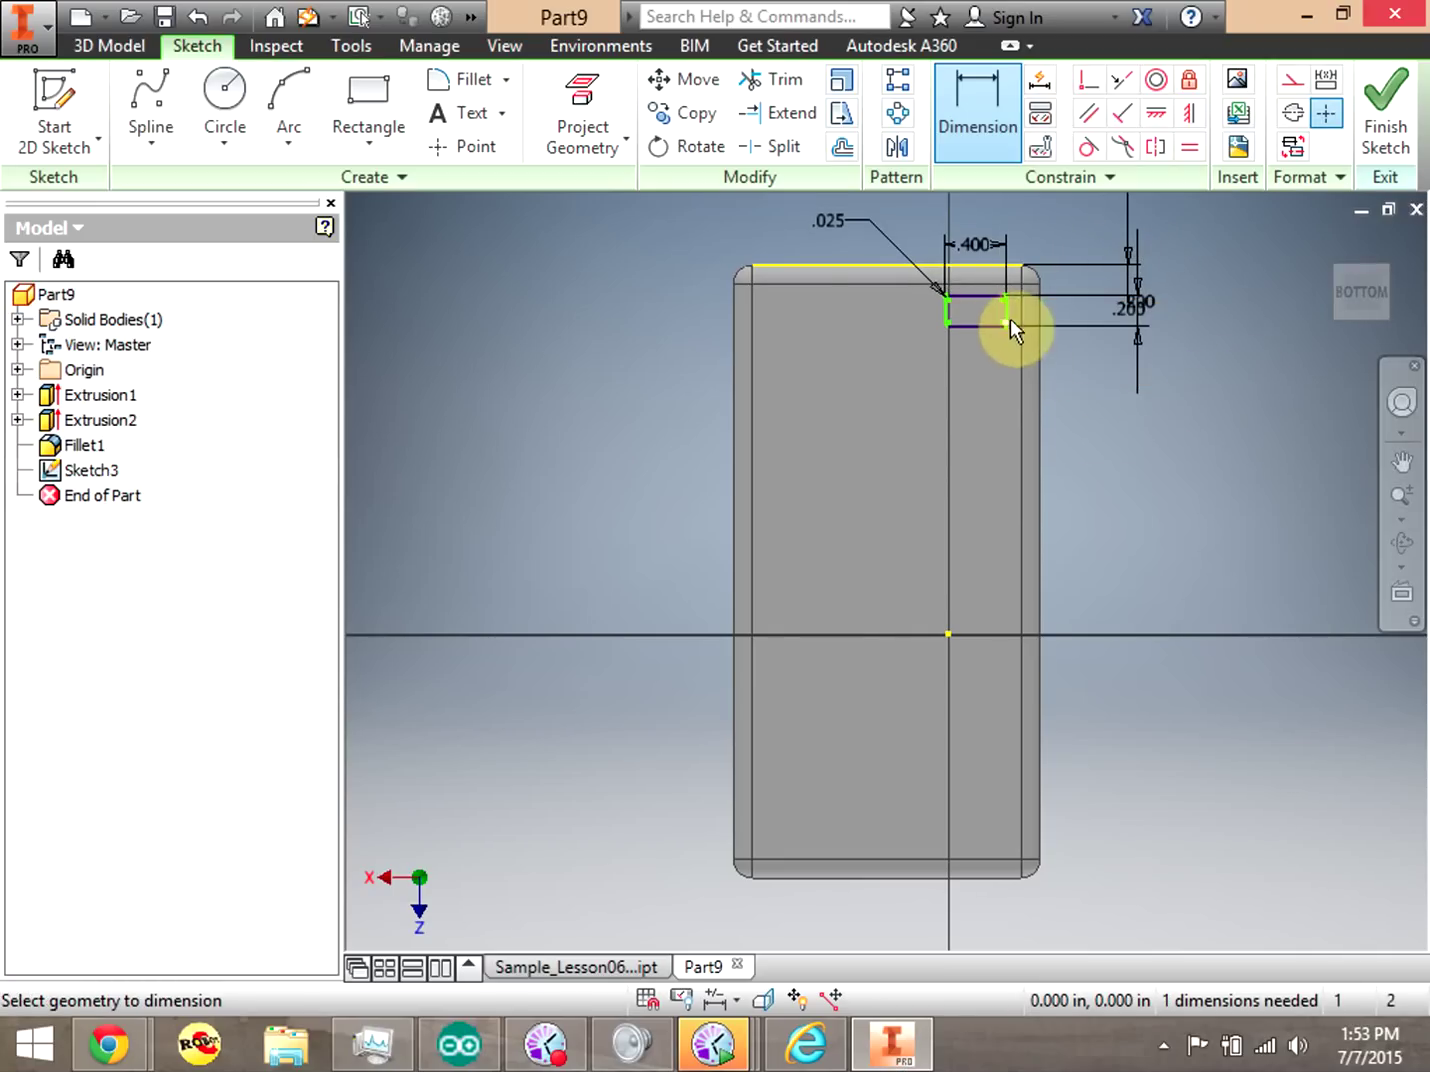
Dimension the small rectangle 0.25 in from the nearest long edge of the underside and finish the sketch.
left_click(1035, 310)
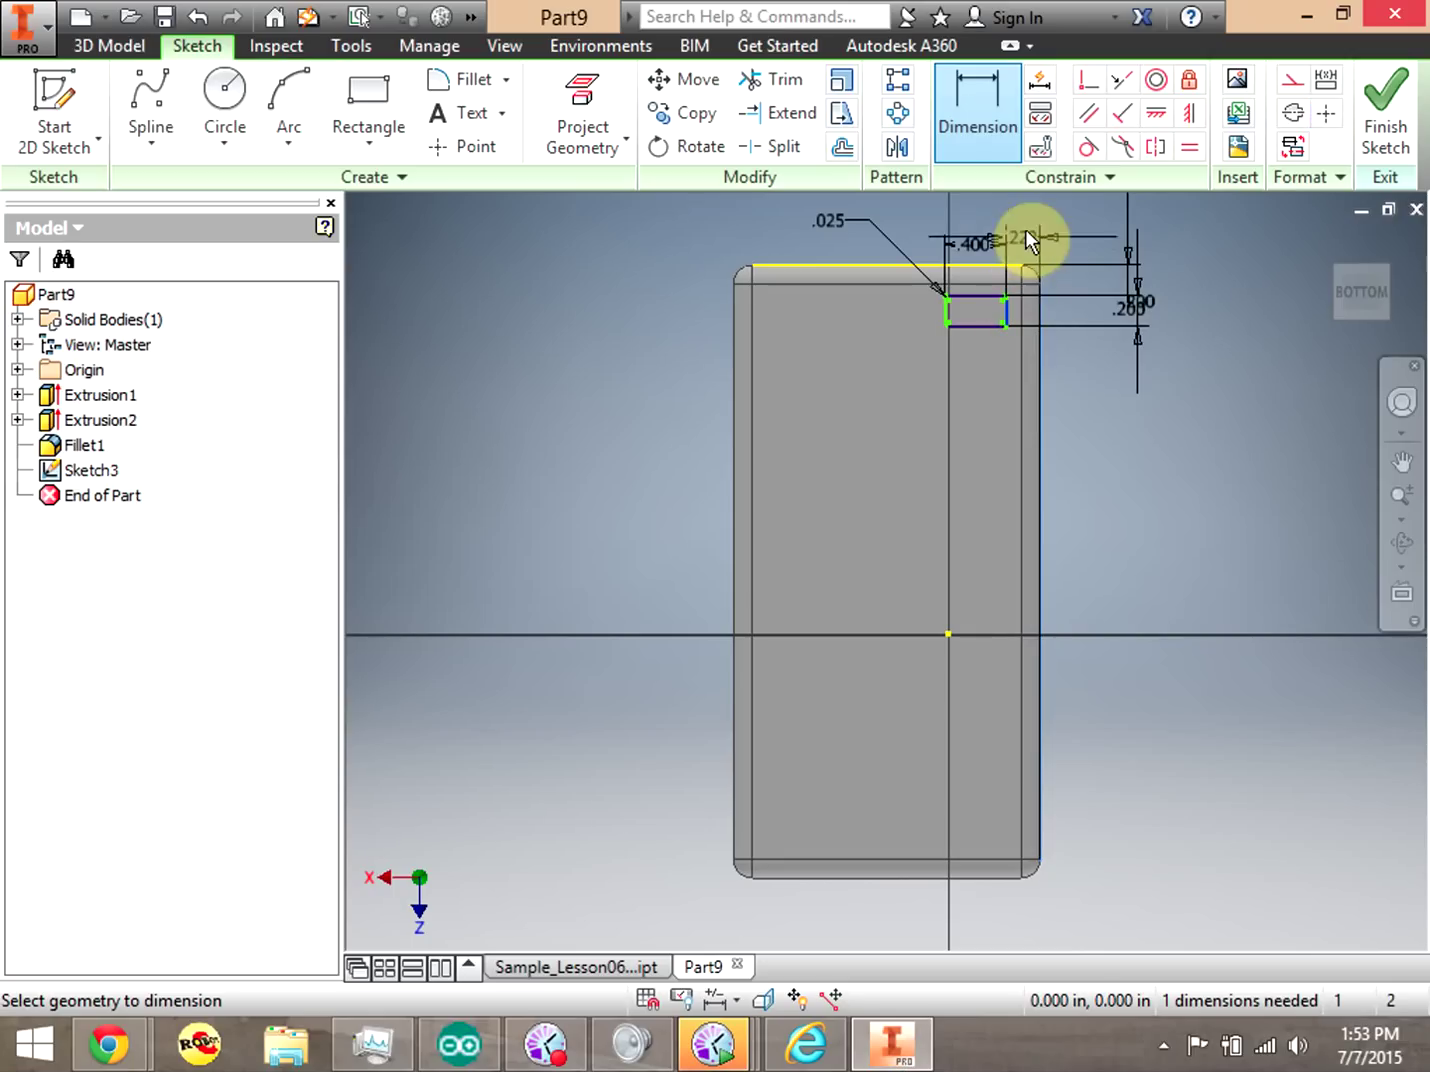
left_click(1027, 228)
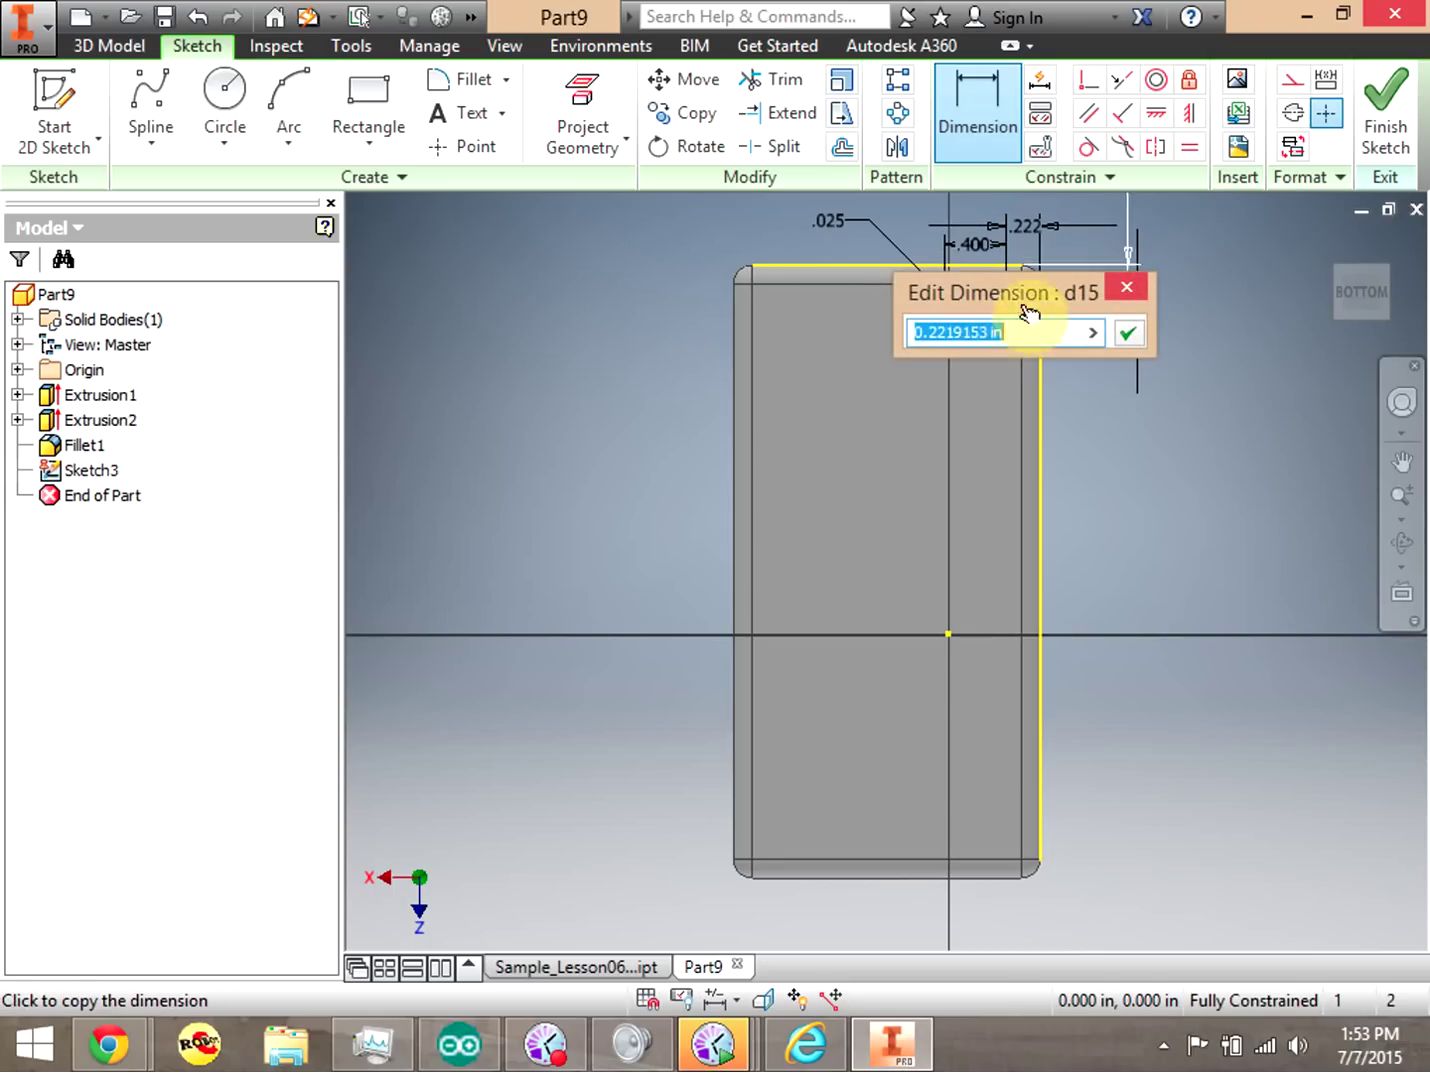
left_click_drag(990, 332, 943, 345)
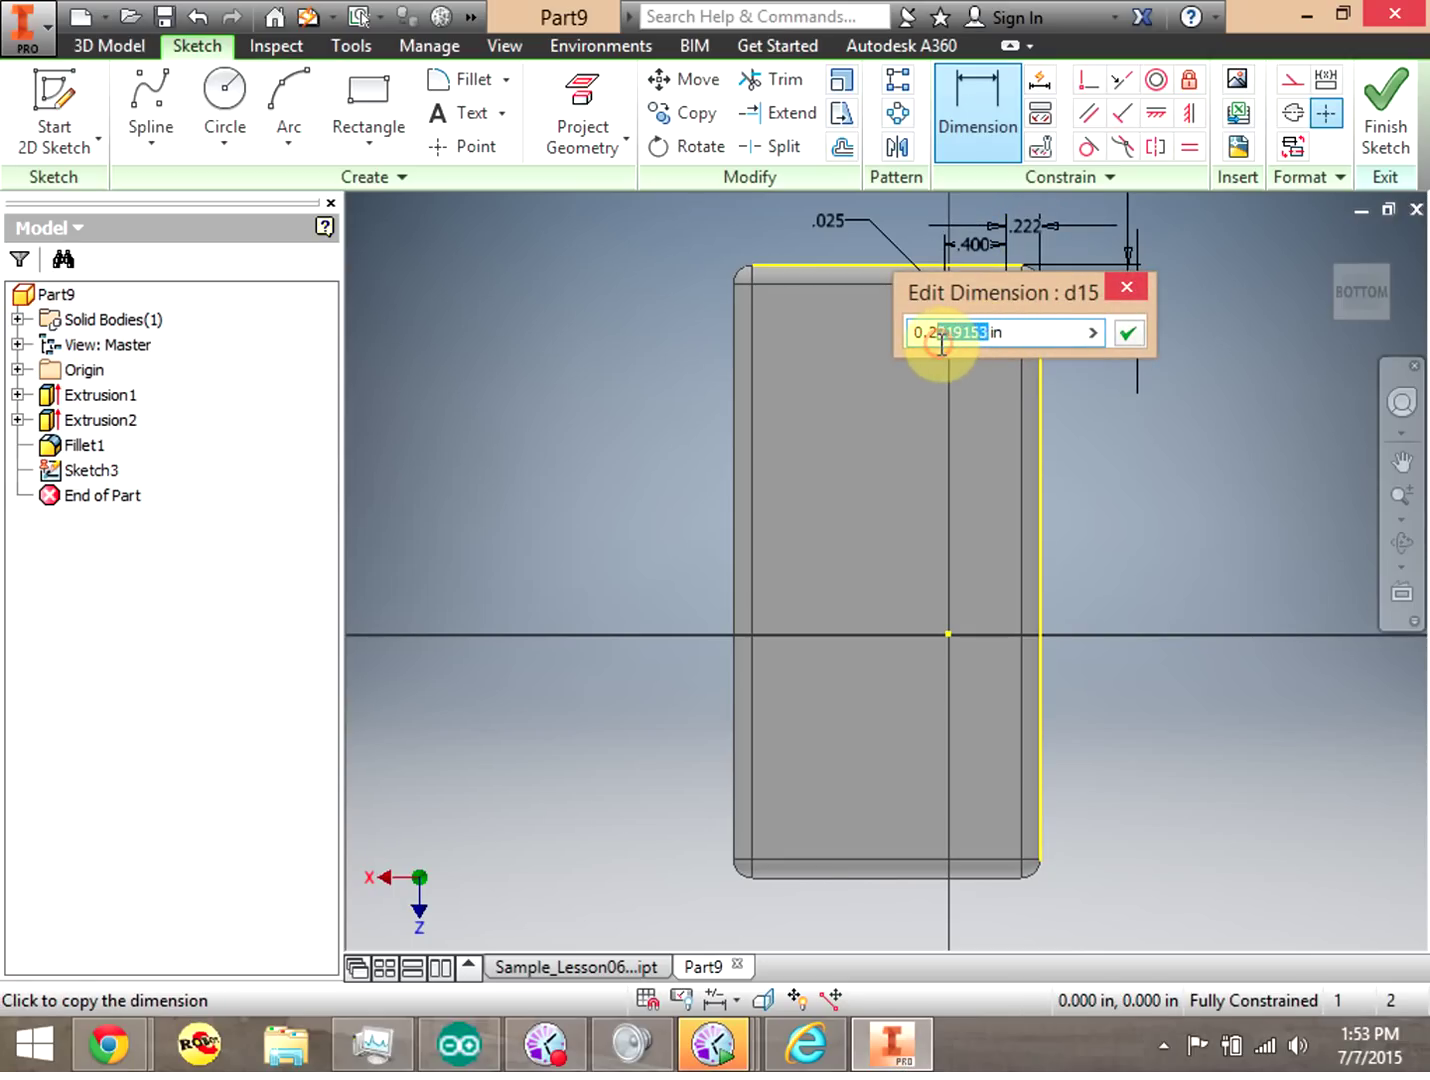
type("5")
left_click(1125, 332)
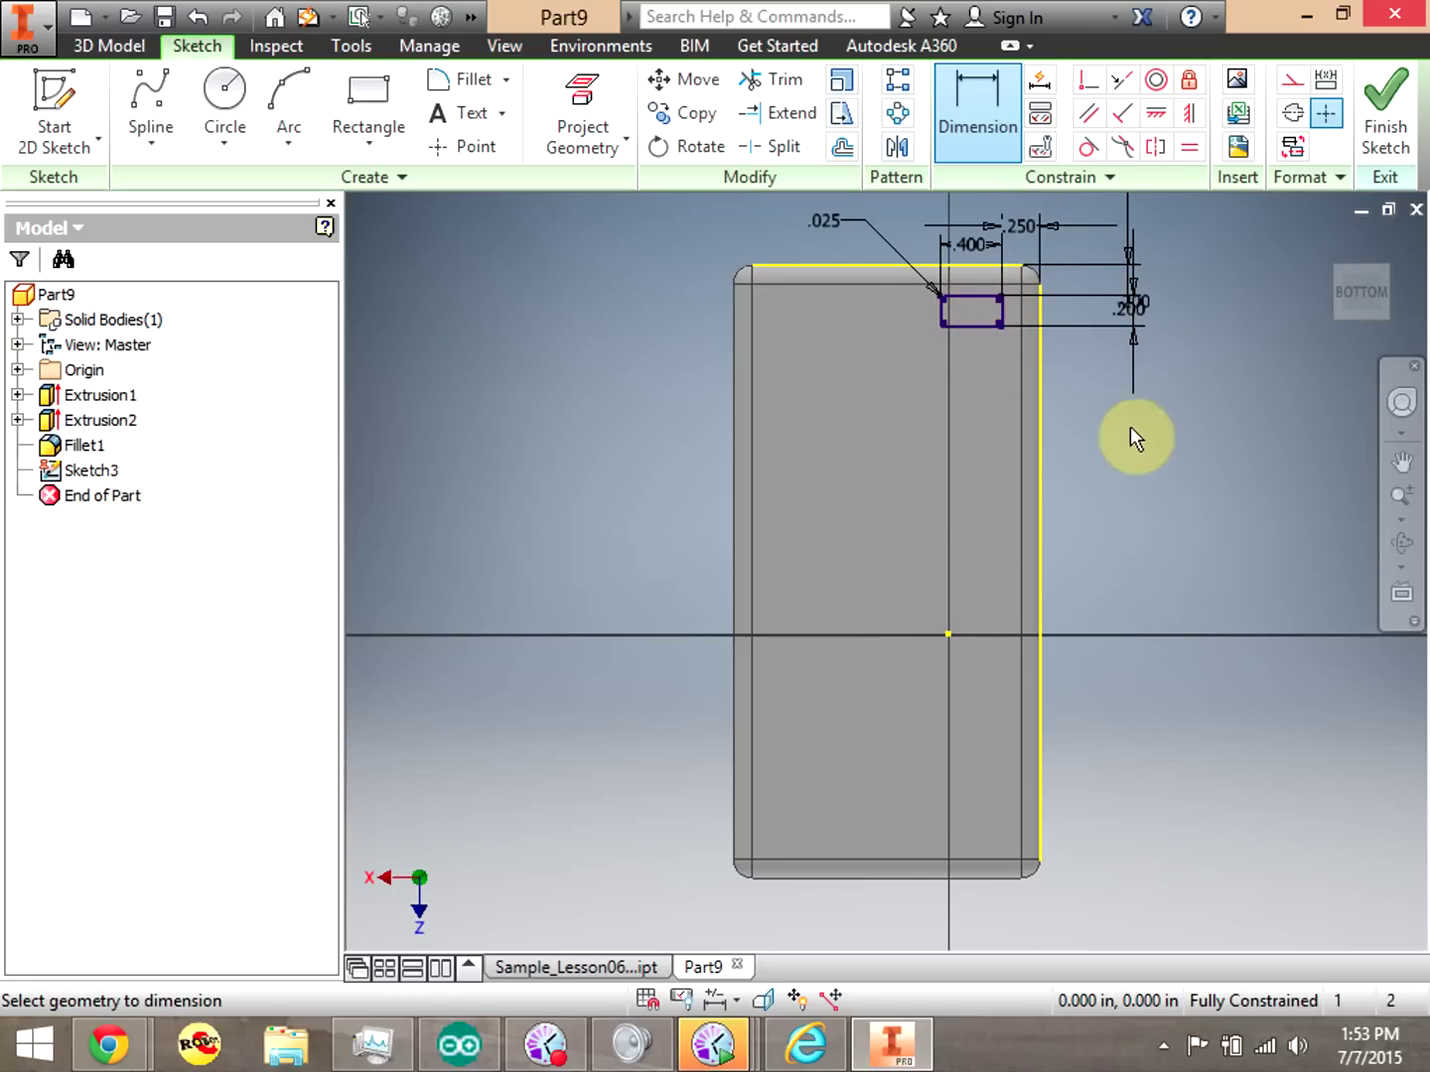
left_click(1386, 115)
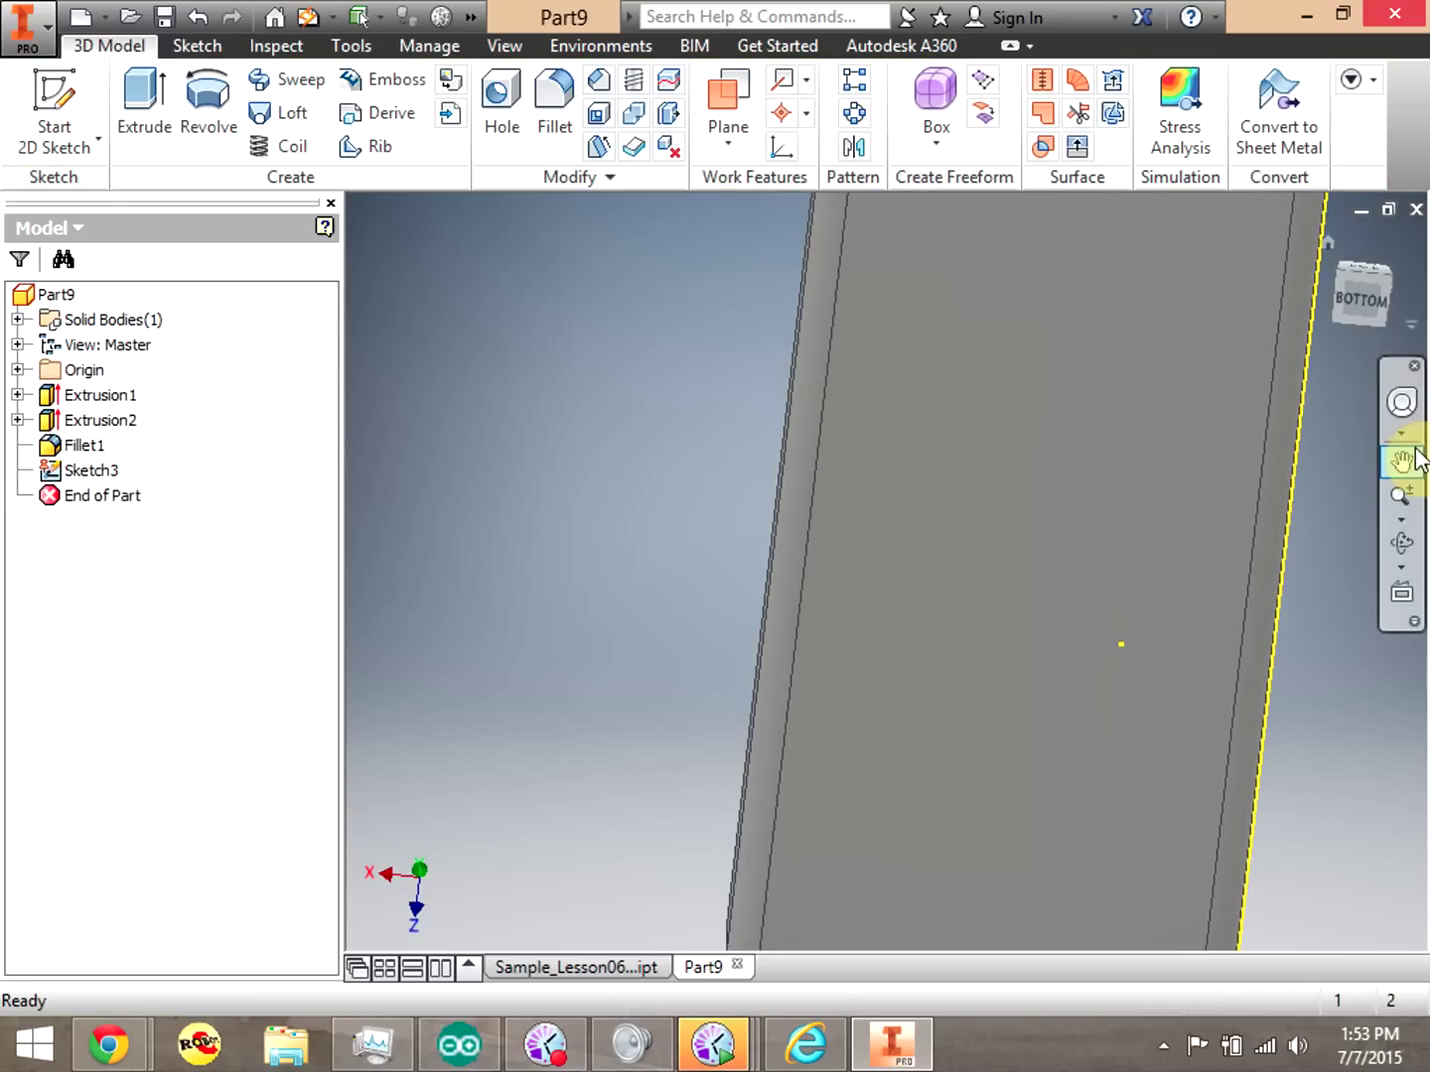
Extrude the small rounded rectangle as a 0.1 in deep cut through the tray floor.
left_click(1401, 519)
left_click(1316, 572)
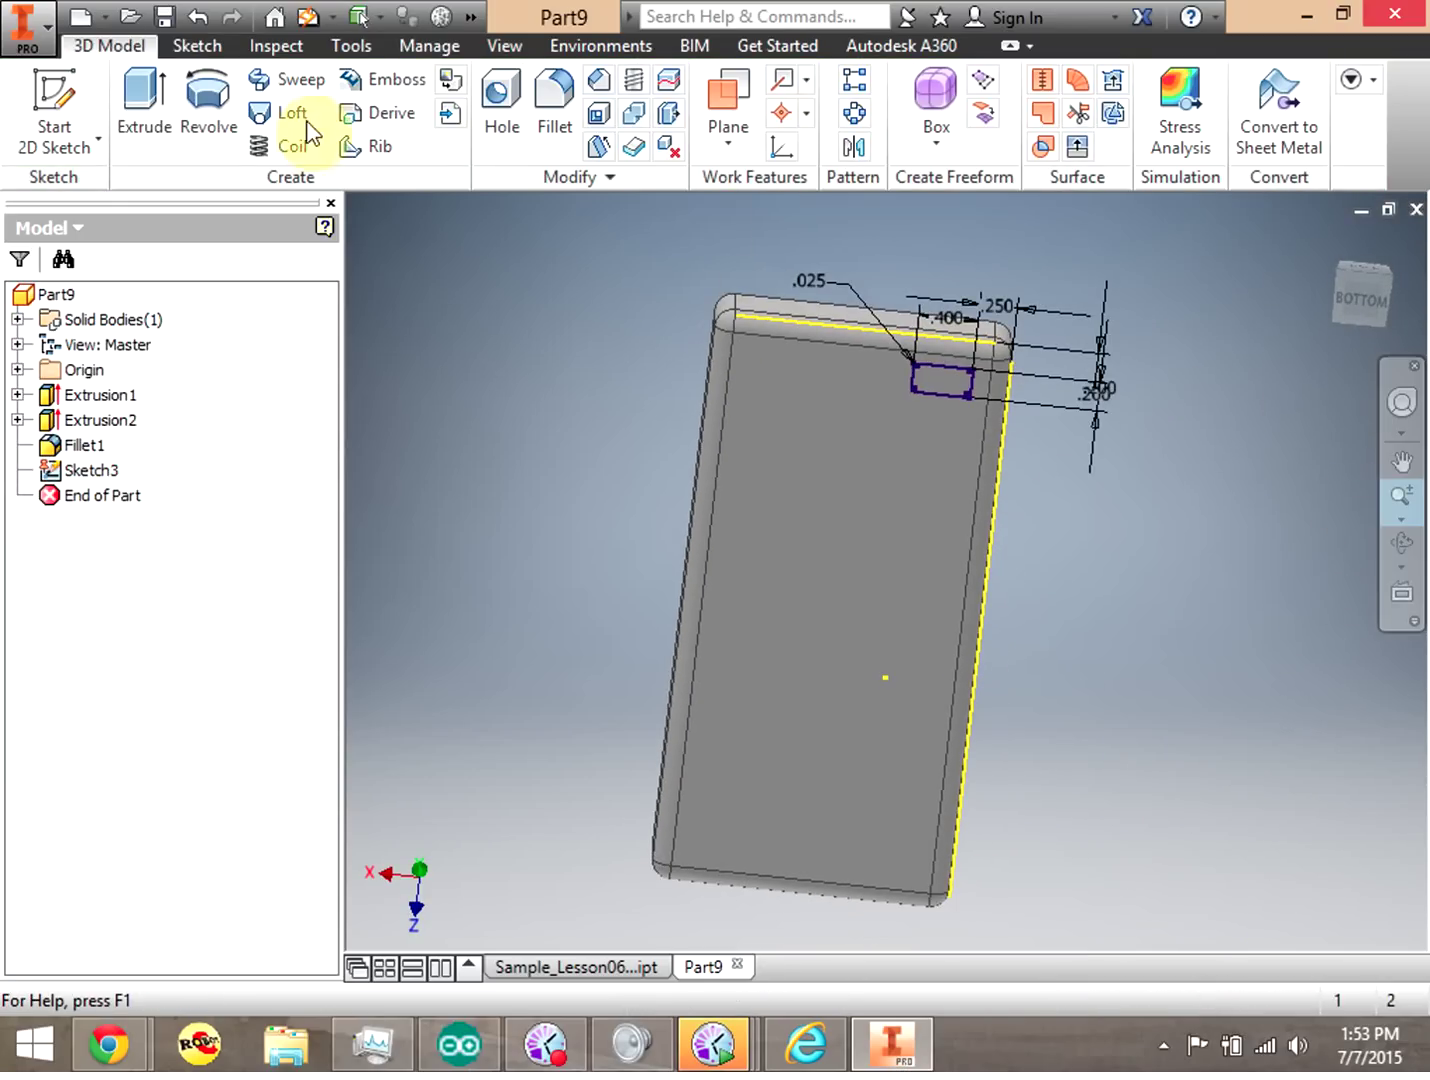
left_click(144, 100)
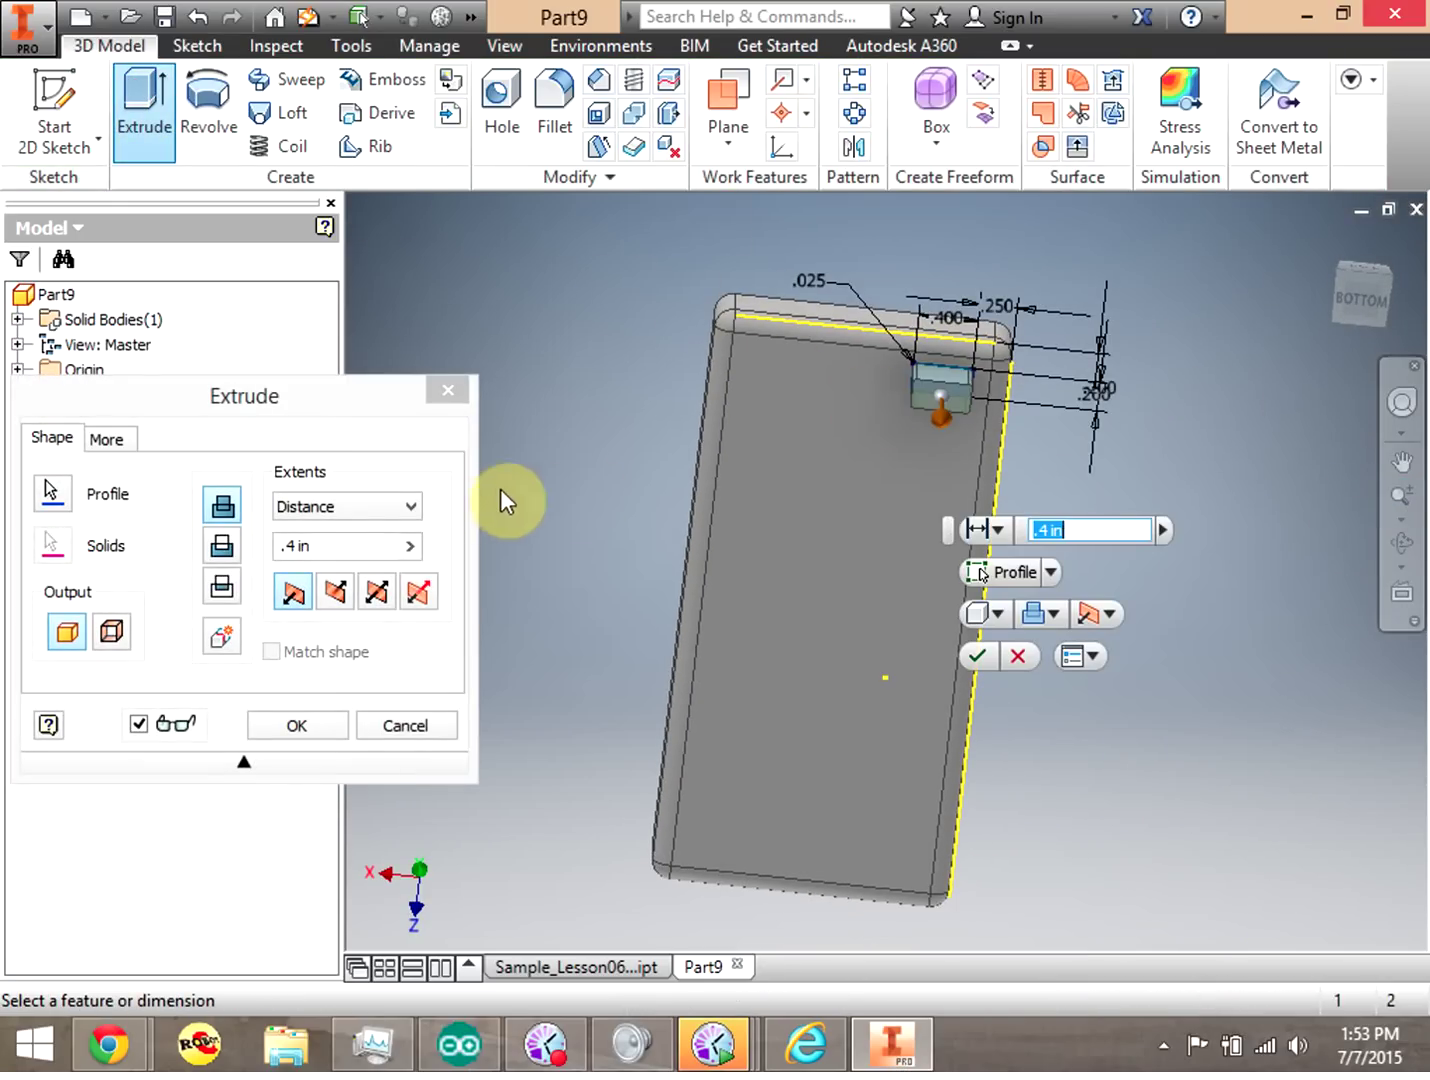
left_click(1390, 268)
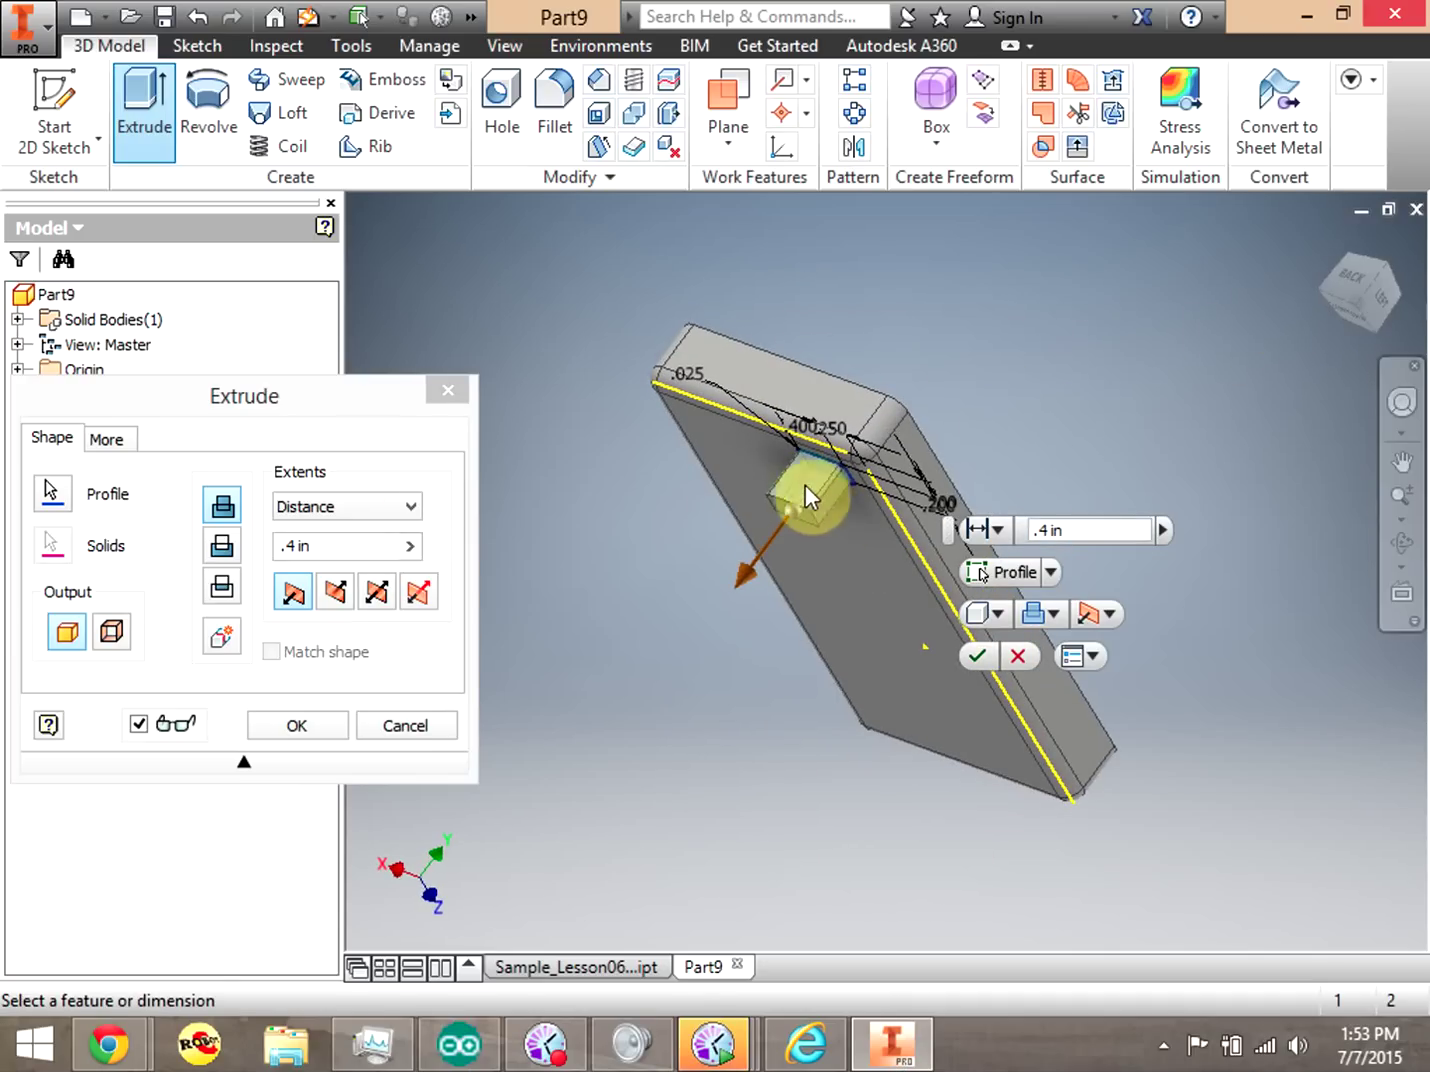
left_click_drag(351, 402, 546, 525)
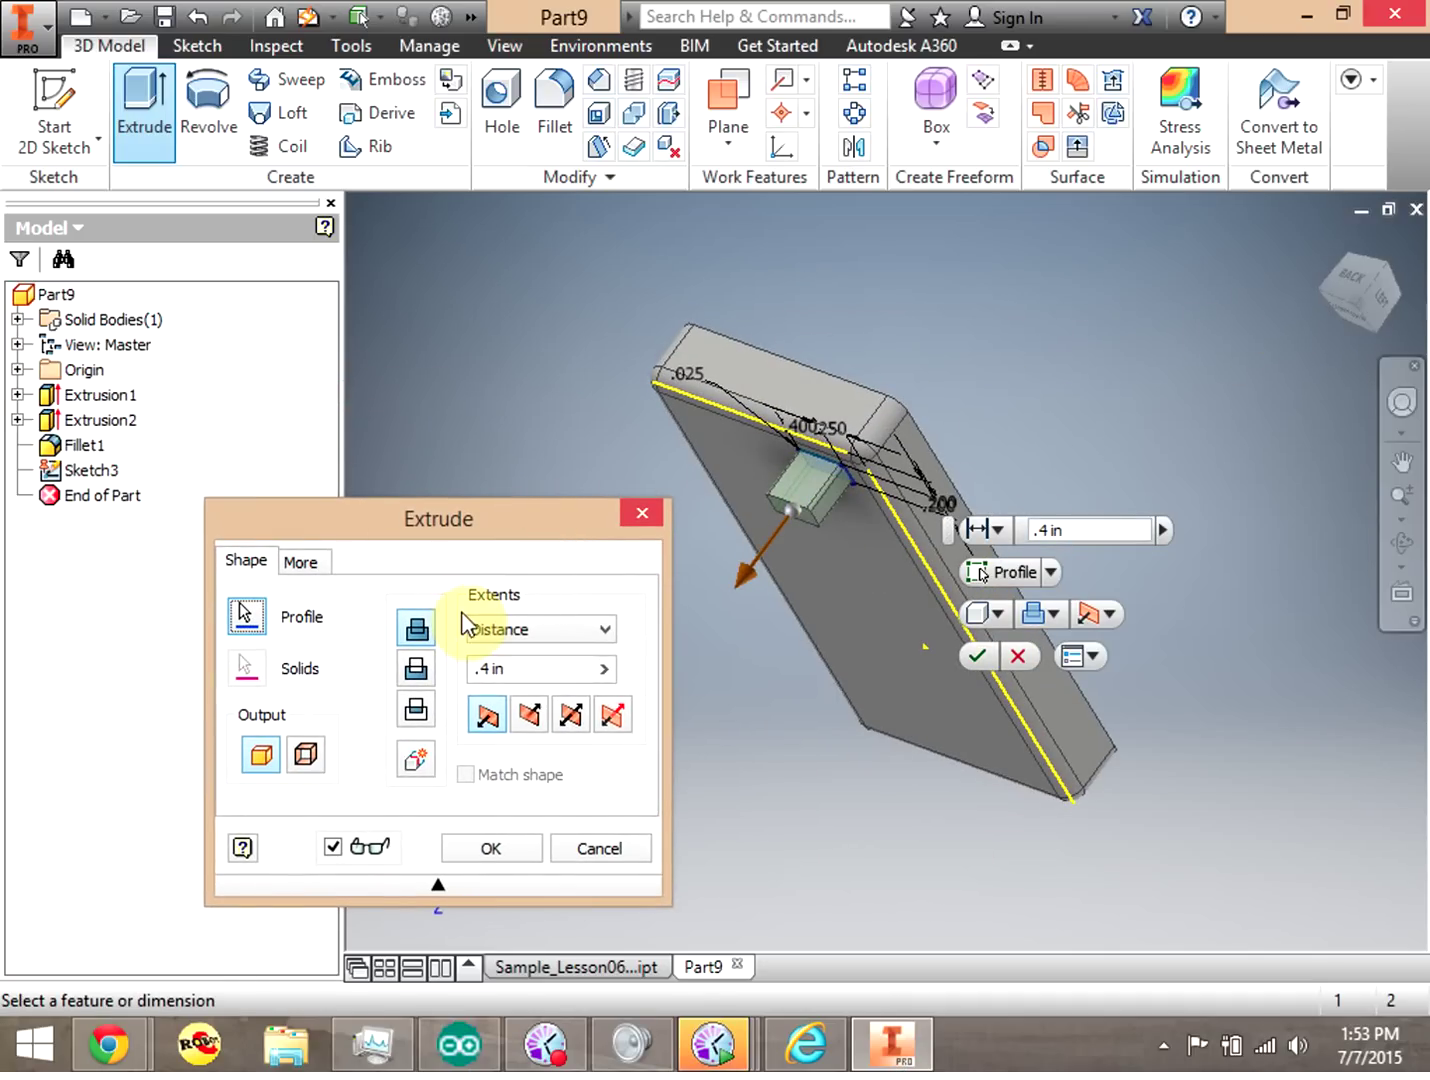
left_click(416, 711)
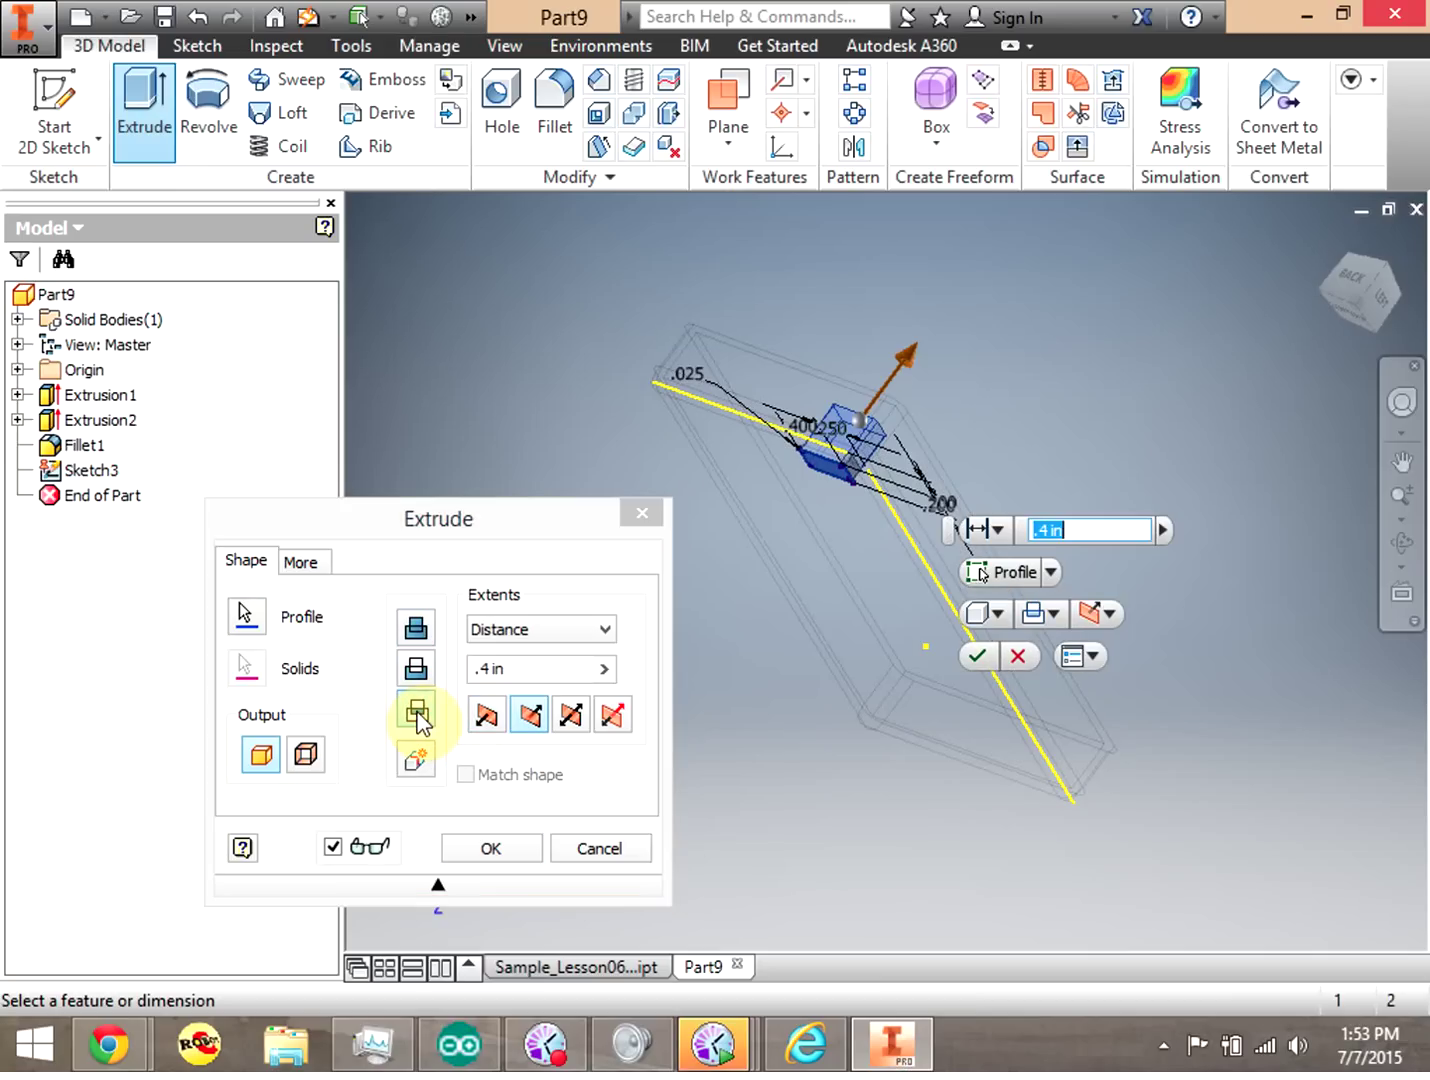
left_click(418, 672)
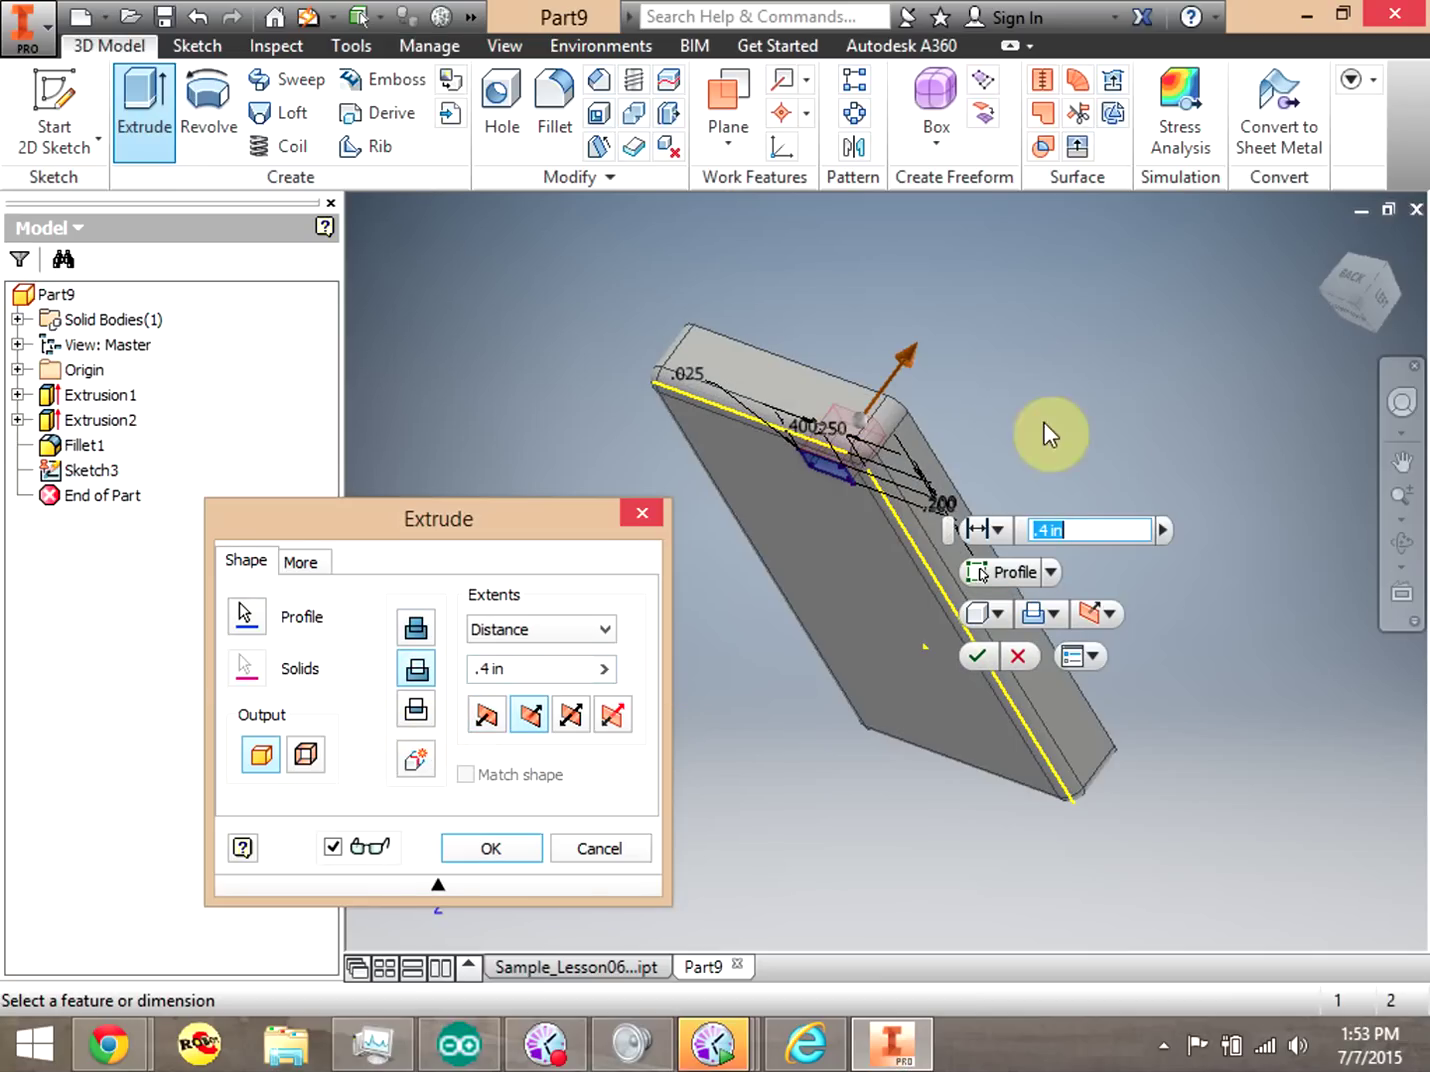
left_click_drag(1309, 271, 1285, 405)
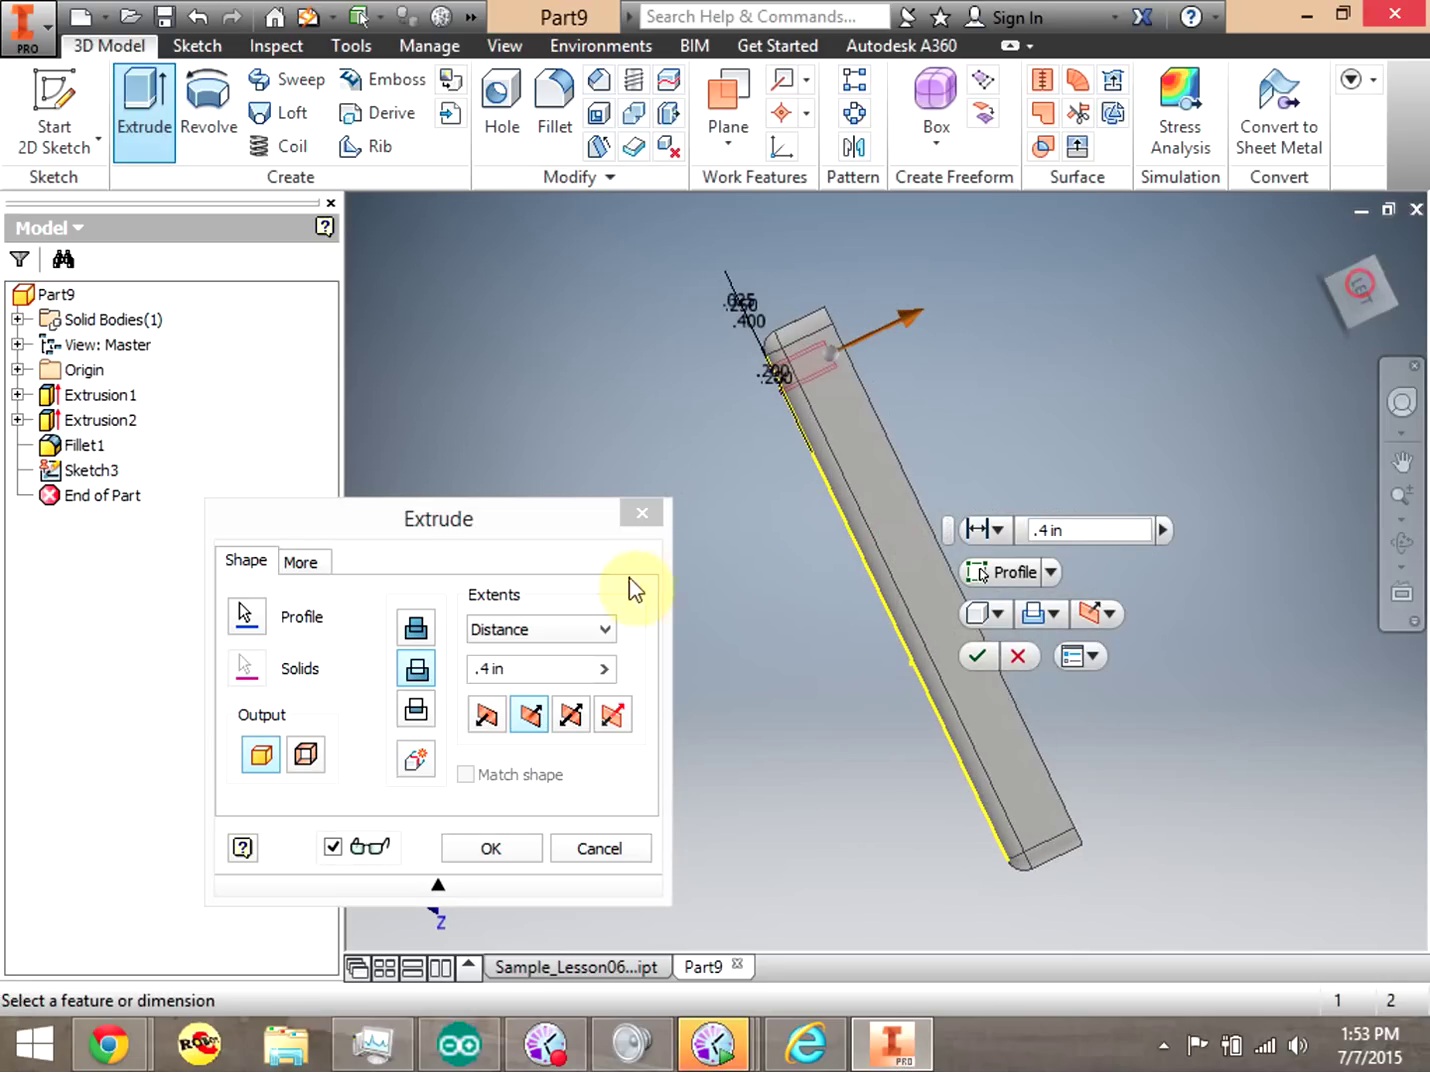
left_click(487, 672)
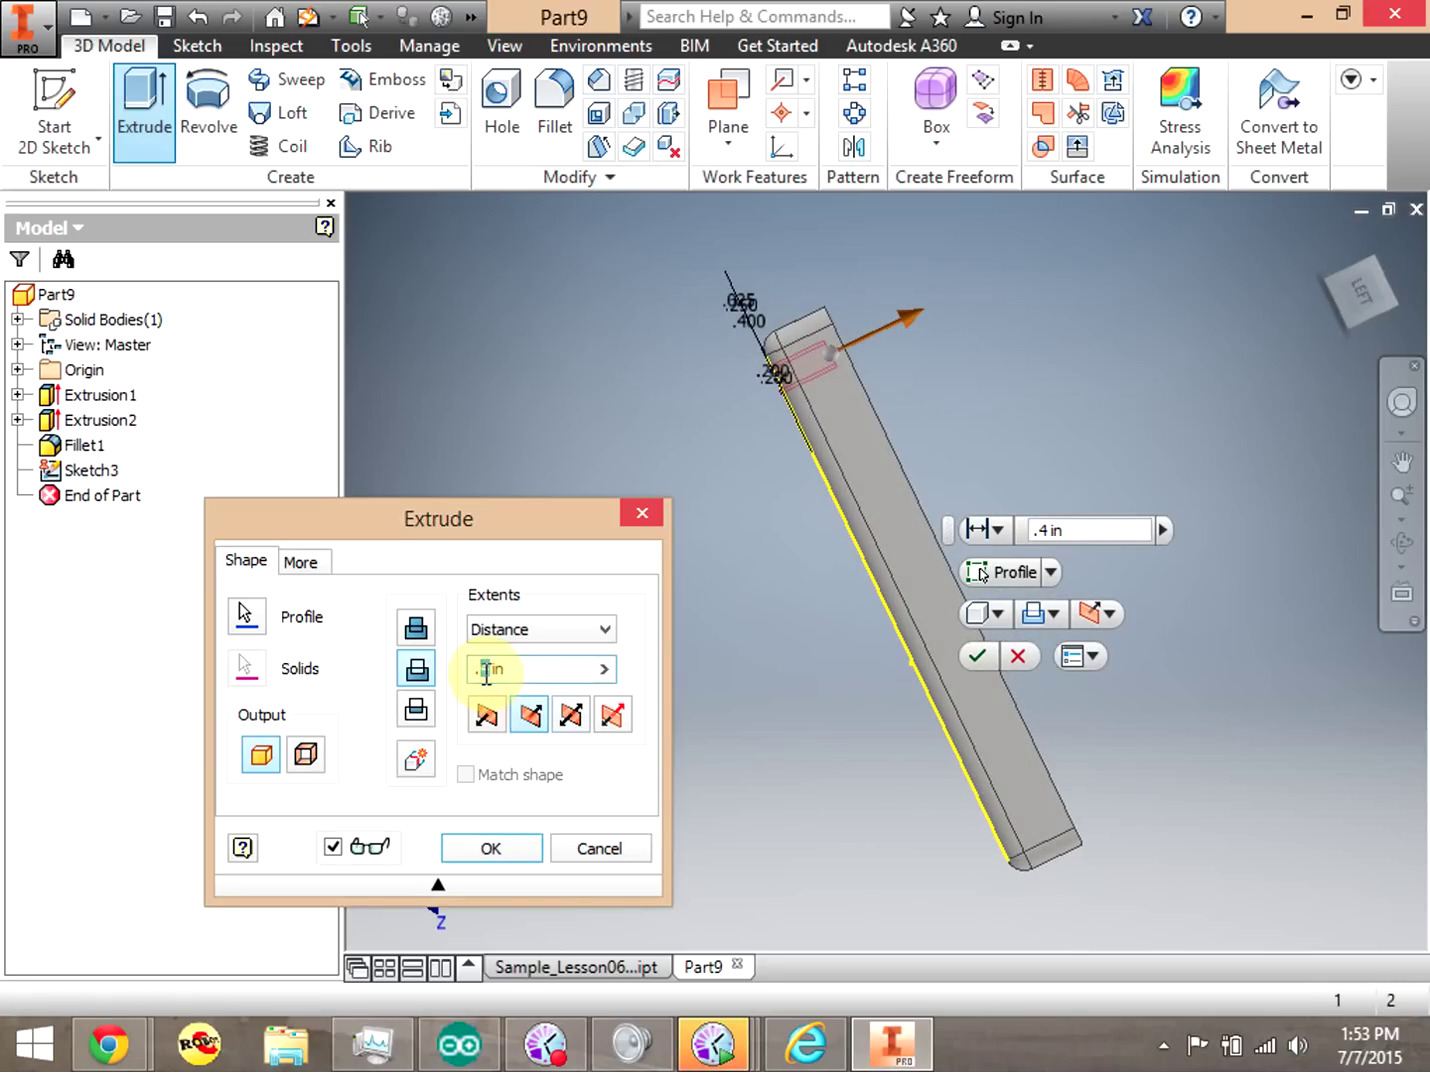
left_click(1368, 290)
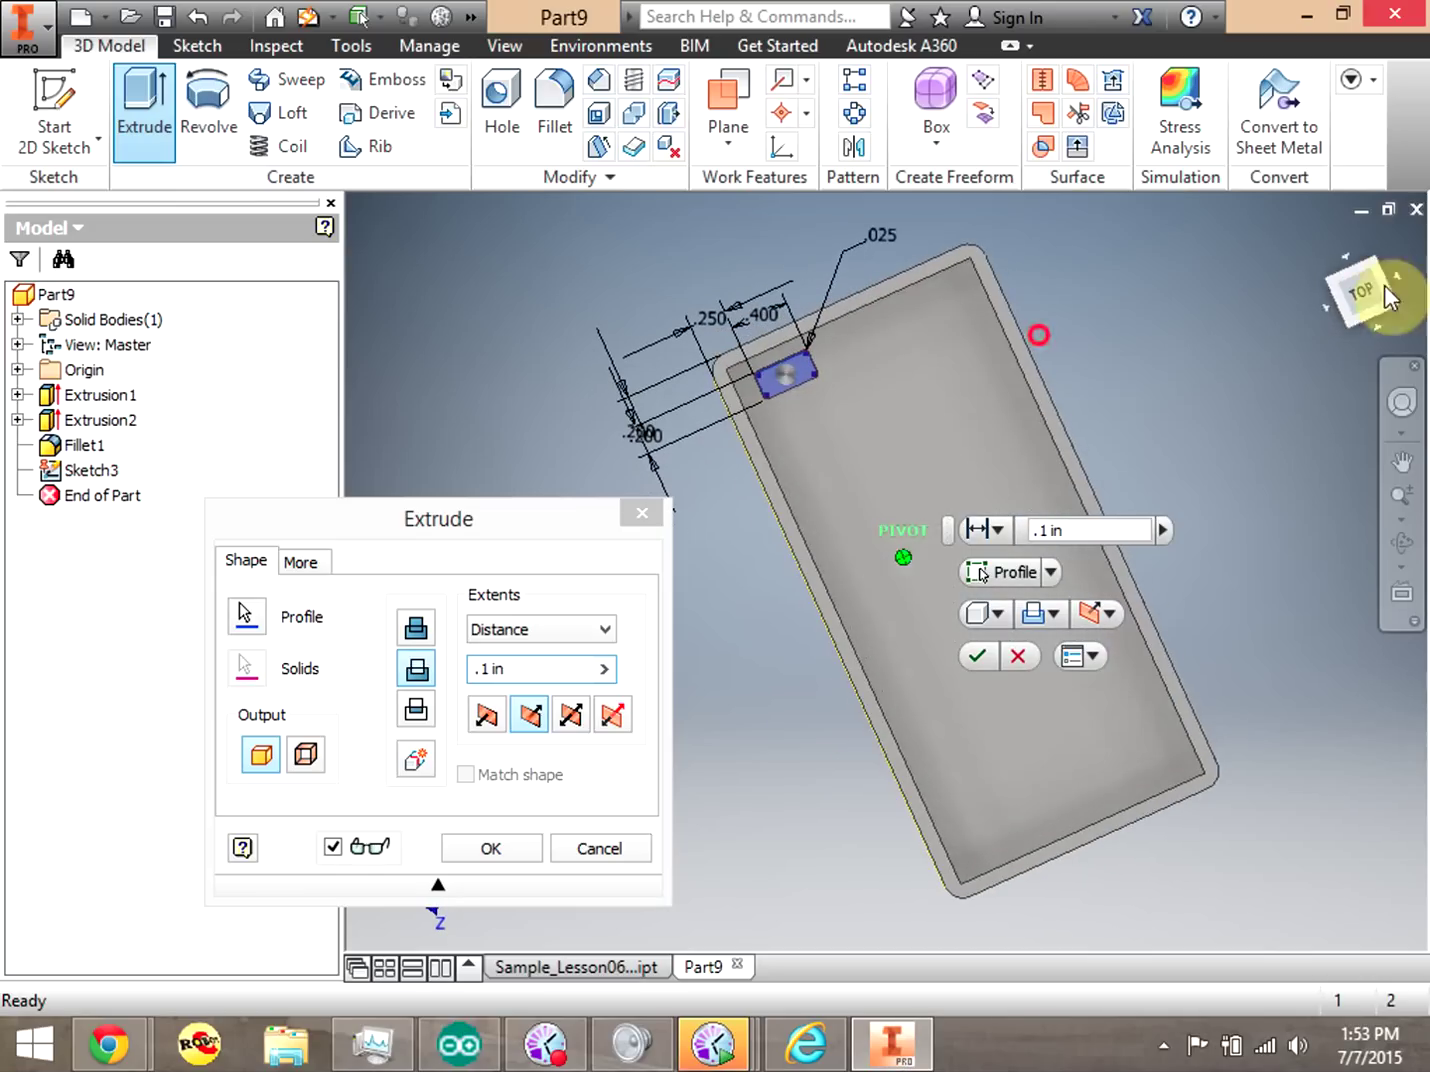
left_click(487, 848)
Reopen the cutout's sketch and draw a circle about 0.58 in in diameter near the middle of the underside.
left_click(1350, 309)
mouse_move(1350, 309)
left_mouse_down()
mouse_move(1315, 335)
mouse_move(1320, 350)
mouse_move(1330, 360)
mouse_move(1355, 300)
mouse_move(1382, 398)
mouse_move(1347, 311)
left_mouse_up()
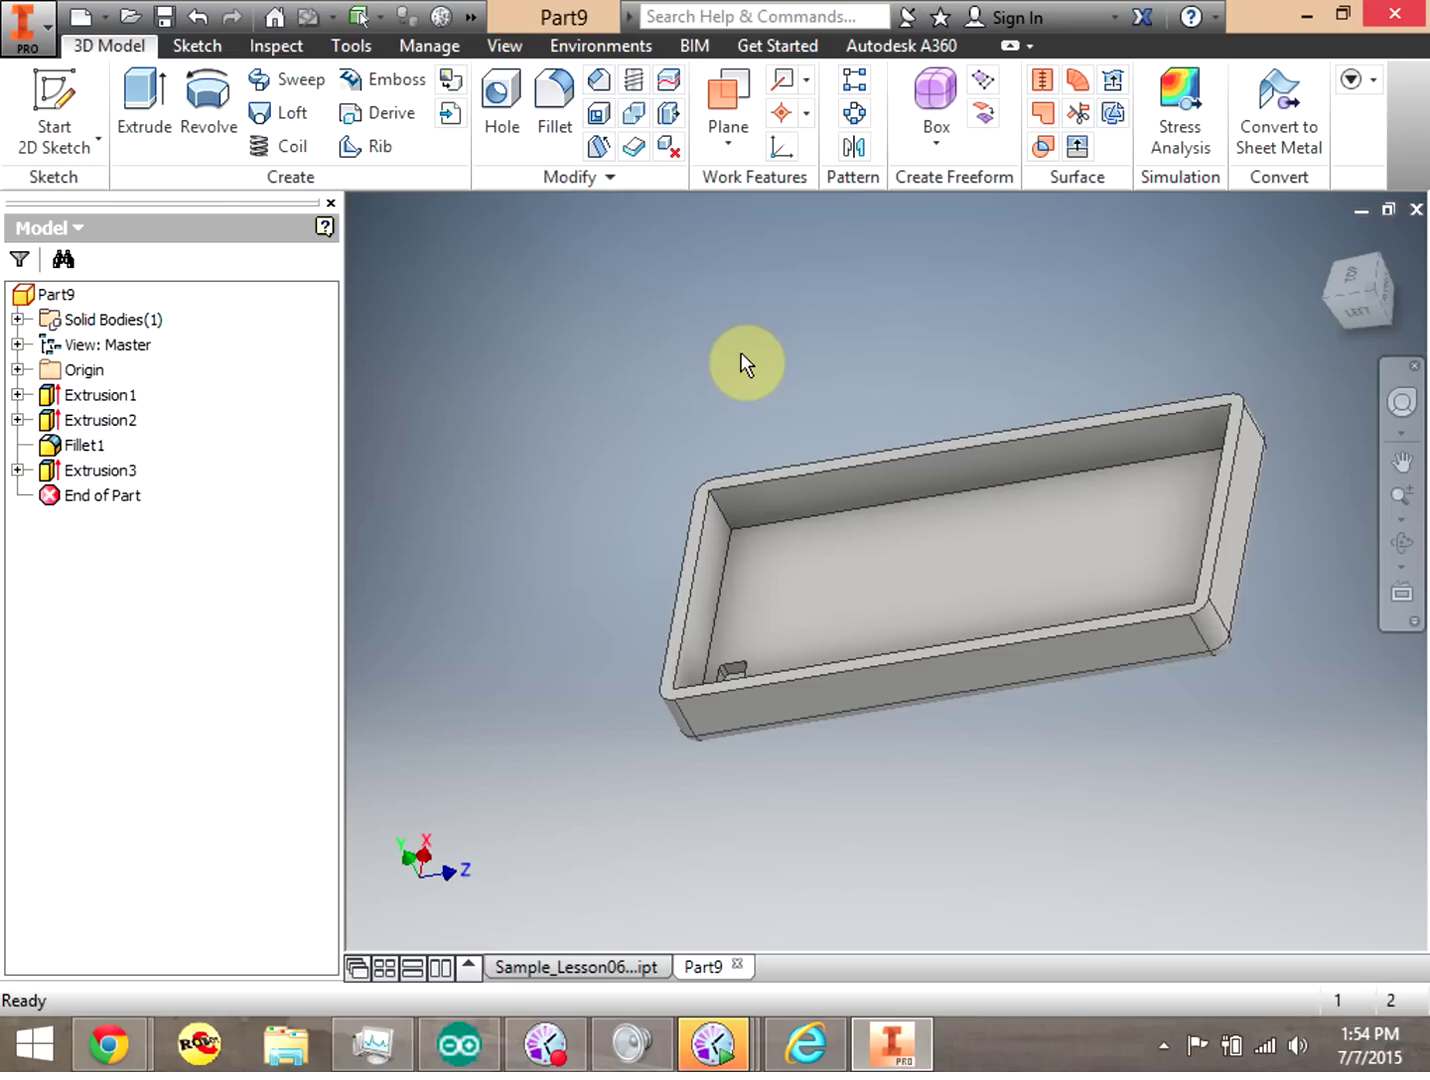
mouse_move(1390, 318)
left_mouse_down()
mouse_move(1364, 302)
mouse_move(1352, 313)
left_mouse_up()
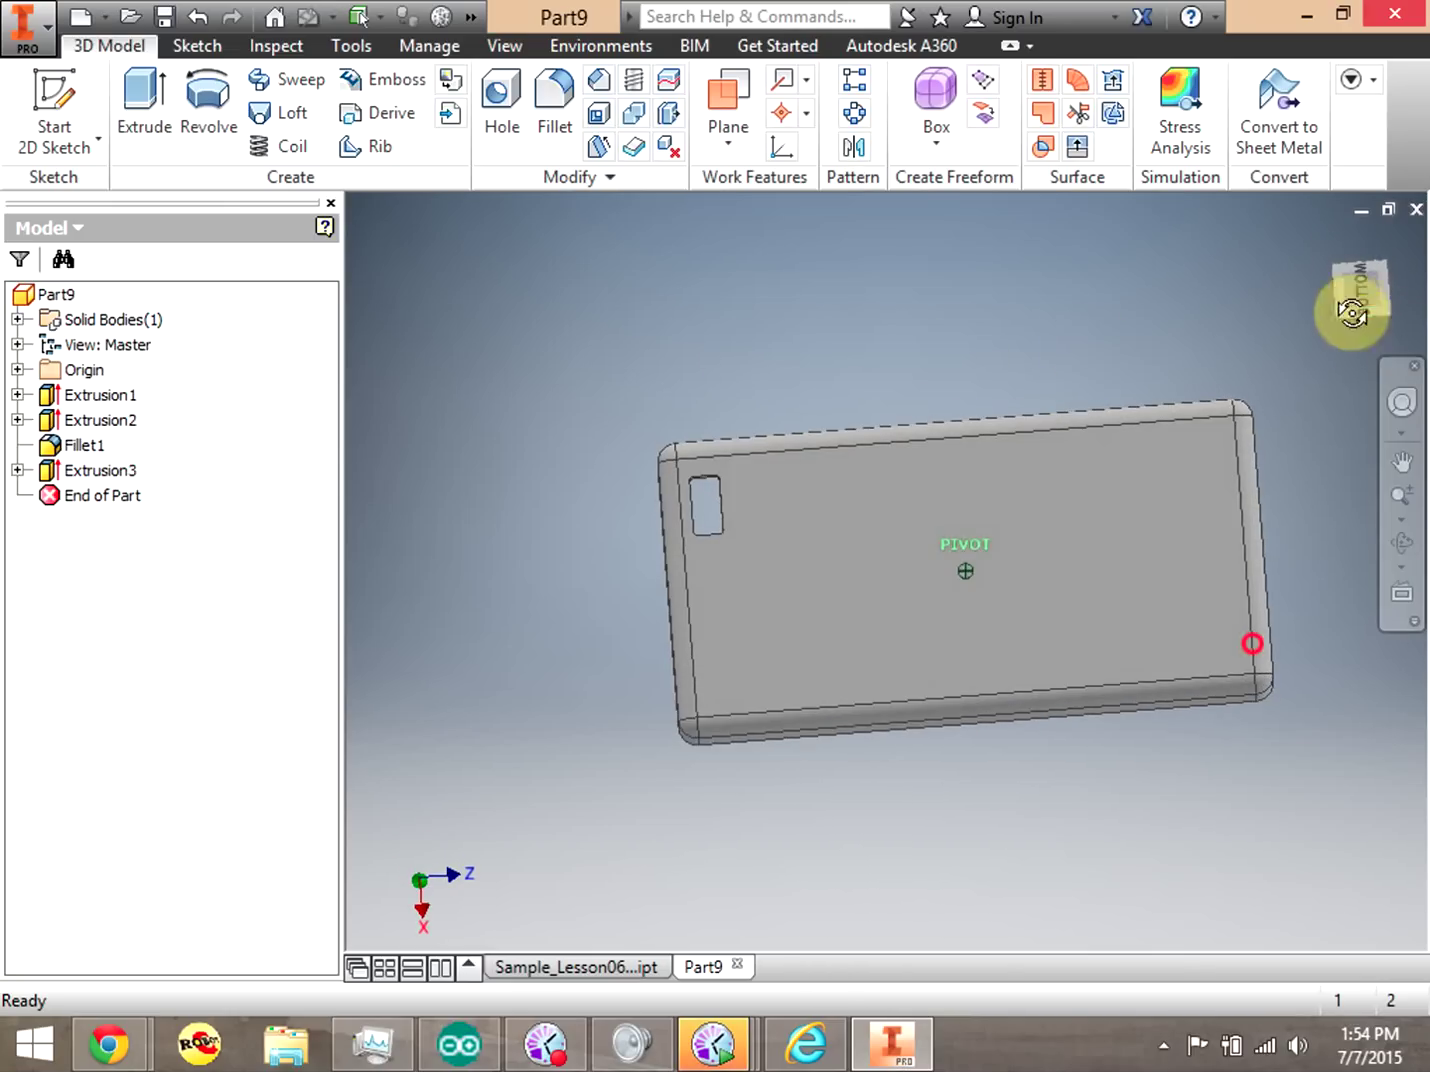
left_click(17, 470)
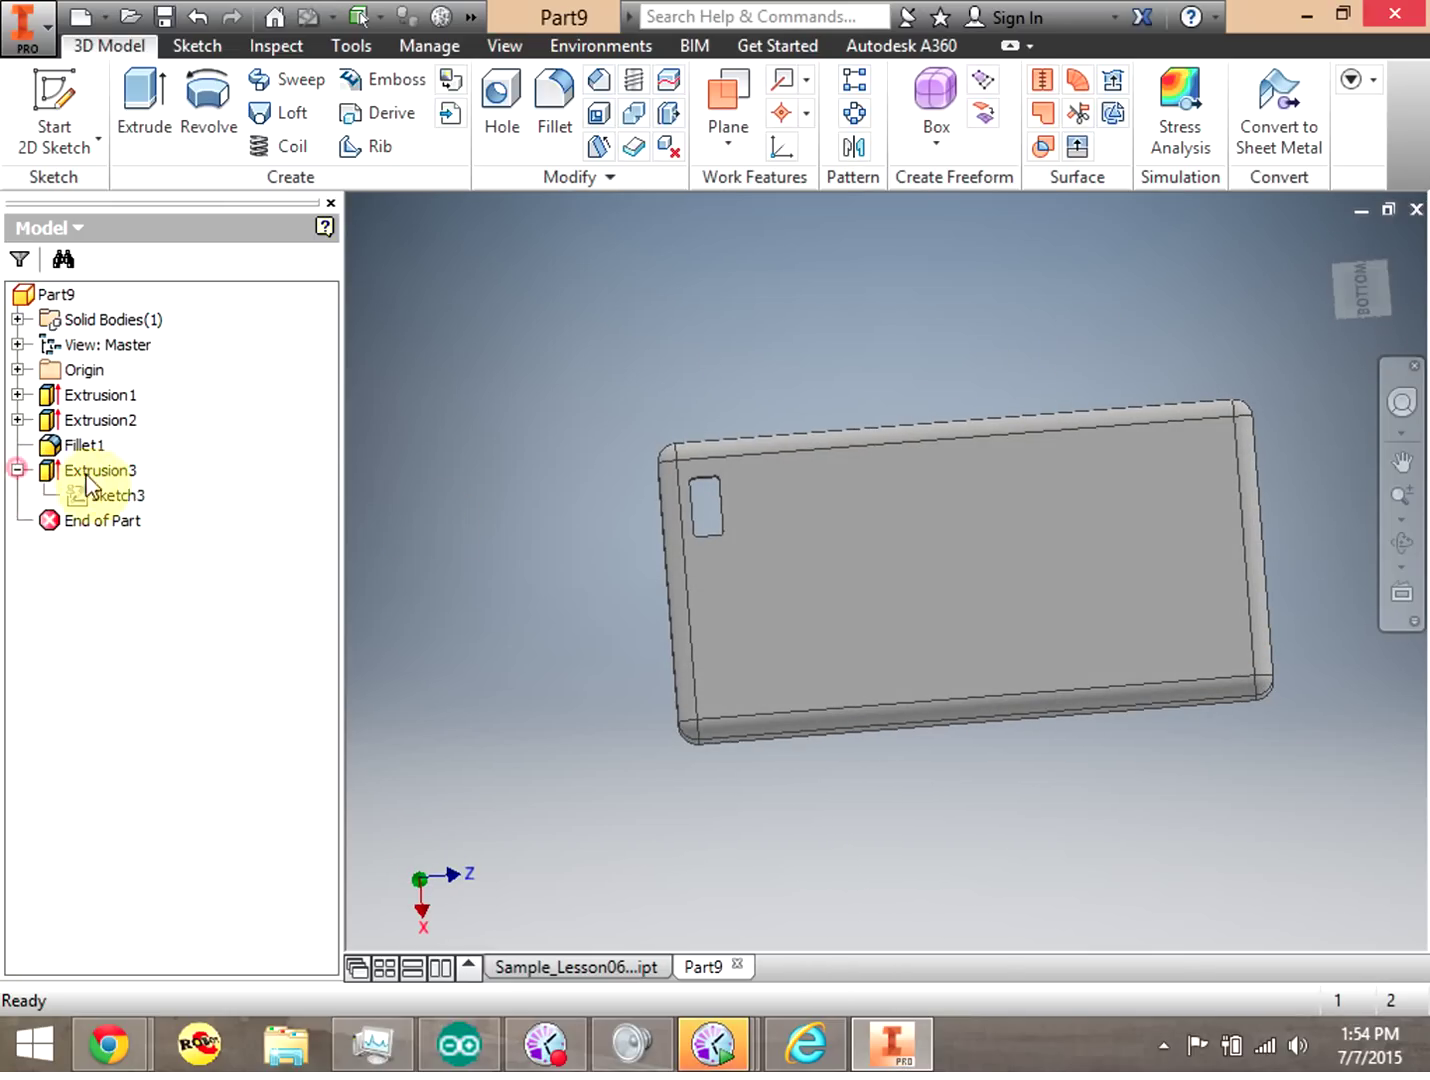
double_click(117, 495)
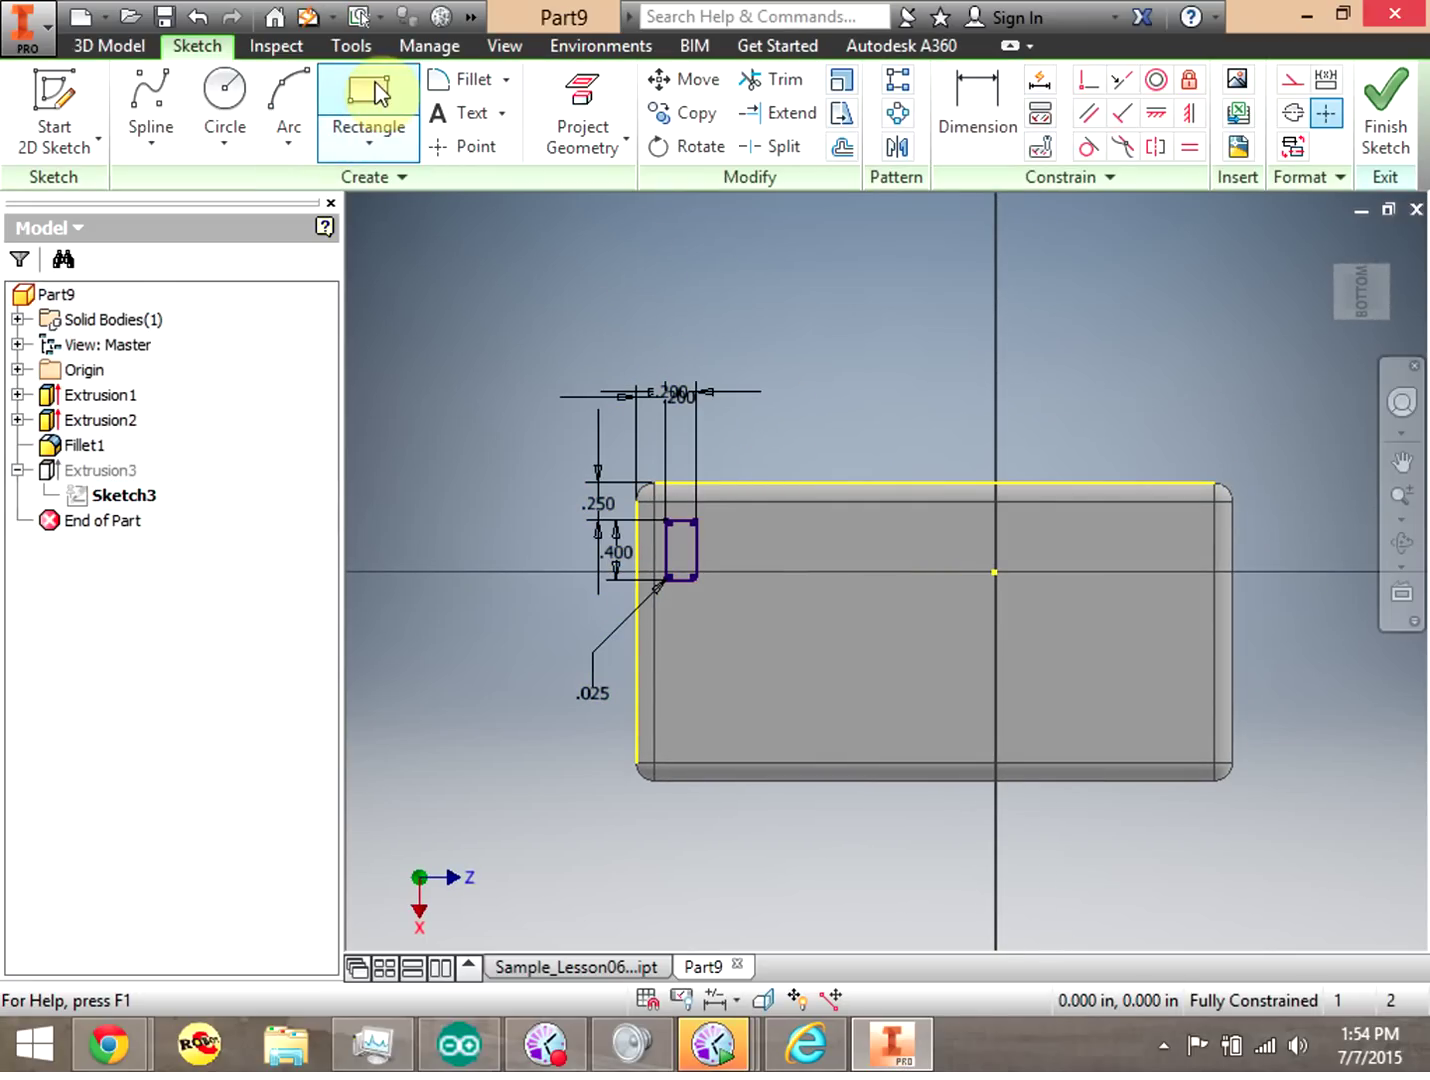
left_click(224, 96)
left_click(931, 631)
left_click(911, 596)
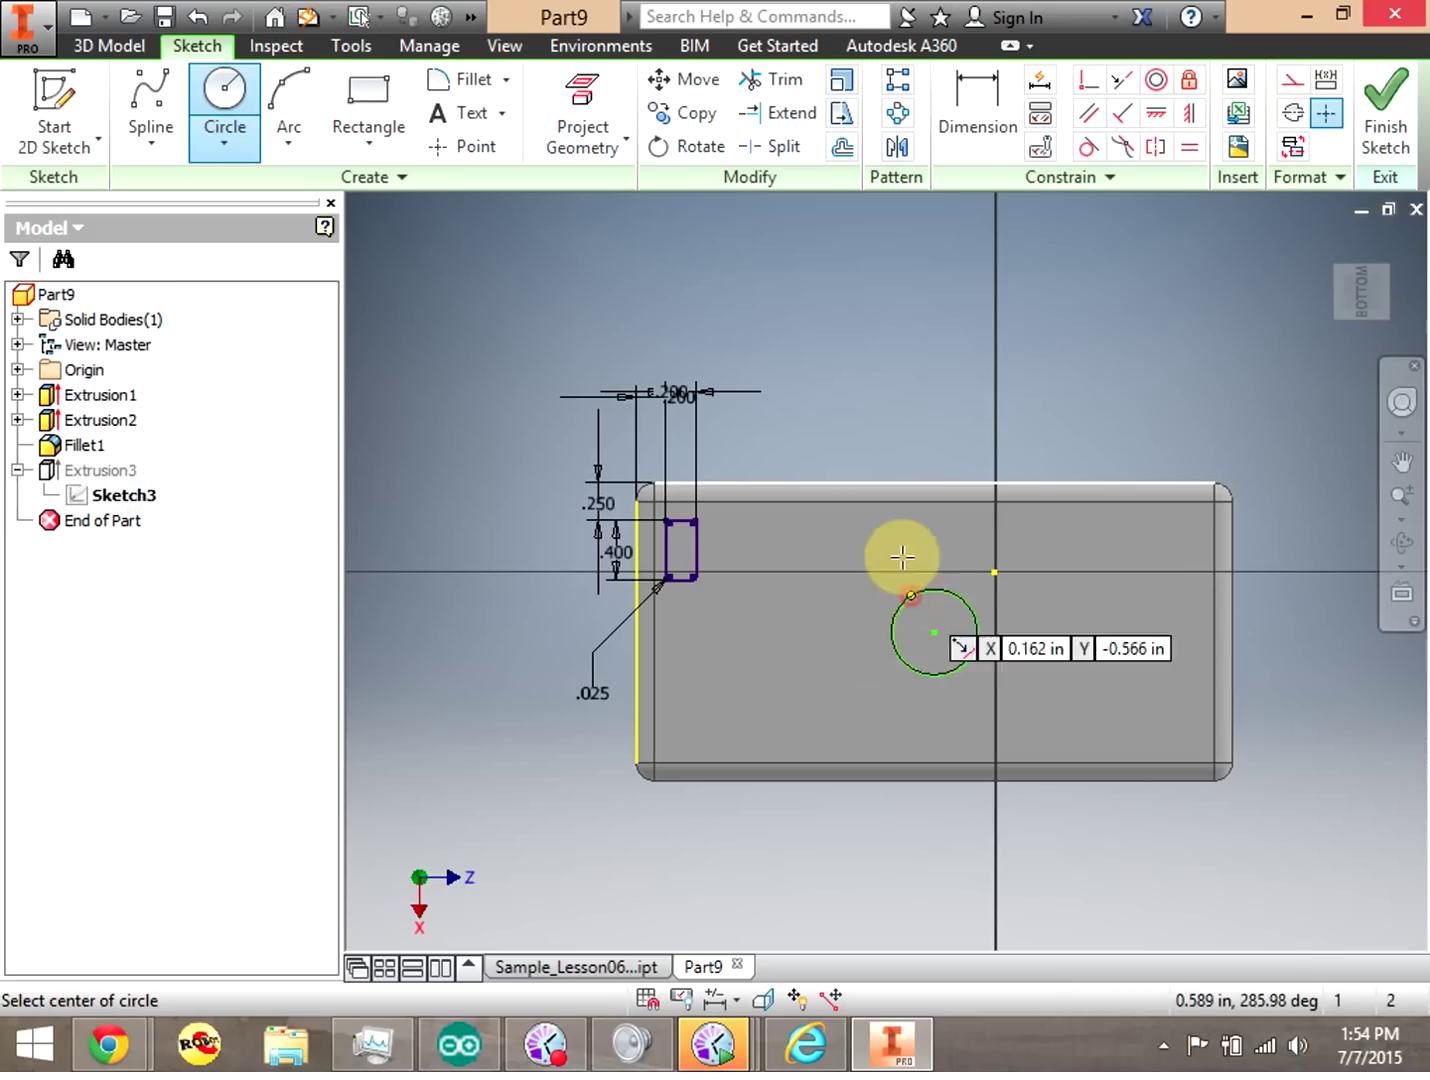
Dimension the circle's diameter as 0.5 in.
left_click(958, 118)
left_click(967, 594)
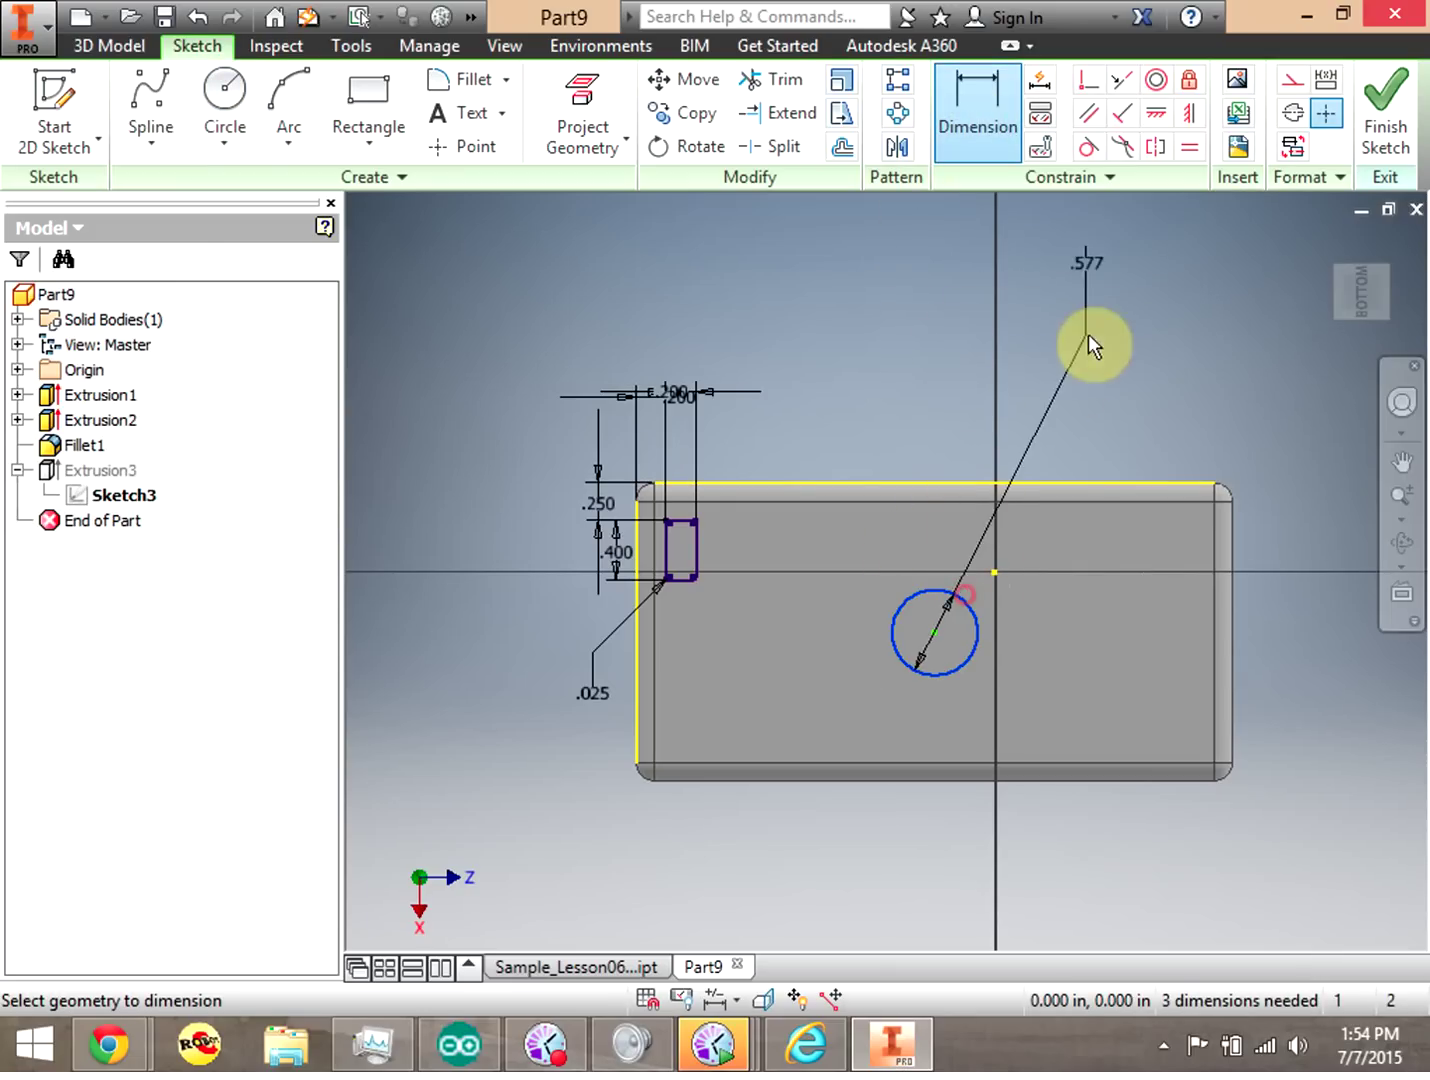
left_click(1085, 372)
left_click_drag(1043, 474, 997, 480)
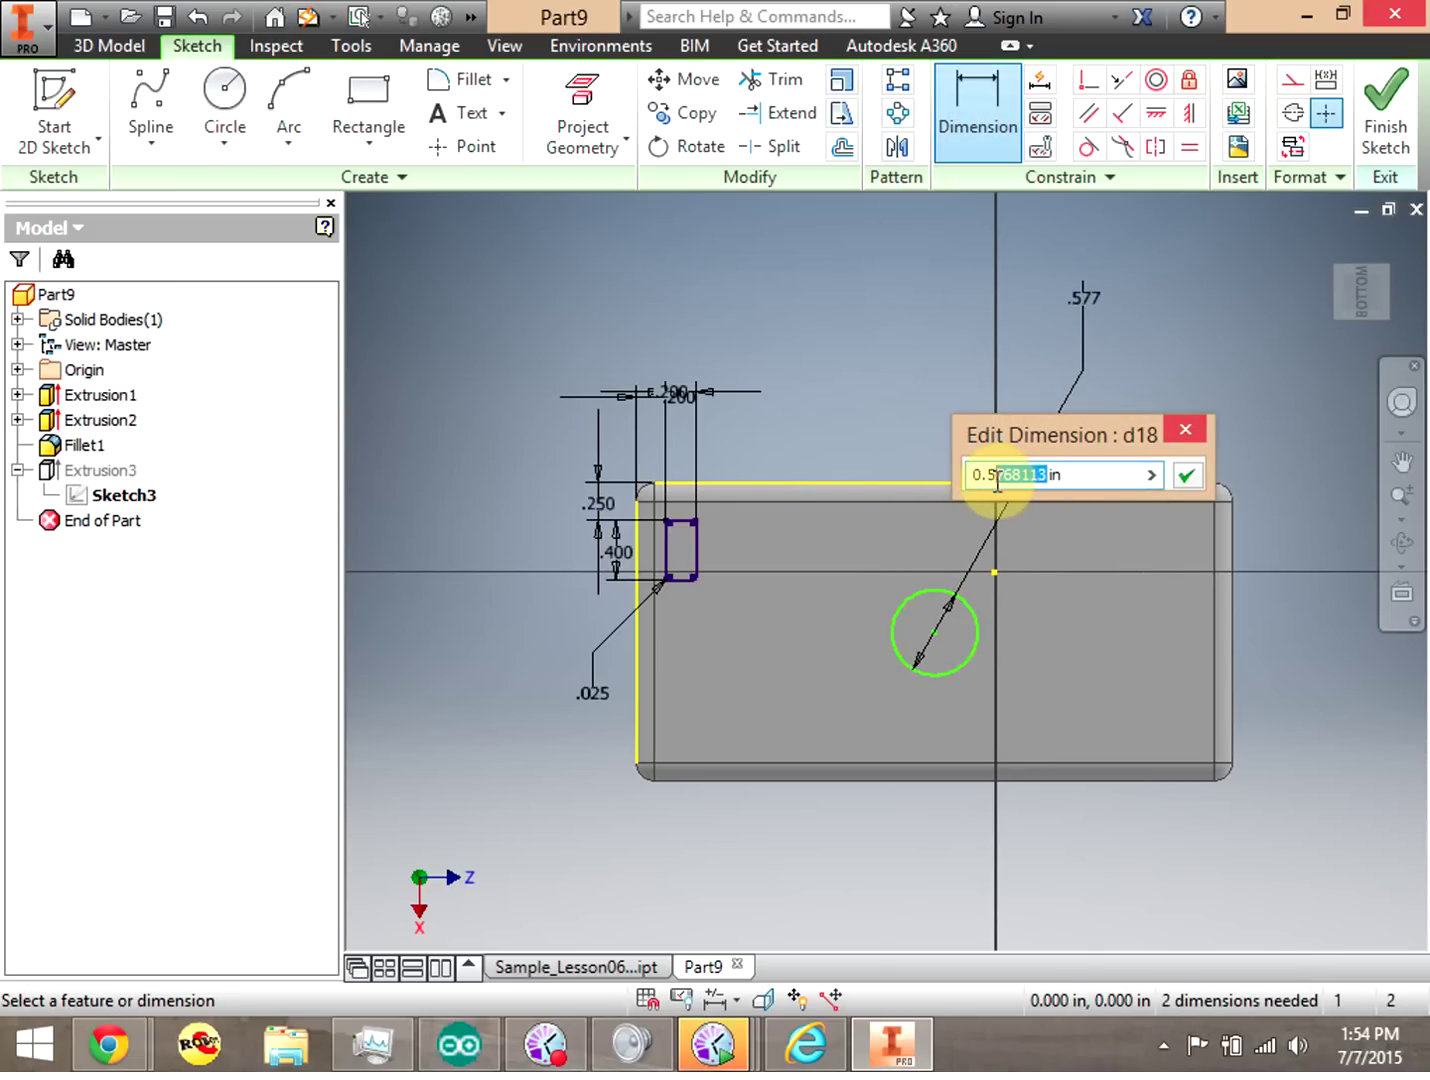
key("BackSpace")
left_click(1180, 470)
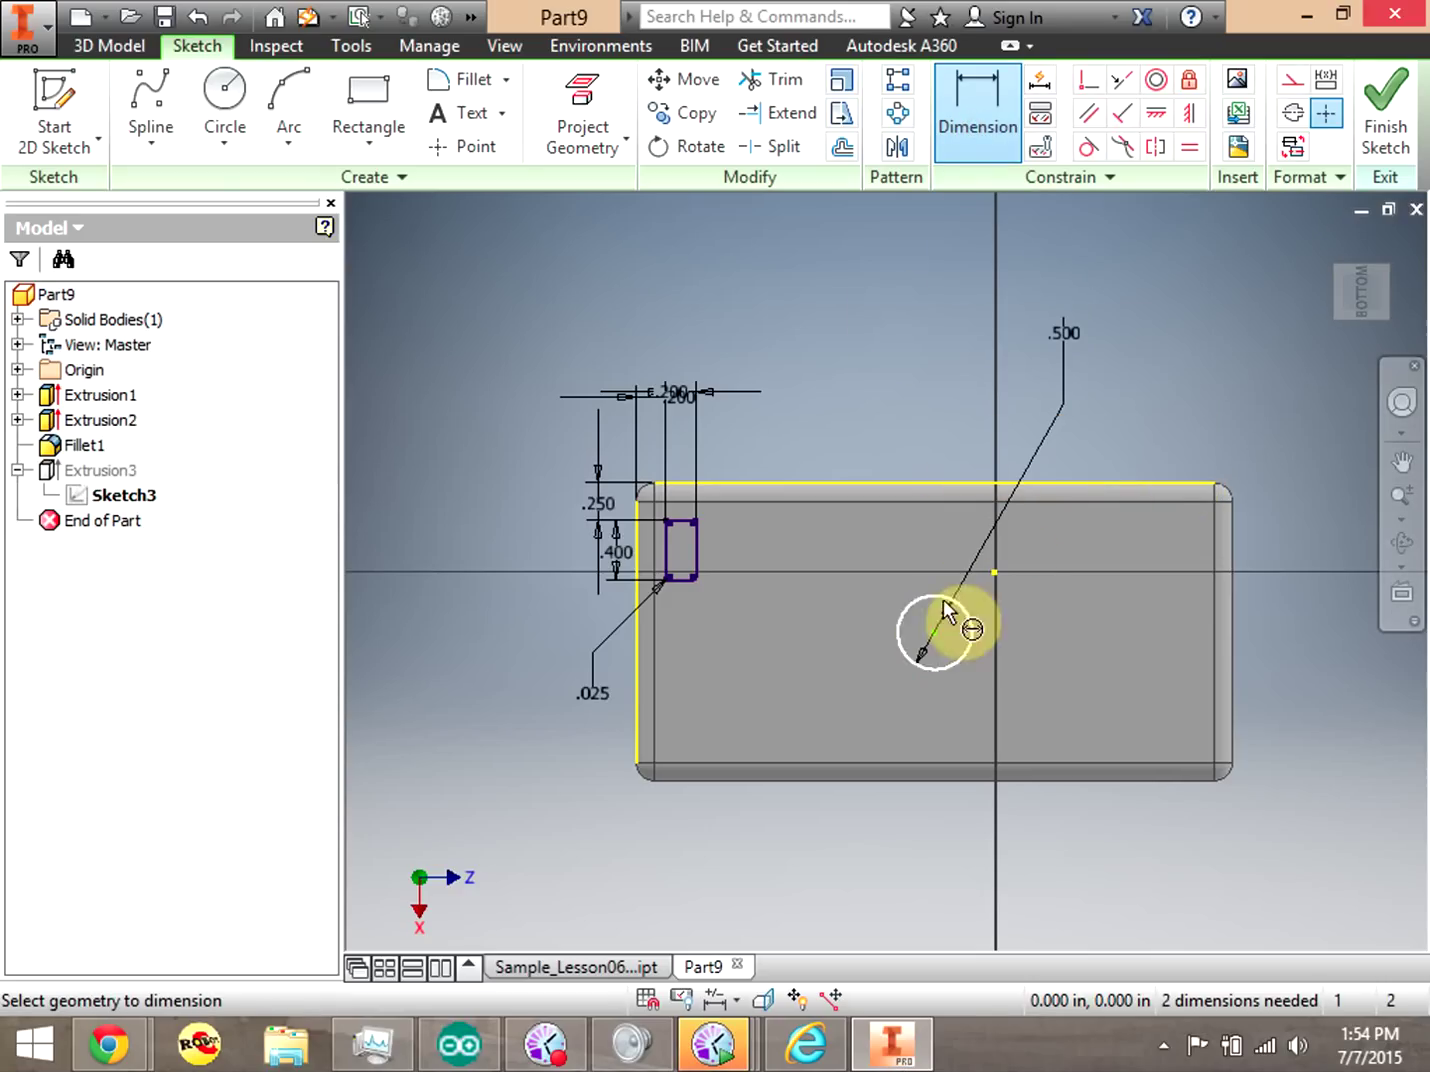
Dimension the circle's centre 1 in from the long edge near the cutout and 2 in from the opposite short edge, then finish the sketch.
left_click(940, 484)
left_click(1338, 535)
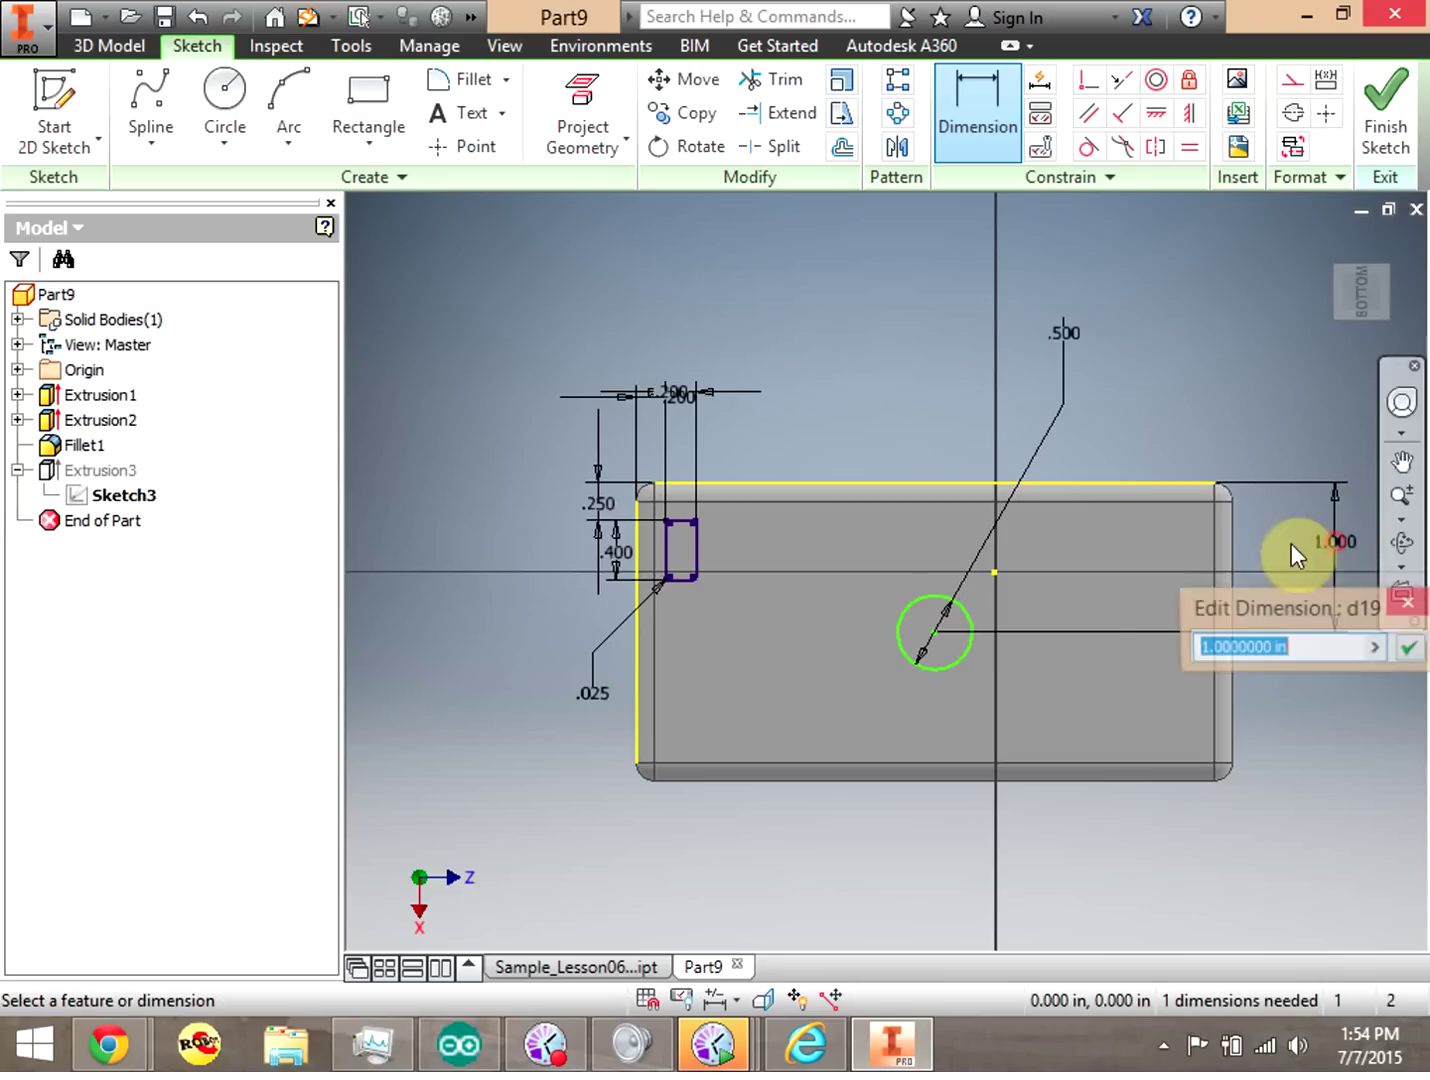
left_click(1414, 645)
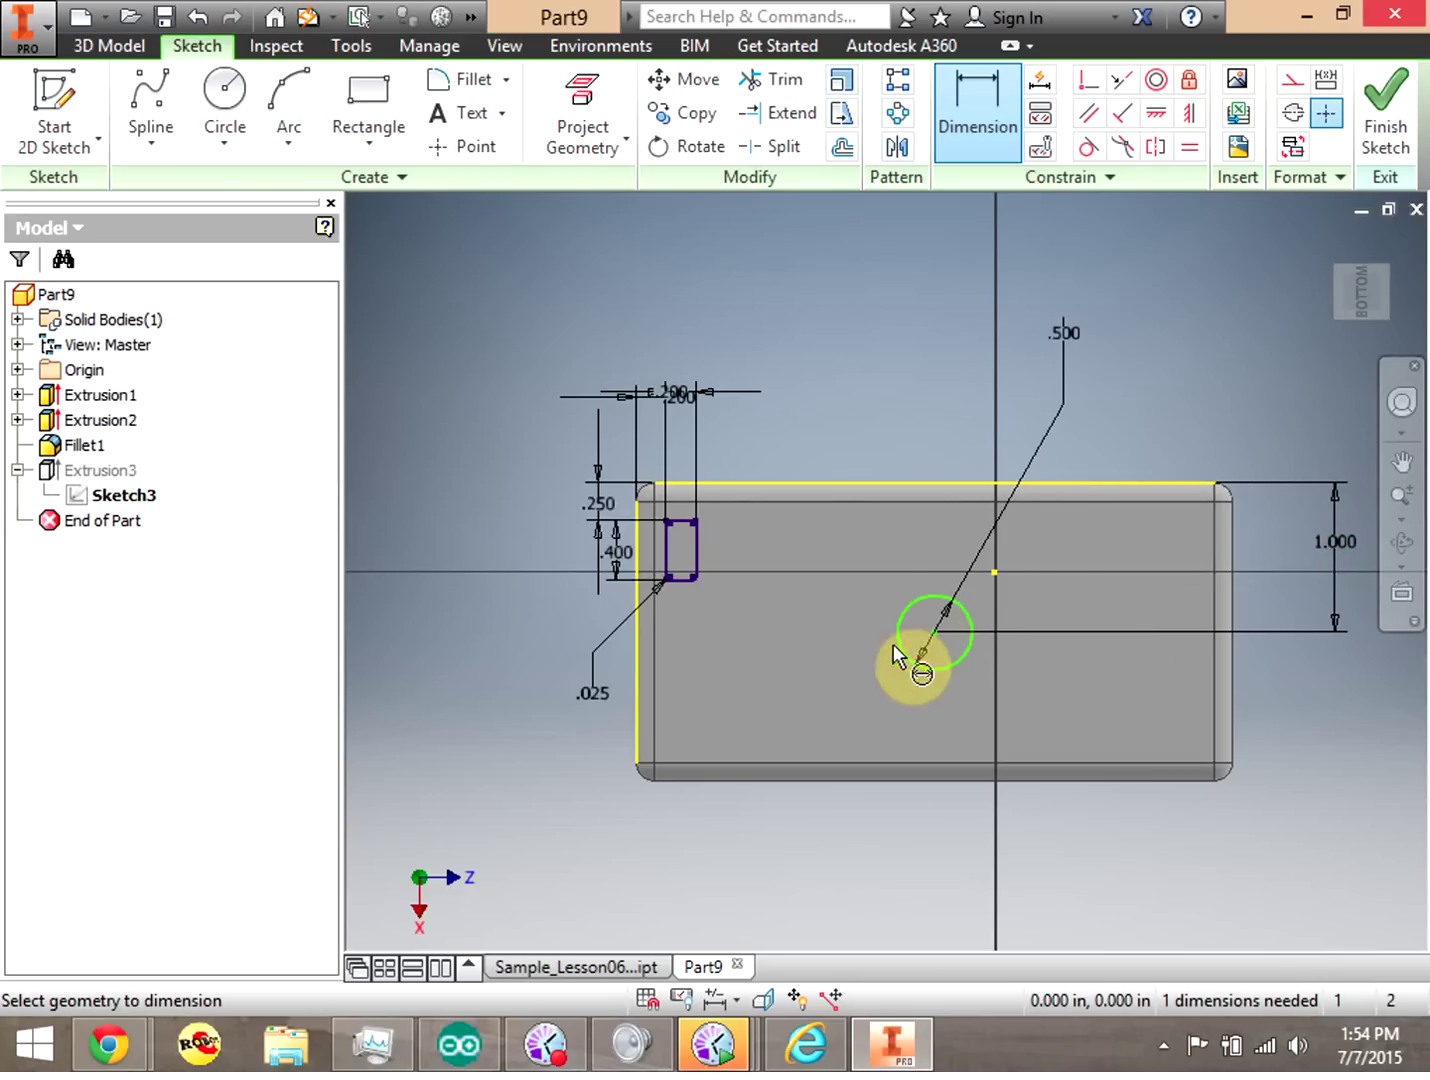
left_click(961, 607)
left_click(1230, 615)
left_click(1122, 442)
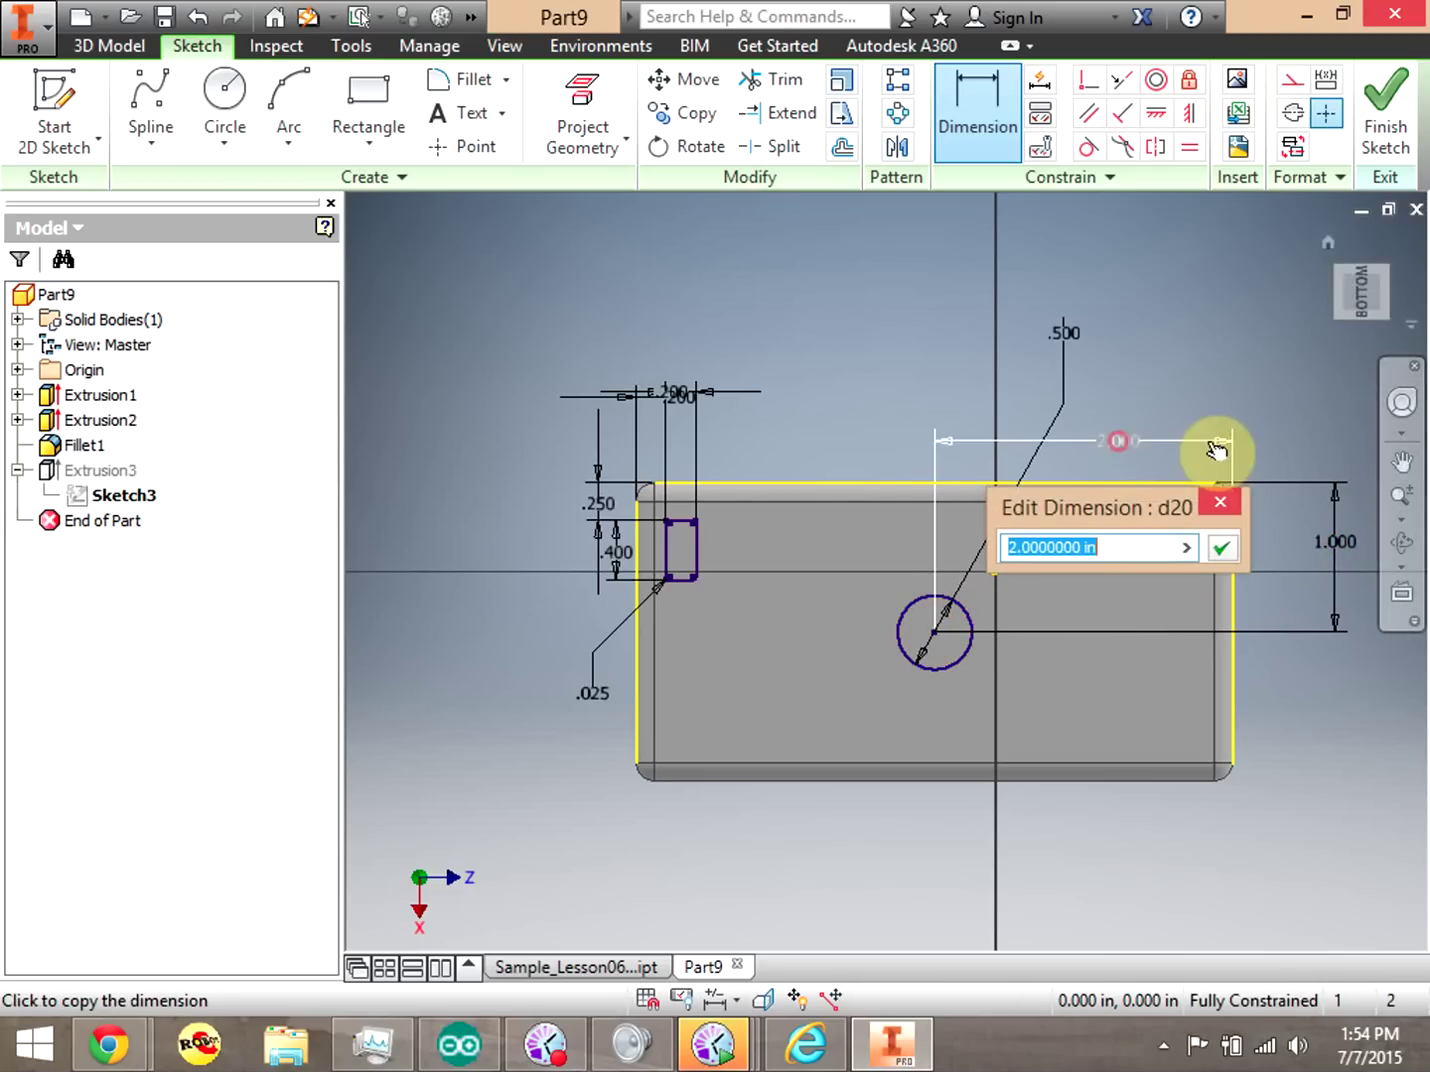
left_click(1216, 545)
left_click(1385, 115)
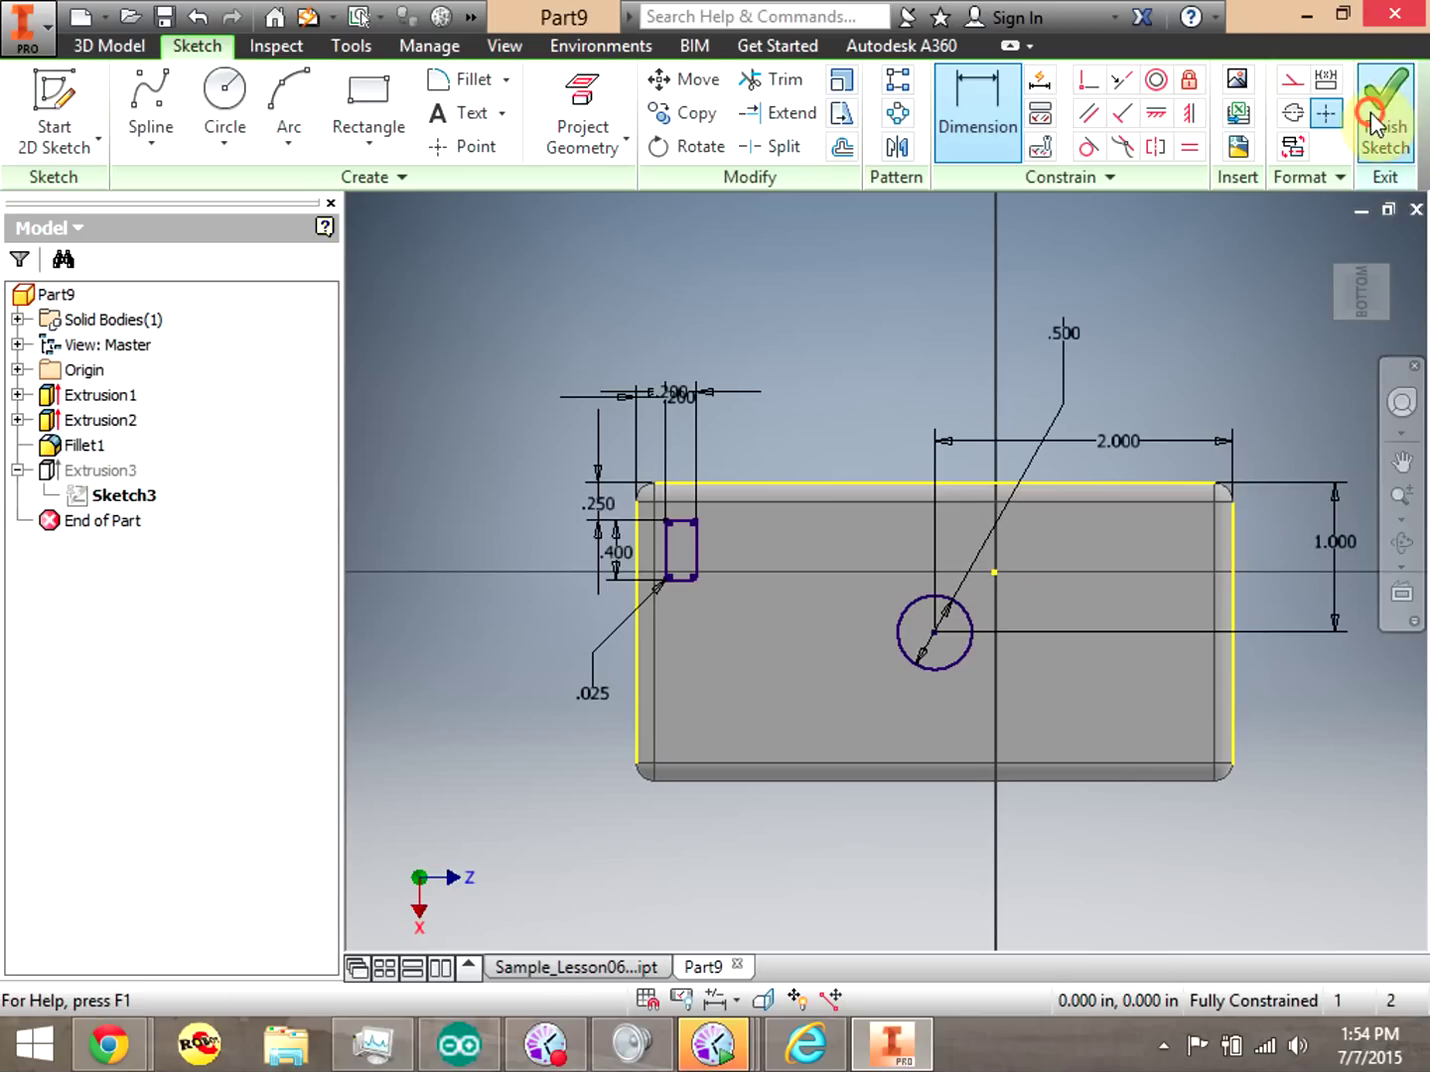
Save the tray part in Documents as Sample_Lesson06_Case.
key("ctrl+s")
left_click_drag(1372, 370, 1366, 559)
left_click(999, 557)
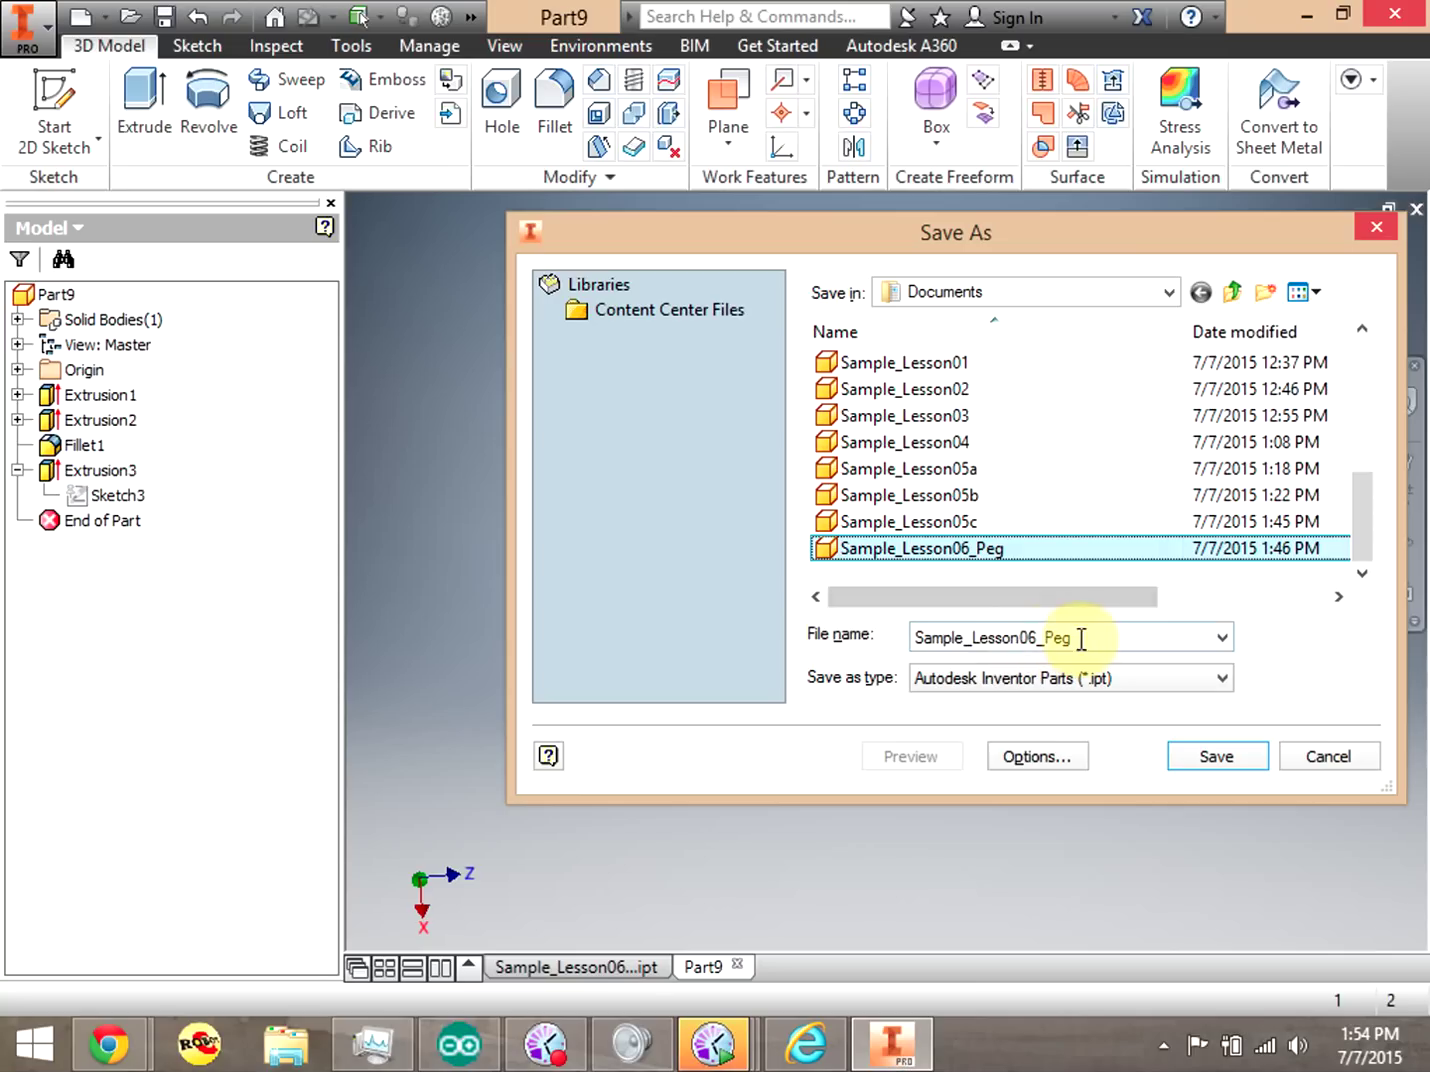
double_click(1069, 638)
left_click(1082, 638)
double_click(1055, 643)
left_click(1053, 643)
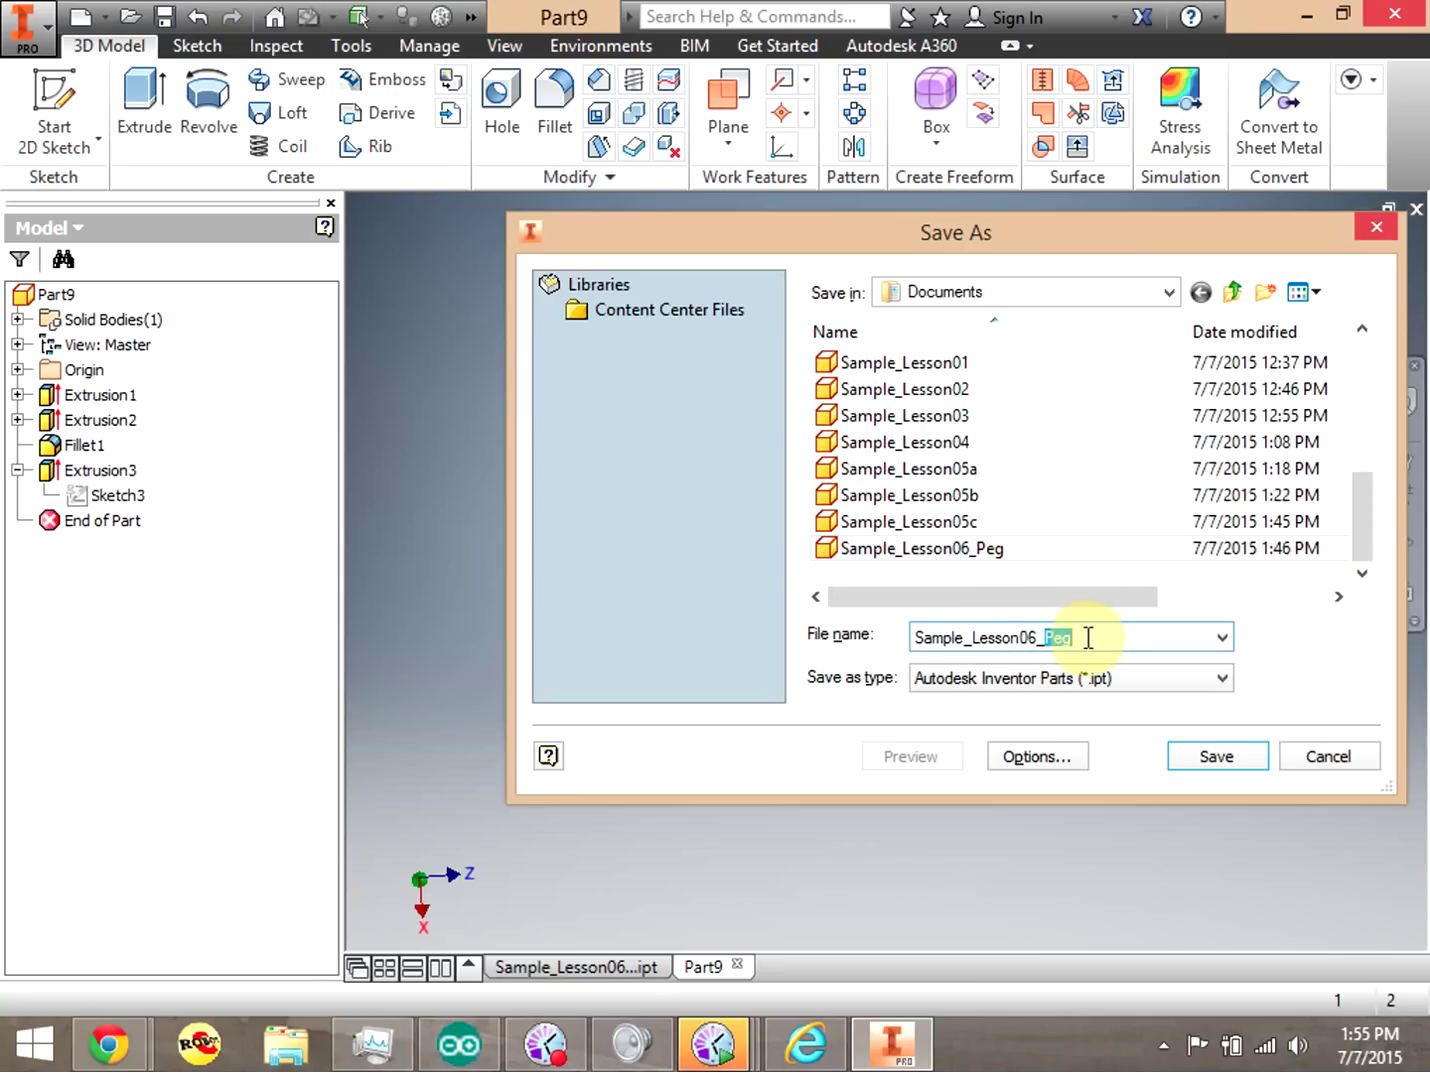
left_click(1214, 757)
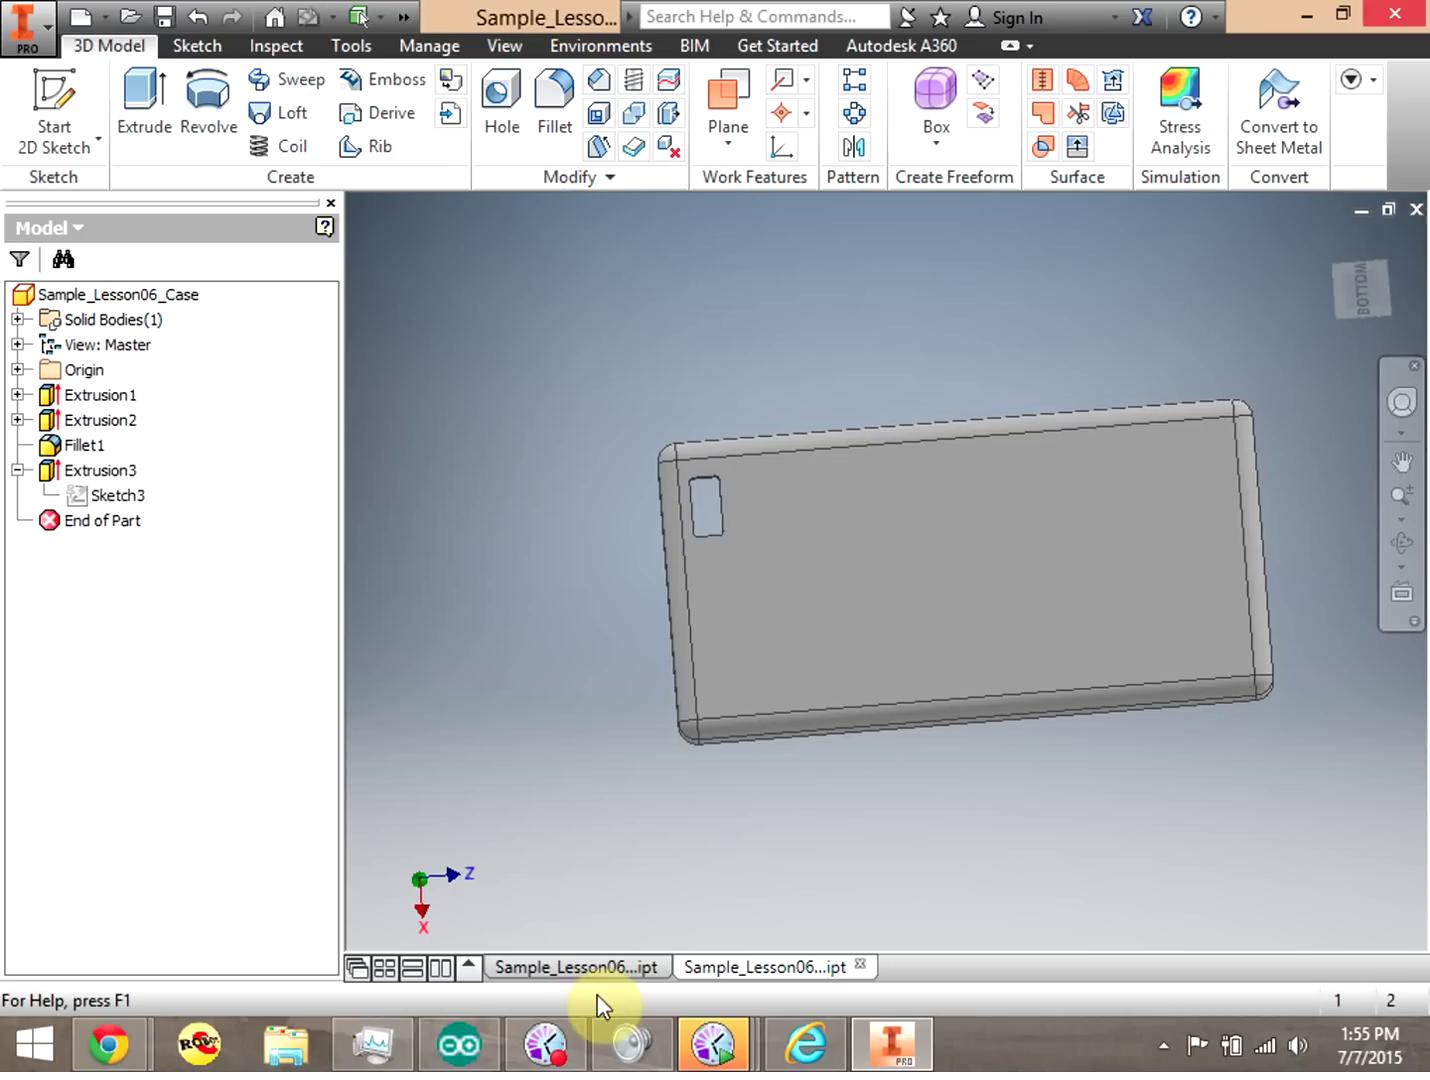
left_click(590, 968)
left_click(770, 967)
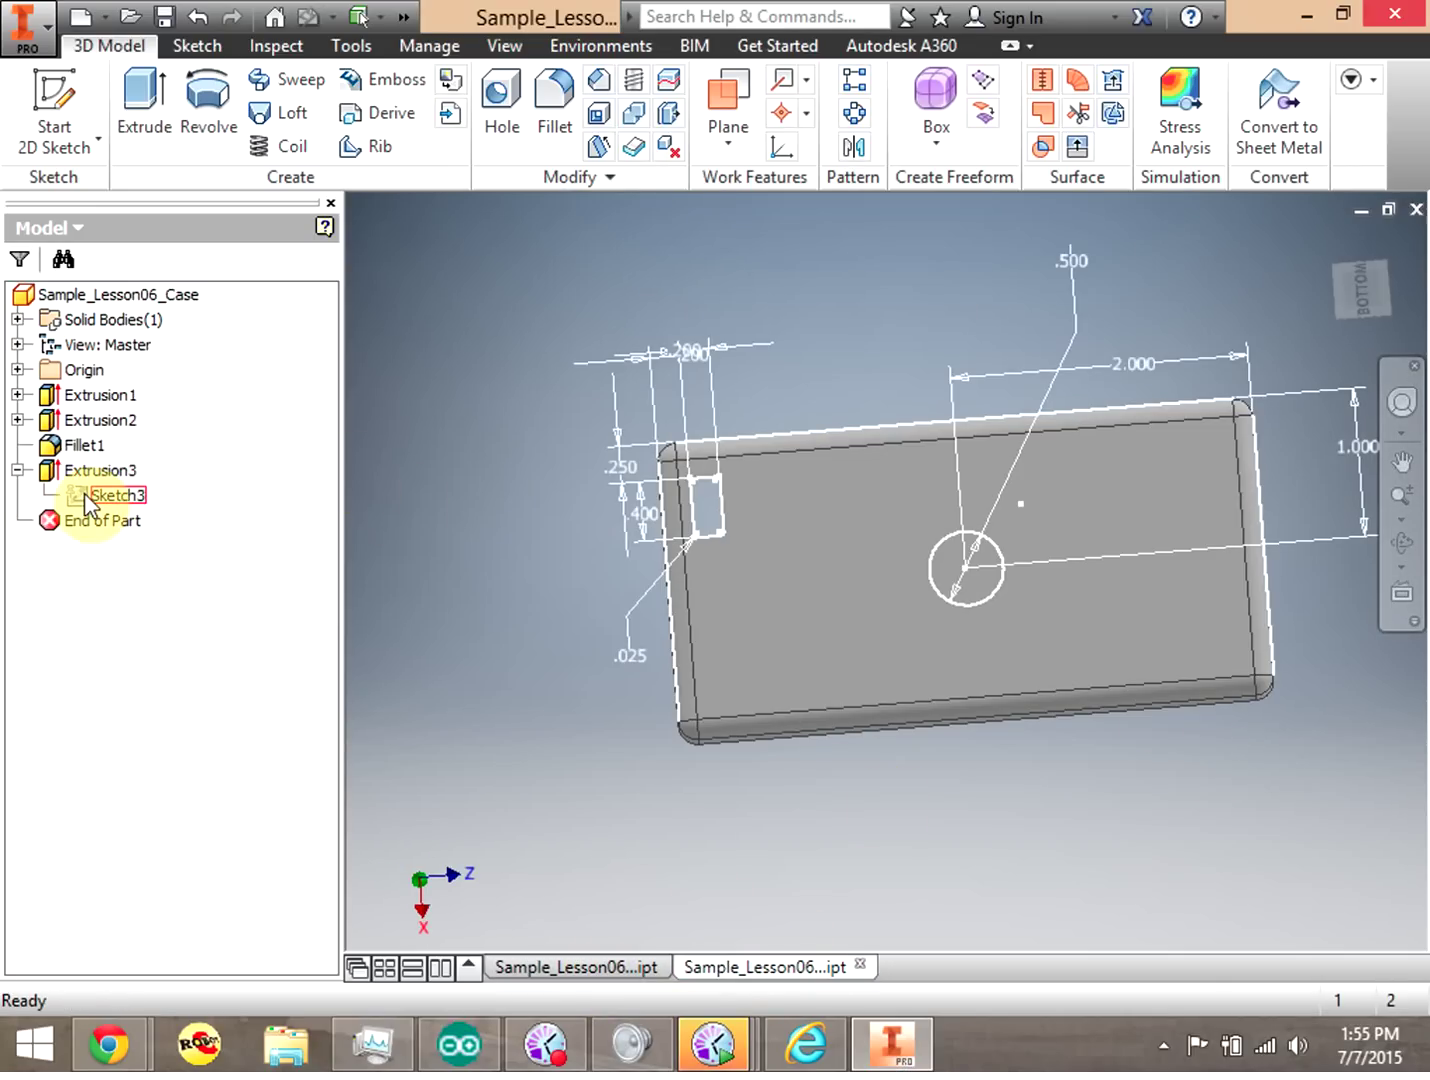
Edit the corner cutout's extrusion to add the centred circle to its profile, cutting the circle 0.1 in deep through the case floor.
left_click(78, 470)
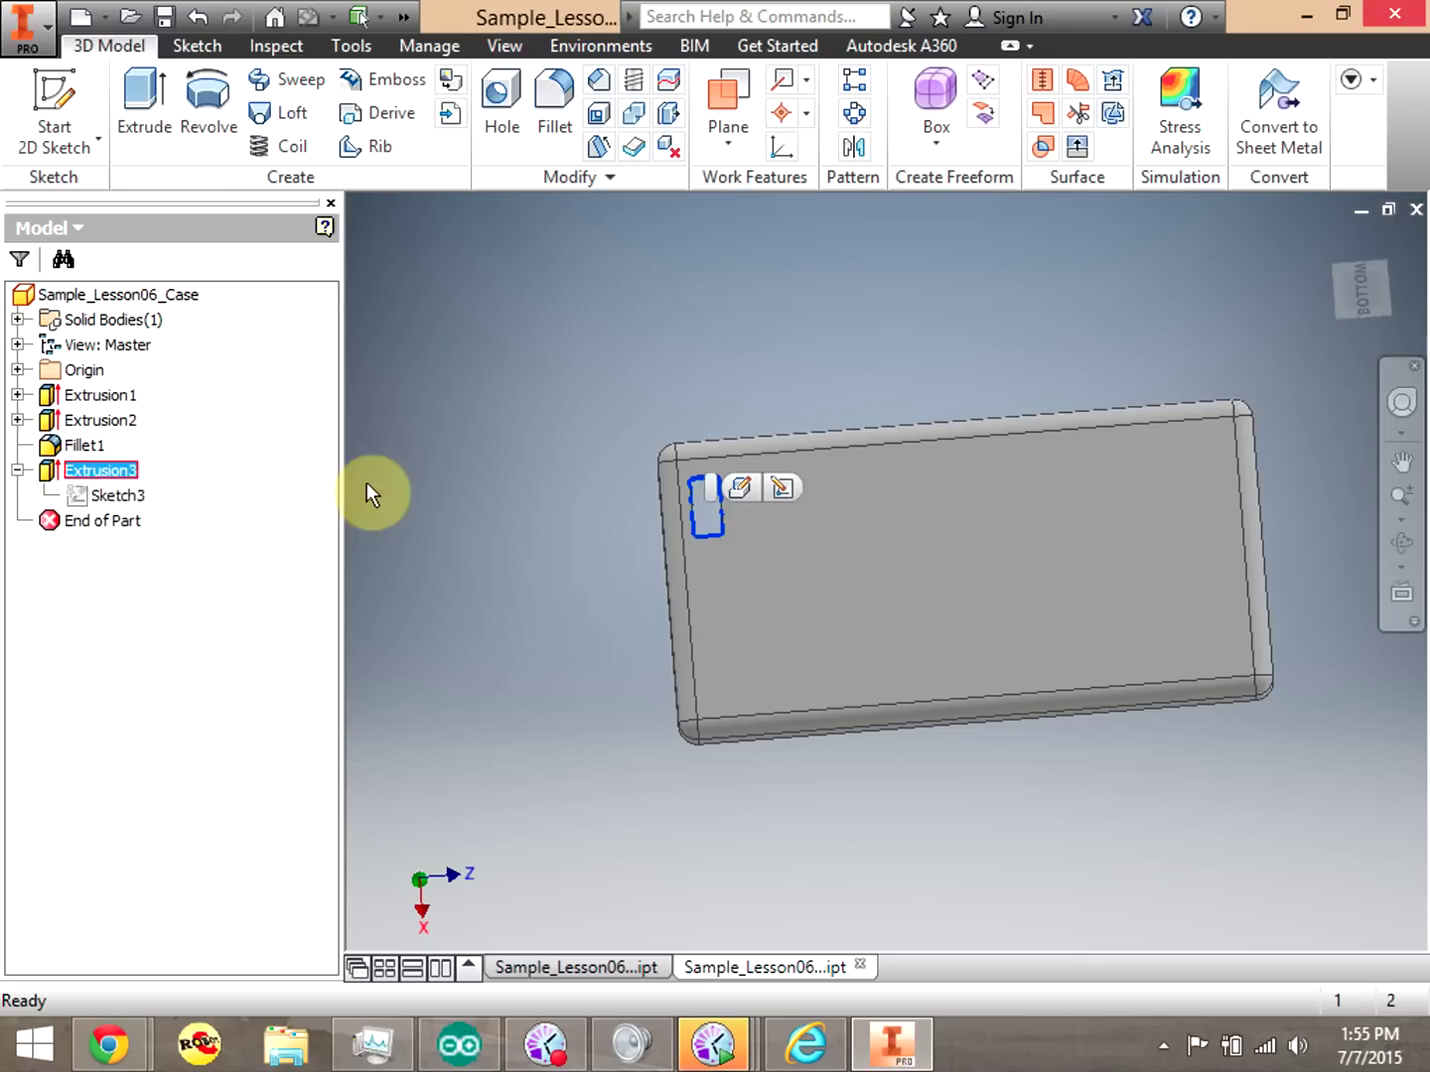
left_click(110, 496)
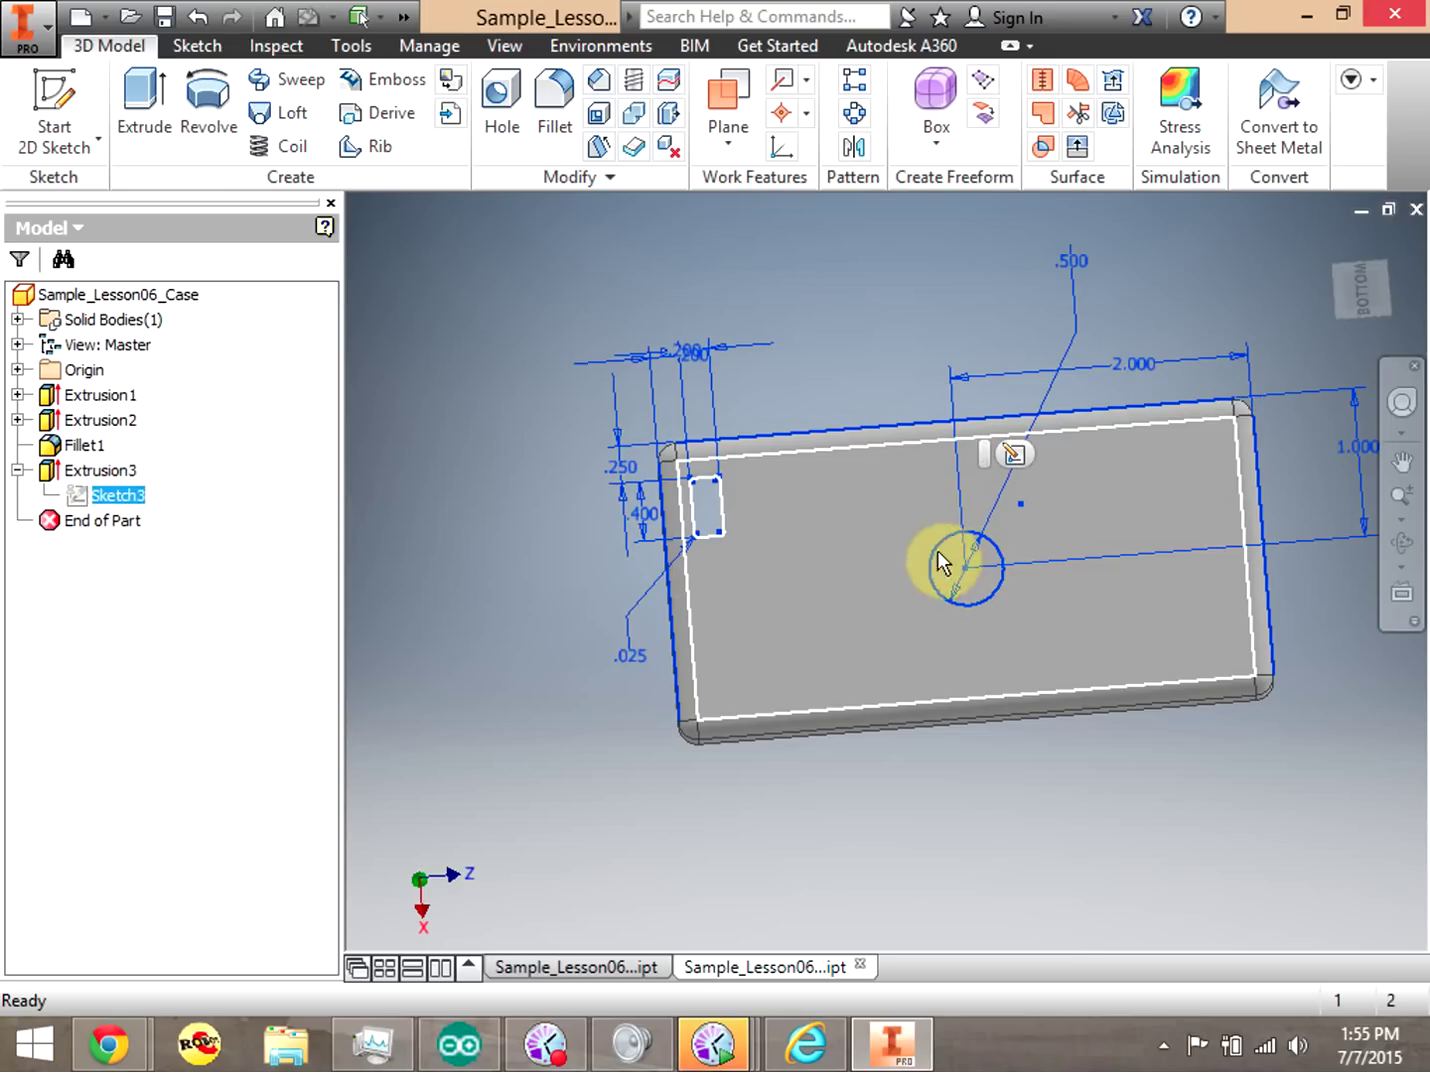
left_click(52, 470)
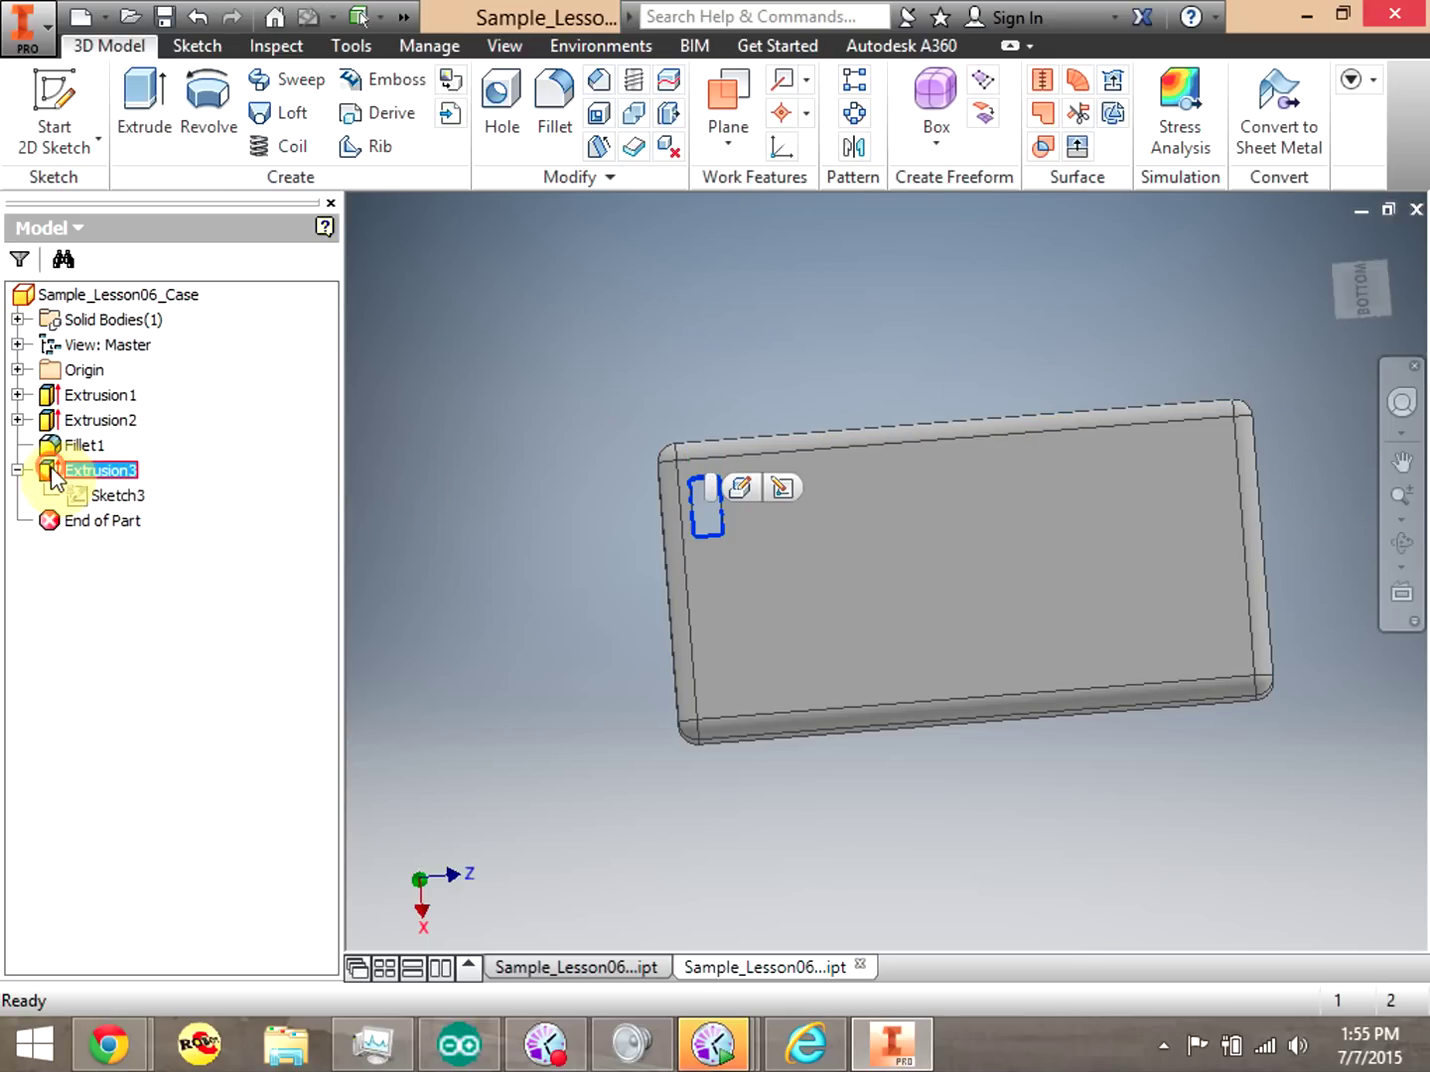
double_click(47, 472)
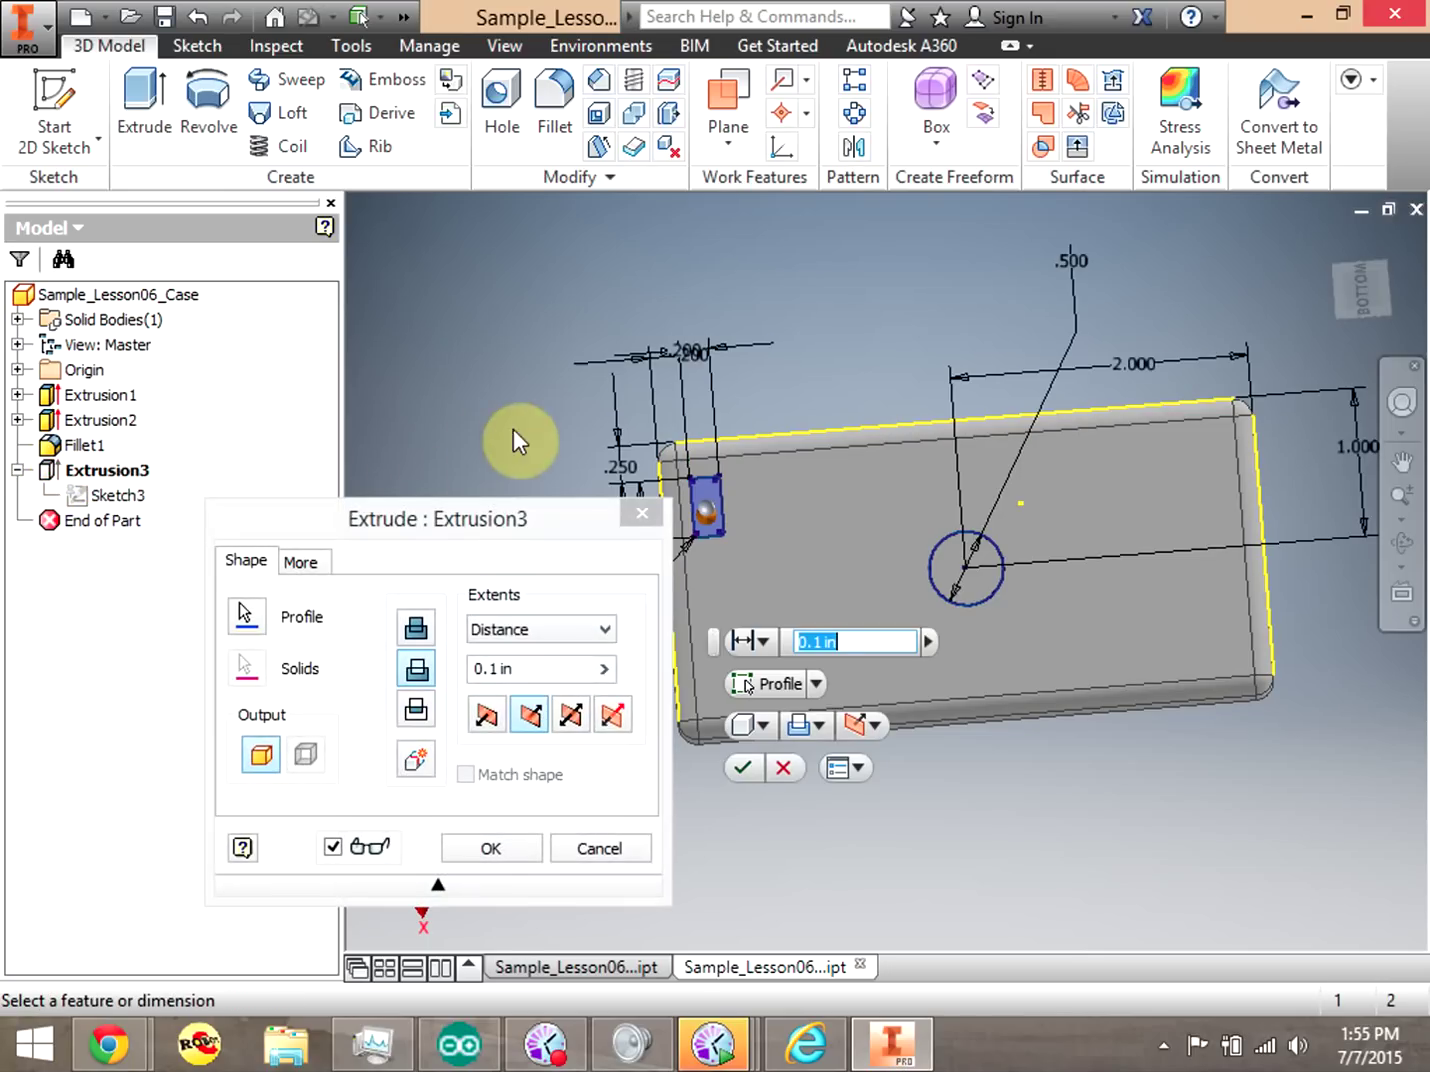
left_click_drag(503, 543, 453, 468)
left_click(193, 540)
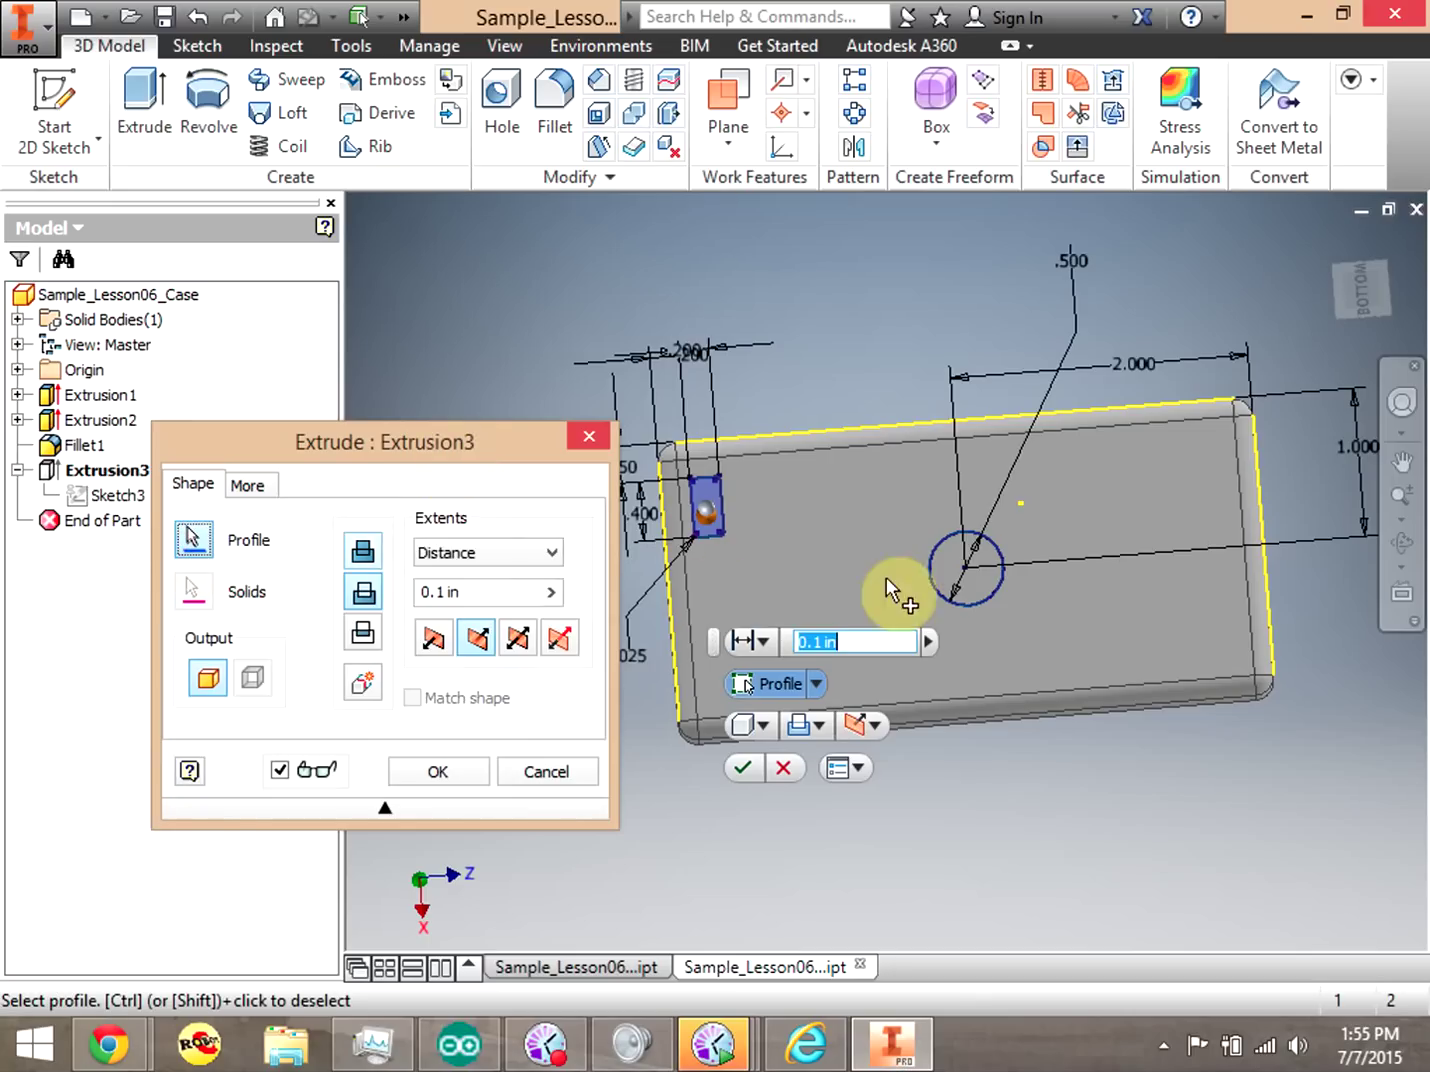
left_click(955, 580)
left_click(437, 774)
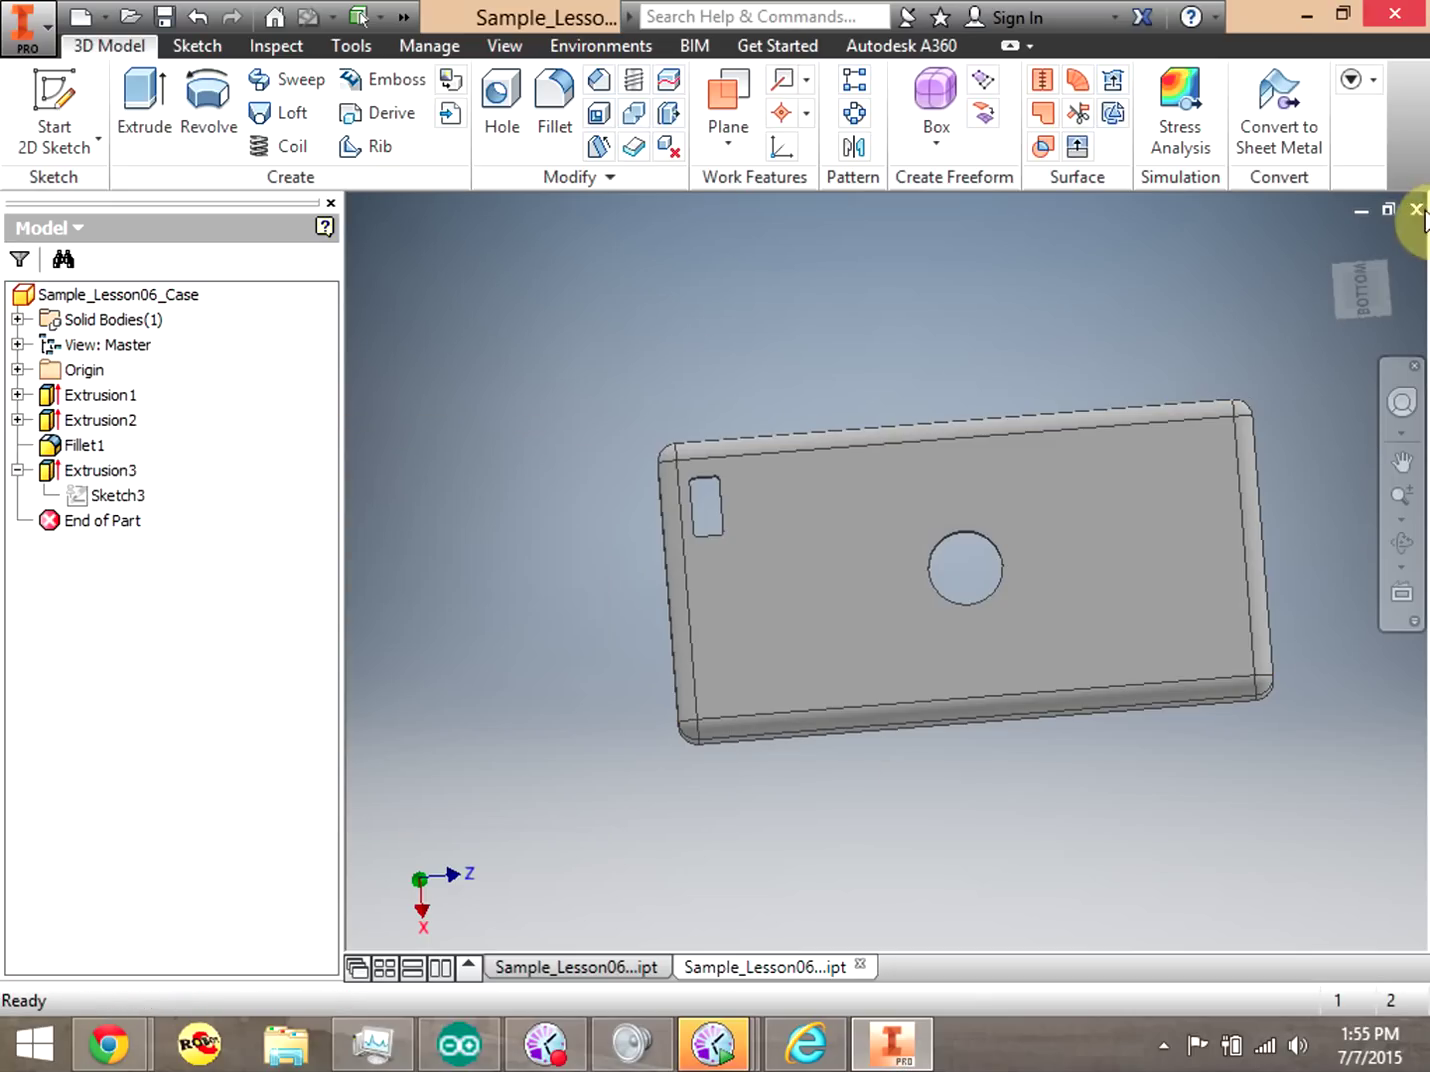
mouse_move(1356, 310)
left_mouse_down()
mouse_move(1300, 350)
mouse_move(443, 616)
left_mouse_up()
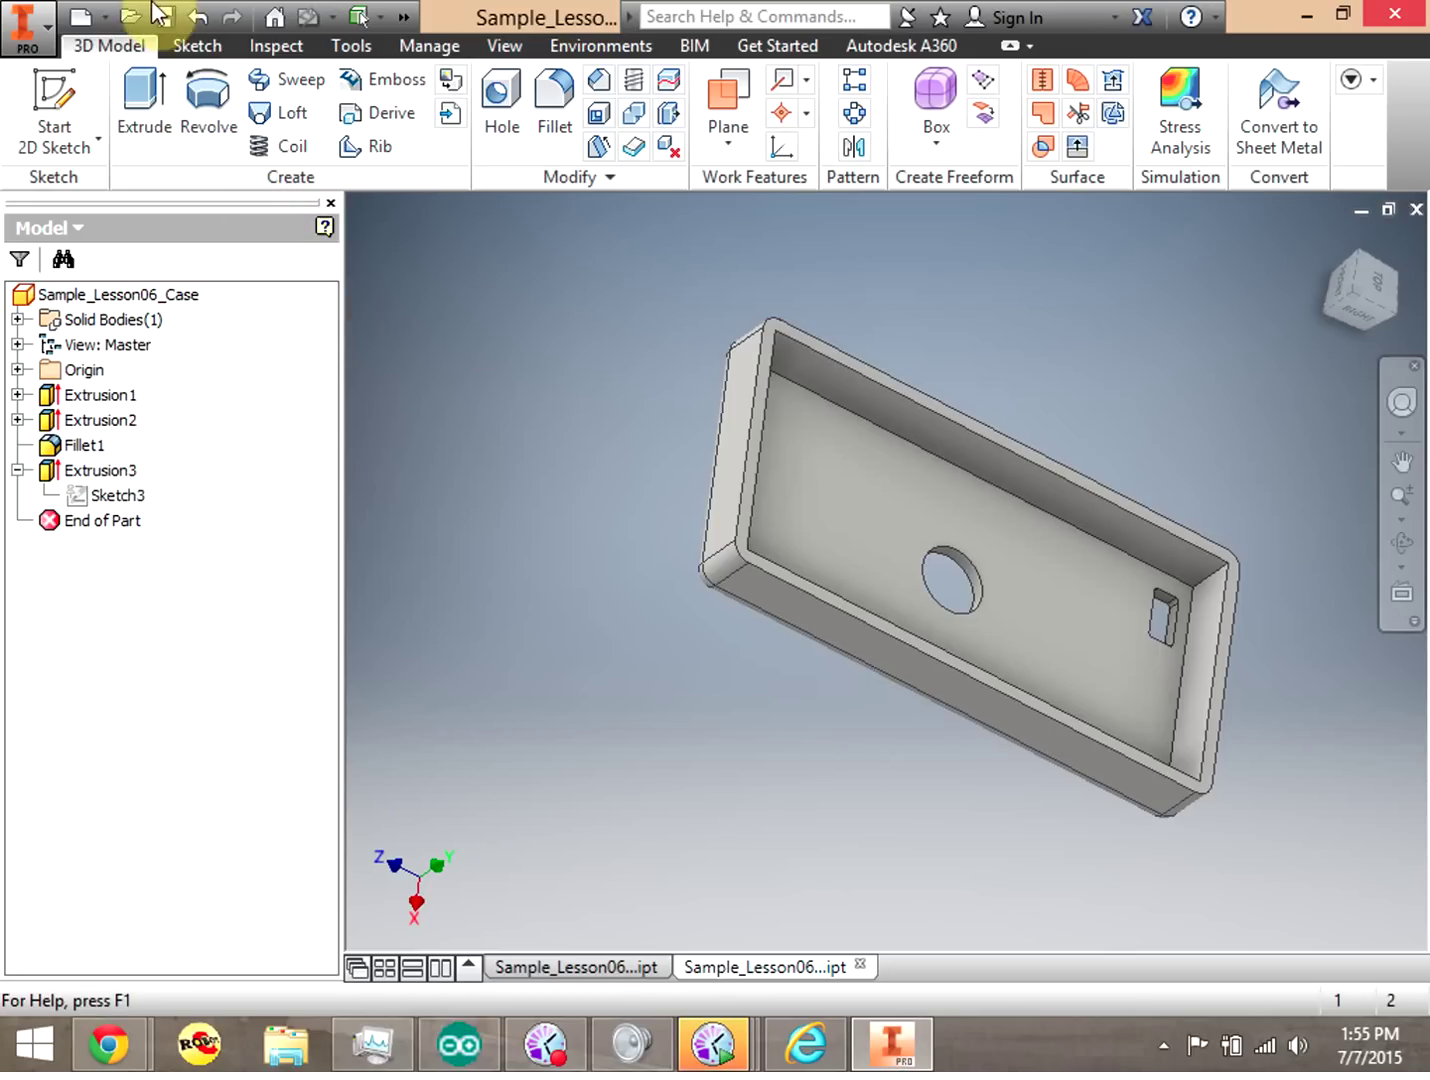
Create a new assembly and place one Sample_Lesson06_Case component in it, viewed isometrically.
left_click(105, 12)
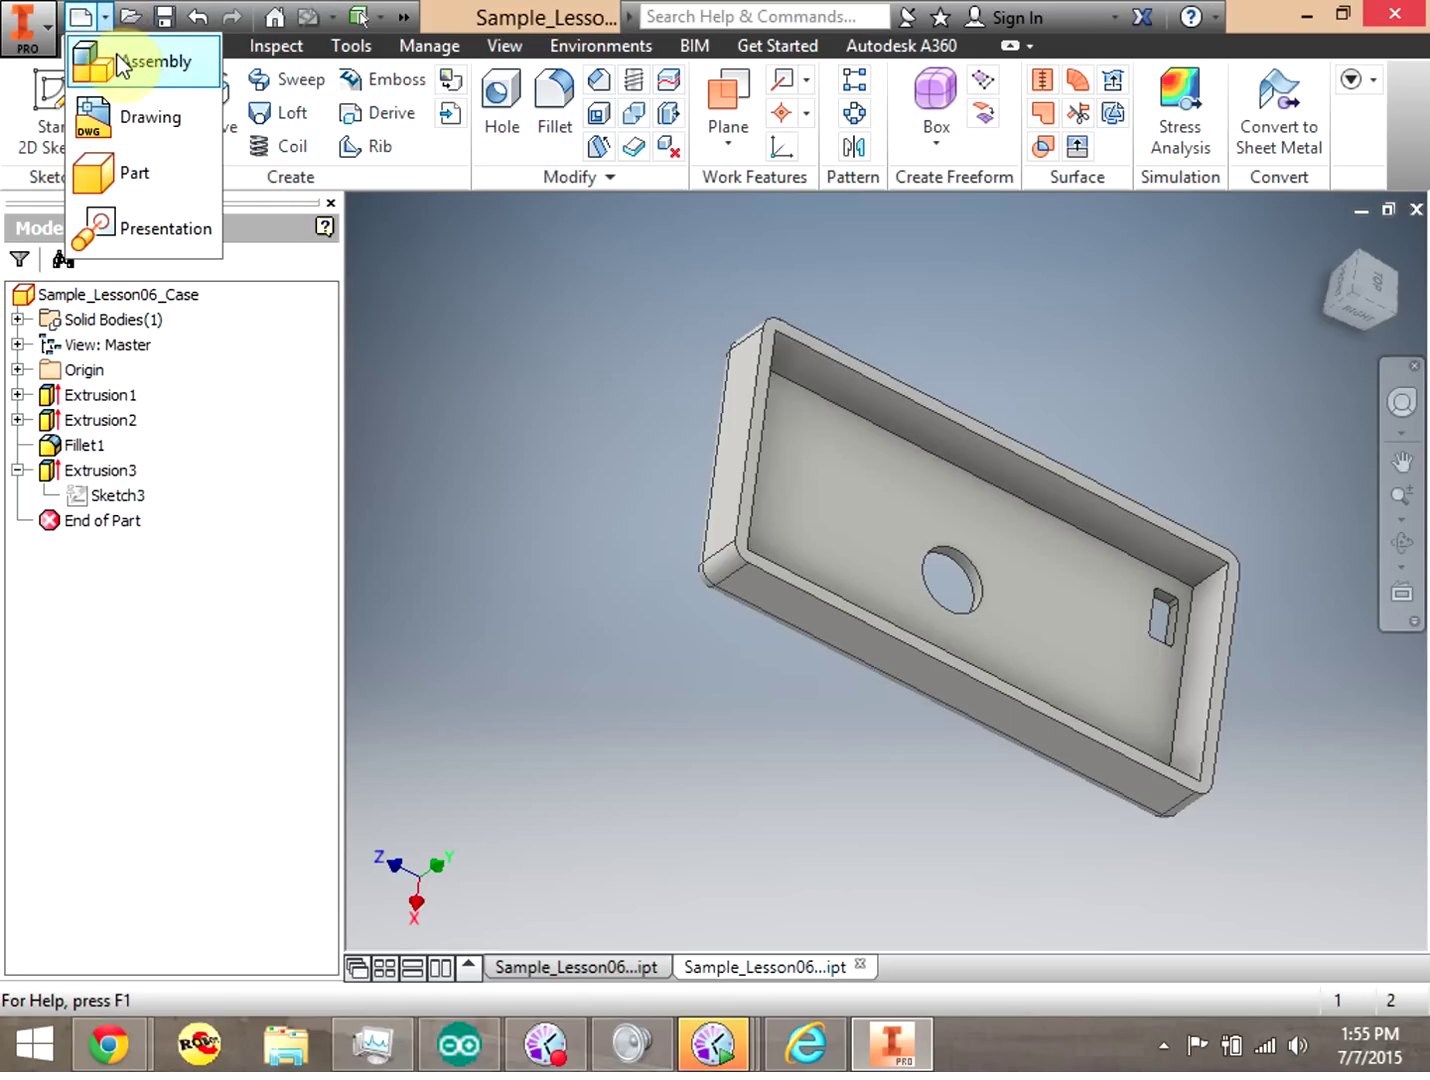
left_click(116, 55)
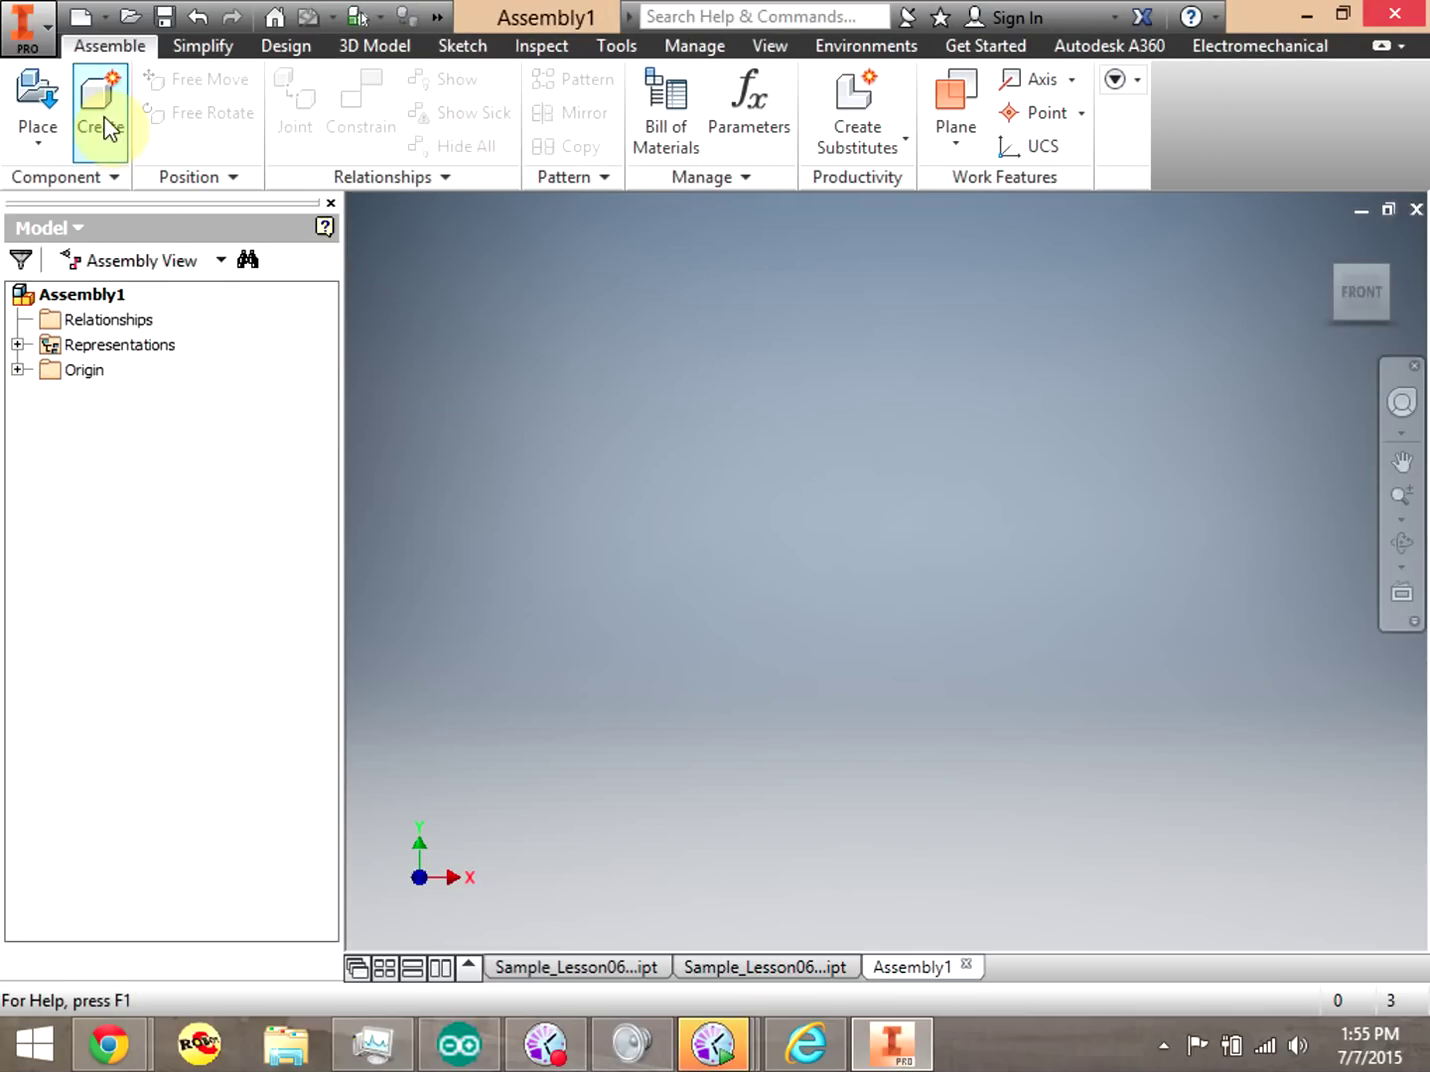
left_click(48, 100)
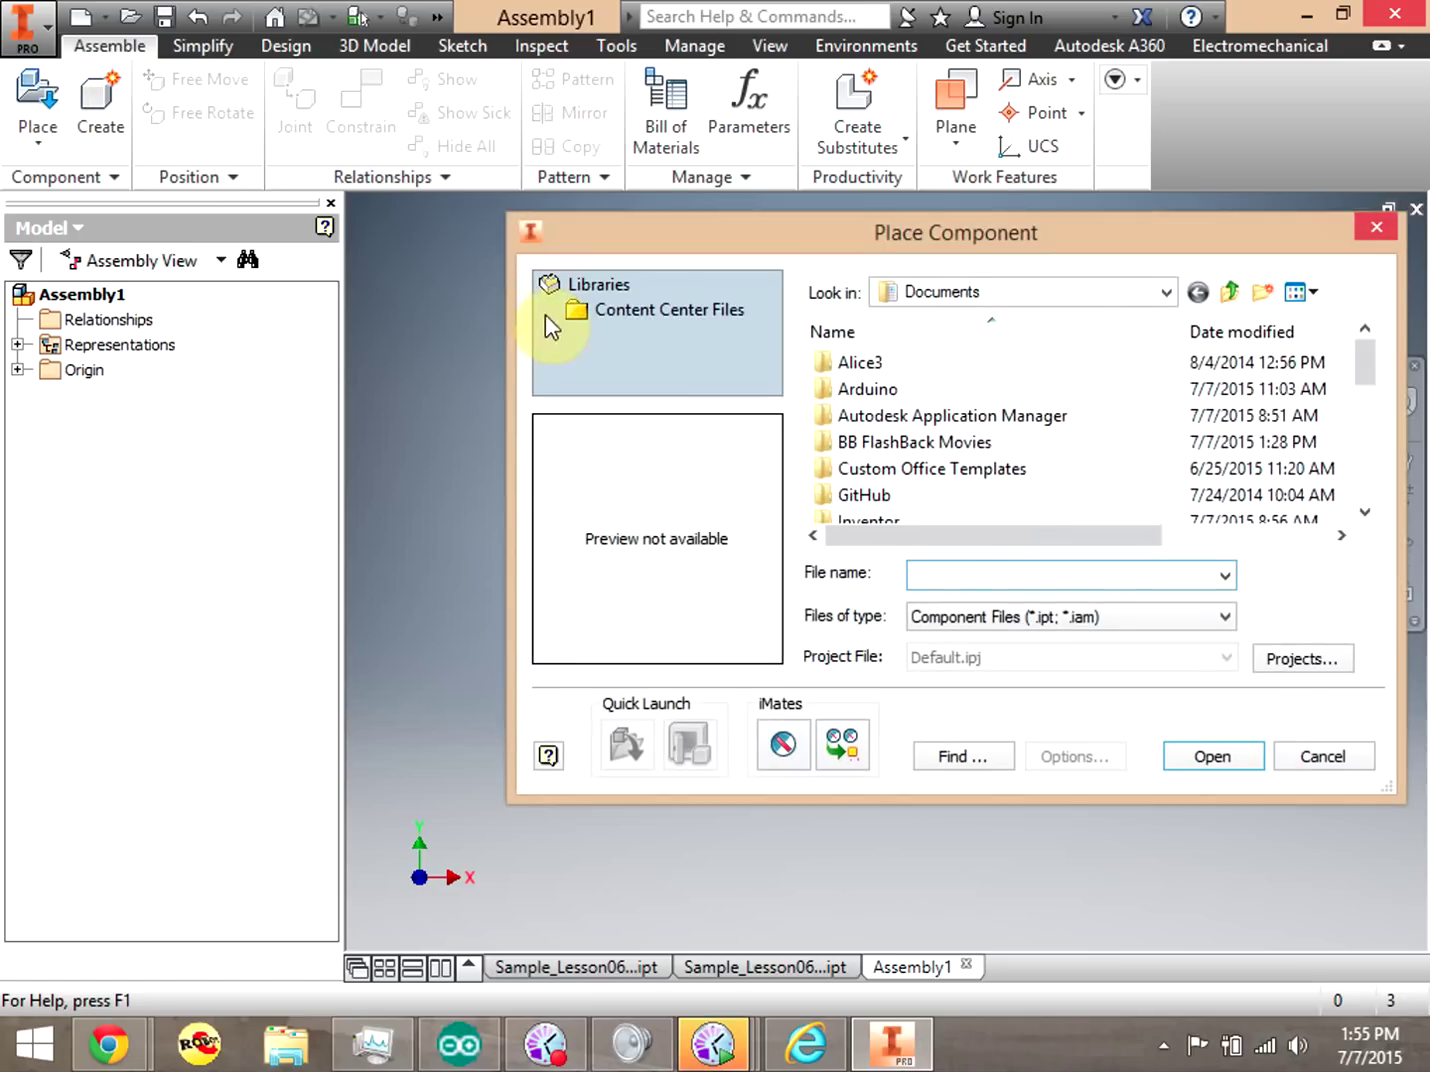
left_click_drag(1375, 372, 1366, 495)
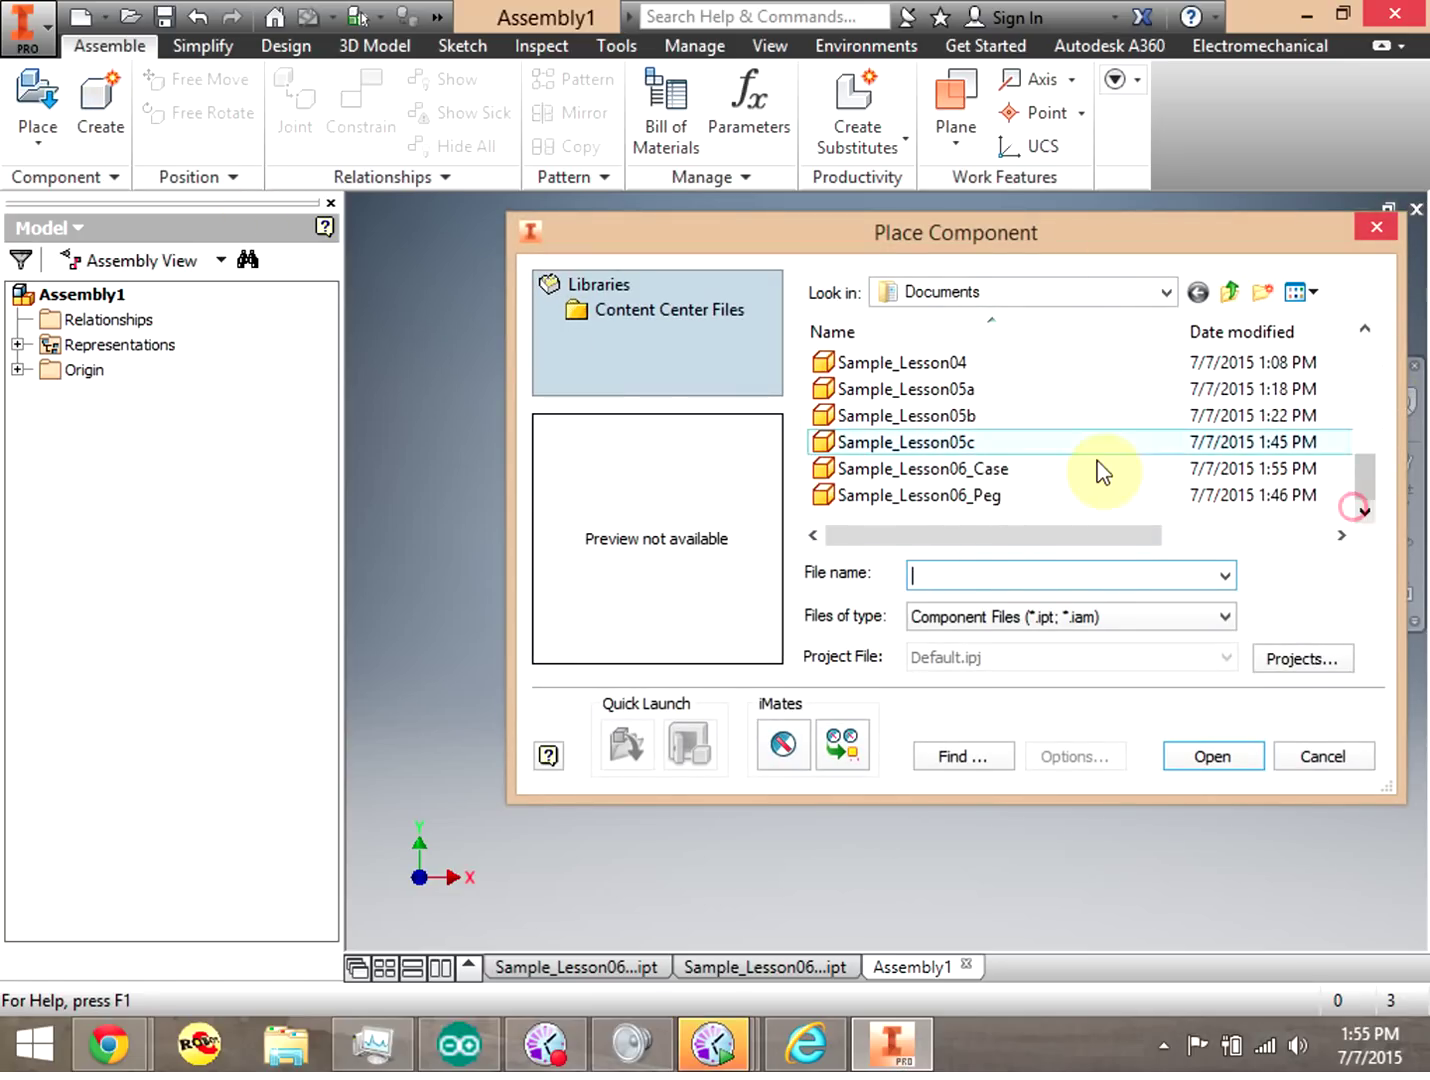
left_click(1028, 472)
left_click(1213, 760)
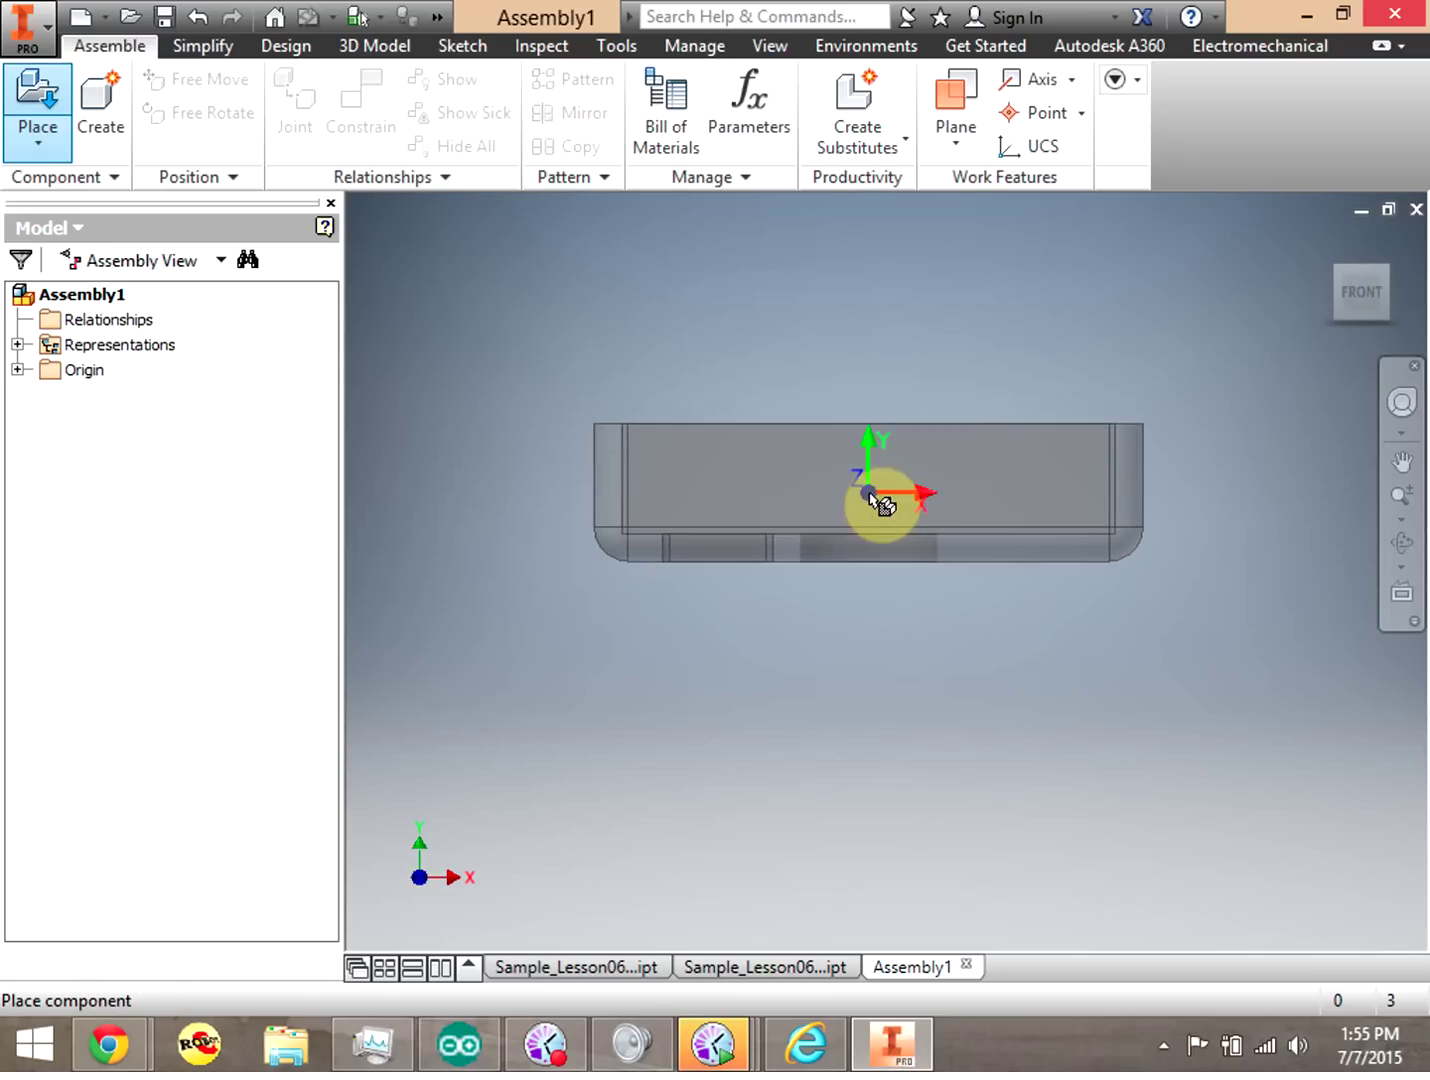
left_click(840, 510)
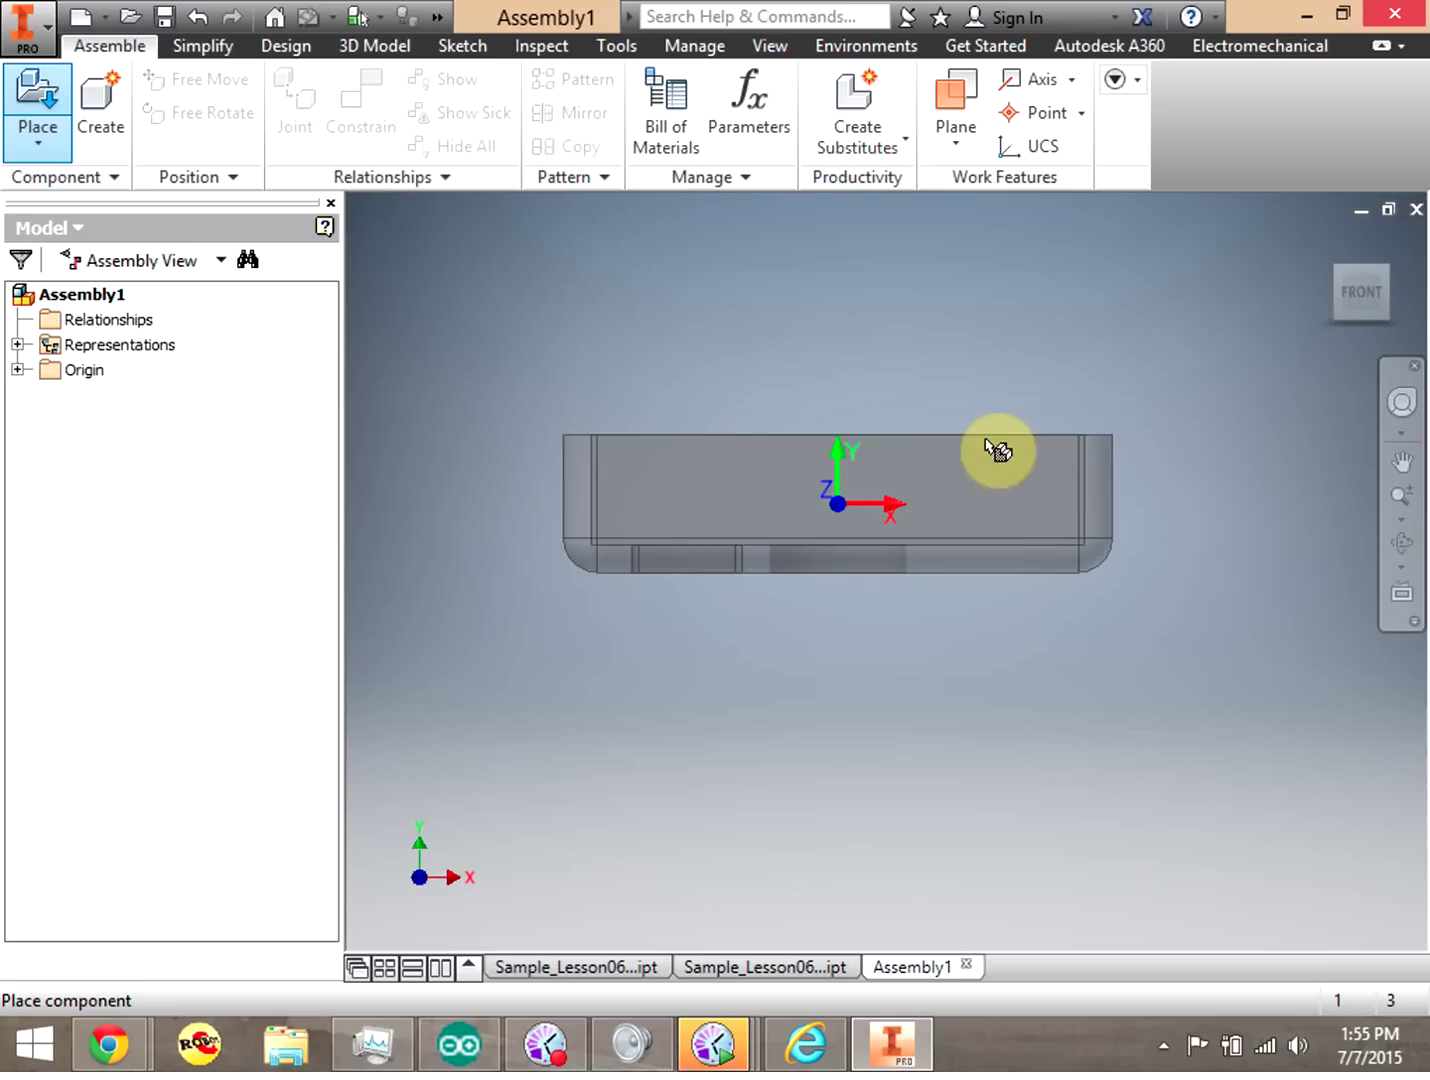
left_click(1056, 345)
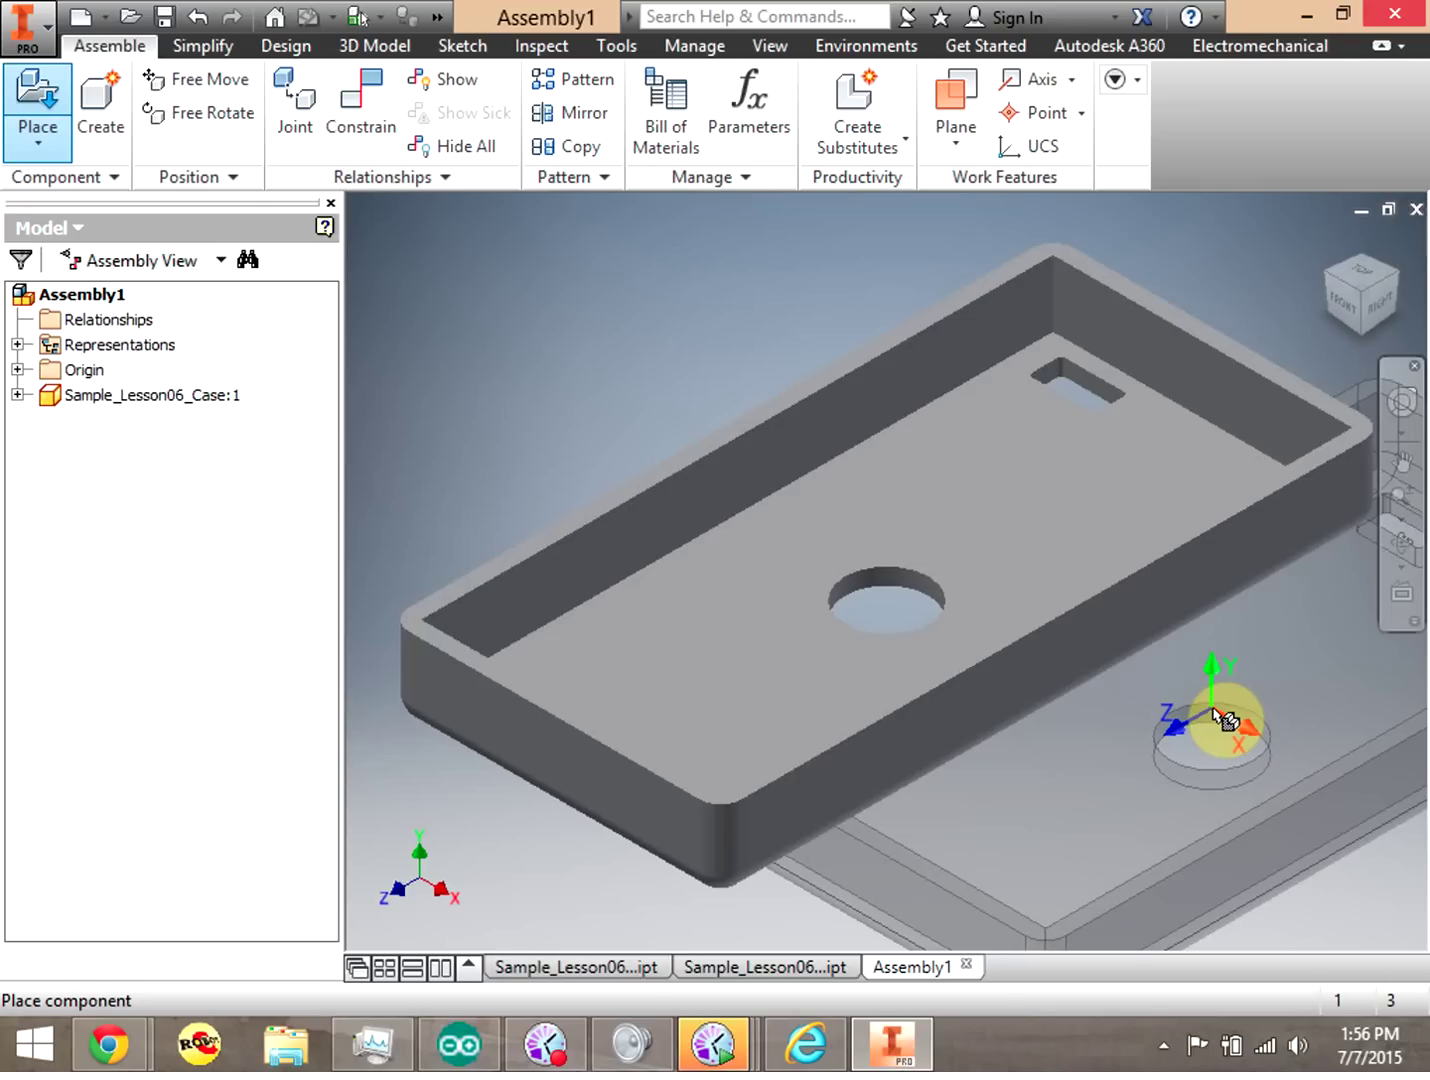
right_click(1218, 718)
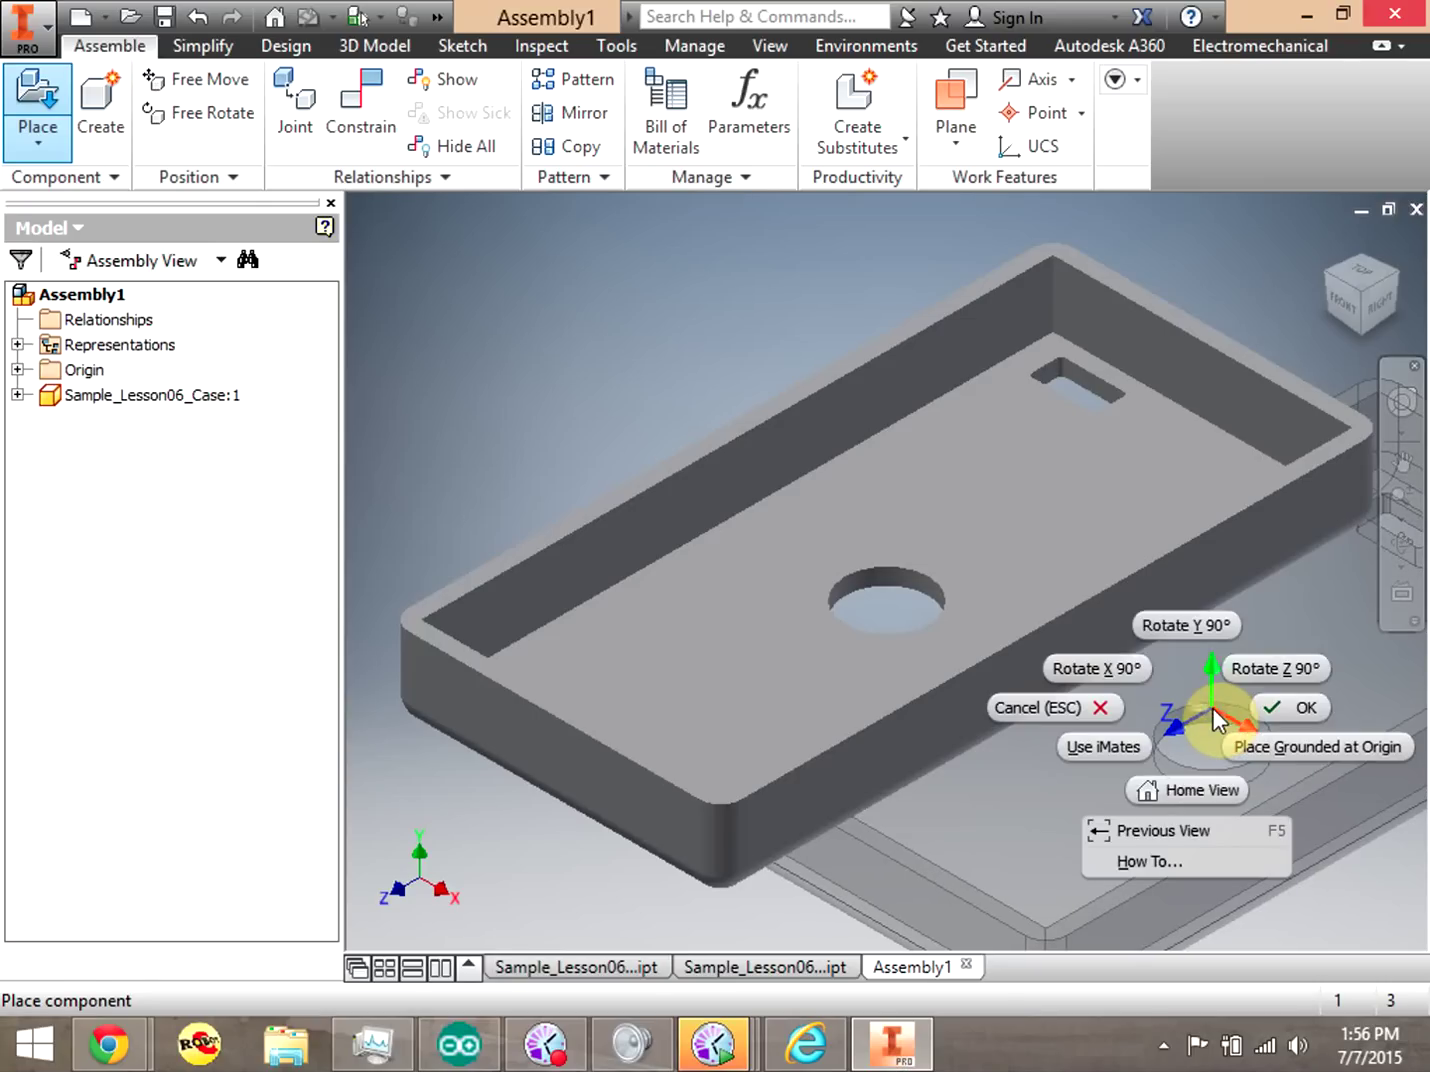
left_click(1284, 711)
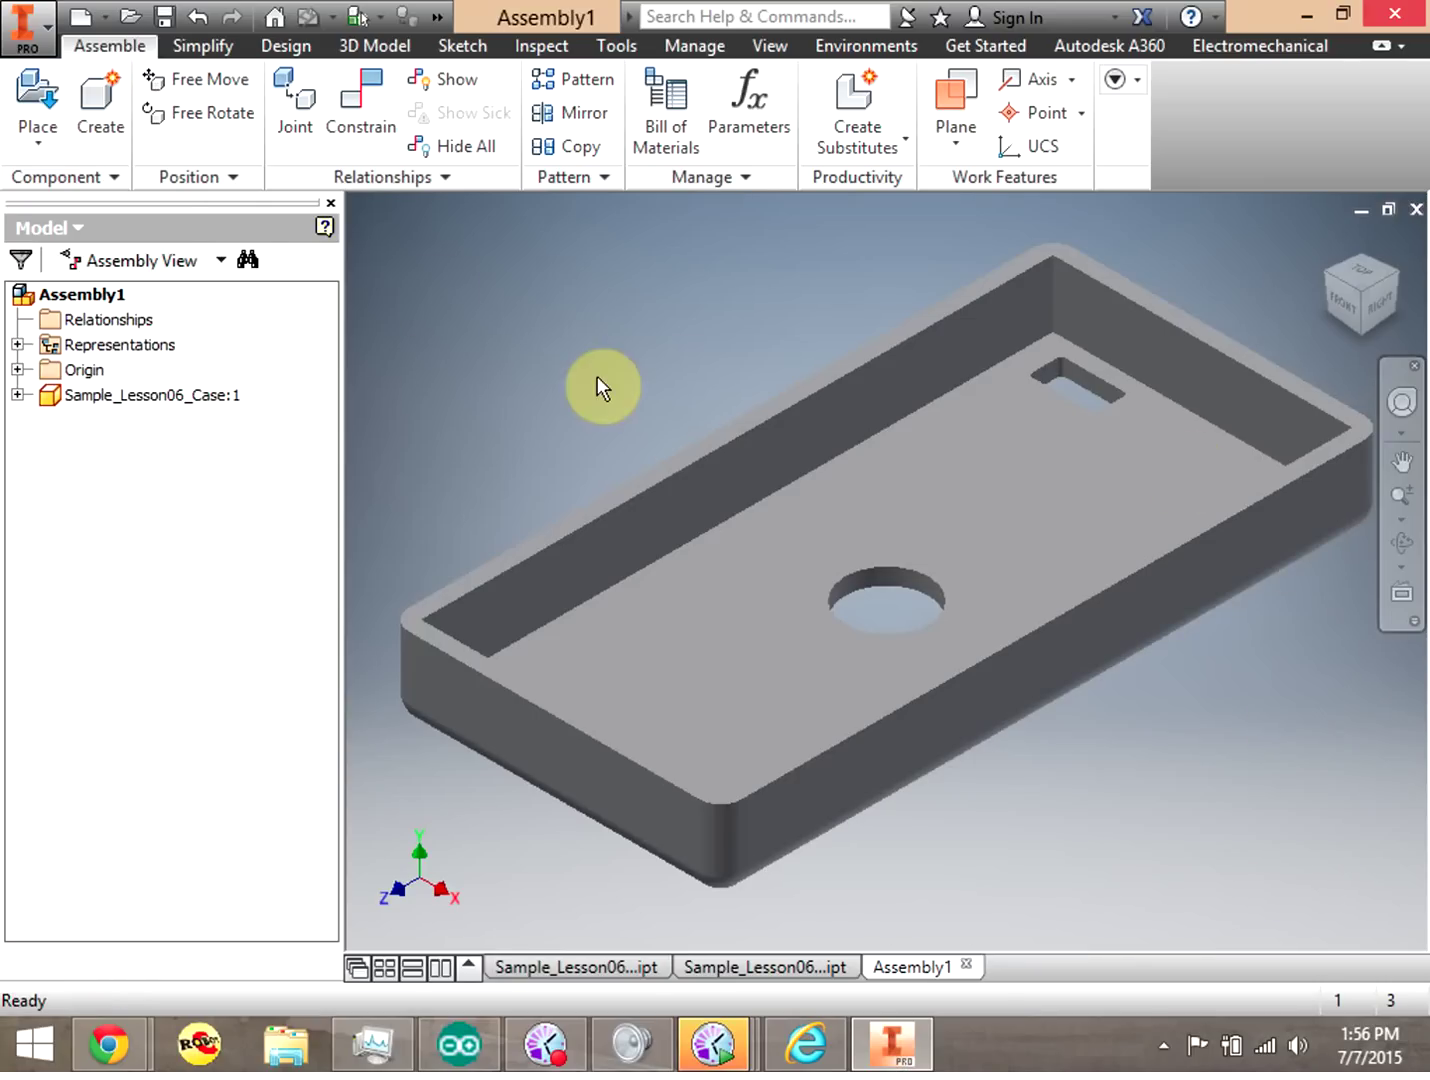
Place one Sample_Lesson06_Peg component in front of the case.
left_click(40, 95)
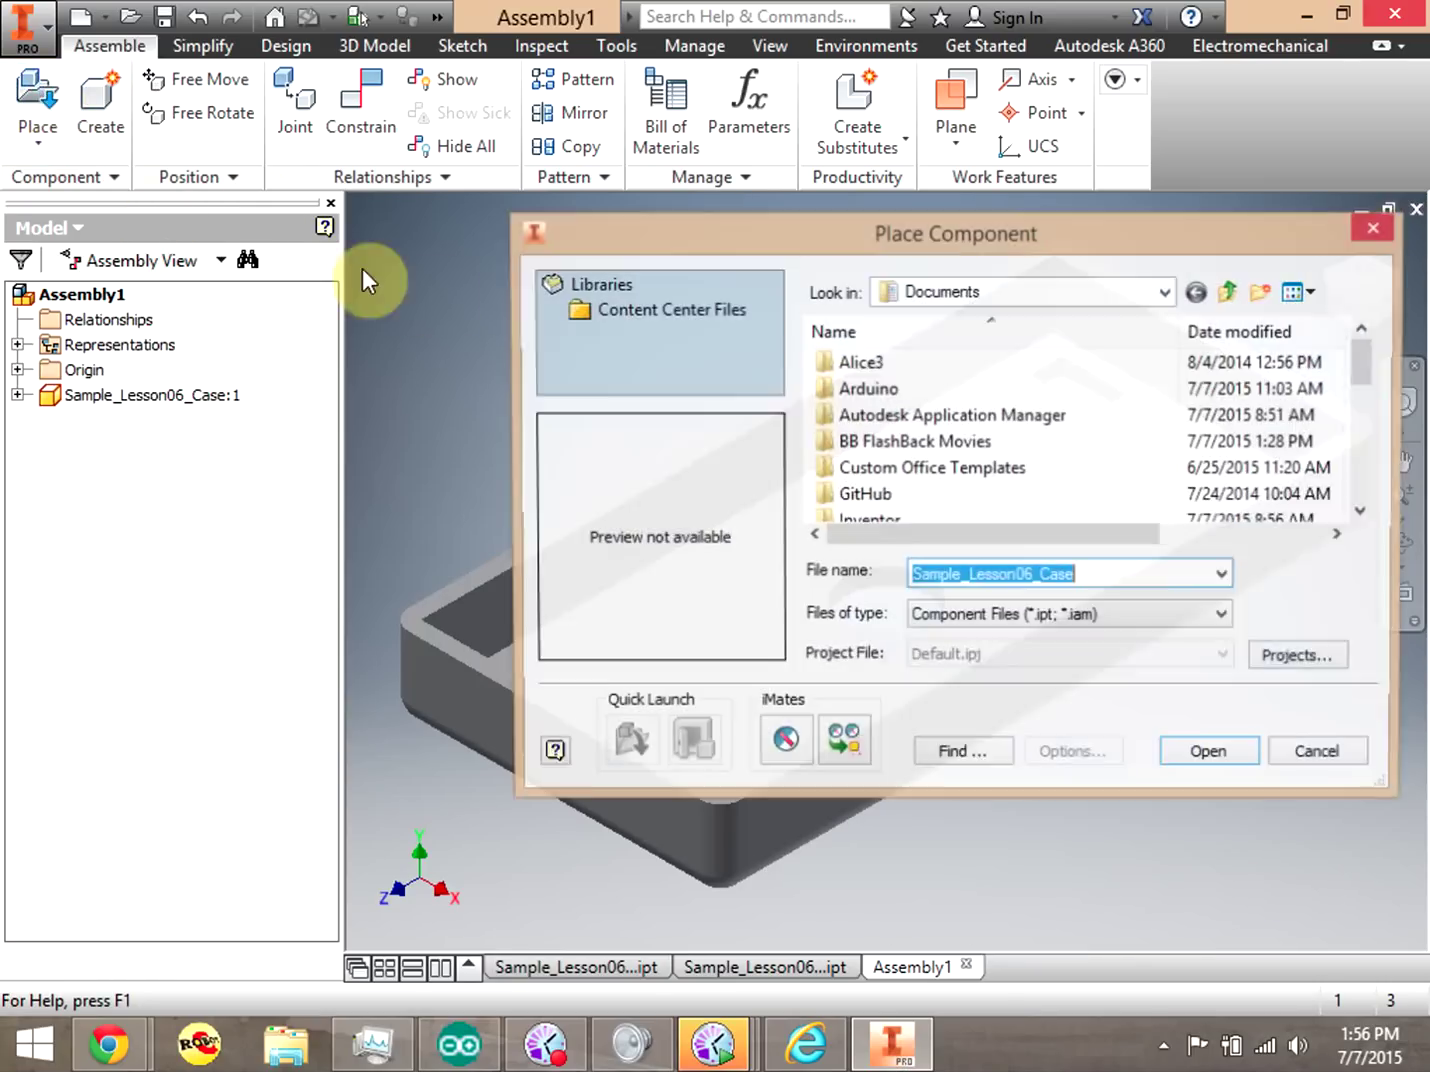
left_click_drag(1363, 352, 1390, 493)
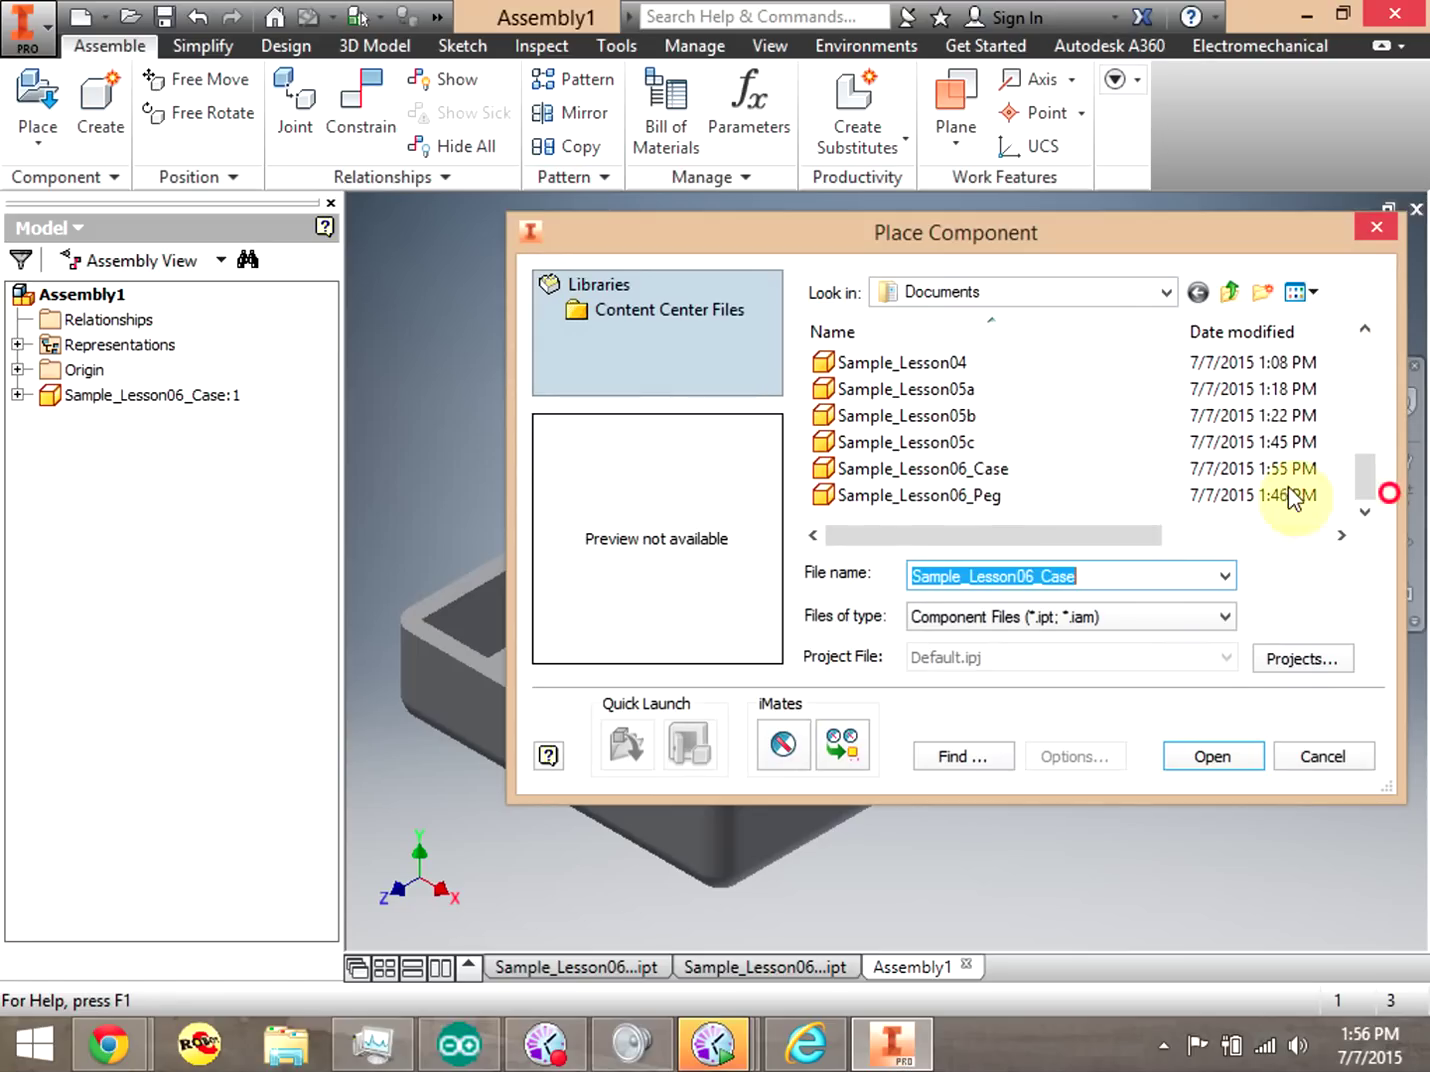
left_click(895, 497)
left_click(1226, 757)
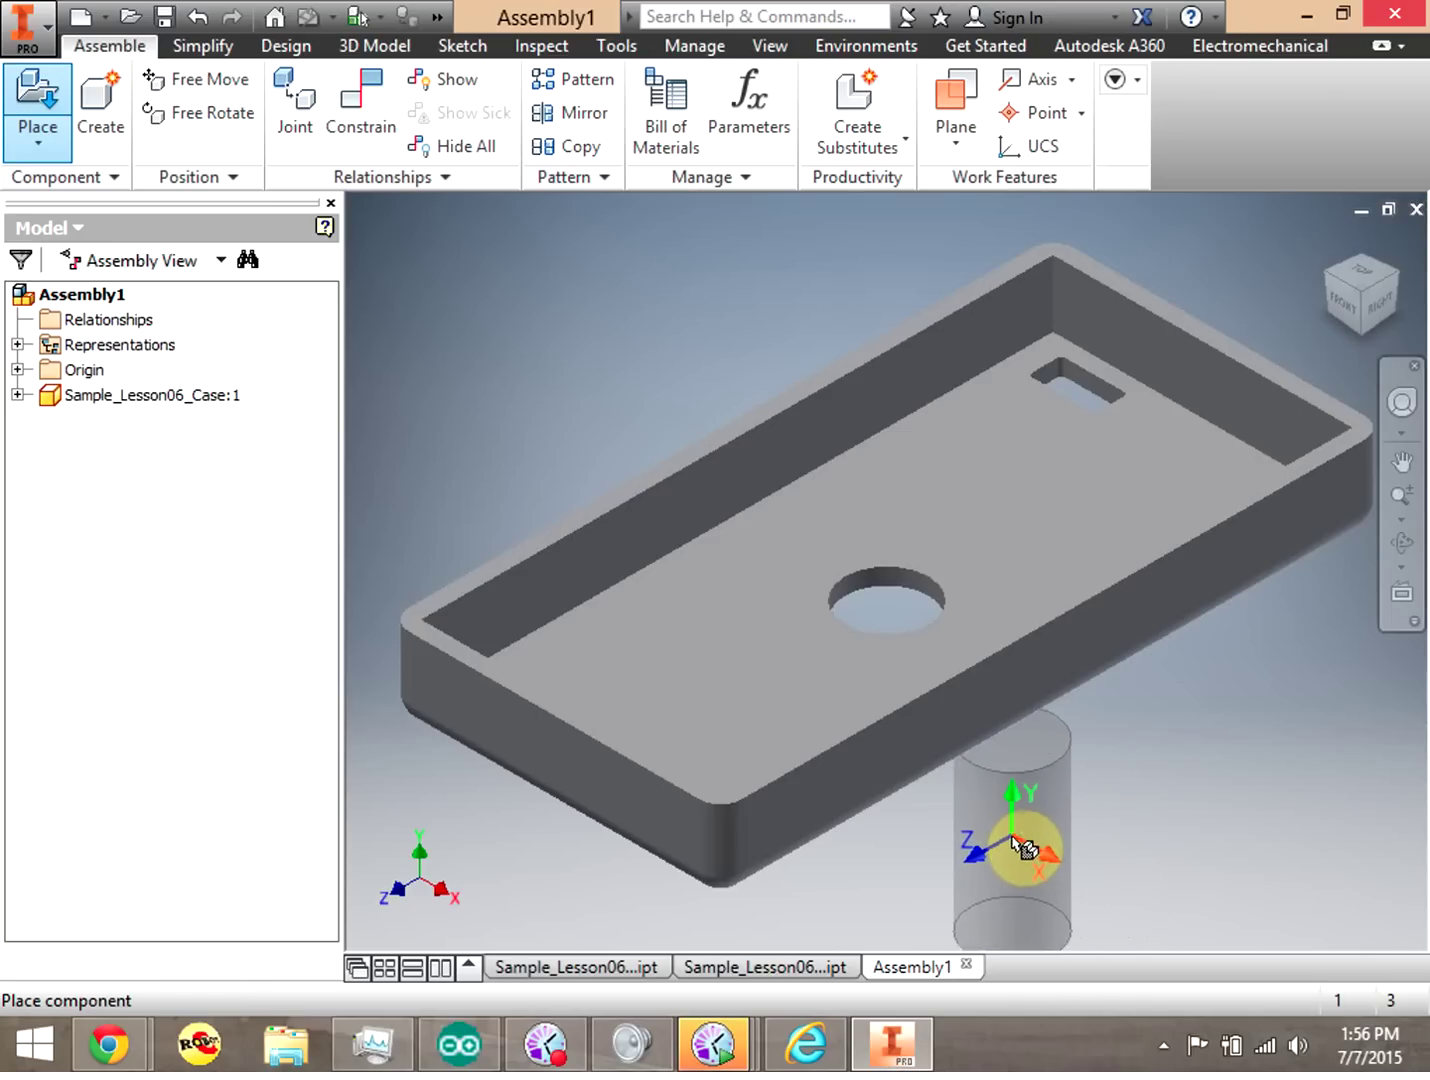
left_click(1015, 883)
Place three extra pegs in a row beside the first one and undo those placements.
left_click(1094, 834)
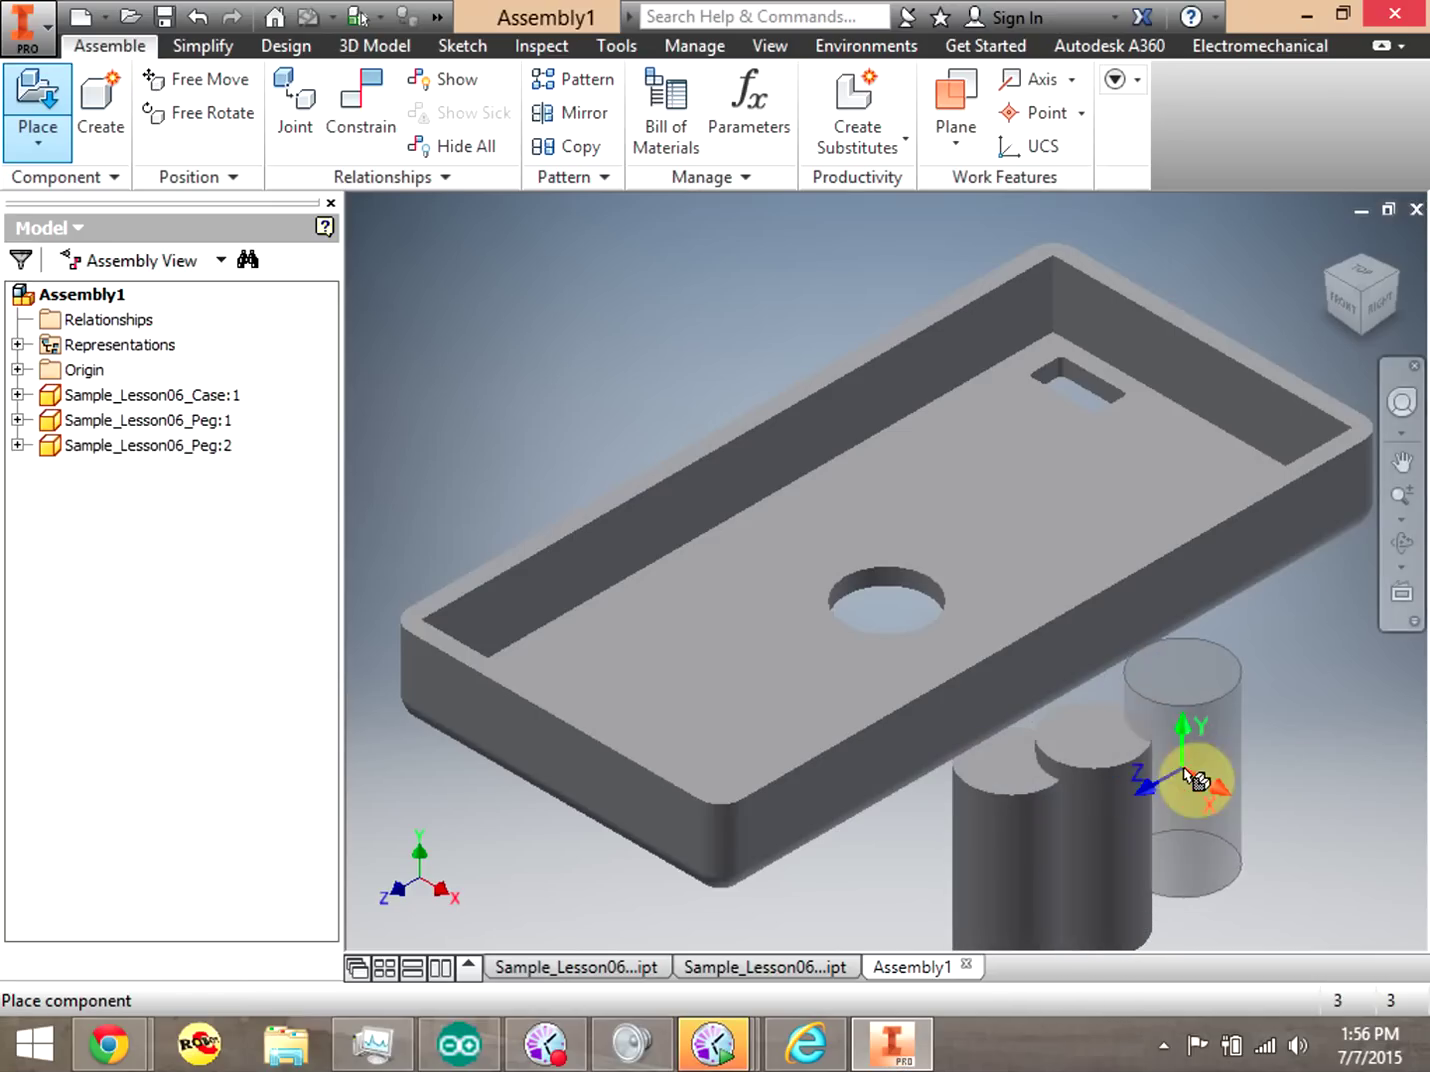
left_click(1224, 750)
left_click(1293, 718)
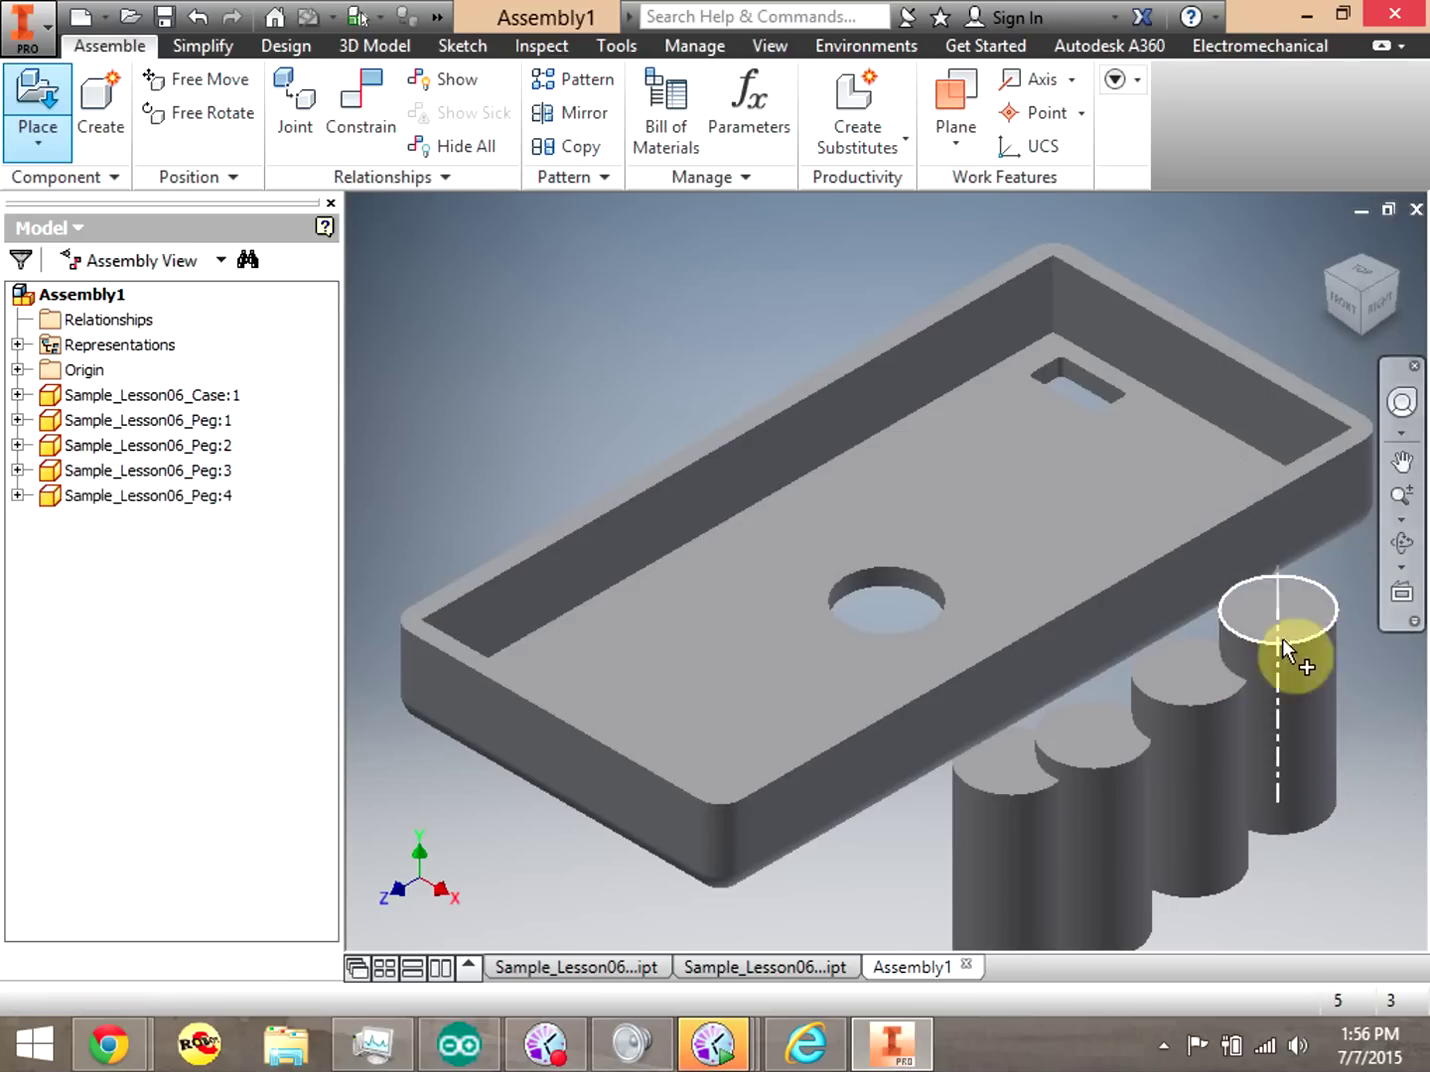
left_click(1307, 692)
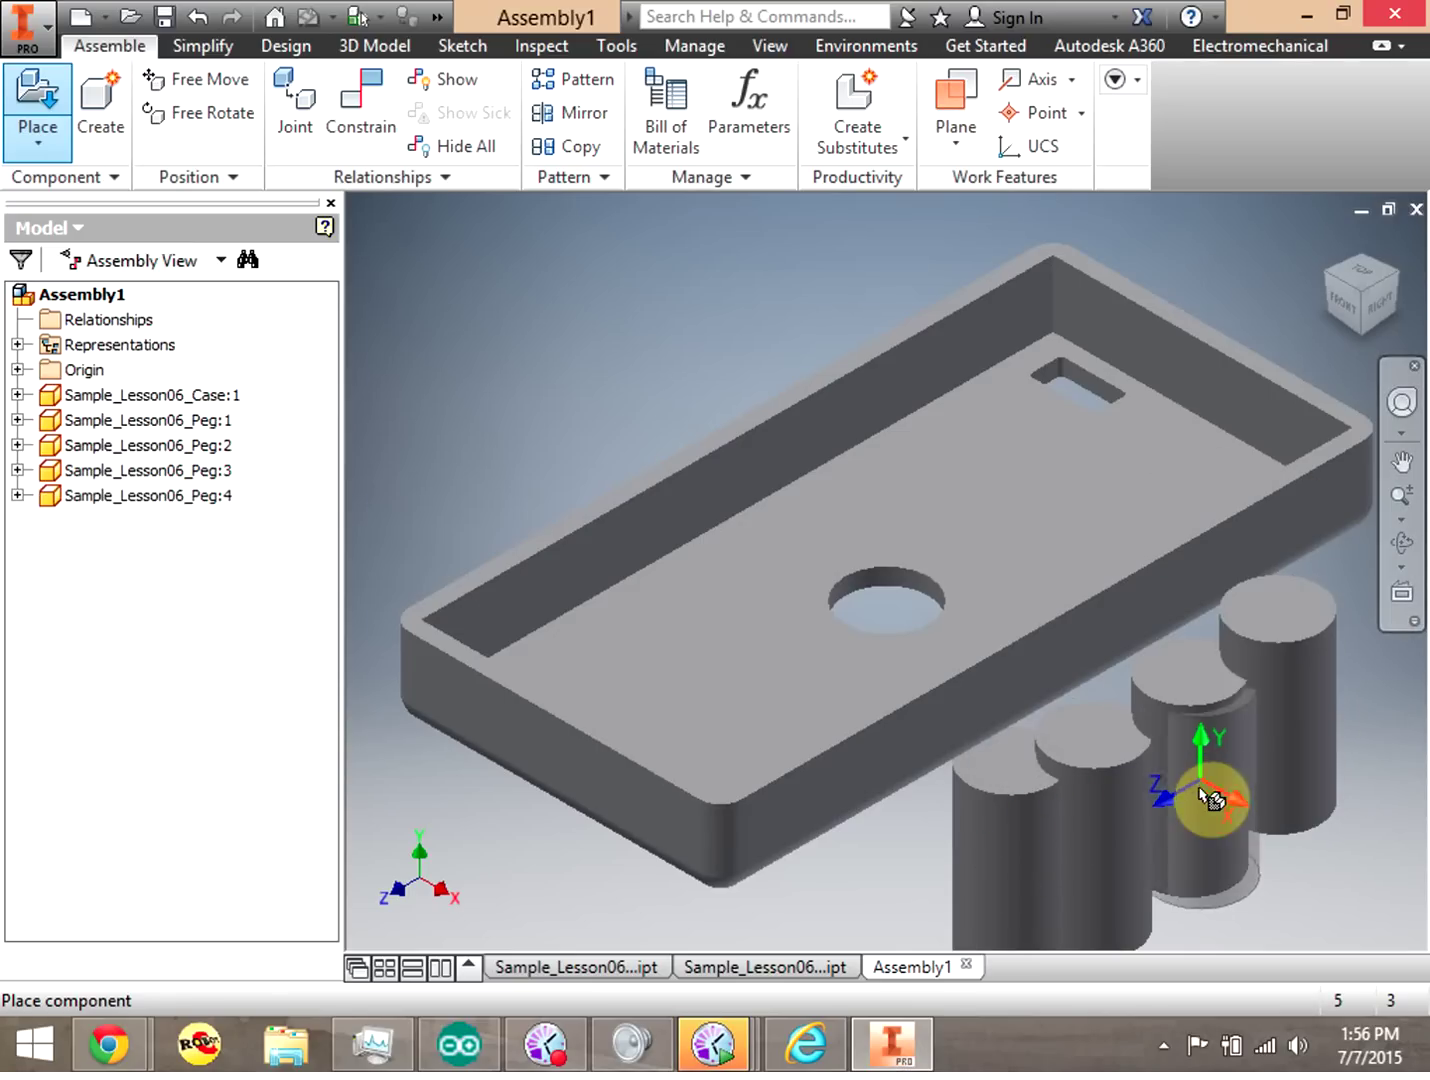
key("Escape")
key("ctrl+z")
key("ctrl+z")
key("ctrl+z")
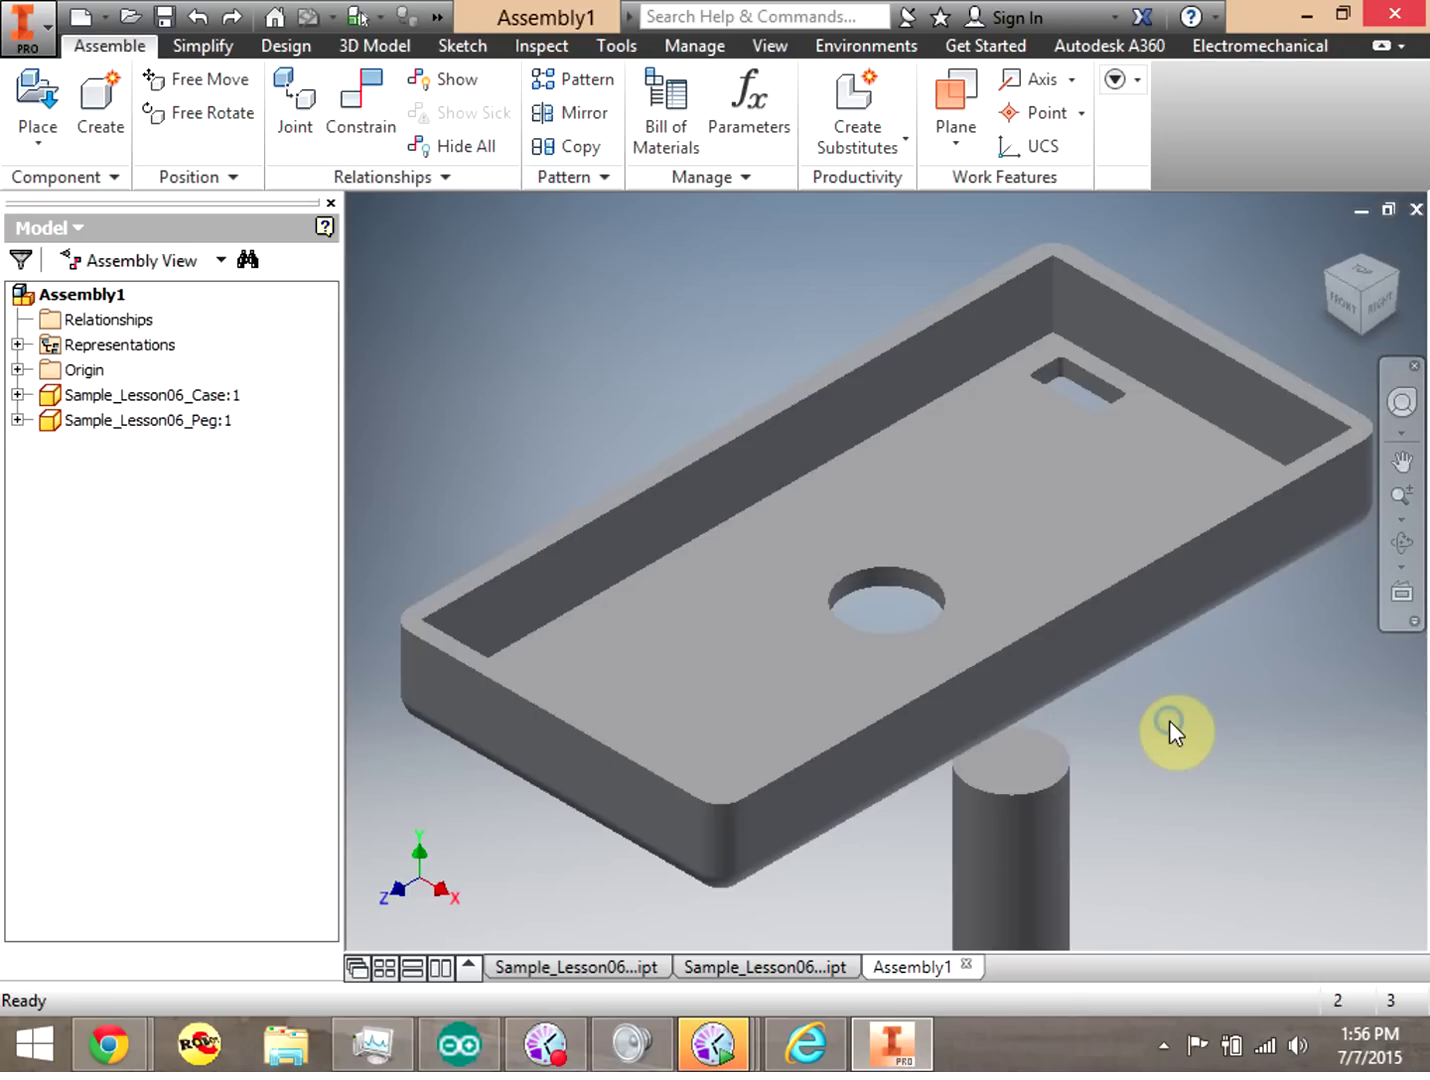
Move the peg to the free area behind the case and shift the case slightly away from it.
right_click(1169, 720)
left_click(1161, 722)
left_click_drag(1007, 810, 511, 321)
left_click_drag(820, 505, 921, 525)
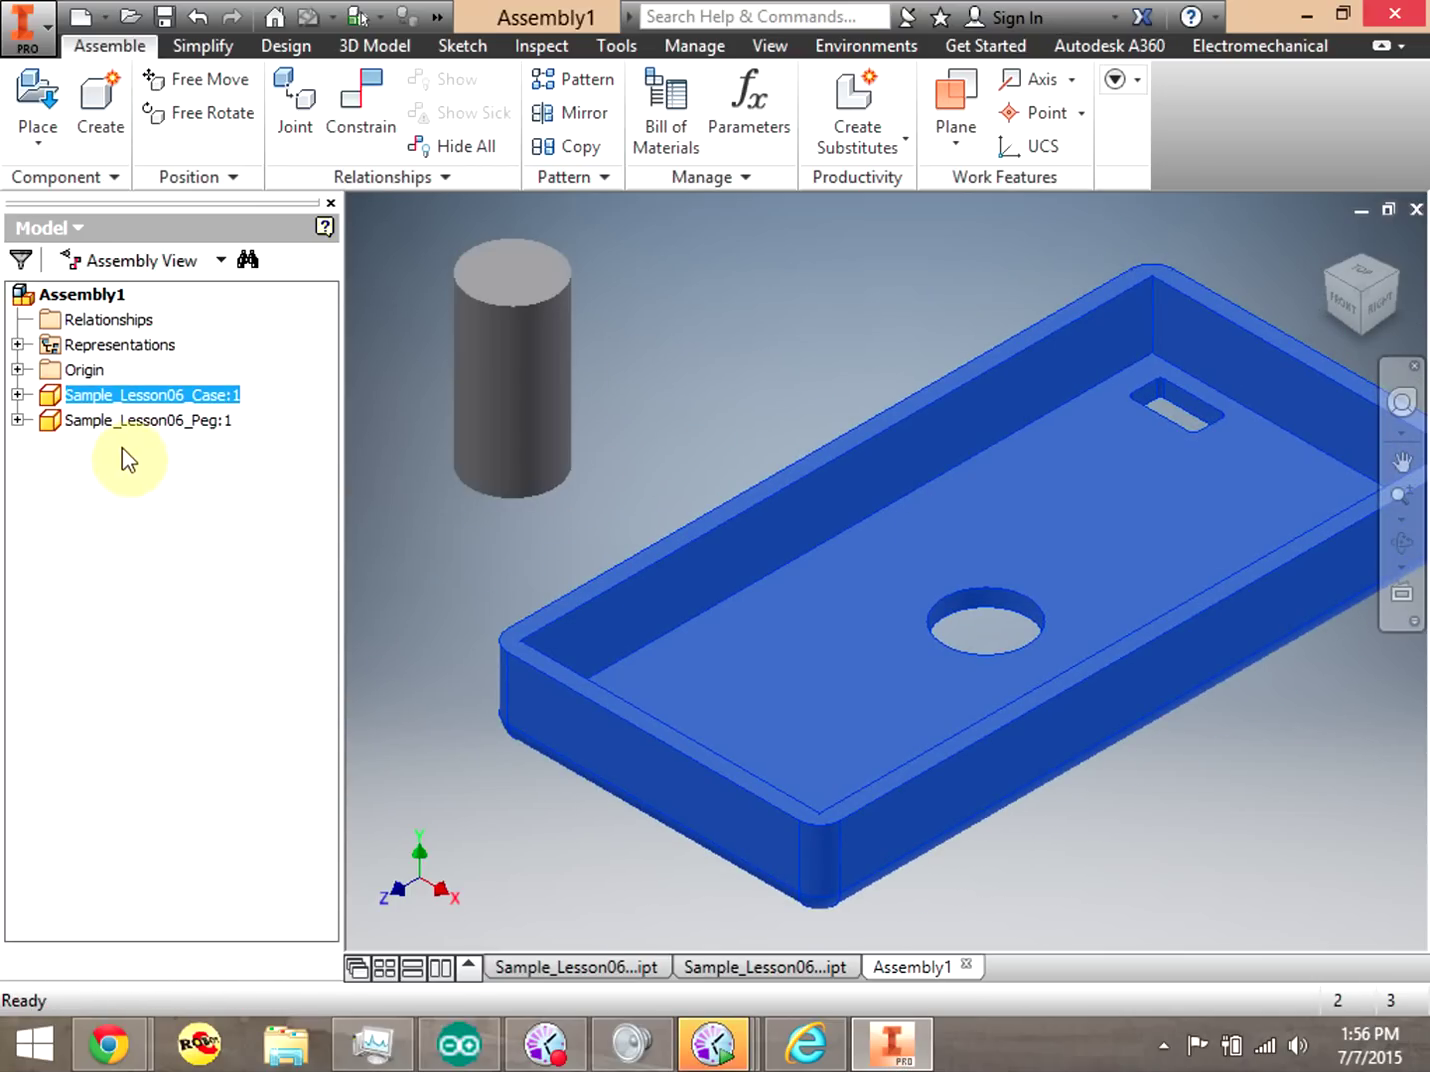
Ground the Sample_Lesson06_Case component and try to move it.
left_click(12, 406)
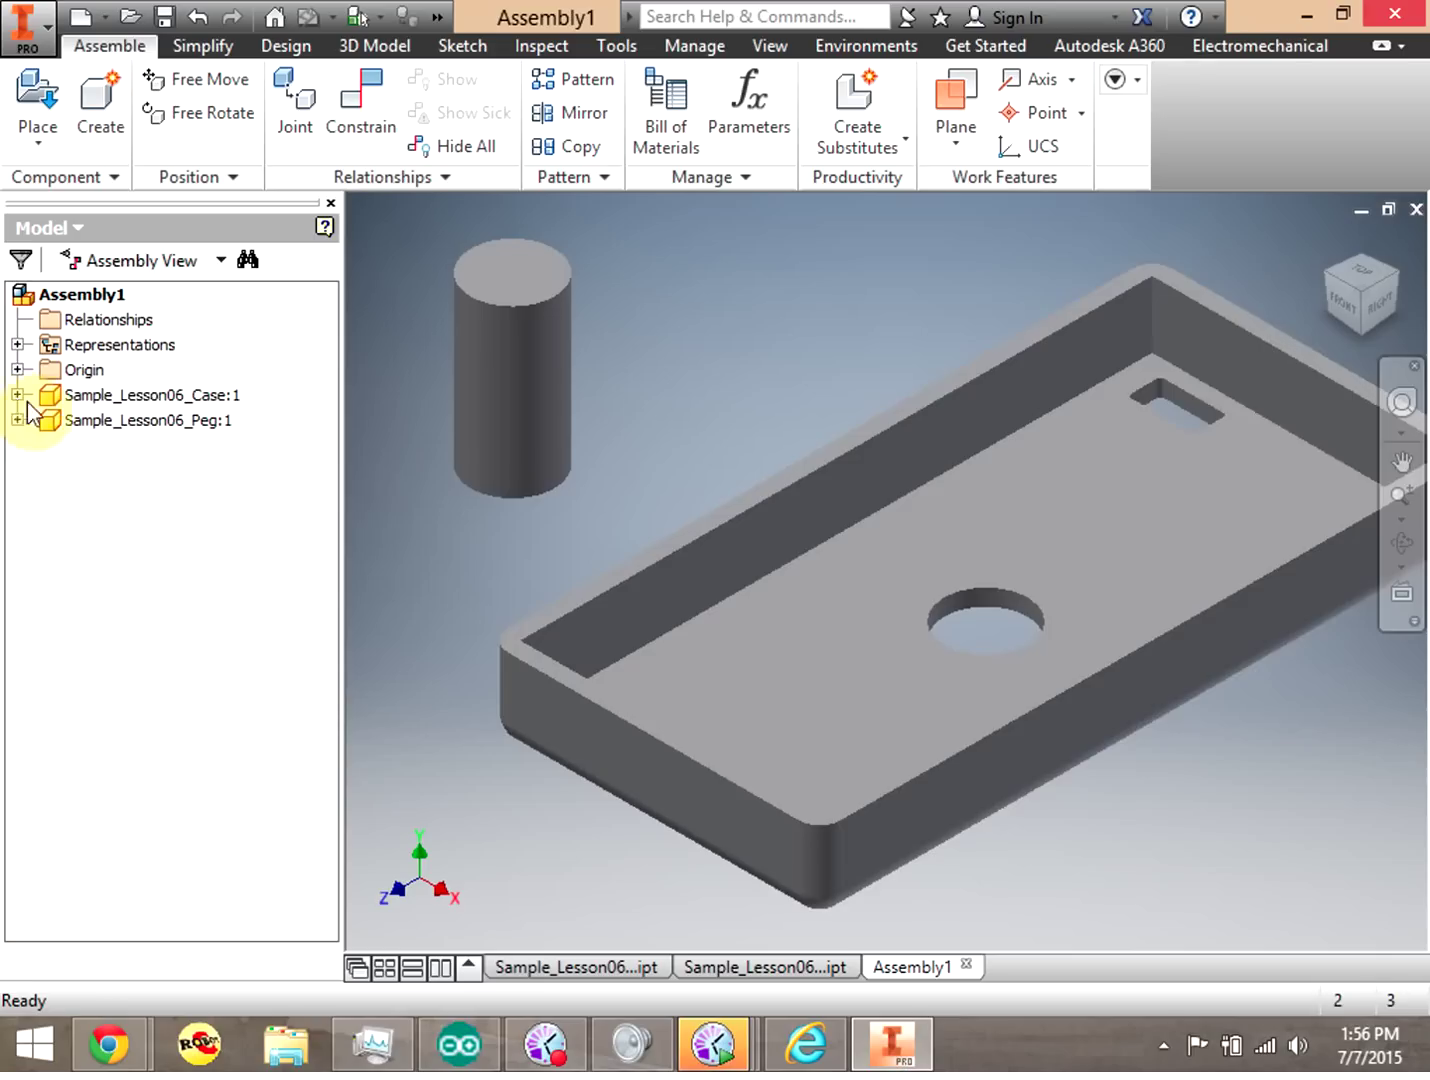
left_click(14, 396)
left_click(16, 396)
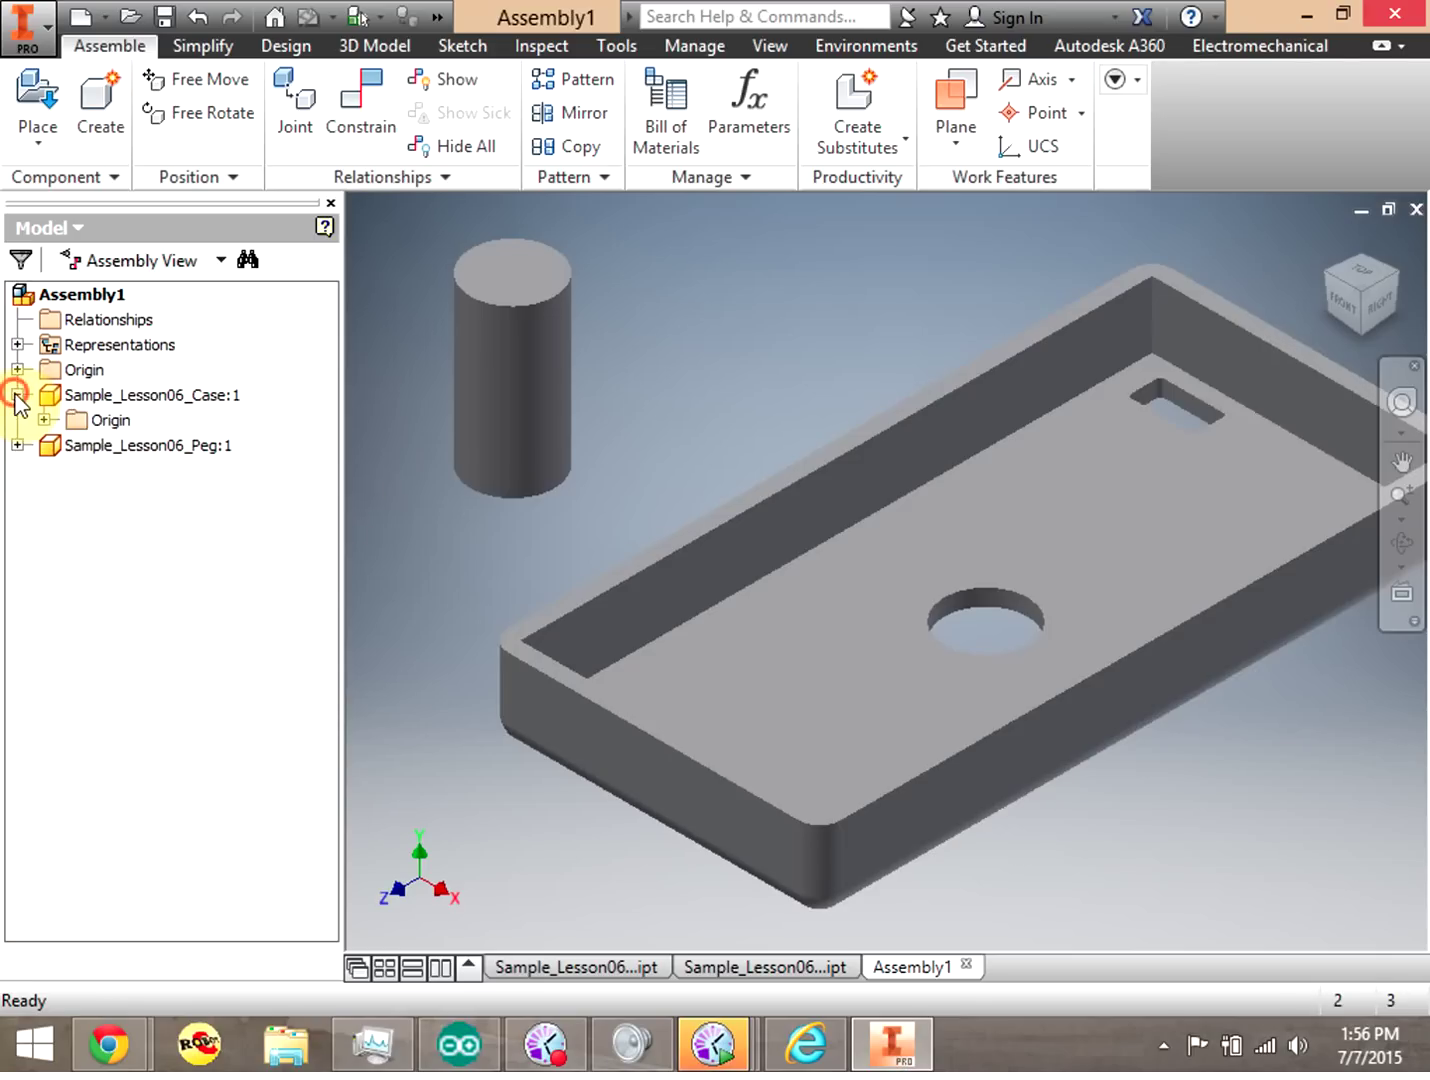
left_click(62, 398)
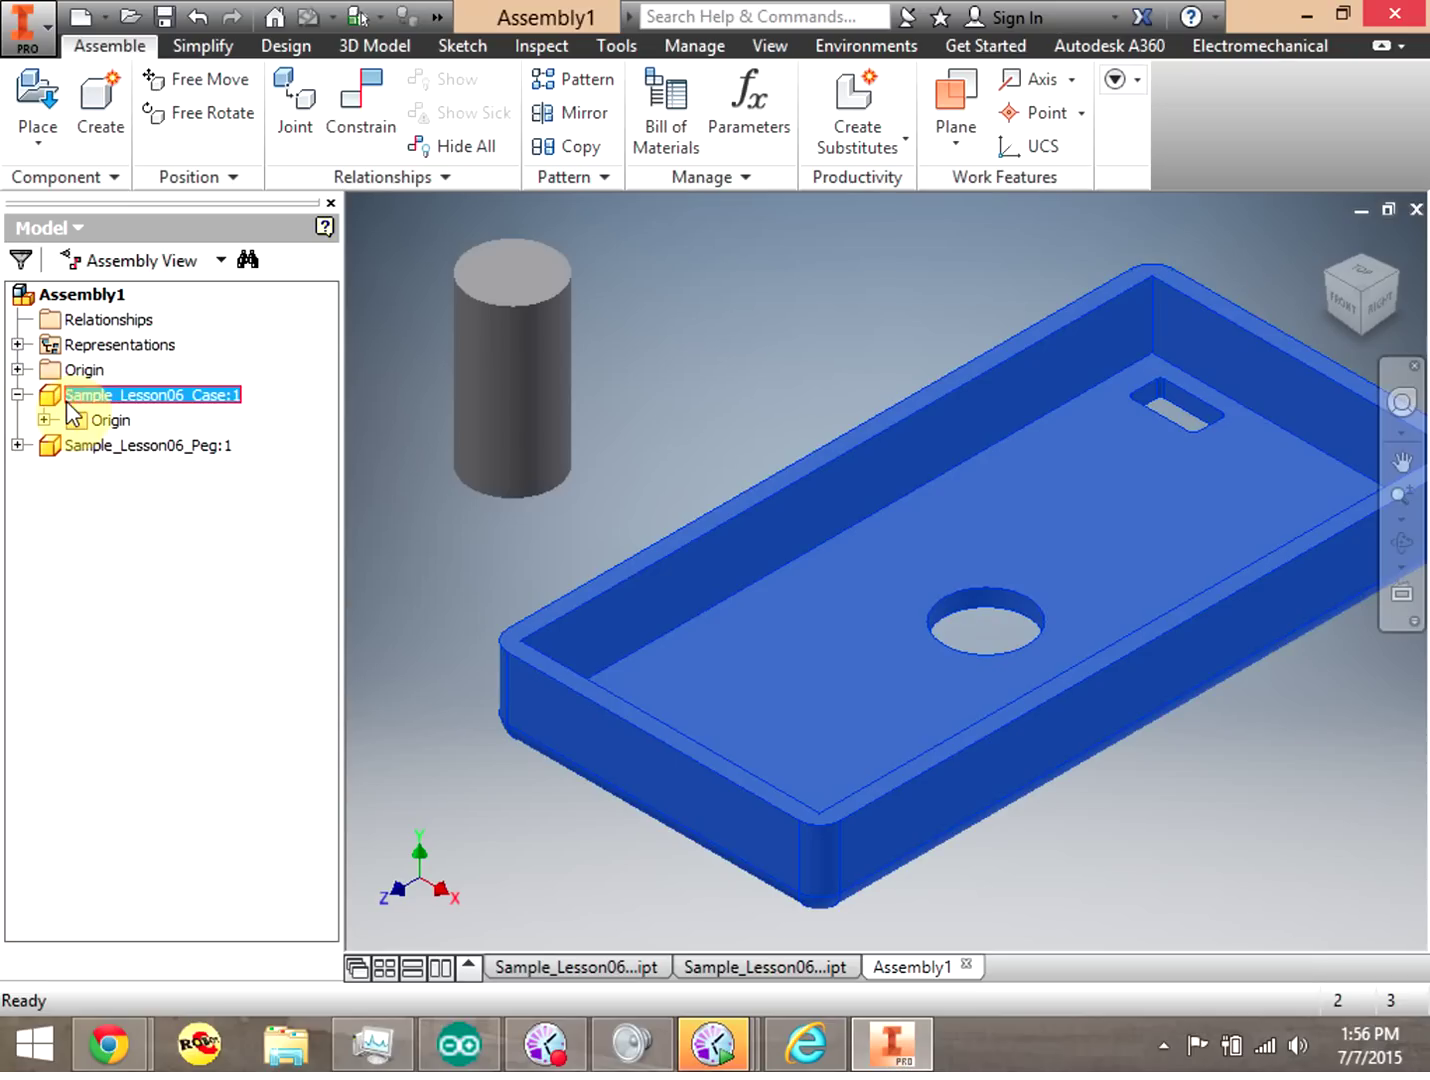
right_click(59, 393)
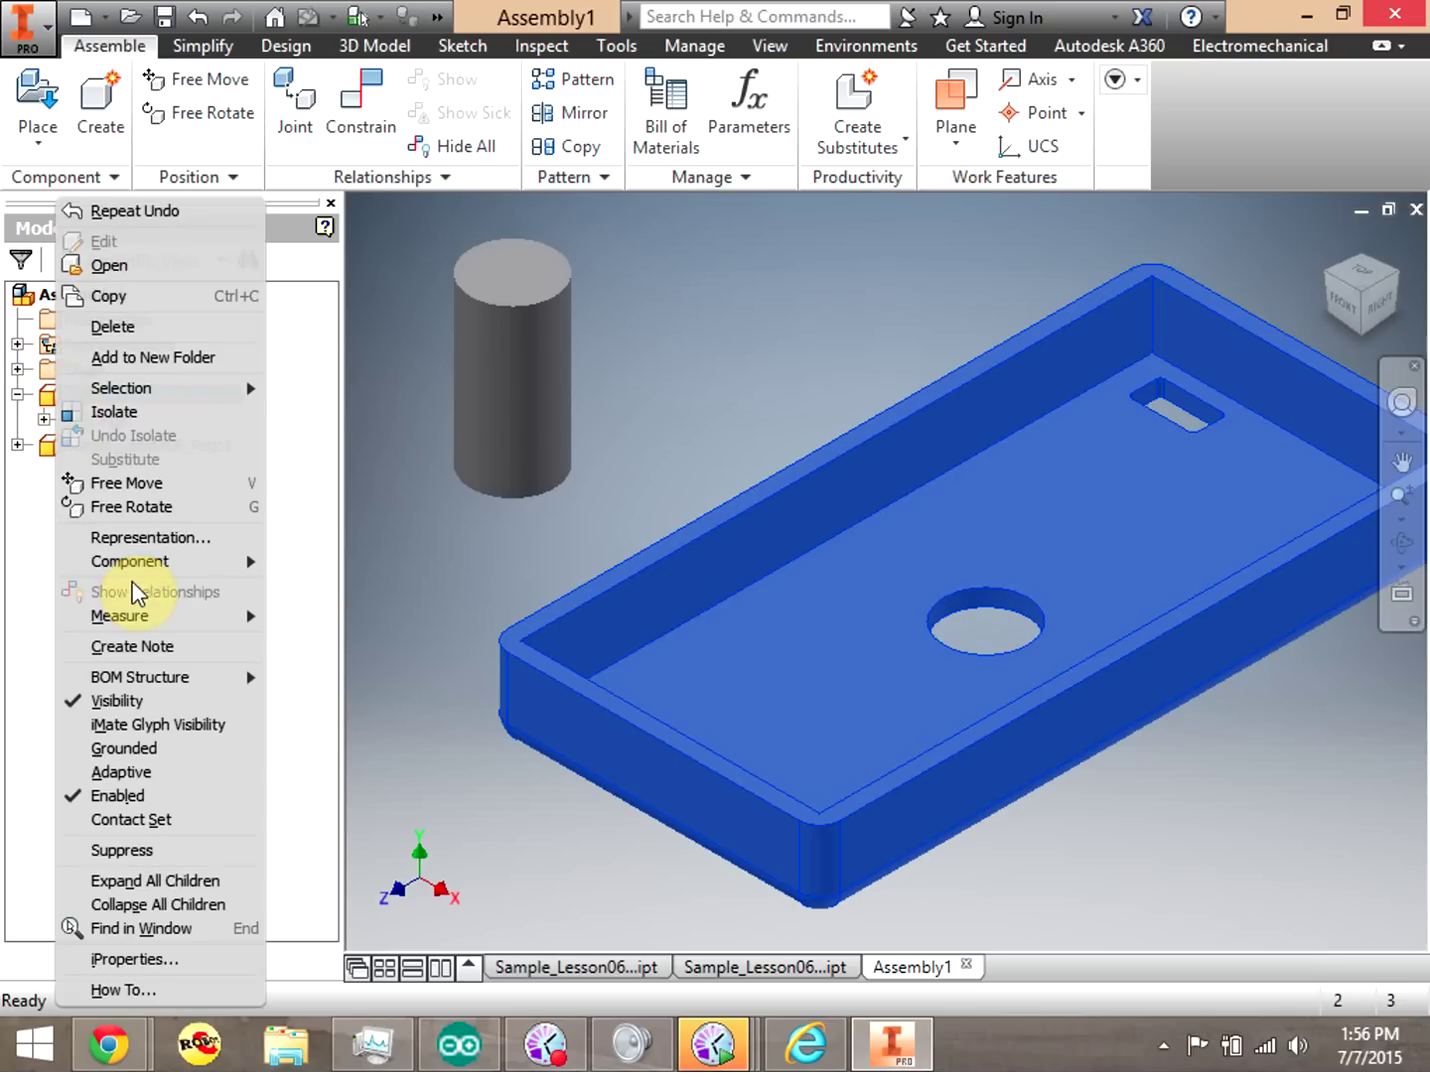
left_click(152, 750)
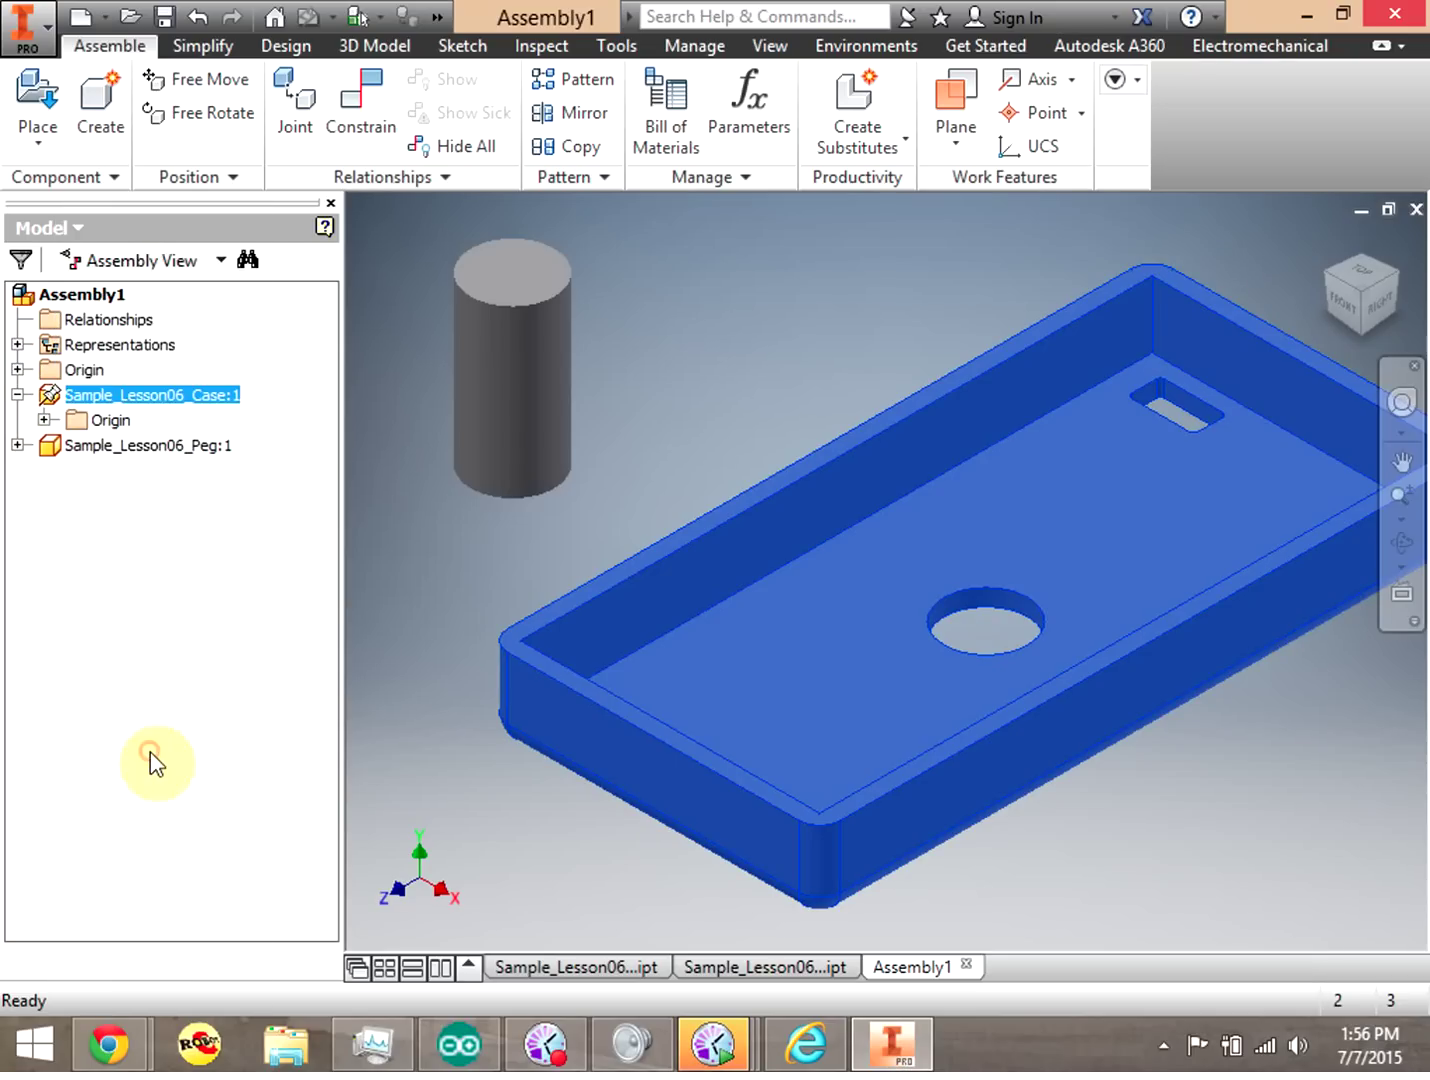
left_click_drag(680, 699, 802, 677)
Turn off grounding for the Sample_Lesson06_Case component and move the case slightly farther from the peg.
right_click(59, 401)
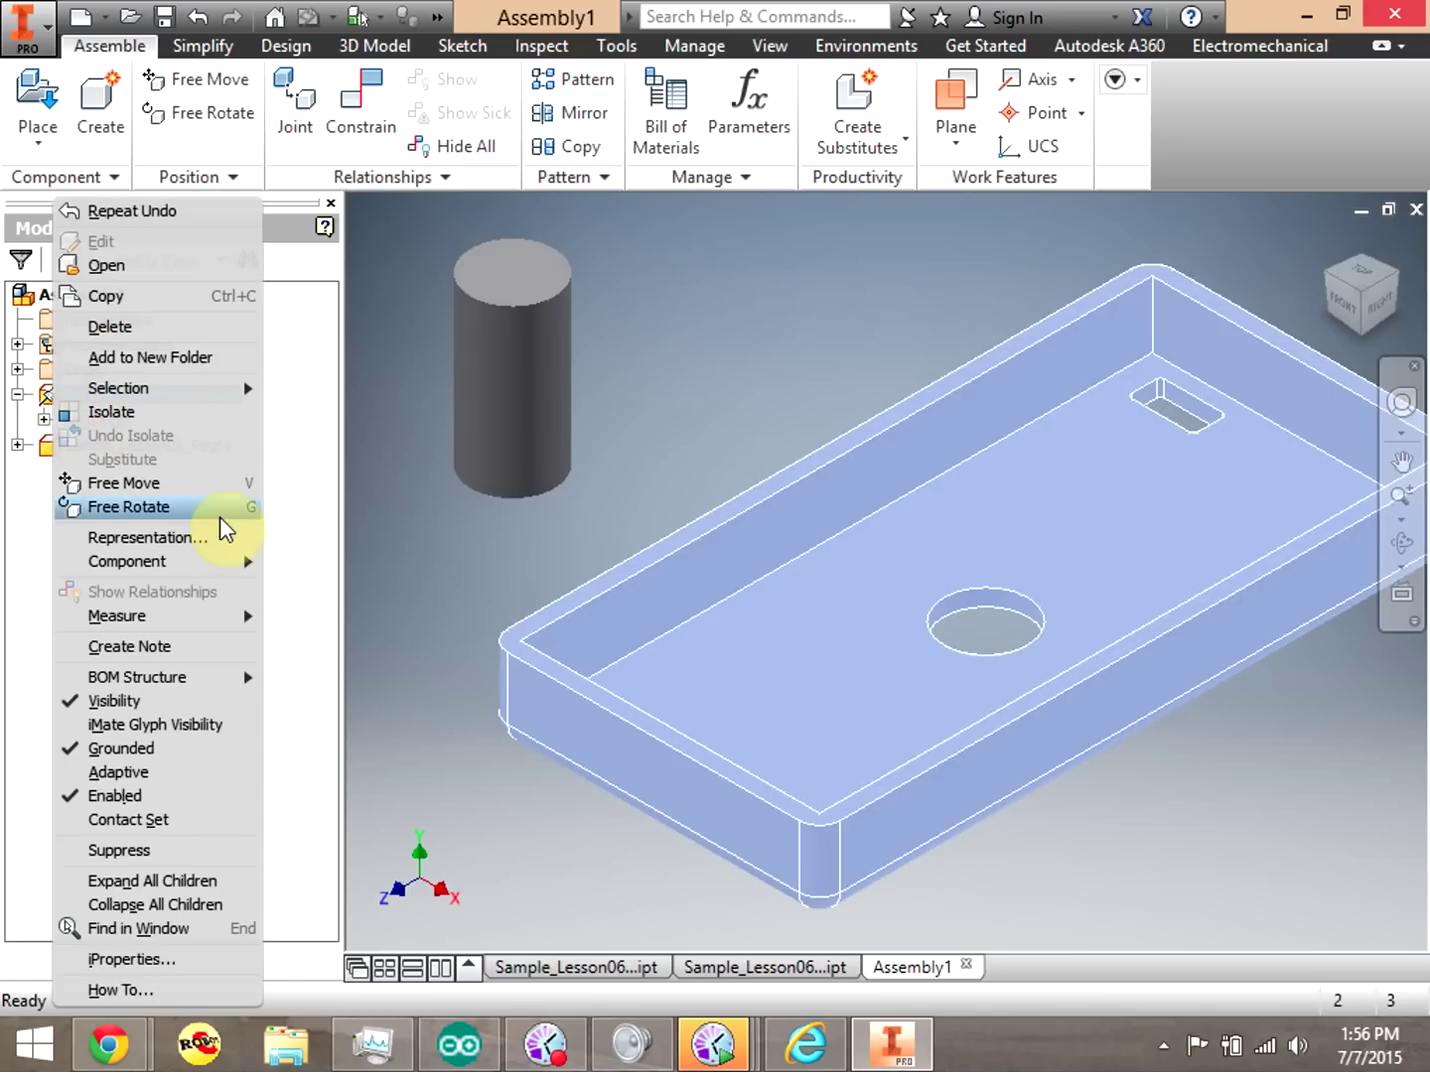
left_click(232, 765)
left_click_drag(905, 614, 892, 671)
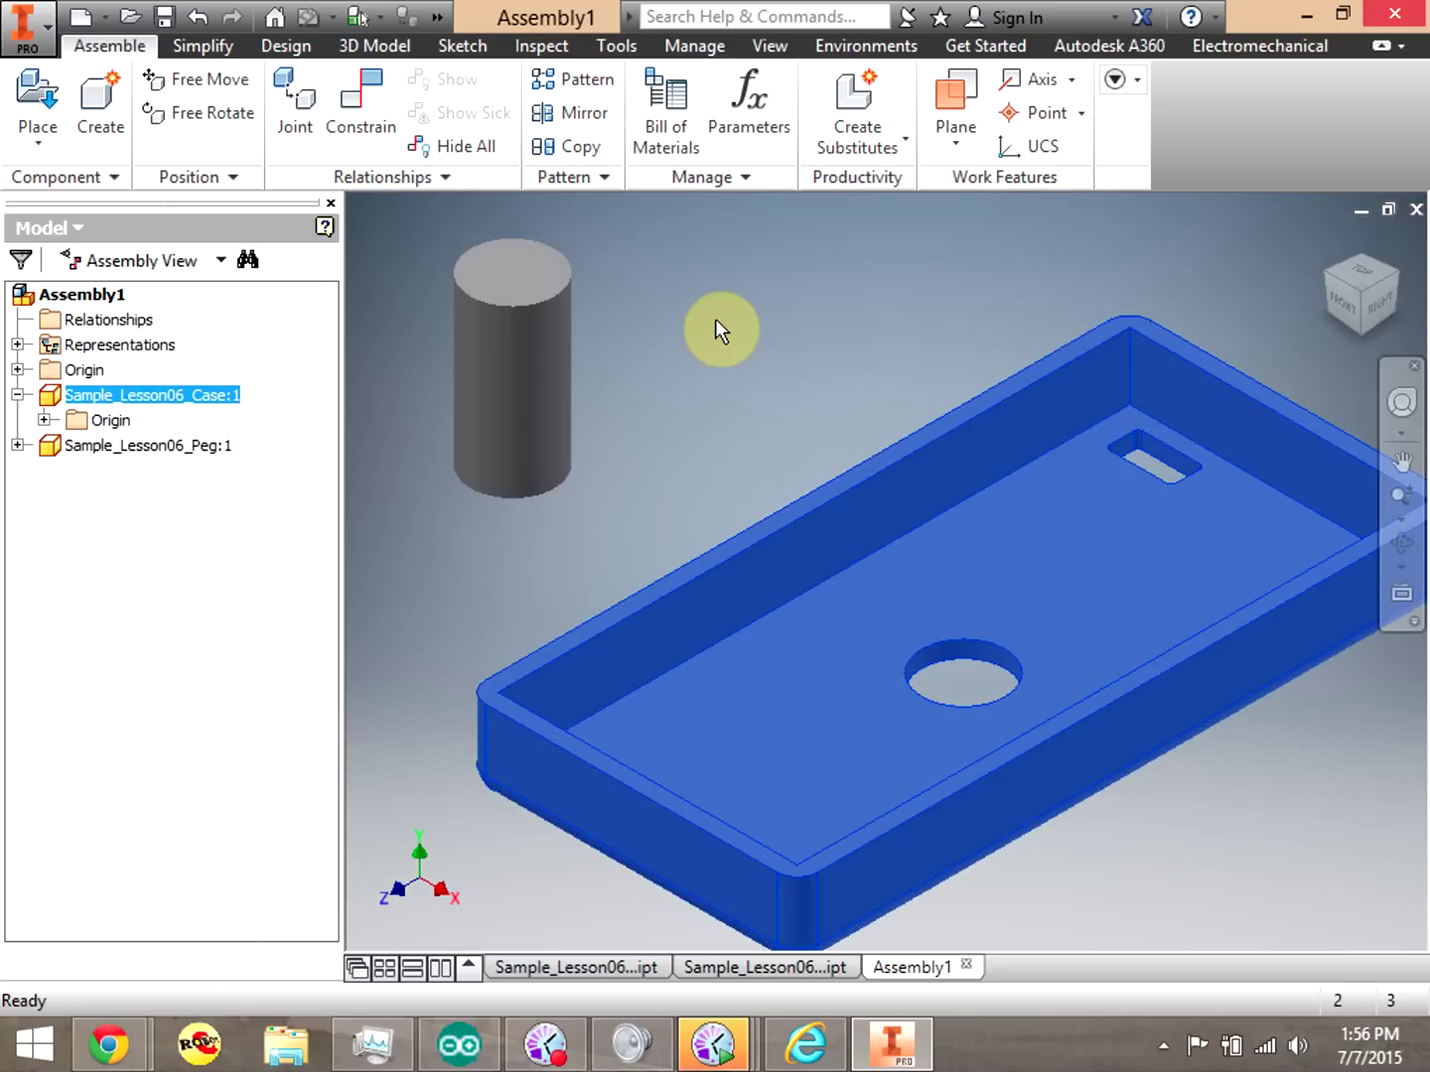
left_click(713, 318)
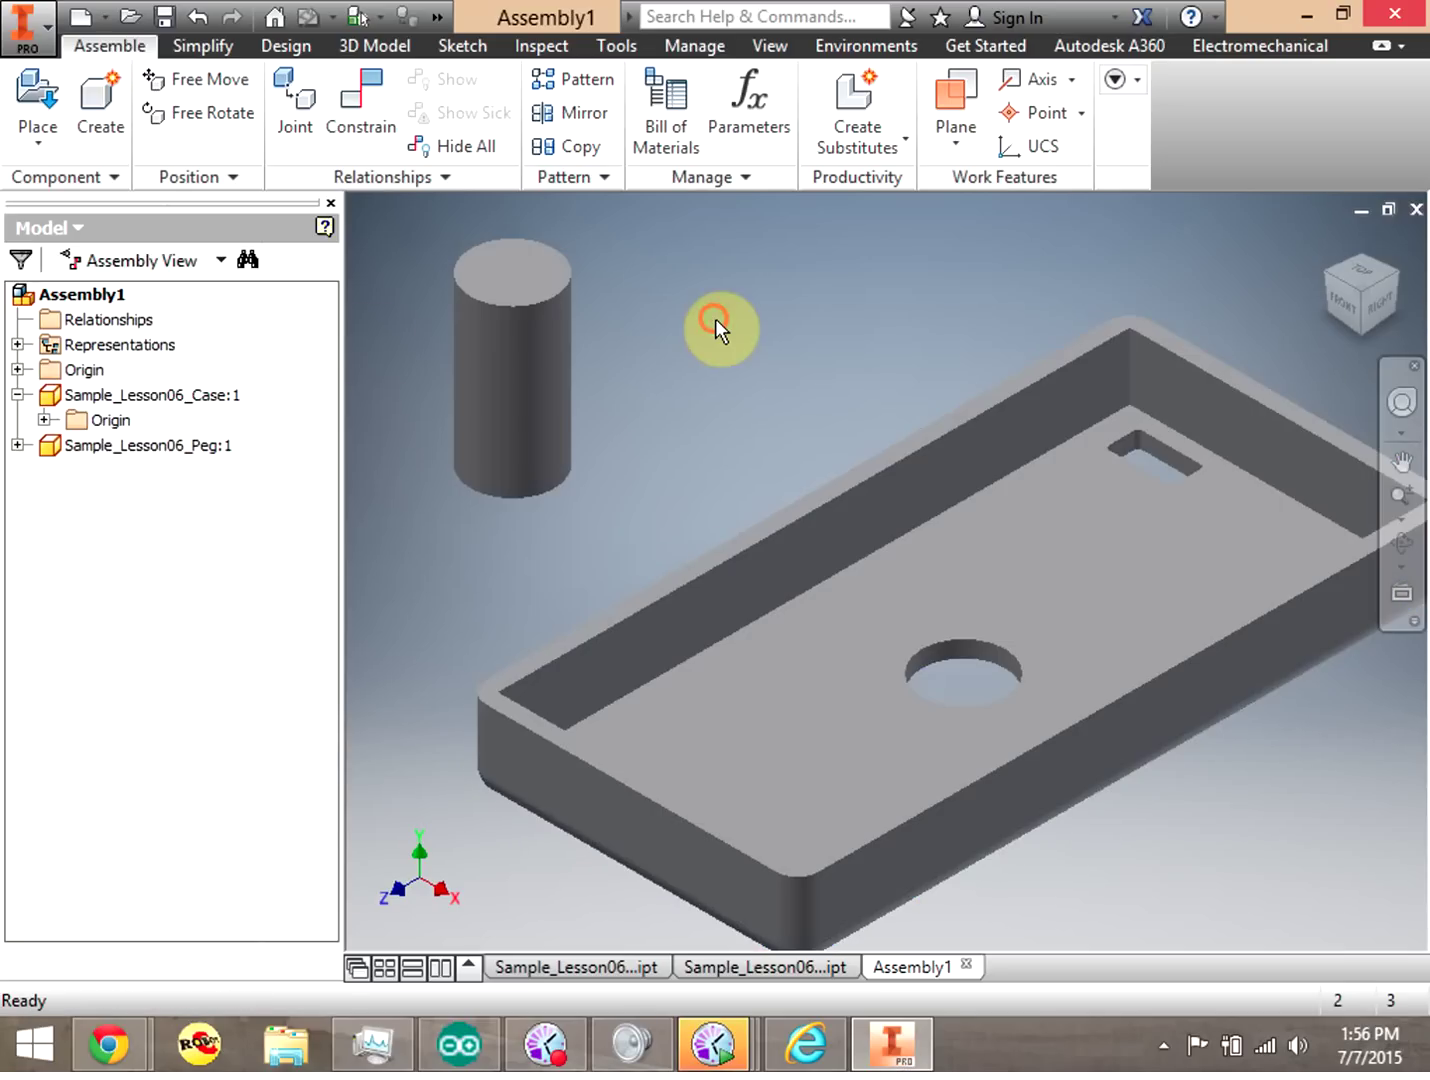
Create an in-place part named Sample_Lesson6_PhoneBlank from the Standard.ipt template, placed on the case's inner floor.
left_click(106, 100)
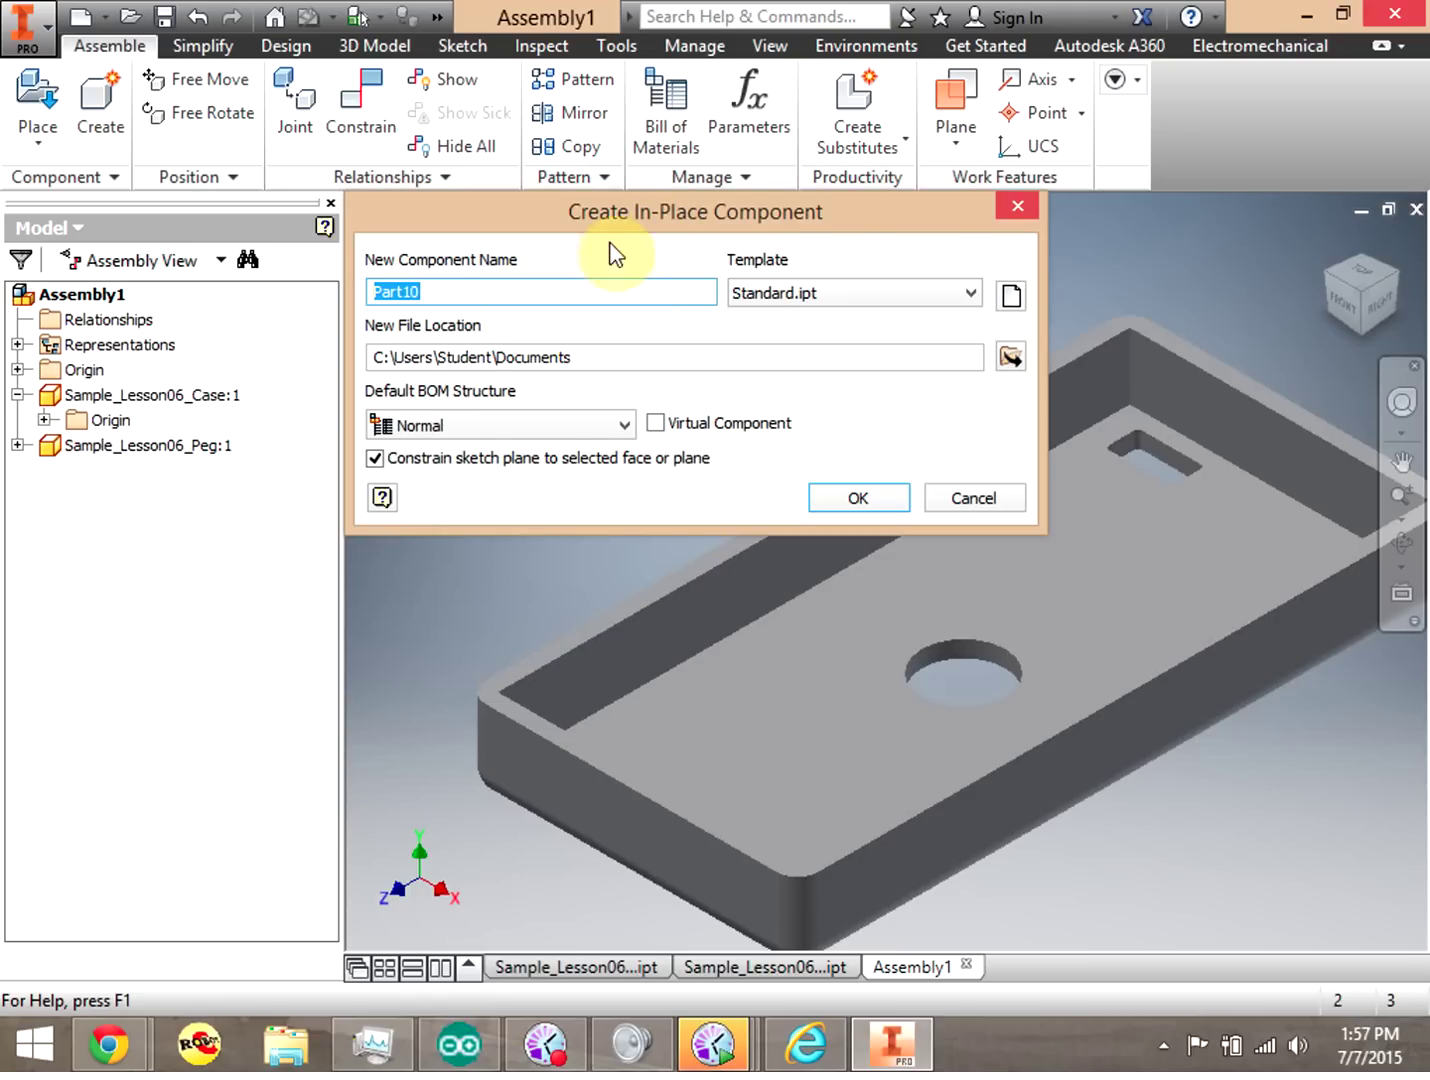
left_click_drag(625, 237, 390, 252)
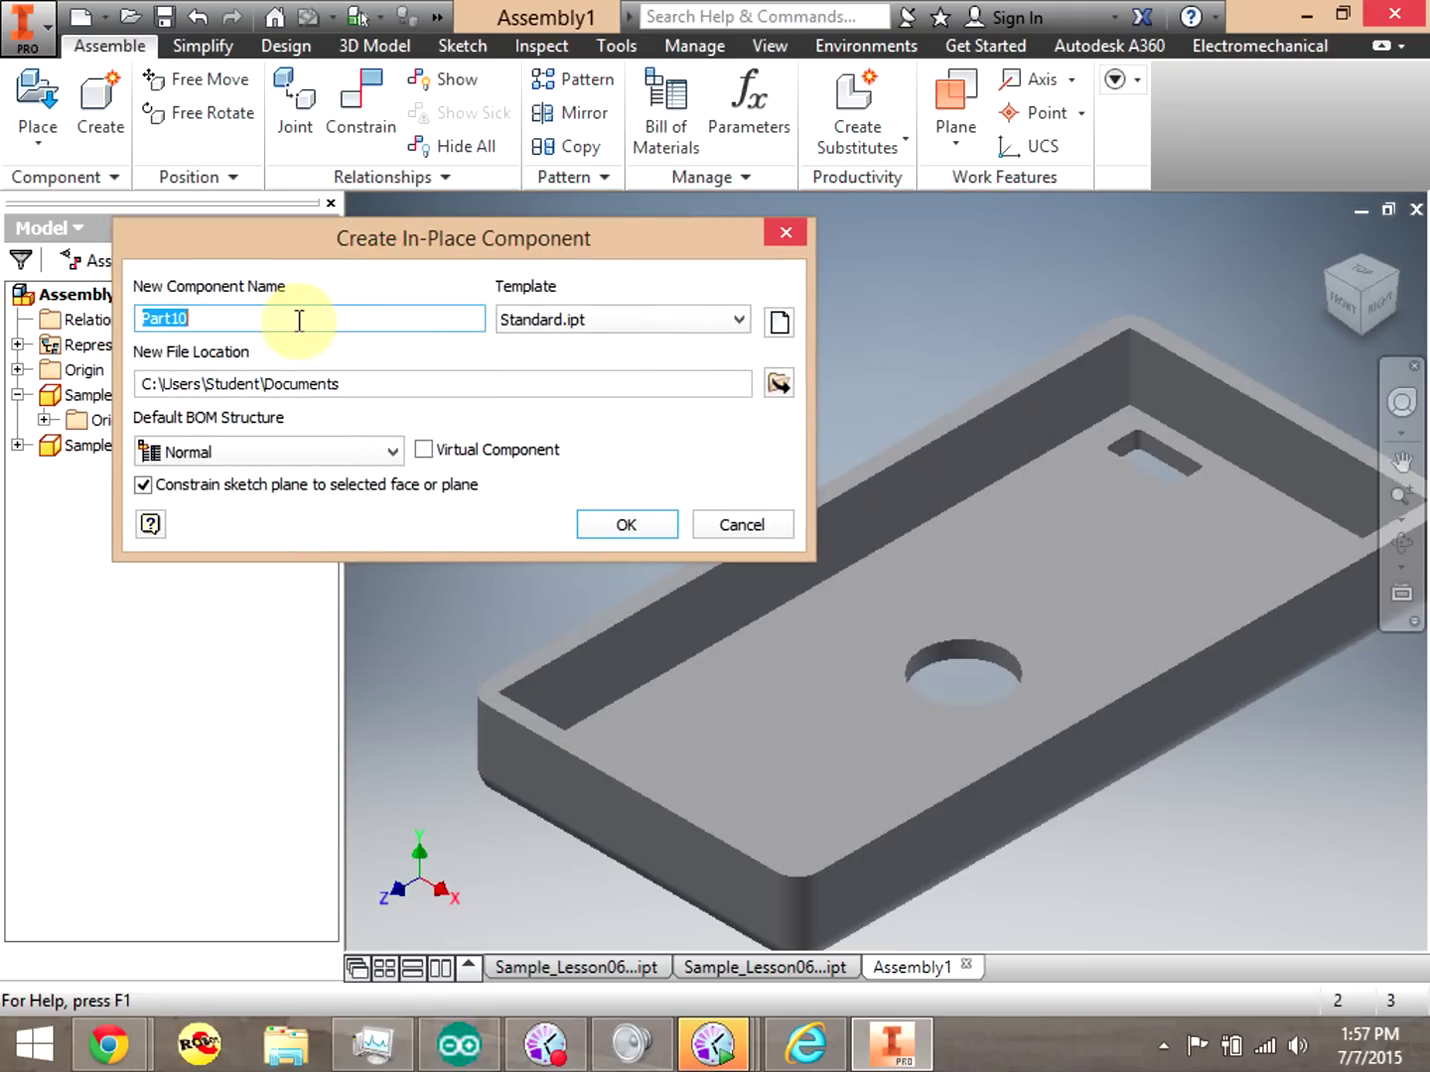
type("Sample_Lesson6_PhoneB;ank")
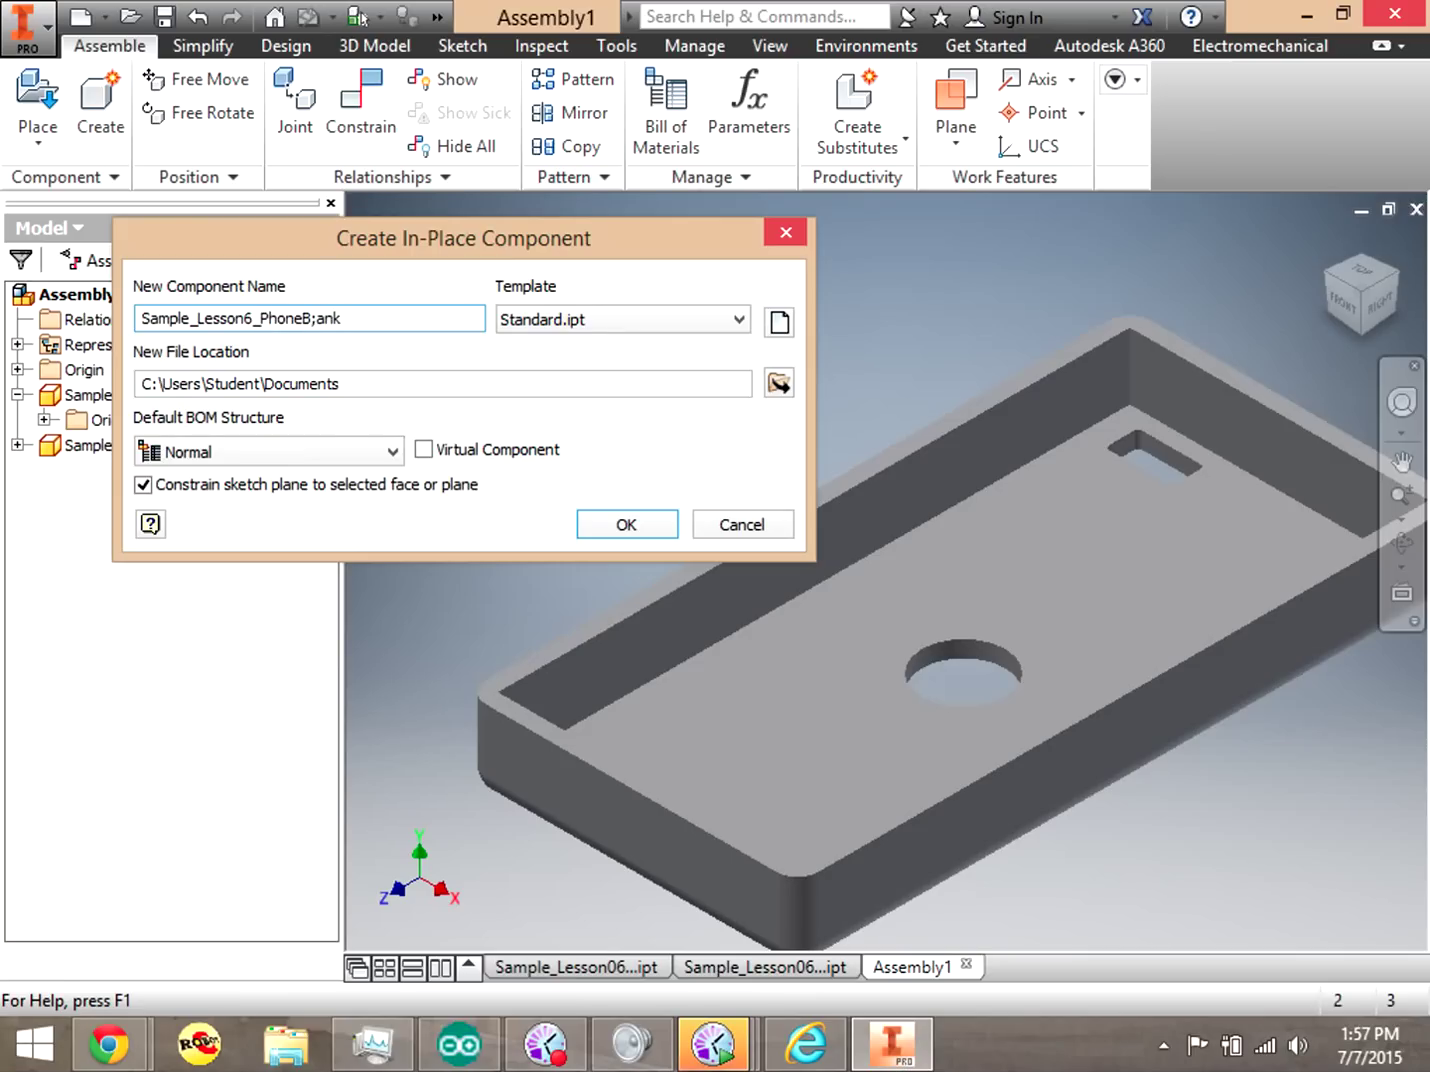
left_click(327, 316)
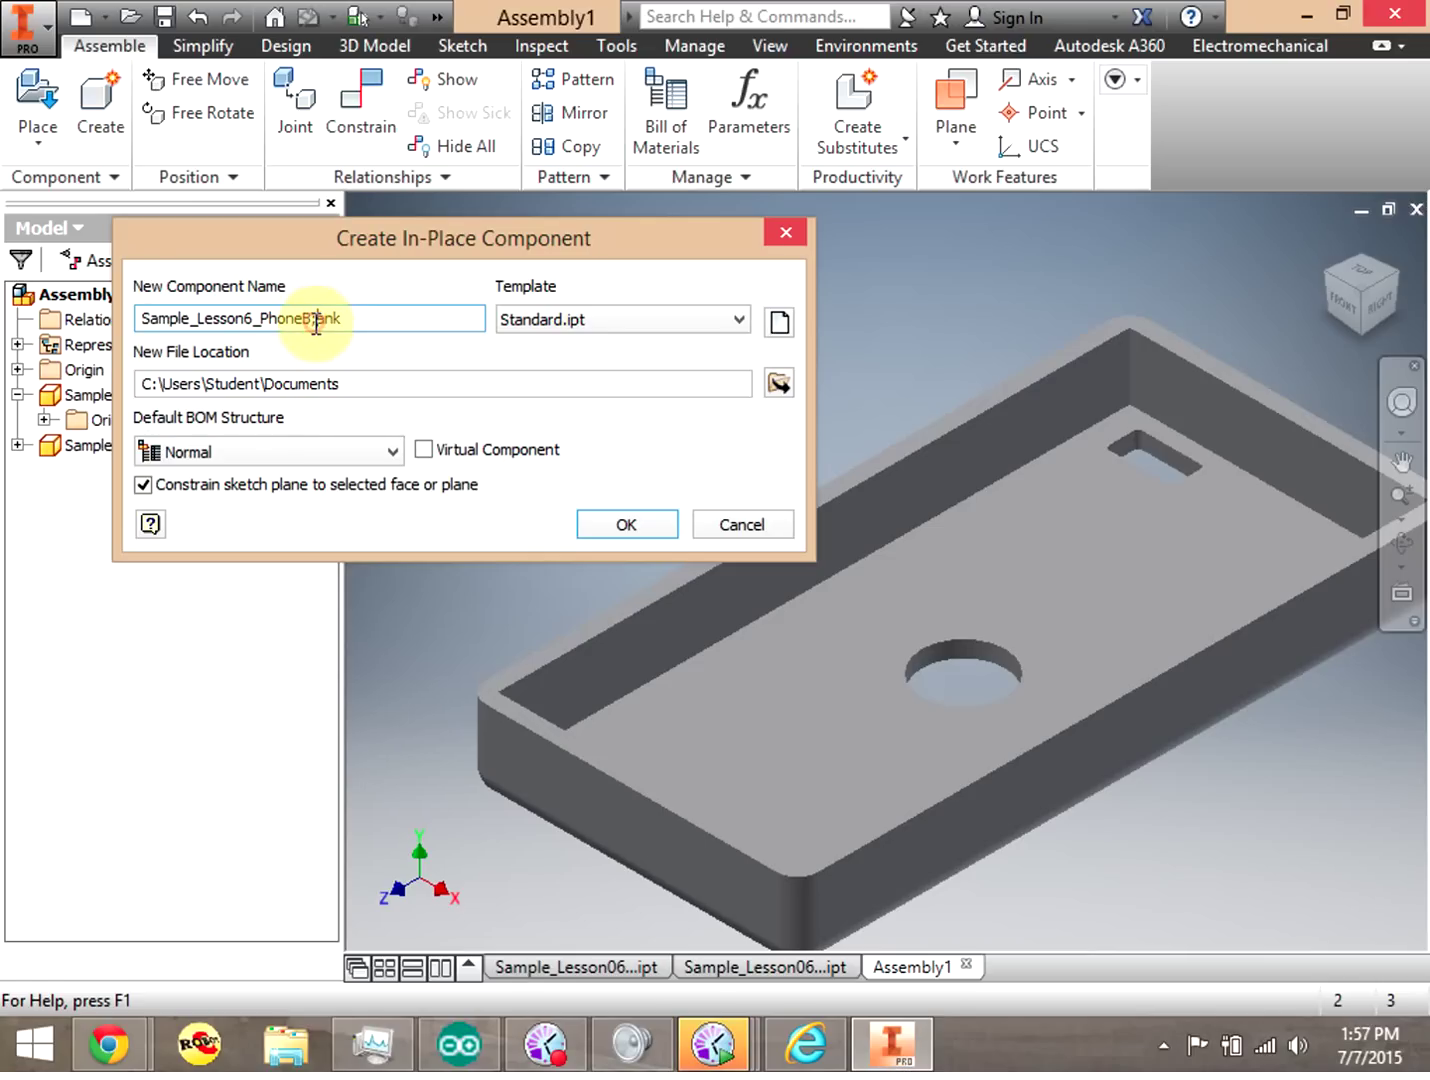
left_click(627, 524)
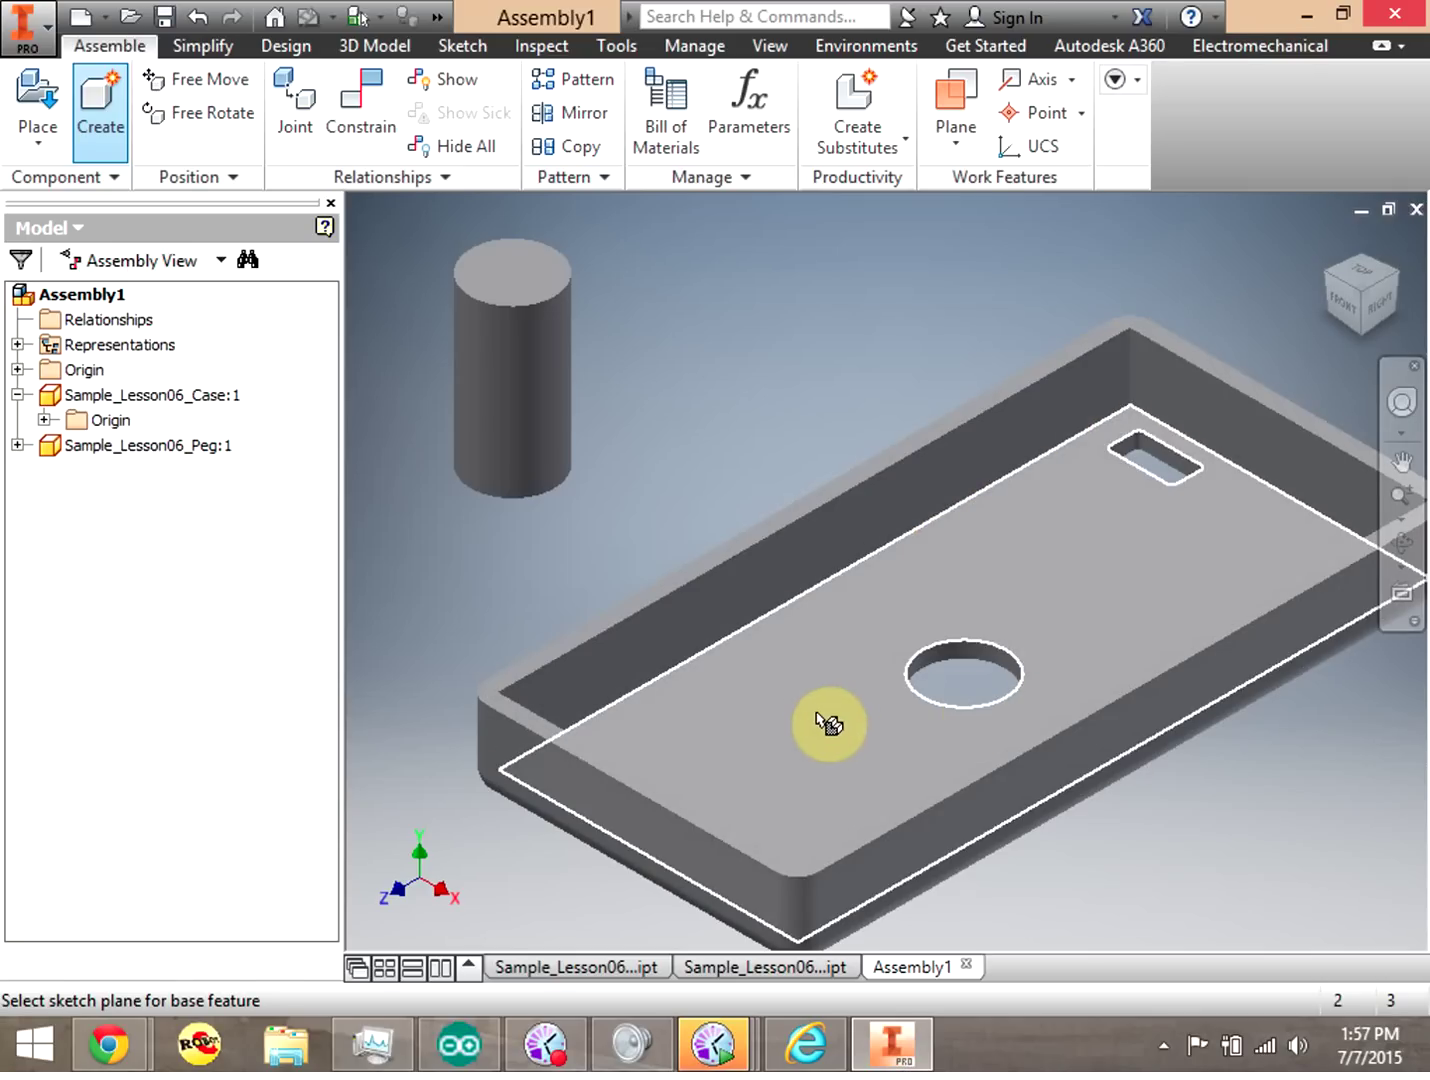
left_click(803, 715)
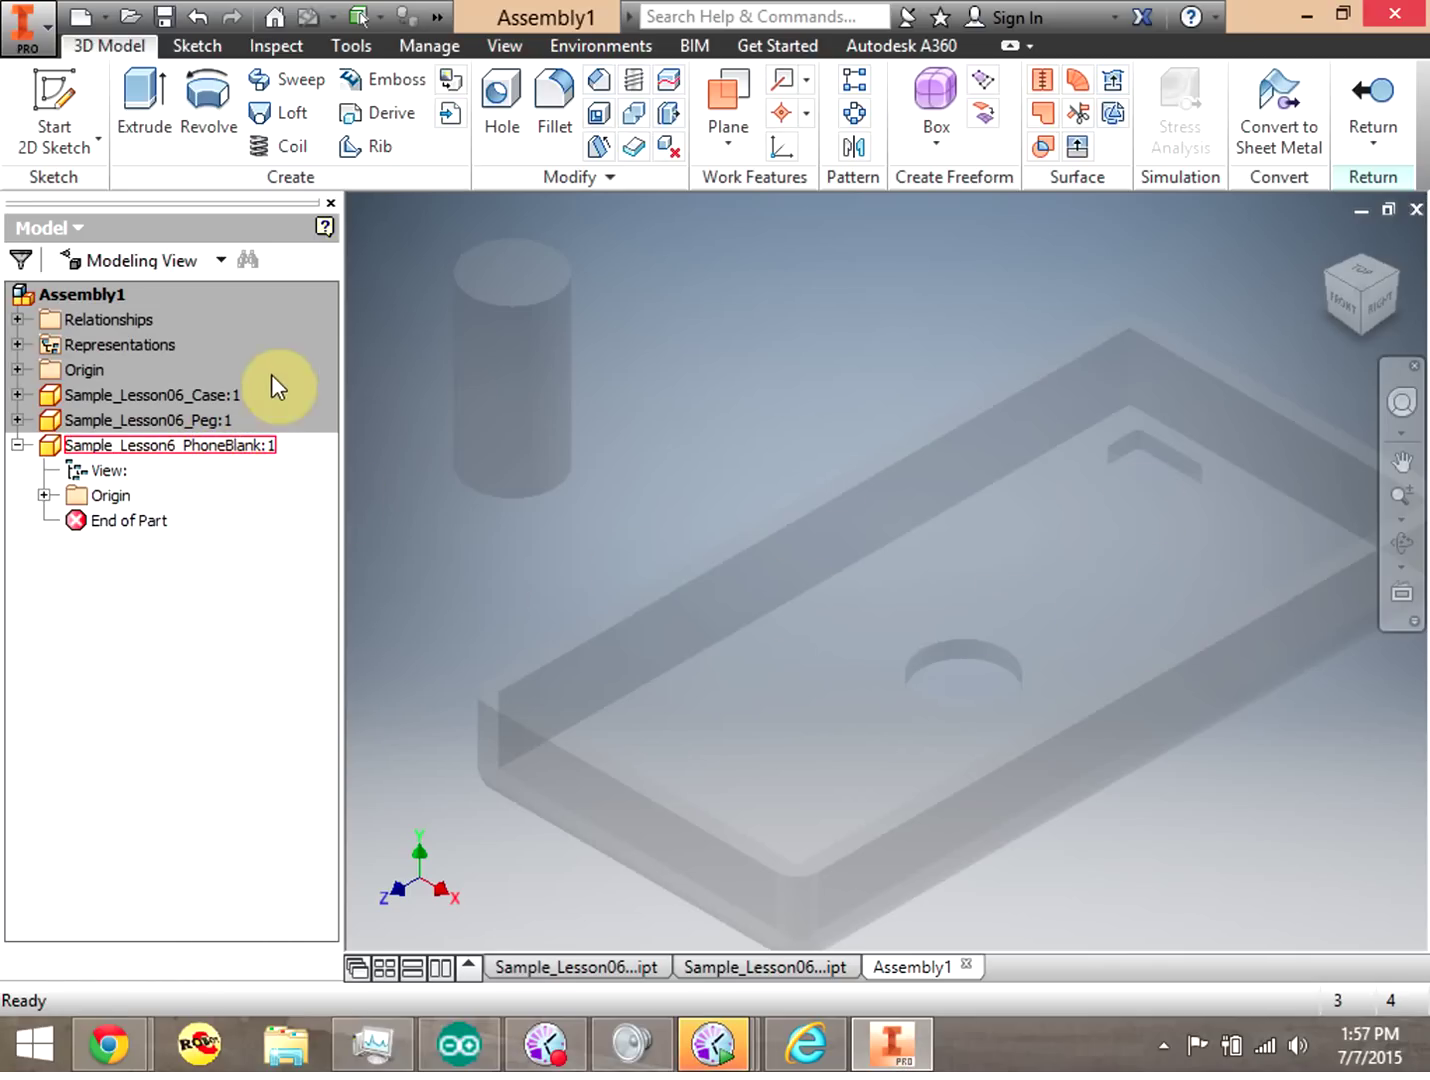
Start a 2D sketch in the phone blank part on the origin plane that lies along the case floor.
left_click(185, 420)
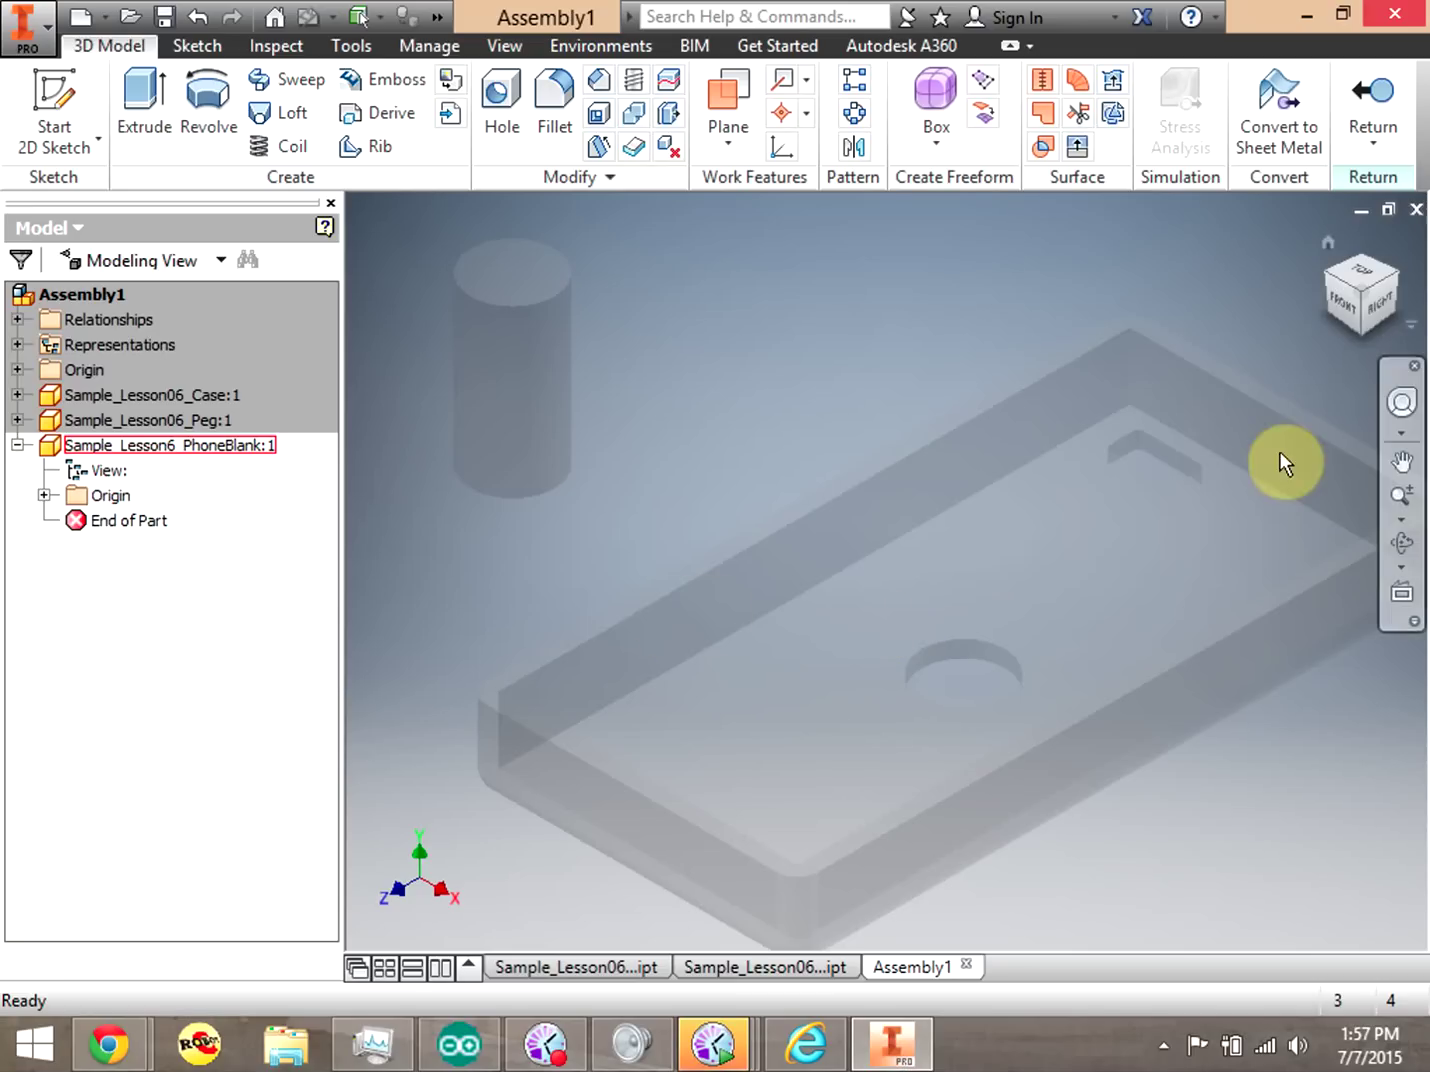
left_click_drag(1337, 311, 1392, 292)
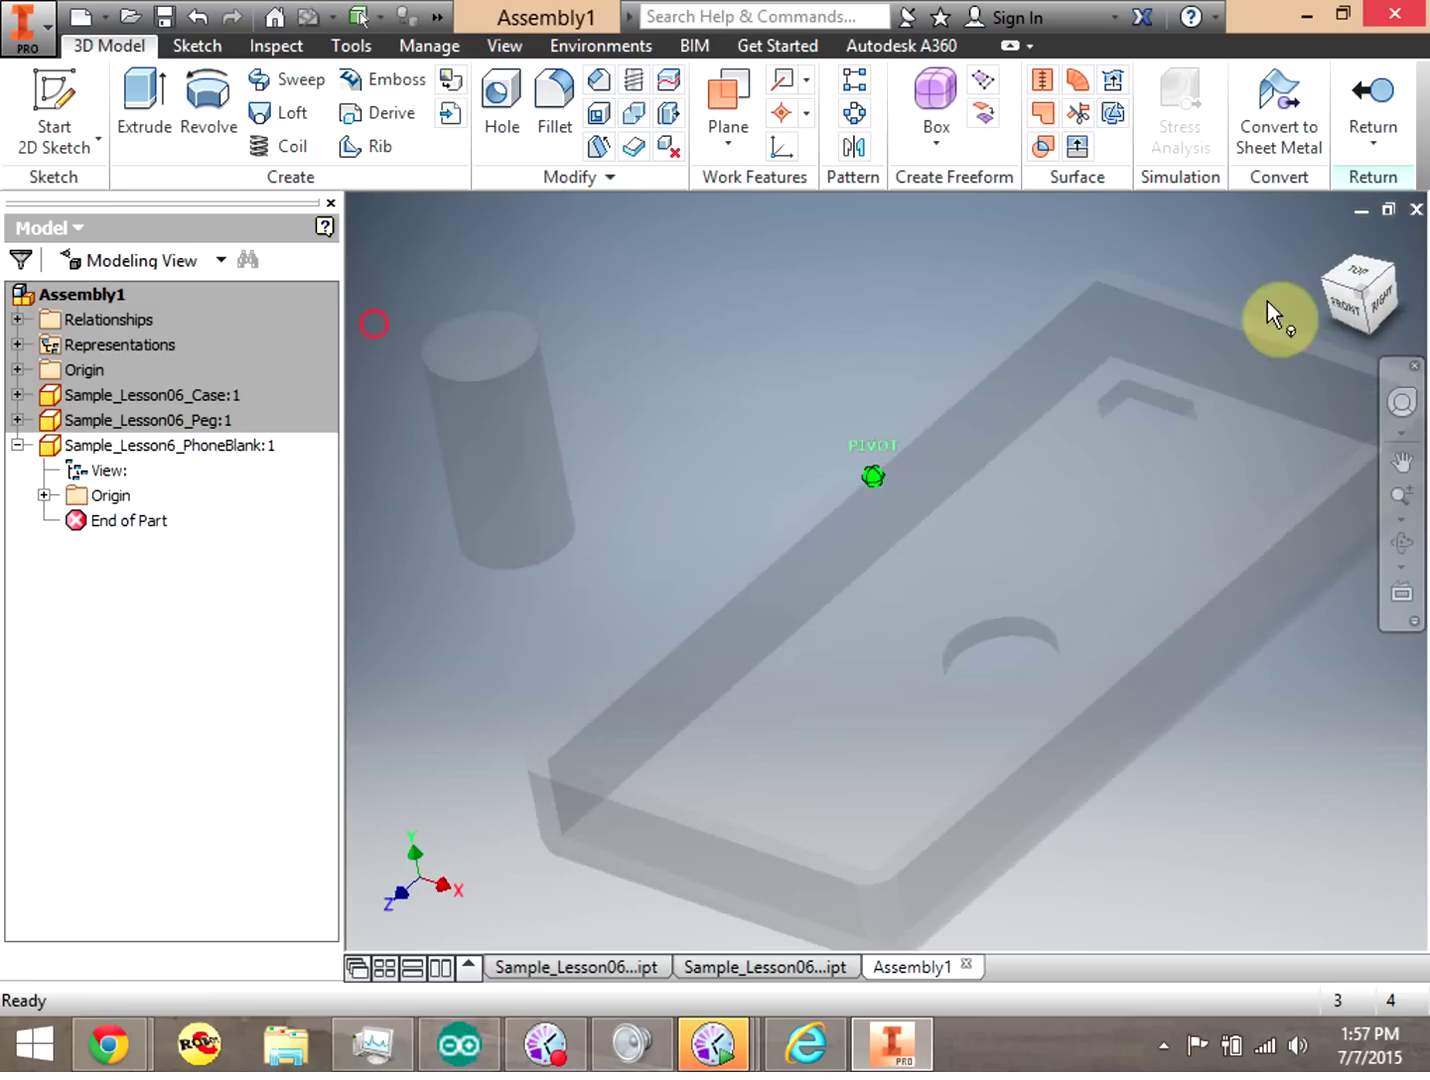
left_click(70, 89)
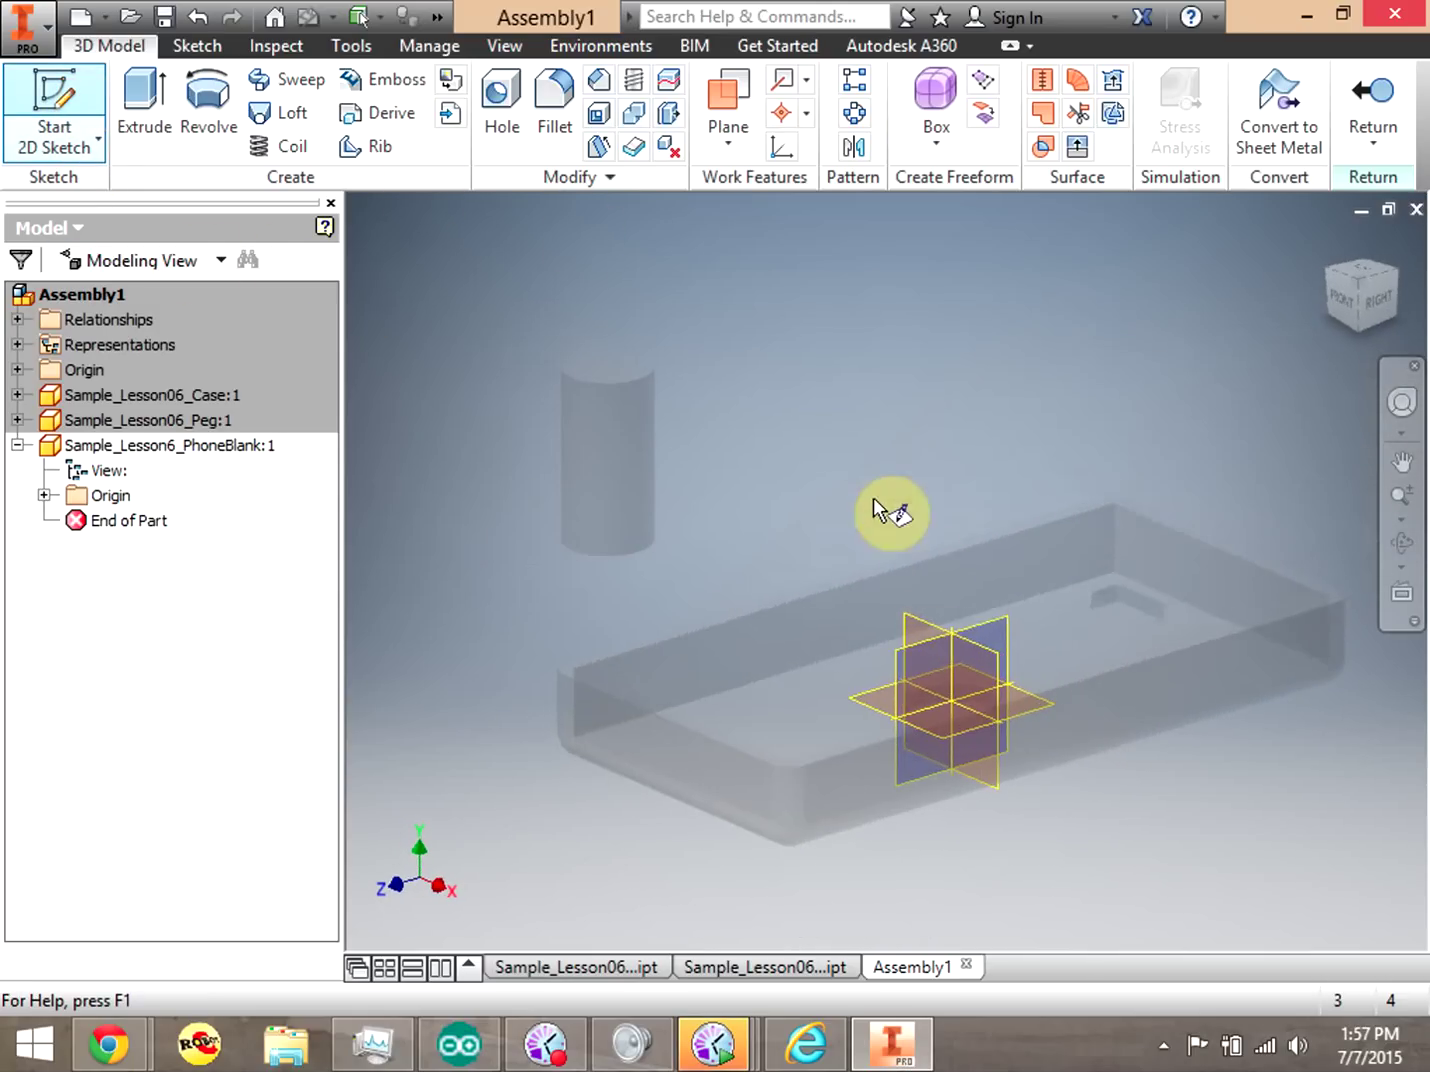
left_click(876, 693)
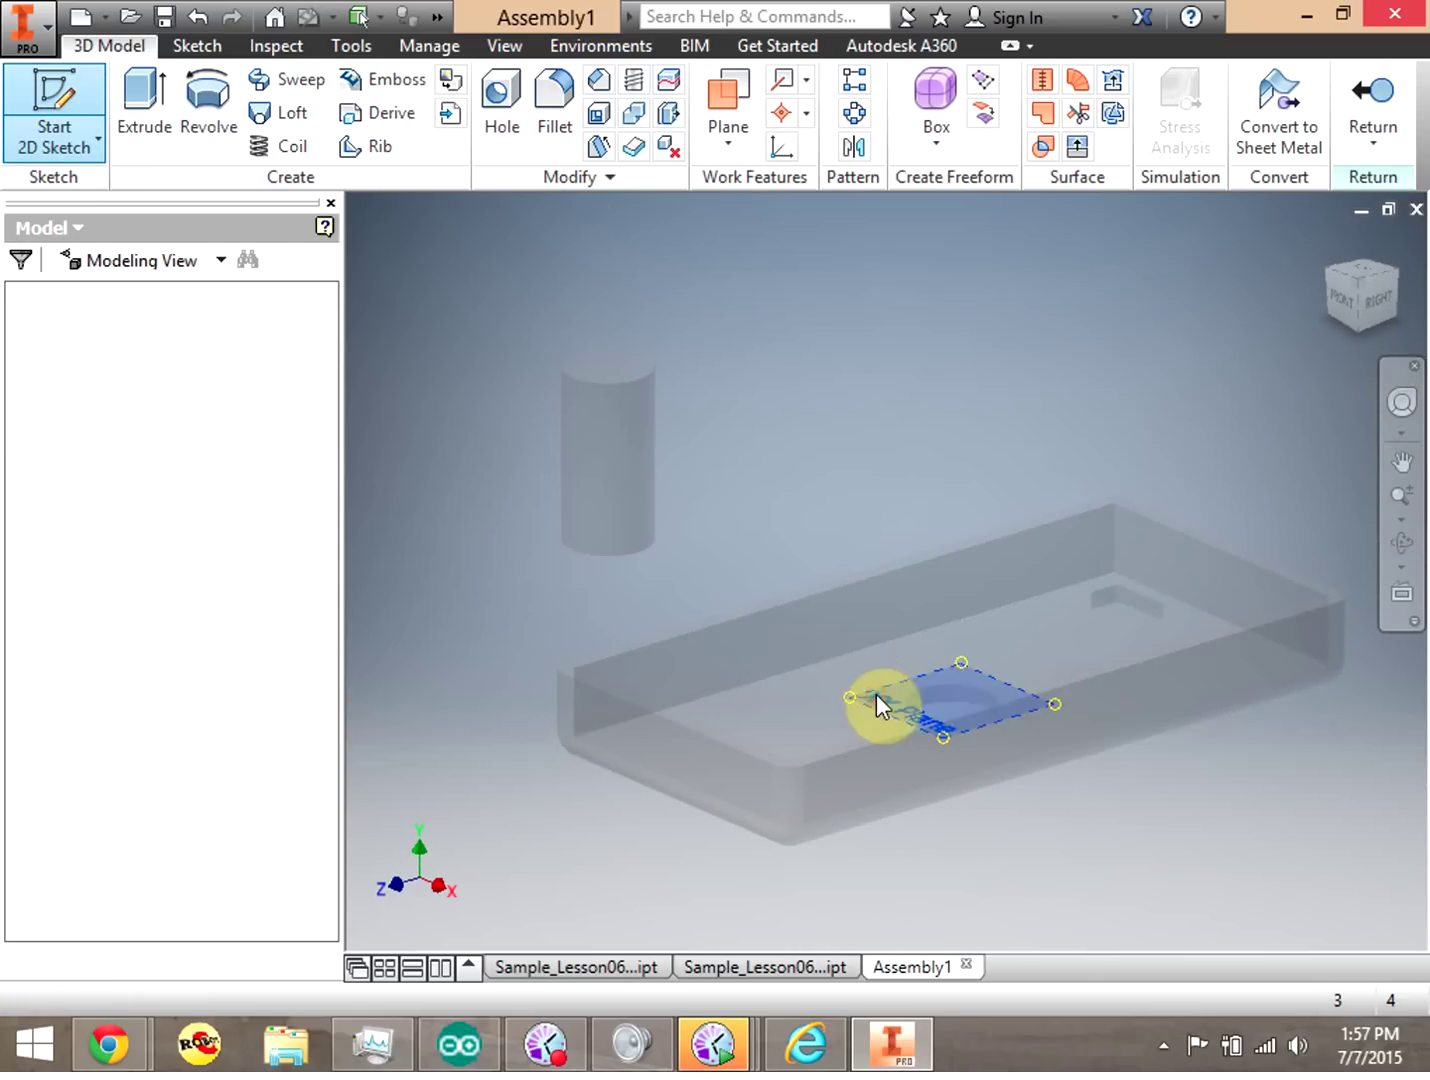
Project one long and one short inner floor edge of the case into the sketch, undoing the extra opposite short edge.
left_click(1331, 318)
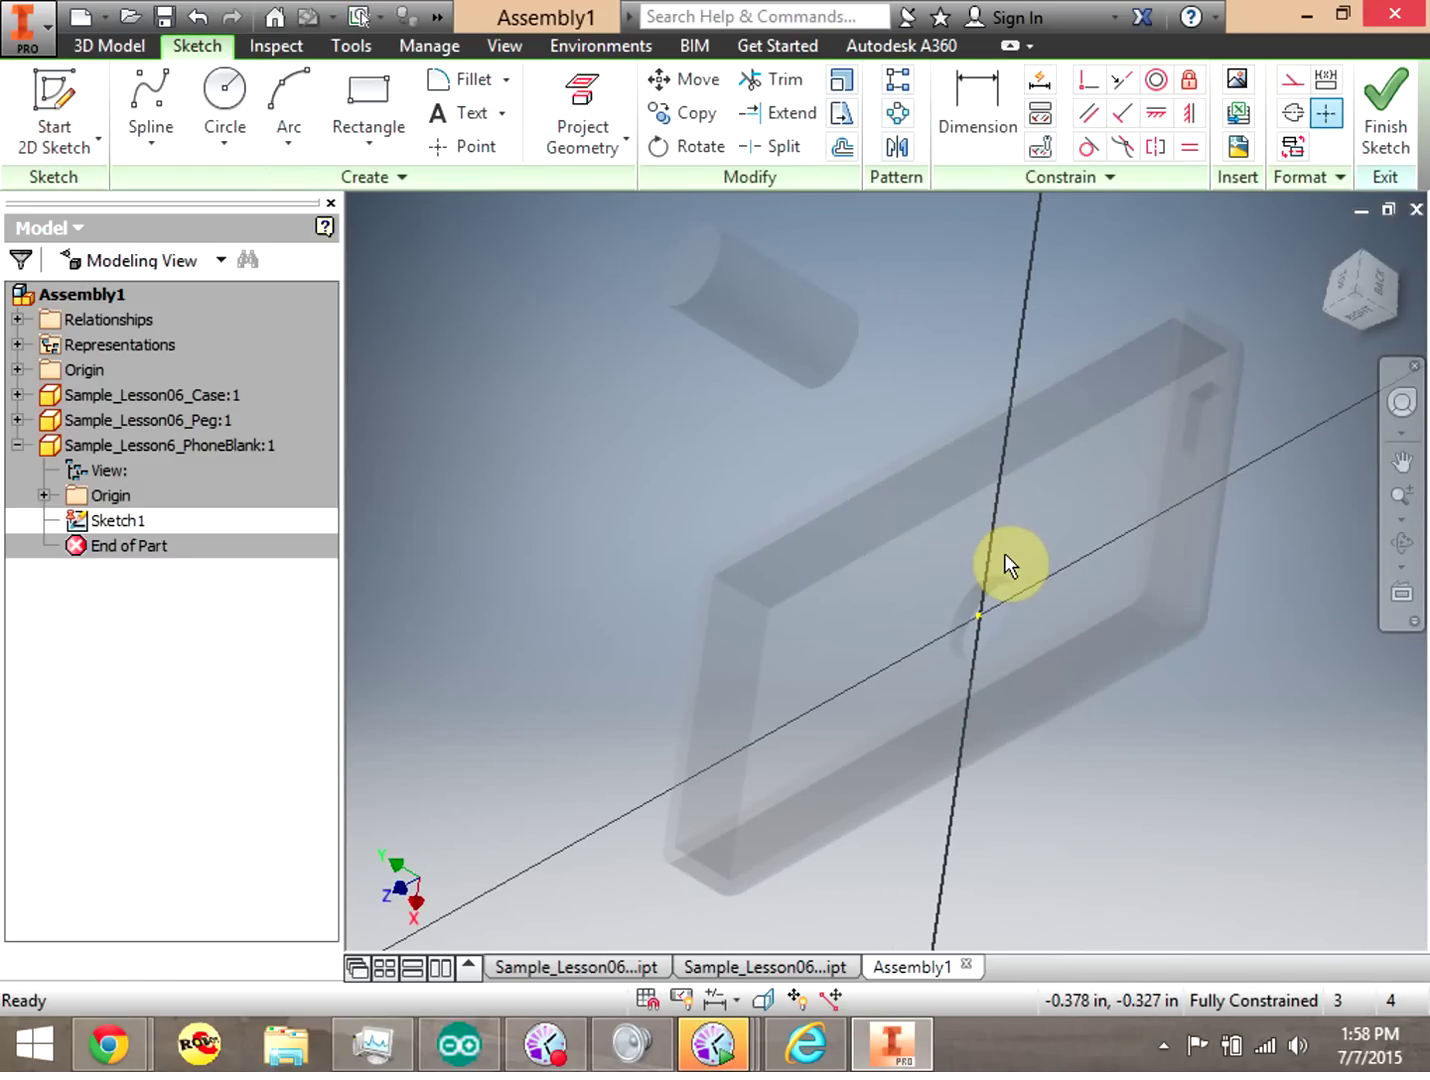
left_click(596, 100)
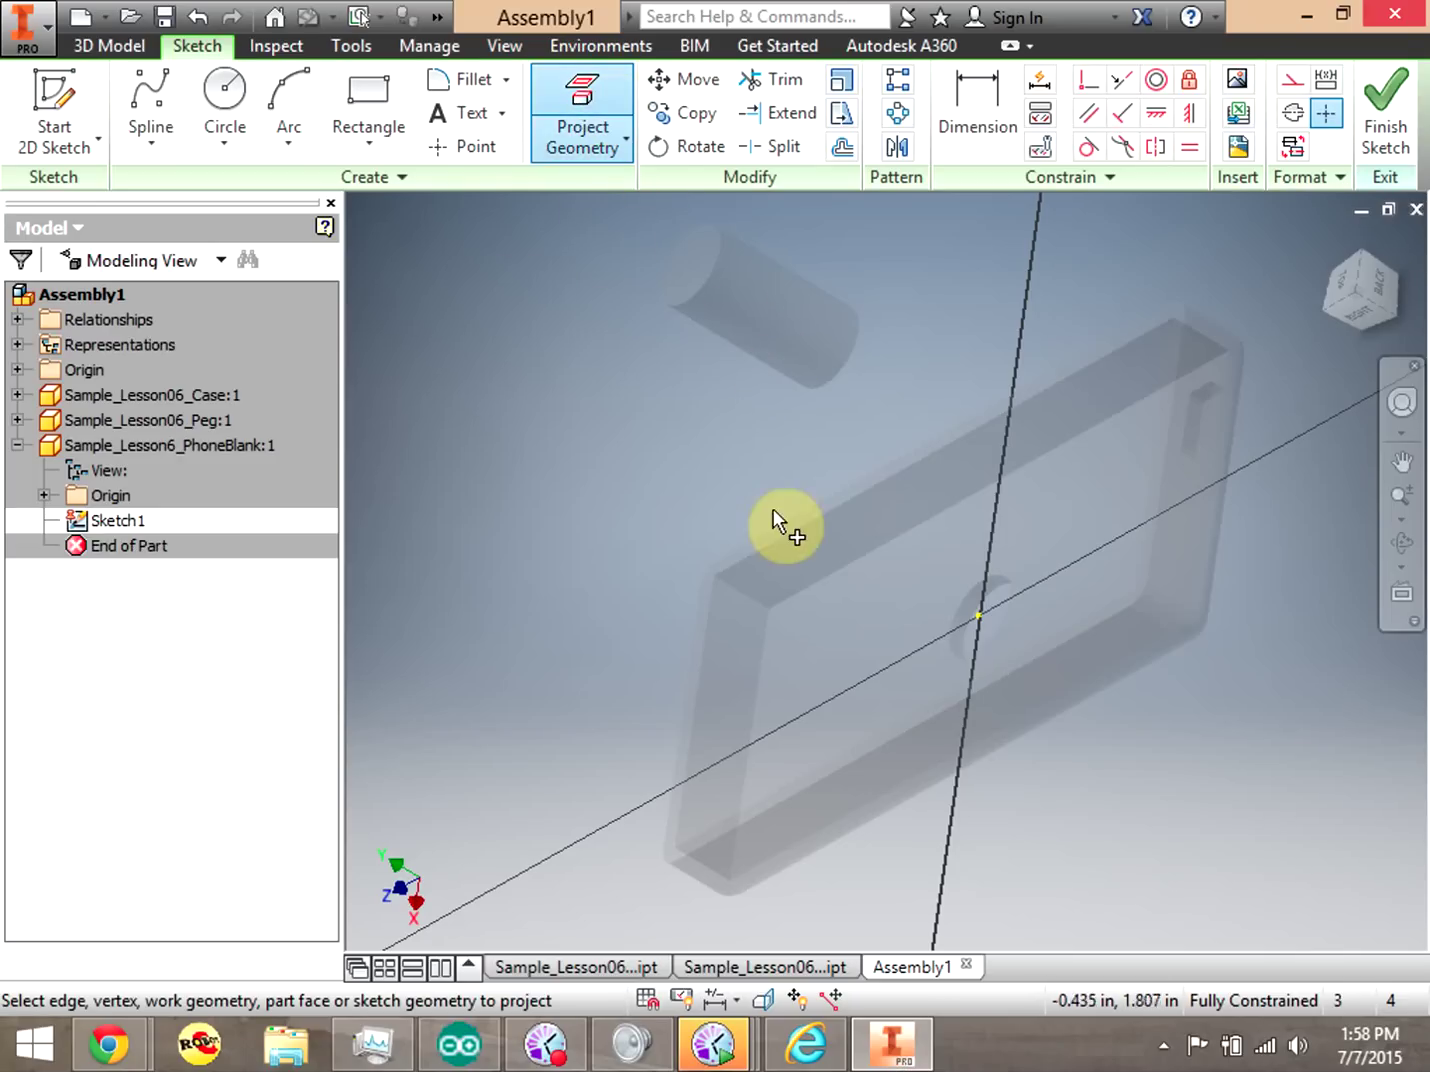
left_click(855, 559)
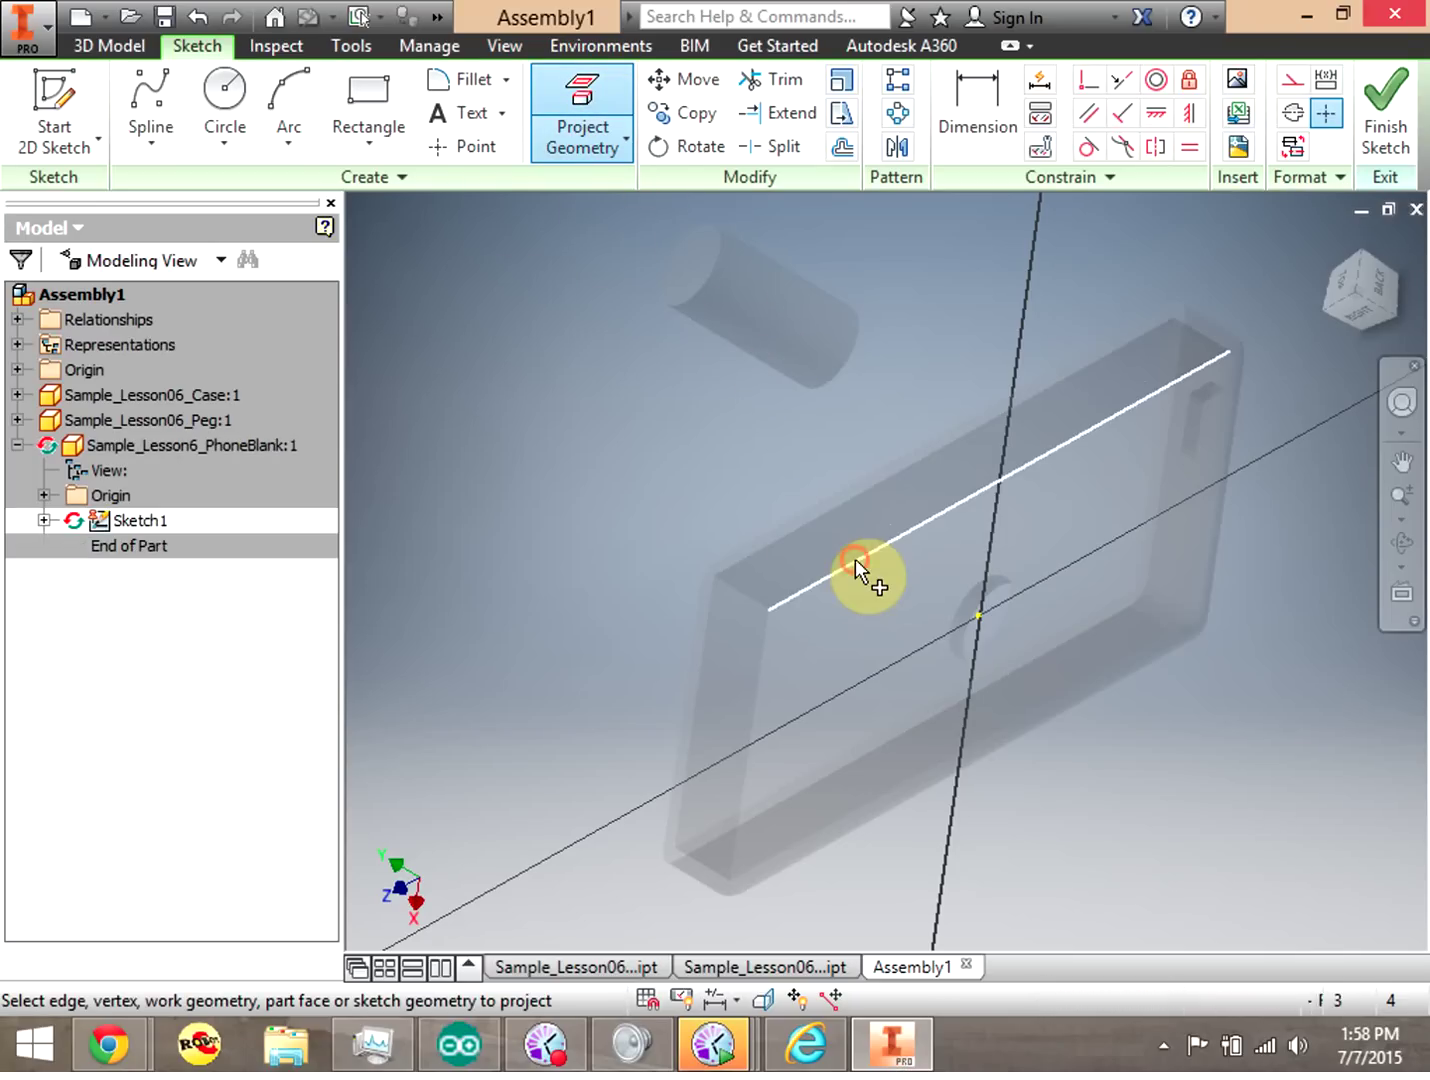
left_click(761, 641)
left_click(1338, 309)
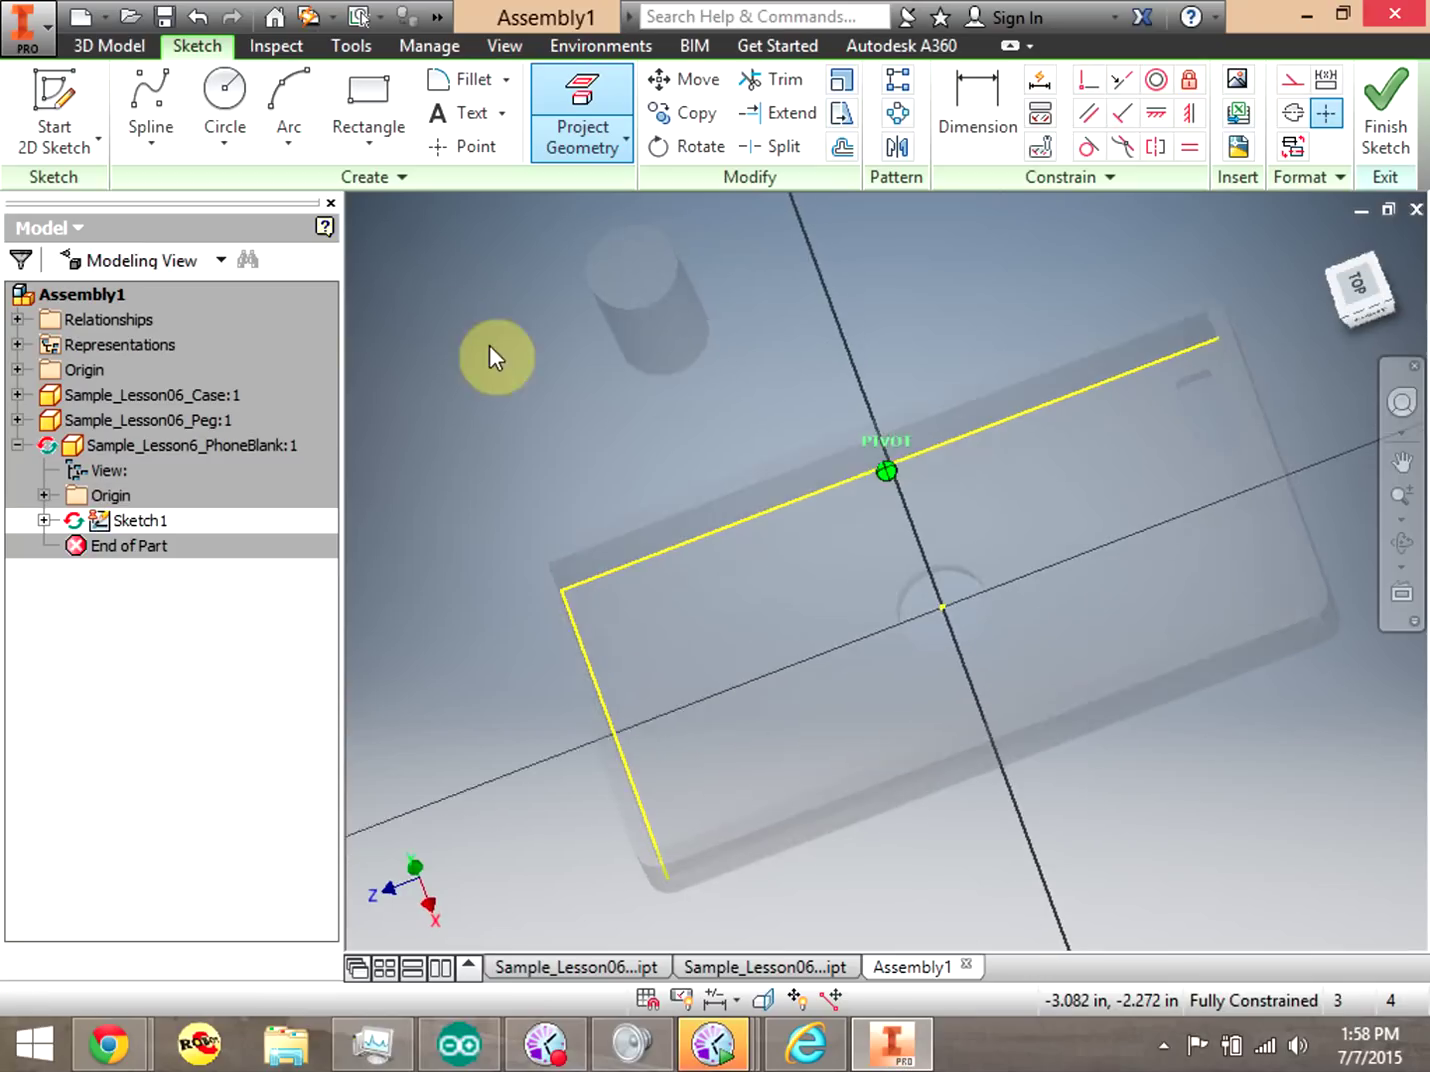
left_click(1219, 382)
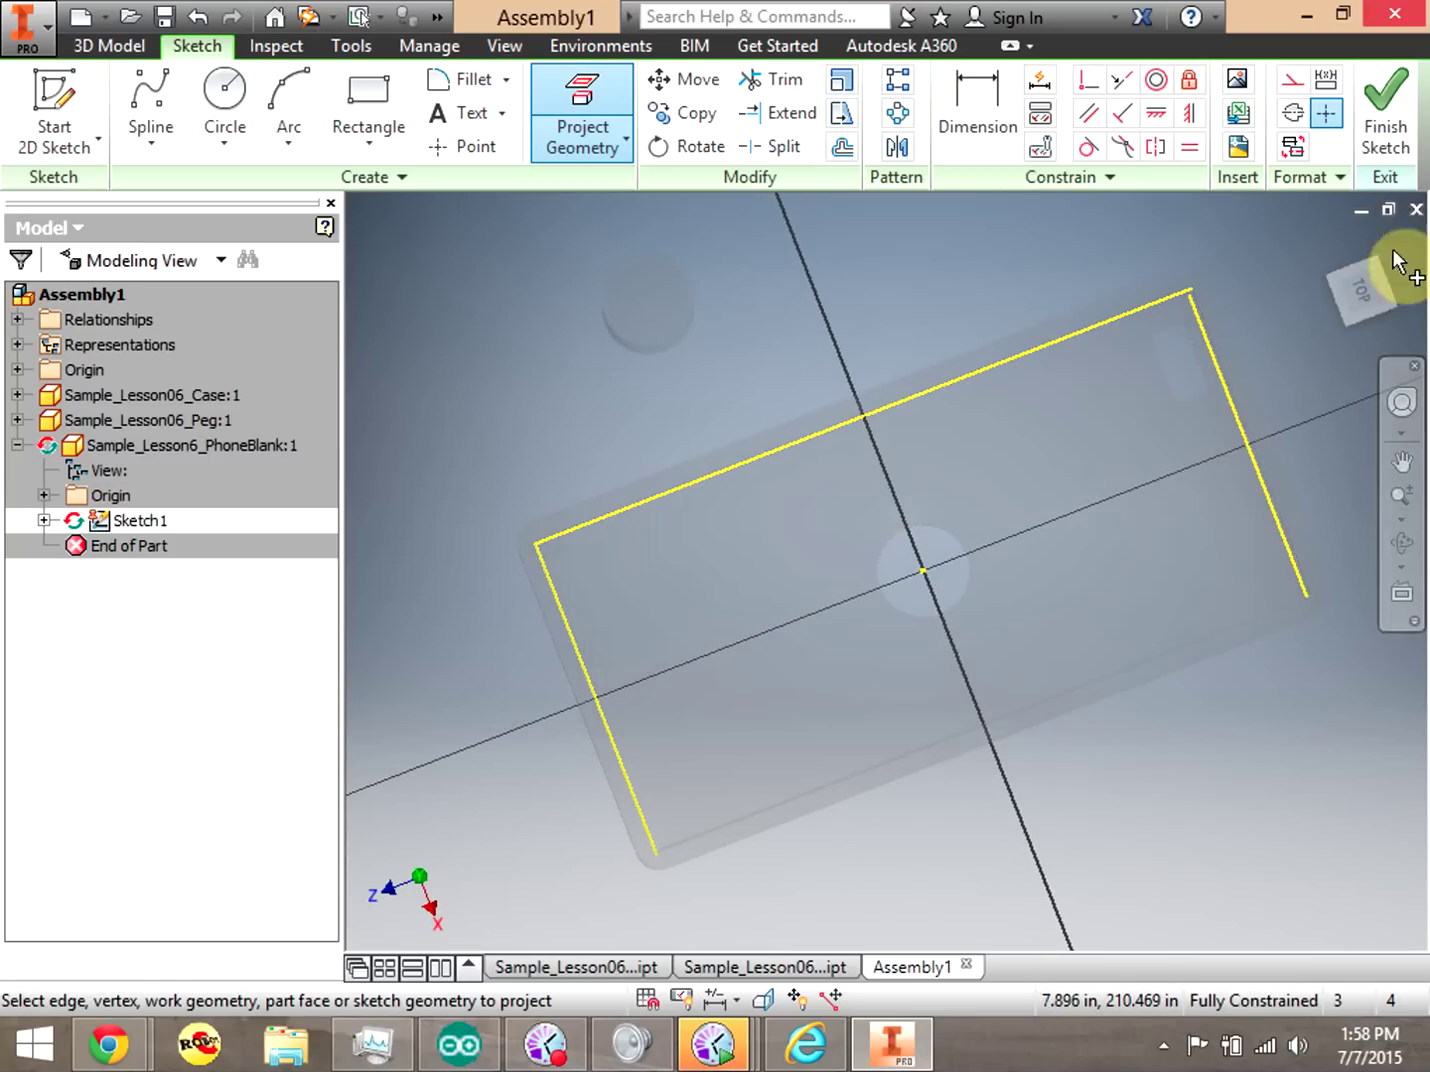
key("ctrl+z")
Draw a rectangle about 3.8 by 1.8 in from the corner shared by the projected edges to the opposite floor corner.
mouse_move(1358, 299)
left_mouse_down()
mouse_move(1341, 272)
mouse_move(1310, 360)
mouse_move(1290, 320)
mouse_move(1355, 245)
mouse_move(1365, 285)
mouse_move(1340, 320)
mouse_move(822, 228)
left_mouse_up()
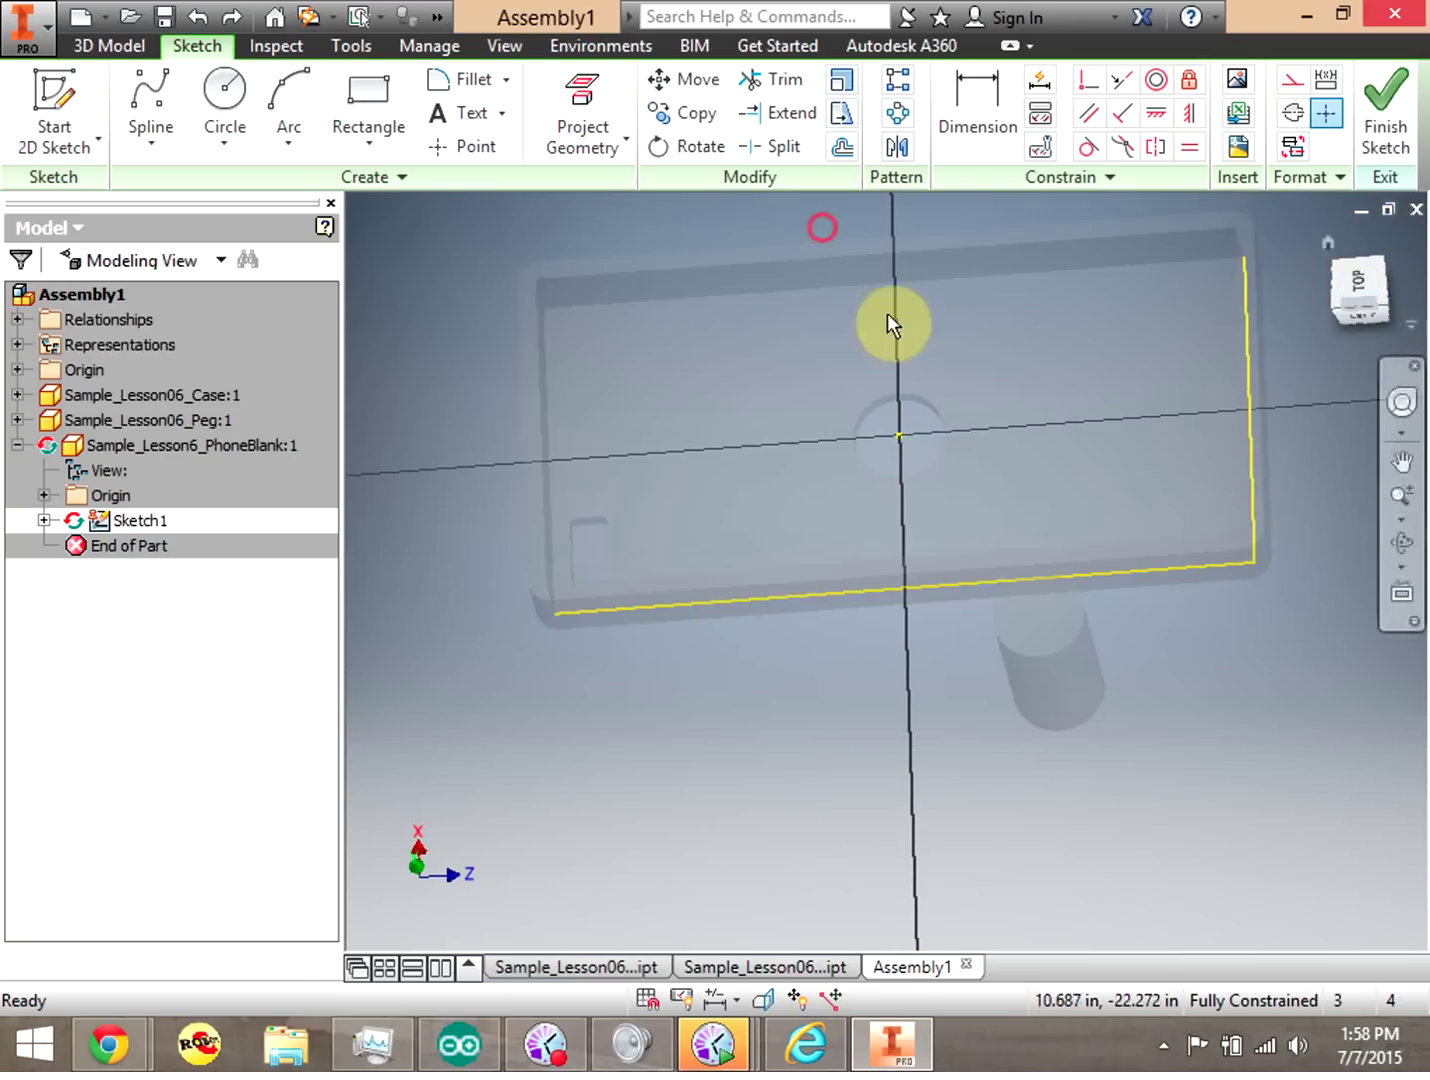
left_click(368, 92)
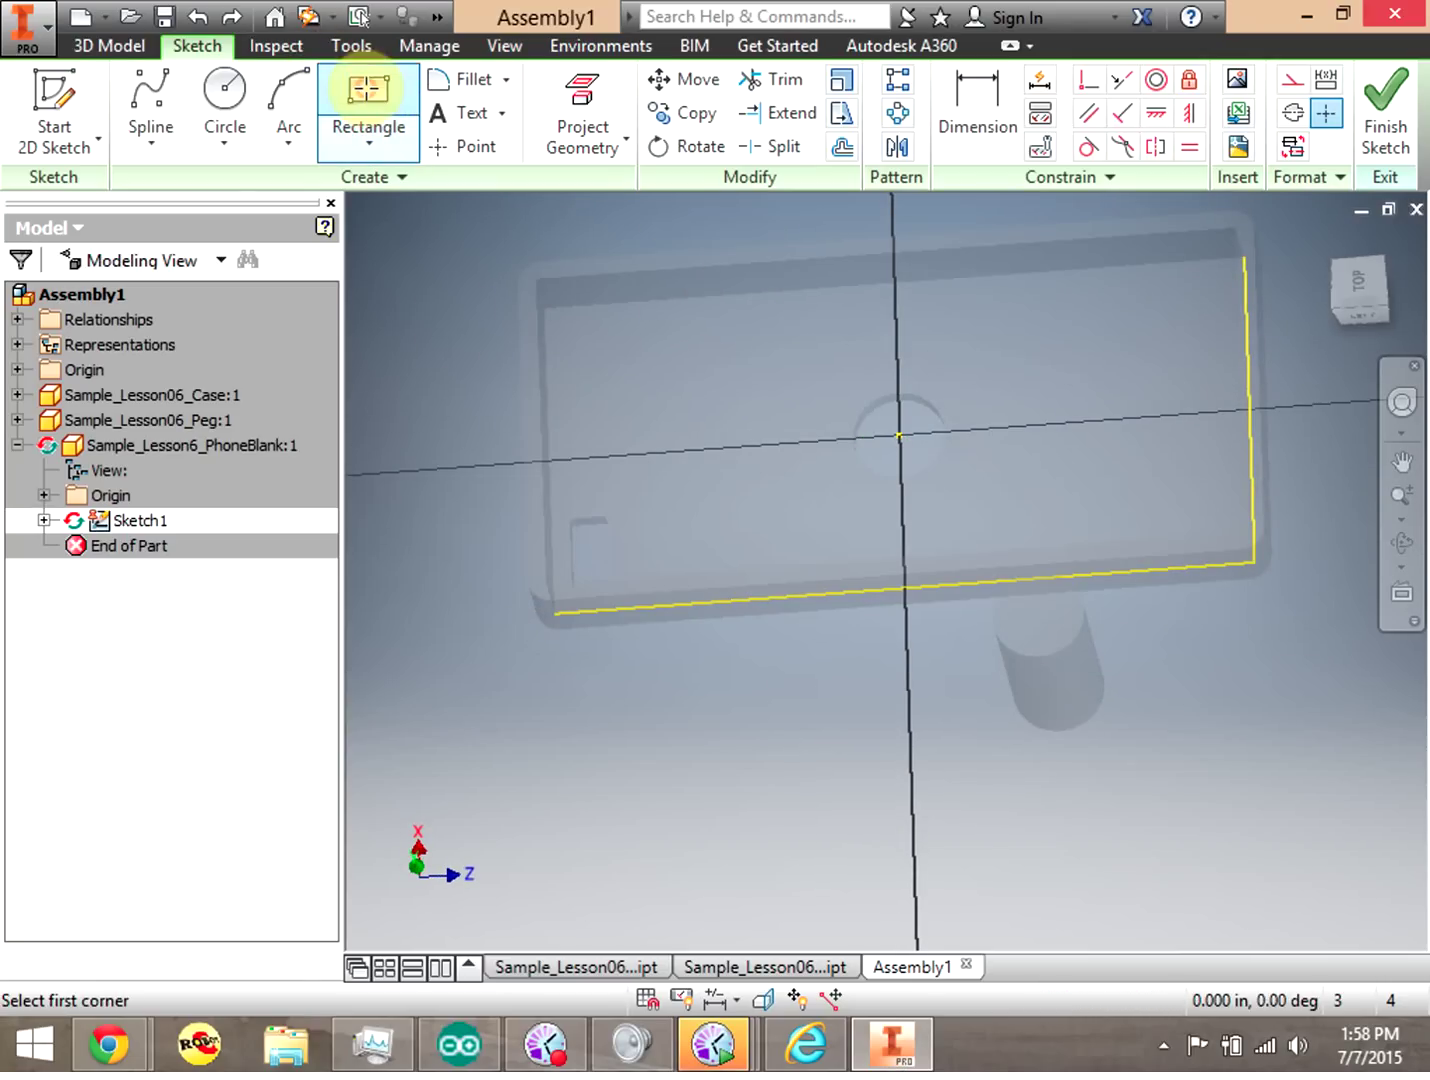
left_click(1254, 561)
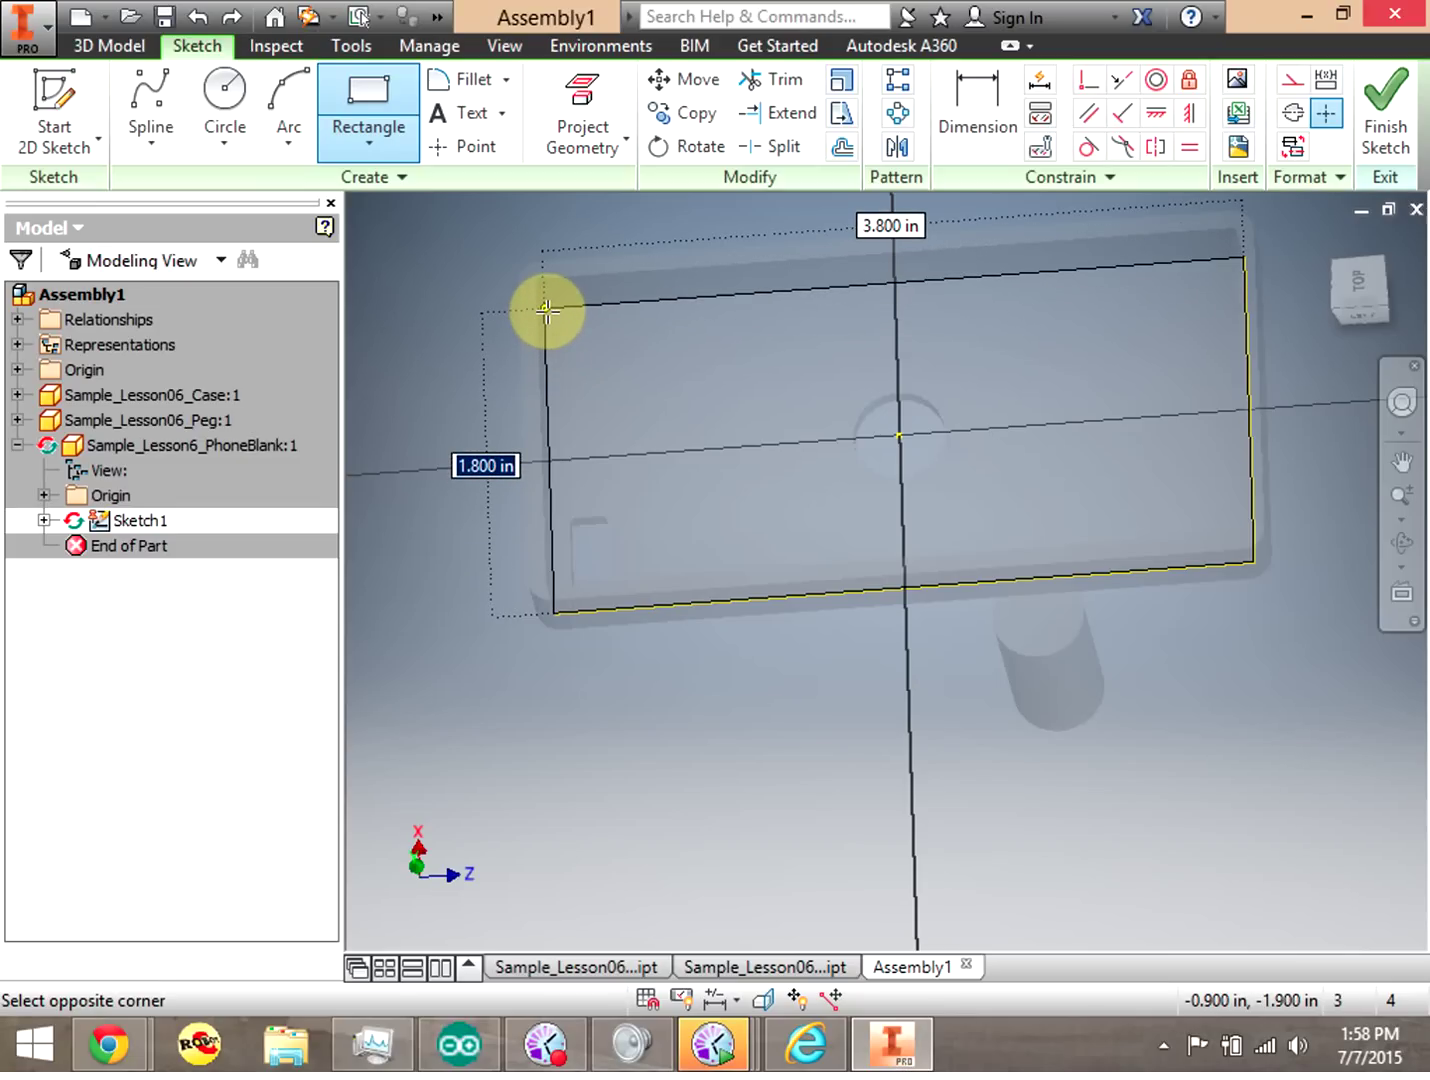
left_click(546, 311)
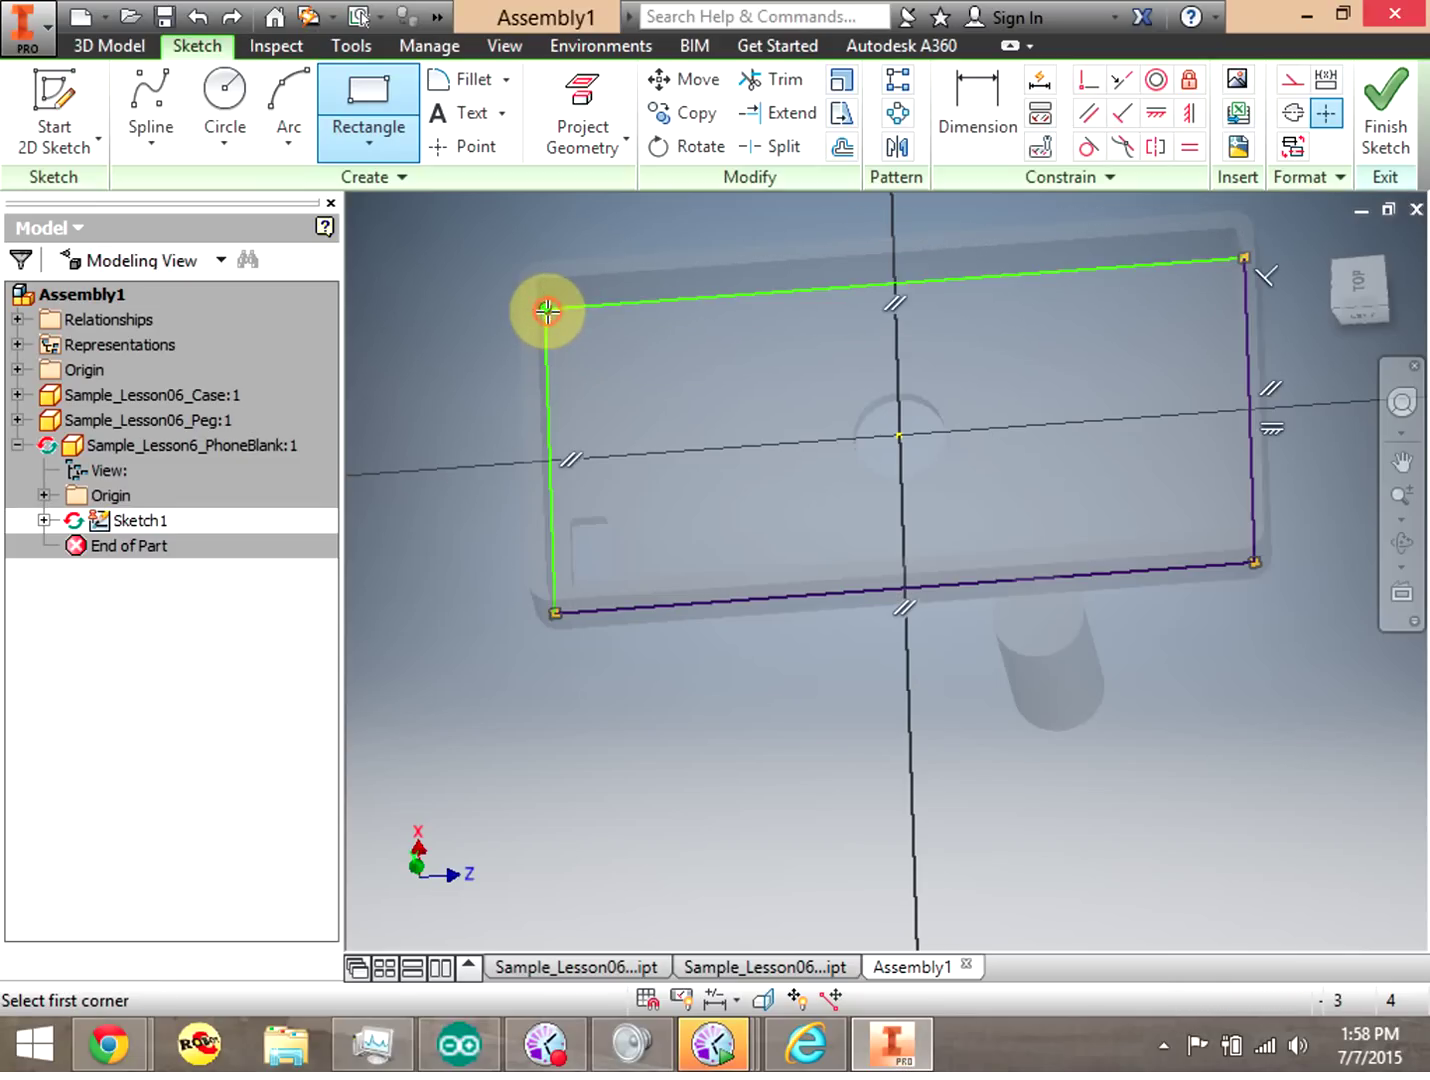
Dimension the rectangle's long side and add a driven dimension for its short side.
left_click_drag(1365, 300, 1418, 235)
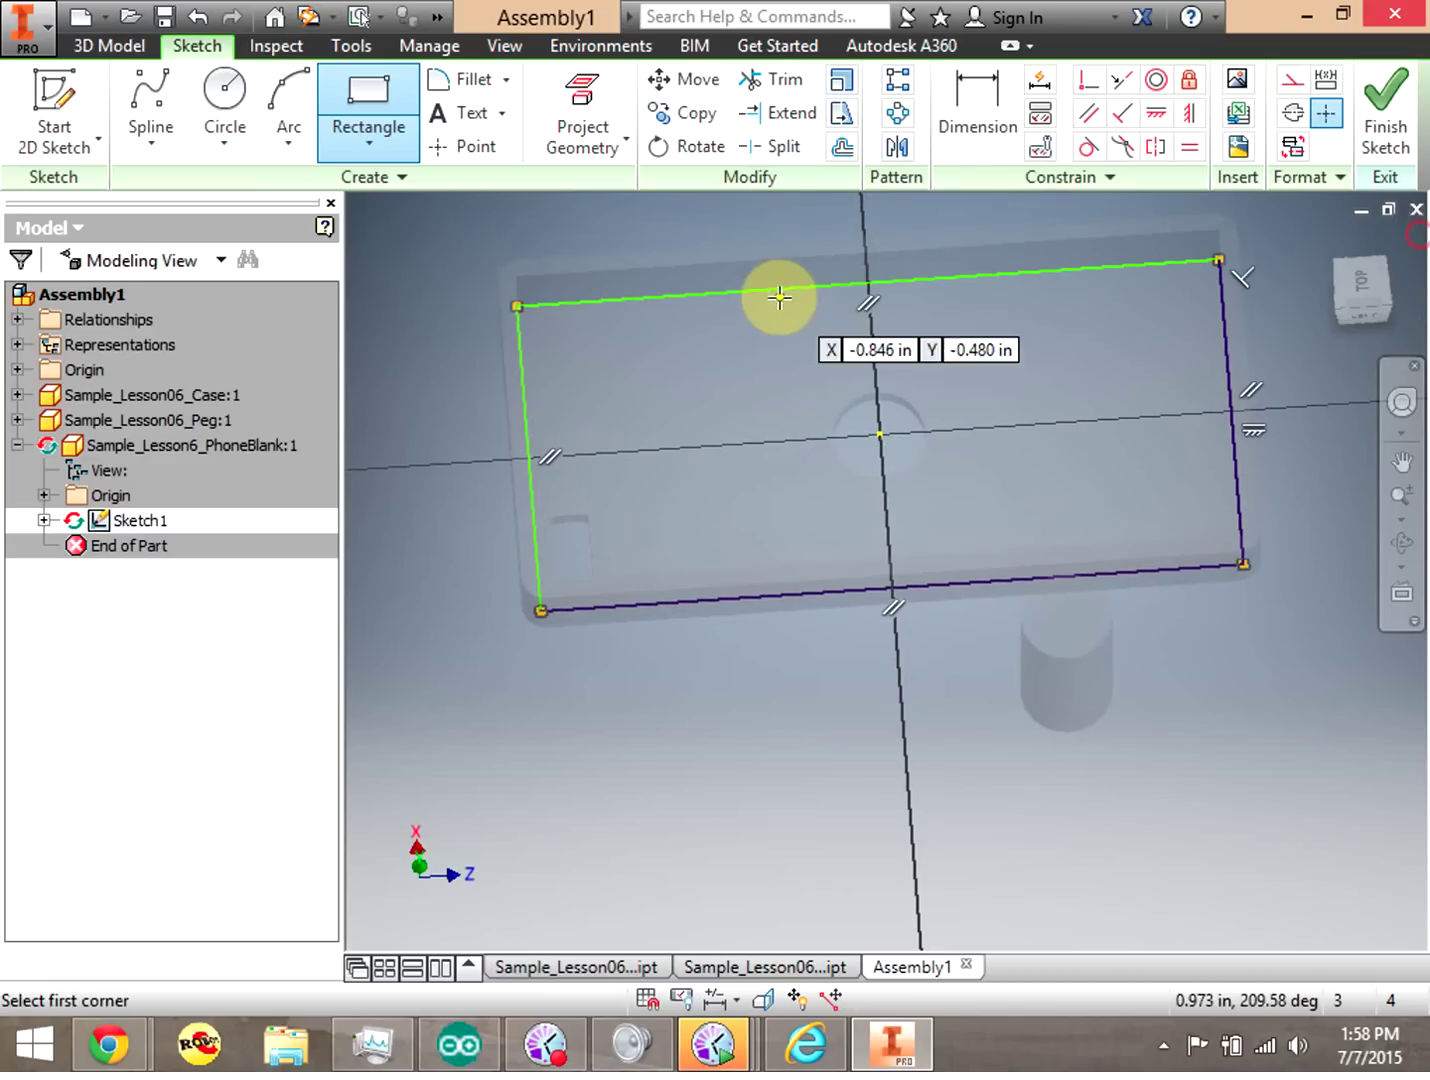
left_click(1005, 120)
left_click(990, 271)
left_click(930, 218)
left_click(1029, 327)
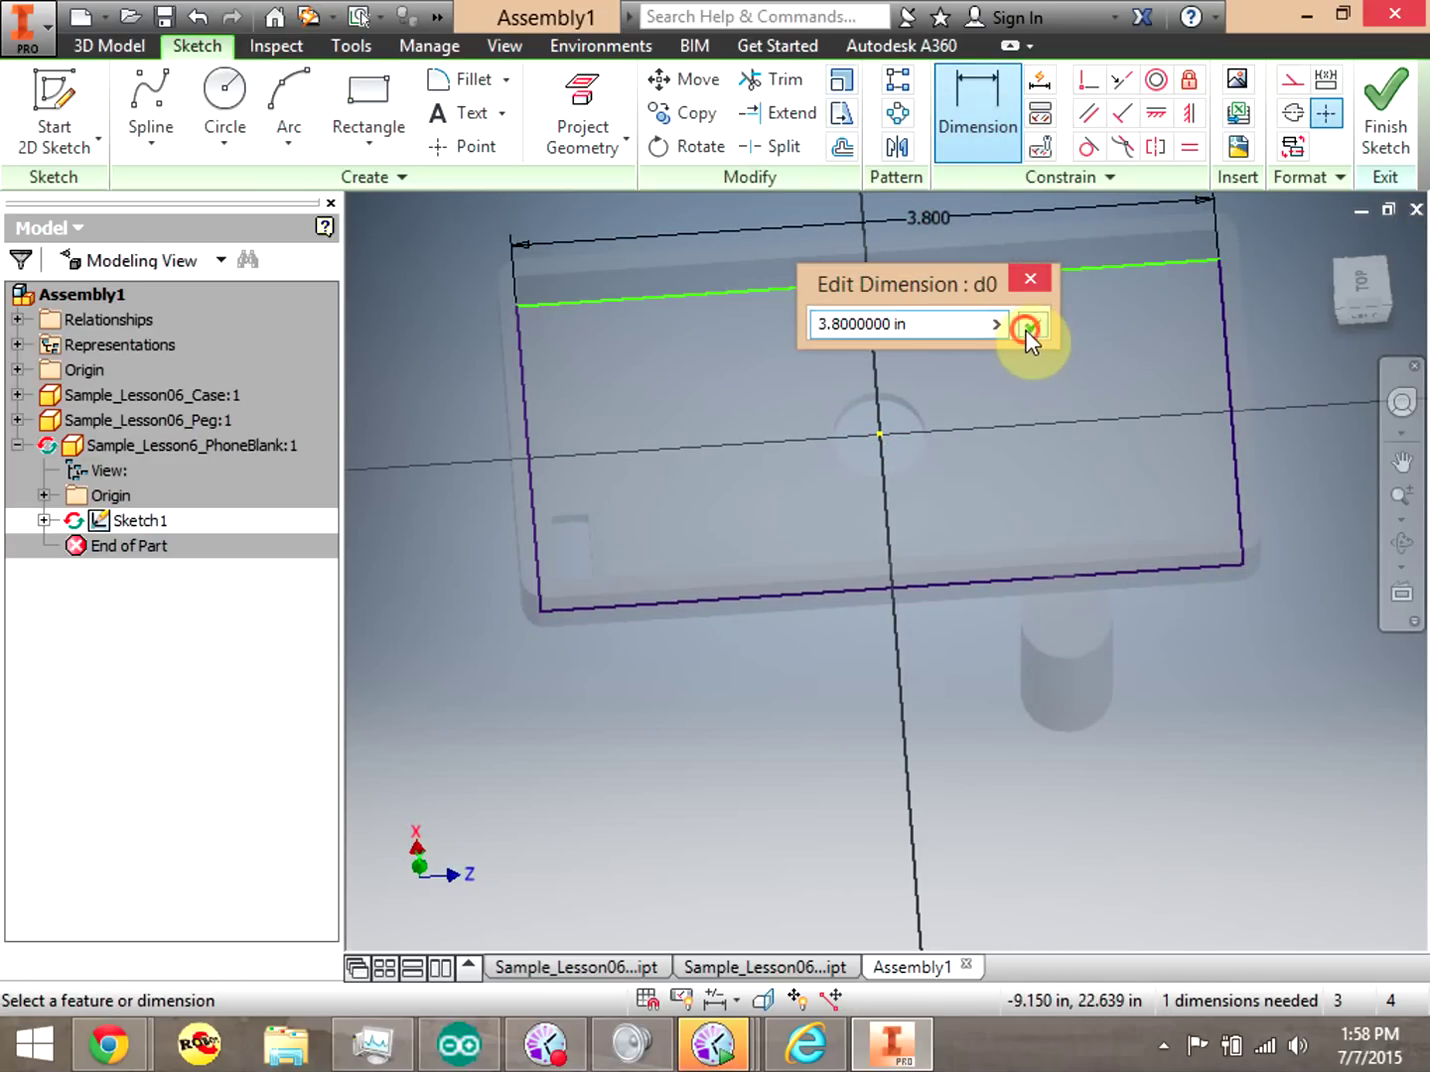
left_click(1223, 346)
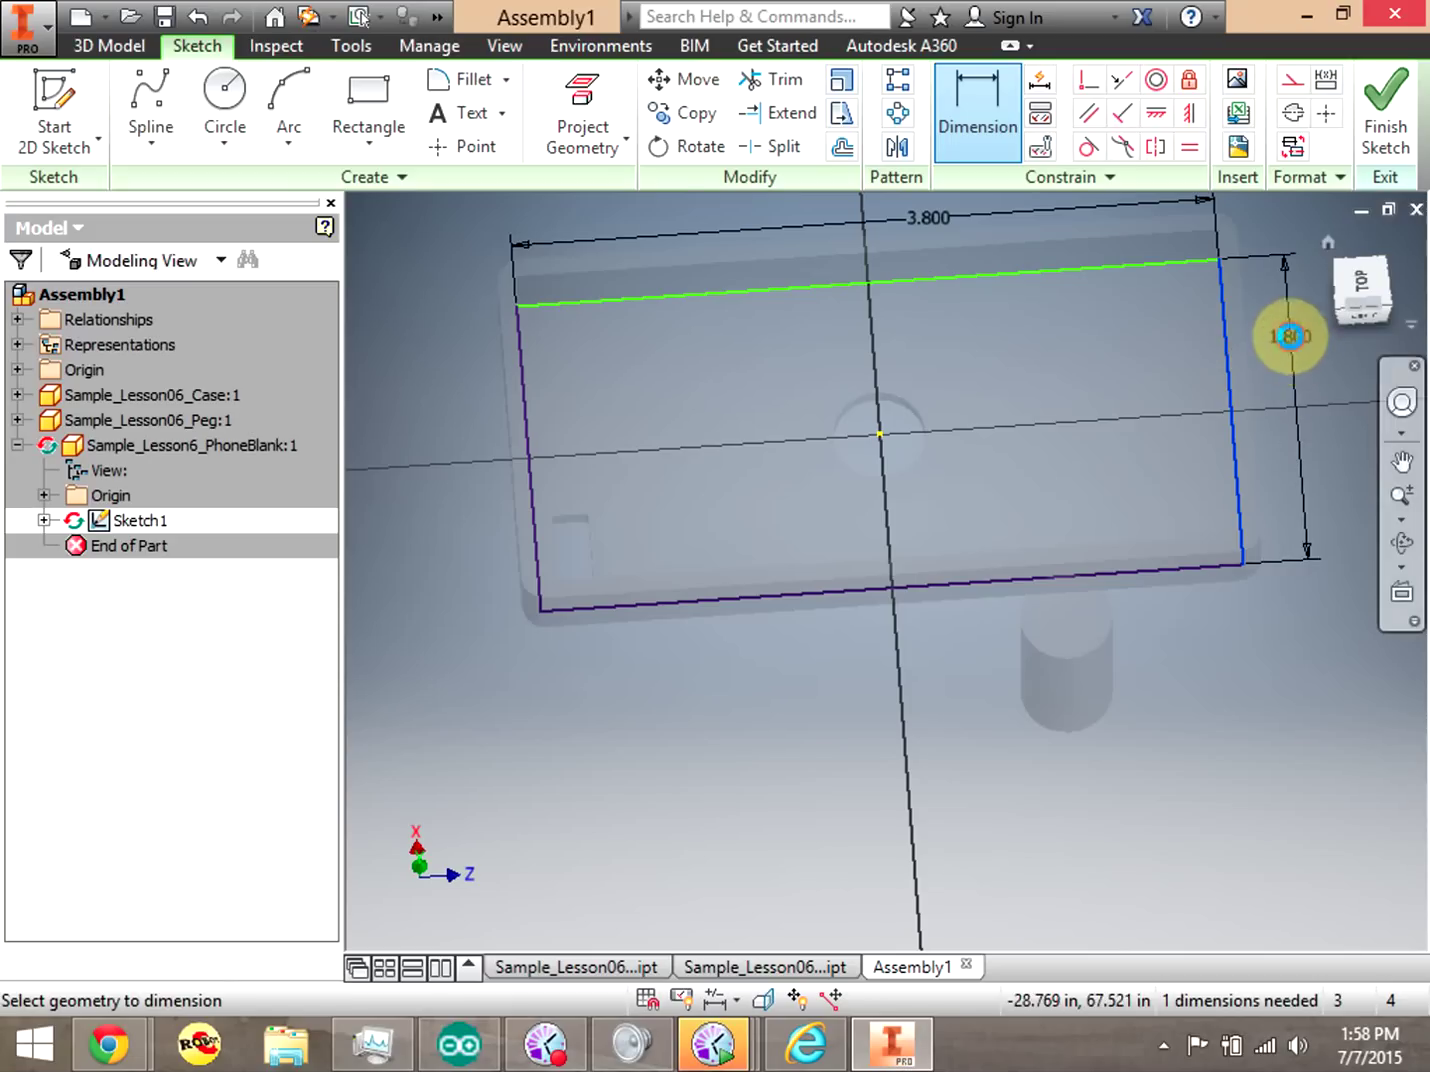
left_click(1285, 330)
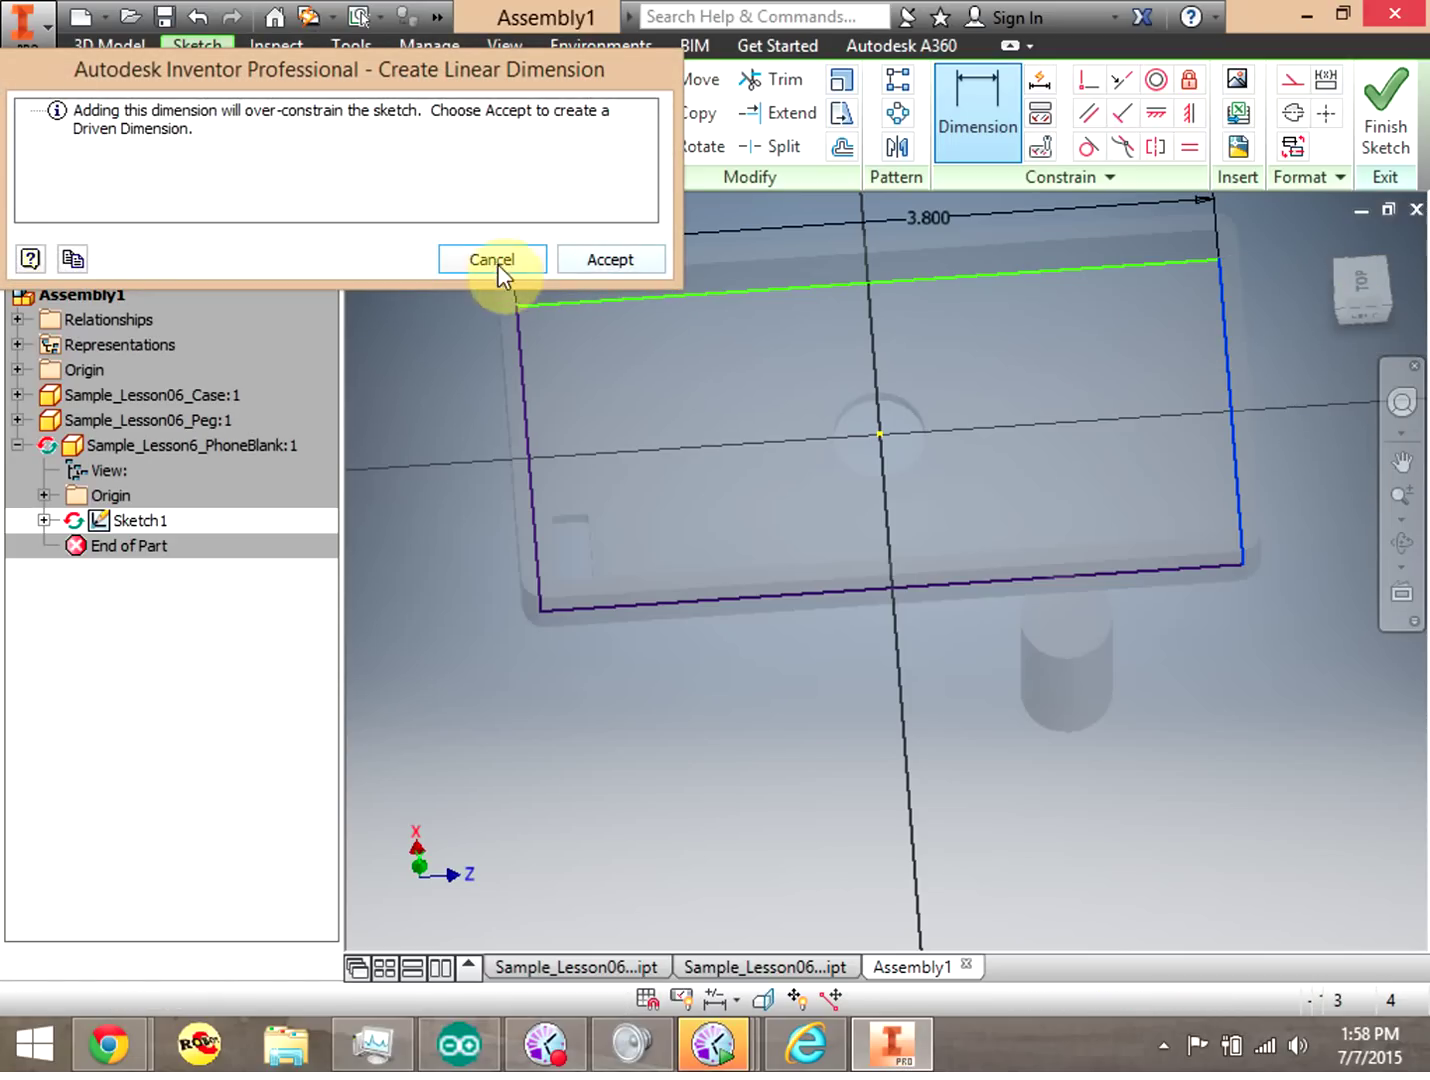
left_click(608, 259)
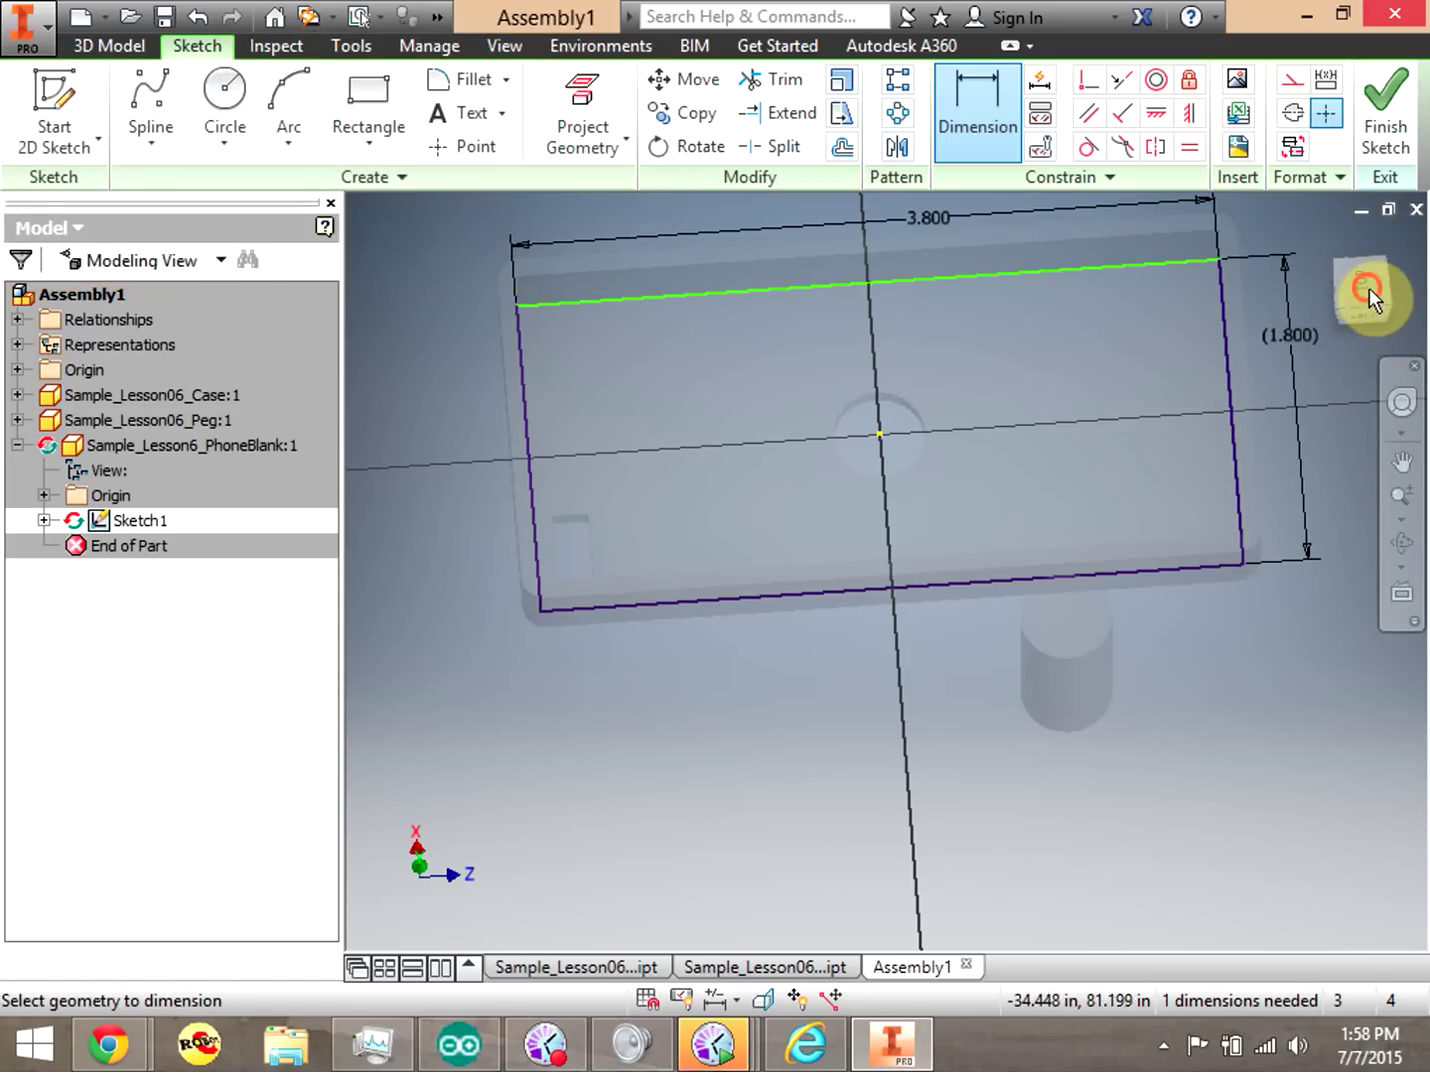
Finish the sketch and extrude the rectangle upward 0.5 in as a new solid.
mouse_move(1344, 293)
left_mouse_down()
mouse_move(1301, 290)
mouse_move(1255, 358)
mouse_move(1395, 310)
mouse_move(1331, 262)
mouse_move(1187, 239)
left_mouse_up()
mouse_move(1168, 942)
middle_mouse_down("shift")
mouse_move(1043, 935)
mouse_move(1261, 306)
mouse_move(1283, 303)
mouse_move(1232, 375)
mouse_move(1228, 456)
mouse_move(1197, 440)
mouse_move(1166, 449)
mouse_move(1214, 366)
mouse_move(1213, 323)
middle_mouse_up("shift")
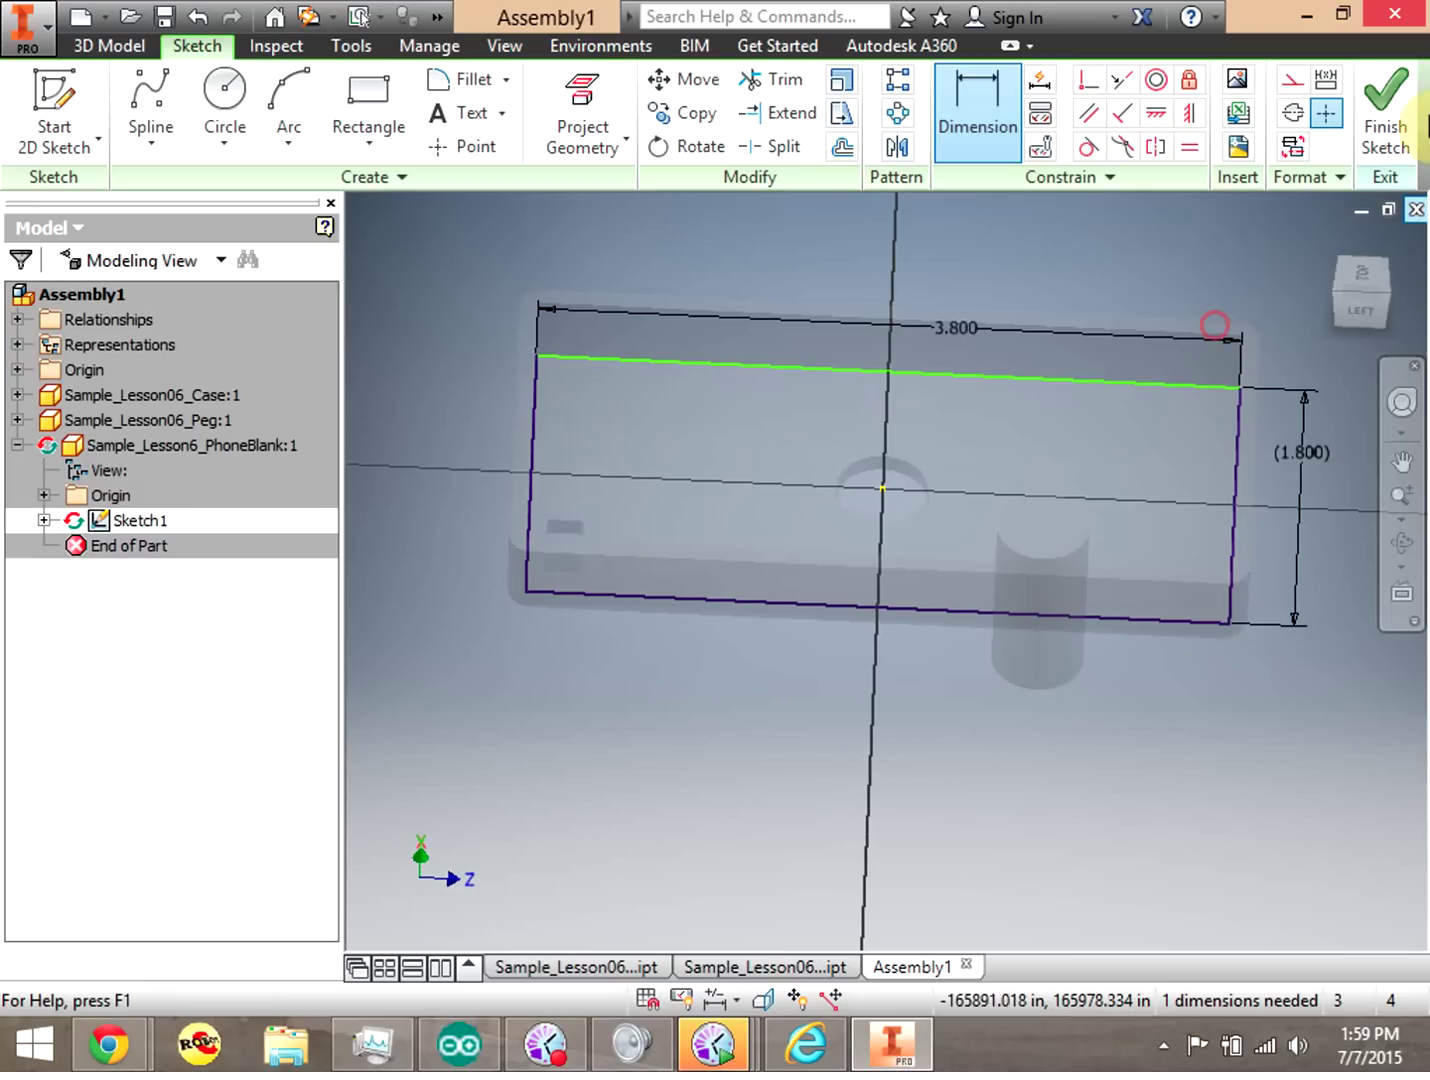
left_click(1396, 125)
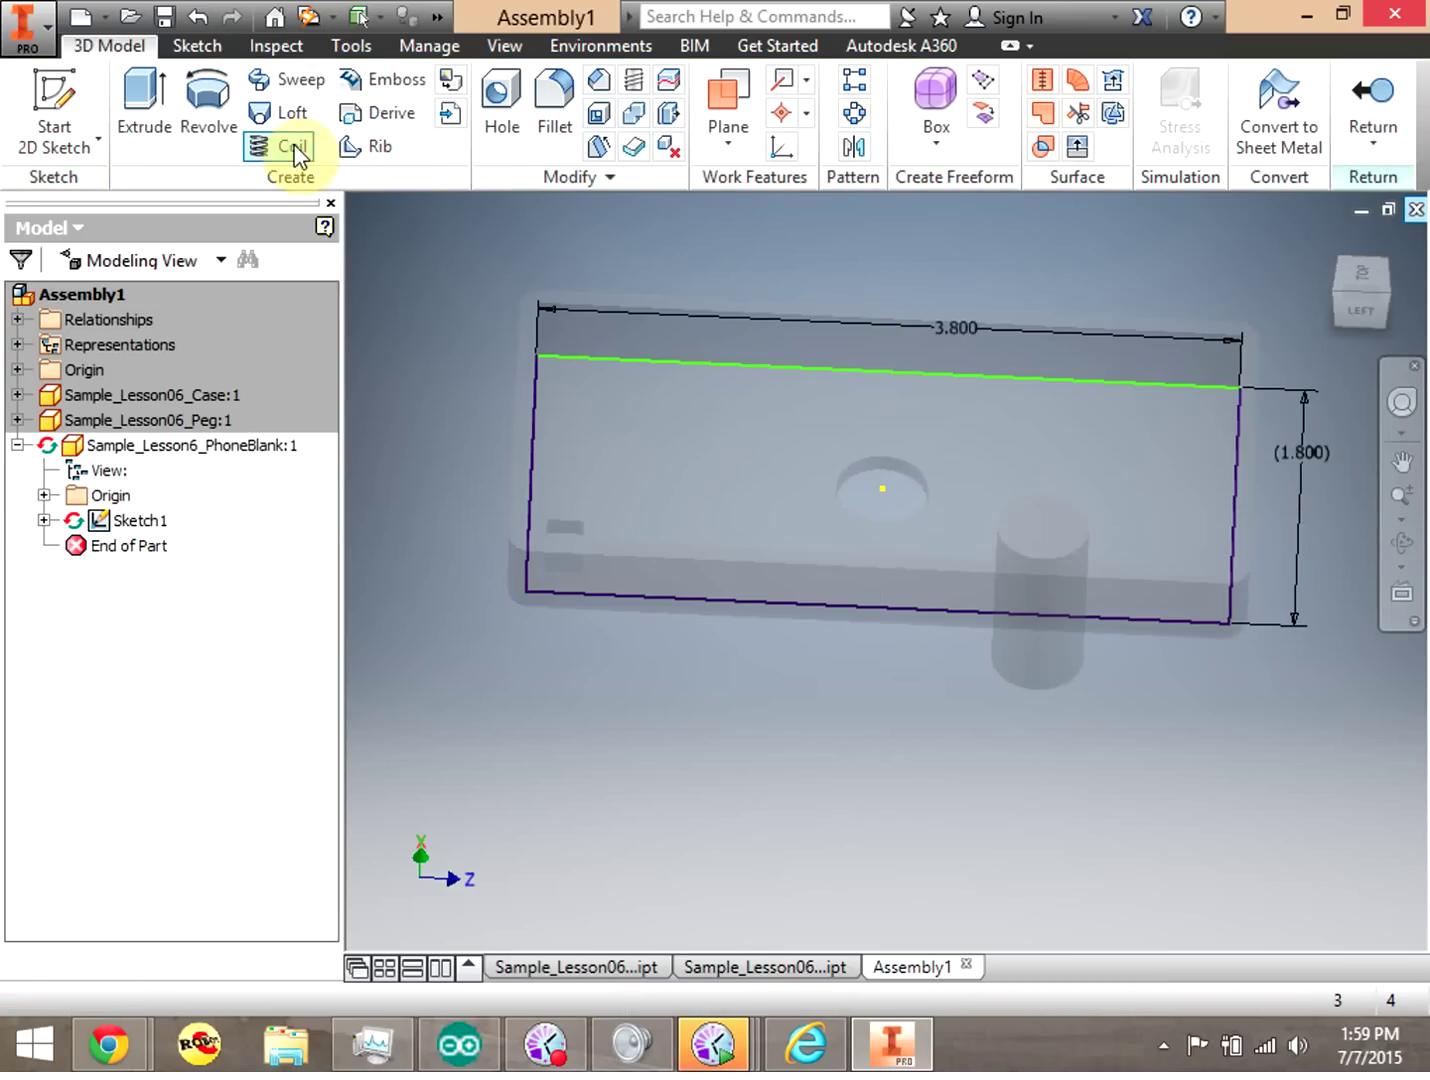
left_click(144, 105)
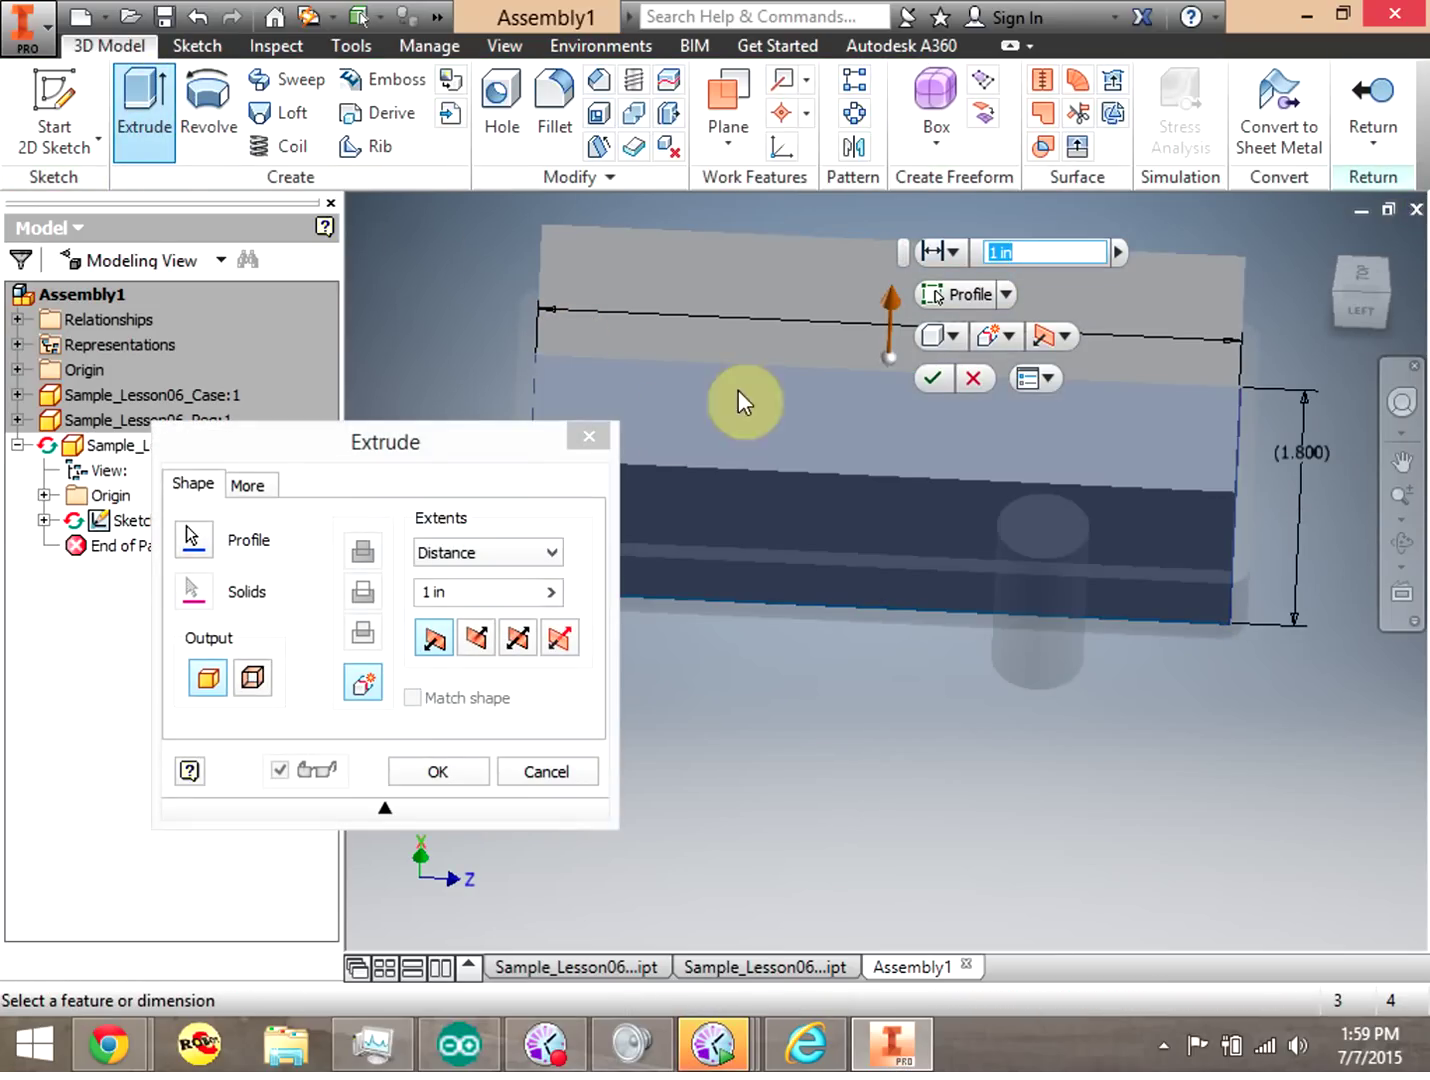
mouse_move(1355, 320)
left_mouse_down()
mouse_move(1253, 288)
mouse_move(1230, 960)
mouse_move(1218, 274)
mouse_move(1245, 297)
left_mouse_up()
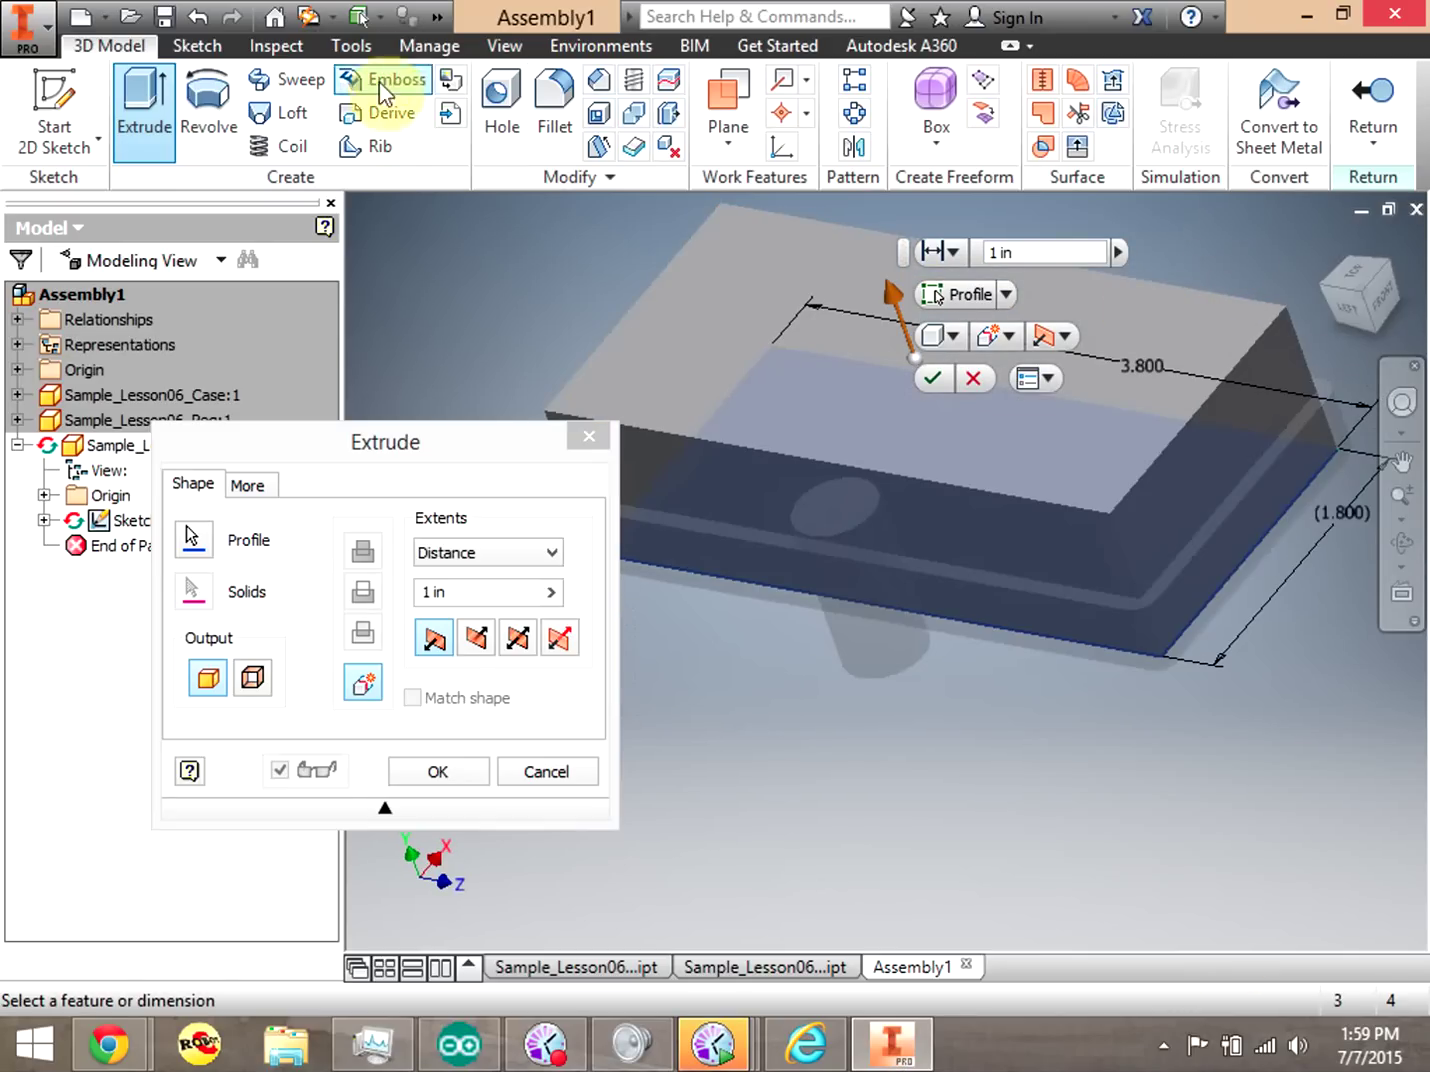
left_click(430, 594)
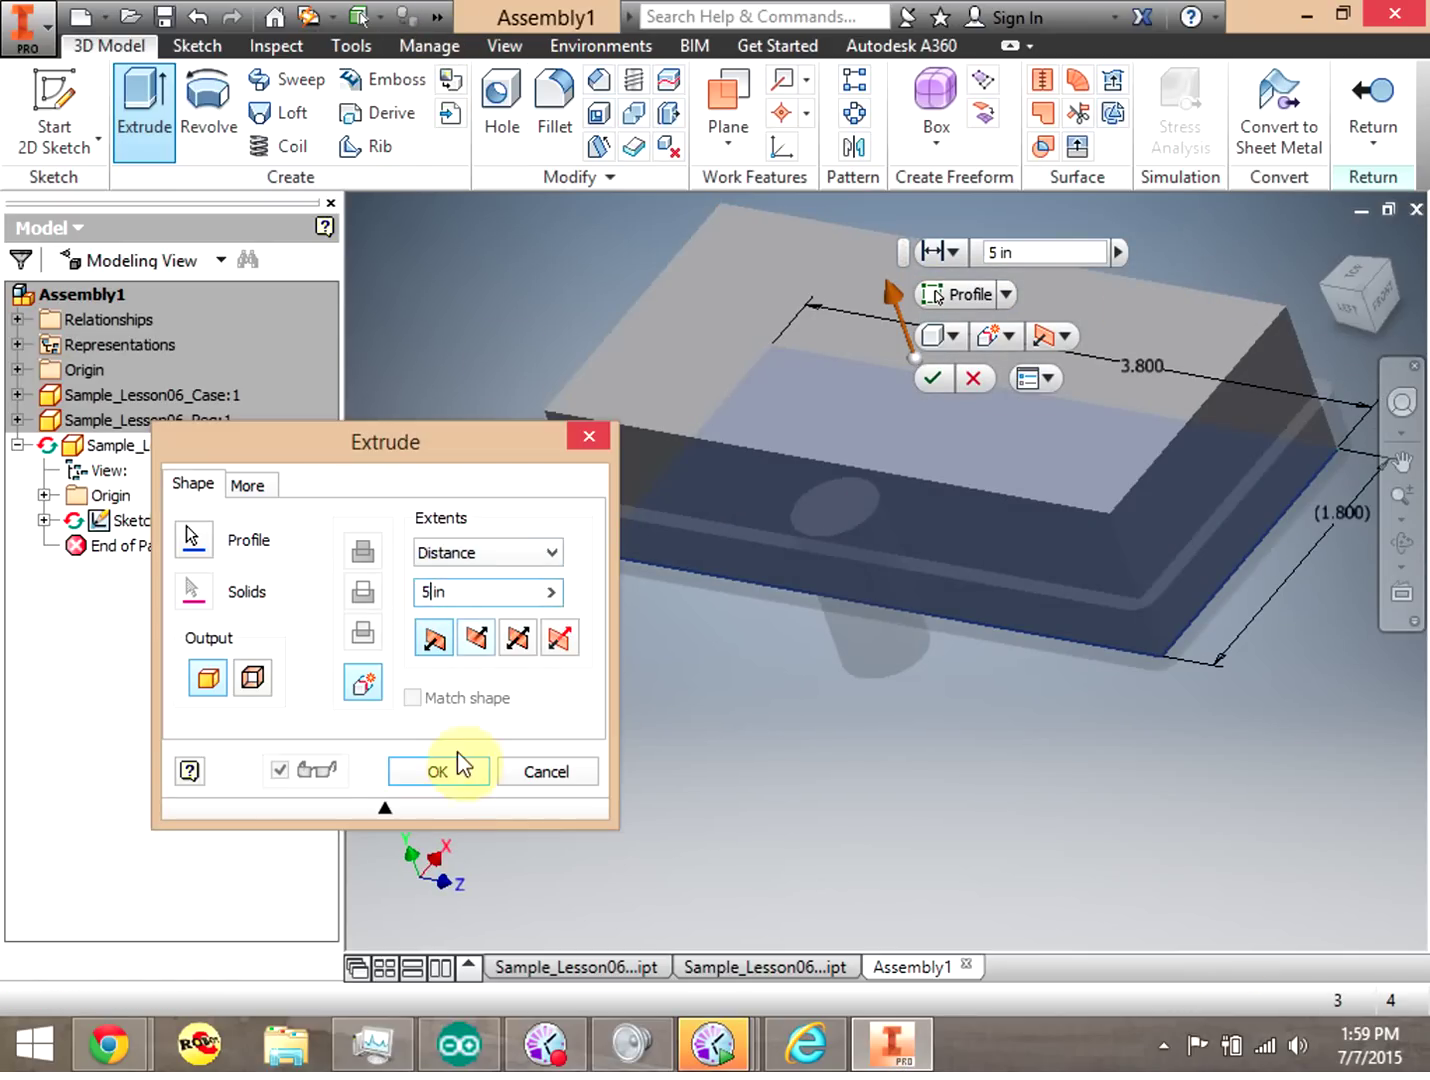
left_click(432, 591)
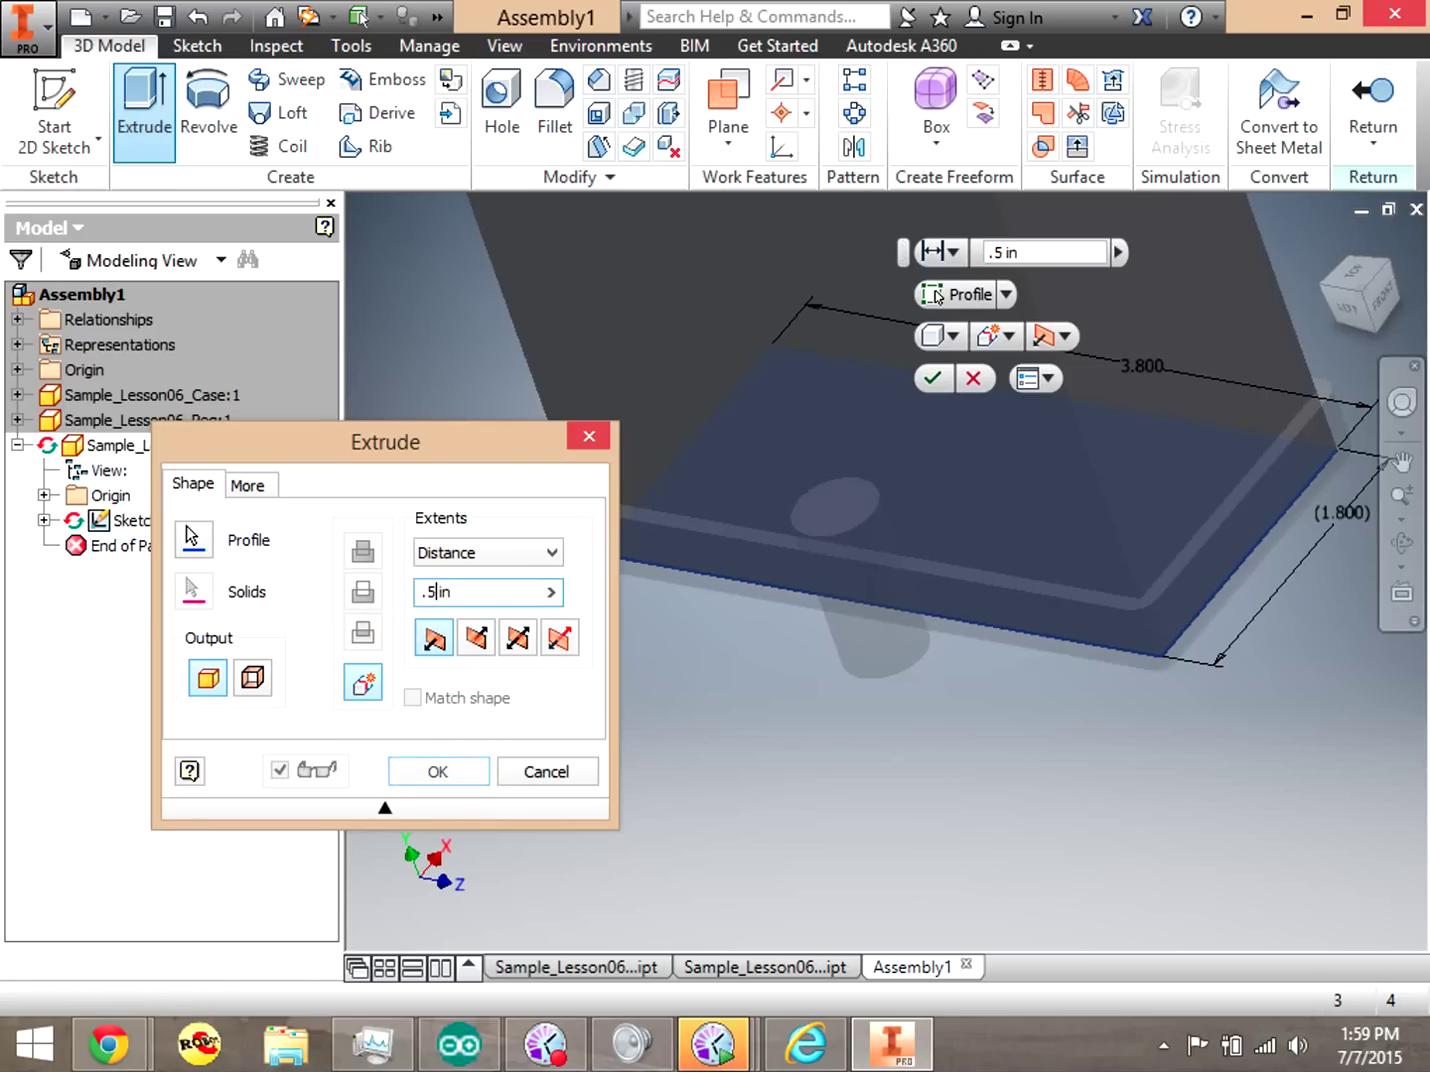
left_click(490, 690)
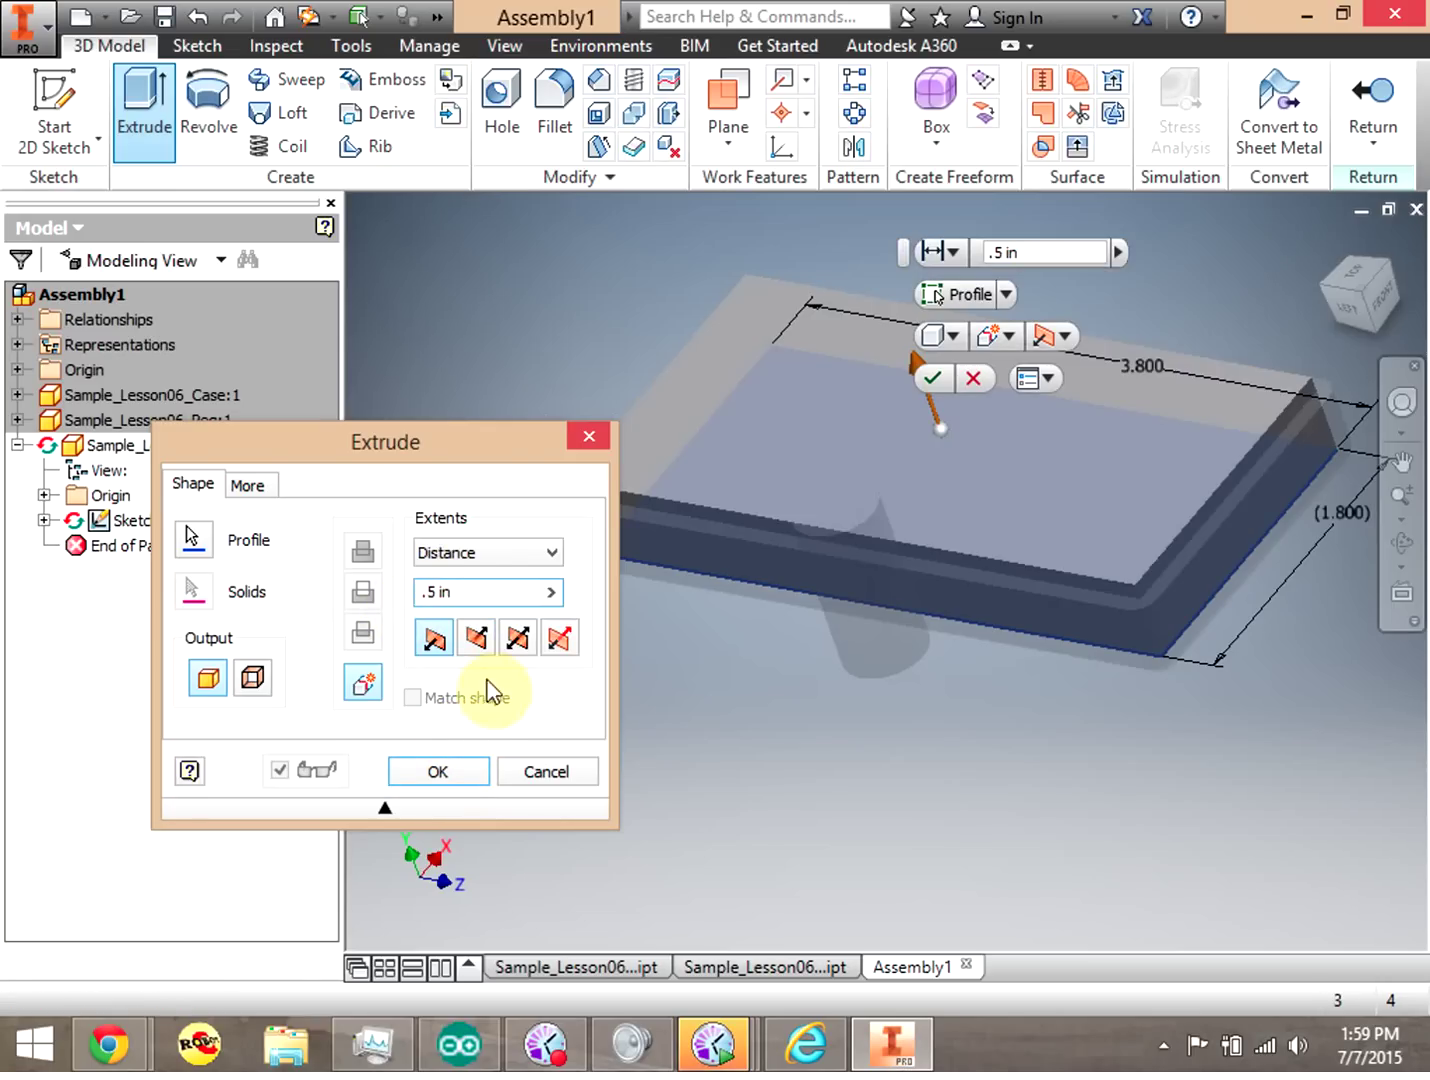
left_click(468, 771)
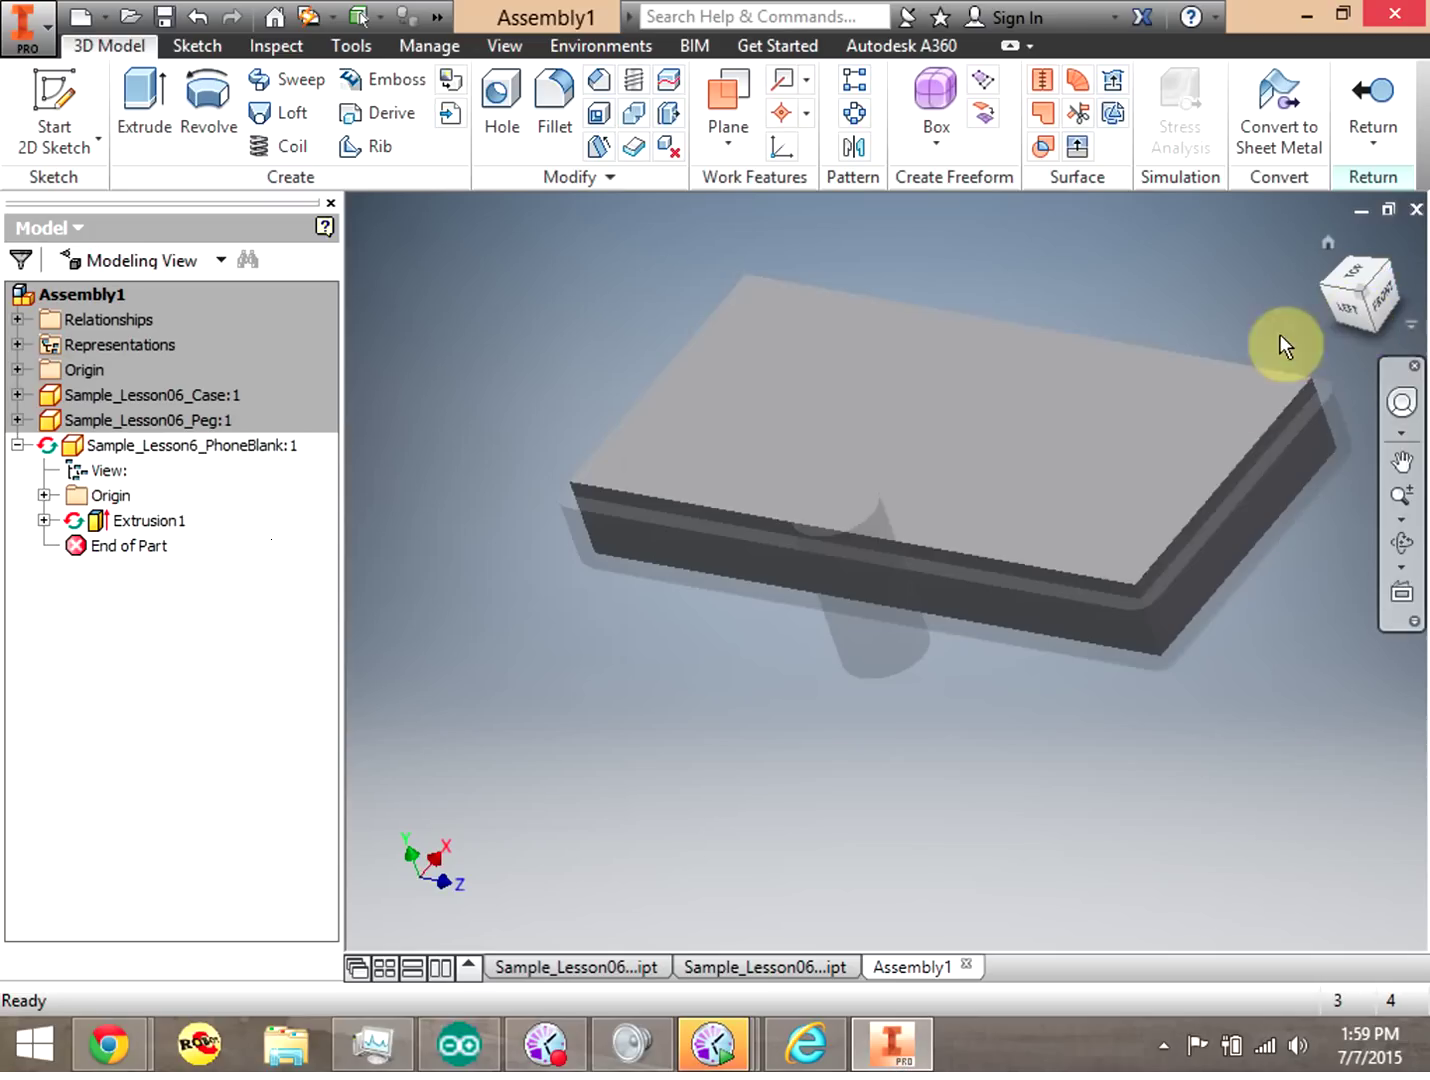
left_click(756, 347)
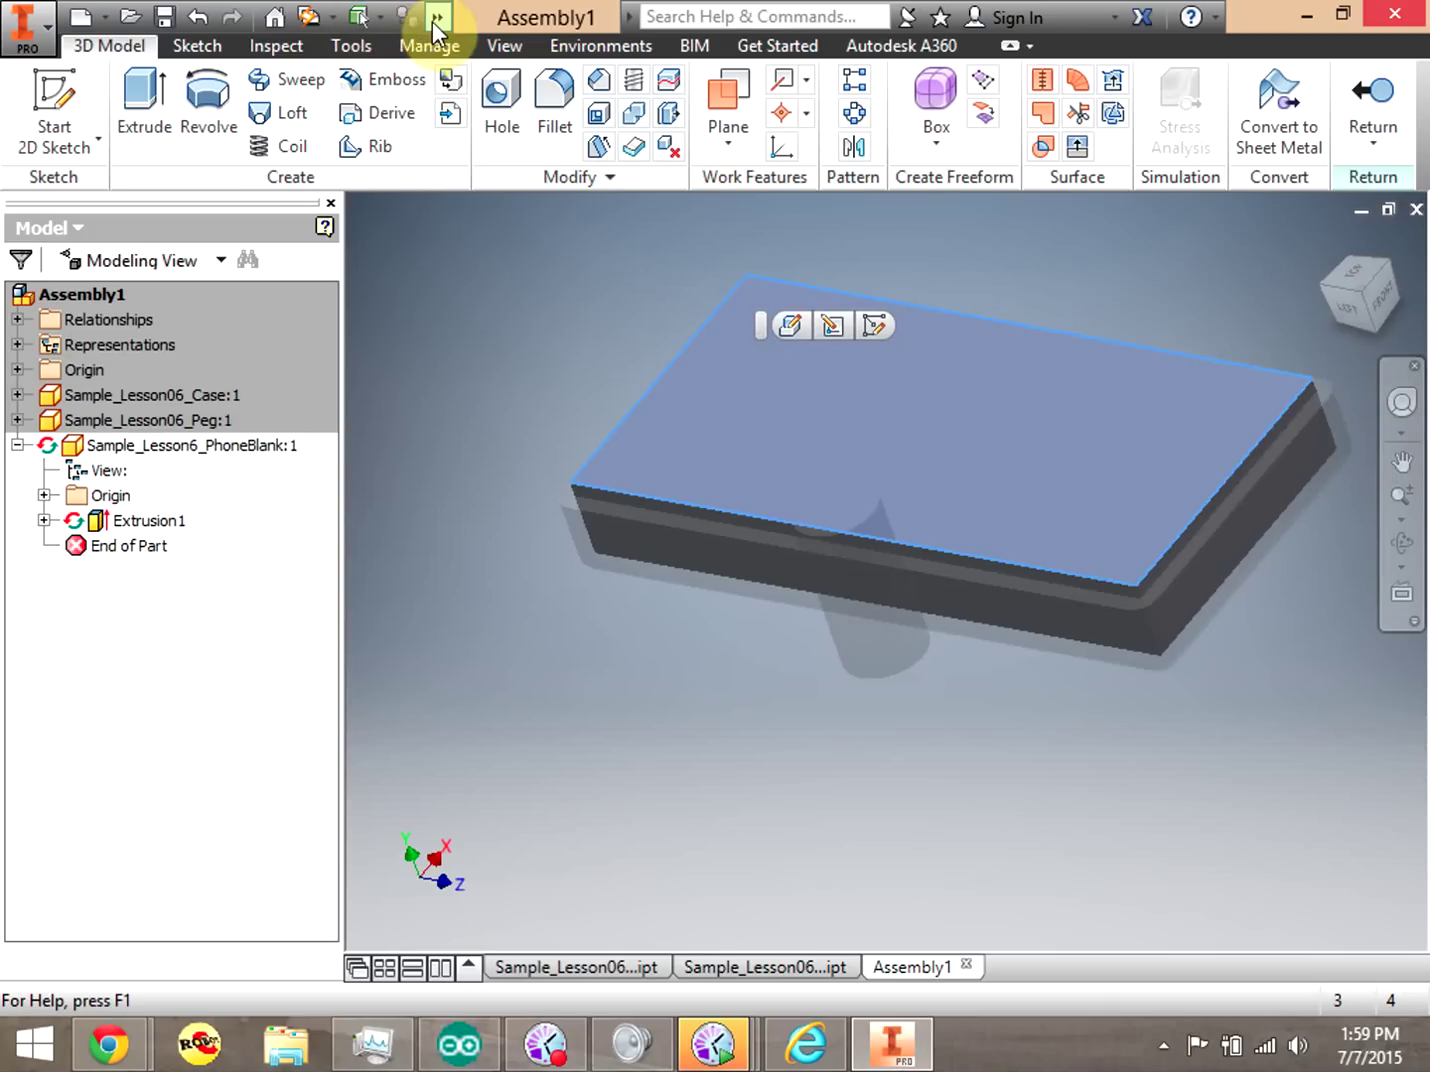
left_click(434, 19)
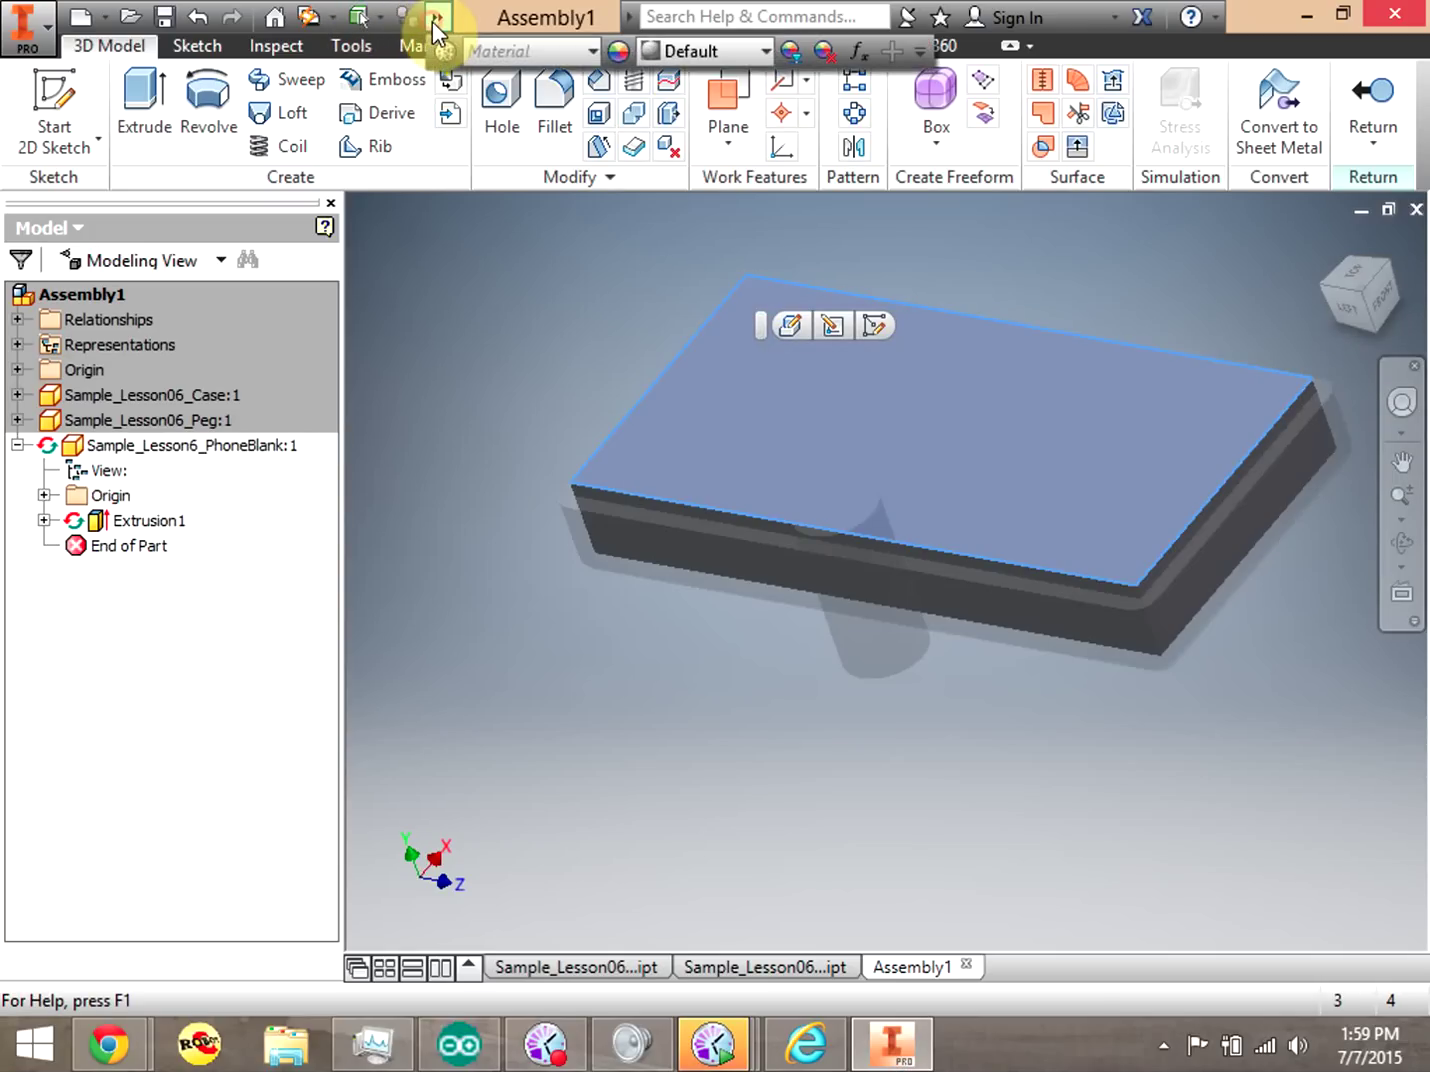
left_click(585, 52)
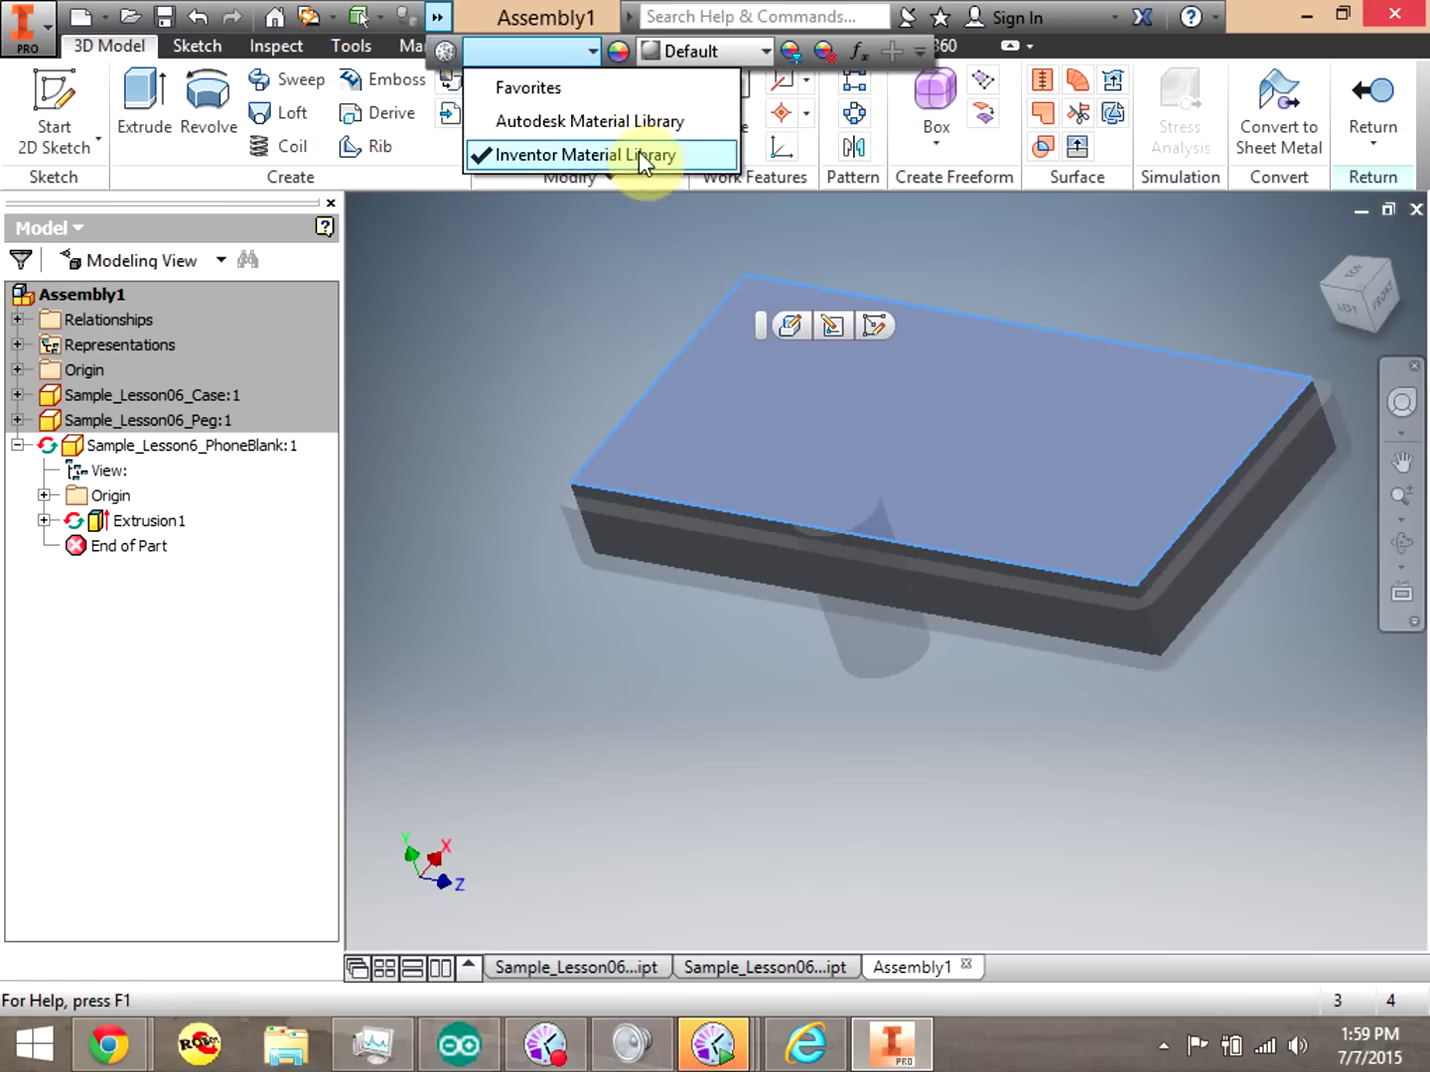
left_click(596, 49)
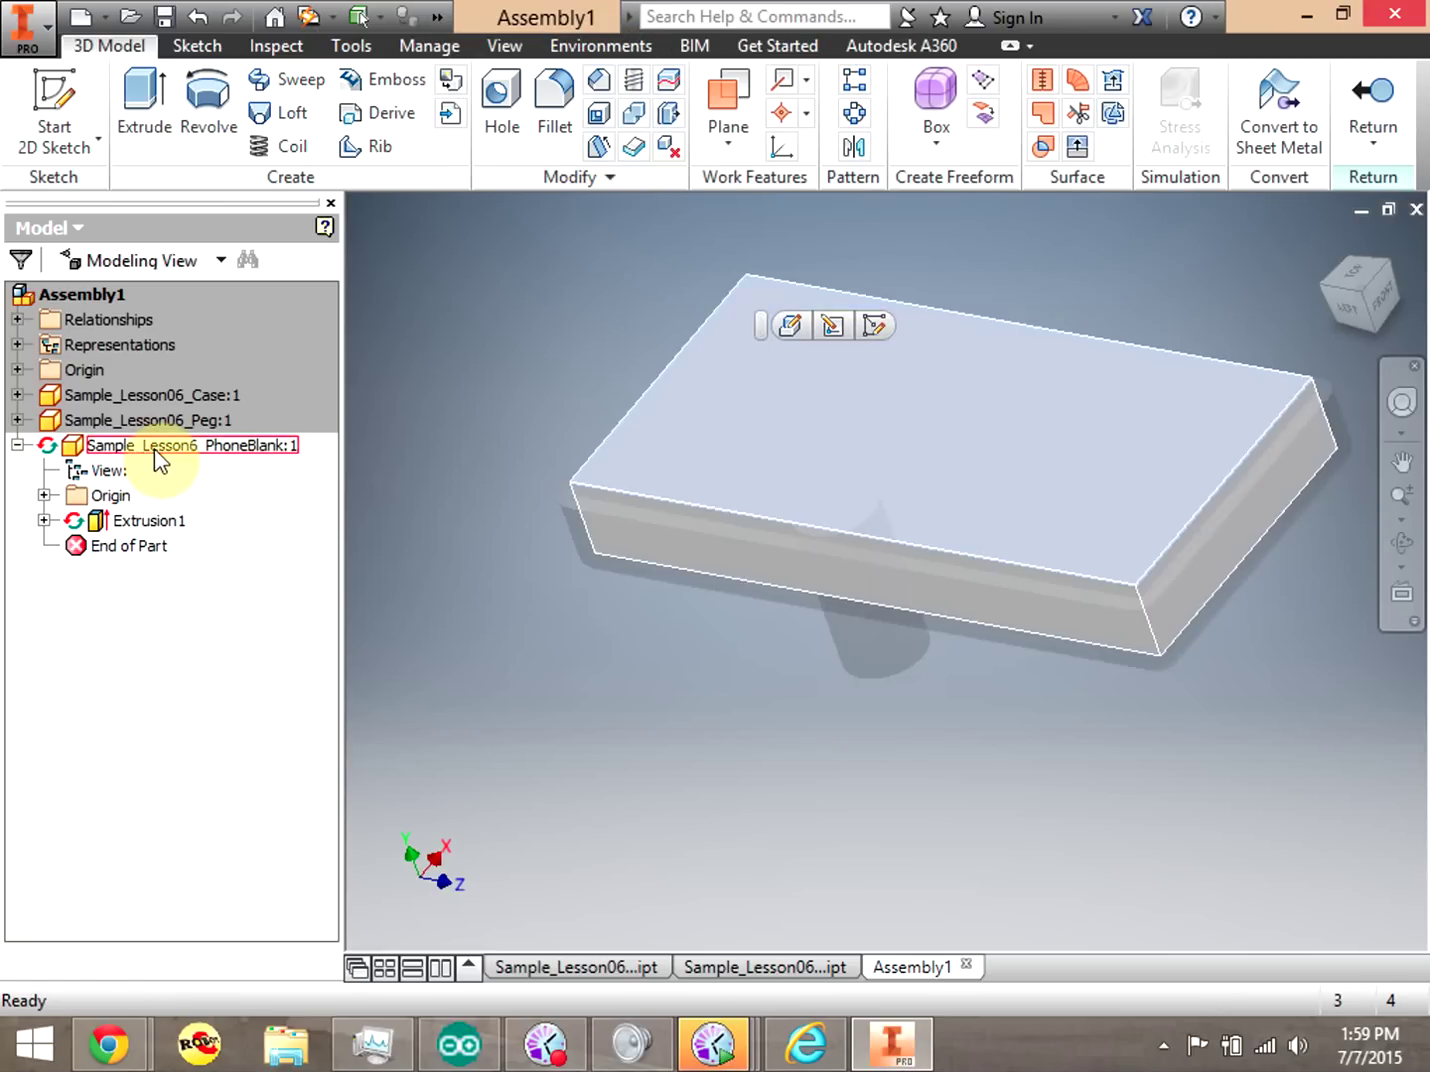
Assign the Wood (Maple) material from the Inventor Material Library to the whole phone blank part.
left_click(154, 445)
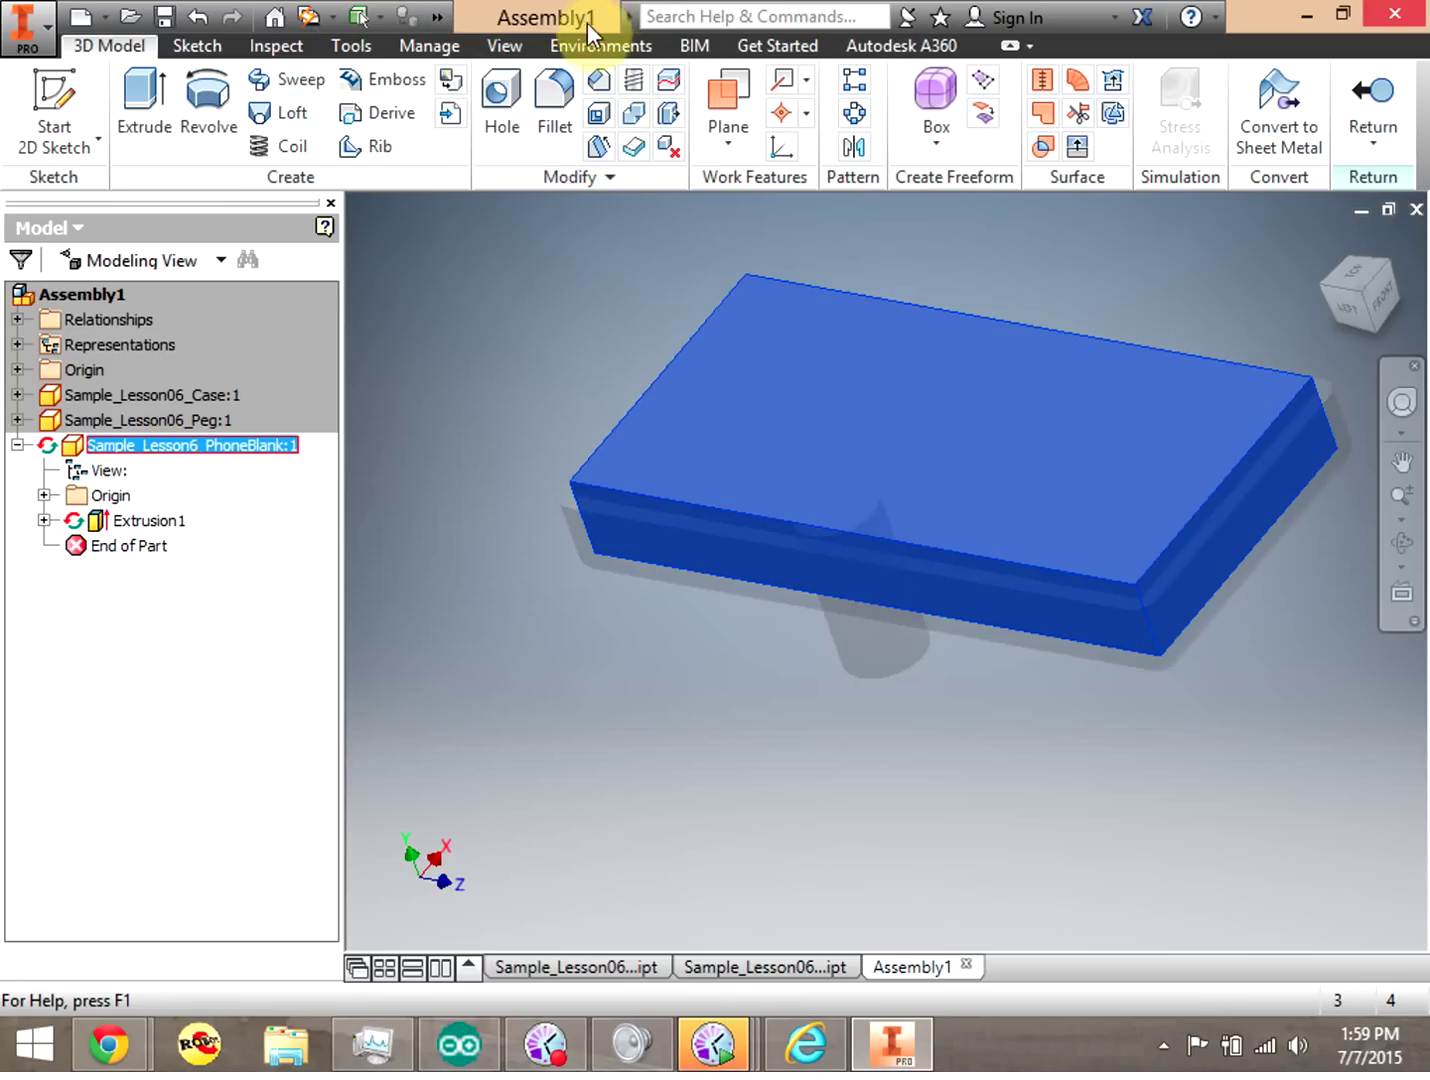
left_click(432, 18)
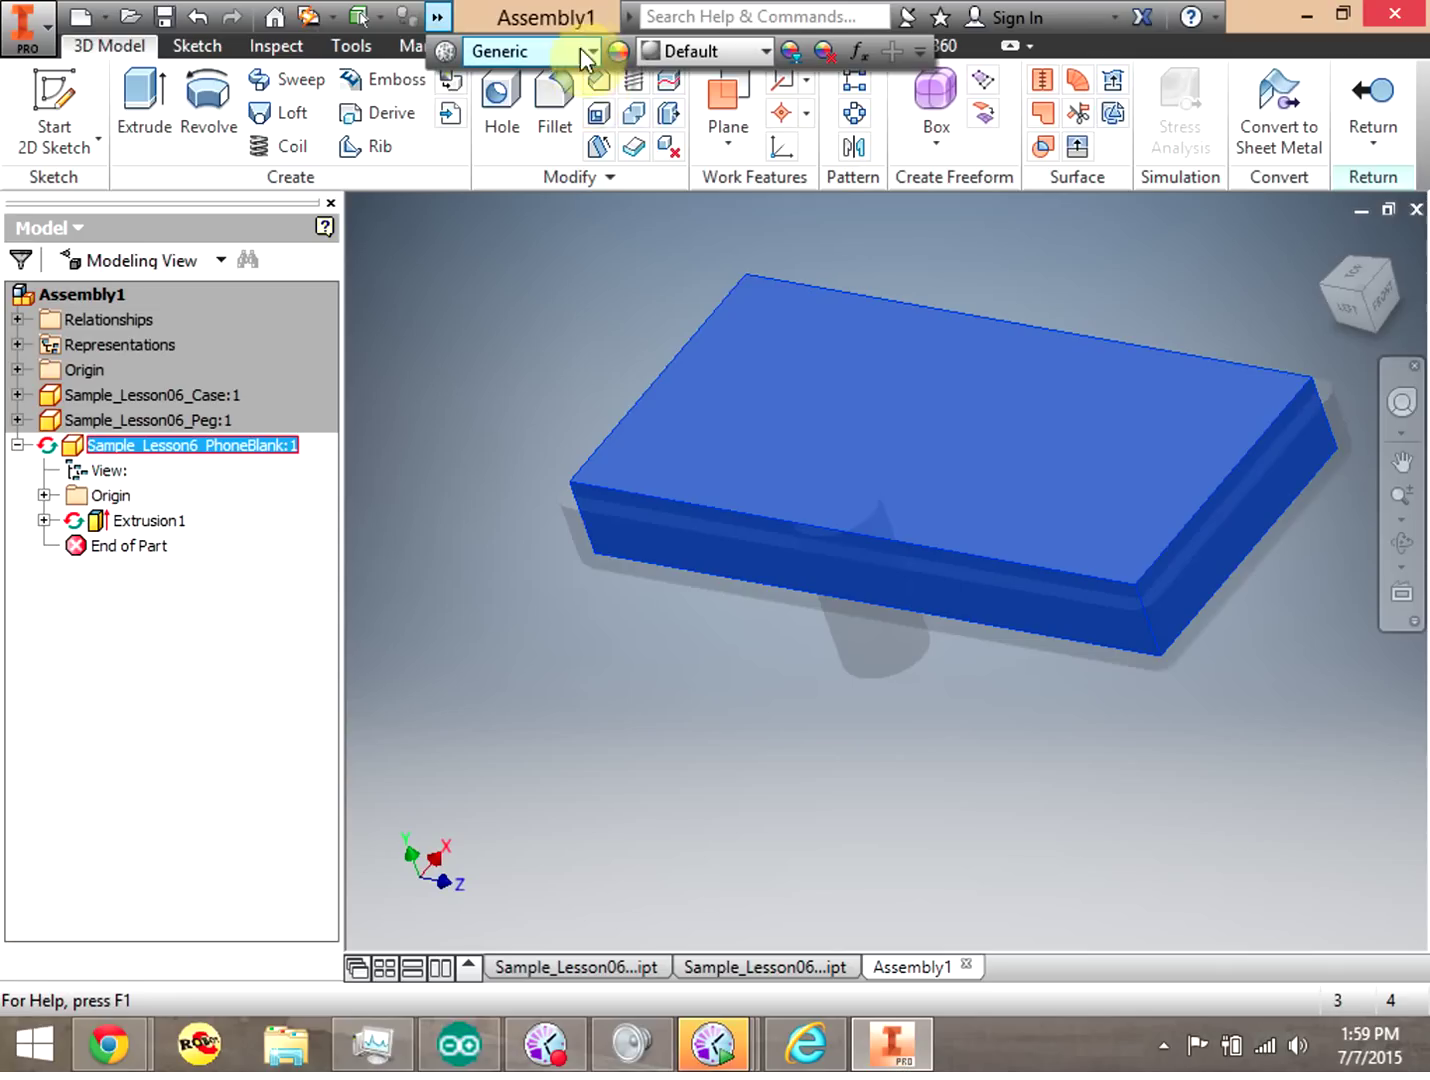
left_click(588, 52)
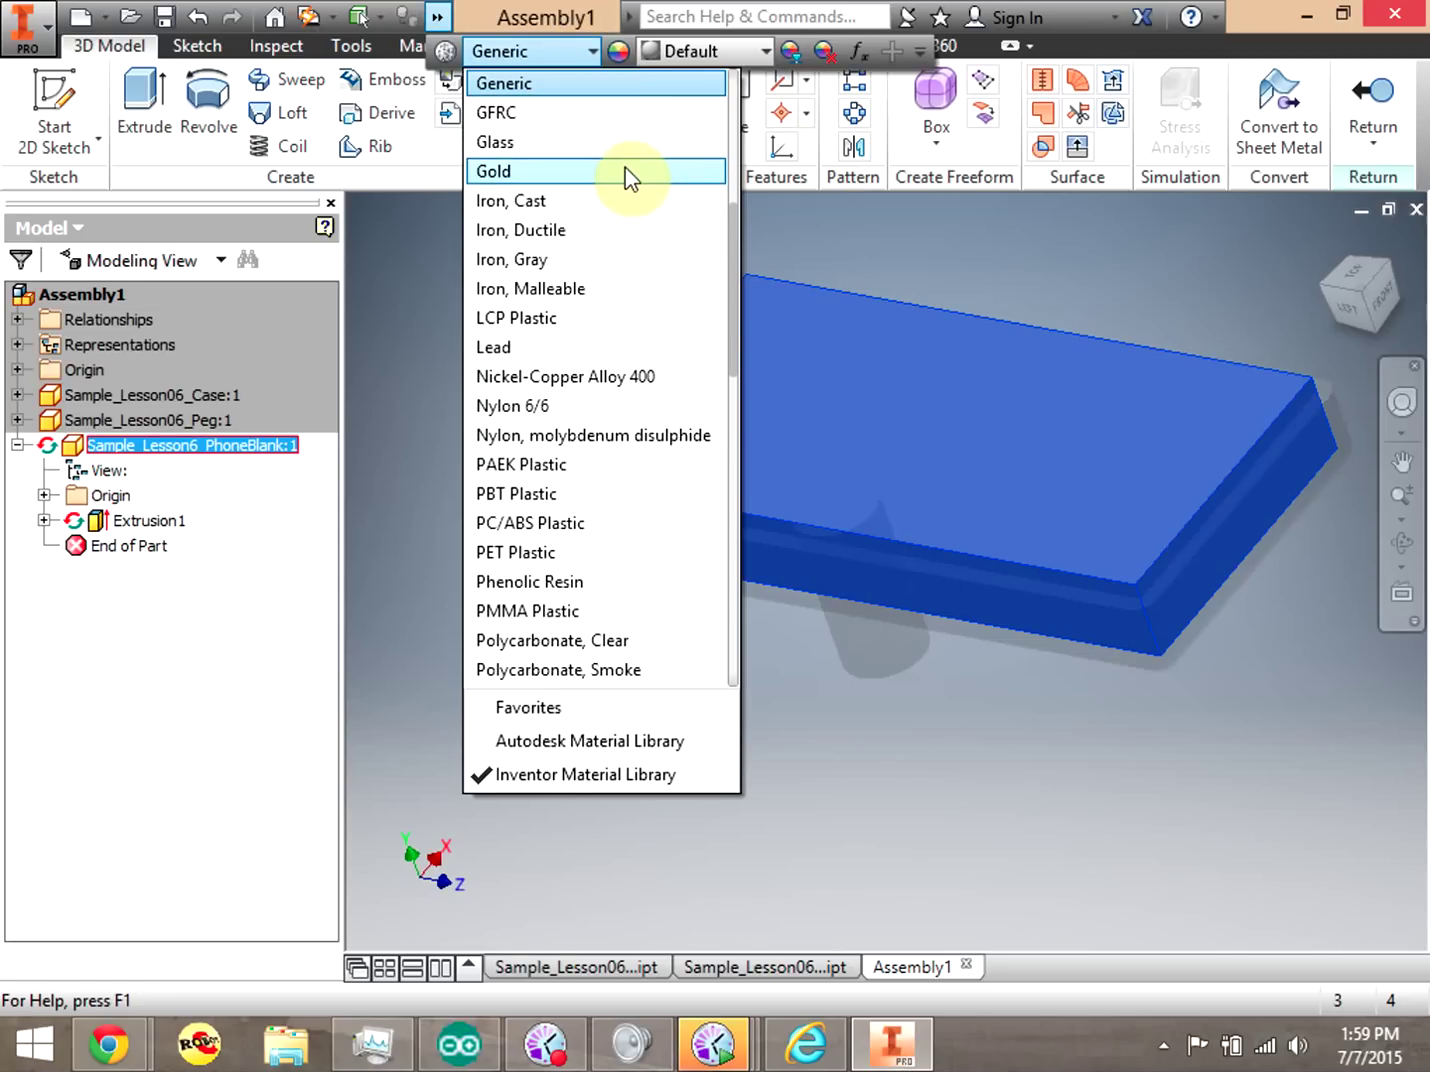
mouse_move(732, 255)
left_mouse_down()
mouse_move(735, 289)
mouse_move(705, 90)
left_mouse_up()
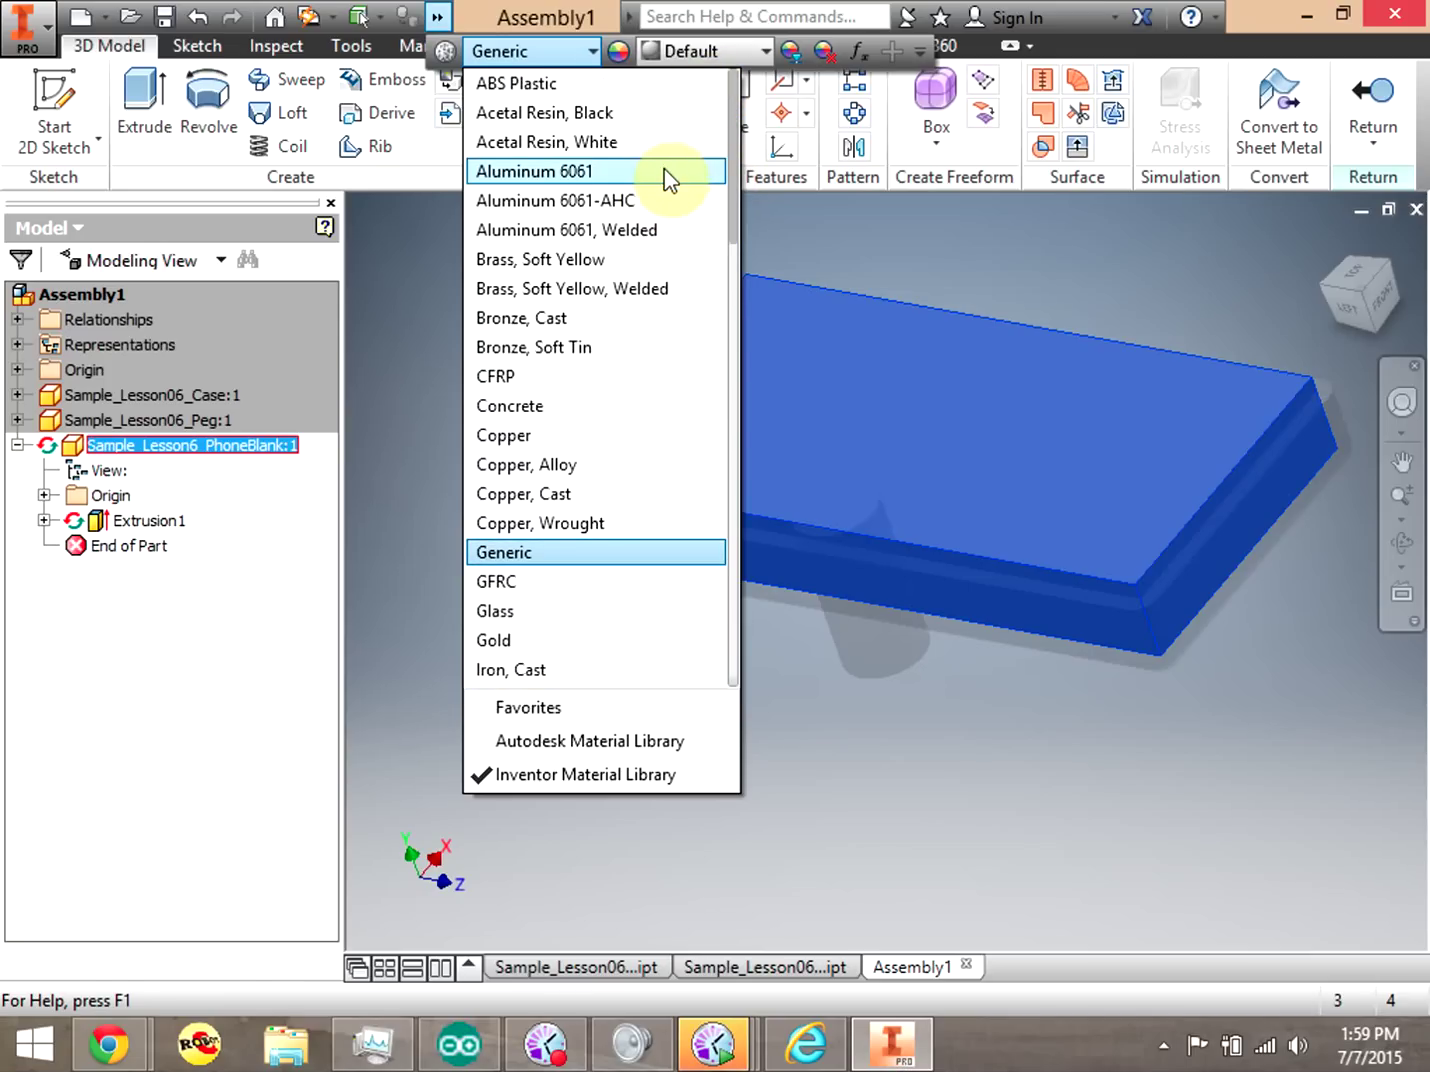
mouse_move(724, 170)
left_mouse_down()
mouse_move(755, 426)
mouse_move(759, 681)
left_mouse_up()
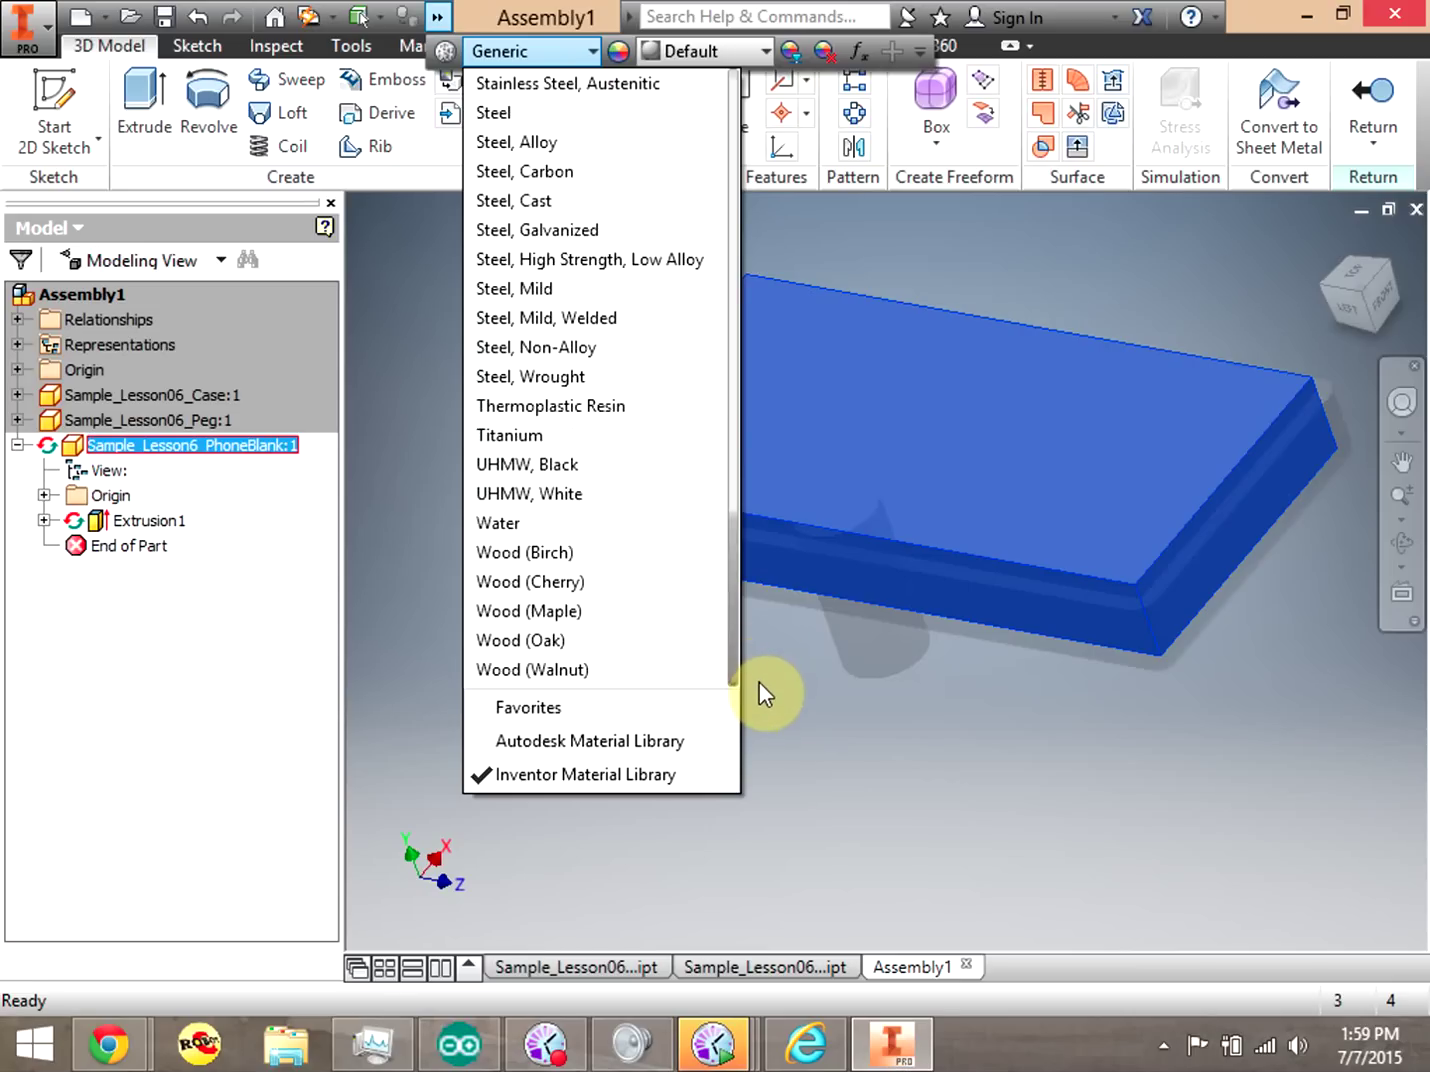
left_click(603, 609)
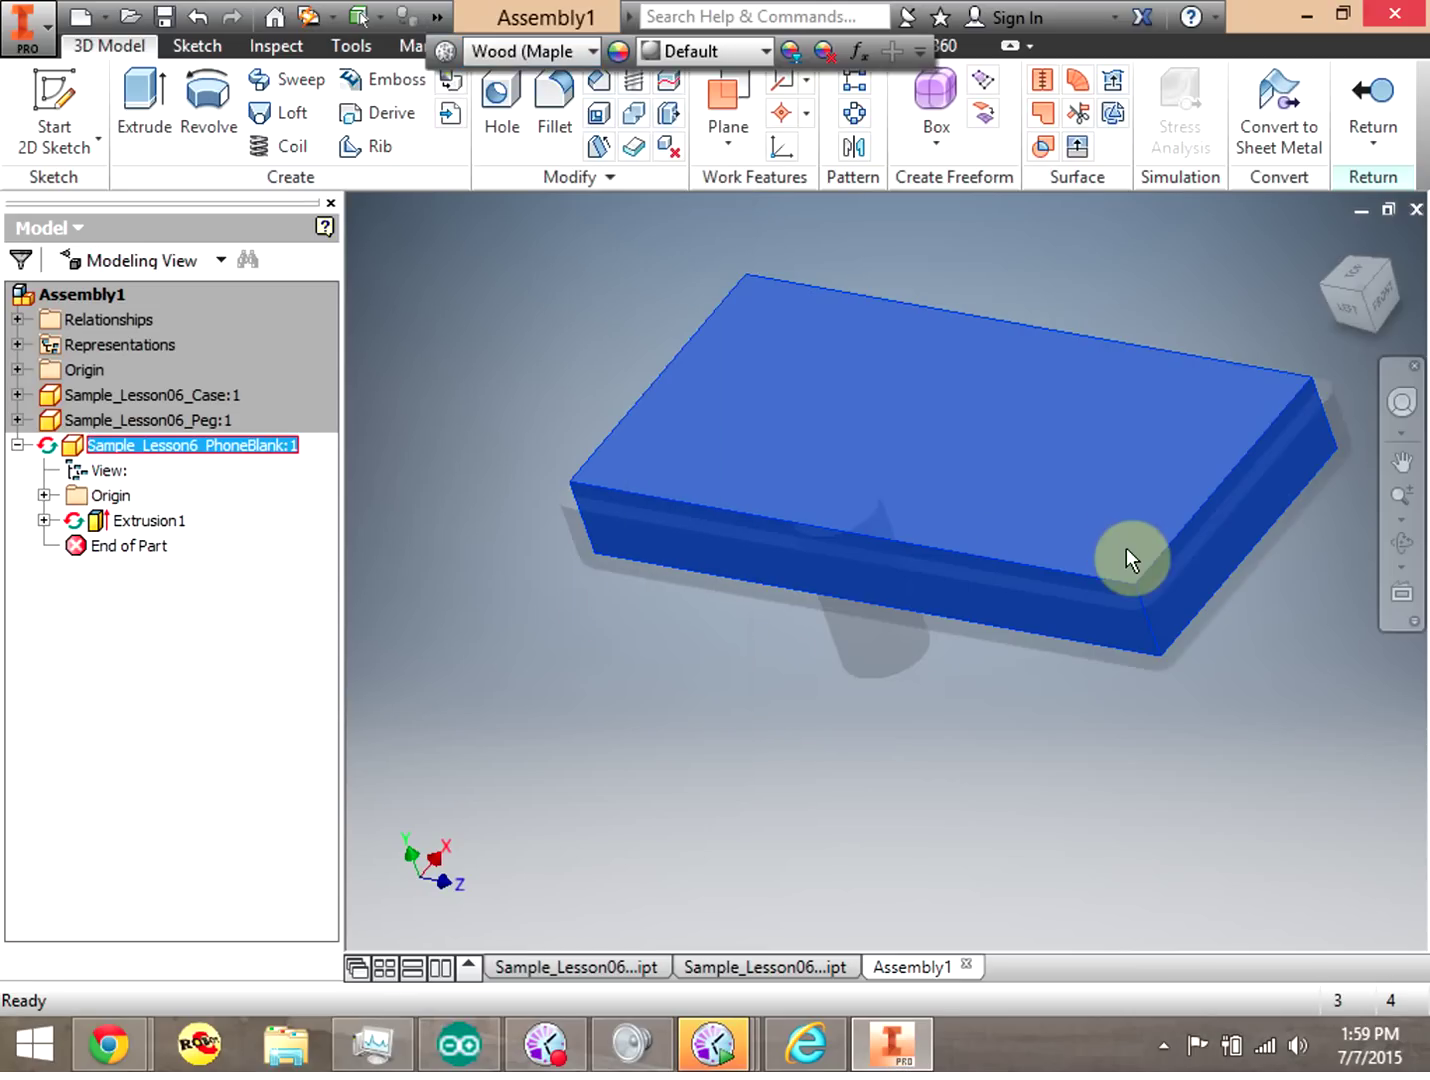
mouse_move(1340, 294)
left_mouse_down()
mouse_move(1300, 310)
mouse_move(1342, 296)
left_mouse_up()
left_click(1134, 289)
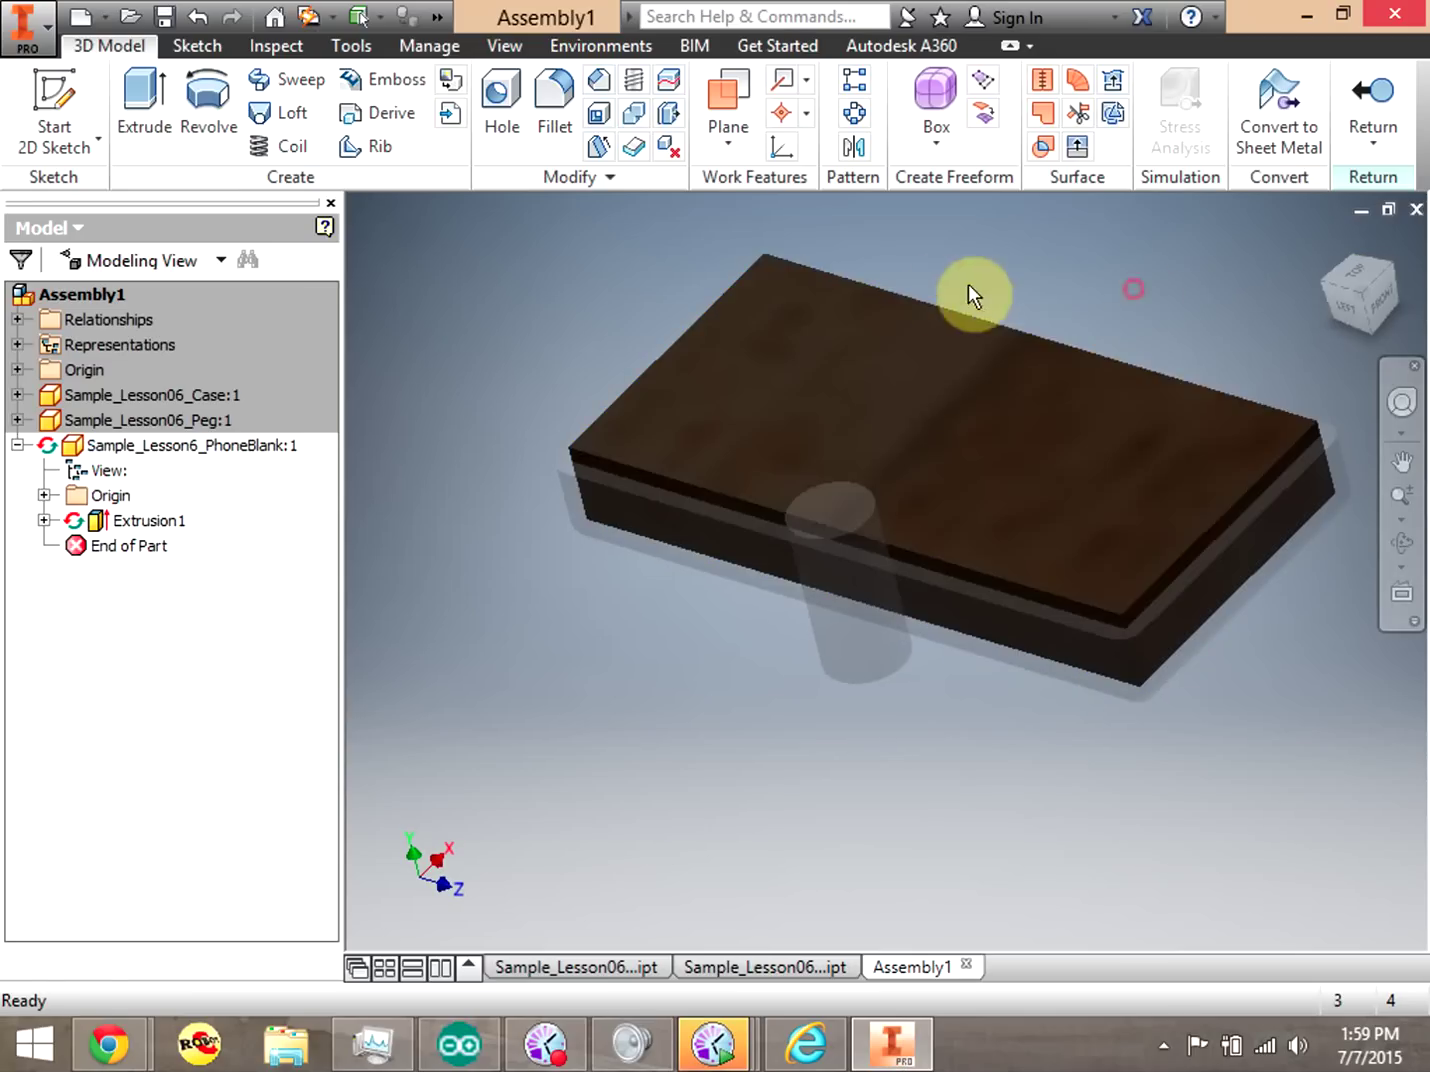
Set the material of the whole phone blank part to Aluminum 6061.
left_click(840, 460)
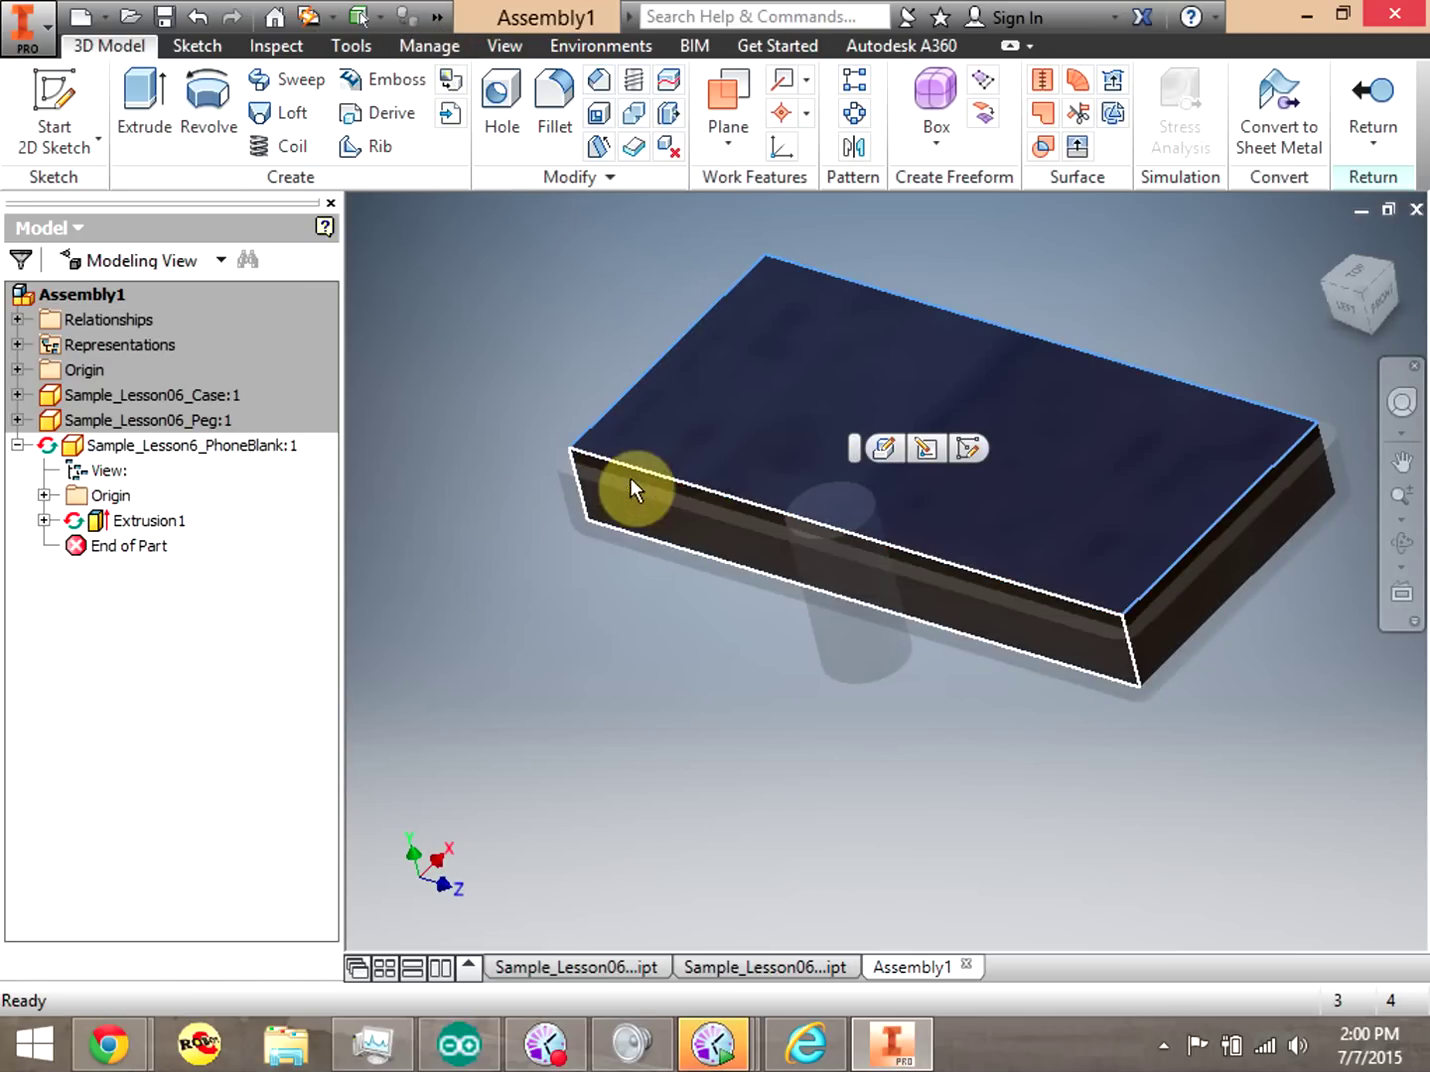
left_click(240, 445)
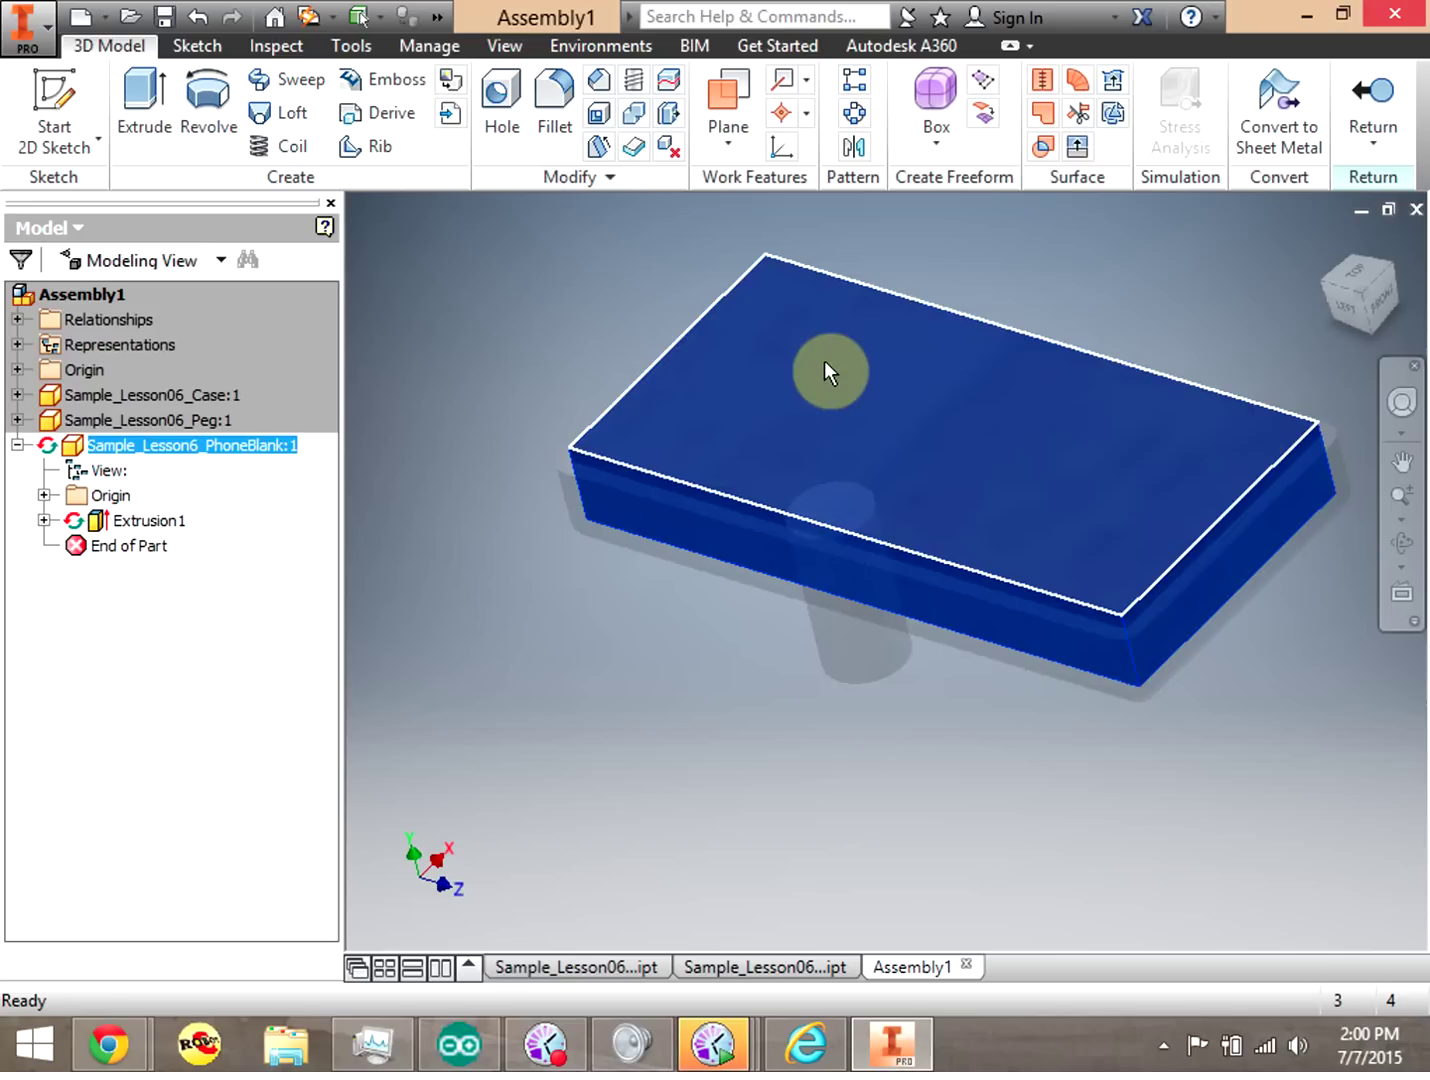
left_click(824, 360)
left_click(152, 446)
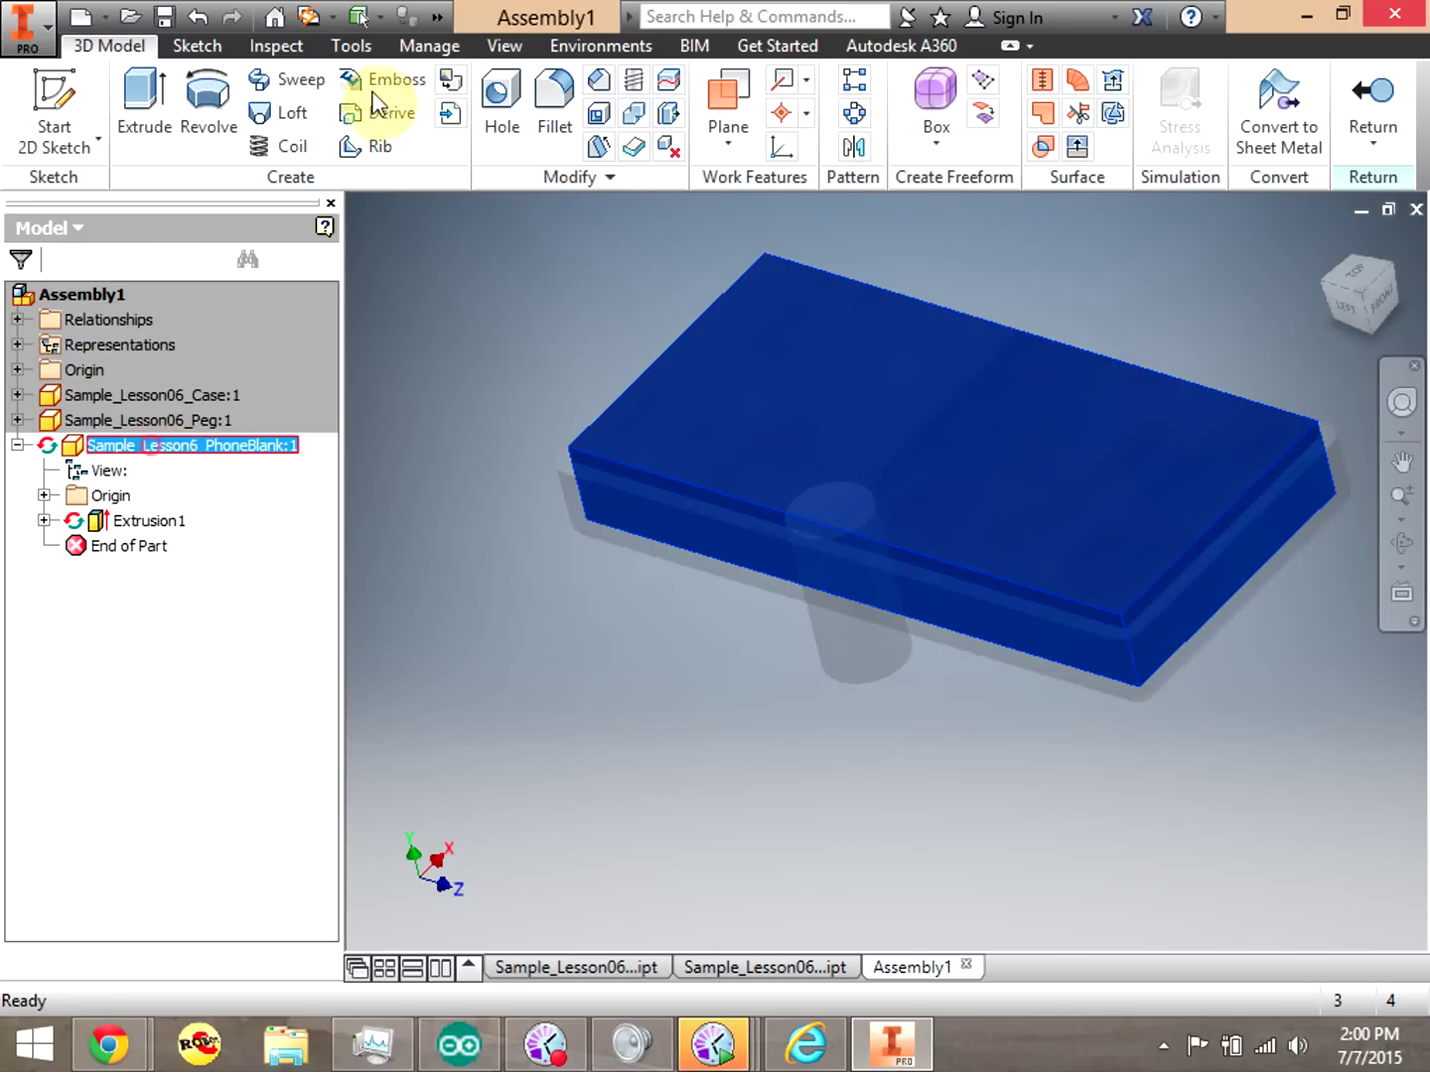
left_click(437, 17)
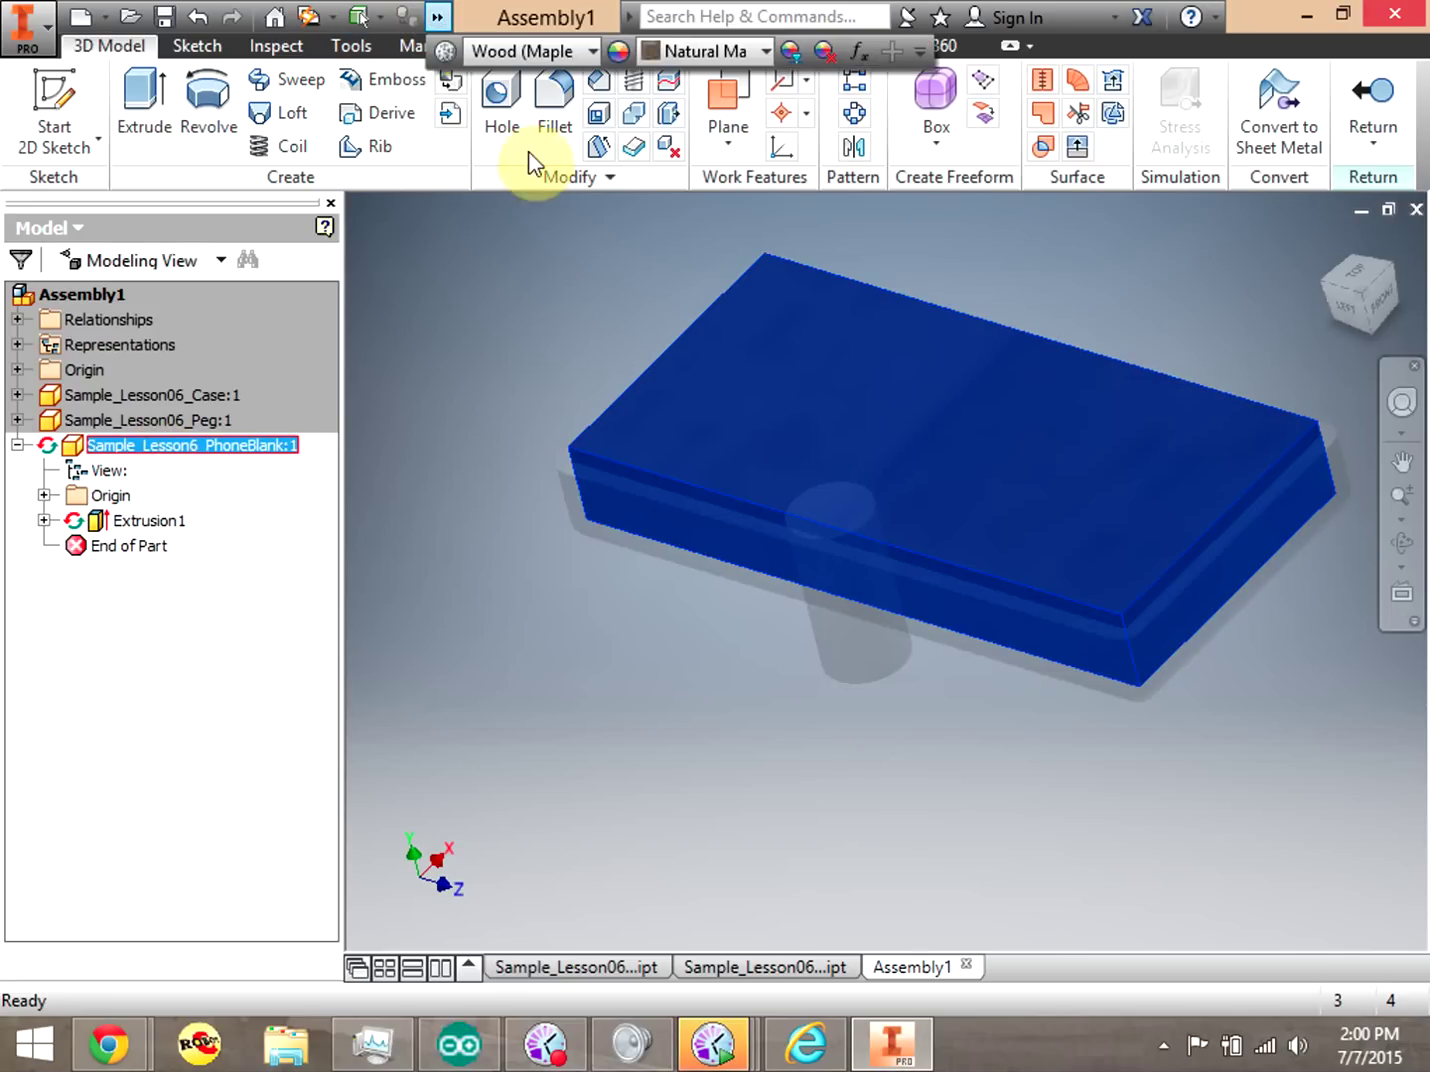
left_click(596, 50)
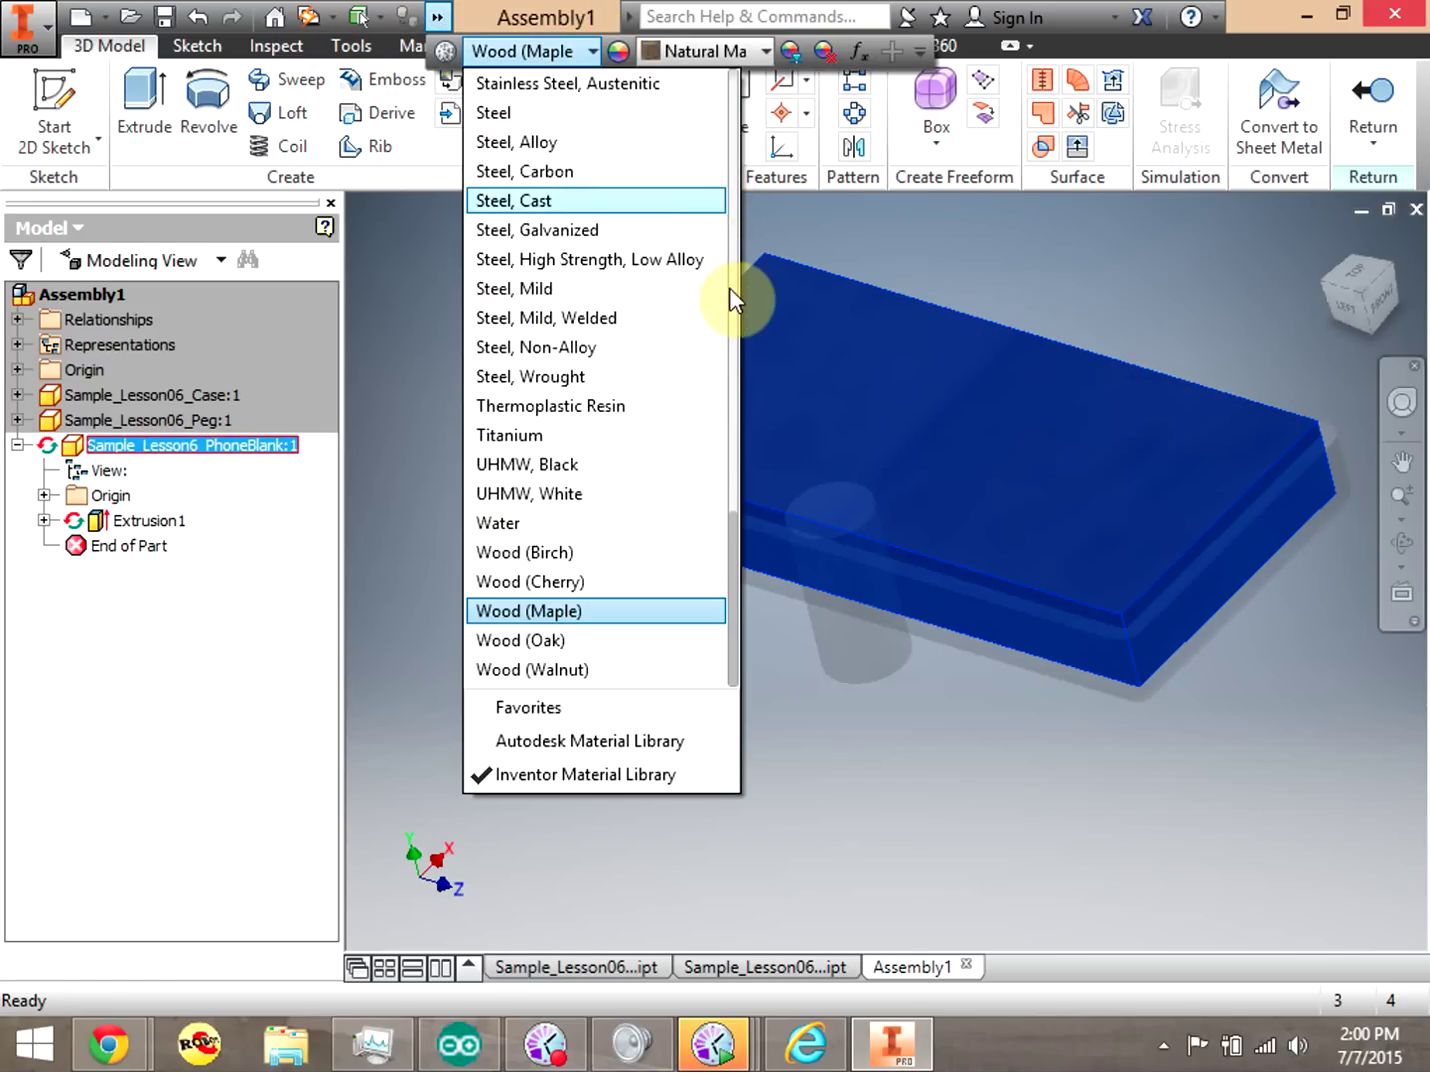
left_click(731, 207)
left_click(731, 540)
left_click_drag(737, 542, 731, 115)
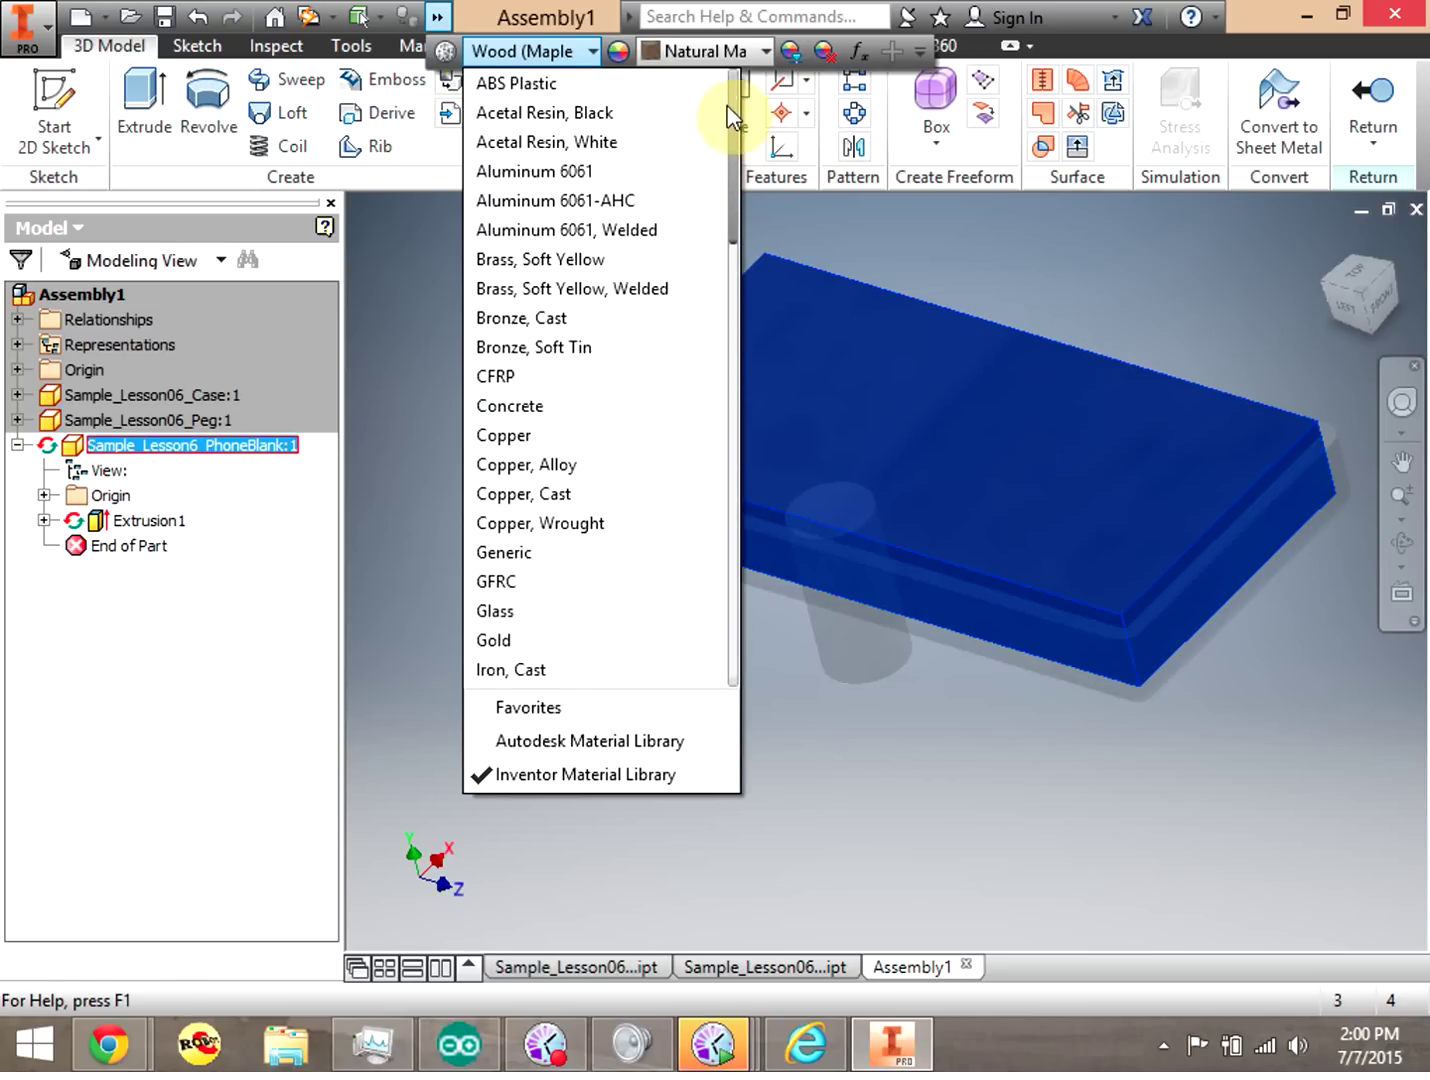
left_click(621, 174)
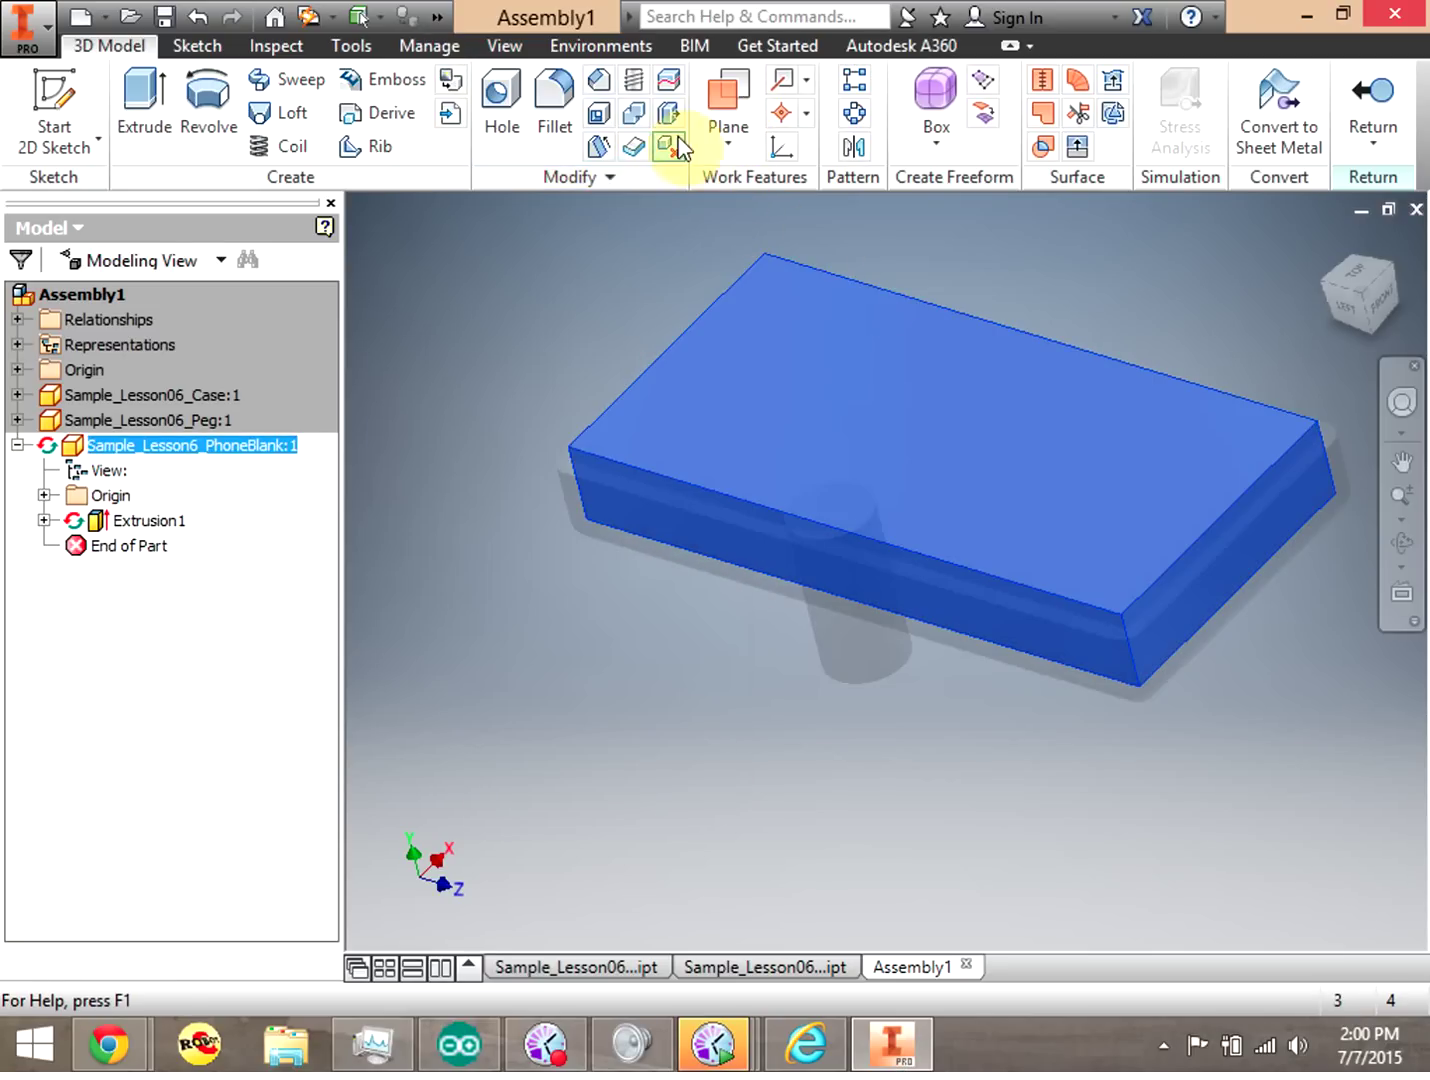
Override the phone blank's appearance with Polished Brushed from the Inventor Material Library.
mouse_move(458, 25)
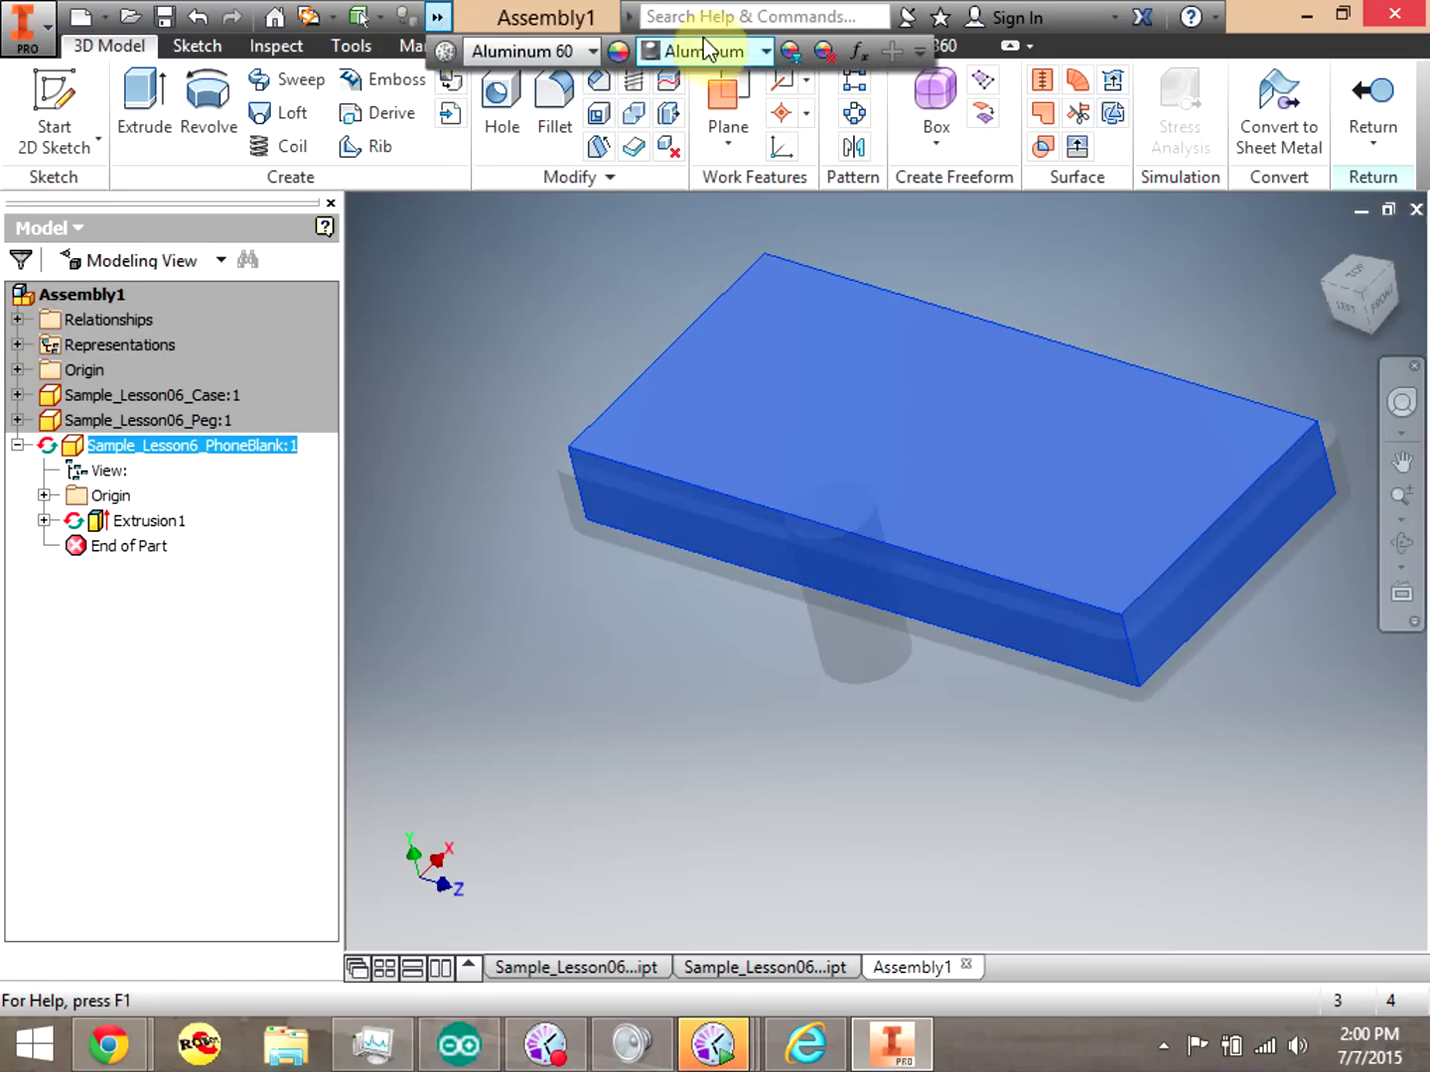
left_click(770, 50)
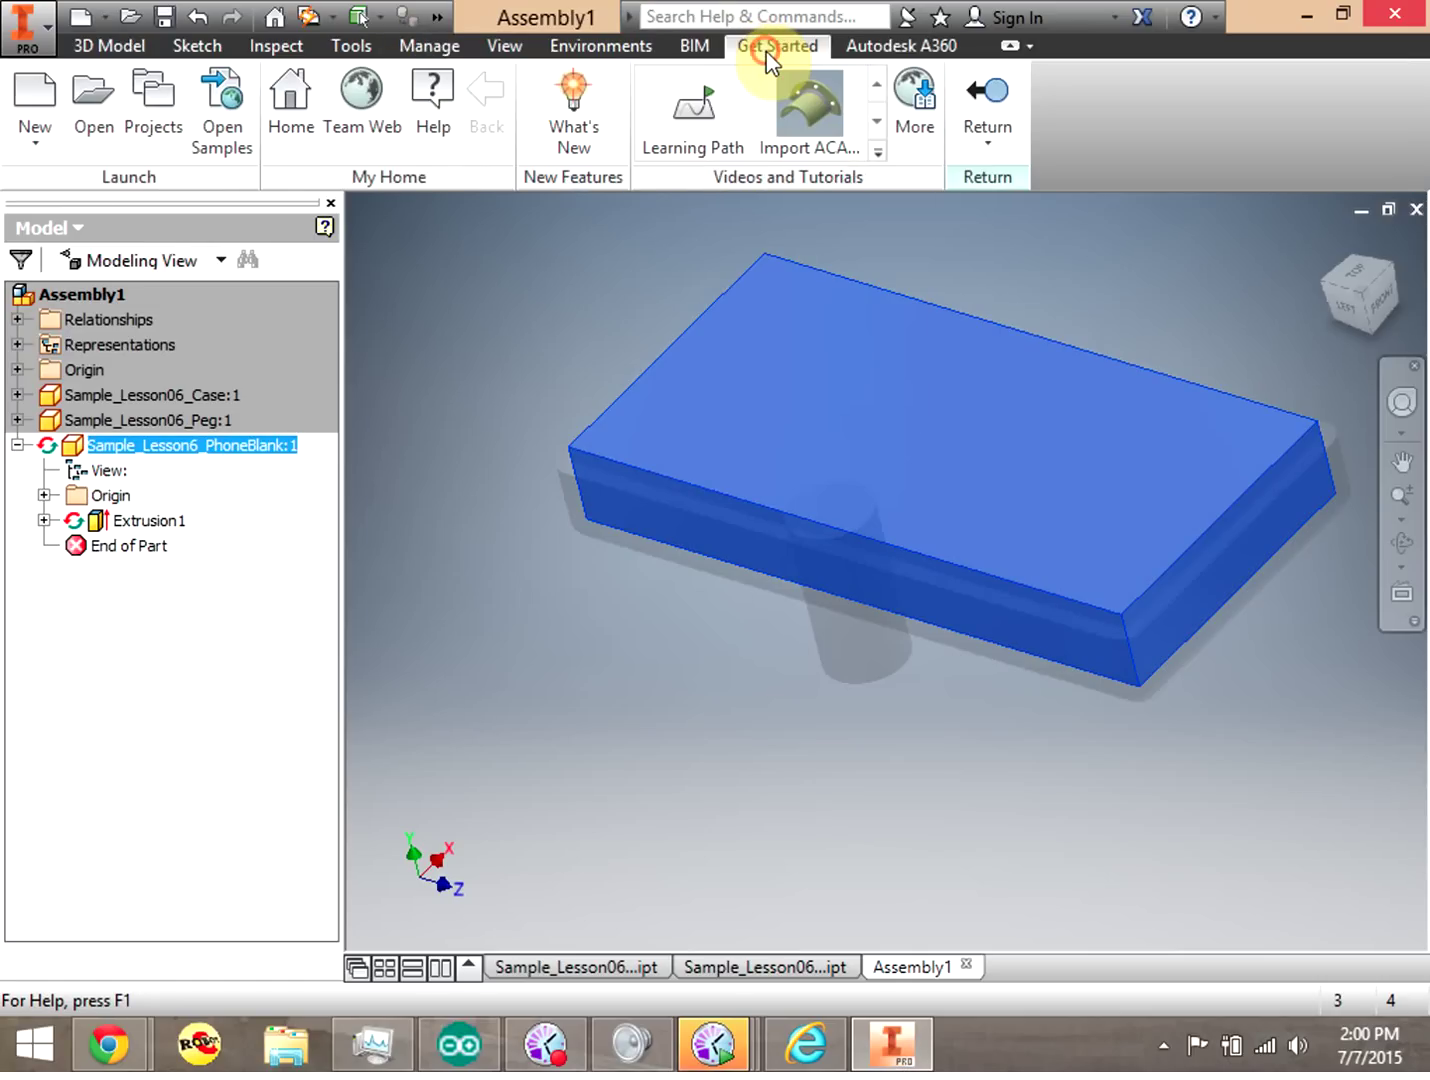
left_click(109, 45)
left_click(446, 21)
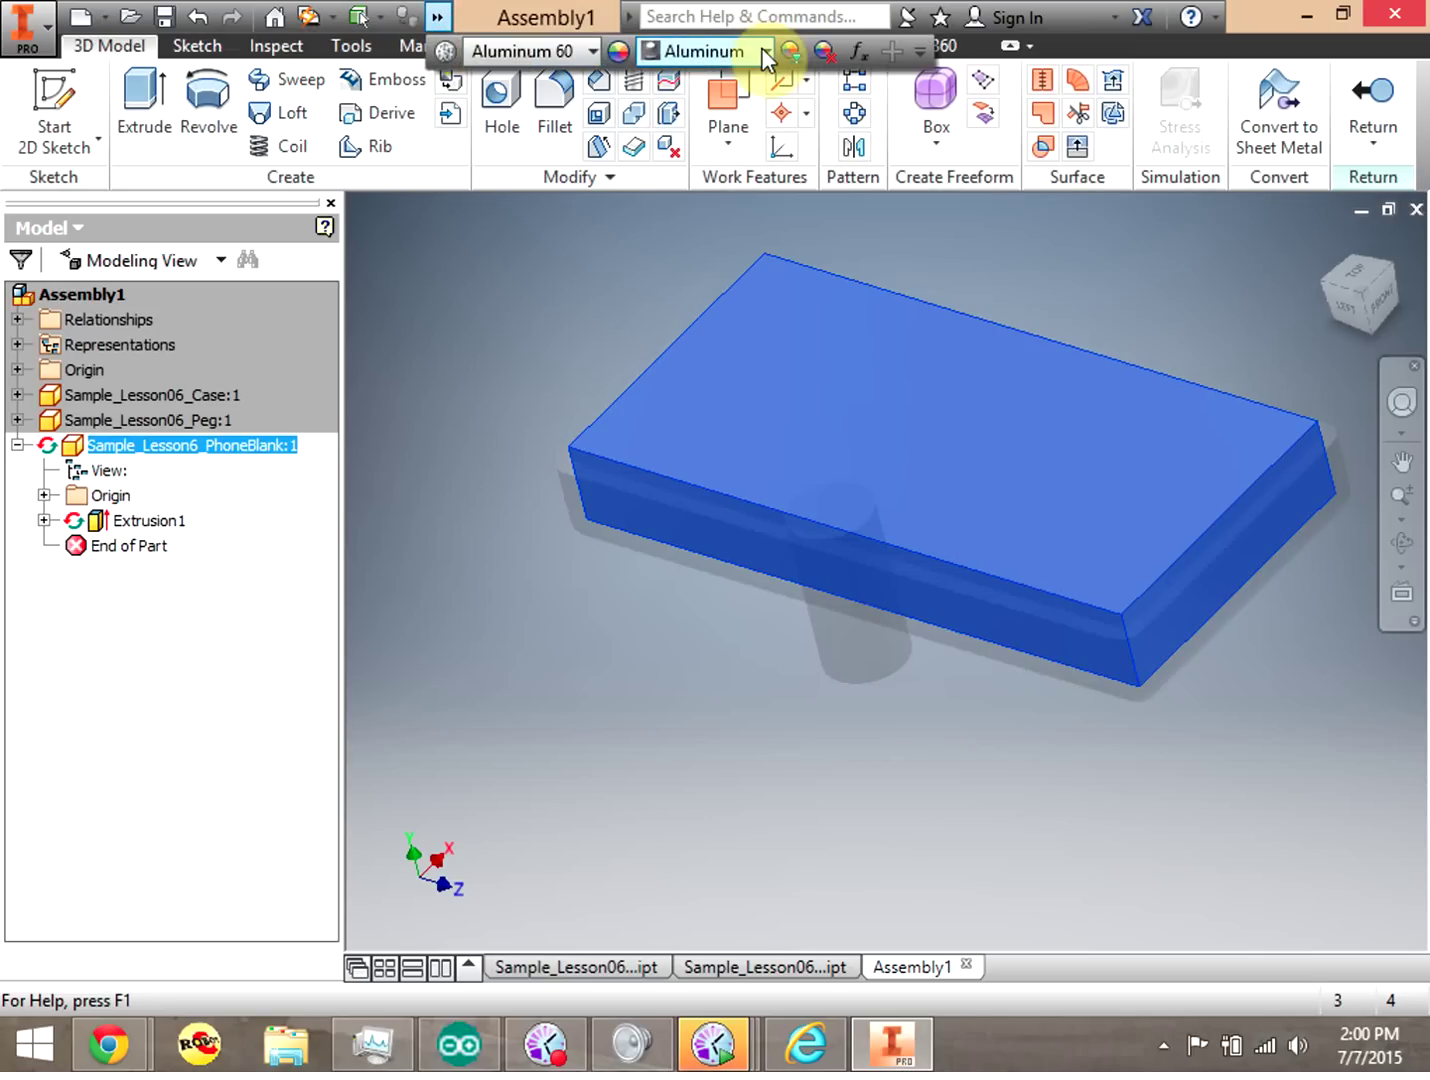
left_click(766, 52)
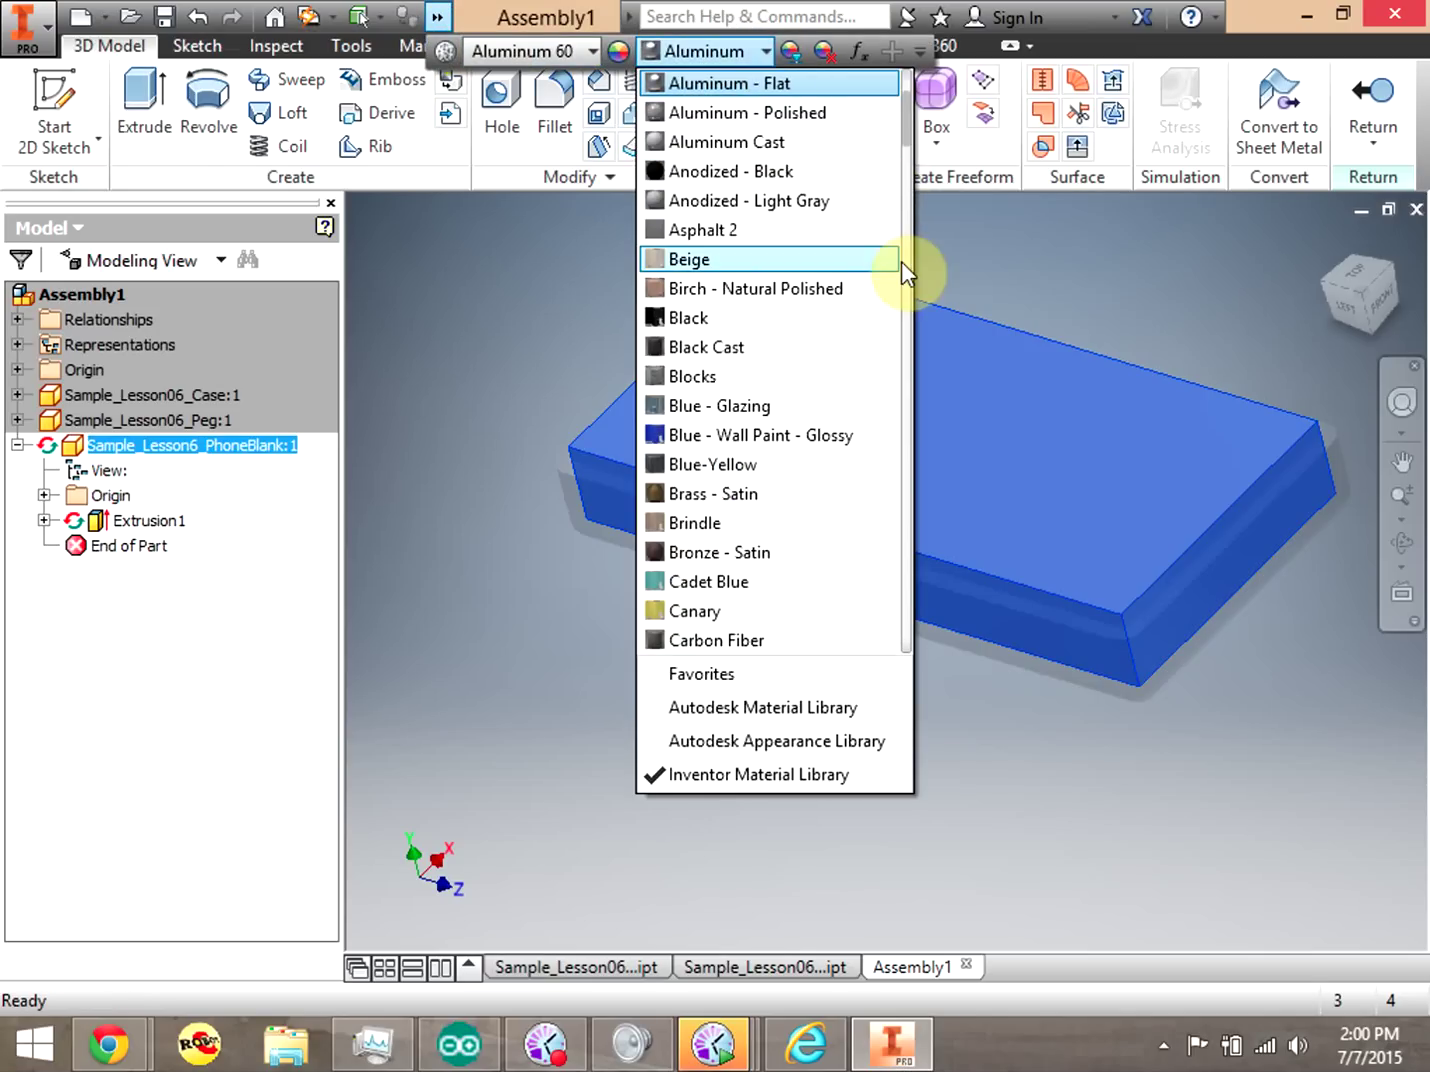
scroll(860, 138, "down", 6)
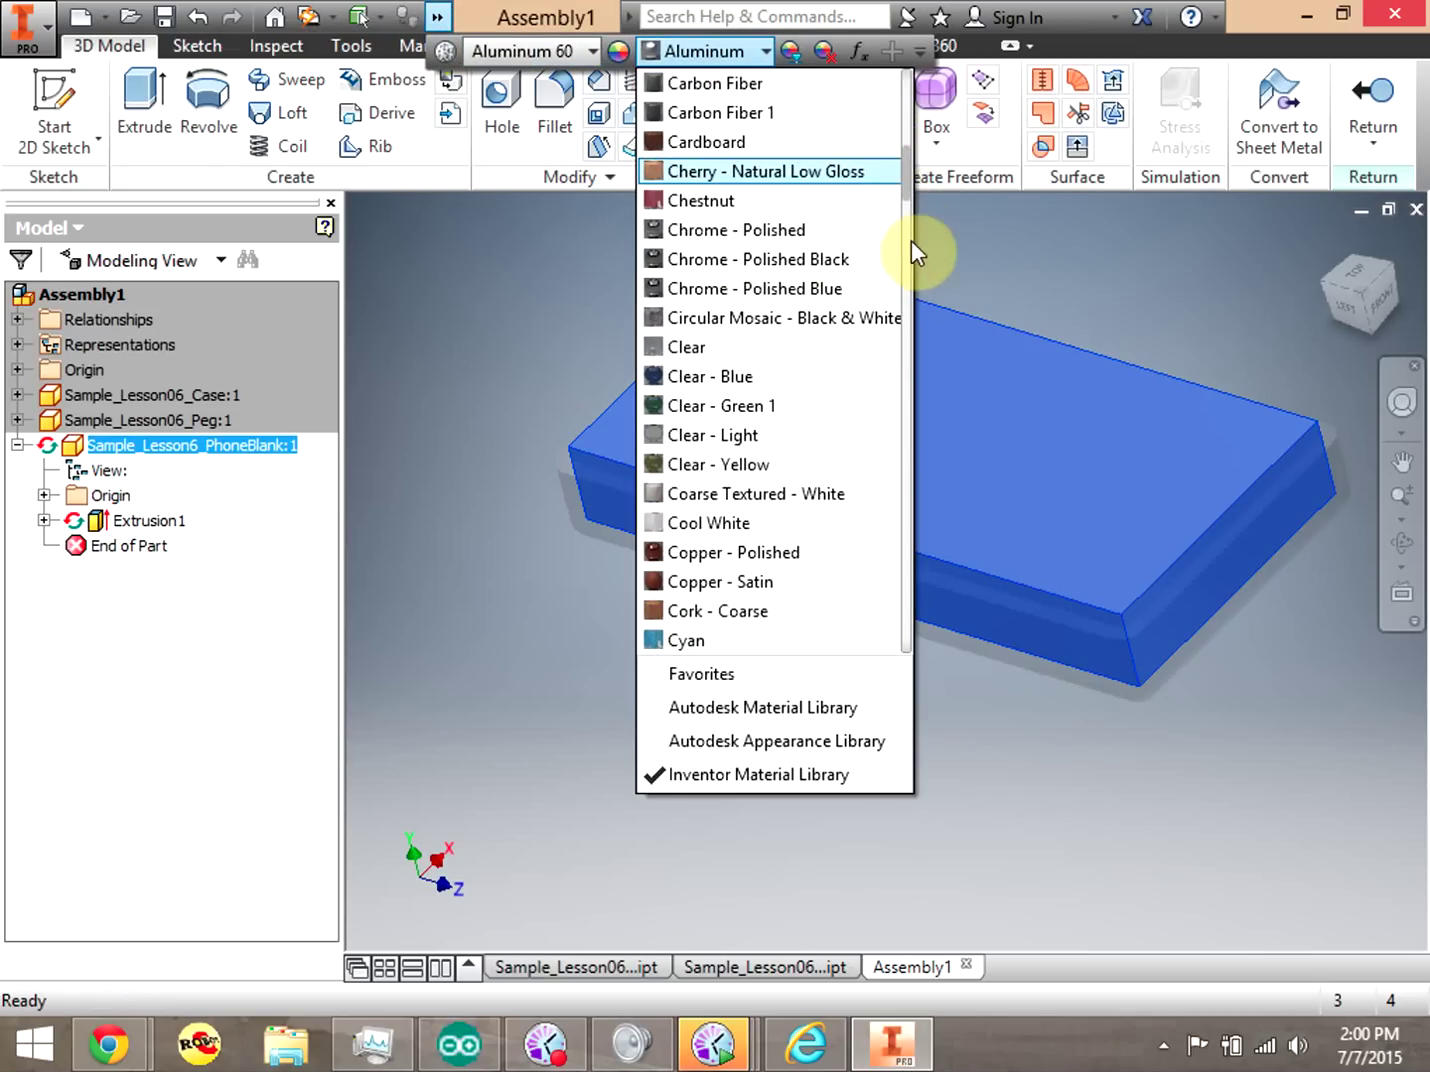
scroll(860, 200, "down", 6)
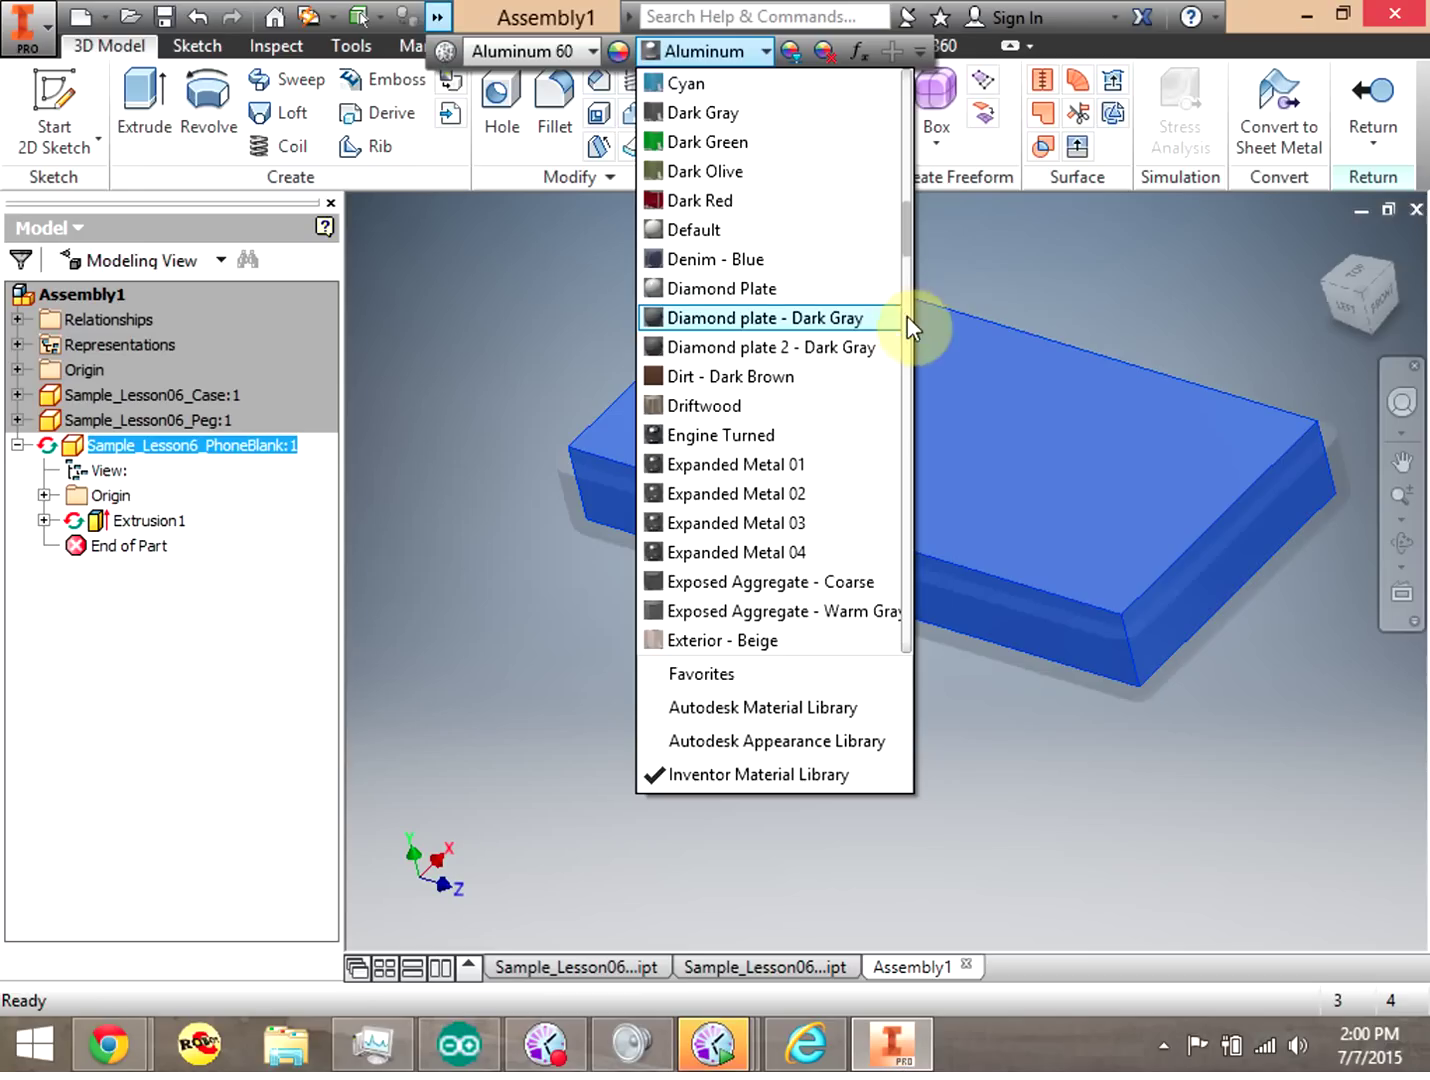
mouse_move(905, 279)
left_mouse_down()
mouse_move(903, 155)
mouse_move(922, 252)
mouse_move(906, 456)
left_mouse_up()
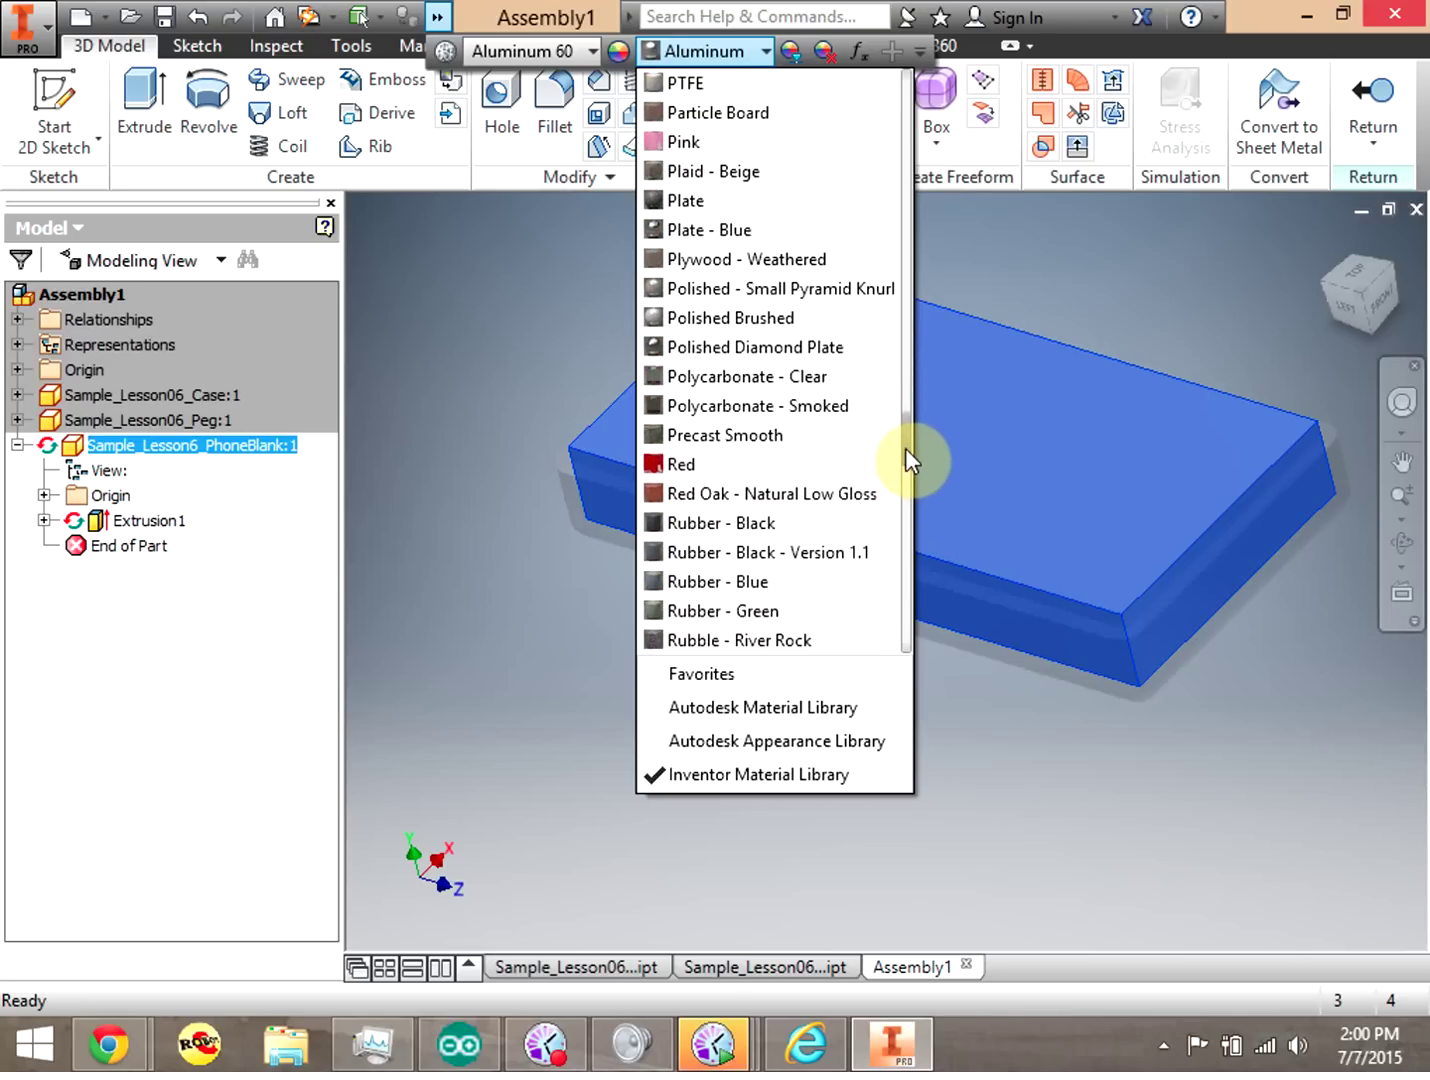
left_click(824, 318)
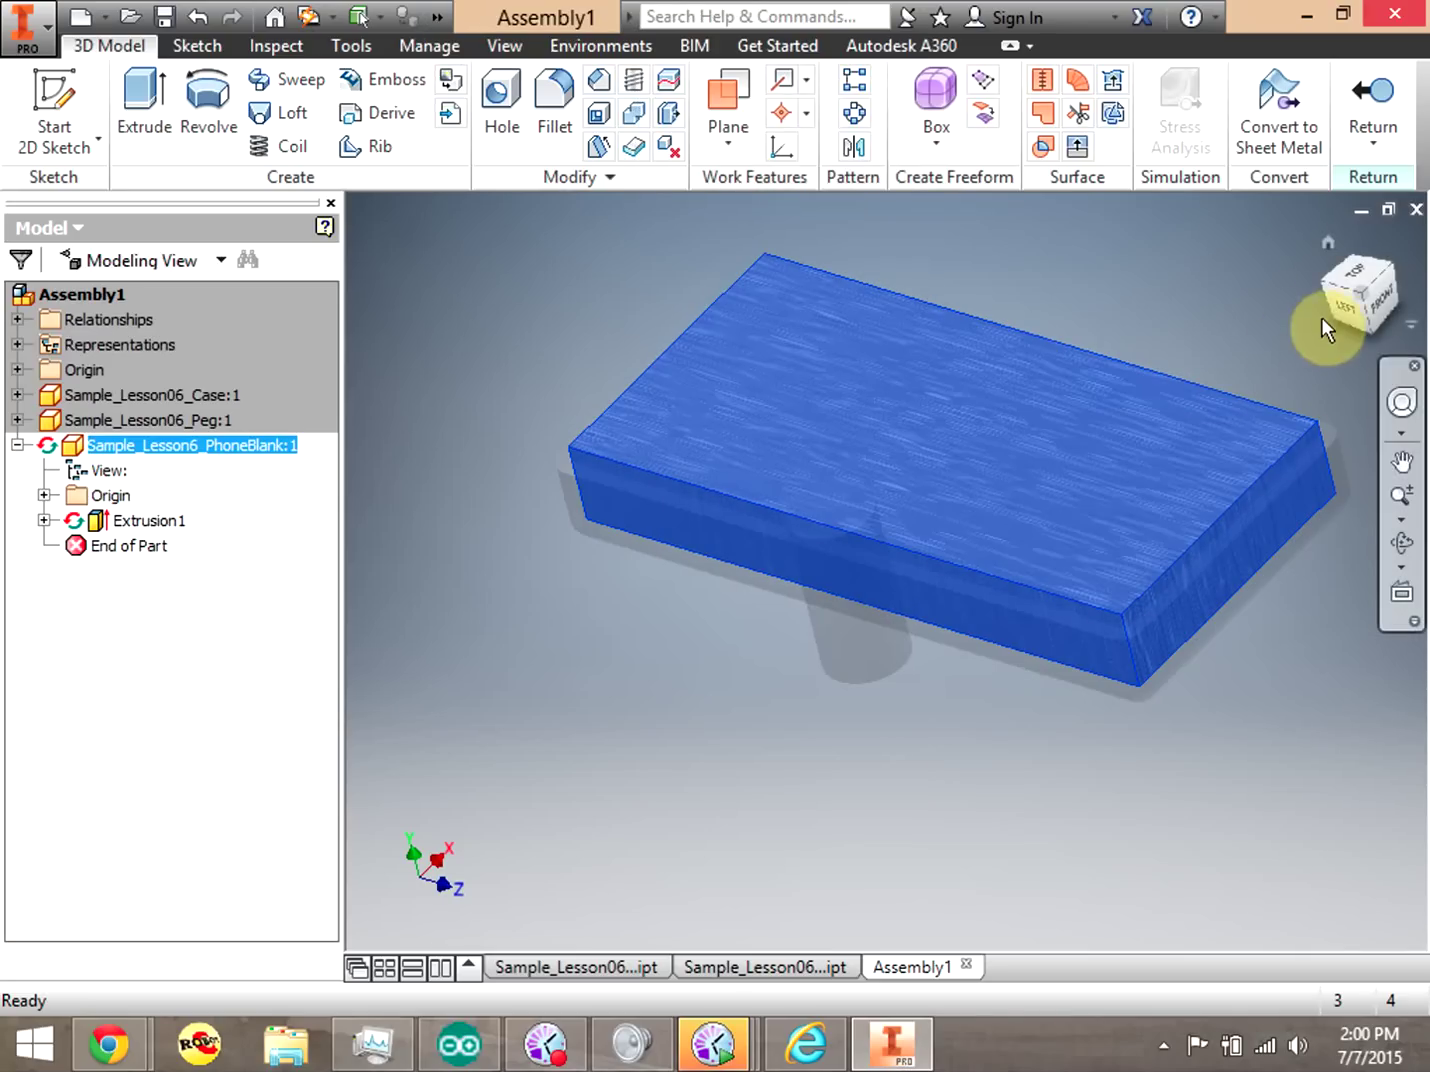
left_click(1152, 275)
left_click_drag(1387, 298, 472, 262)
Reopen the sketch of the phone blank's extrusion and project the circular edge at the case's centre into it.
left_click(72, 445)
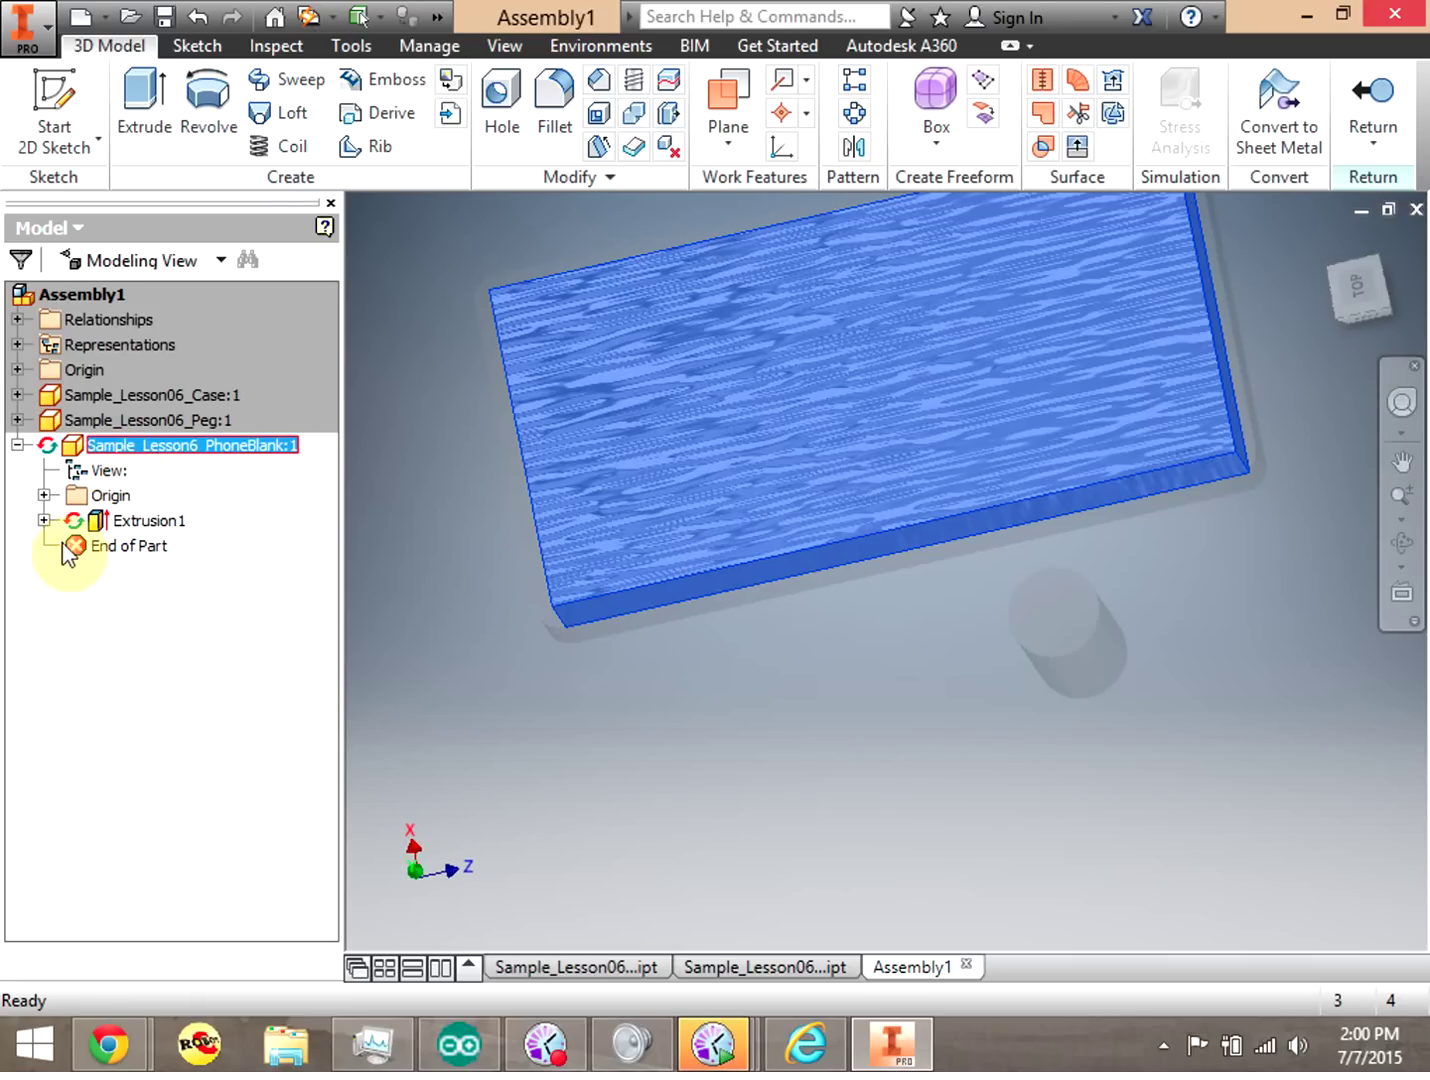
left_click(43, 520)
left_click(134, 545)
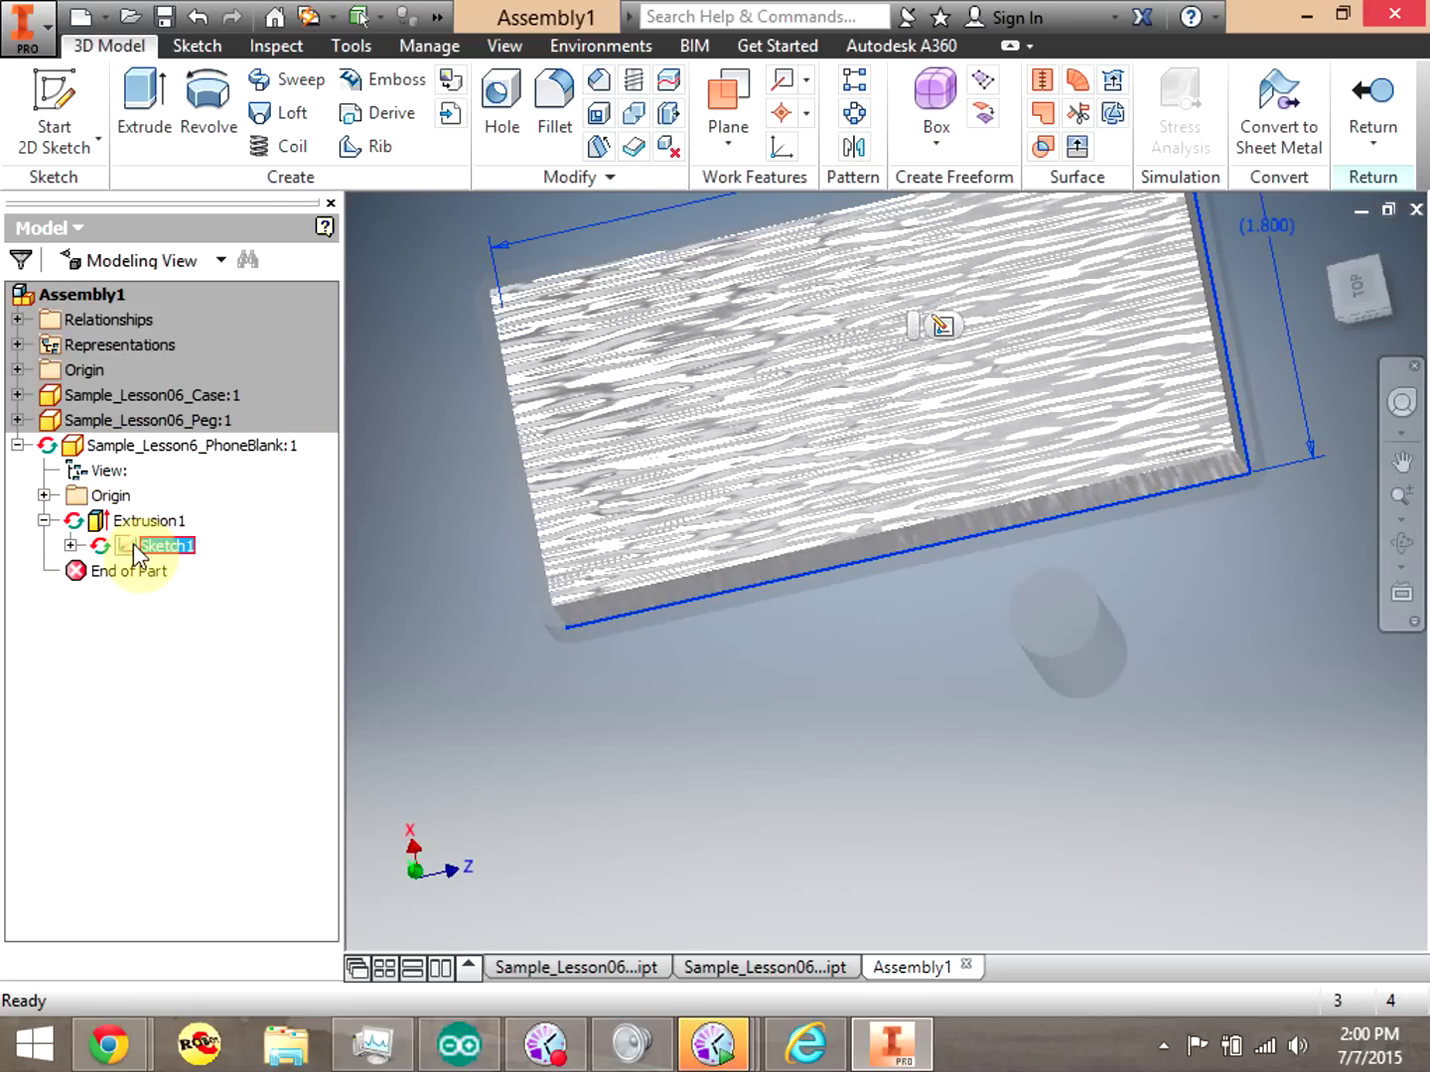
double_click(132, 545)
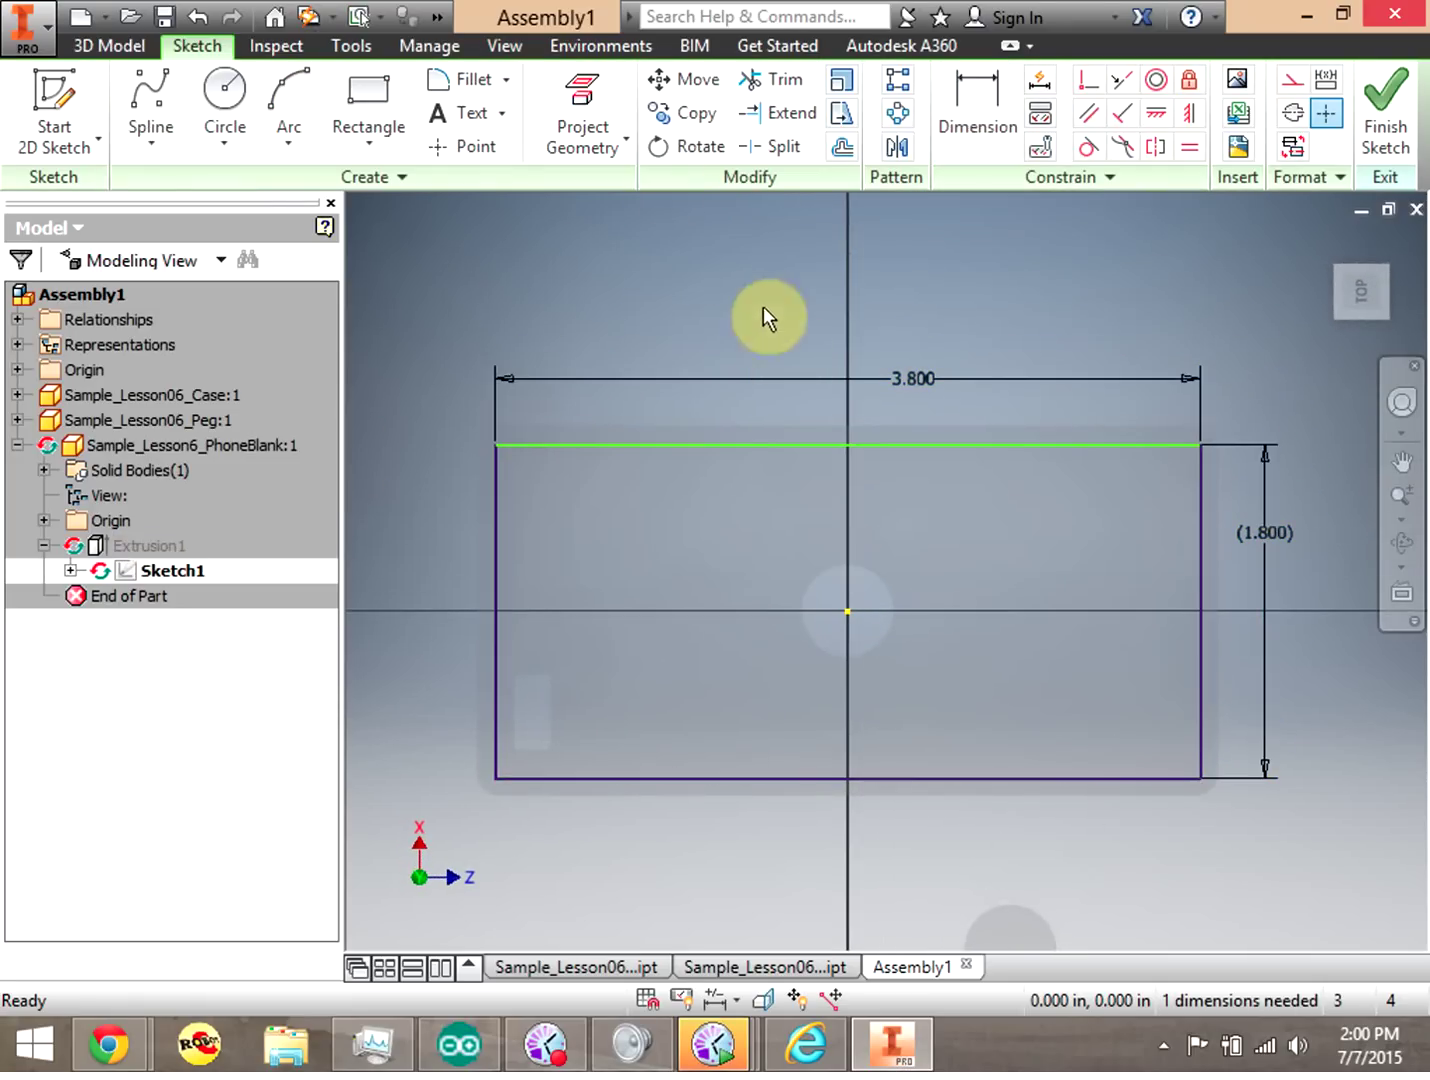
left_click(572, 108)
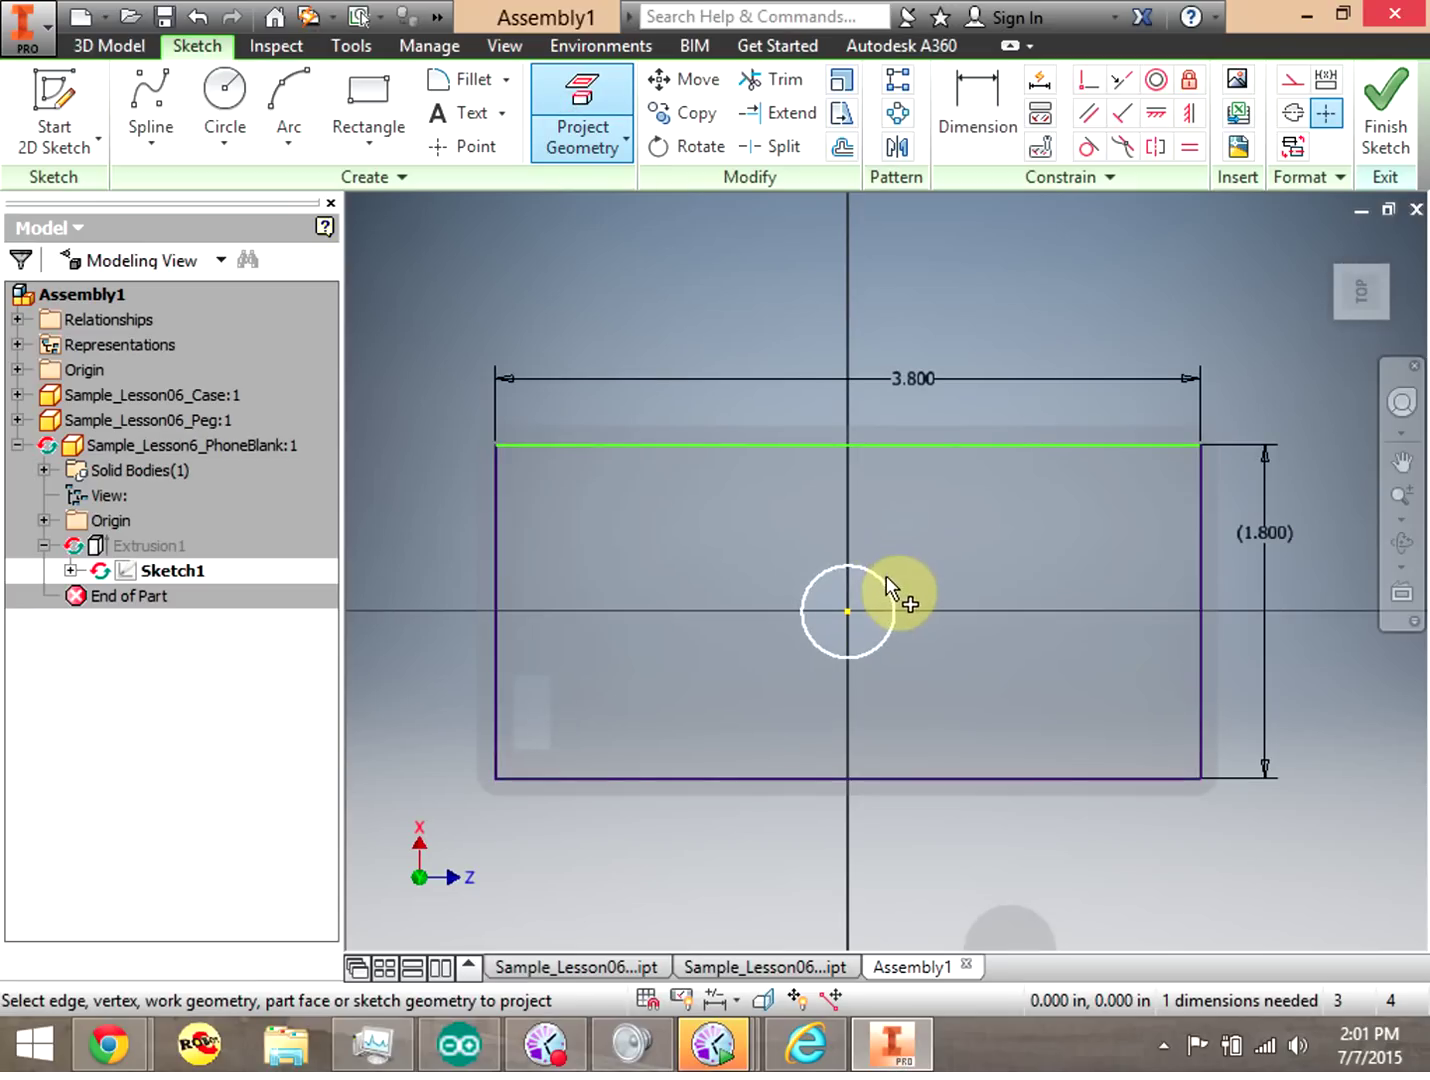
left_click(883, 582)
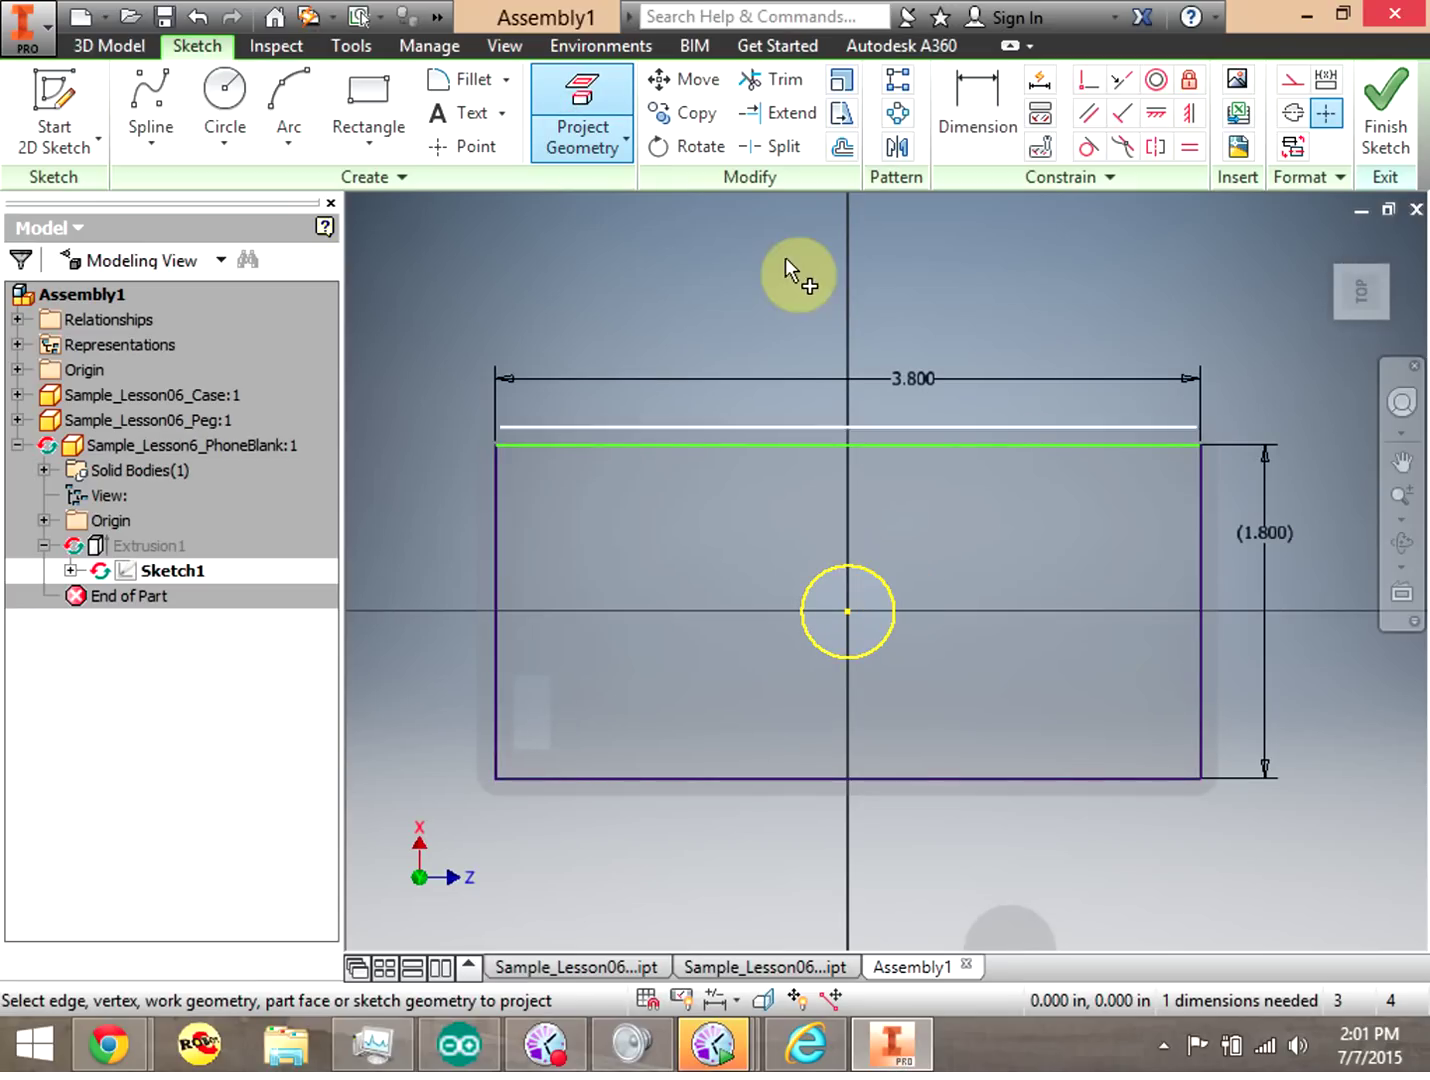
Draw a circle about 0.5 in across from the centre point over the projected circle and add a driven diameter dimension.
left_click(224, 96)
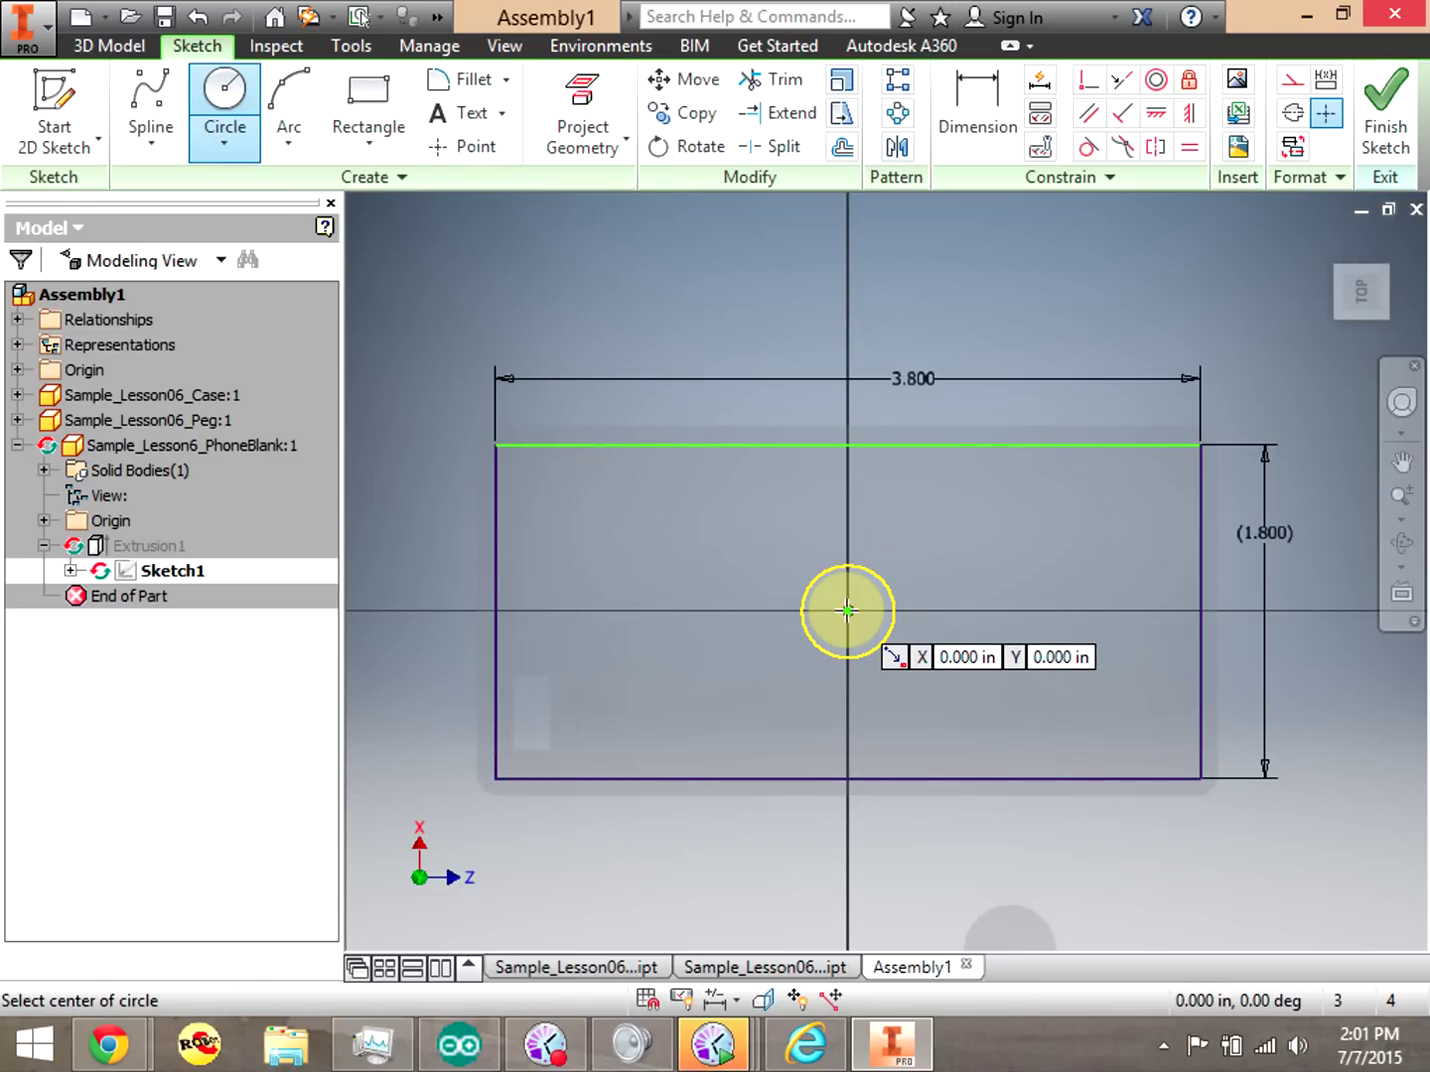
left_click(847, 610)
left_click(883, 585)
left_click(950, 90)
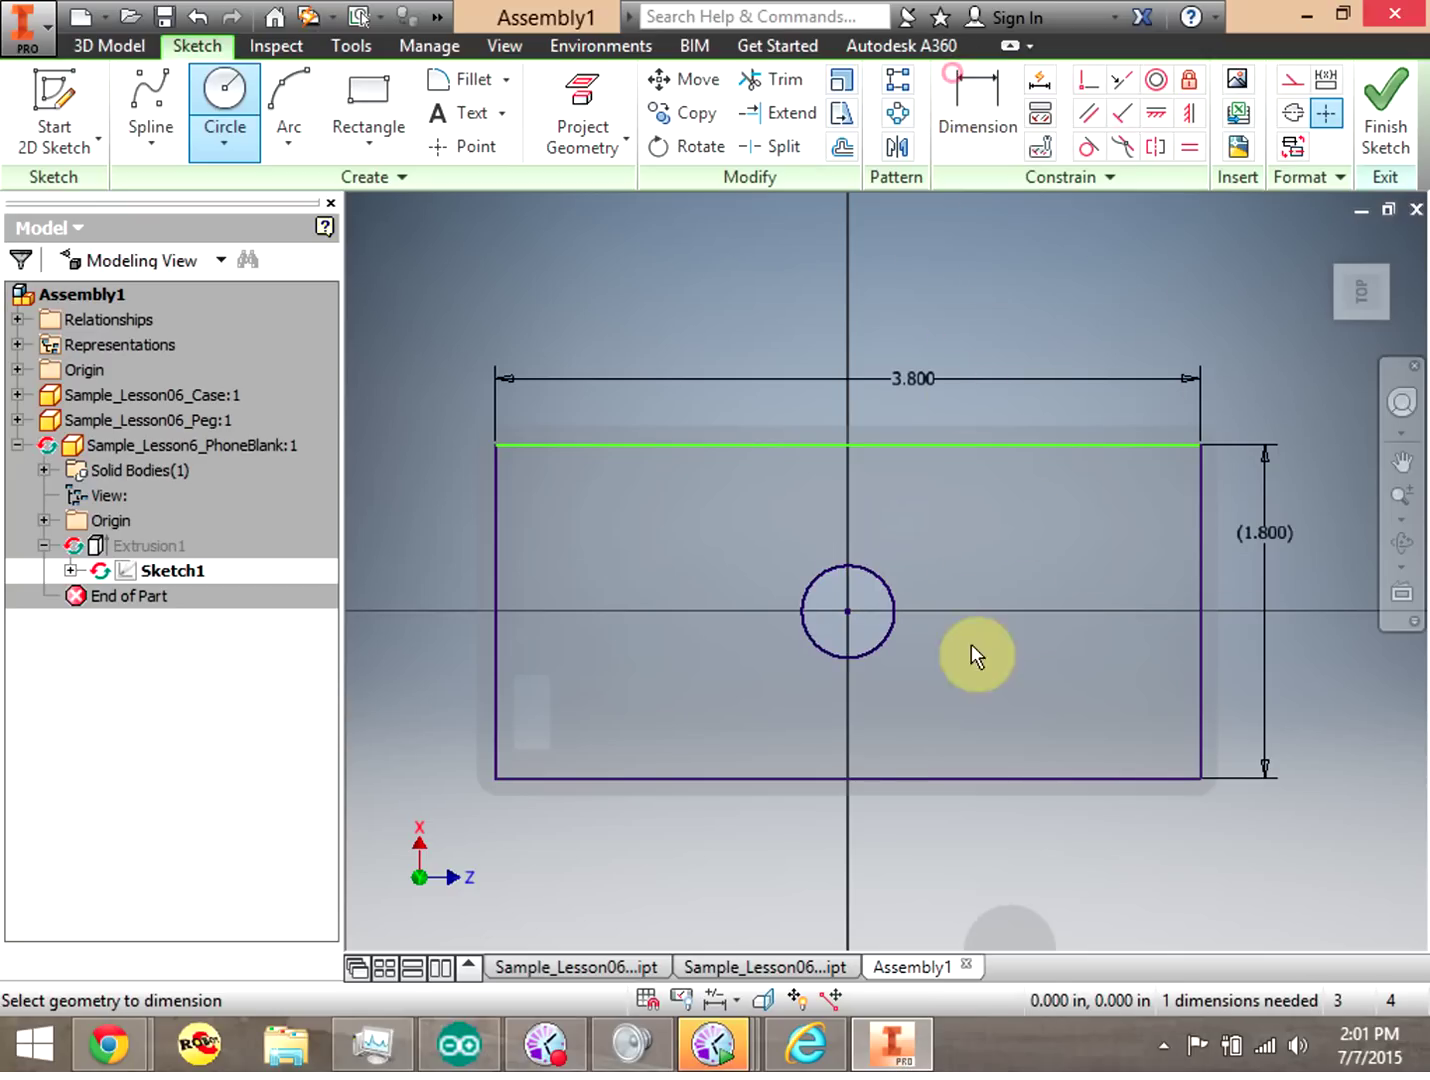
left_click(884, 588)
left_click(1186, 326)
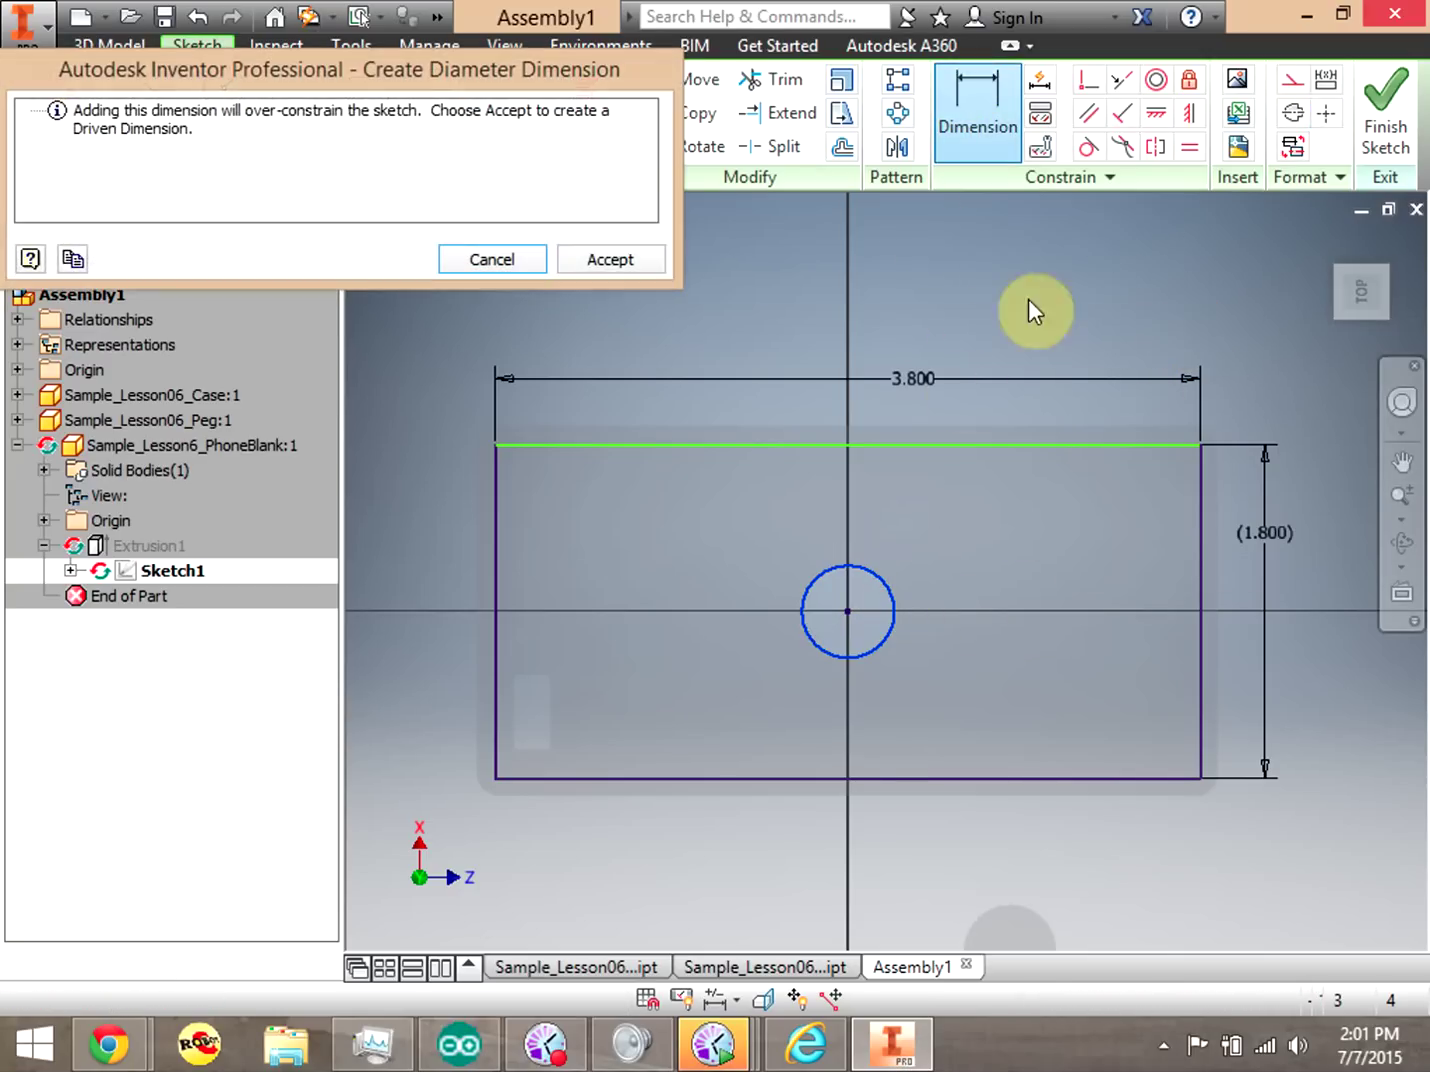
left_click(583, 260)
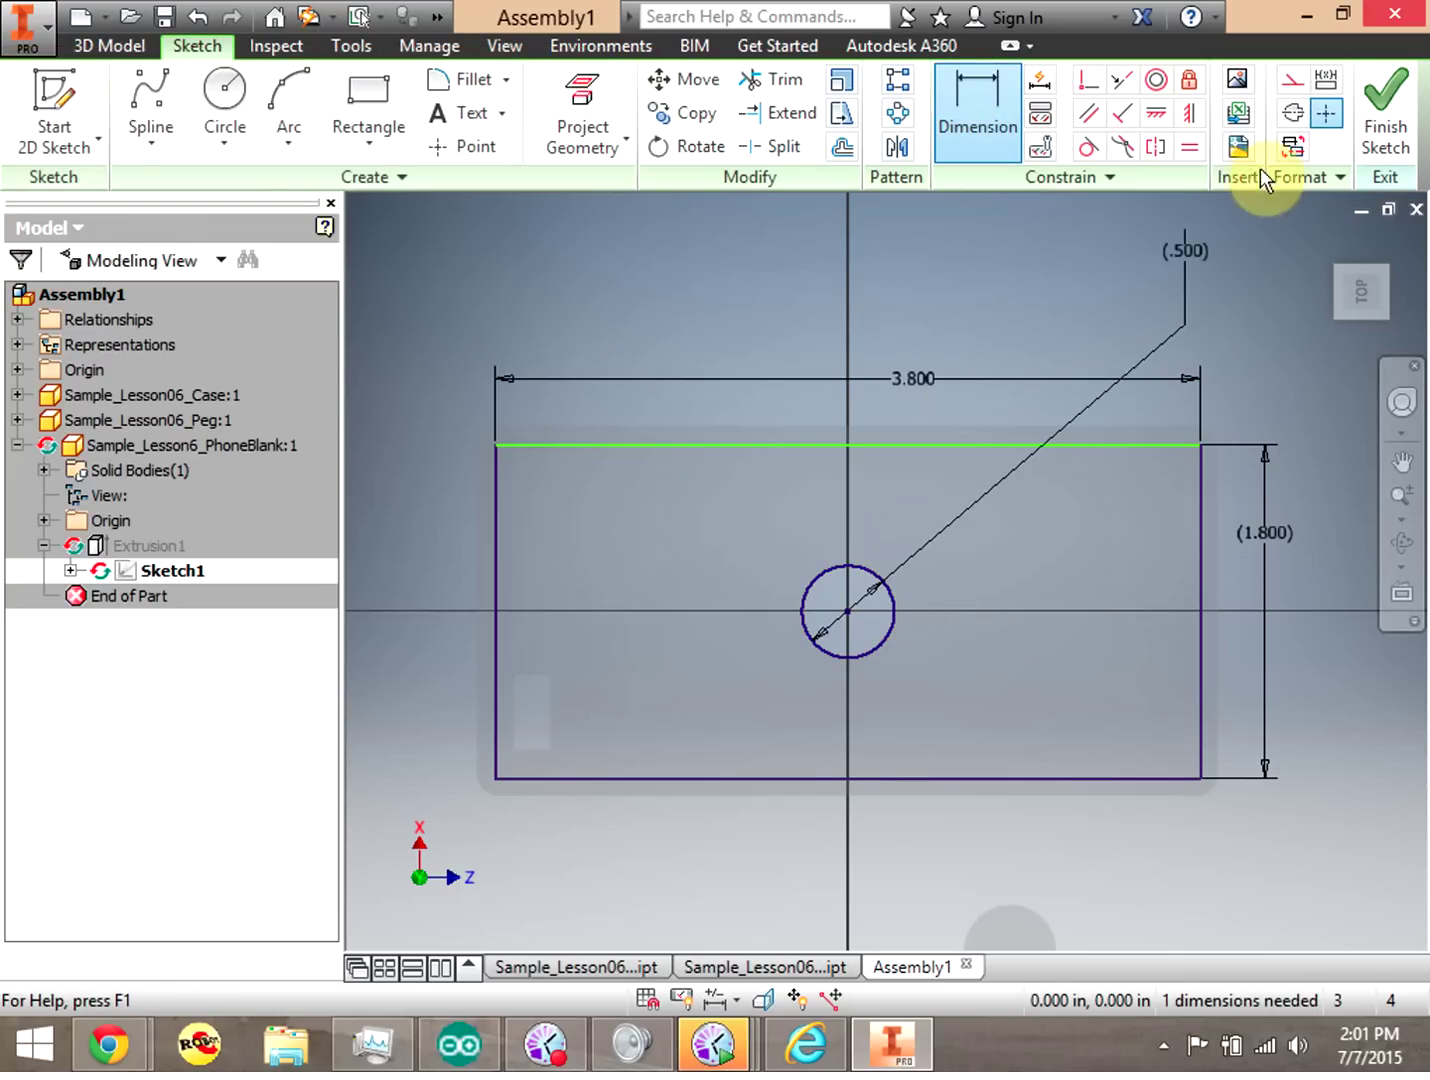
Finish editing the phone blank's sketch with the added centre circle.
left_click(1379, 116)
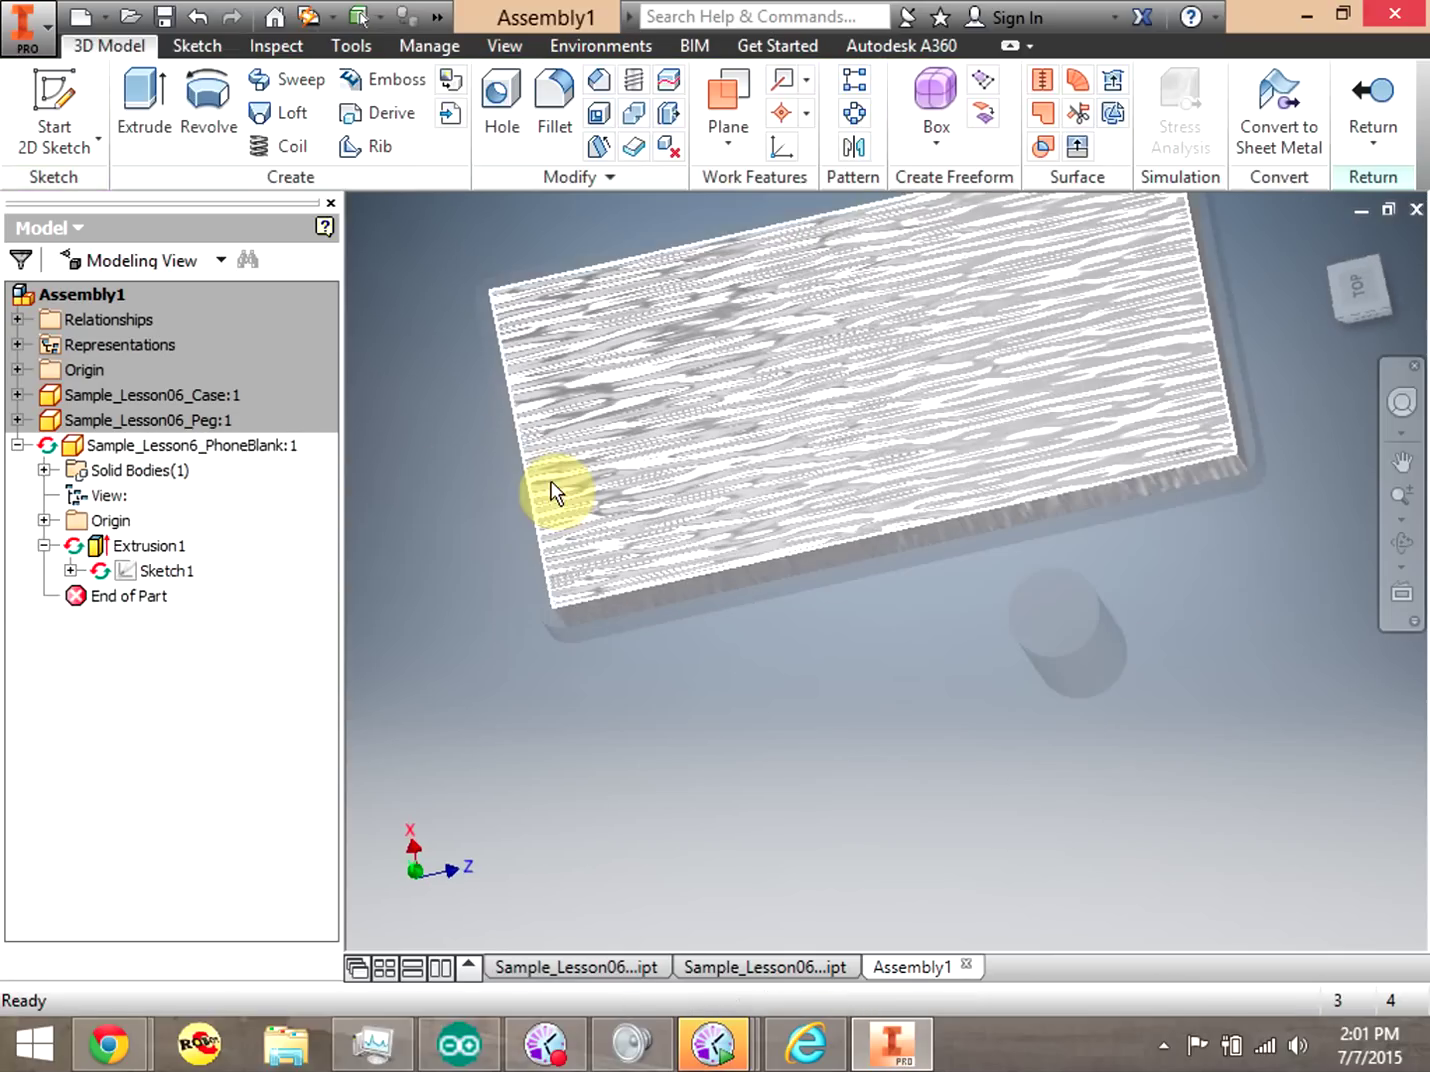
Try to remove the centre circle from the profile of the phone blank's existing extrusion.
double_click(104, 546)
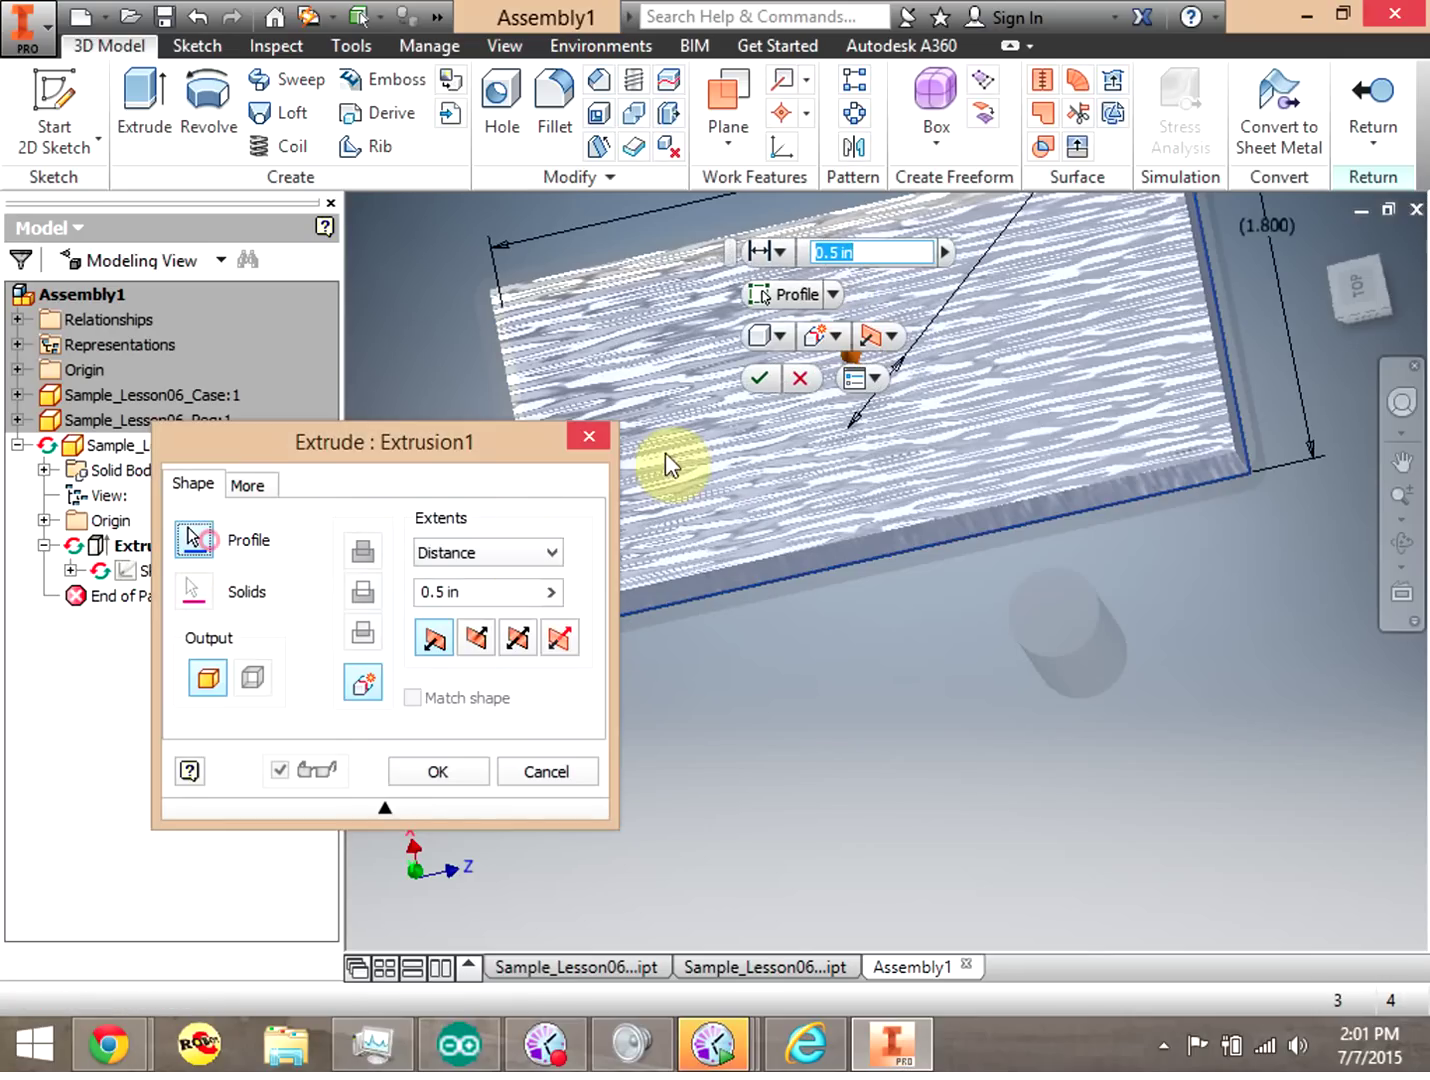
left_click(776, 475)
left_click_drag(1351, 296, 1091, 784)
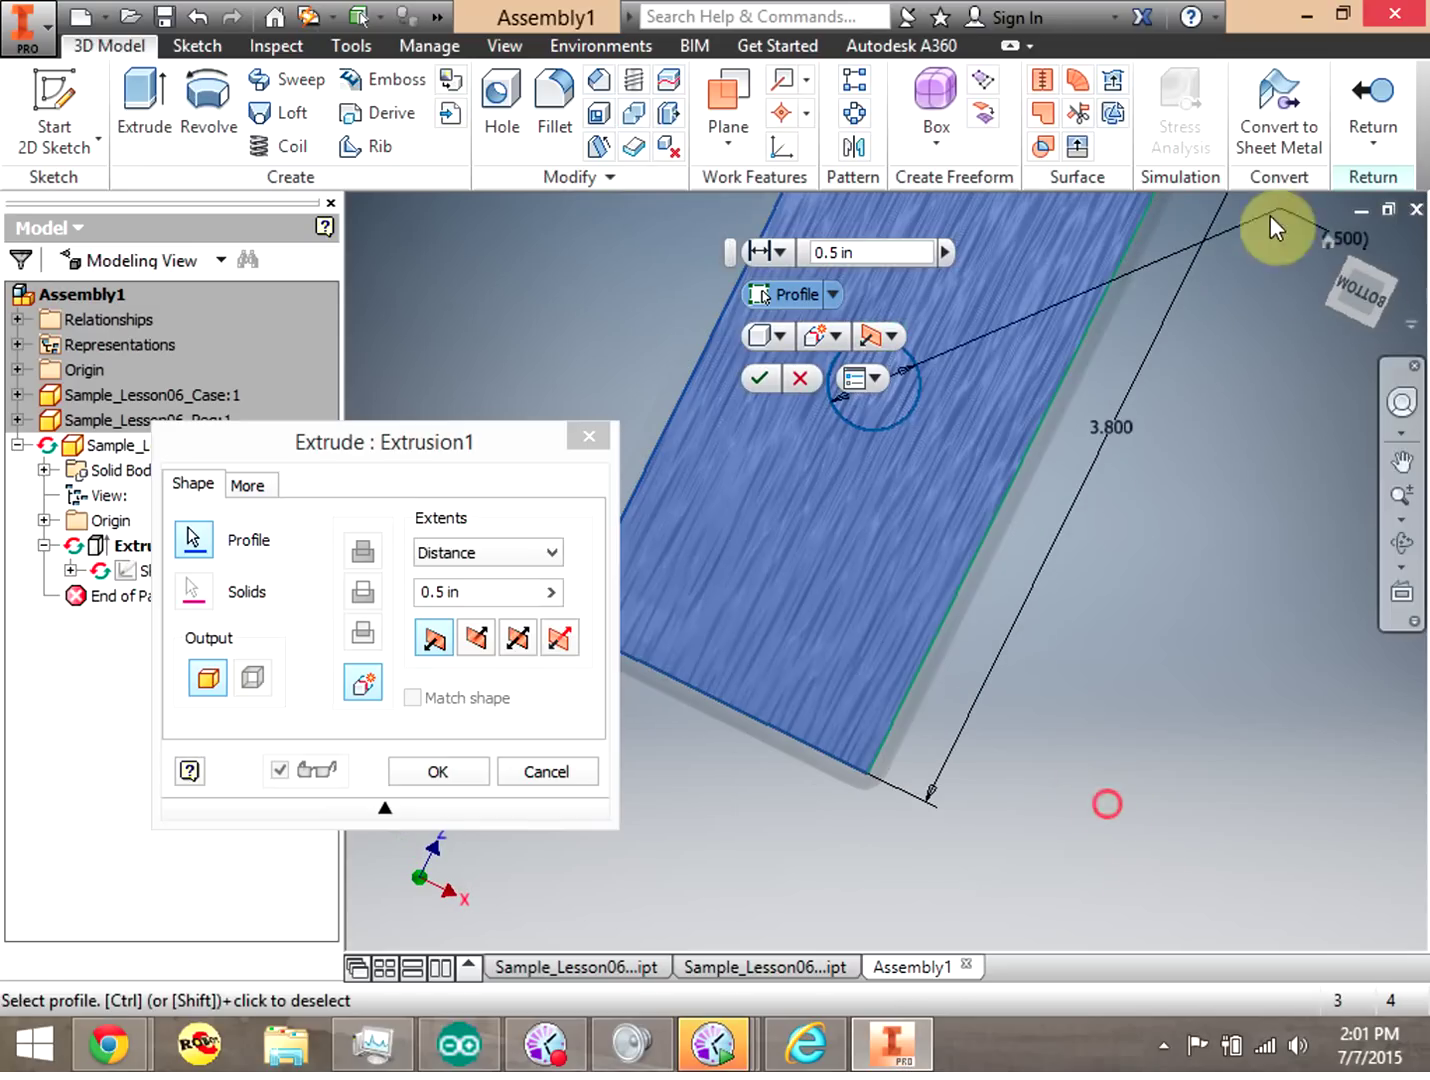
right_click(865, 414)
left_click(866, 413)
left_click(190, 540)
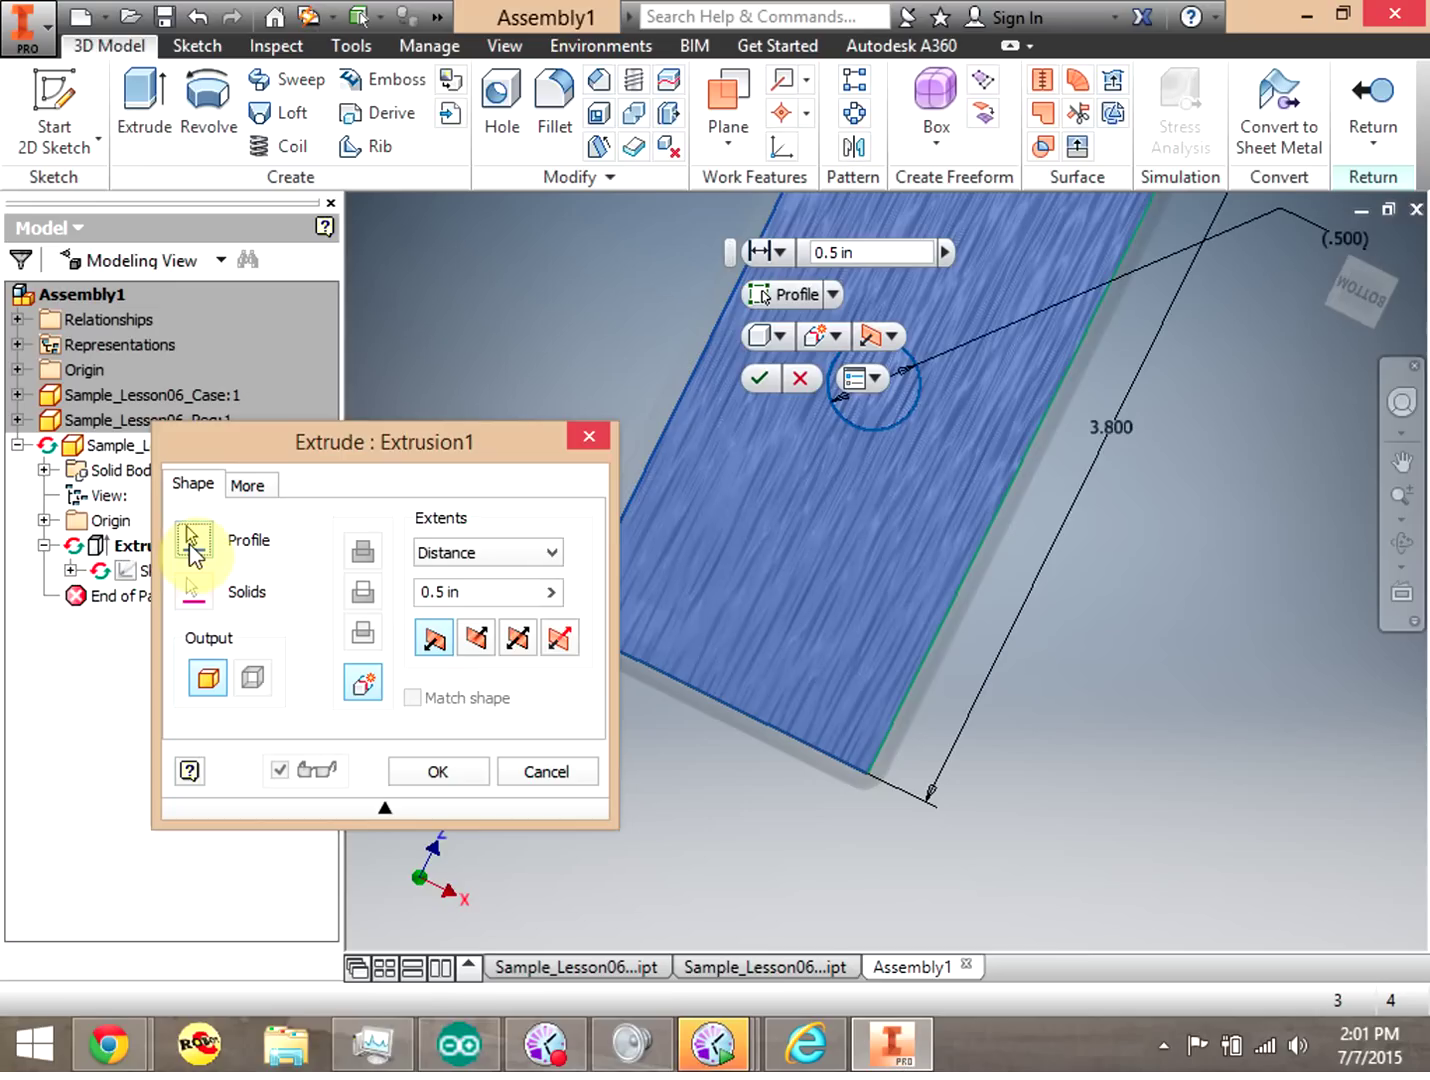
left_click(877, 419)
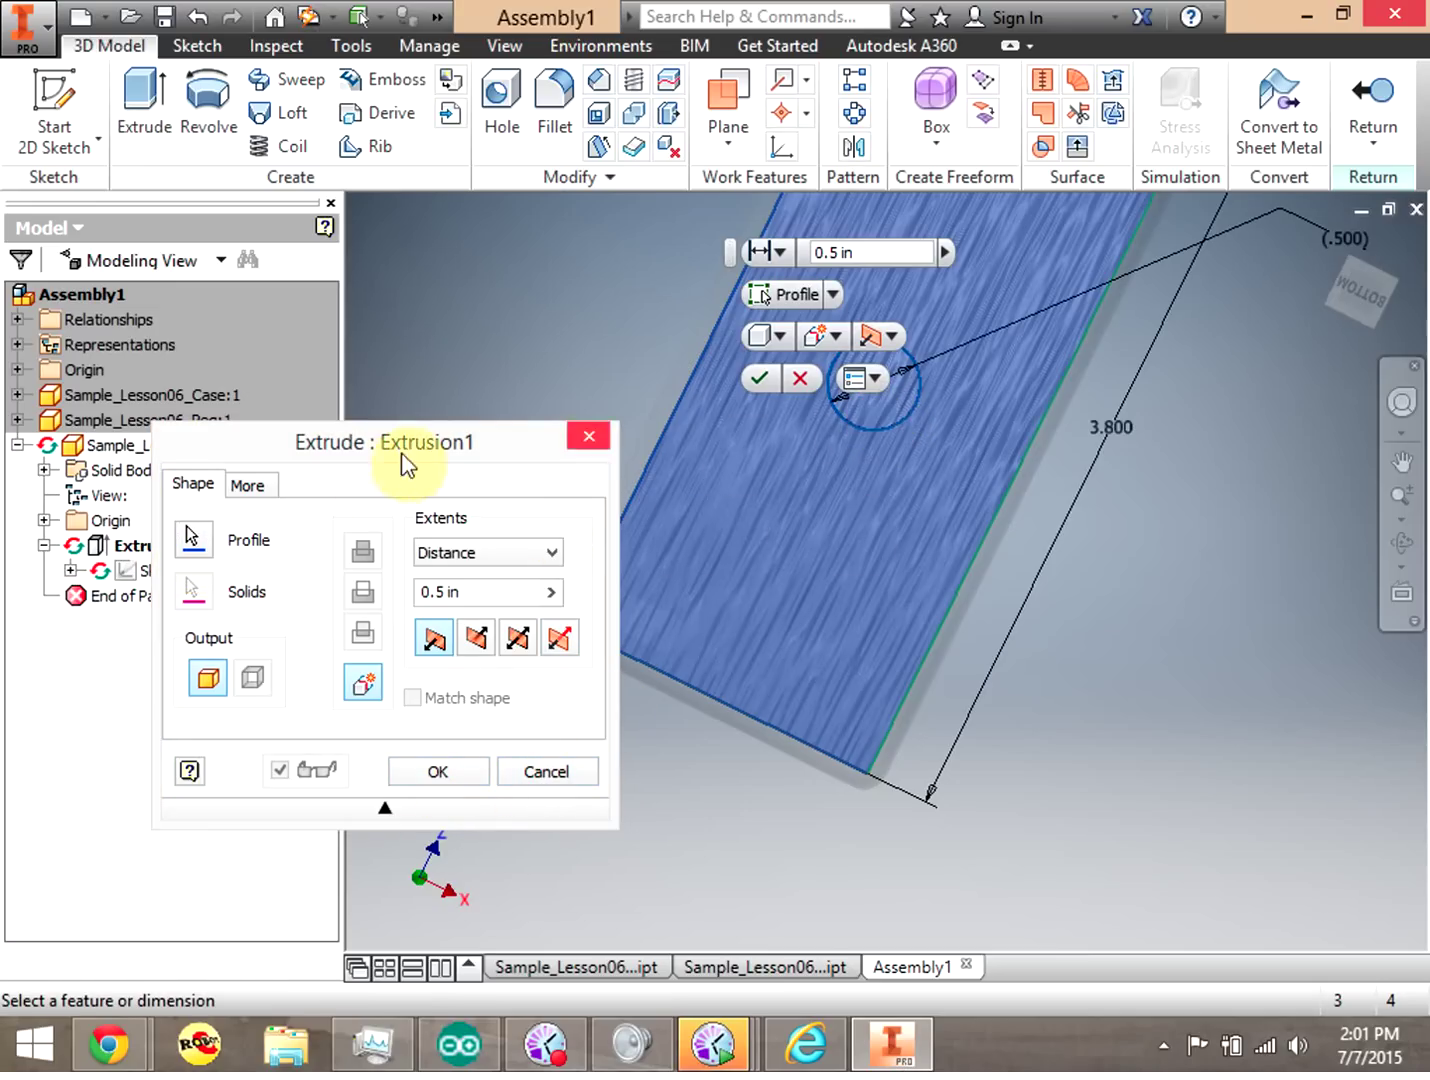
left_click(190, 543)
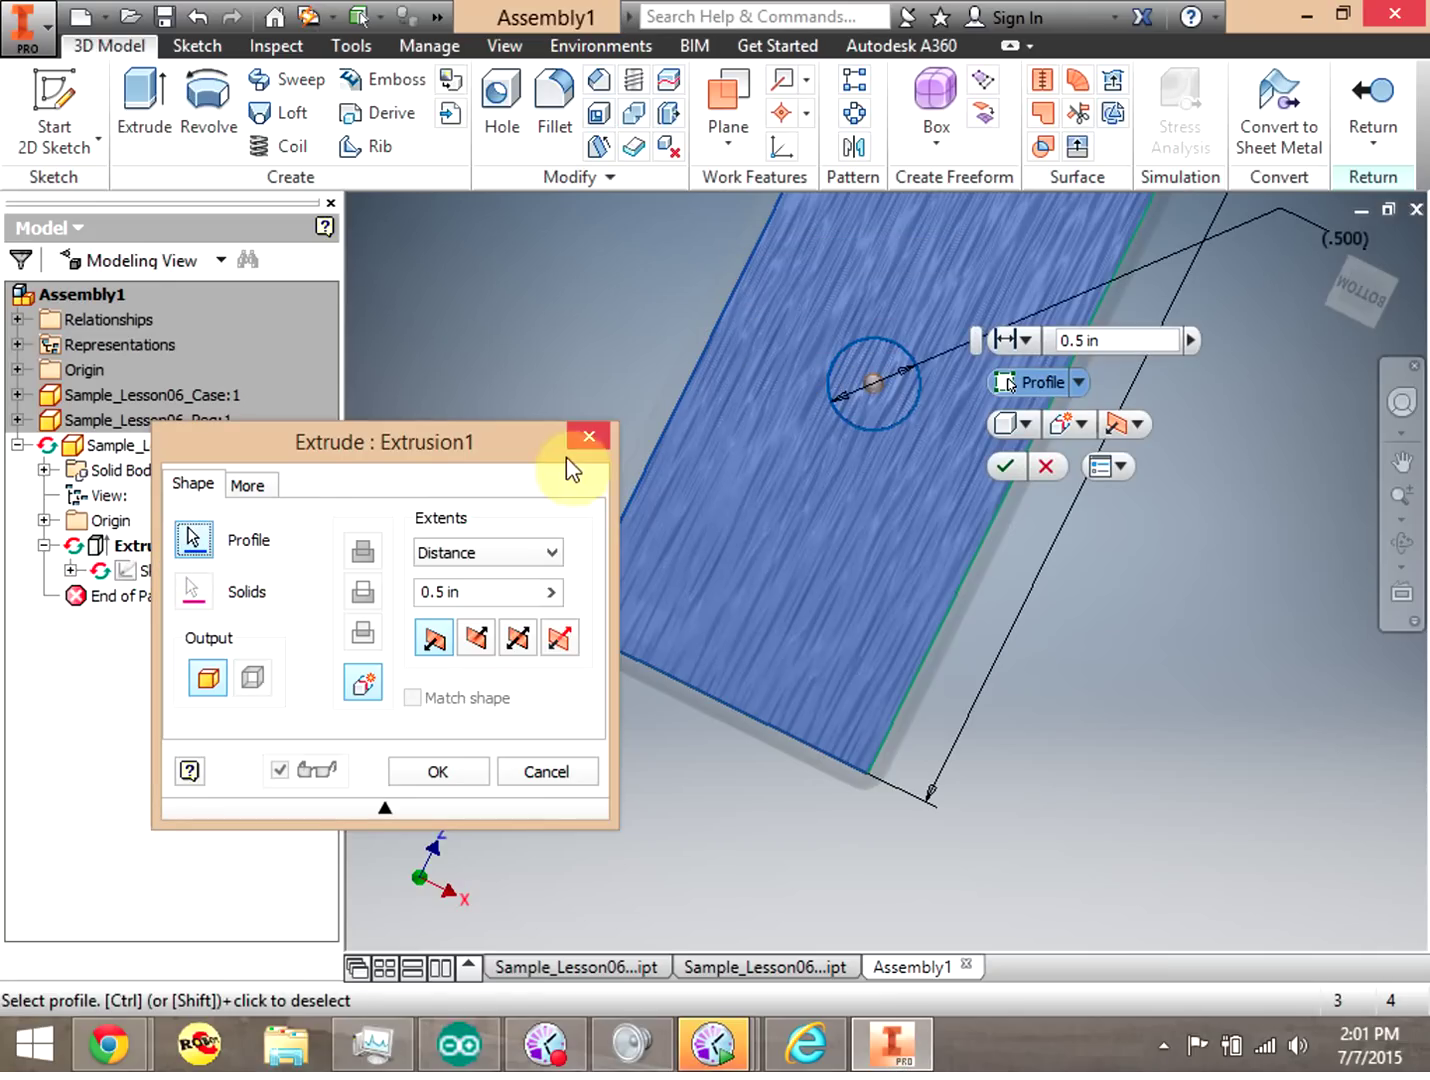
right_click(866, 408)
left_click(989, 406)
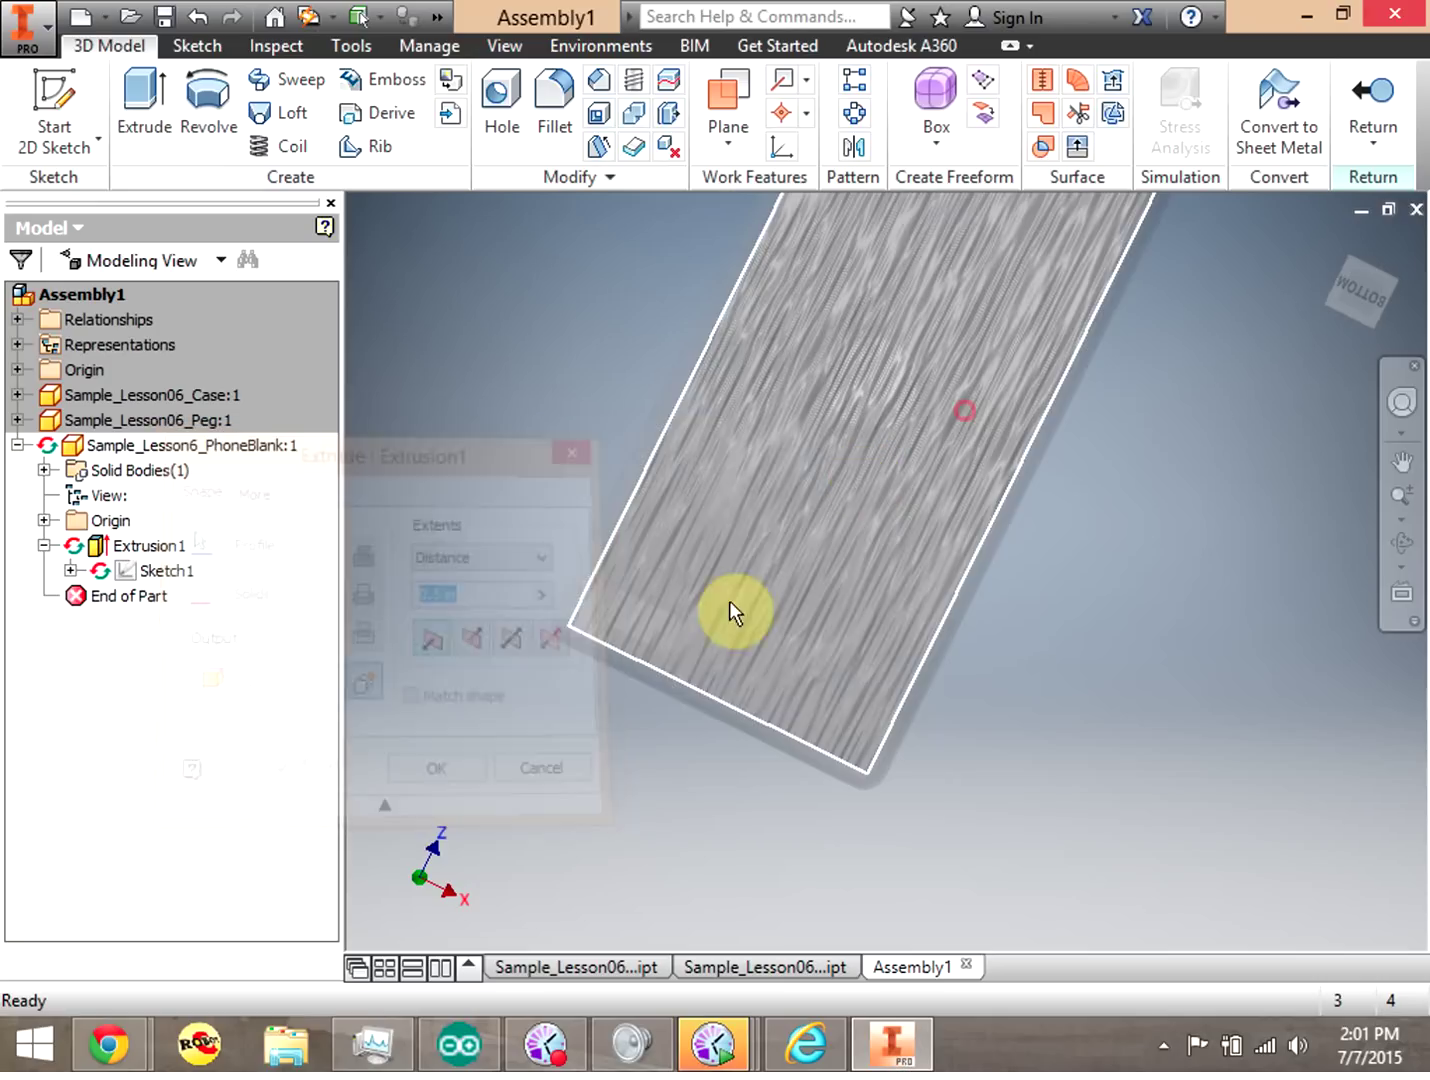
Delete the phone blank's extrusion but keep the sketch it consumes.
left_click(94, 546)
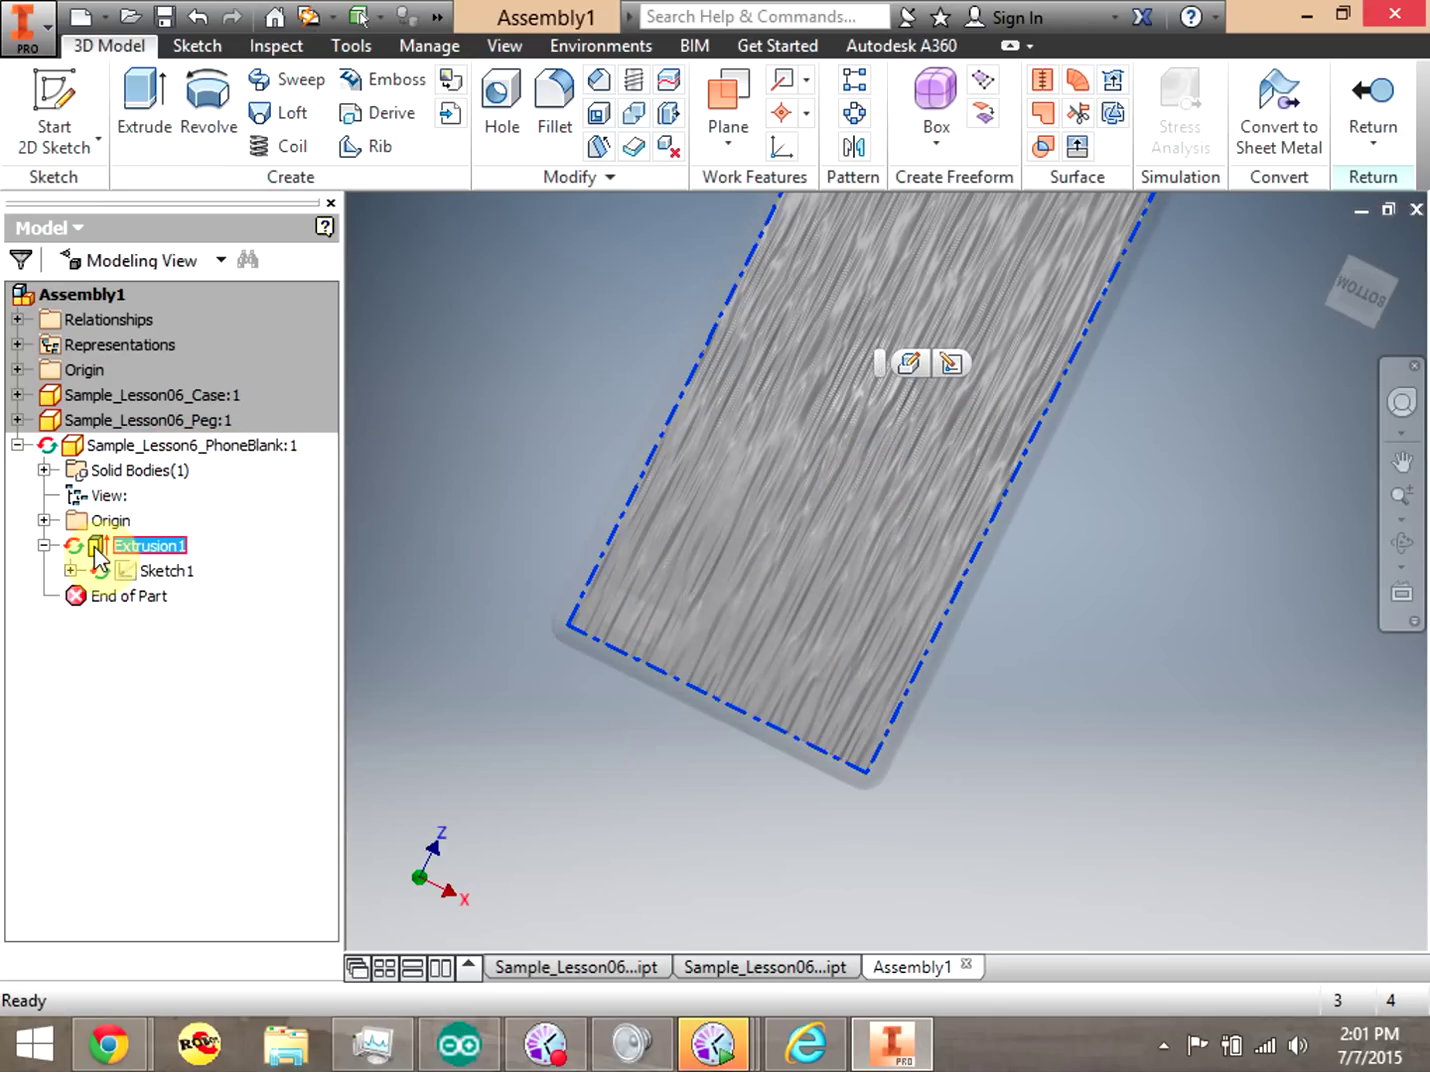
right_click(96, 552)
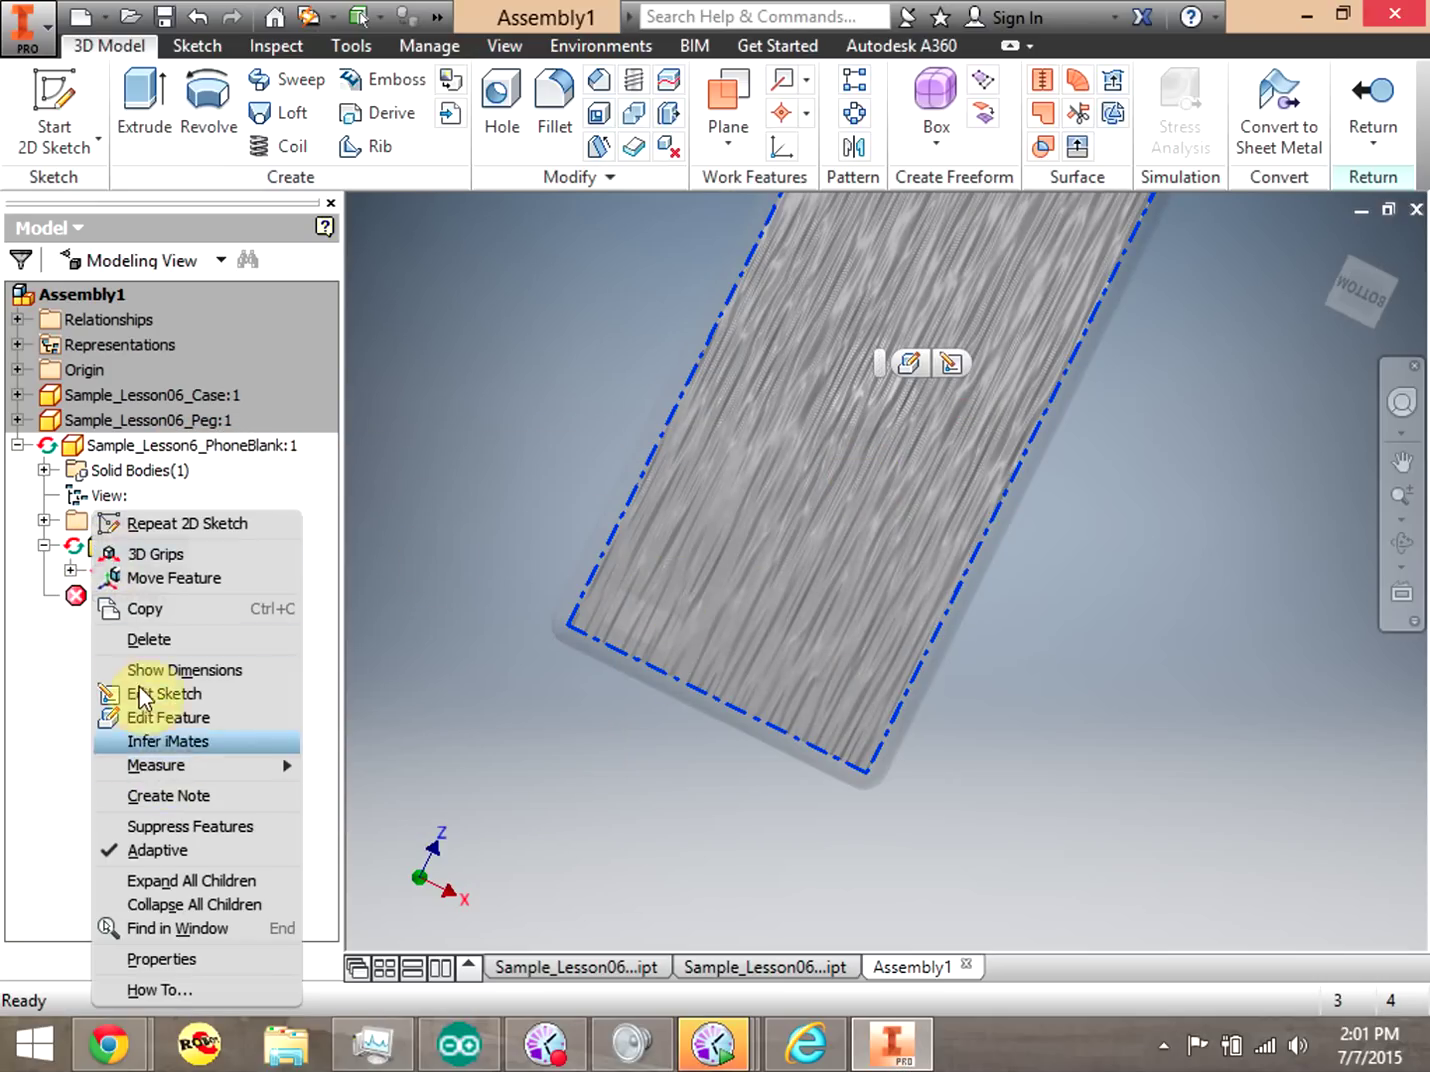
left_click(130, 640)
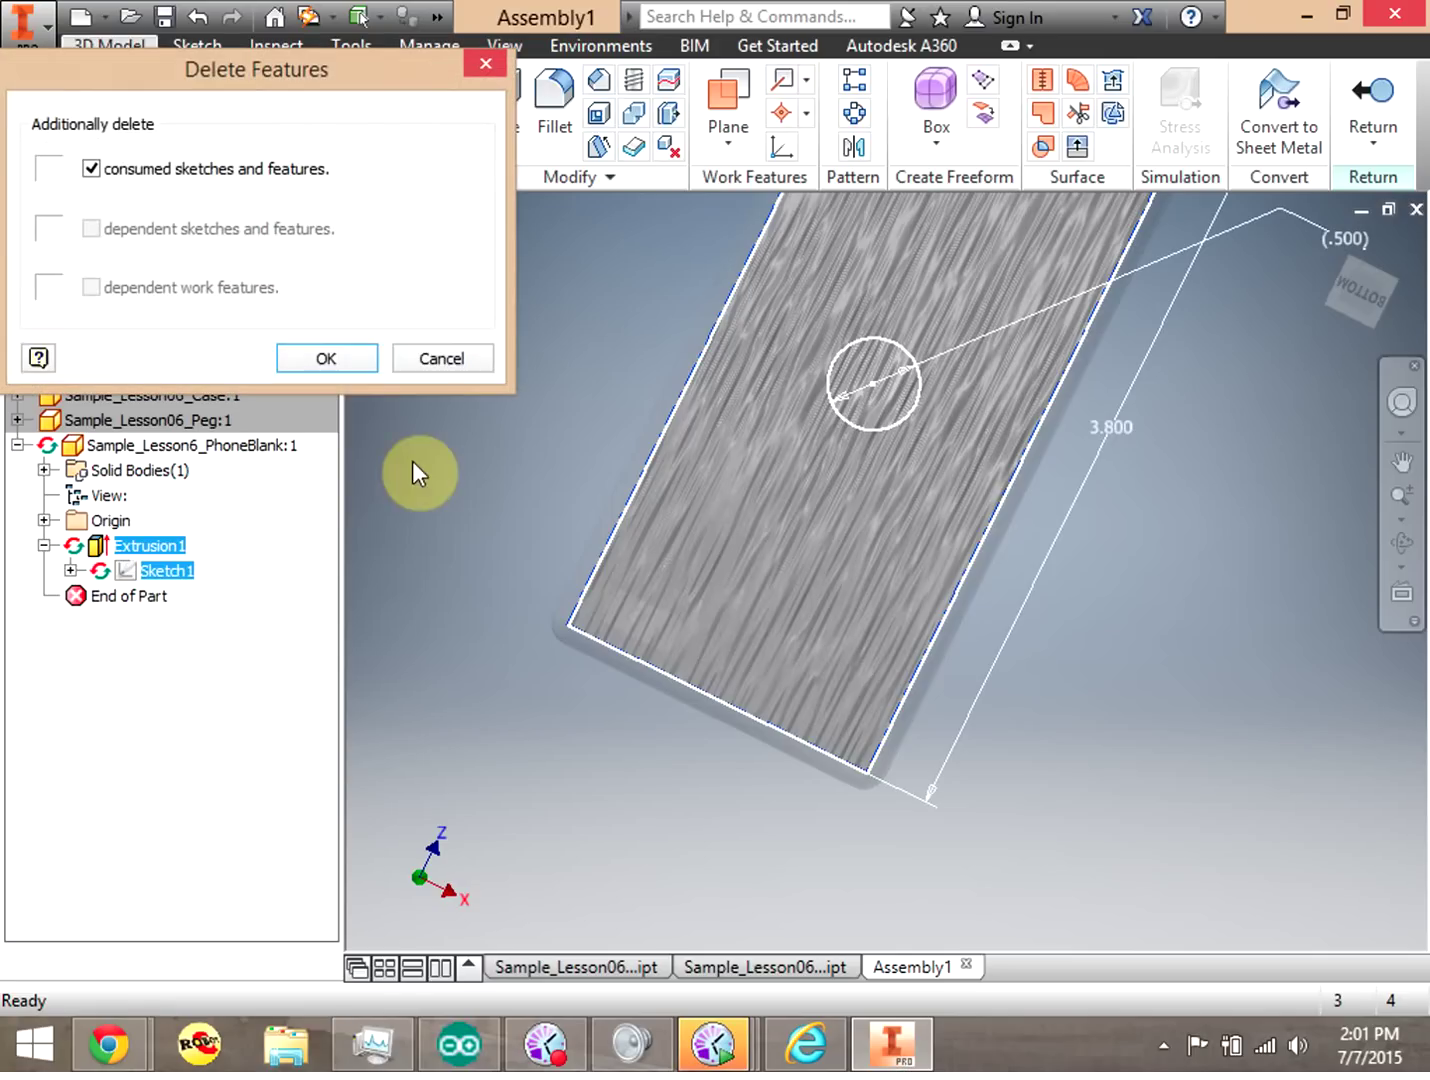
left_click(89, 168)
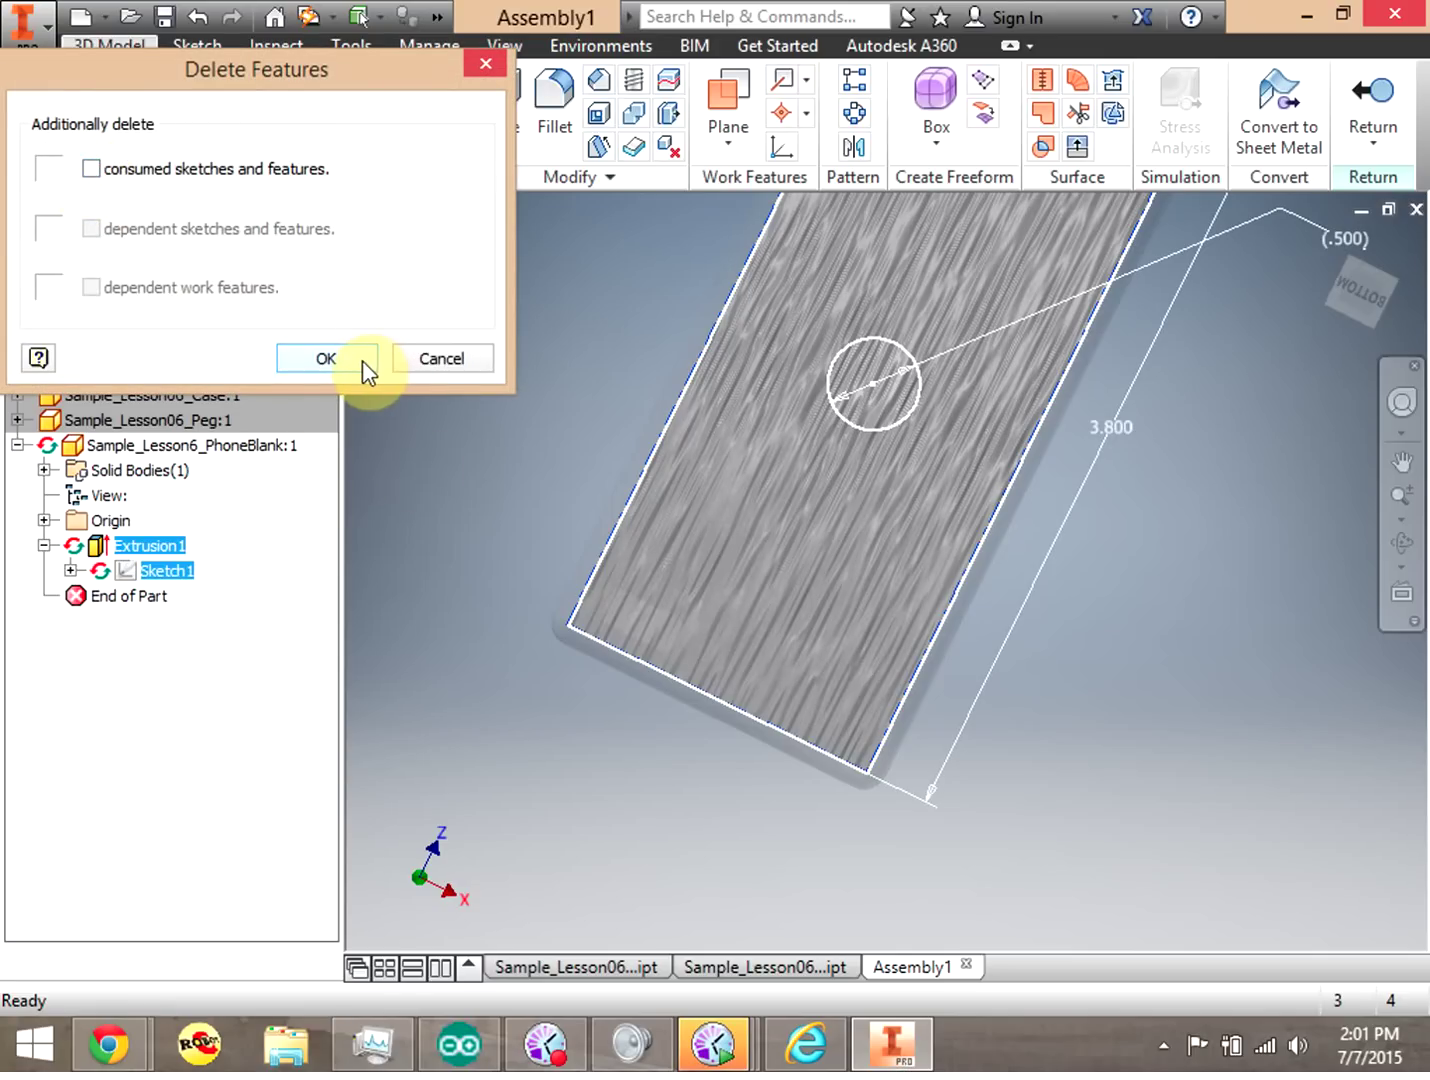
left_click(362, 360)
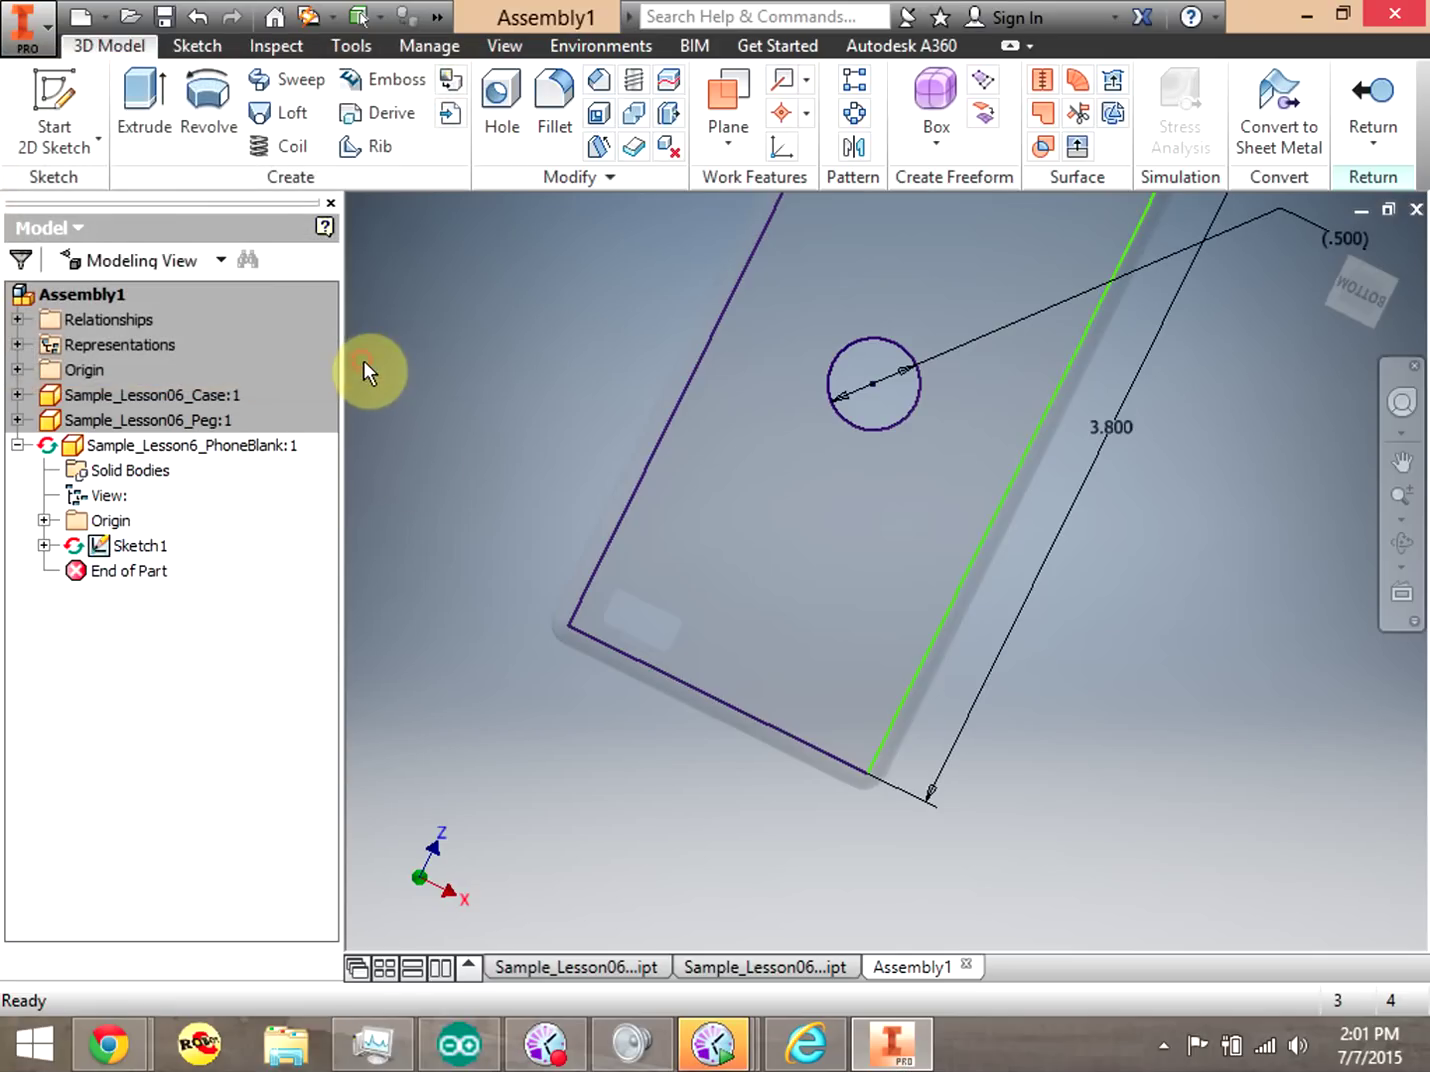
Extrude the phone blank's profile around the centre circle 0.5 in, leaving a through hole, and return to the assembly.
left_click(1353, 302)
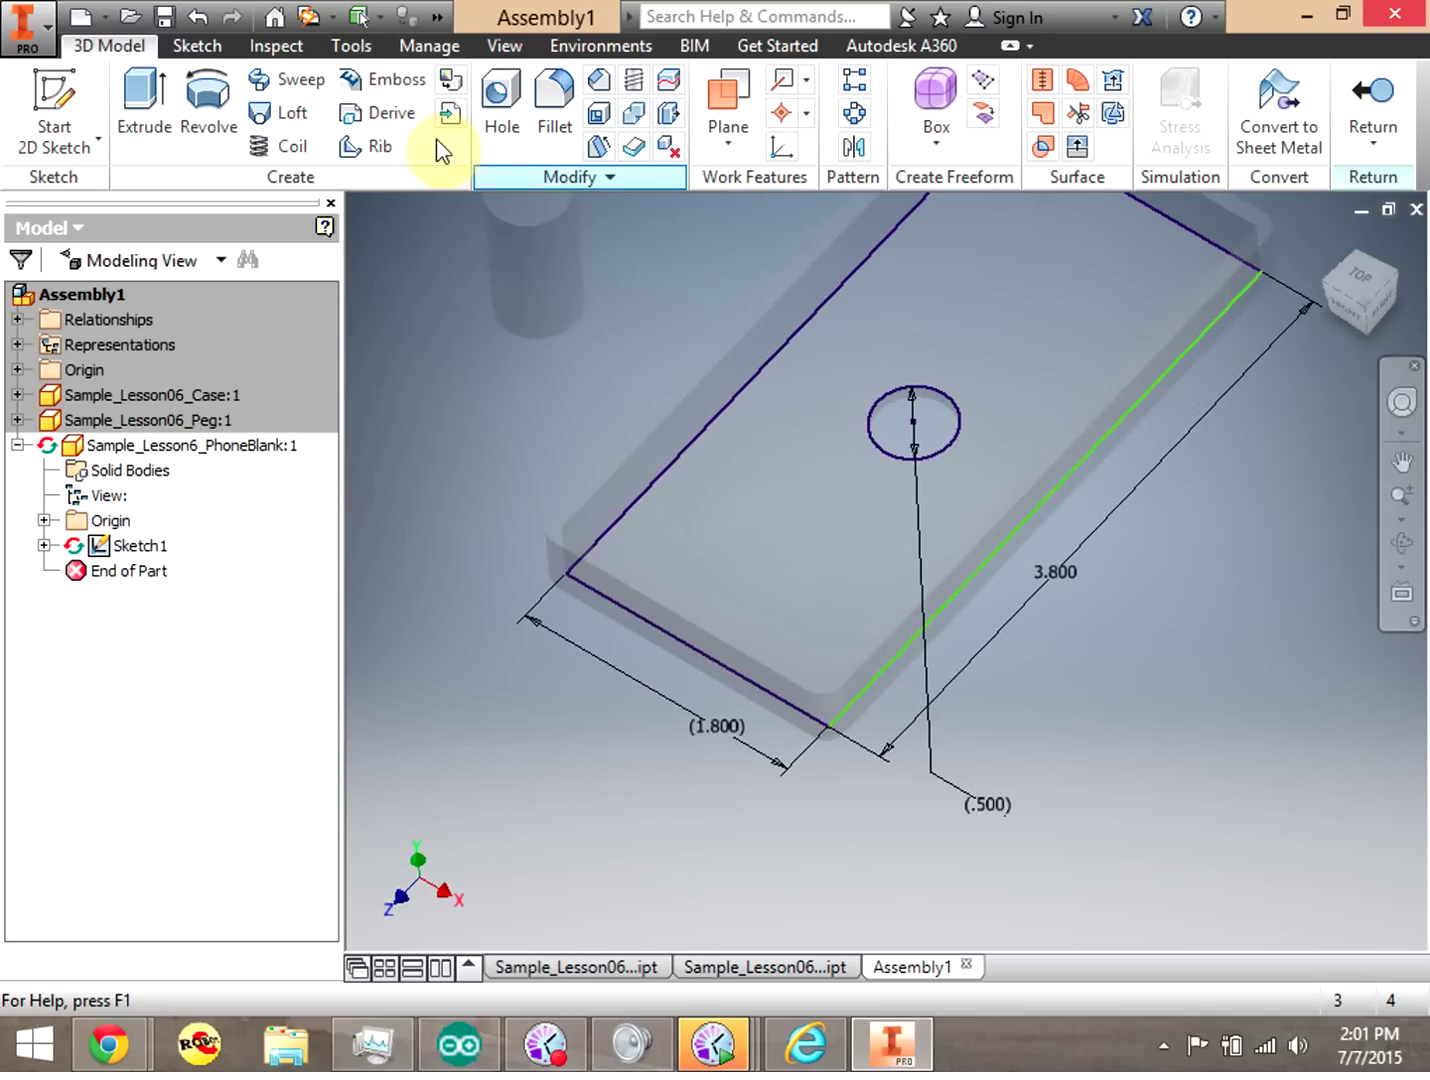
left_click(144, 95)
left_click(855, 388)
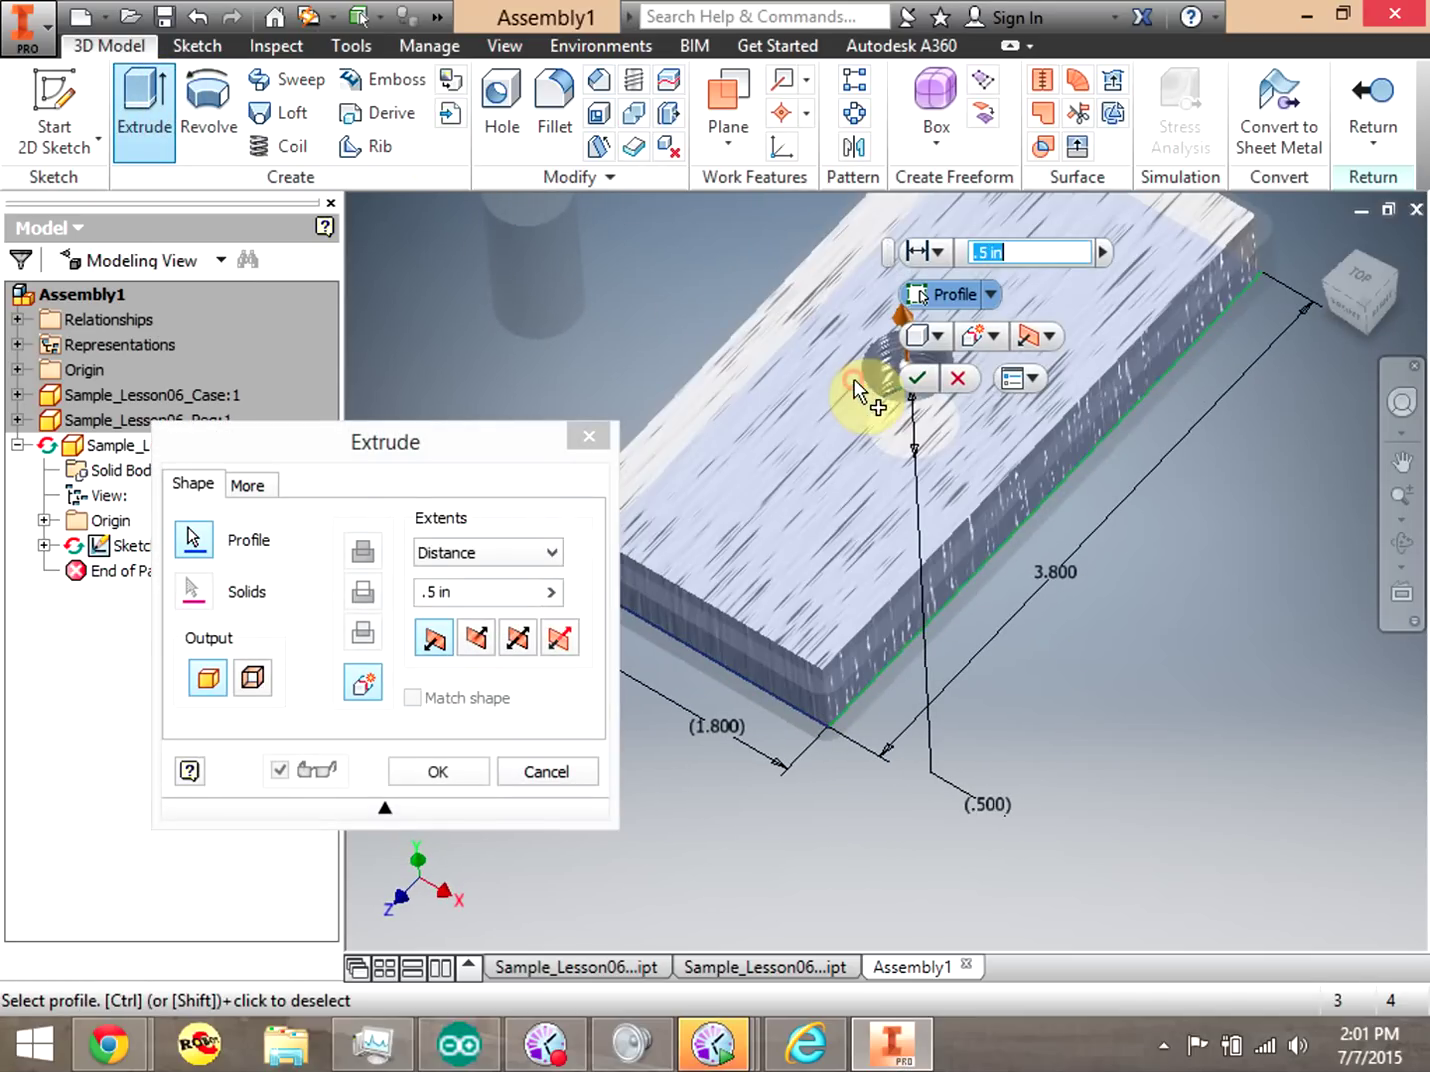
left_click(917, 378)
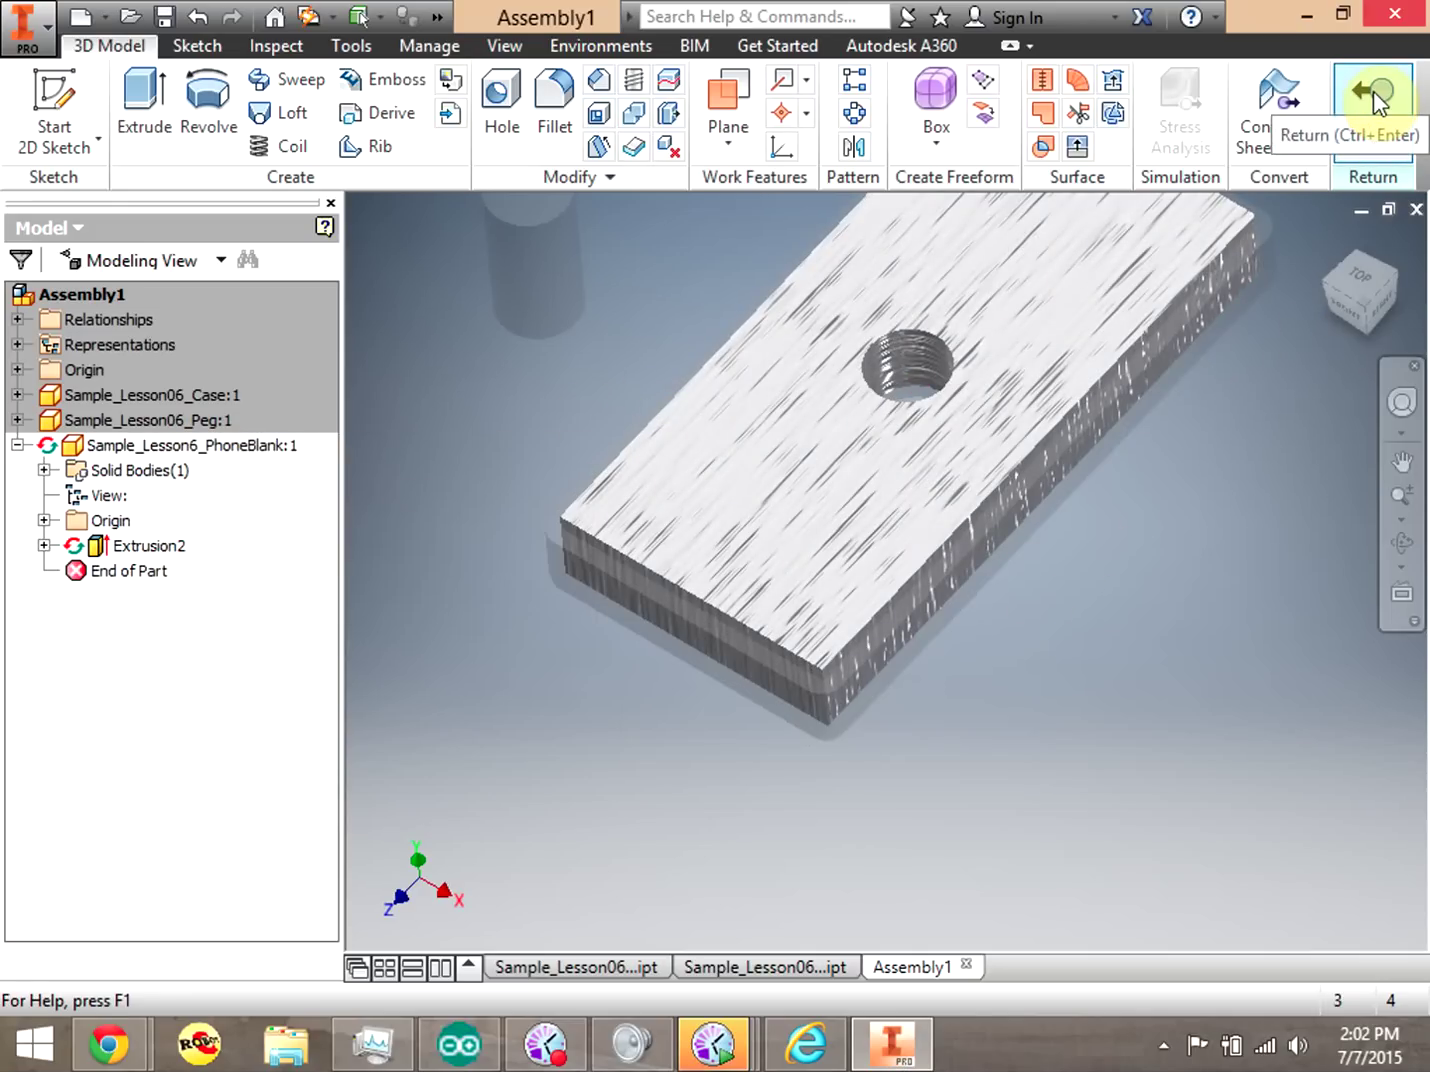
mouse_move(1372, 290)
left_mouse_down()
mouse_move(1310, 308)
mouse_move(1370, 285)
left_mouse_up()
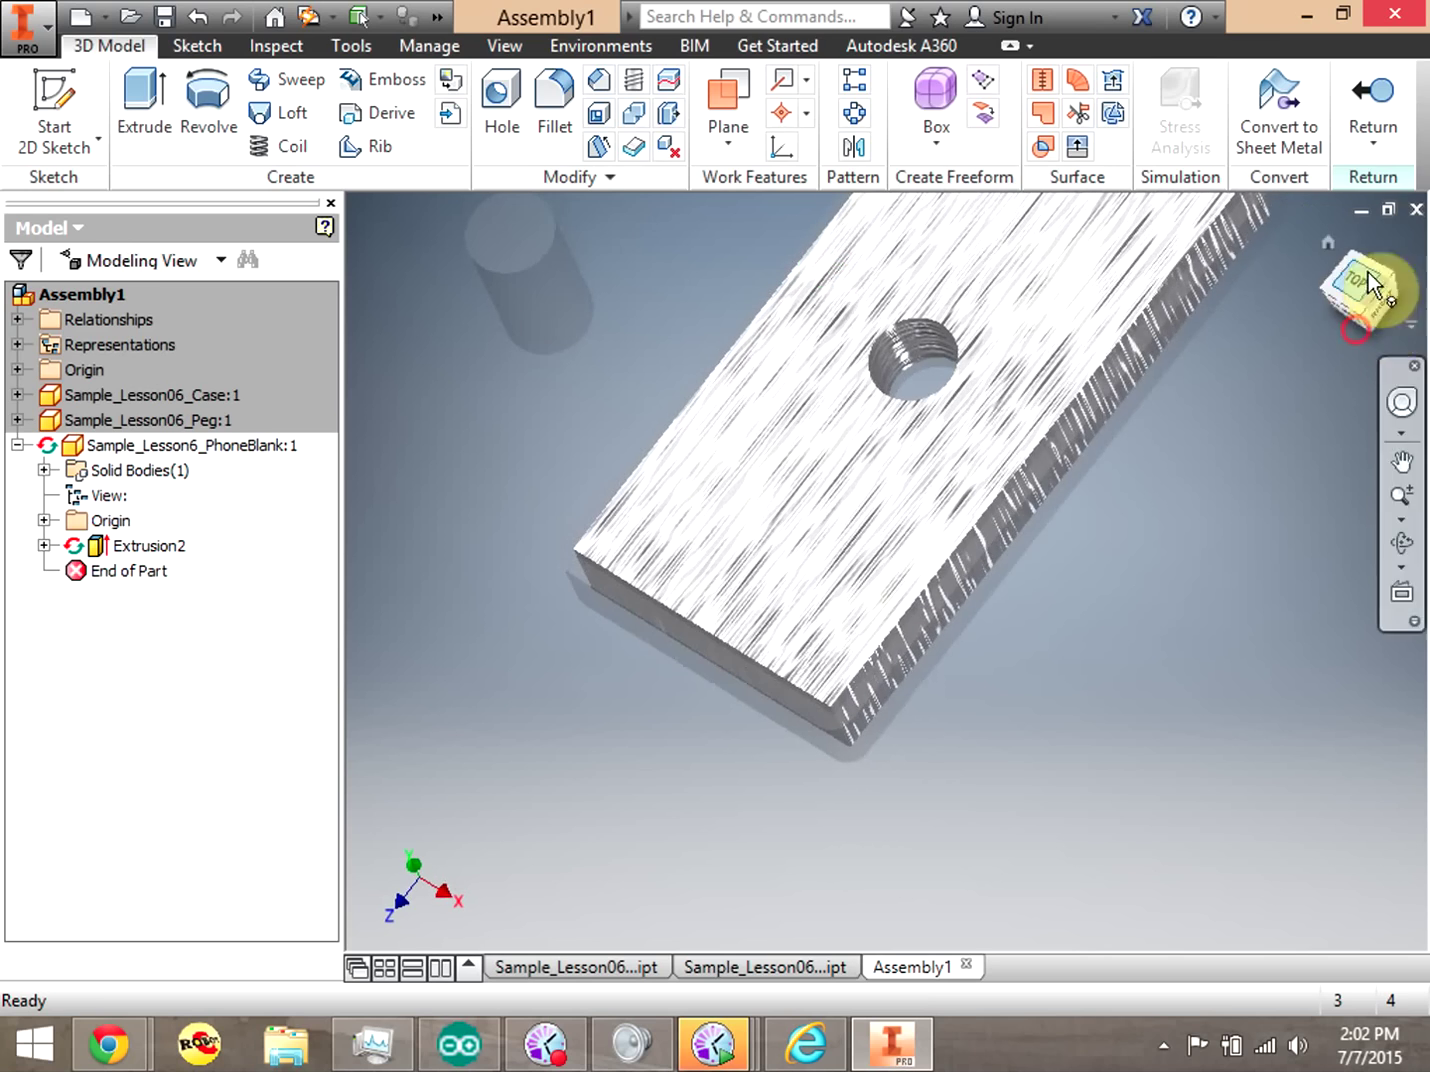
left_click(1373, 100)
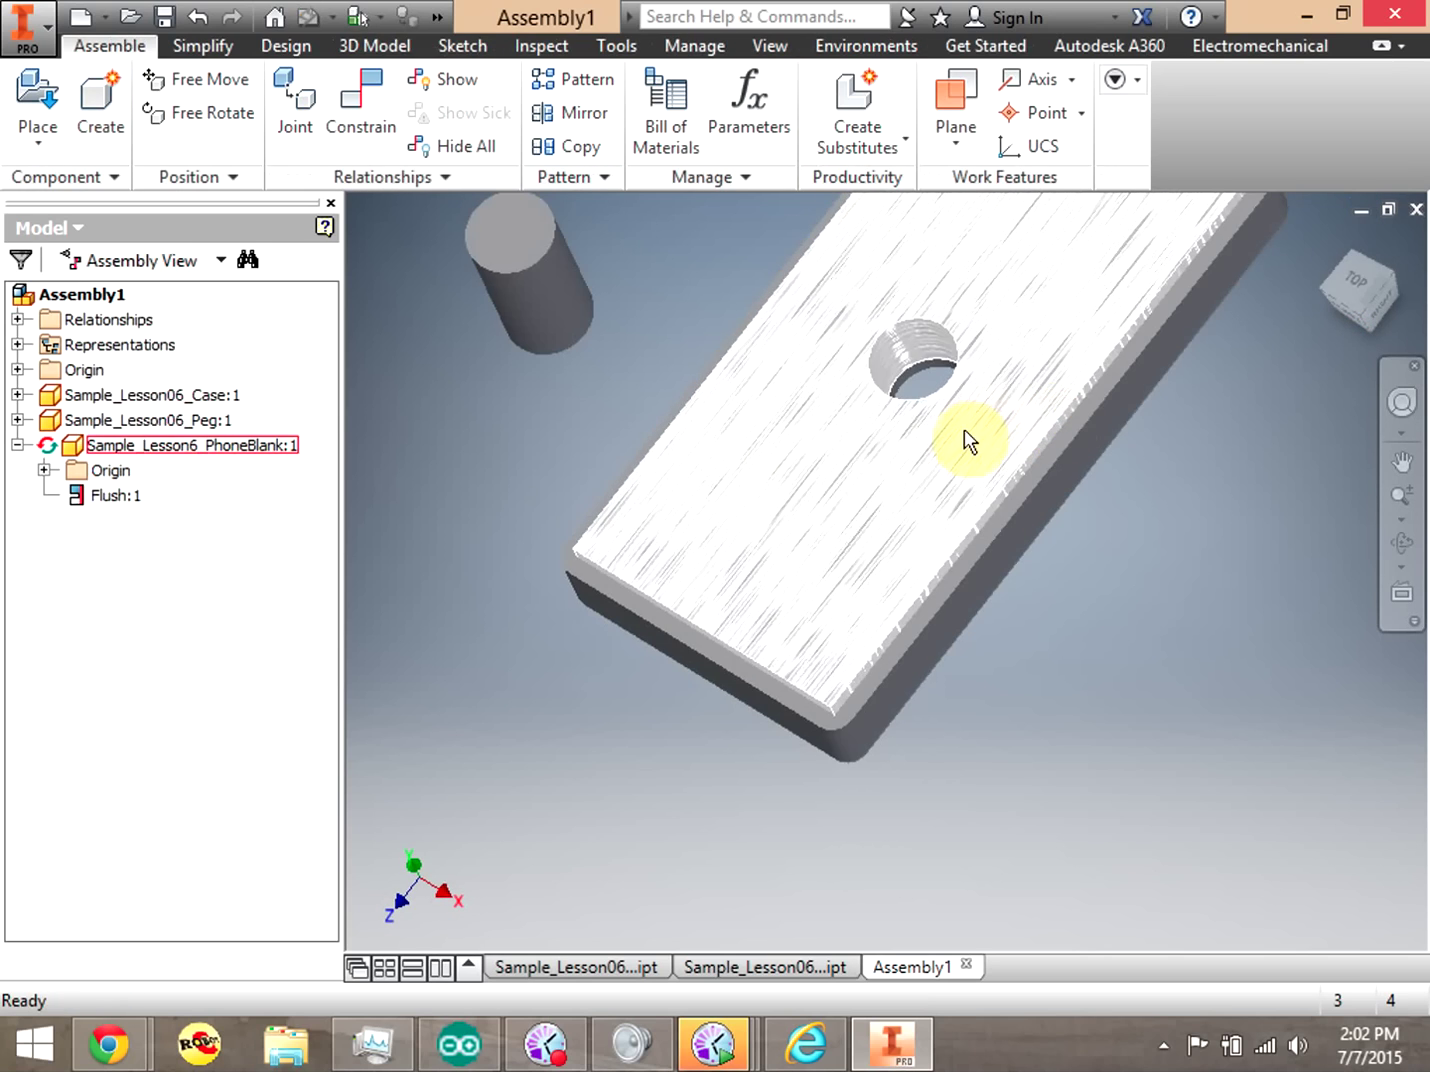
Move the phone blank out of the case and back into it to check how it is constrained.
left_click_drag(890, 466, 883, 460)
left_click_drag(823, 441, 973, 356)
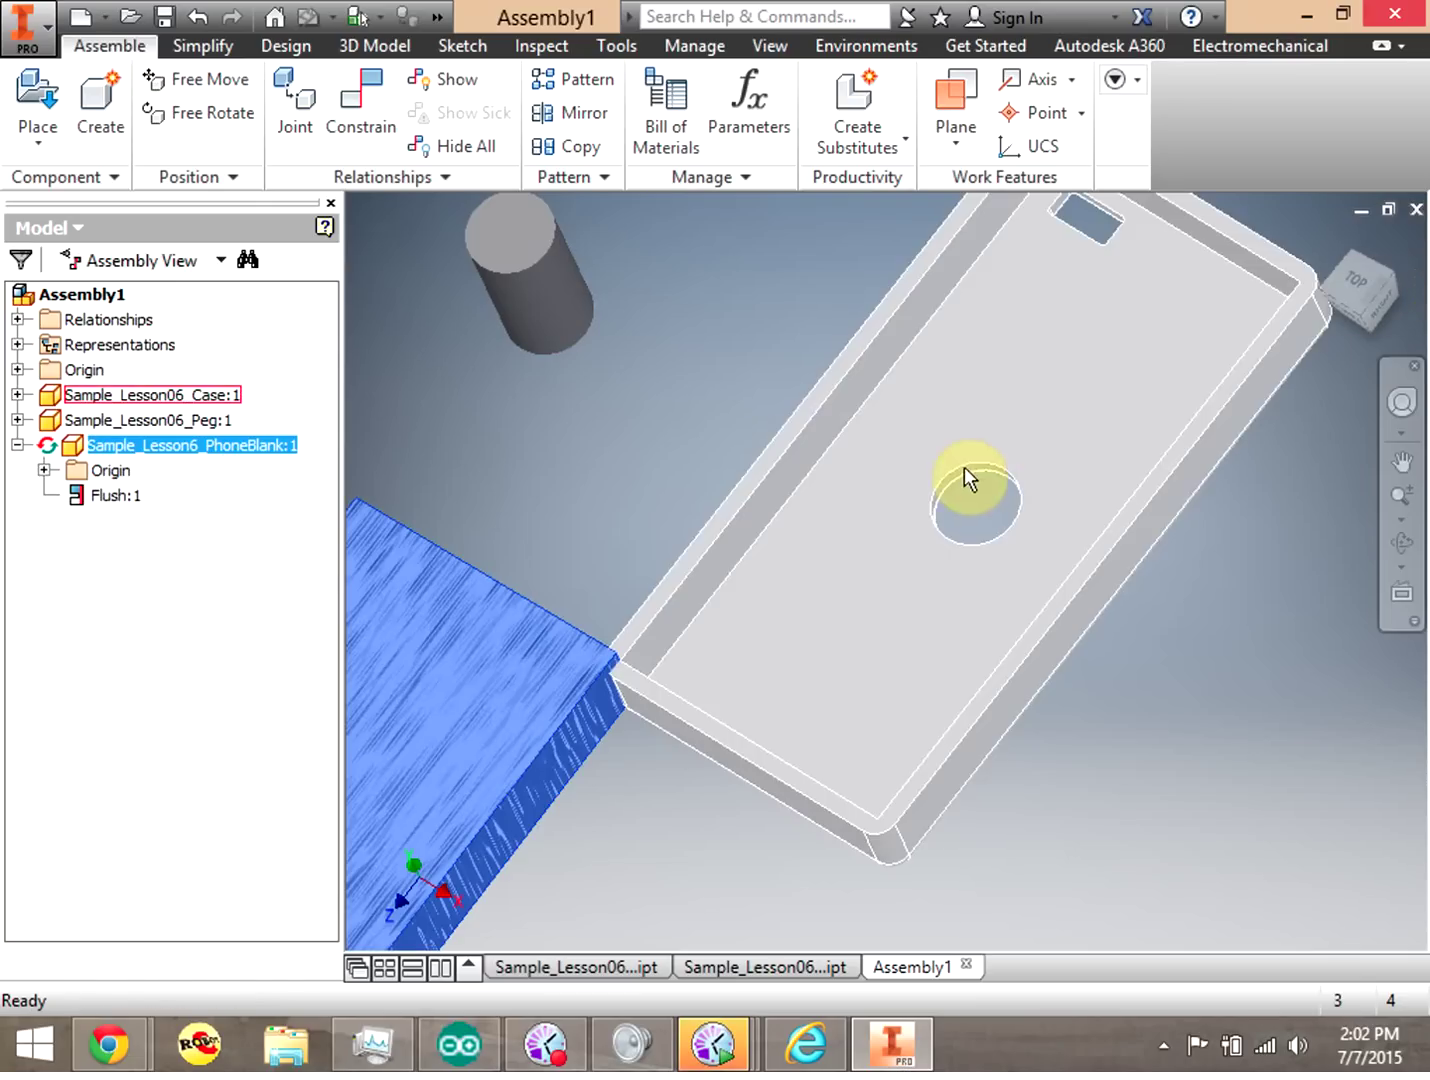
left_click_drag(504, 690, 740, 500)
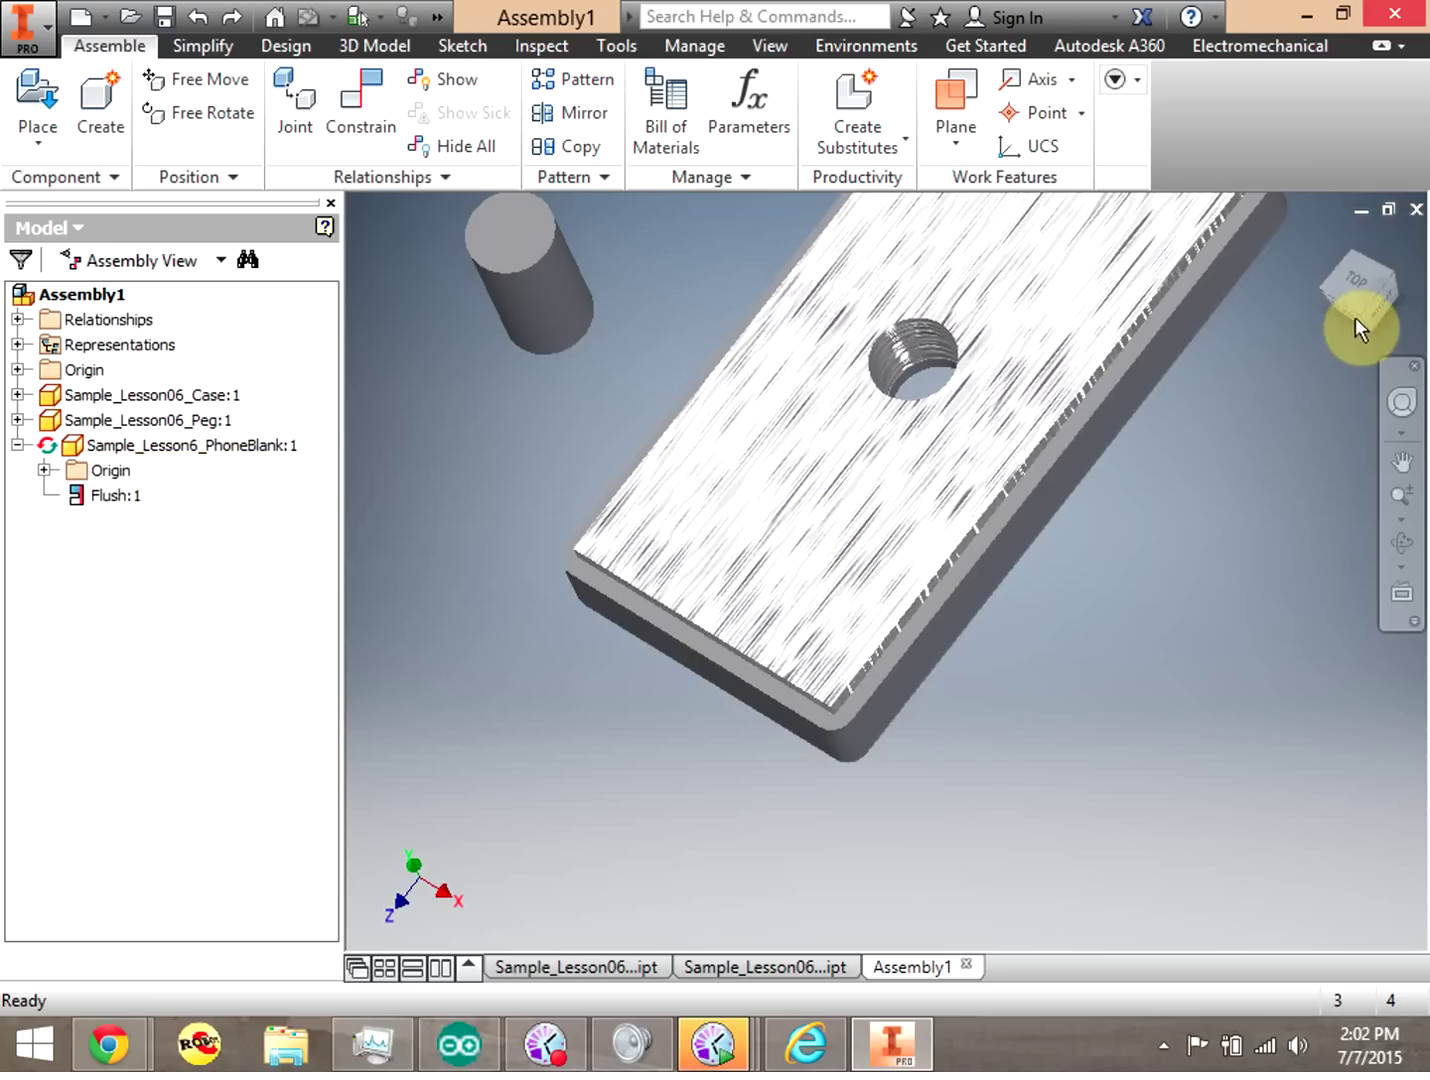
Set the case's material to Polyethylene, High Density from the Inventor Material Library.
left_click(1167, 323)
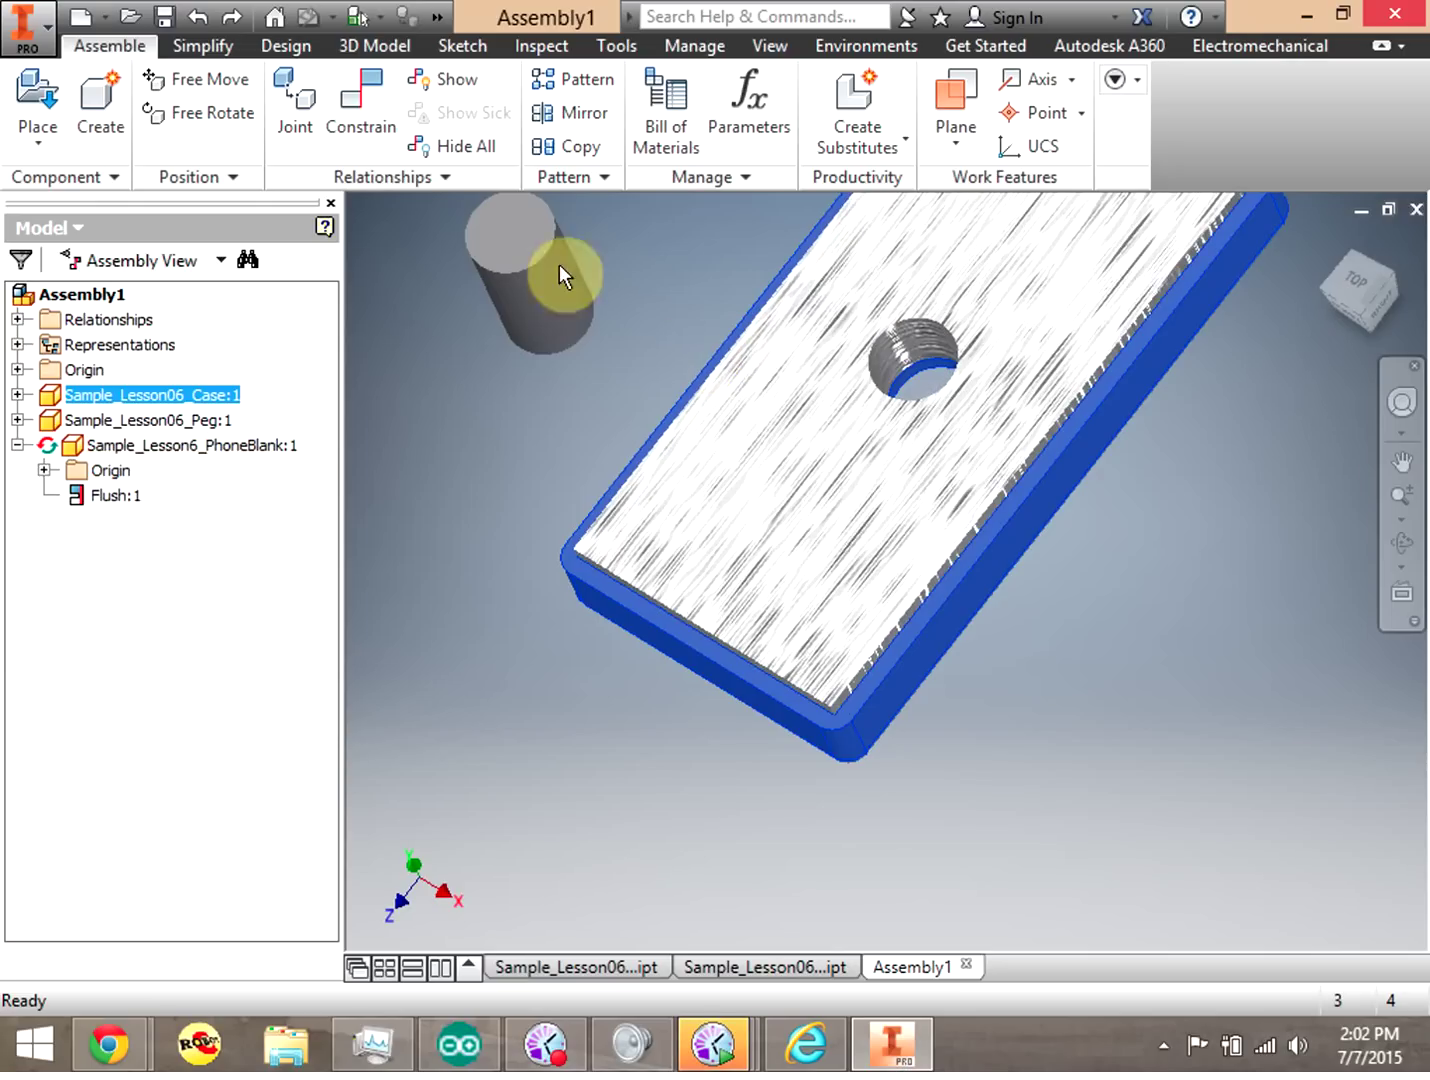
left_click(438, 18)
left_click(592, 50)
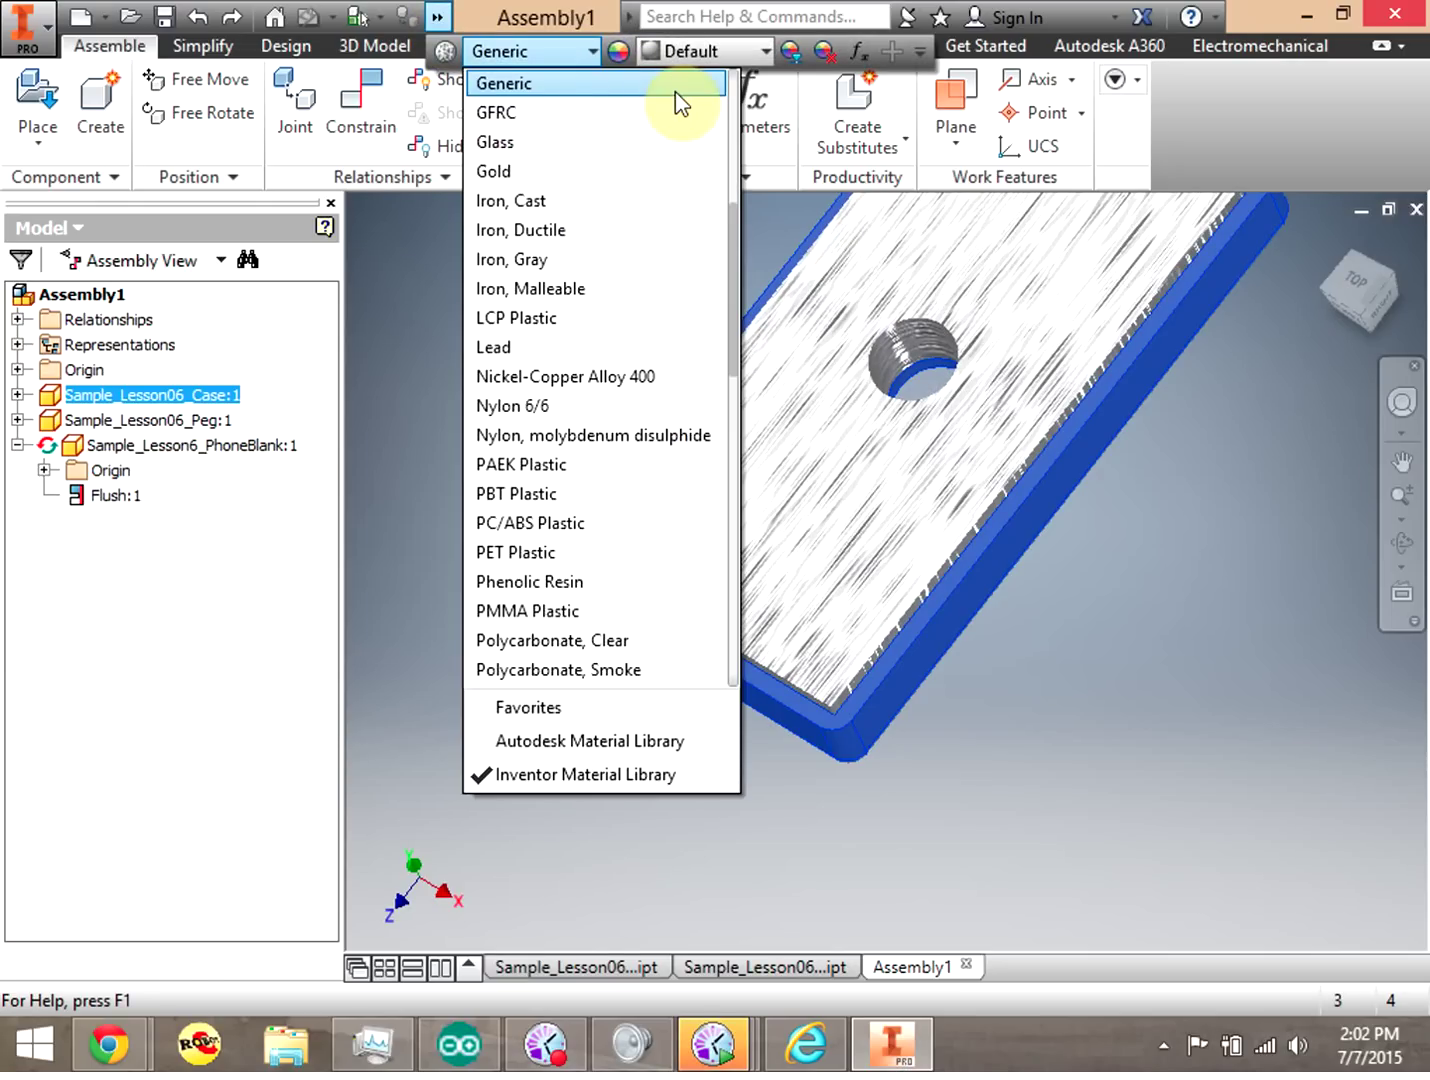
left_click_drag(731, 371, 746, 430)
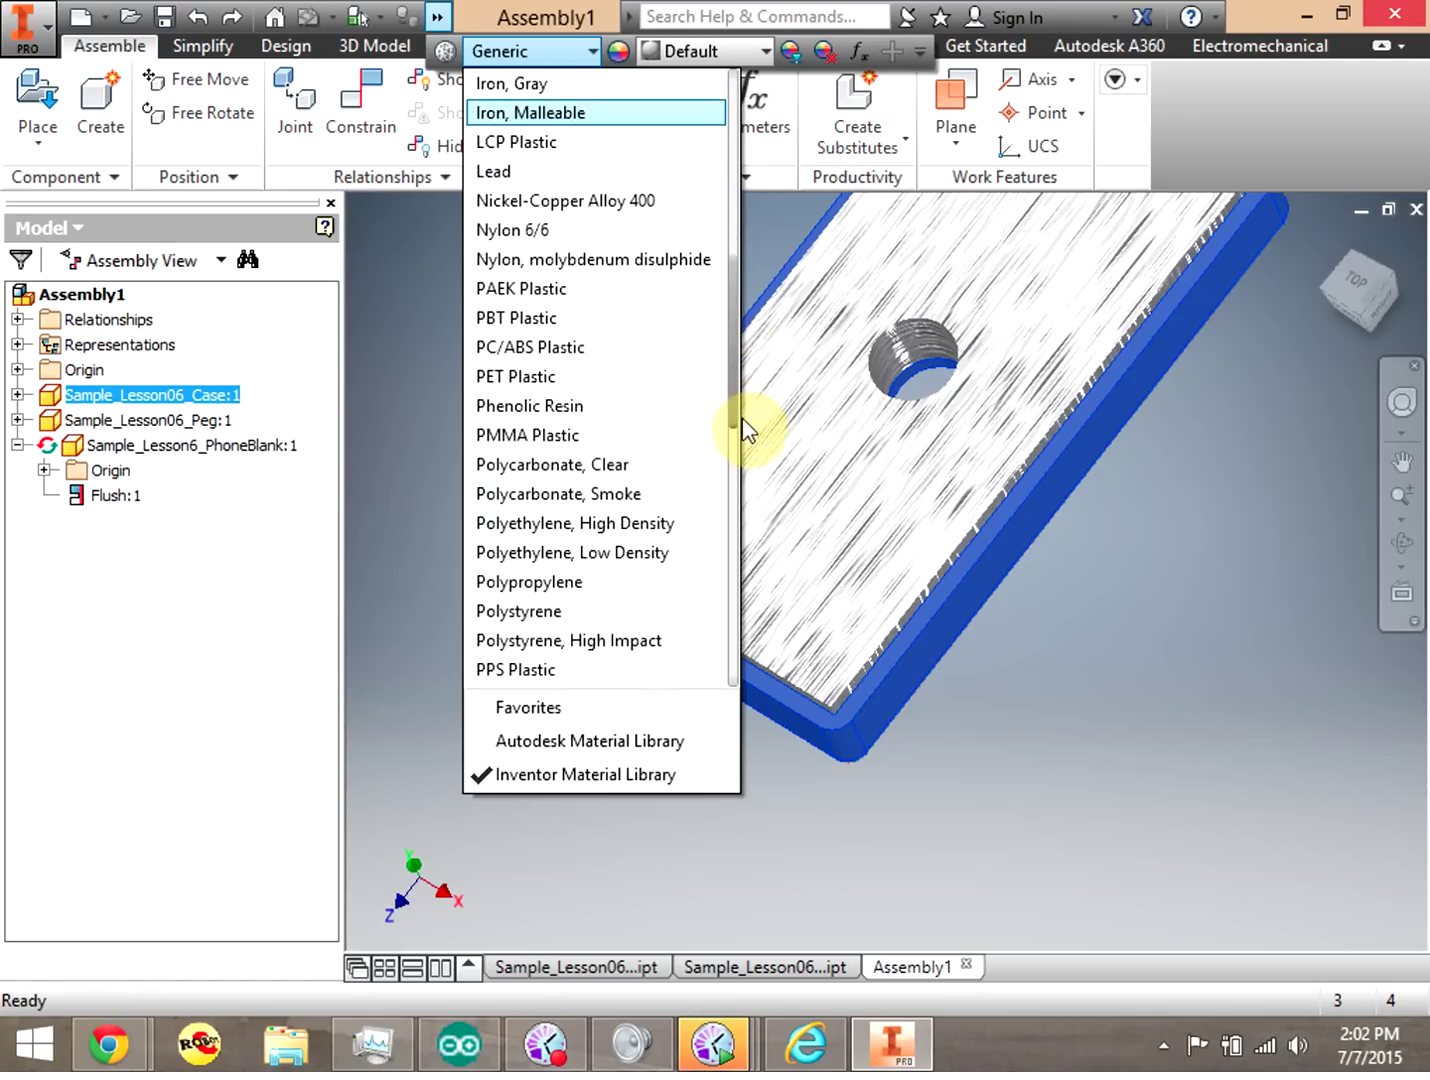
left_click(657, 522)
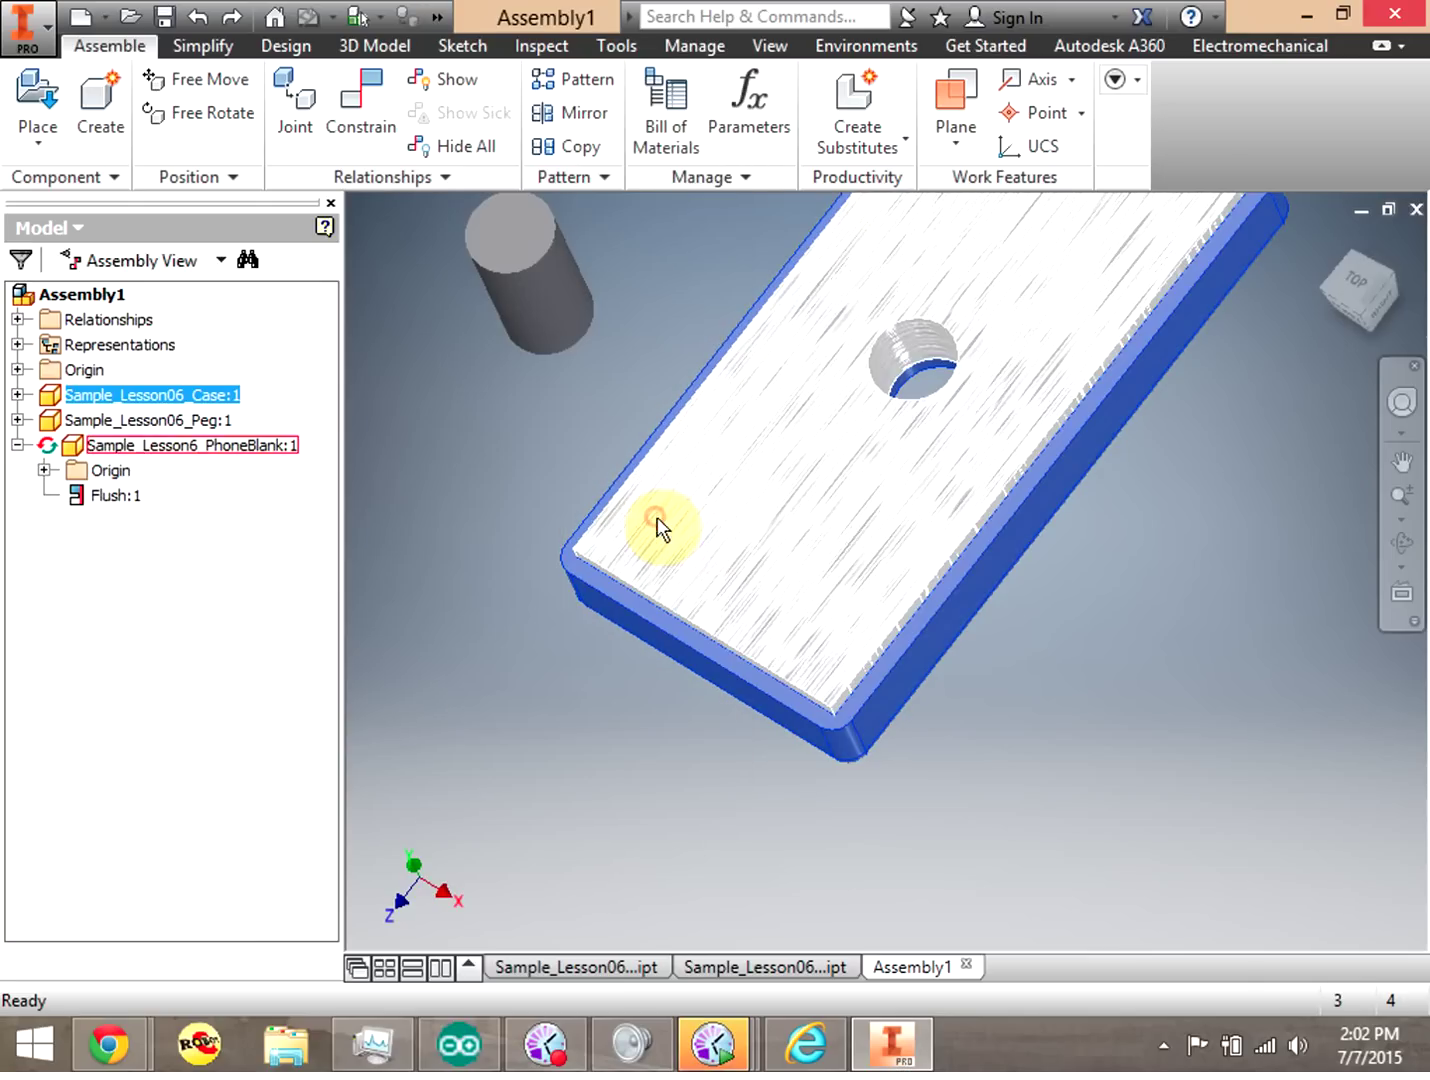
Override the case's appearance with Smooth - Black from the Inventor Material Library.
left_click(437, 18)
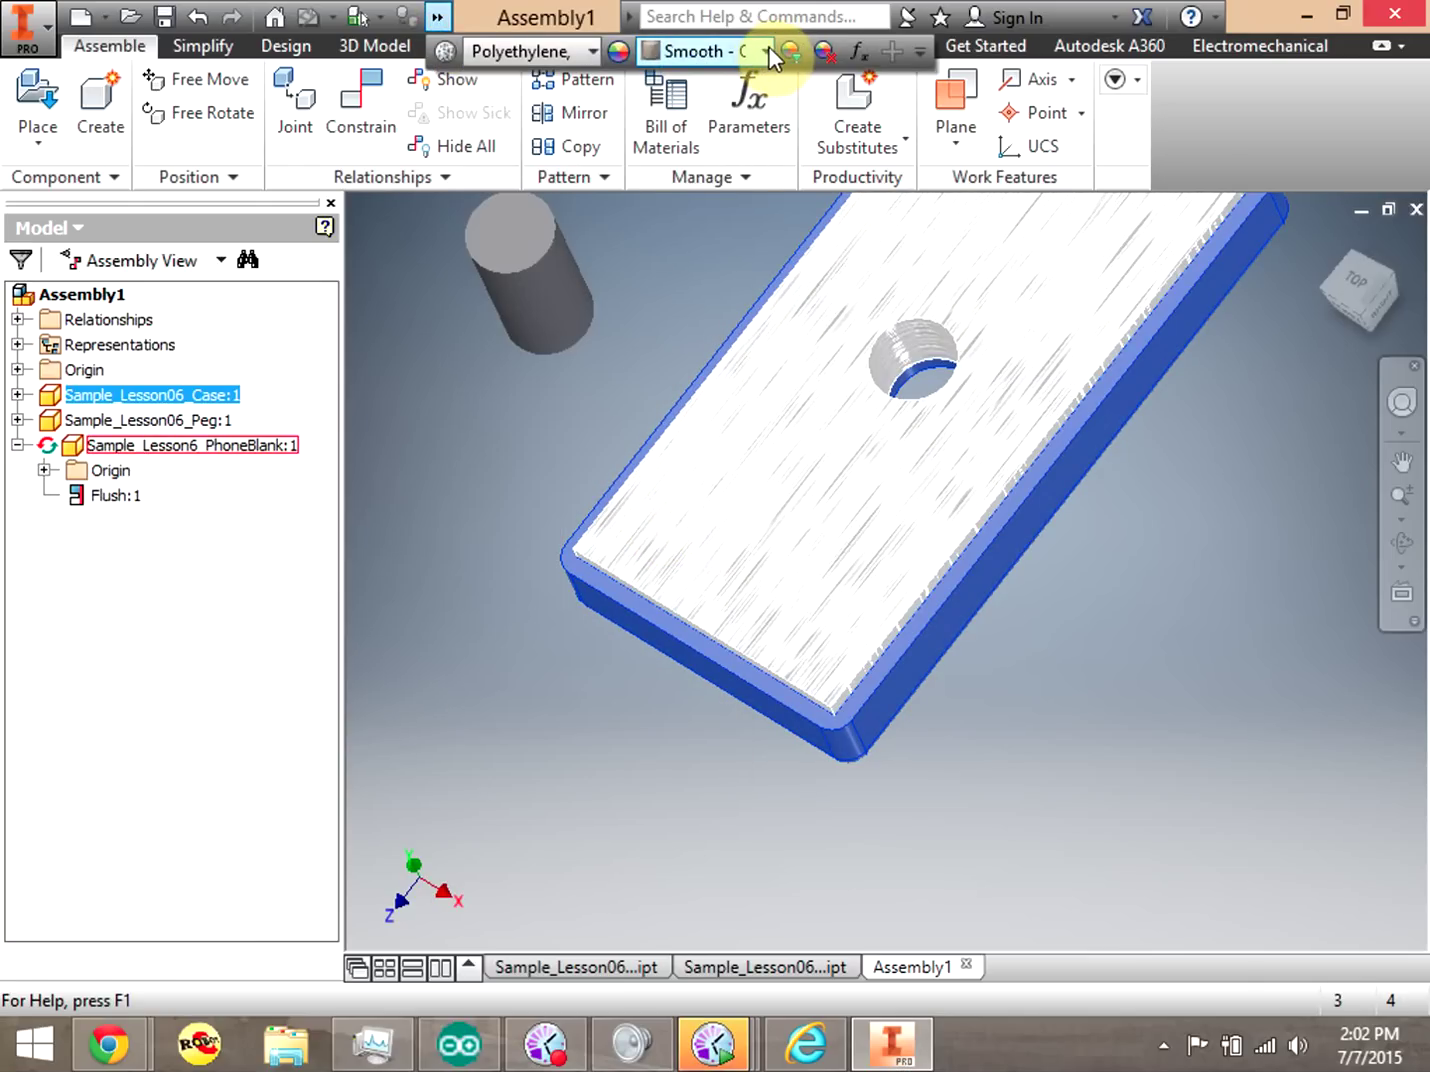
left_click(769, 46)
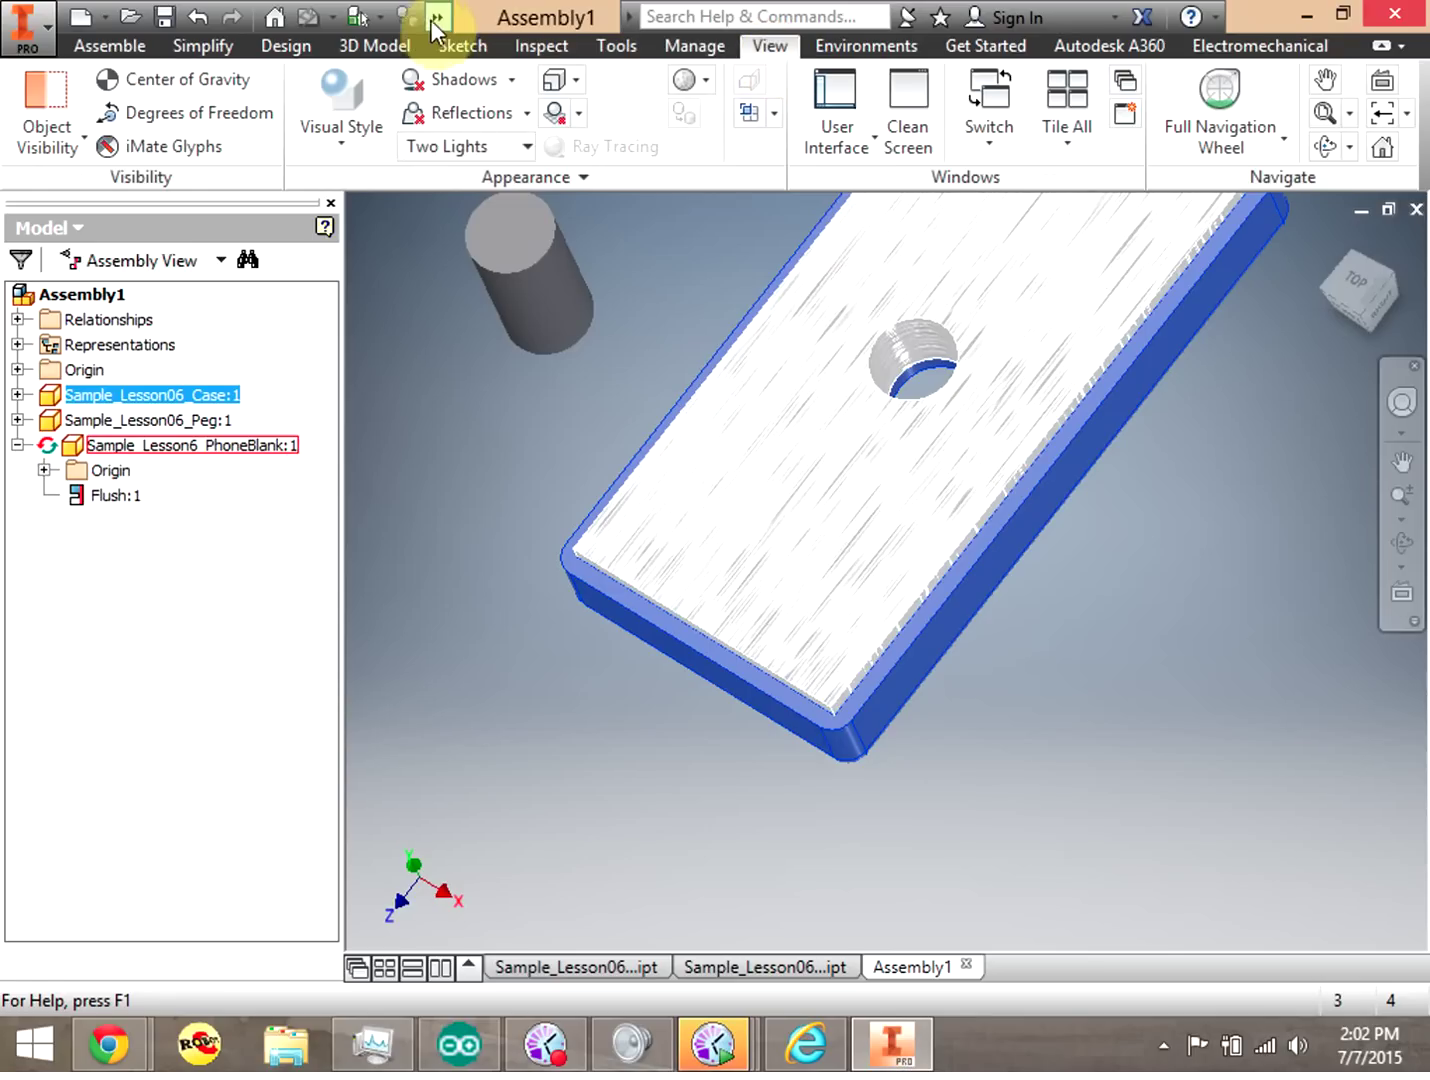
left_click(110, 46)
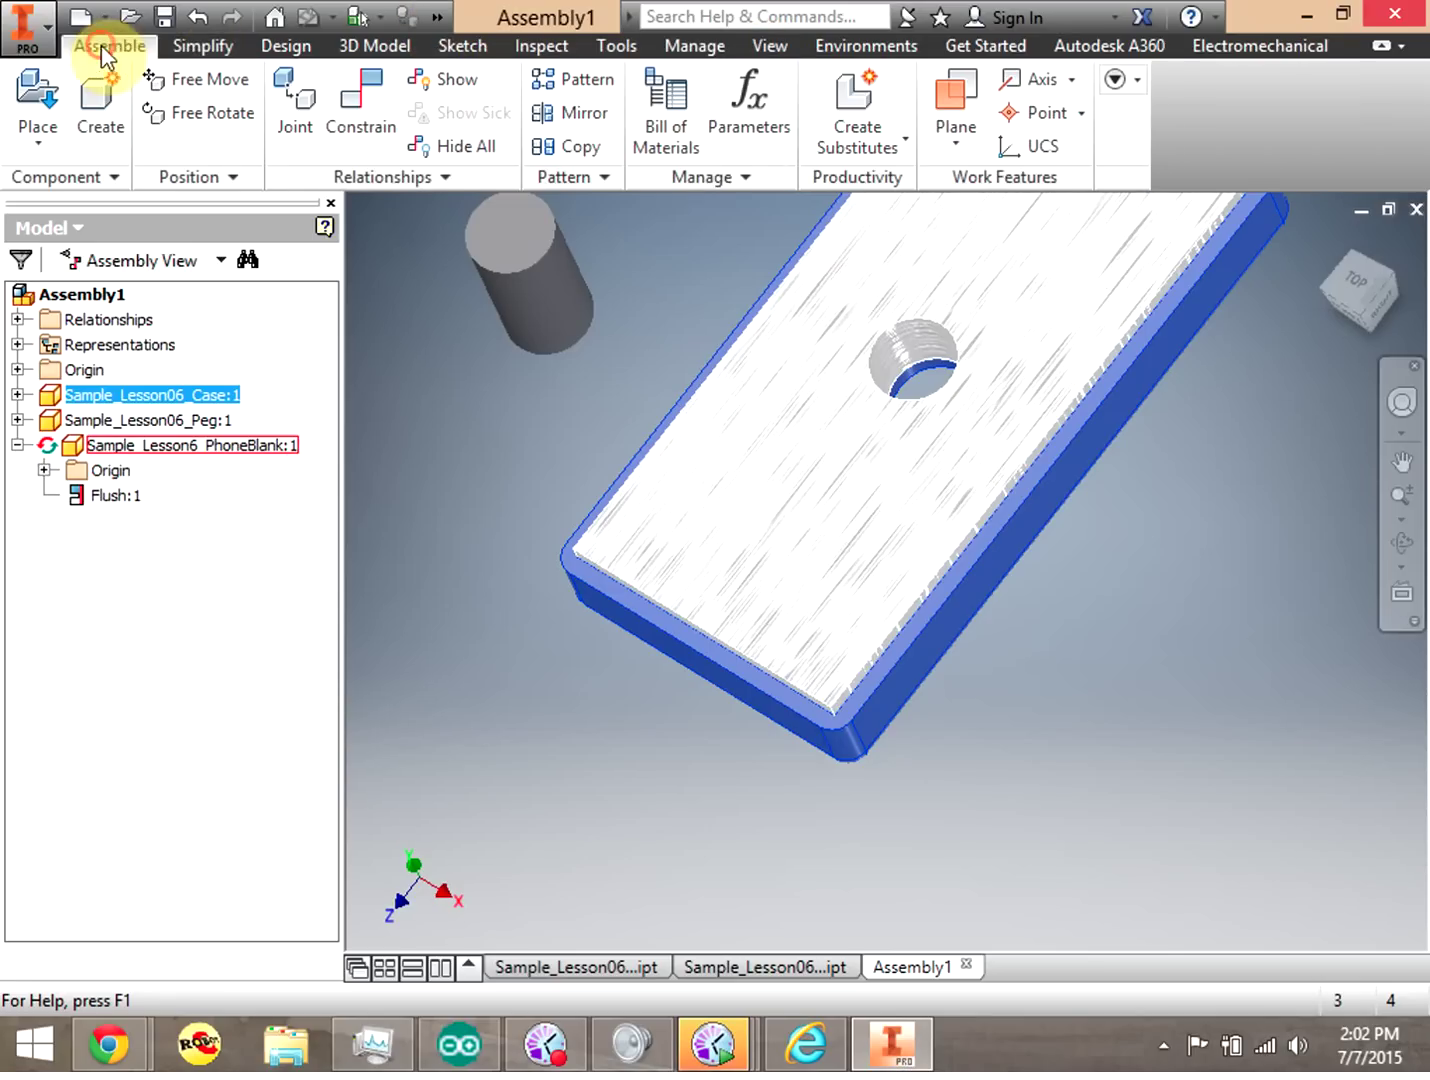
left_click(432, 17)
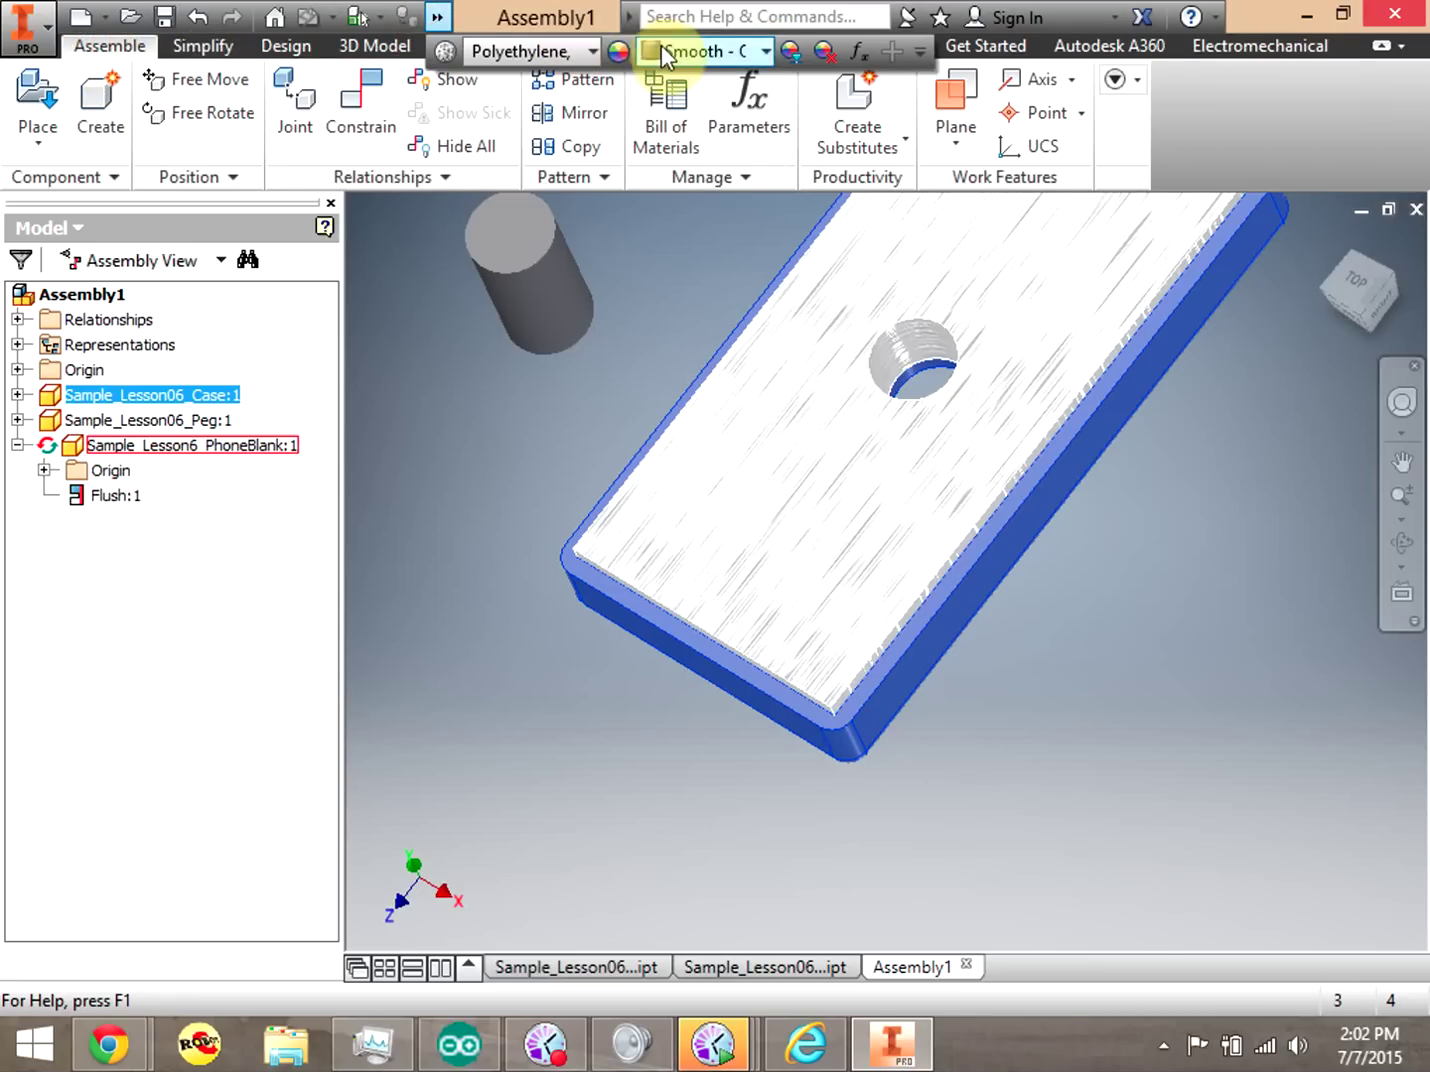
left_click(757, 55)
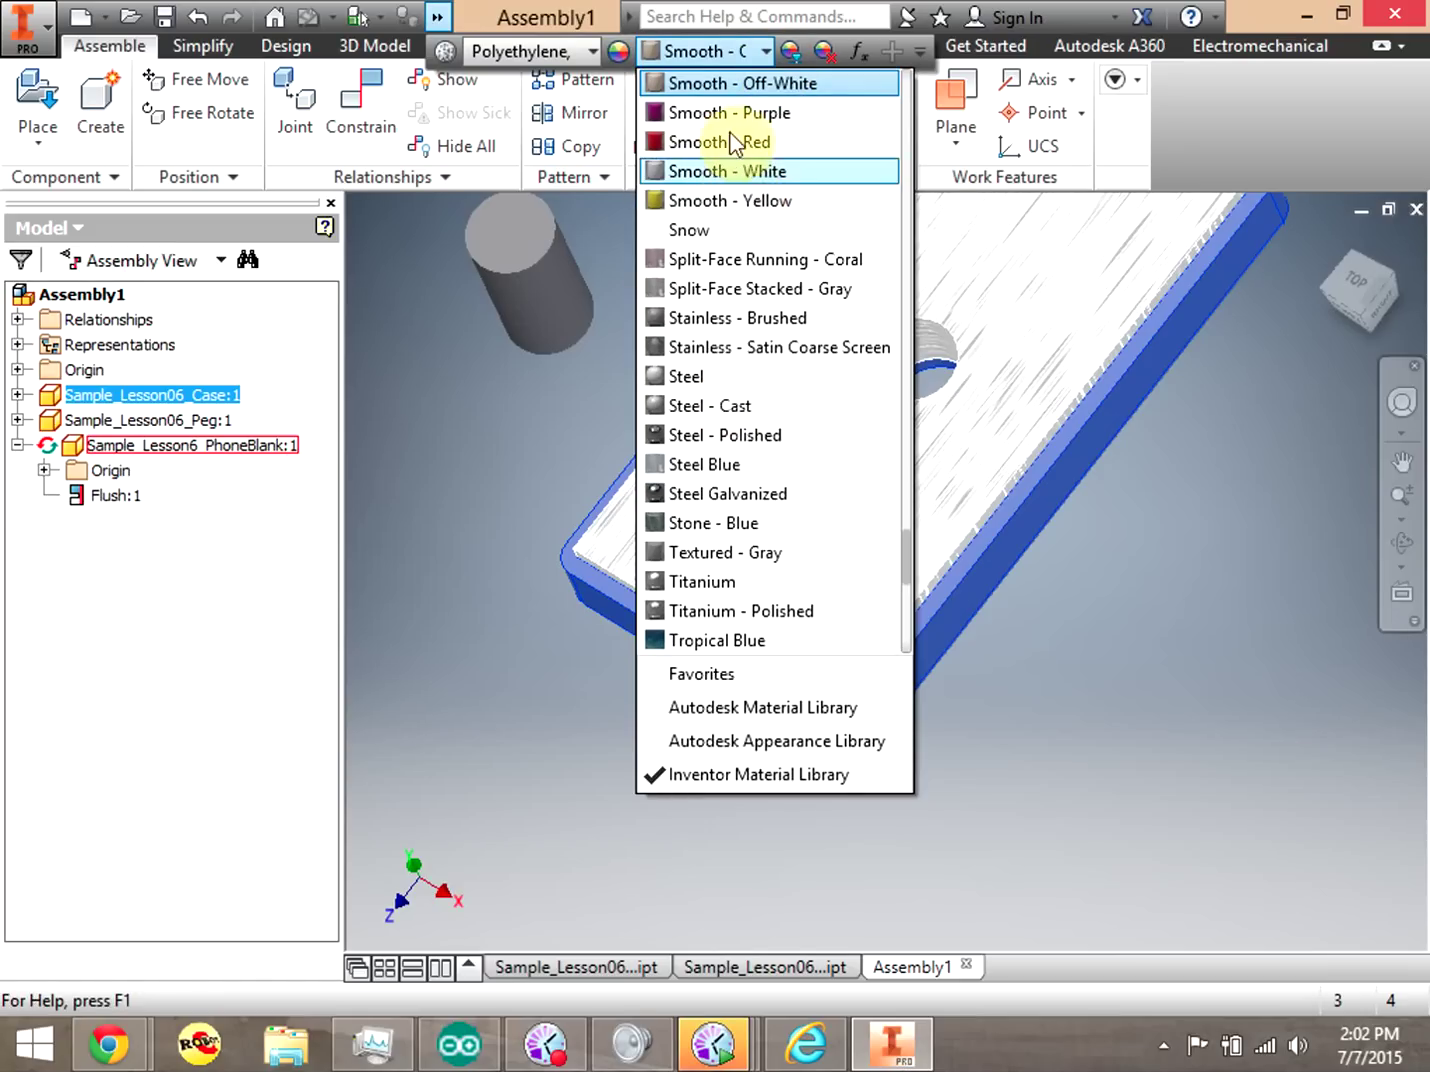
scroll(905, 525, "up", 1)
scroll(908, 470, "up", 12)
scroll(916, 485, "down", 8)
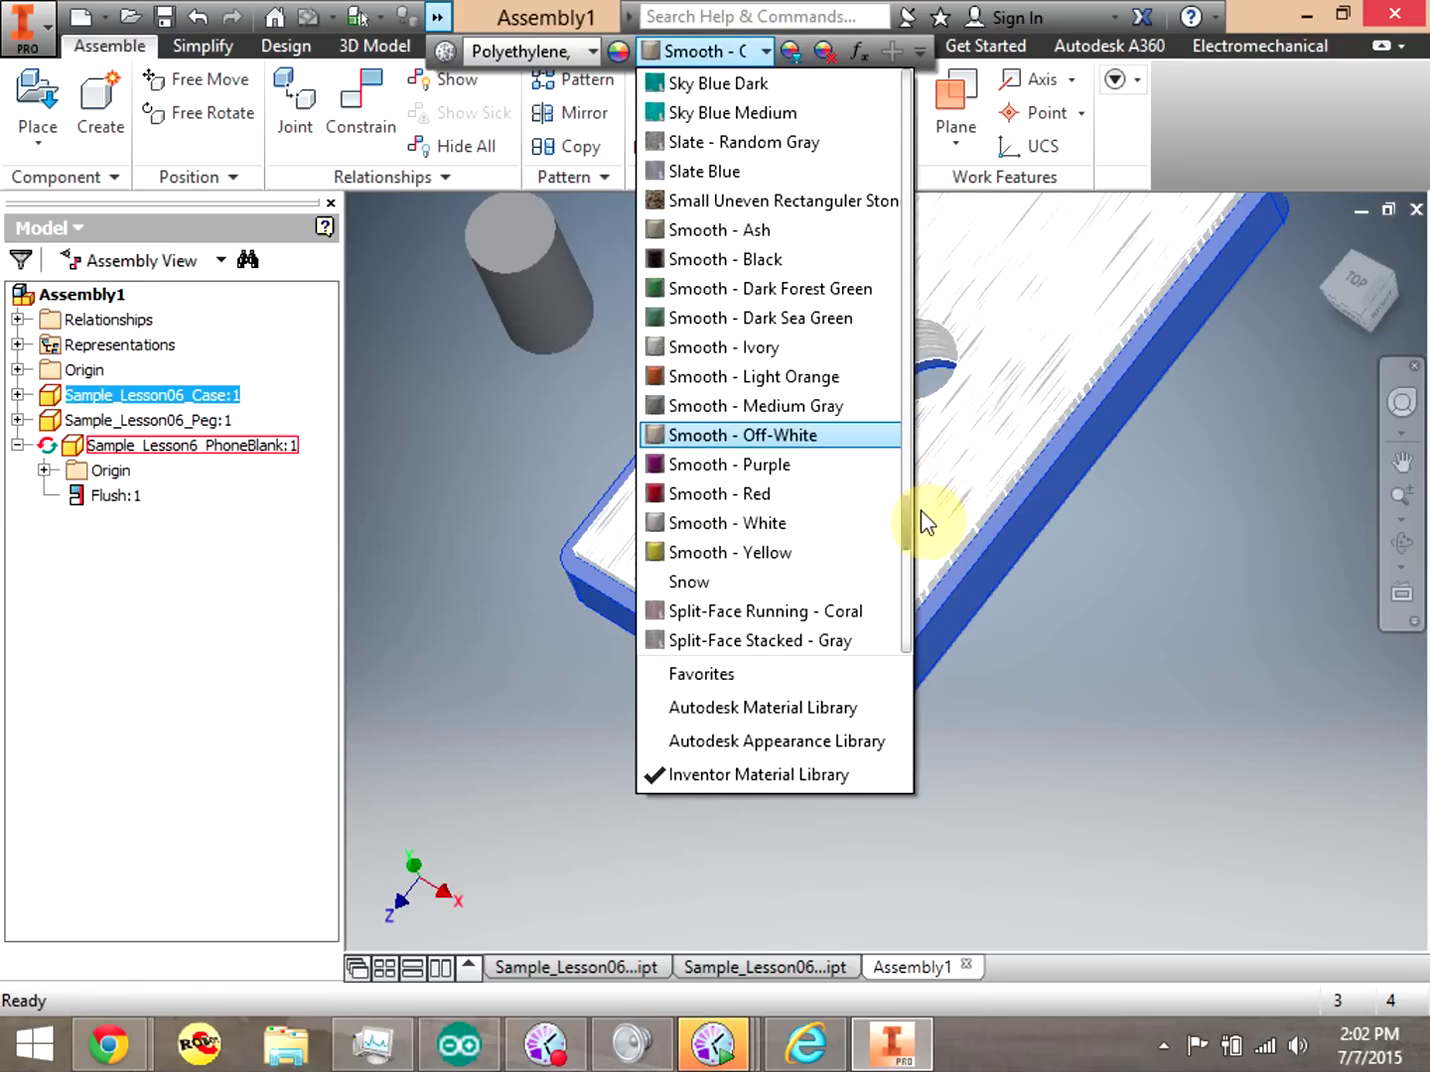
left_click(795, 259)
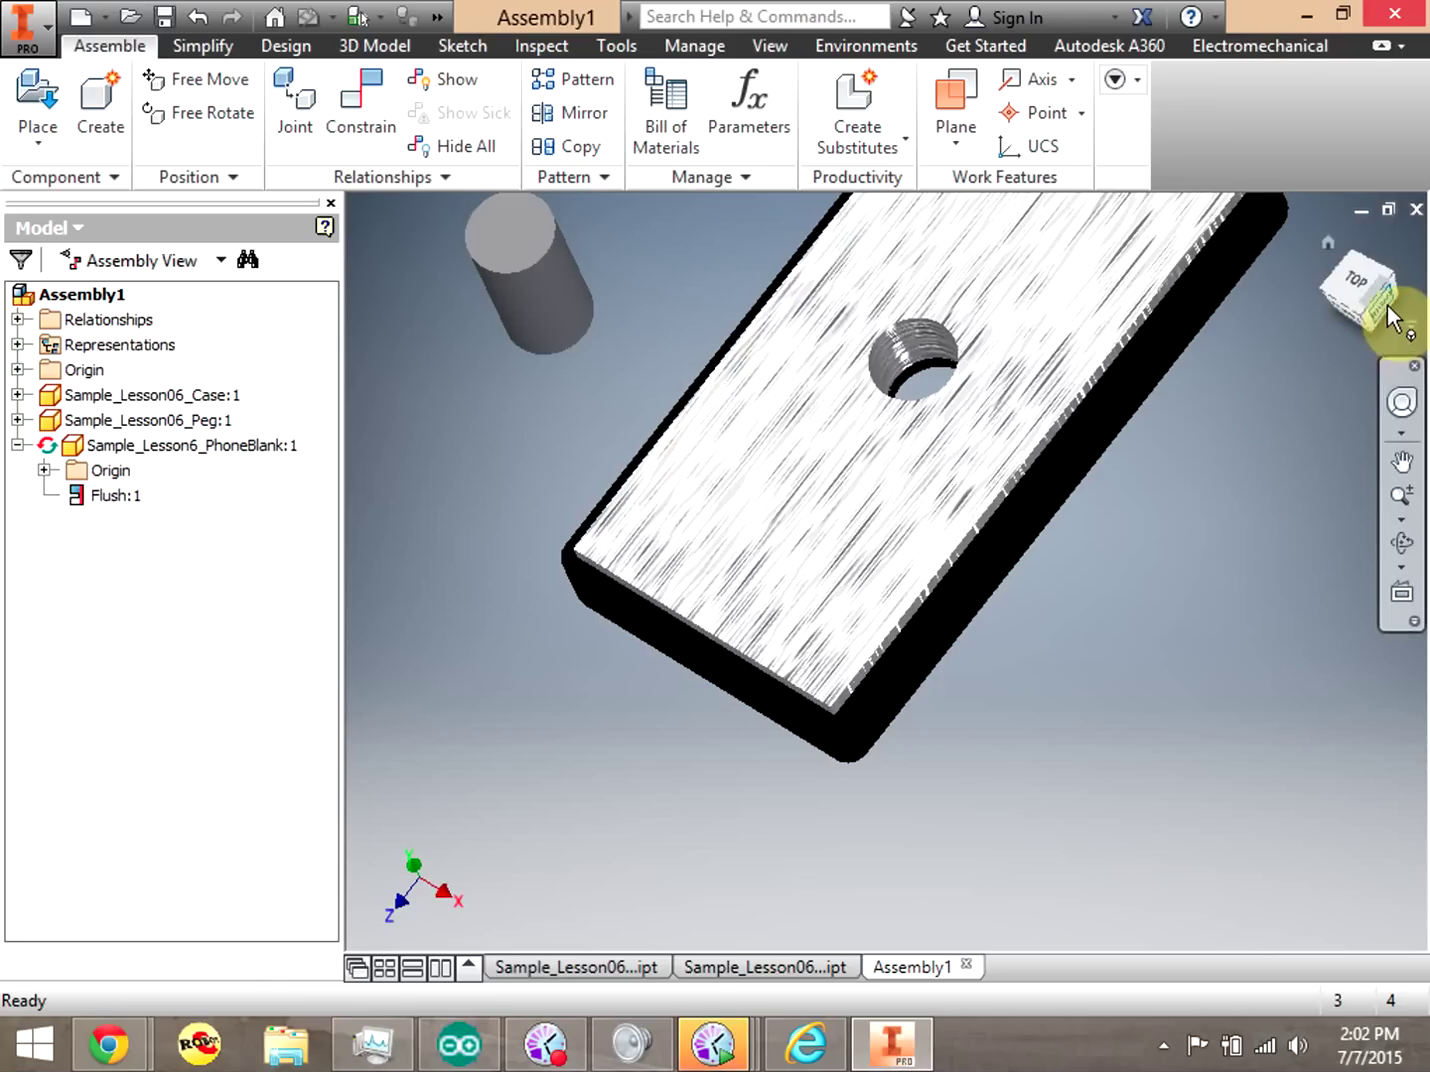
Select the peg in the assembly for a material change.
left_click(1355, 280)
left_click(558, 332)
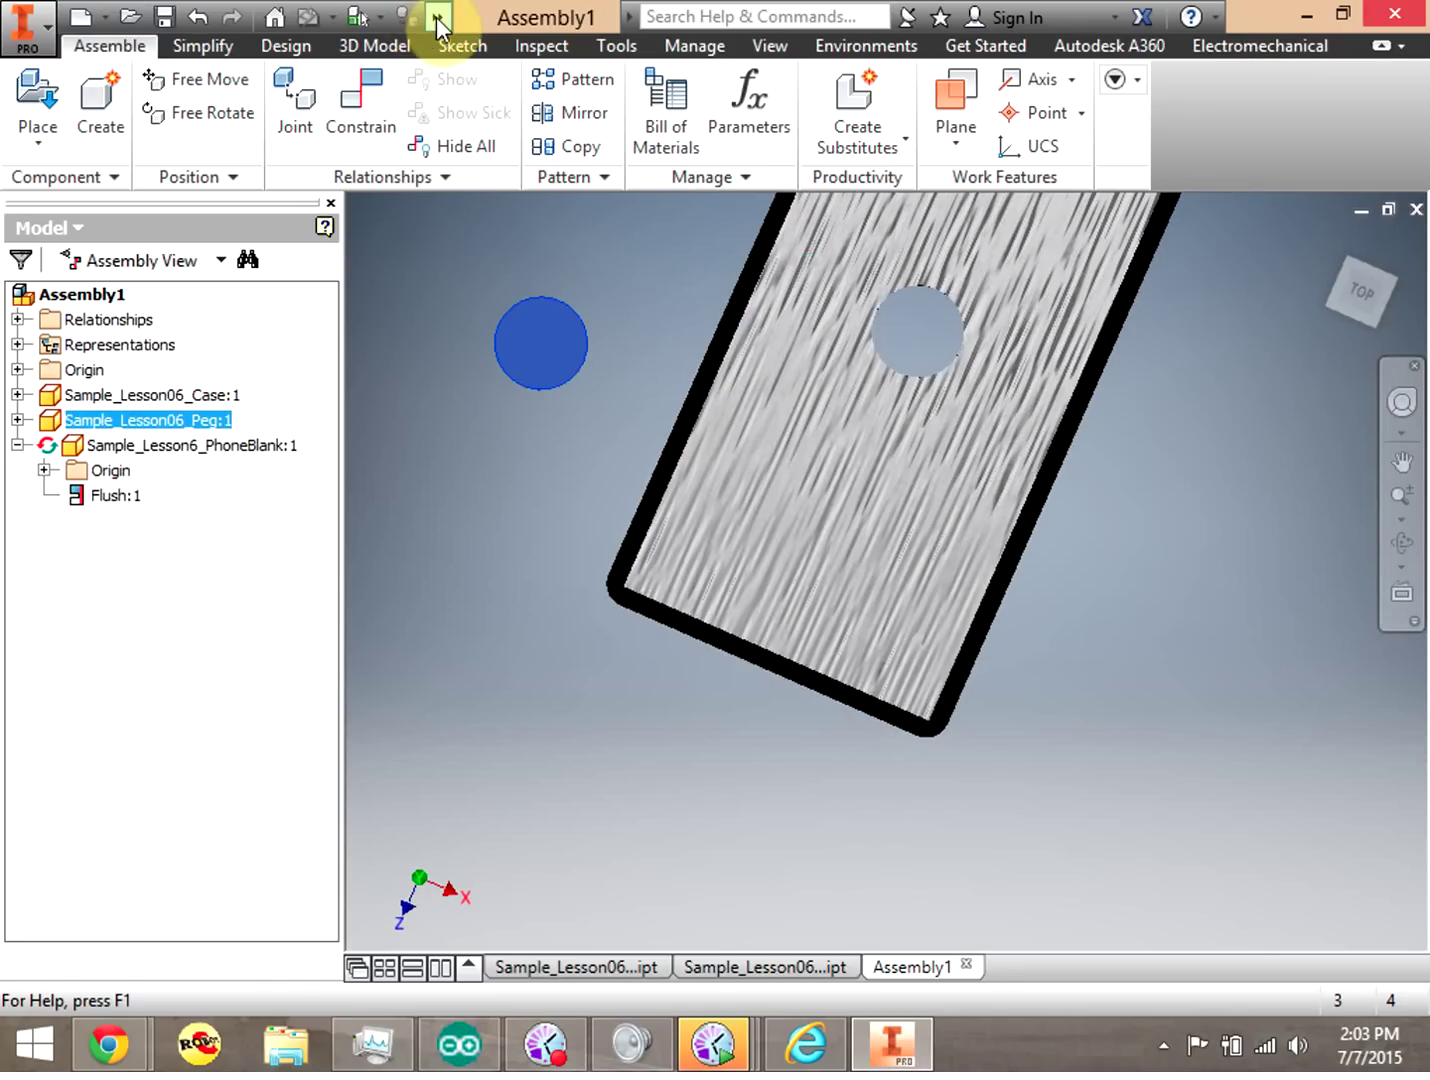